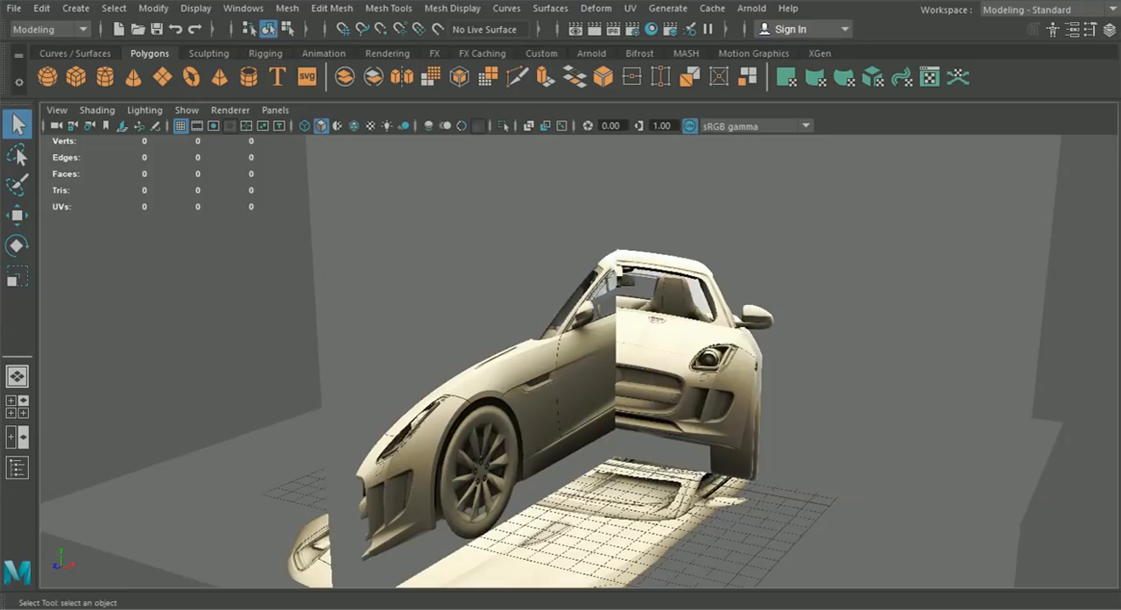
- Examine the car reference image planes from several angles in the perspective view
alt+drag(536, 393, 611, 402)
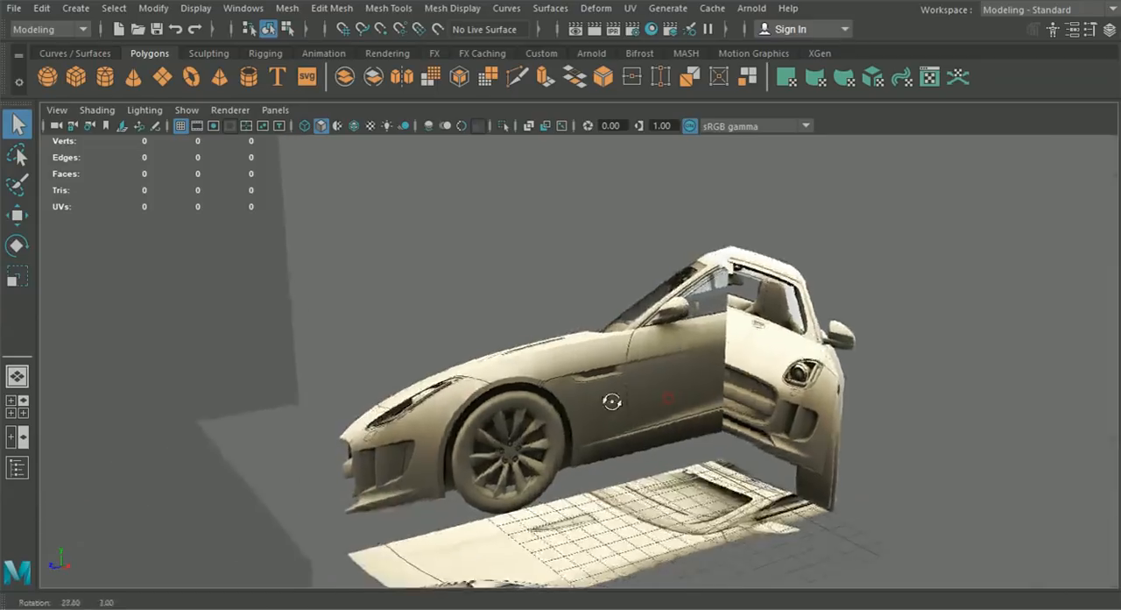
scroll(708, 424, down, 3)
alt+drag(708, 424, 553, 415)
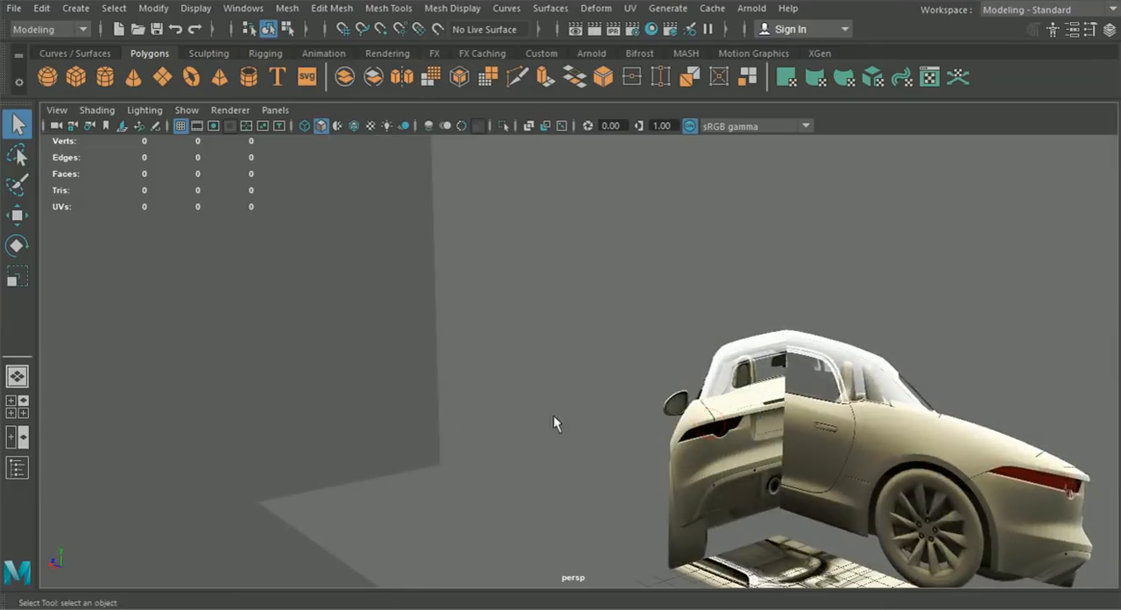
alt+middle_drag(701, 415, 574, 398)
alt+drag(576, 397, 708, 366)
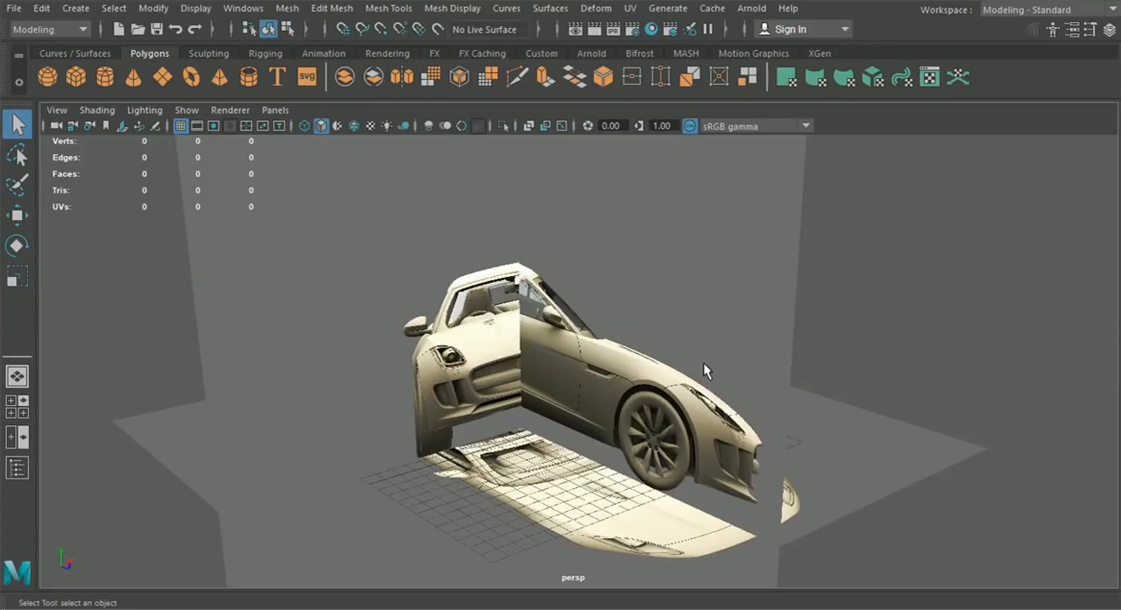
alt+drag(705, 366, 633, 395)
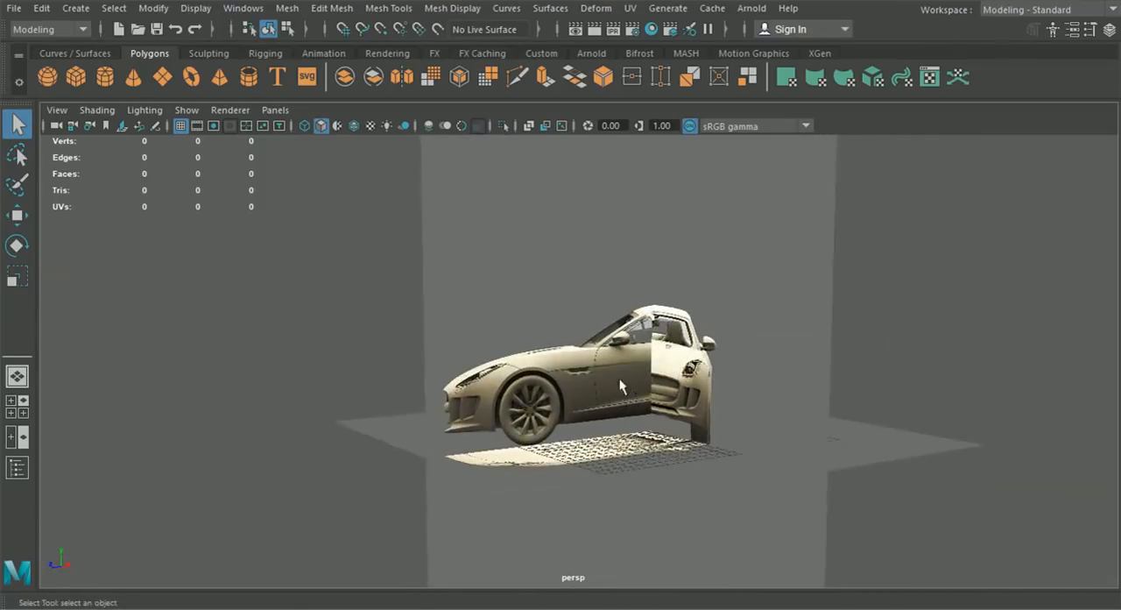
alt+drag(708, 382, 484, 376)
alt+drag(650, 409, 571, 399)
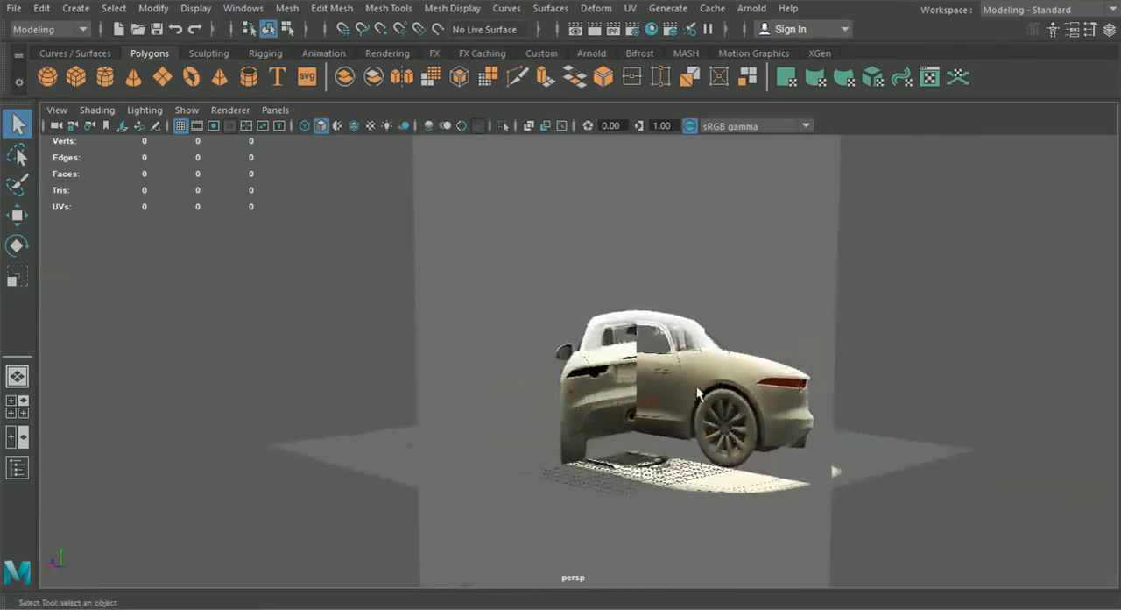
alt+drag(655, 389, 781, 390)
alt+drag(700, 404, 554, 342)
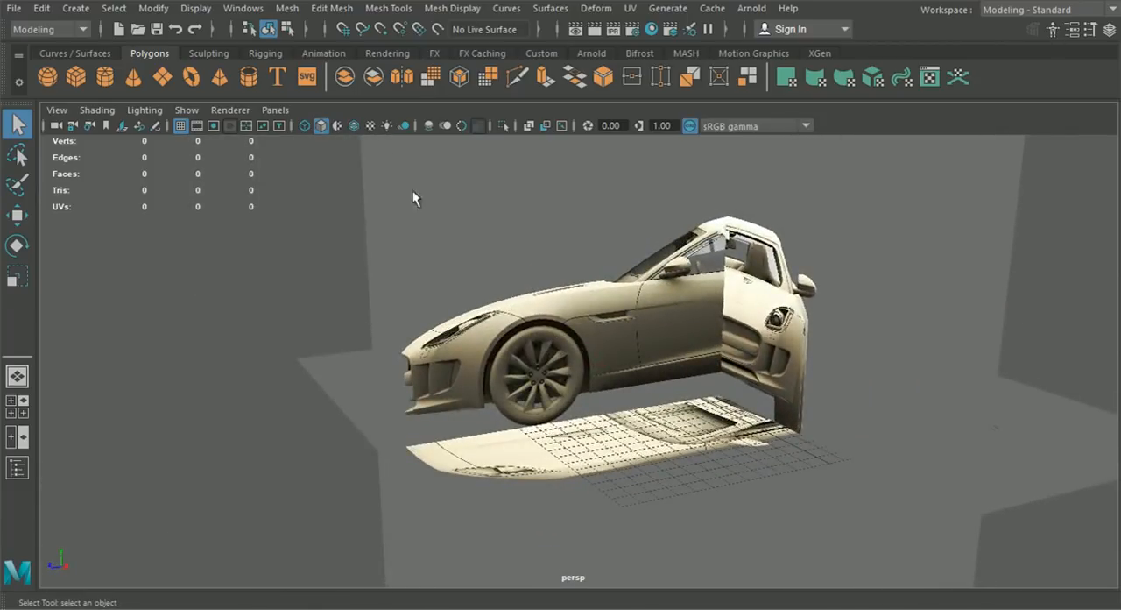
- Create a polygon pipe and move it near the front wheel, to about X 3.68 and Z 11.327
click(251, 78)
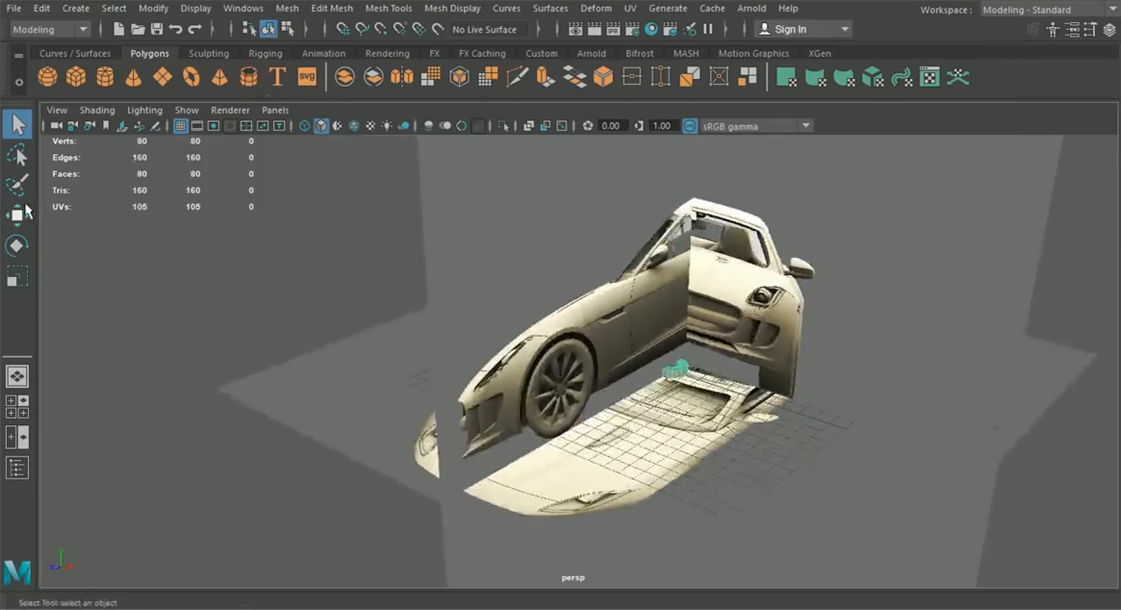
click(17, 215)
drag(623, 401, 505, 462)
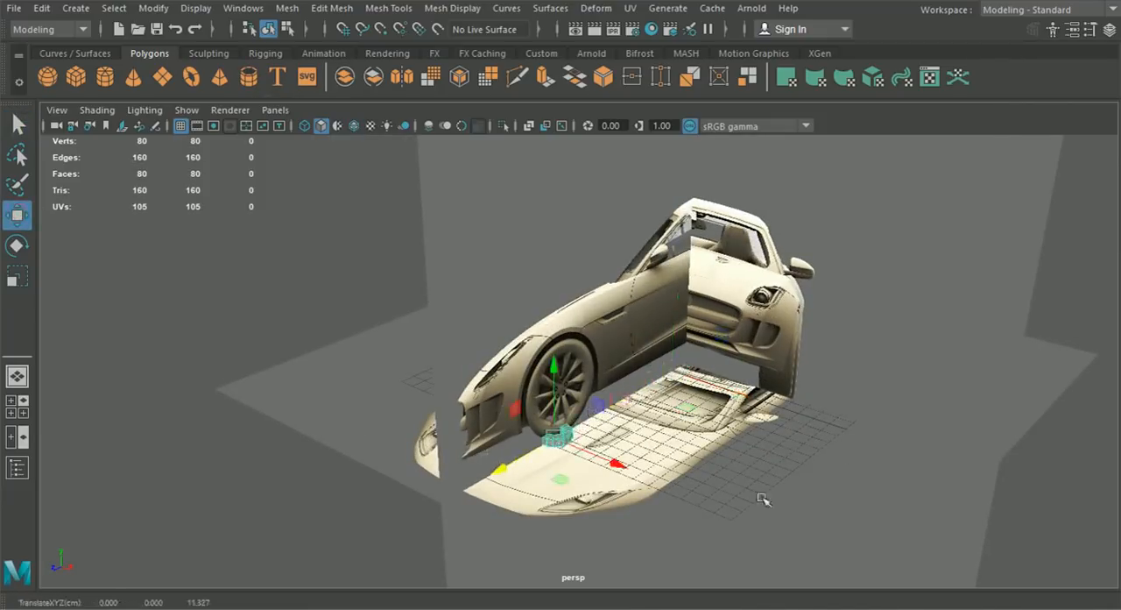
drag(633, 468, 676, 522)
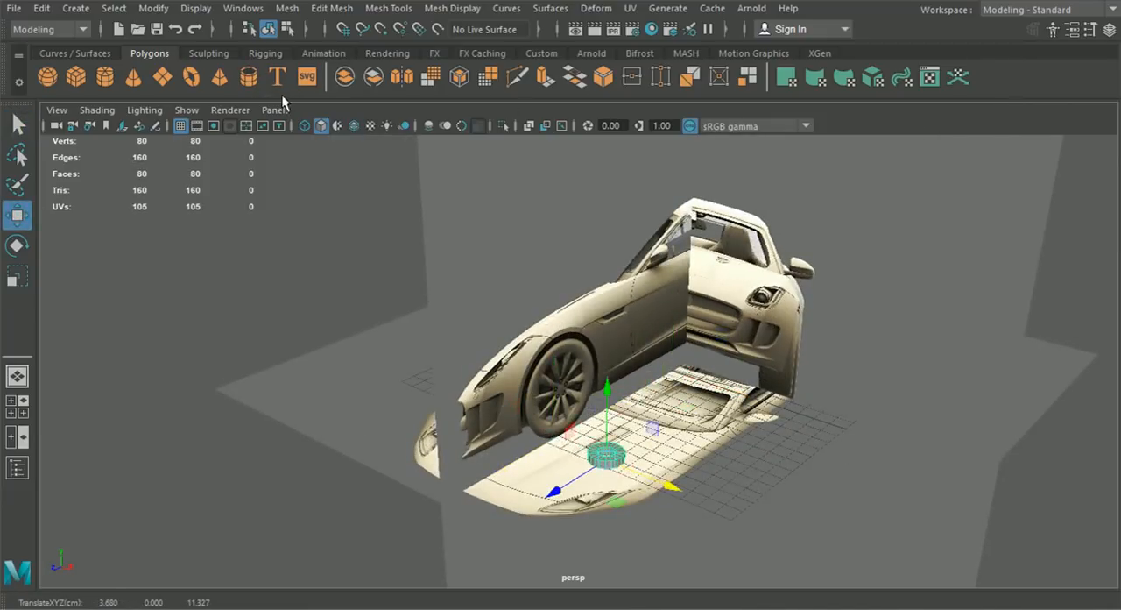
- Hide the image planes in the perspective view
click(229, 110)
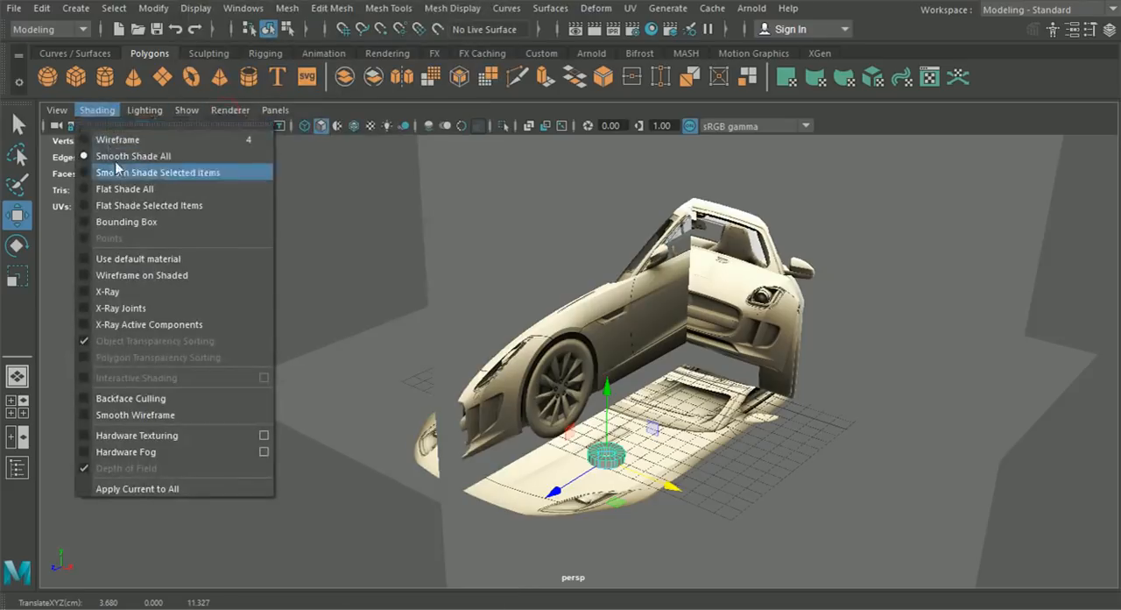
mouse_move(65, 112)
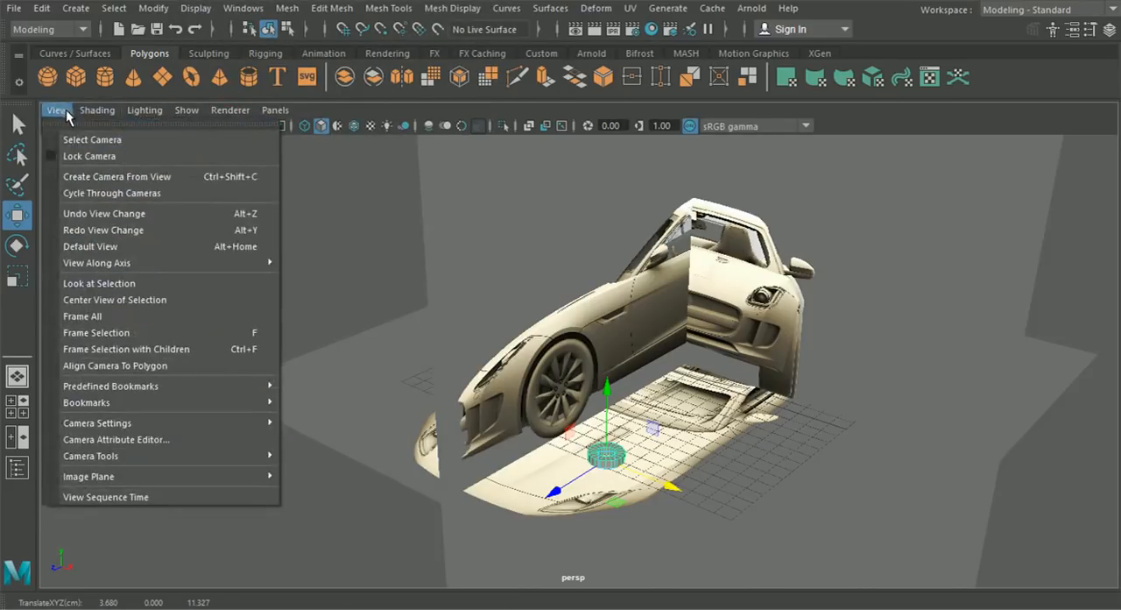
mouse_move(187, 110)
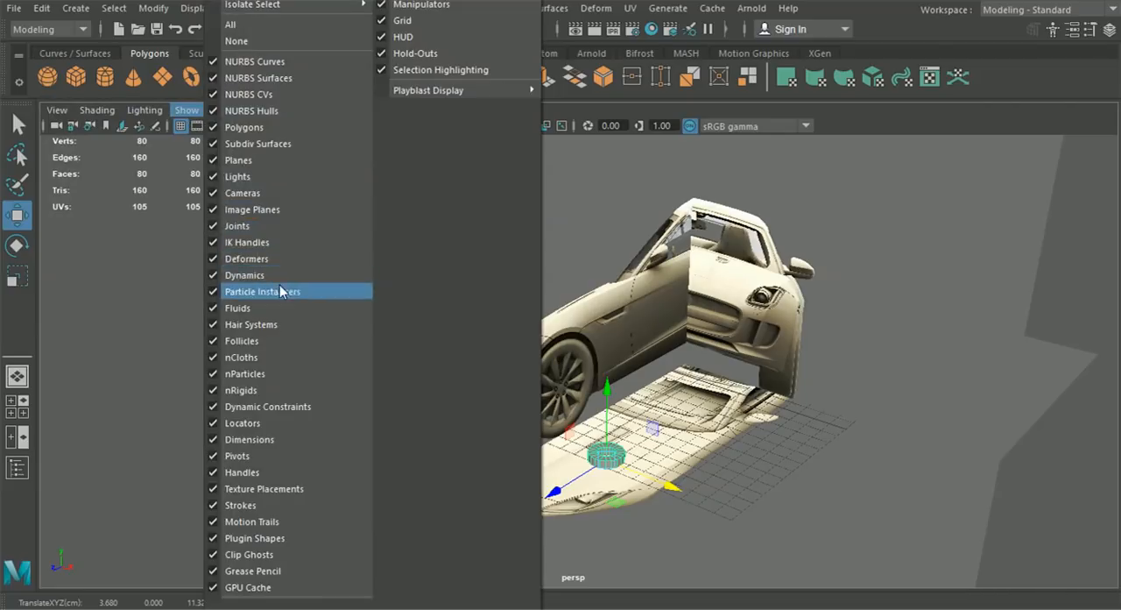
click(265, 212)
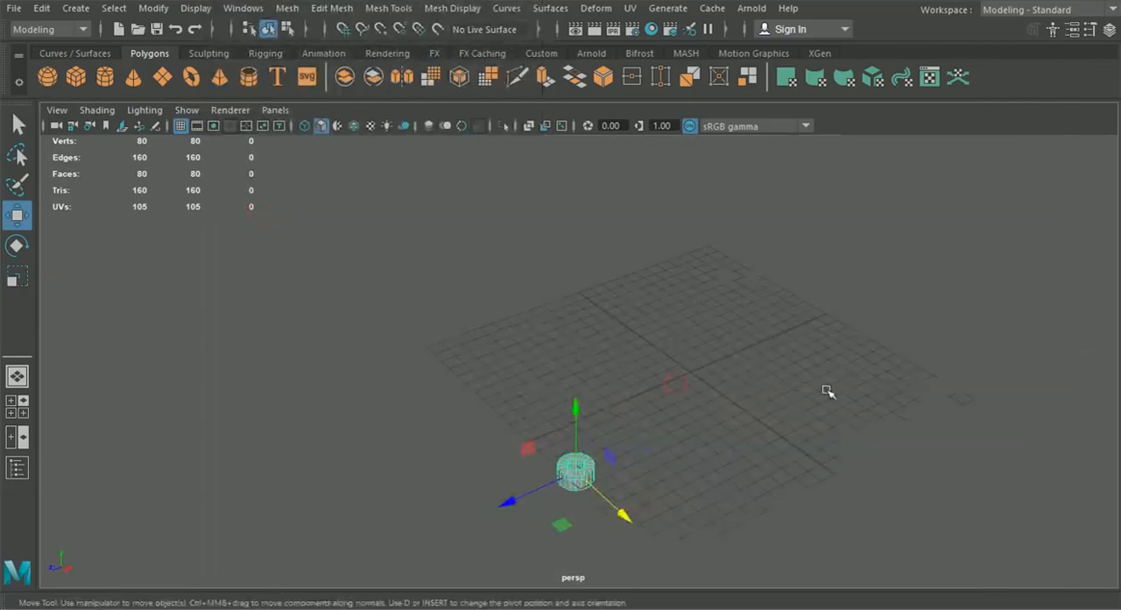
- Set the pipe's Rotate Z to 90 so it stands upright like a wheel
click(17, 246)
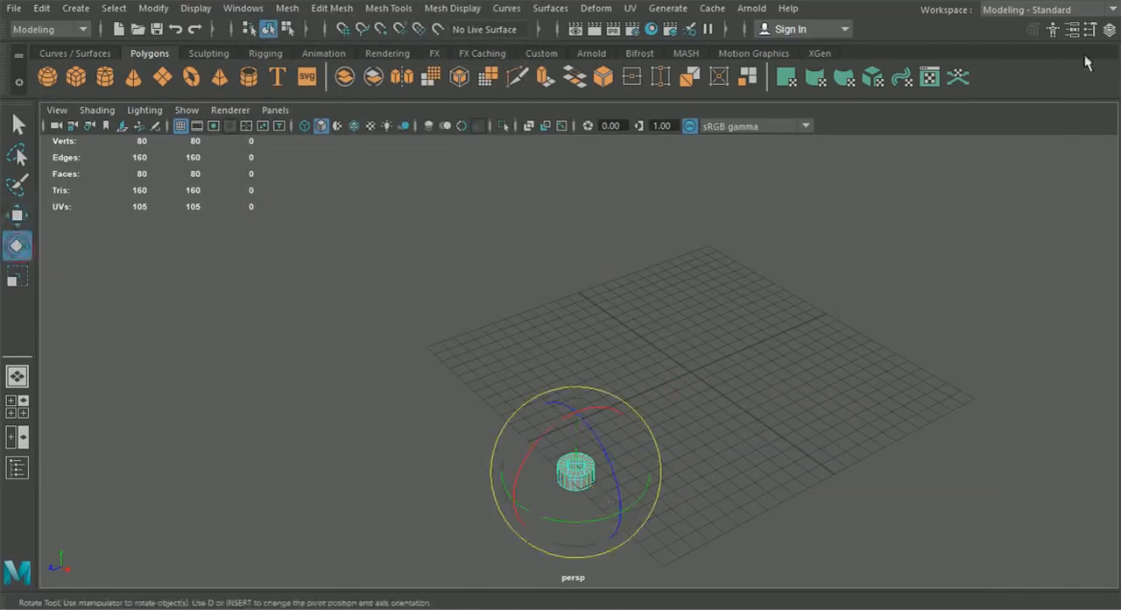
click(1108, 29)
drag(546, 368, 599, 386)
double_click(1083, 219)
drag(1104, 218, 1063, 222)
key(BackSpace)
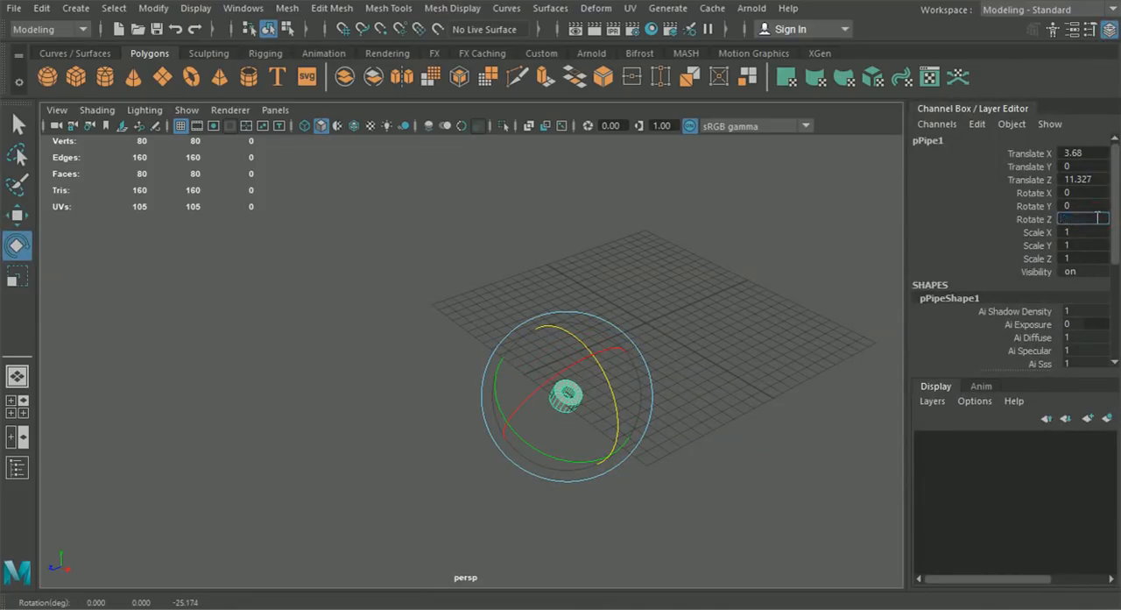
key(Return)
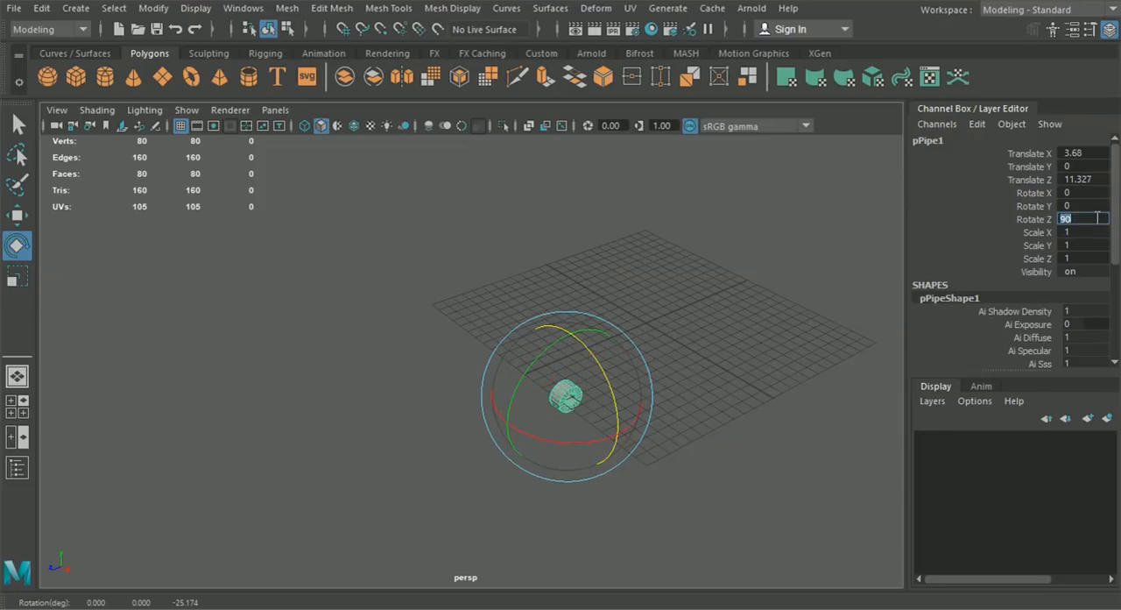
- In the side view, move the pipe onto the front wheel's hub, at about Y 2.909 and Z 10.759
click(17, 406)
key(space)
scroll(438, 401, down, 4)
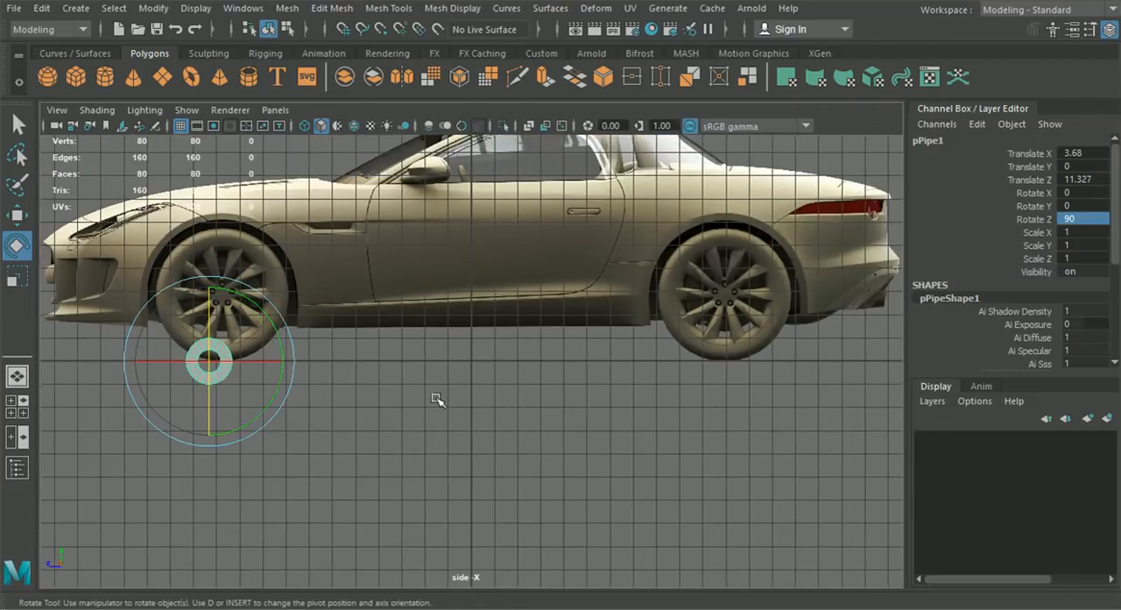
click(17, 214)
drag(341, 394, 351, 328)
scroll(415, 350, up, 4)
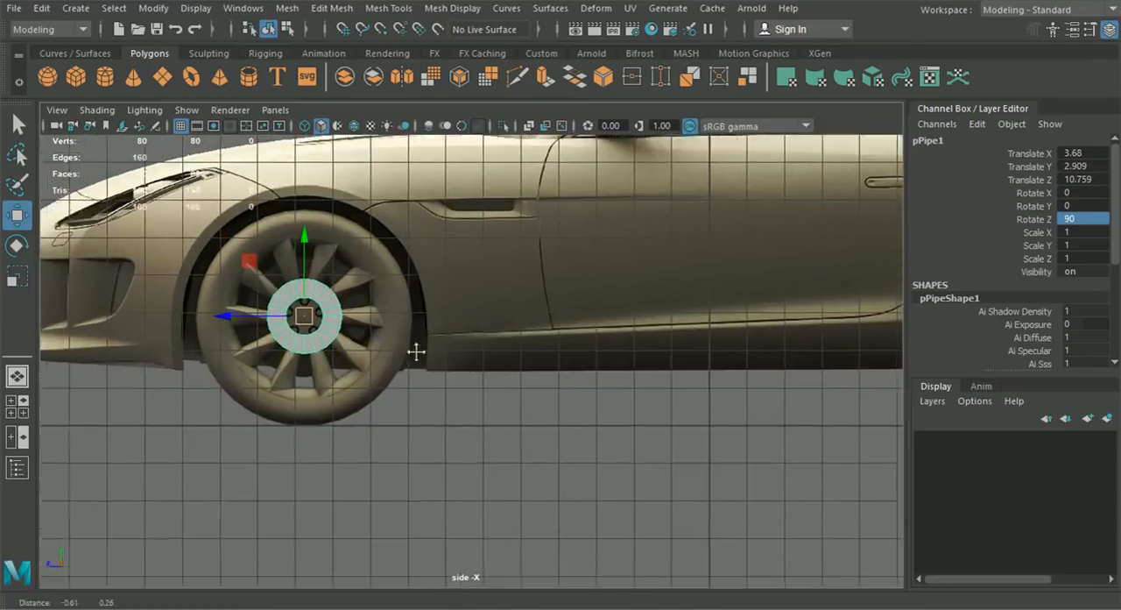
alt+middle_drag(335, 357, 377, 382)
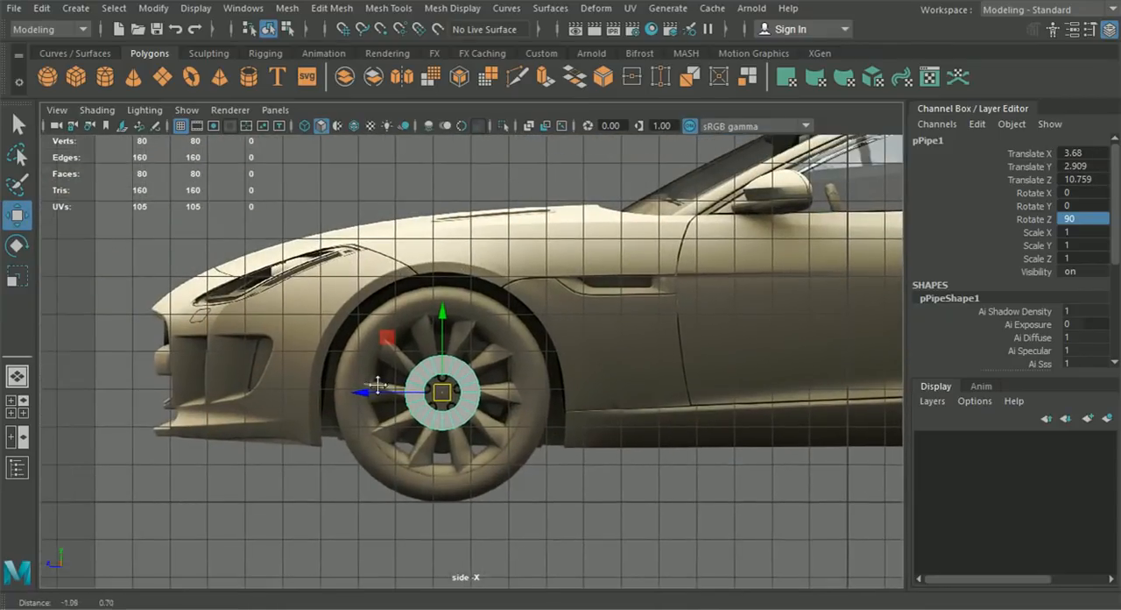
- Scale the pipe uniformly to about 3.518 over the front wheel in the side view
scroll(506, 329, up, 4)
alt+middle_drag(473, 350, 486, 347)
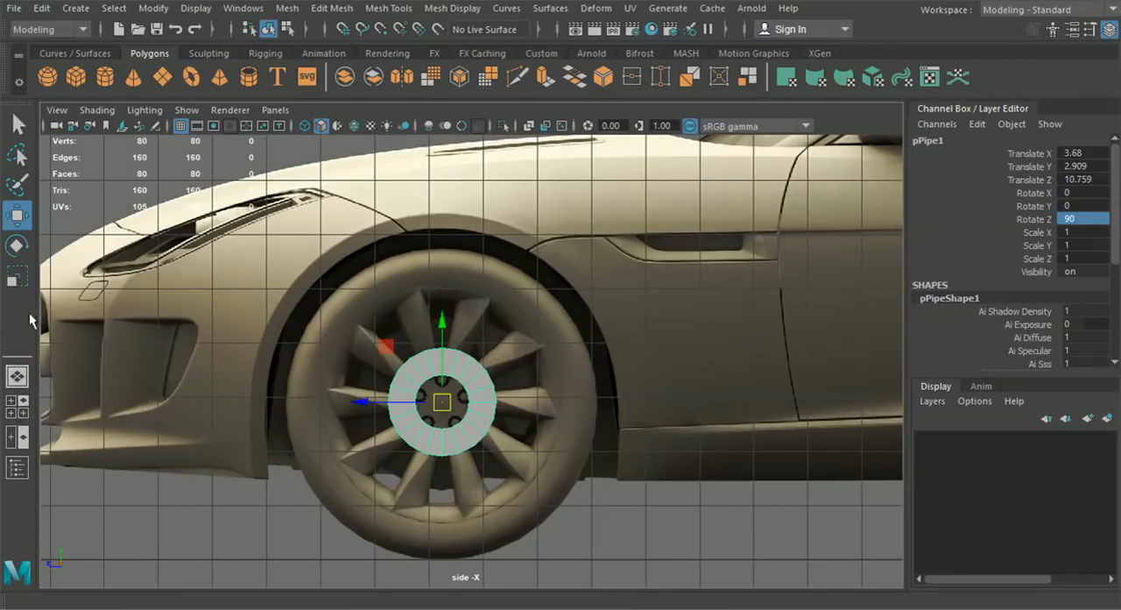
click(21, 278)
drag(441, 402, 648, 504)
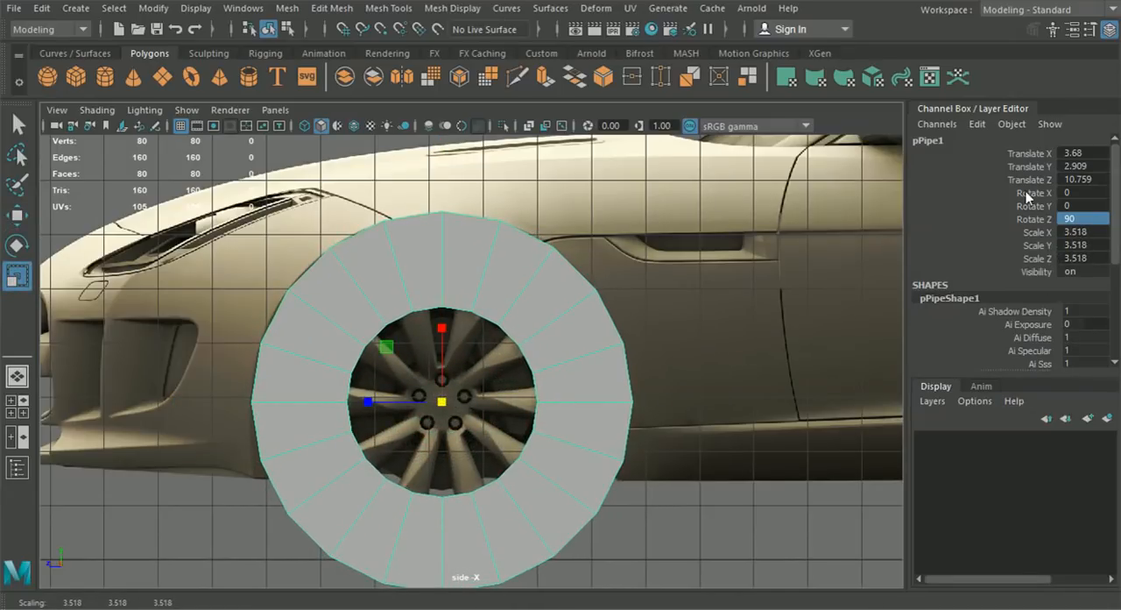
- Open the pipe's construction attributes and compare its size and position with the car references in the four-view layout
scroll(1016, 309, down, 5)
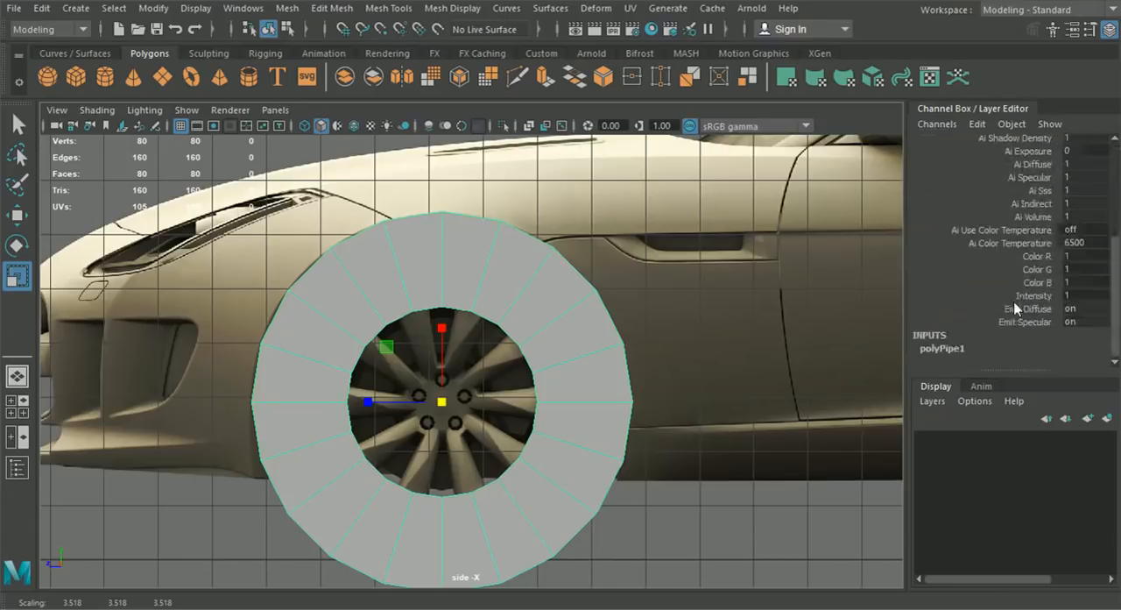
click(940, 350)
click(17, 376)
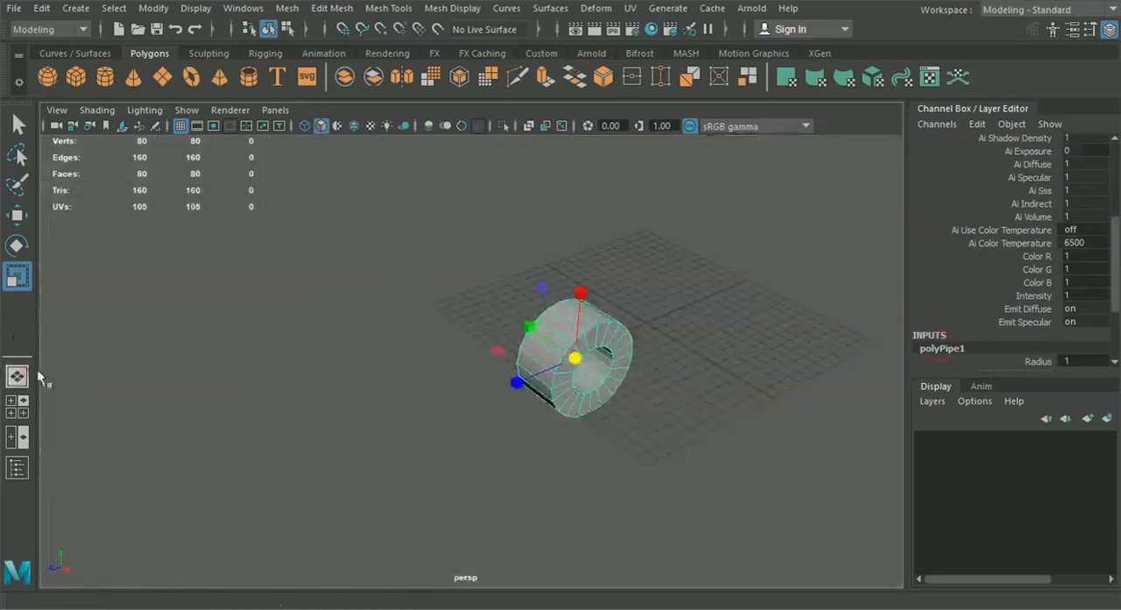
alt+drag(482, 351, 431, 343)
click(24, 406)
alt+middle_drag(833, 448, 647, 480)
alt+middle_drag(895, 480, 759, 481)
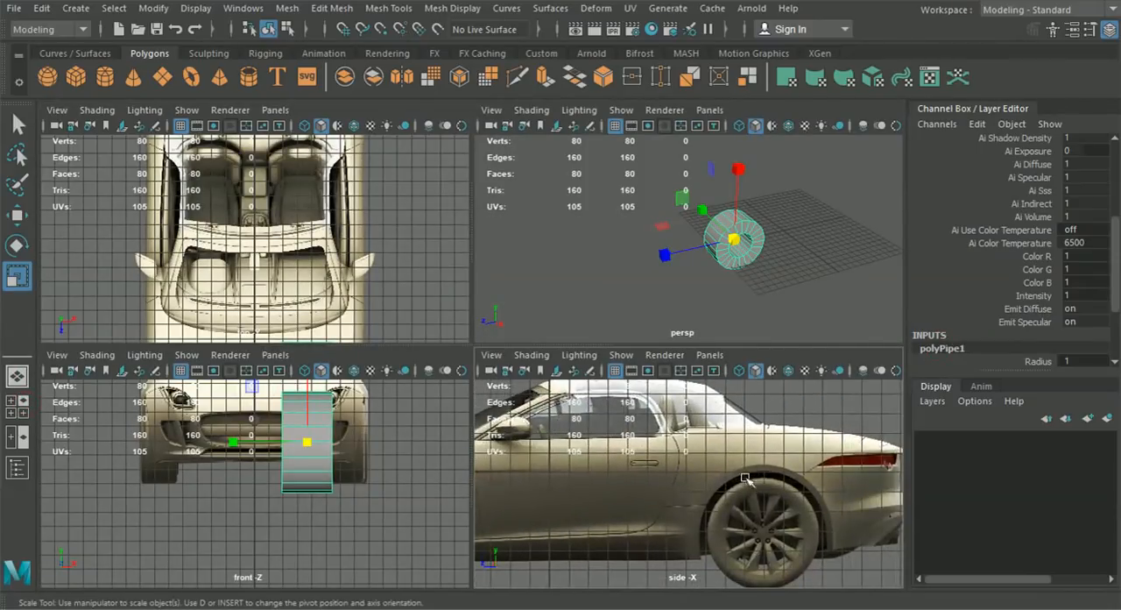
scroll(690, 456, down, 1)
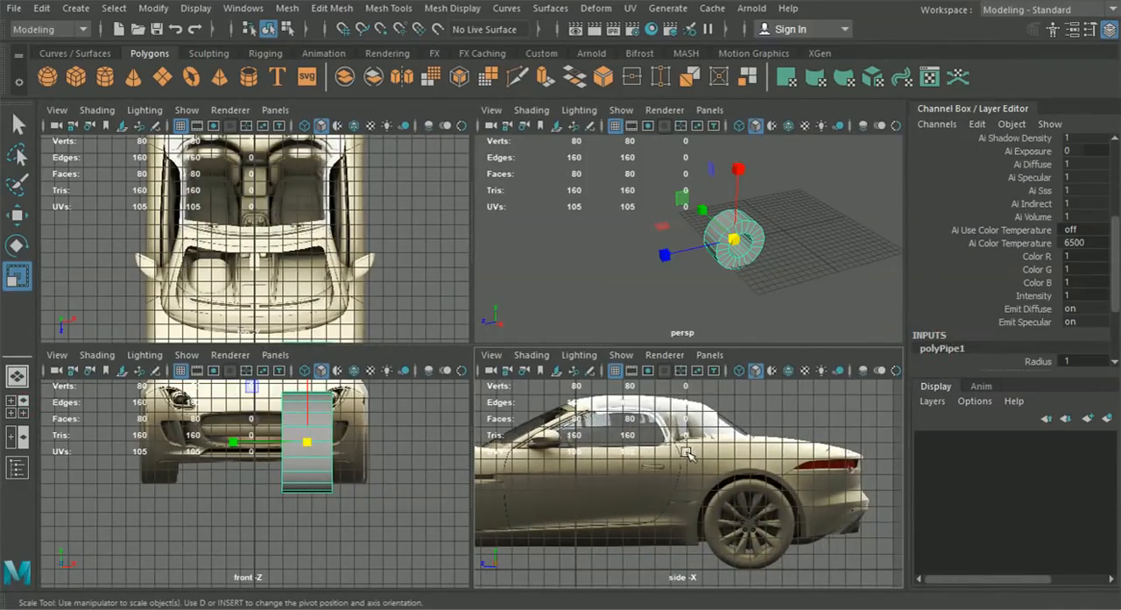
alt+middle_drag(665, 454, 711, 449)
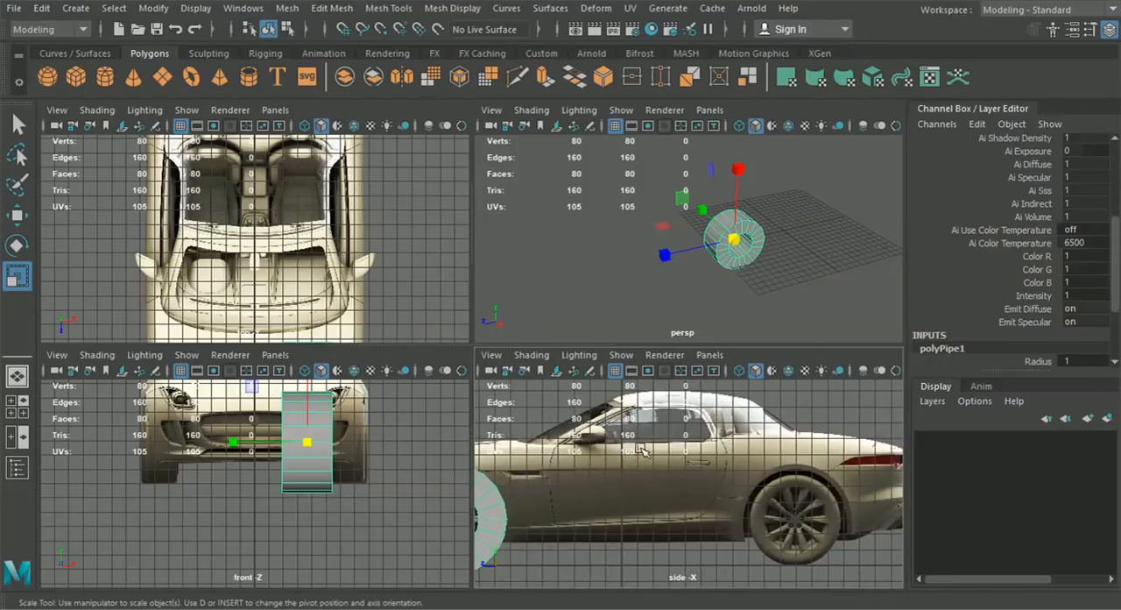
alt+middle_drag(605, 480, 736, 479)
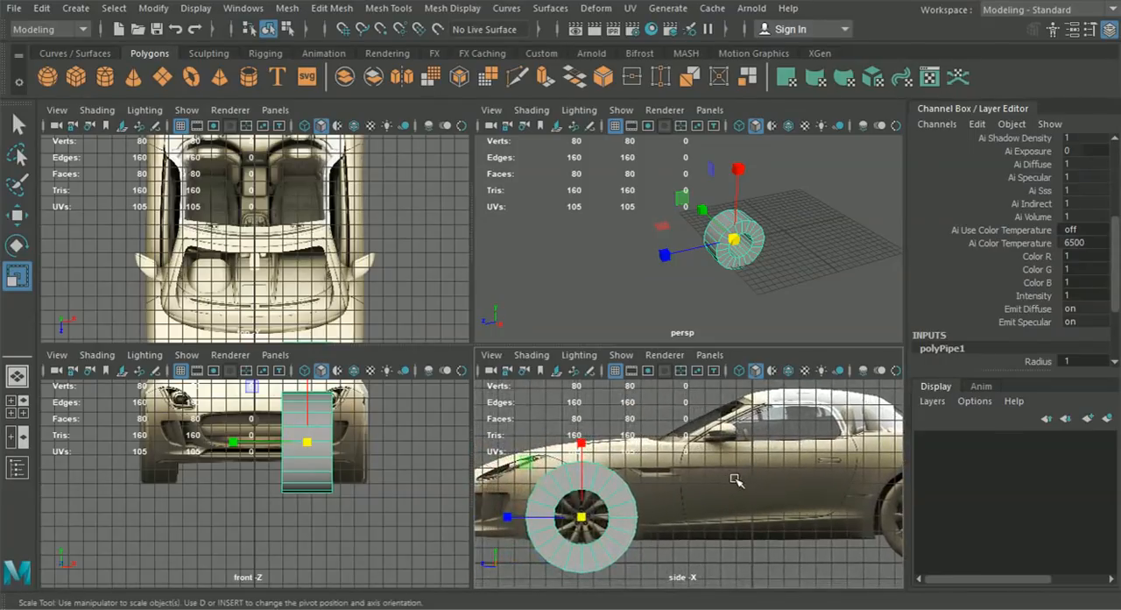
alt+middle_drag(691, 523, 655, 483)
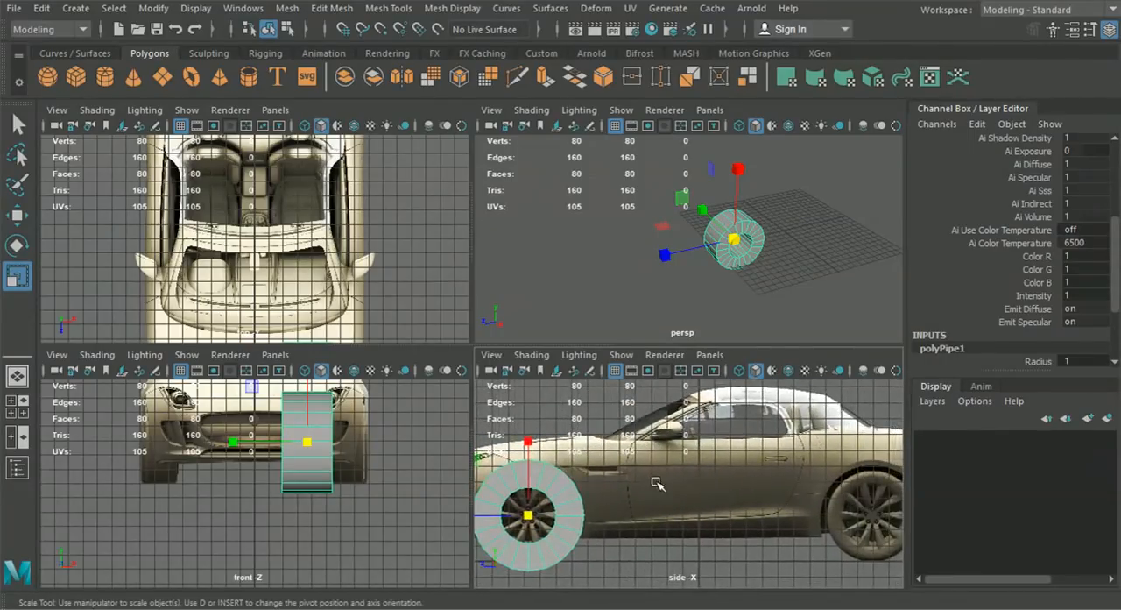
scroll(1005, 272, down, 3)
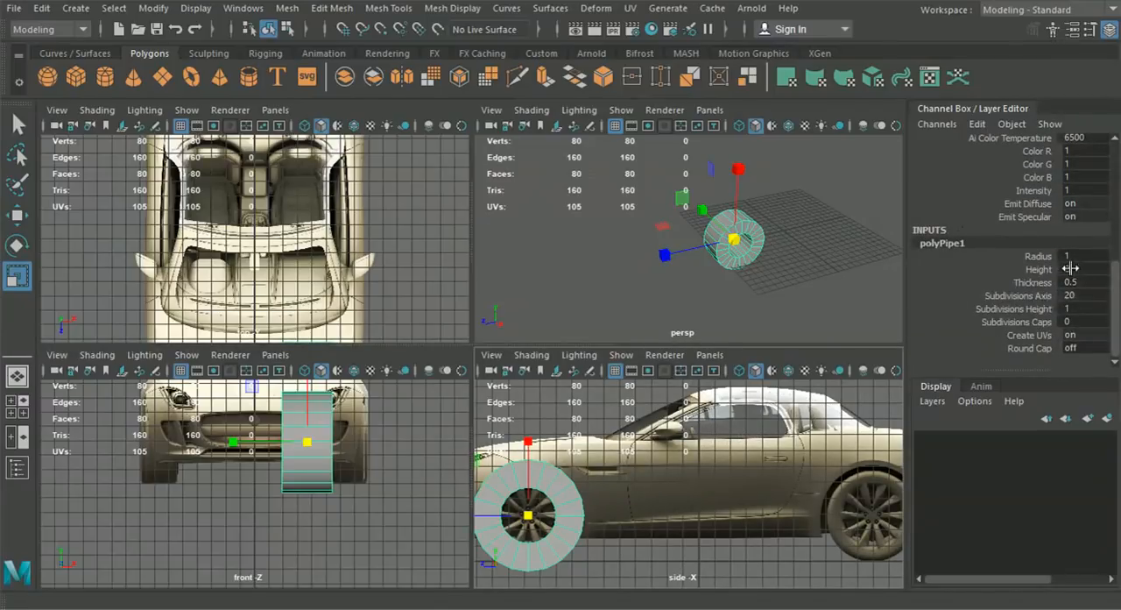
scroll(561, 453, up, 3)
- Maximize the side view and turn on multisample anti-aliasing and screen-space ambient occlusion for it
key(space)
alt+middle_drag(444, 459, 681, 480)
click(463, 127)
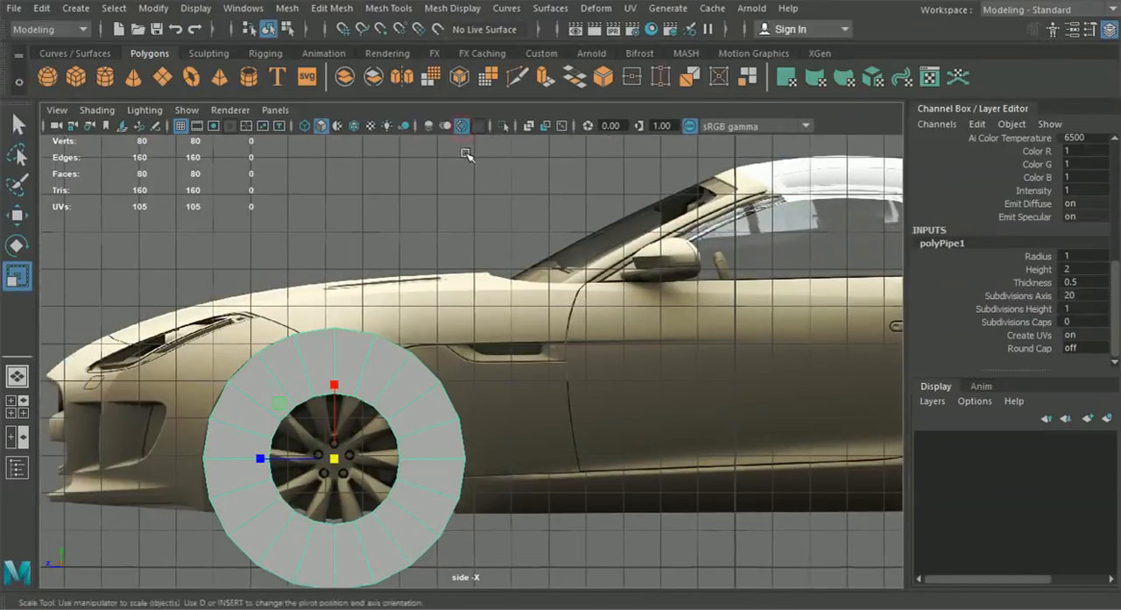
alt+middle_drag(456, 171, 545, 175)
click(429, 125)
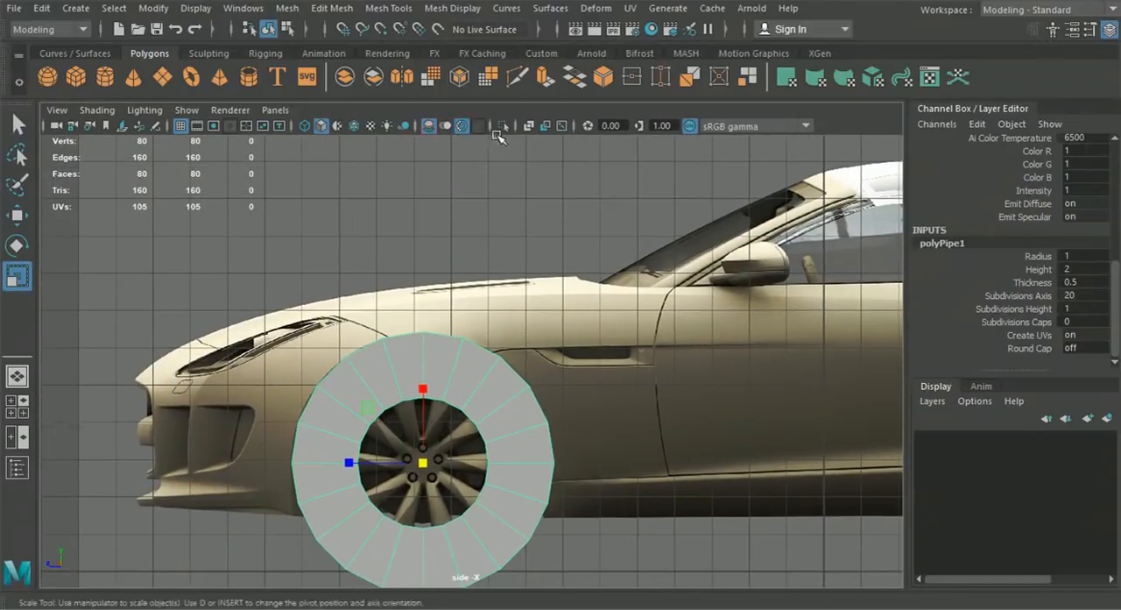
alt+middle_drag(451, 258, 481, 233)
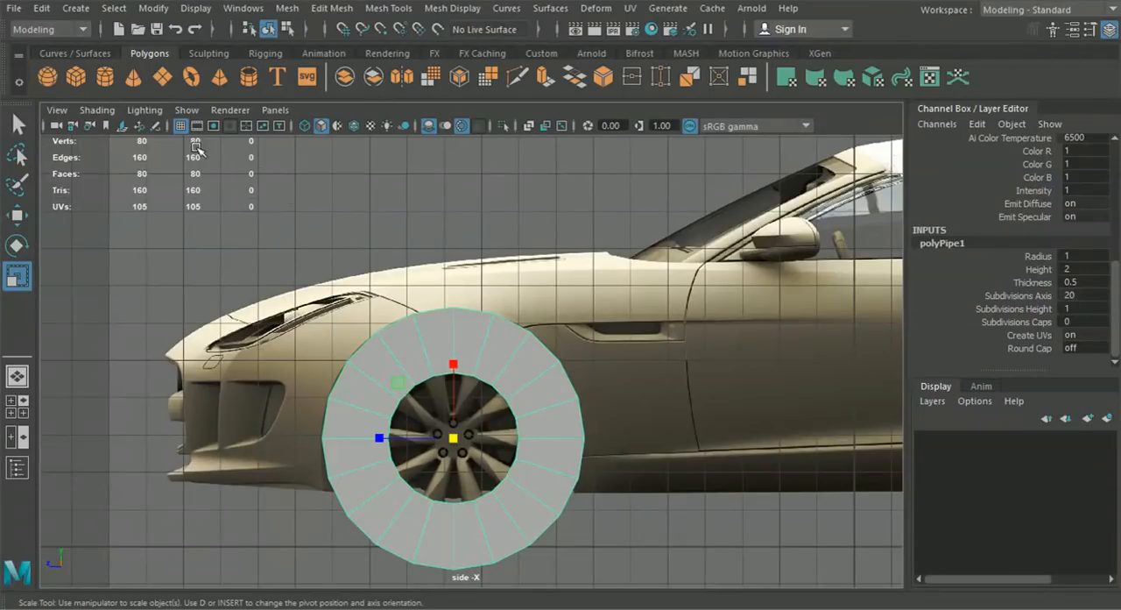
- Turn on X-Ray shading in the side view to see the reference wheel through the pipe
click(96, 110)
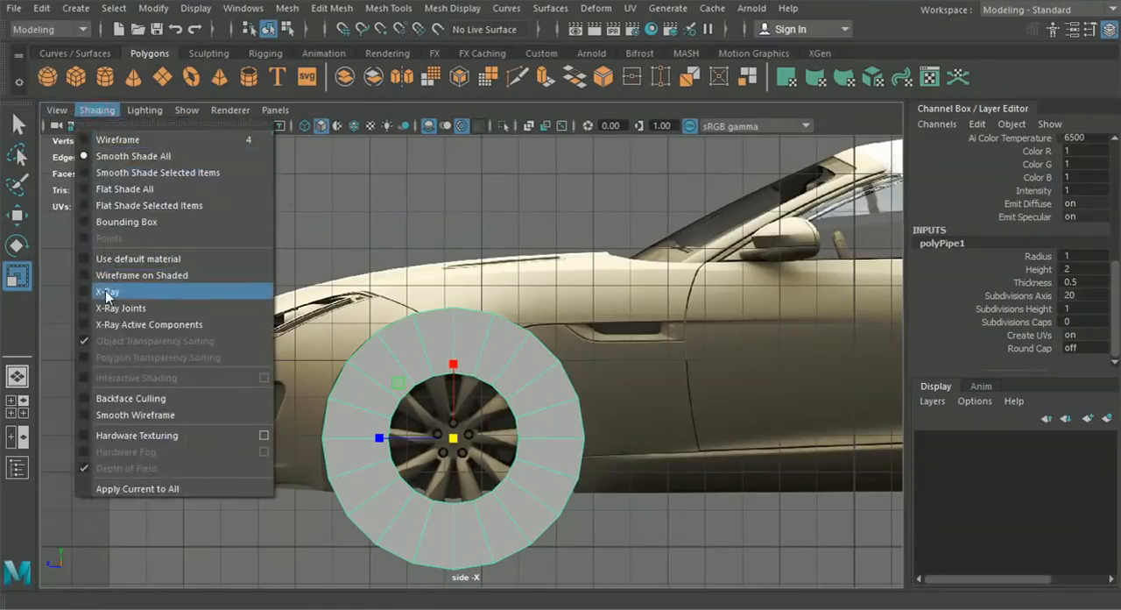
click(103, 292)
click(96, 109)
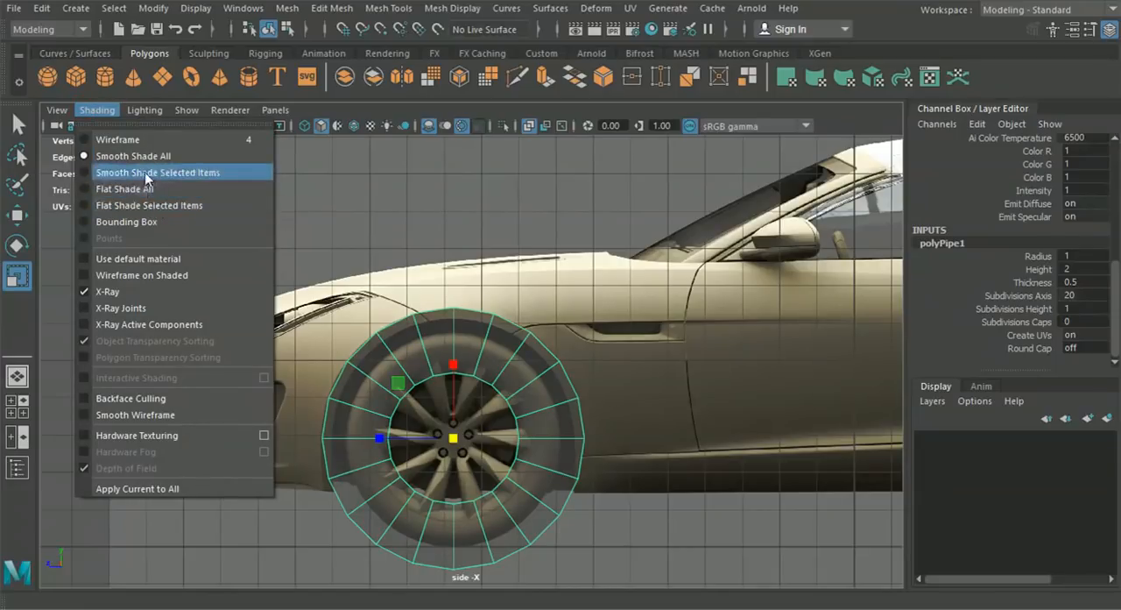
click(106, 112)
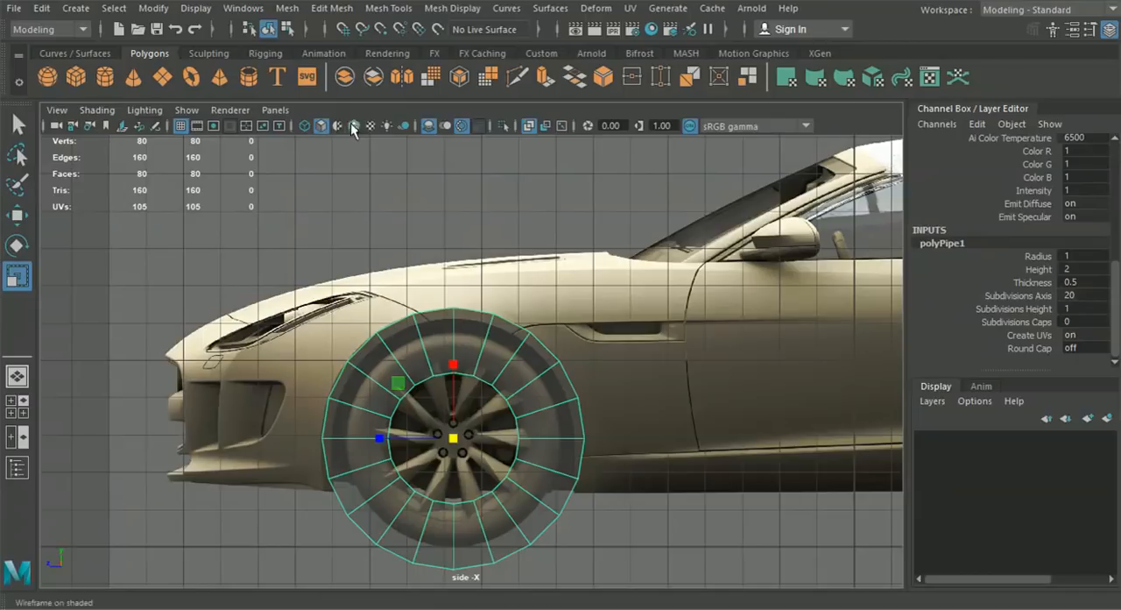
- Scale the pipe uniformly to about 3.554 over the front wheel and set its thickness to 0.09
scroll(442, 346, up, 3)
drag(446, 353, 447, 355)
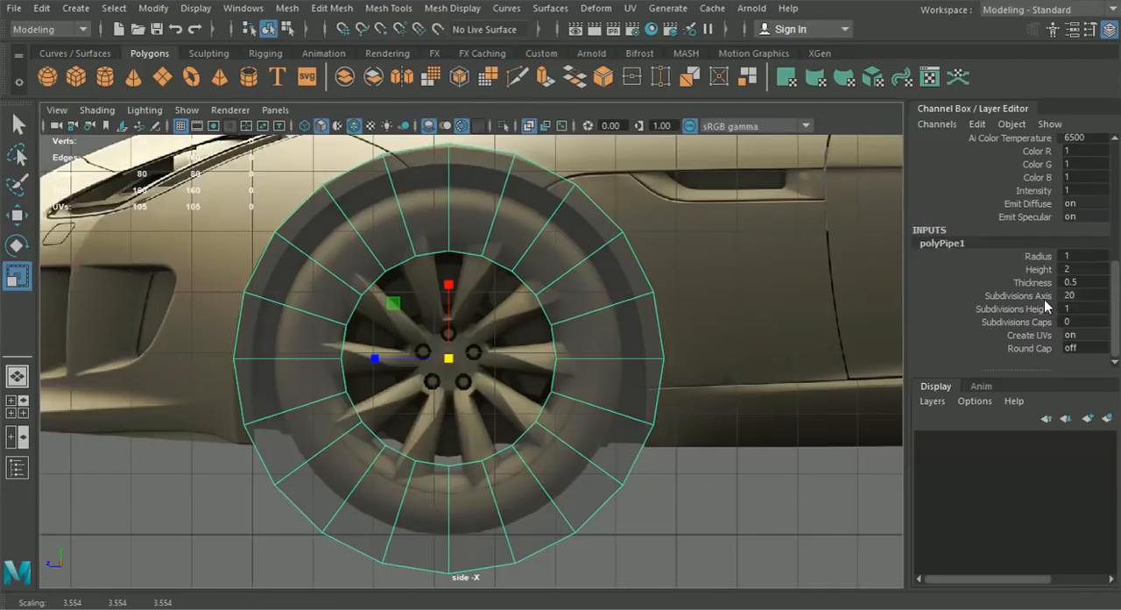
drag(1044, 286, 1070, 282)
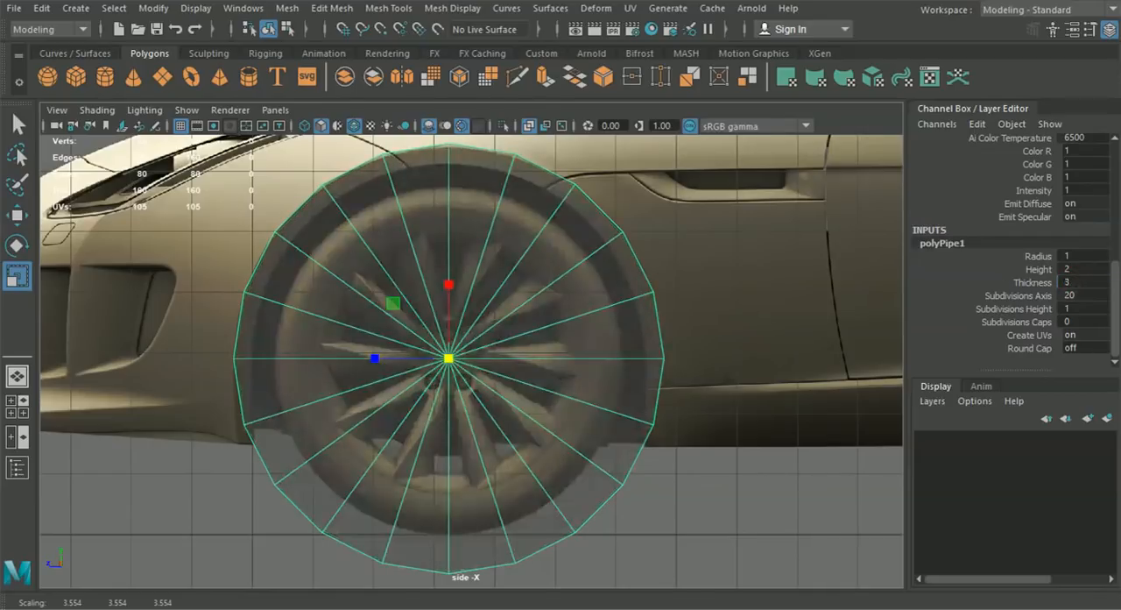
click(1087, 279)
text(0.2)
key(Return)
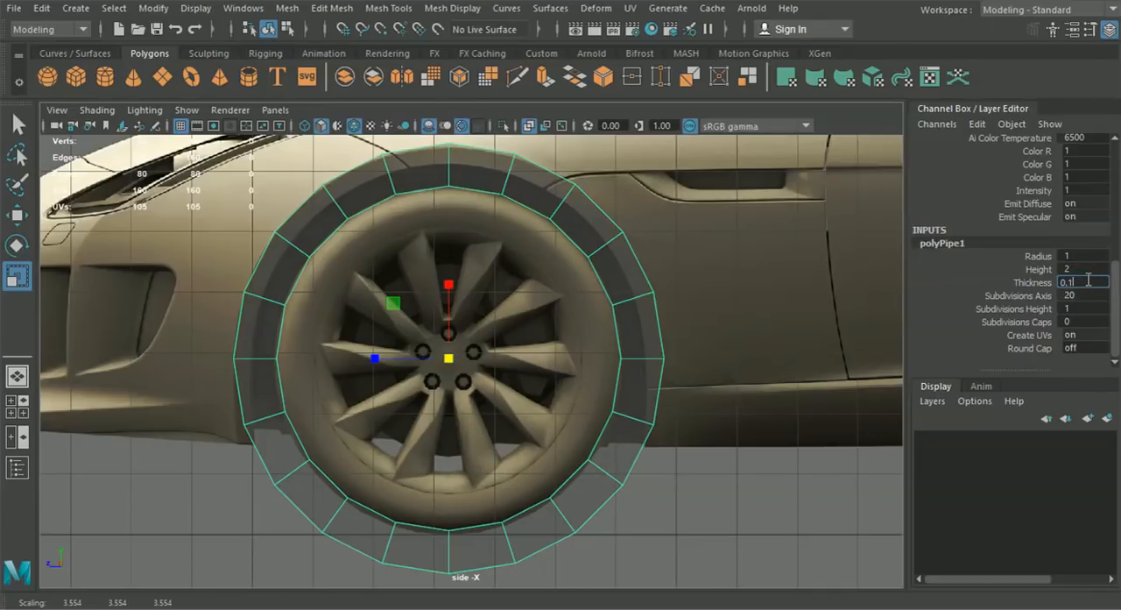
text(0.1)
key(Return)
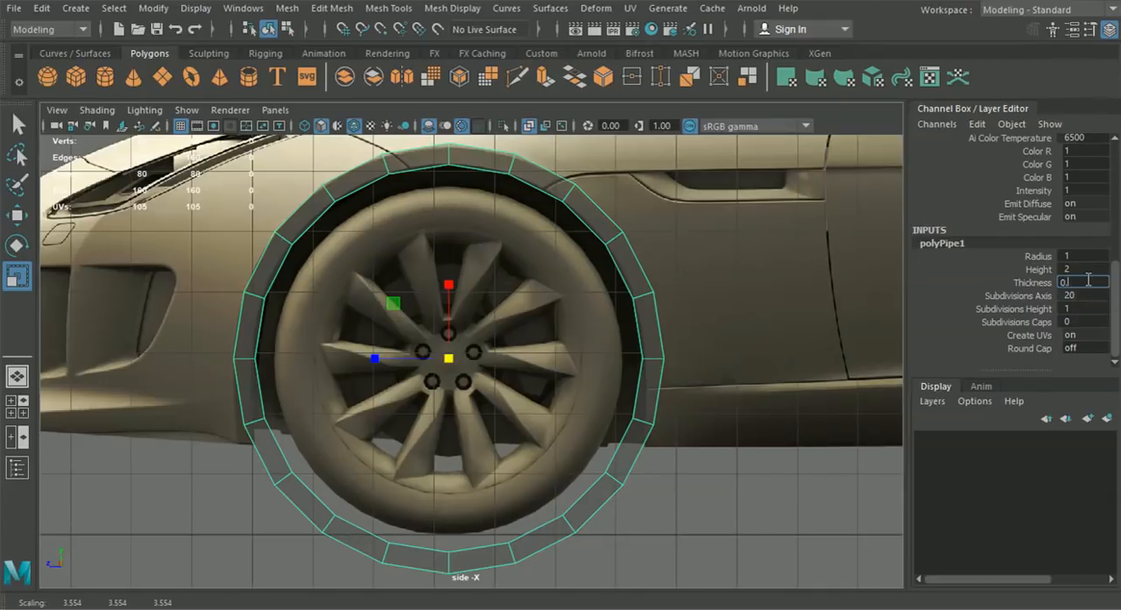
key(Return)
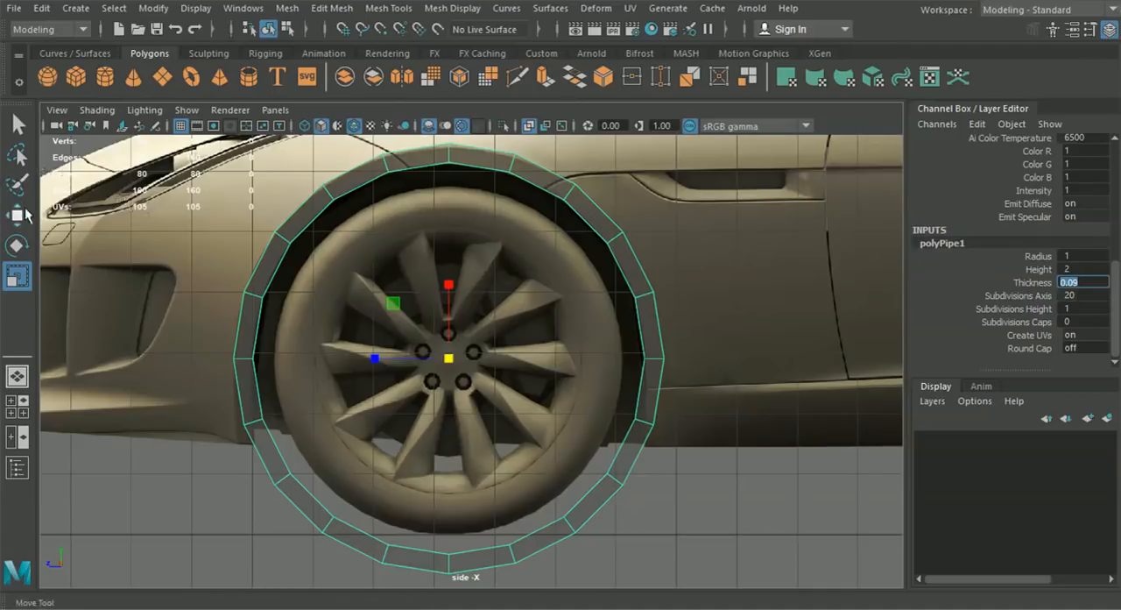
- Move the pipe vertically to about 2.897 so its ring lines up with the front wheel arch in the side view
key(w)
scroll(392, 238, up, 1)
drag(444, 270, 448, 279)
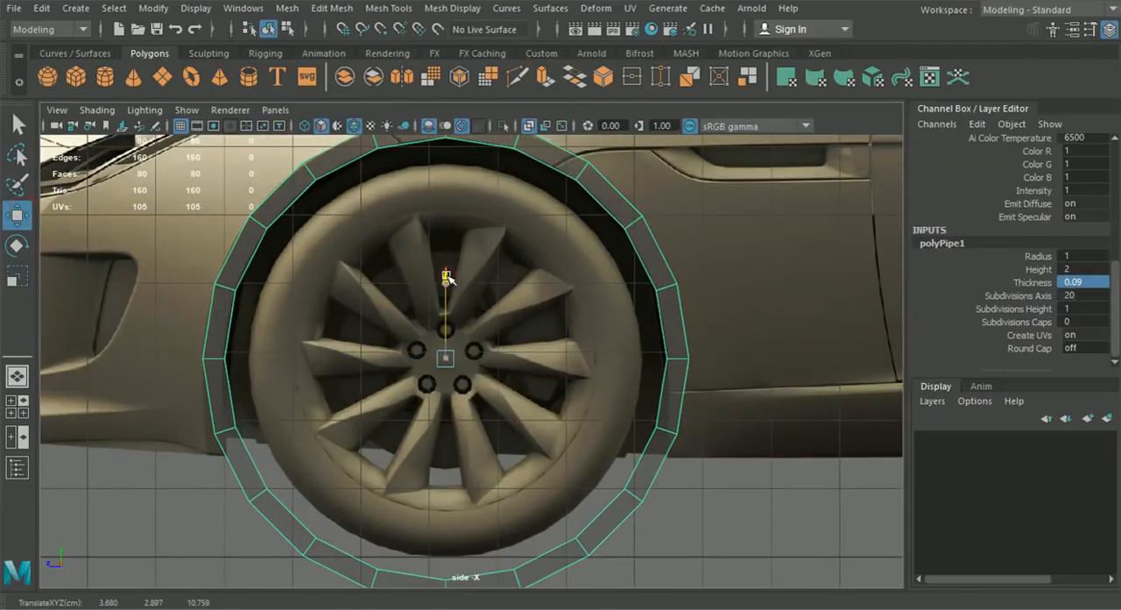
scroll(449, 276, down, 3)
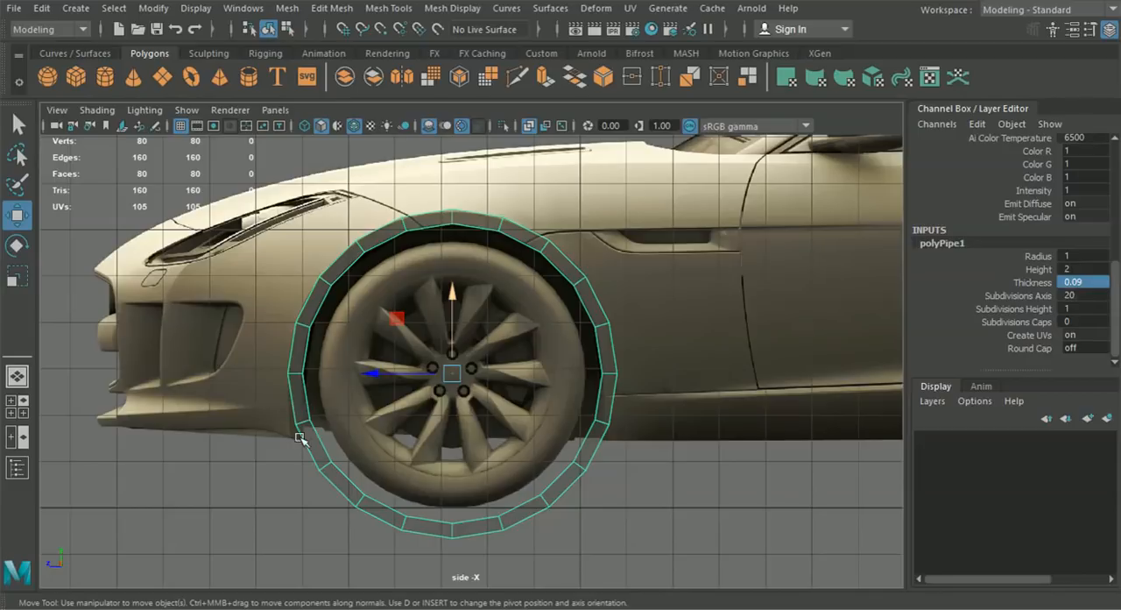
alt+middle_drag(307, 421, 329, 462)
scroll(331, 431, up, 1)
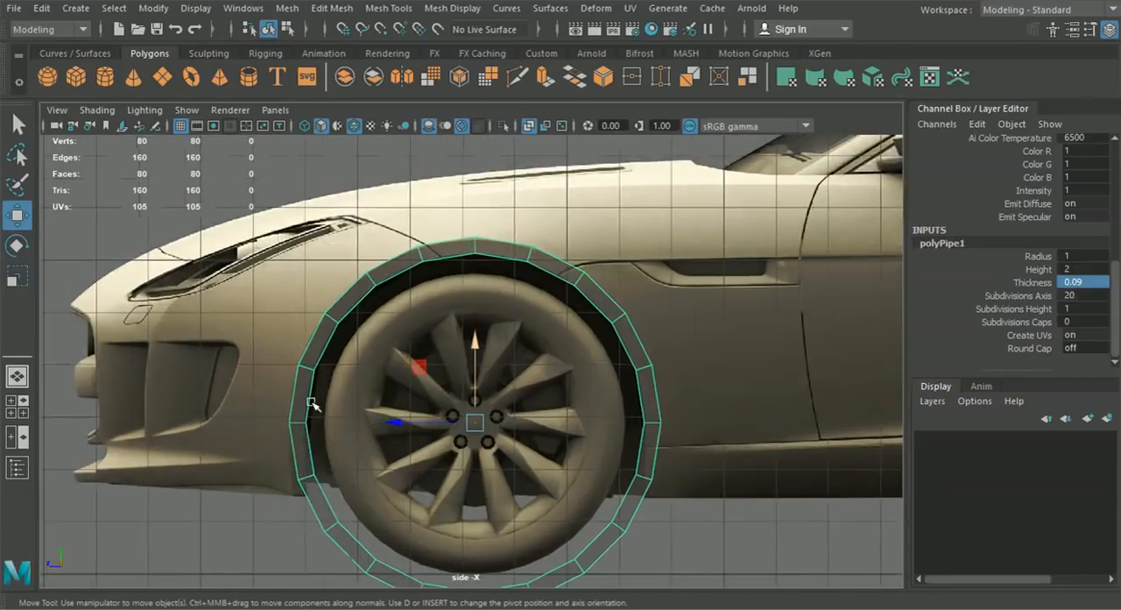
- Set the pipe's axis subdivisions to 22 and rotate it around the wheel axis to about 17.49° in Y
click(17, 248)
scroll(400, 294, up, 1)
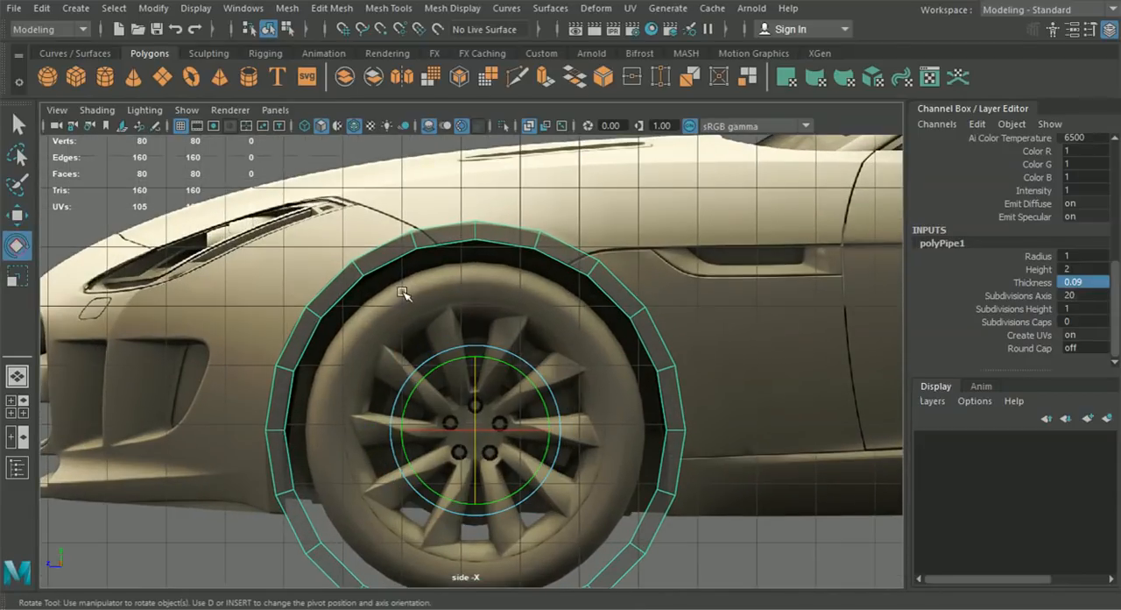
drag(534, 393, 546, 406)
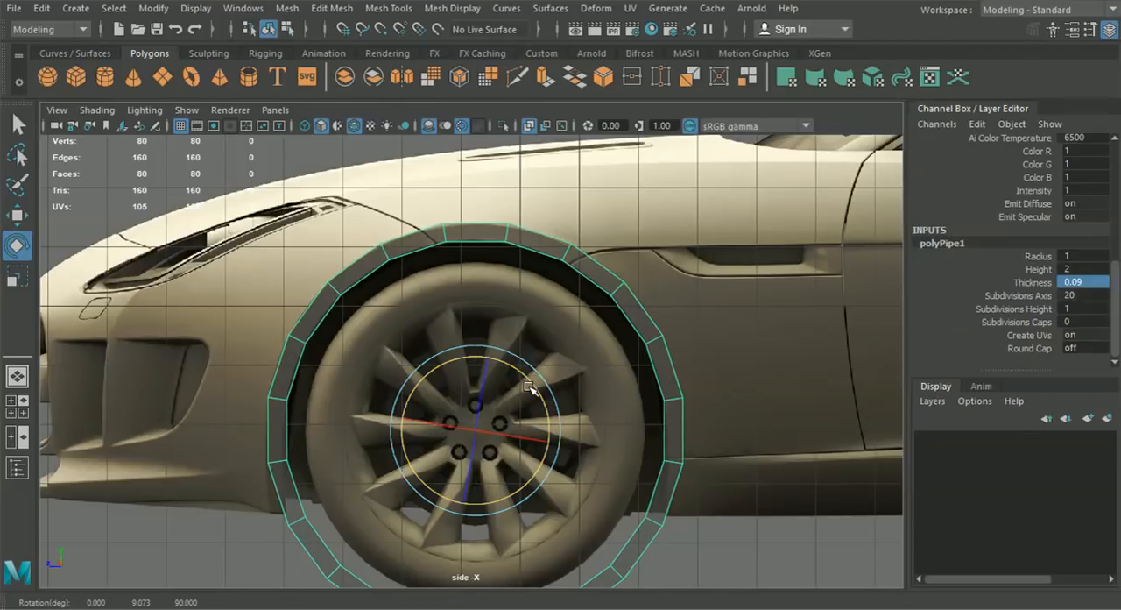
drag(532, 384, 534, 383)
double_click(1089, 298)
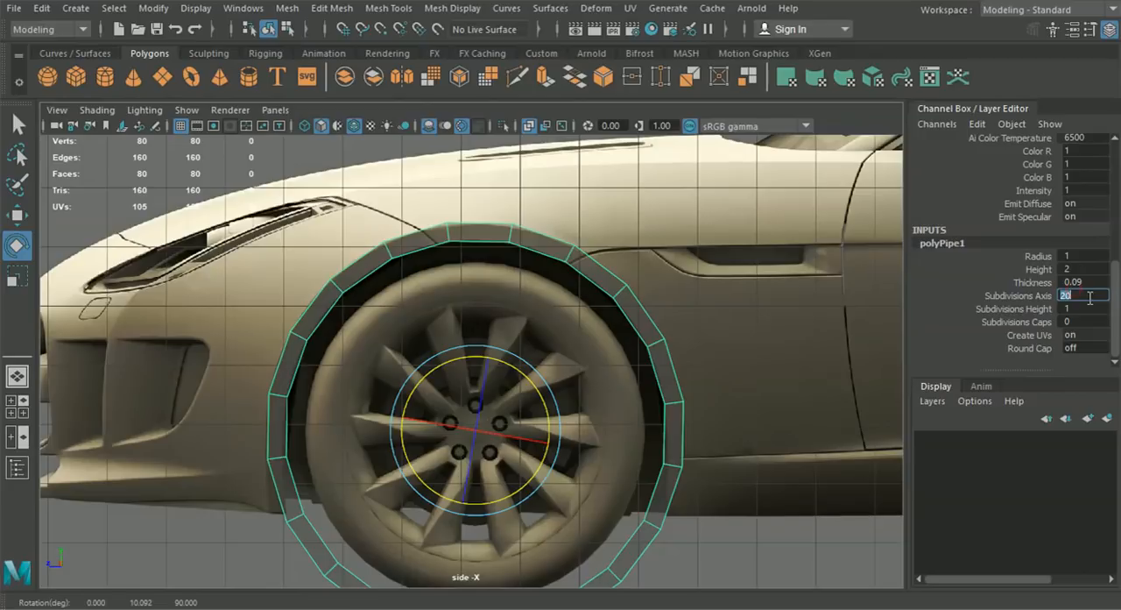
key(Return)
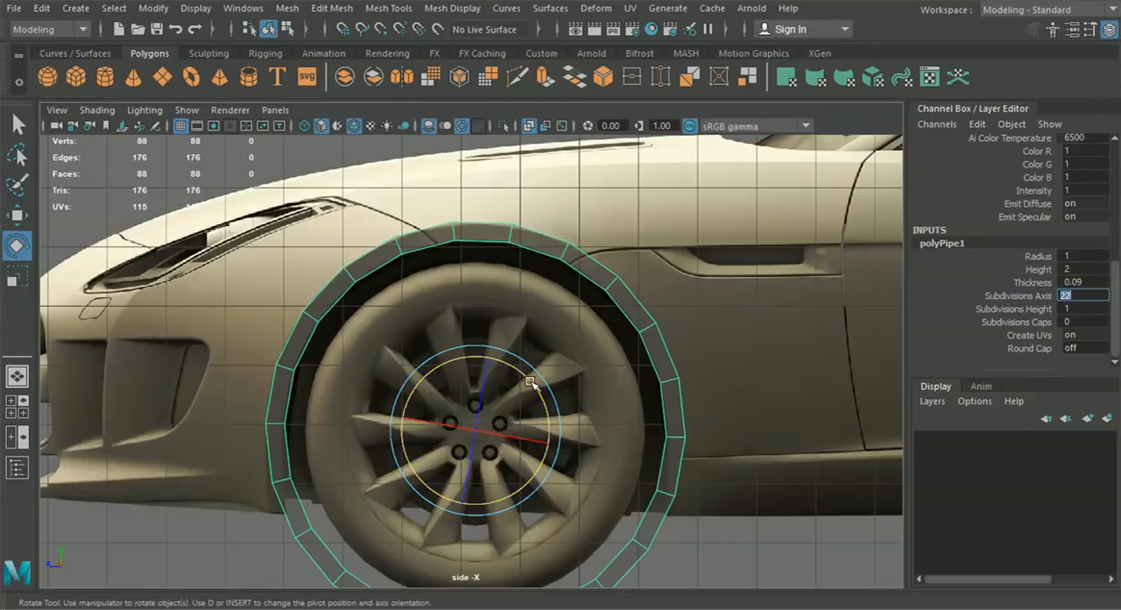
drag(530, 381, 537, 389)
scroll(541, 391, down, 4)
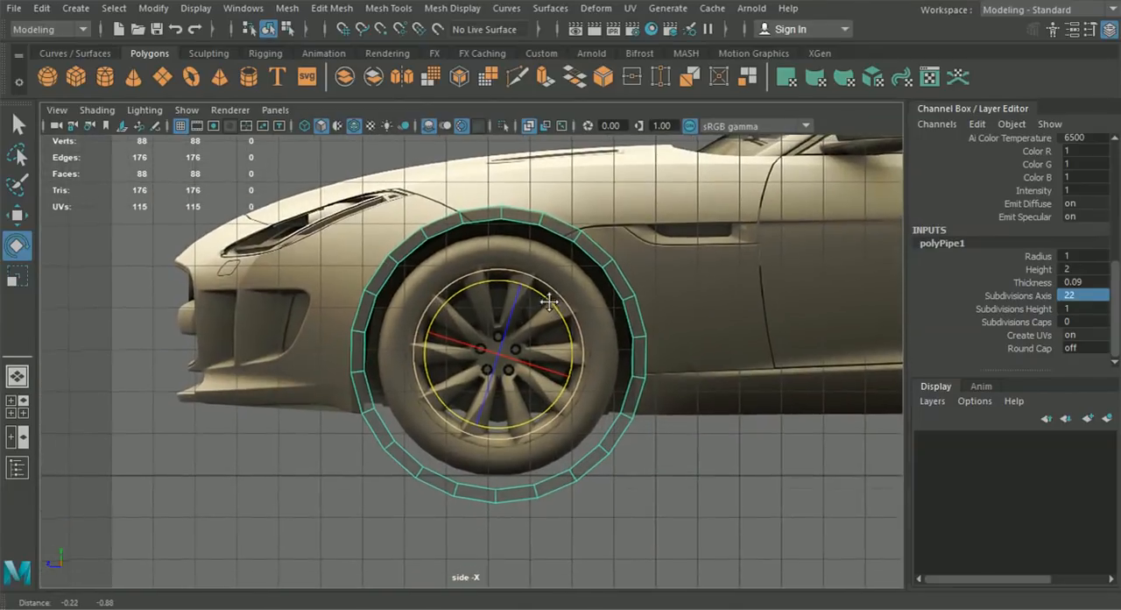
- Delete the faces of the ring's lower part below the car body, keeping the arch above the front wheel
alt+middle_drag(548, 302, 368, 285)
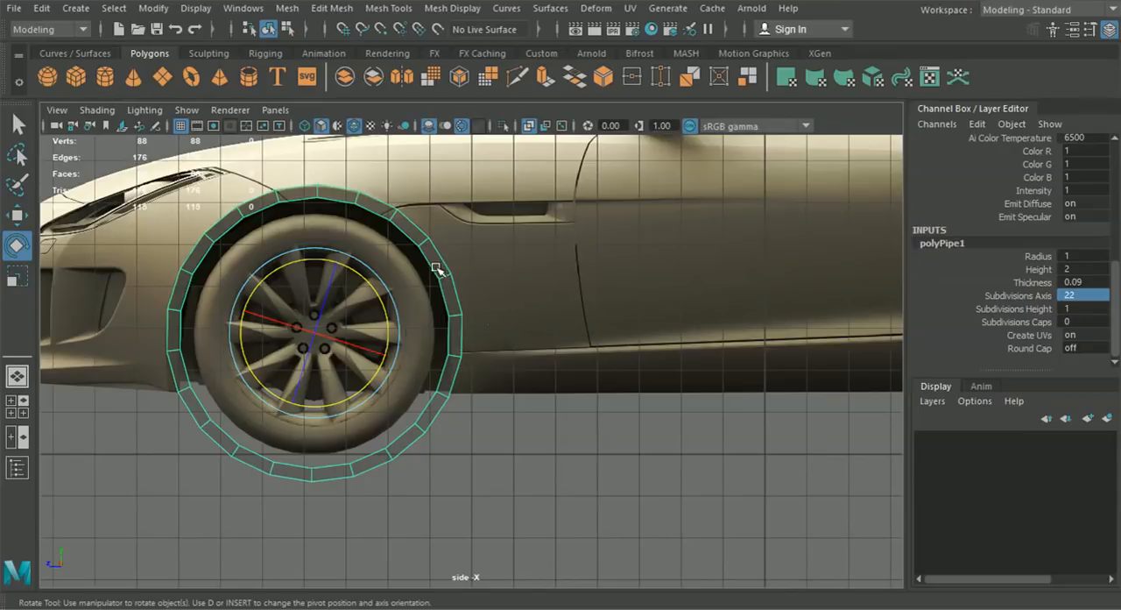
alt+middle_drag(467, 255, 604, 326)
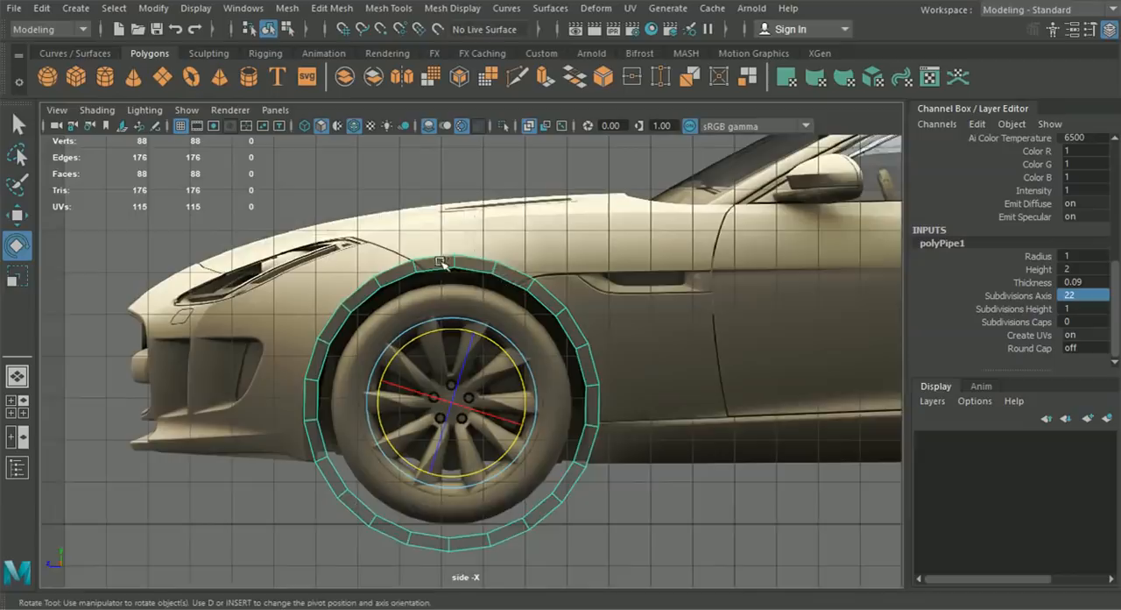
alt+middle_drag(441, 263, 566, 302)
scroll(531, 319, up, 1)
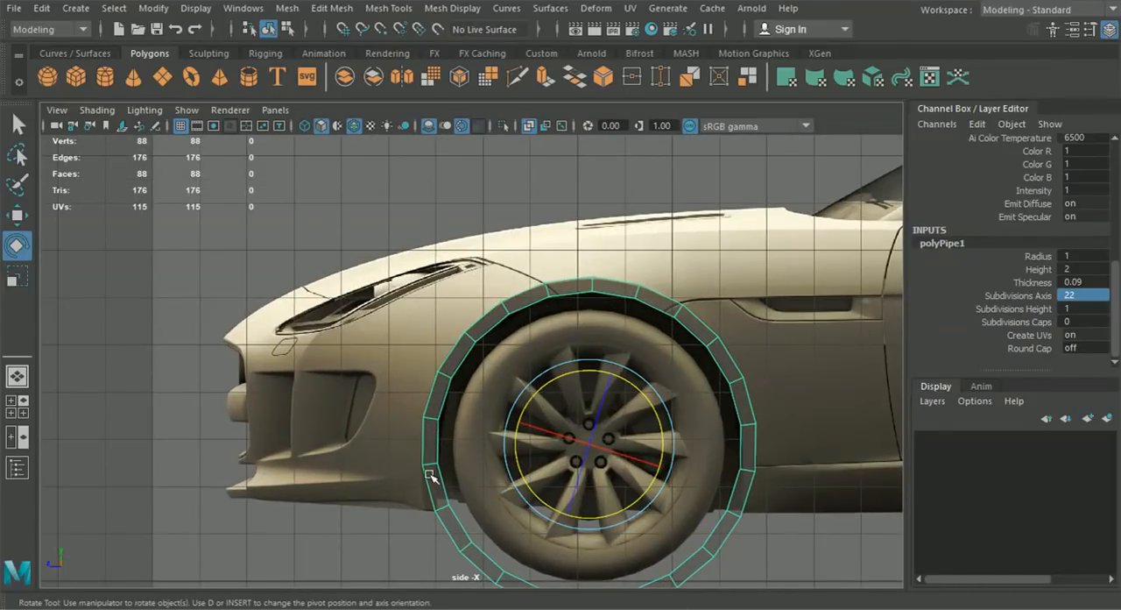
alt+middle_drag(452, 468, 412, 376)
key(q)
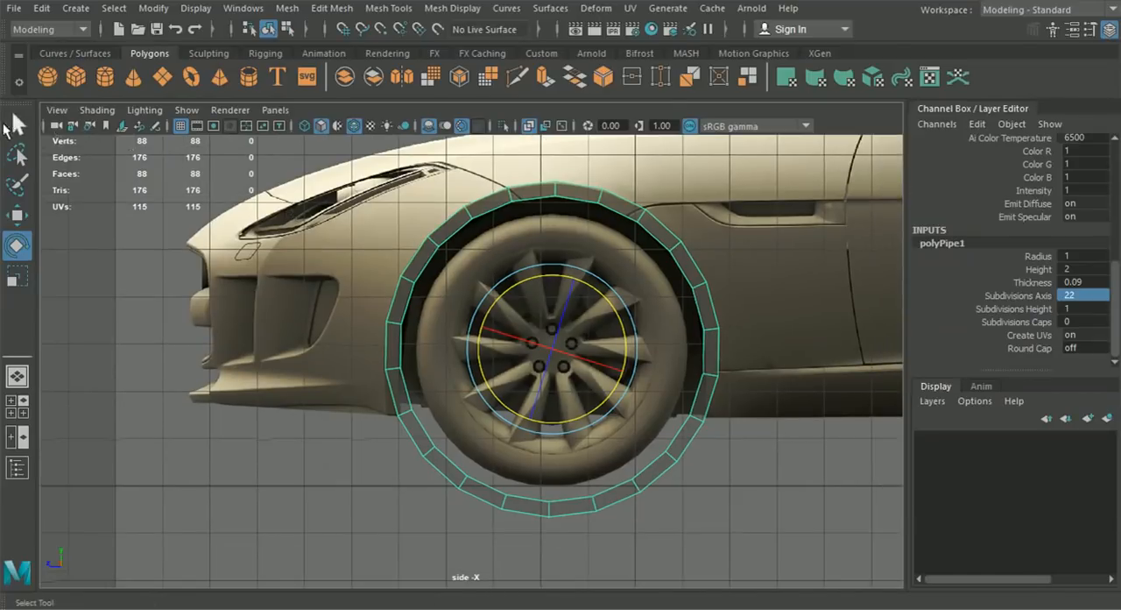
right_drag(500, 203, 516, 167)
drag(750, 561, 420, 421)
key(Delete)
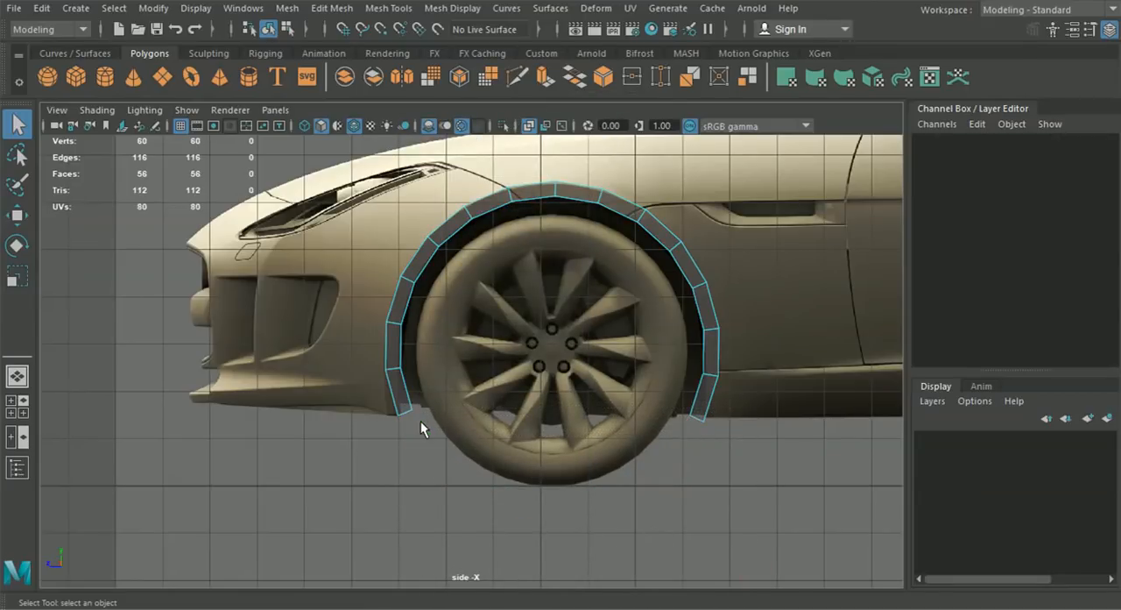
- Delete the arch's remaining depth and inboard faces, keeping only the thin outboard strip, and return to object selection
click(16, 375)
alt+drag(418, 386, 513, 239)
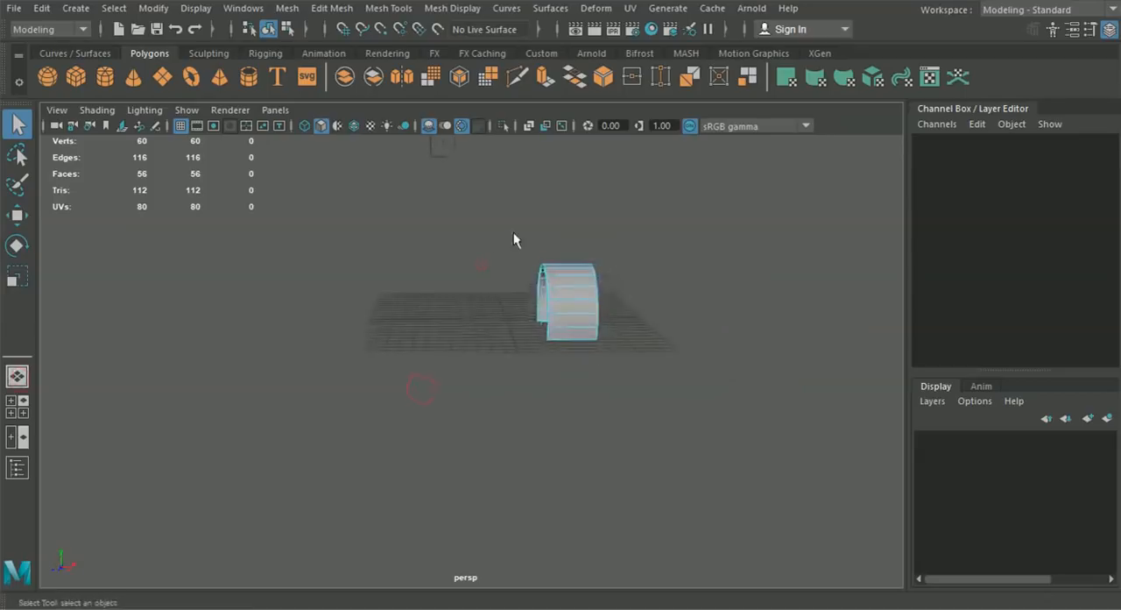
drag(558, 354, 561, 352)
key(Delete)
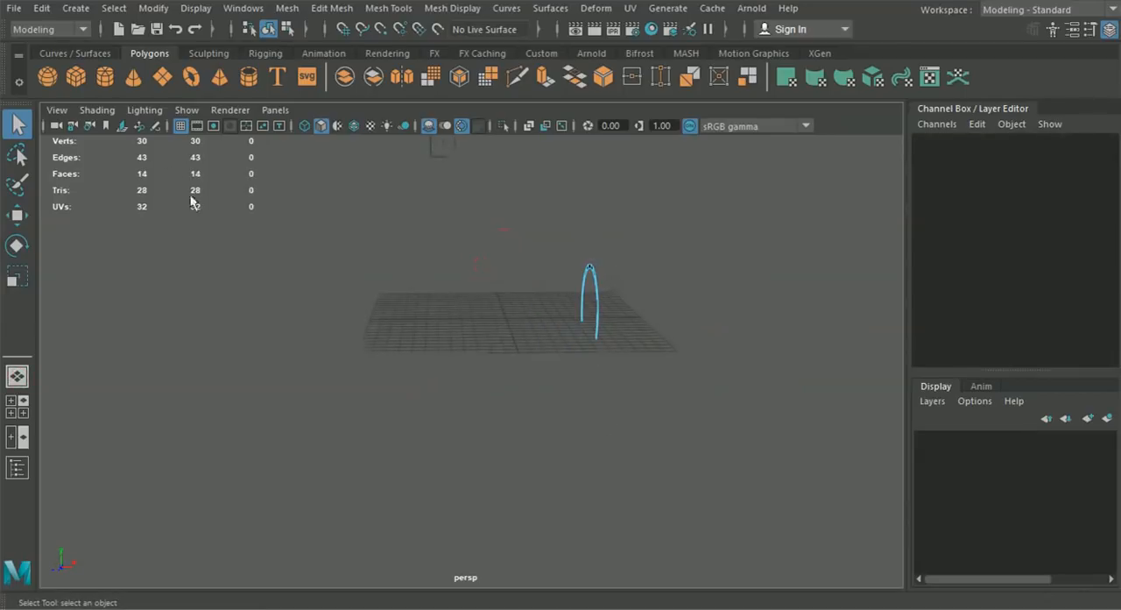
click(268, 29)
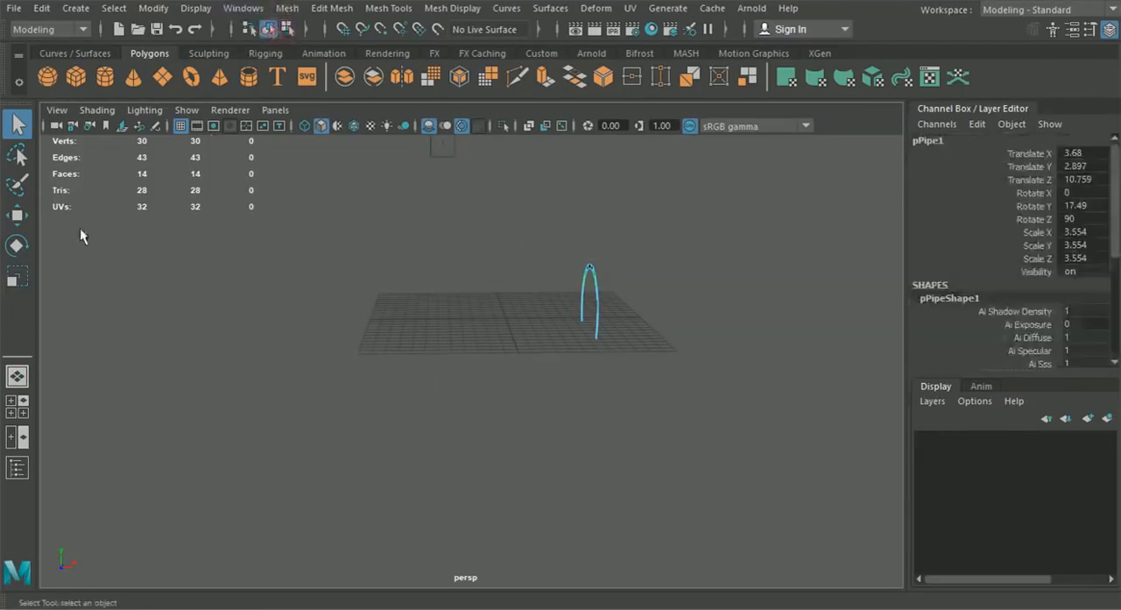
- Move the arch strip outward along X to about 5.895, near the fender's outer edge in the front view
click(18, 215)
click(17, 408)
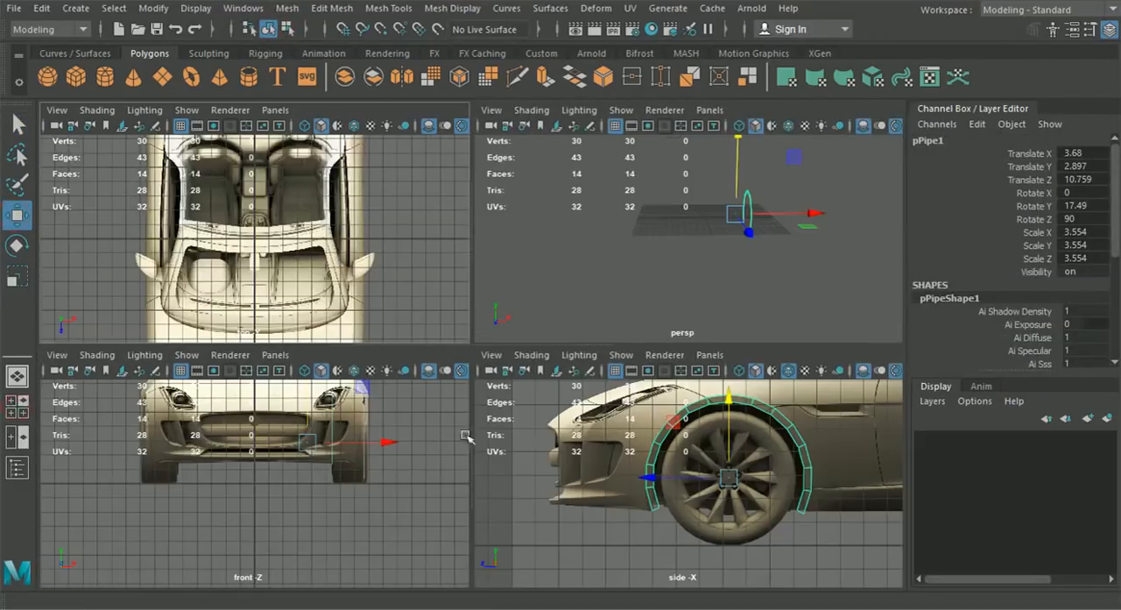
key(space)
scroll(500, 357, up, 6)
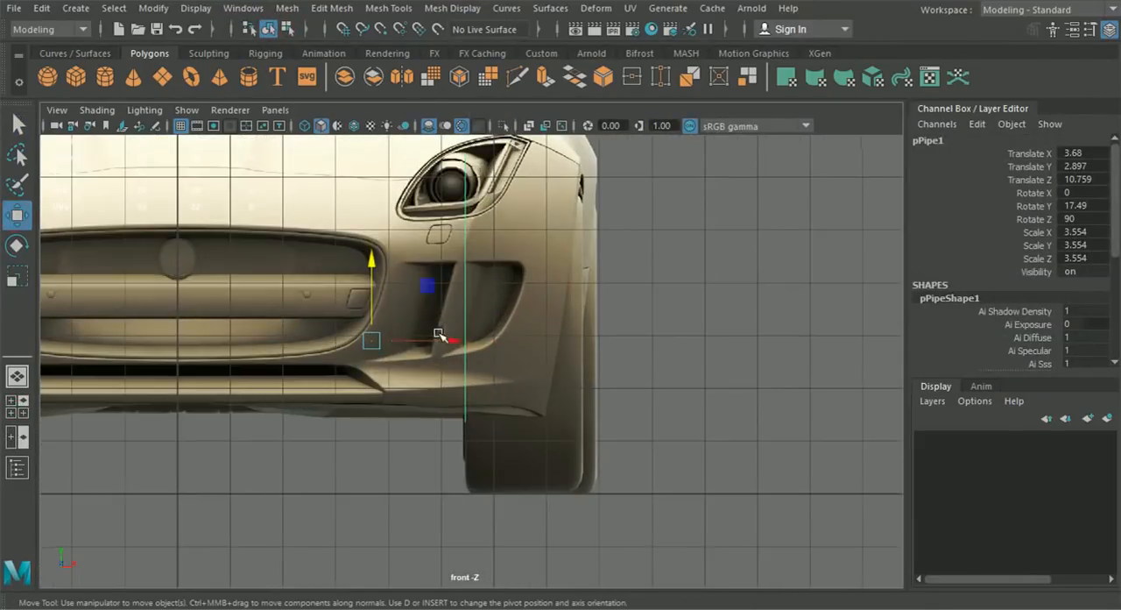
drag(439, 335, 566, 365)
scroll(565, 324, up, 3)
drag(535, 501, 533, 508)
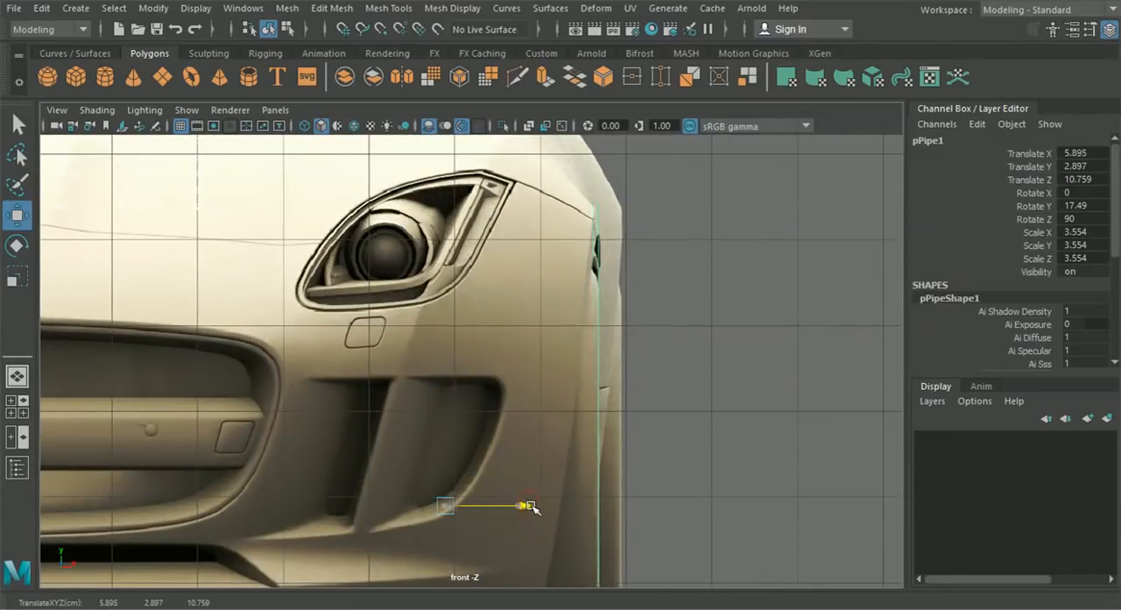
- Fine-tune the arch strip's X position to about 5.917 against the fender edge in the top view
click(16, 406)
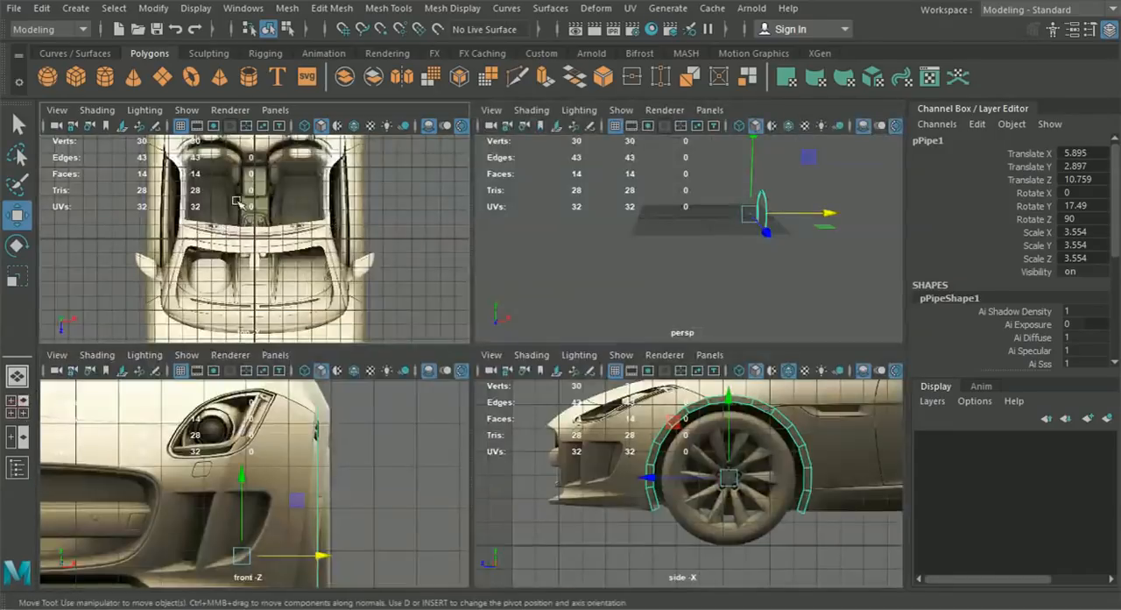
key(space)
scroll(543, 350, up, 6)
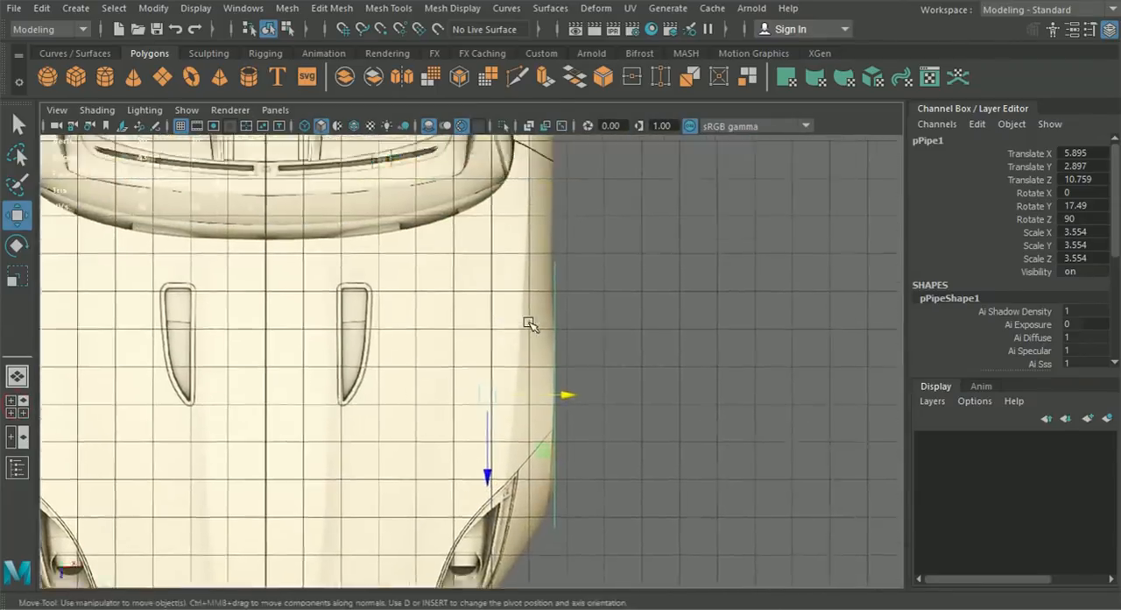
scroll(569, 398, up, 2)
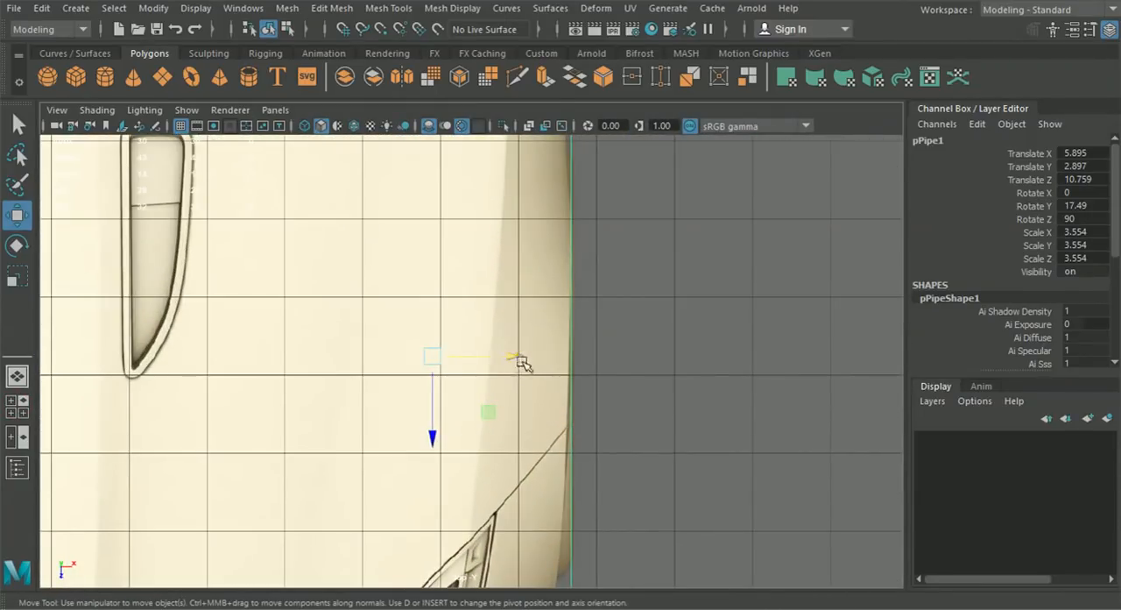
drag(517, 354, 528, 356)
alt+middle_drag(541, 261, 546, 299)
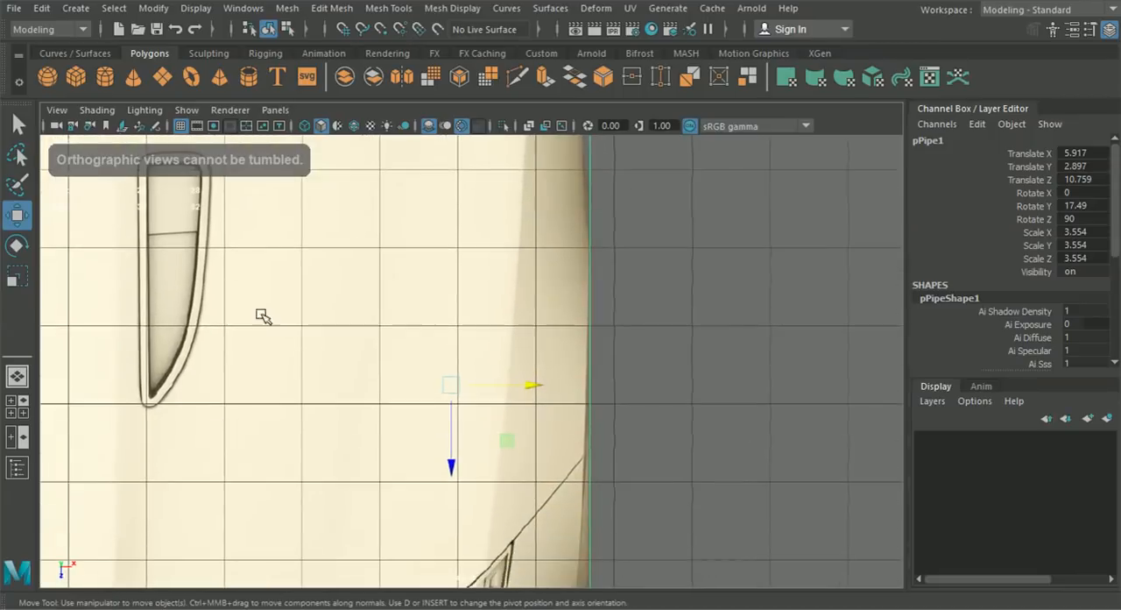
- Hide the channel box sidebar and examine the arch strip in the perspective and side views
click(17, 376)
alt+drag(481, 341, 559, 372)
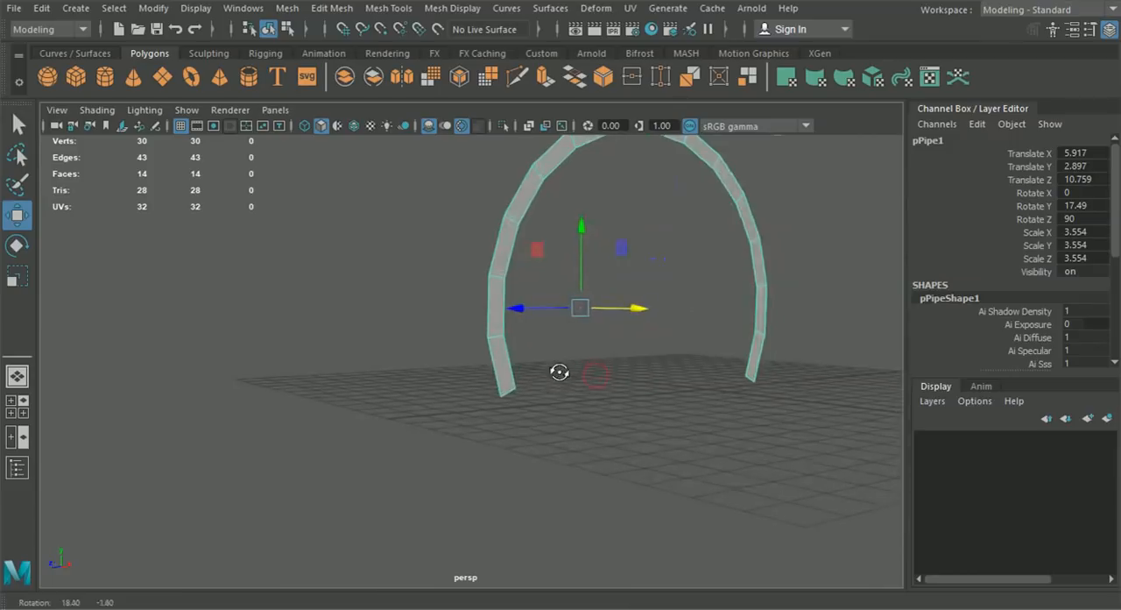
click(12, 417)
click(1108, 29)
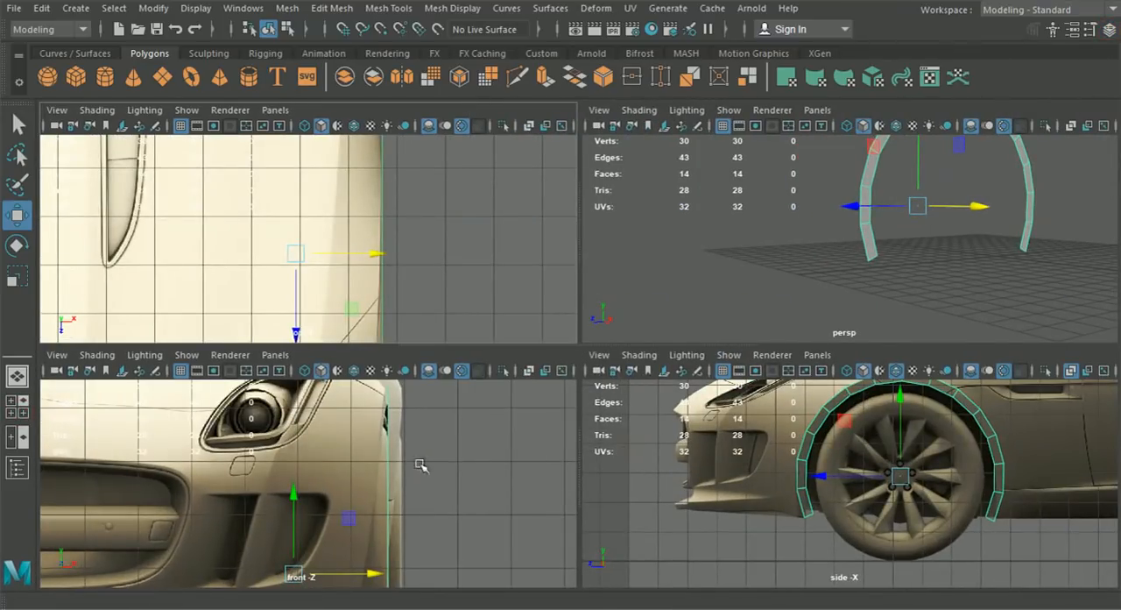
key(space)
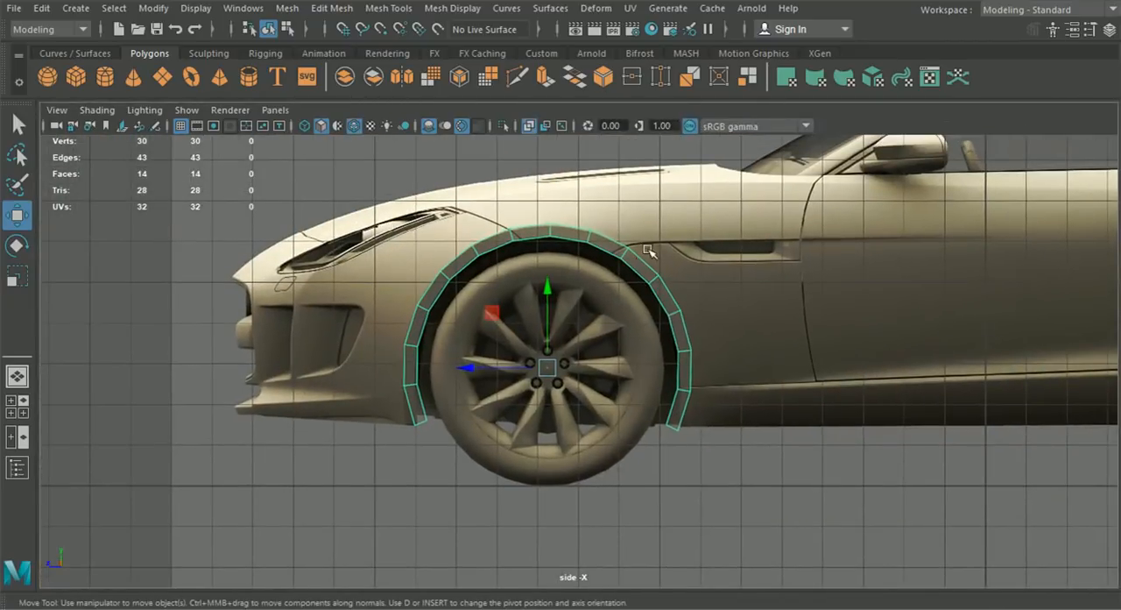
click(26, 375)
alt+drag(39, 374, 848, 374)
alt+right_drag(848, 374, 782, 337)
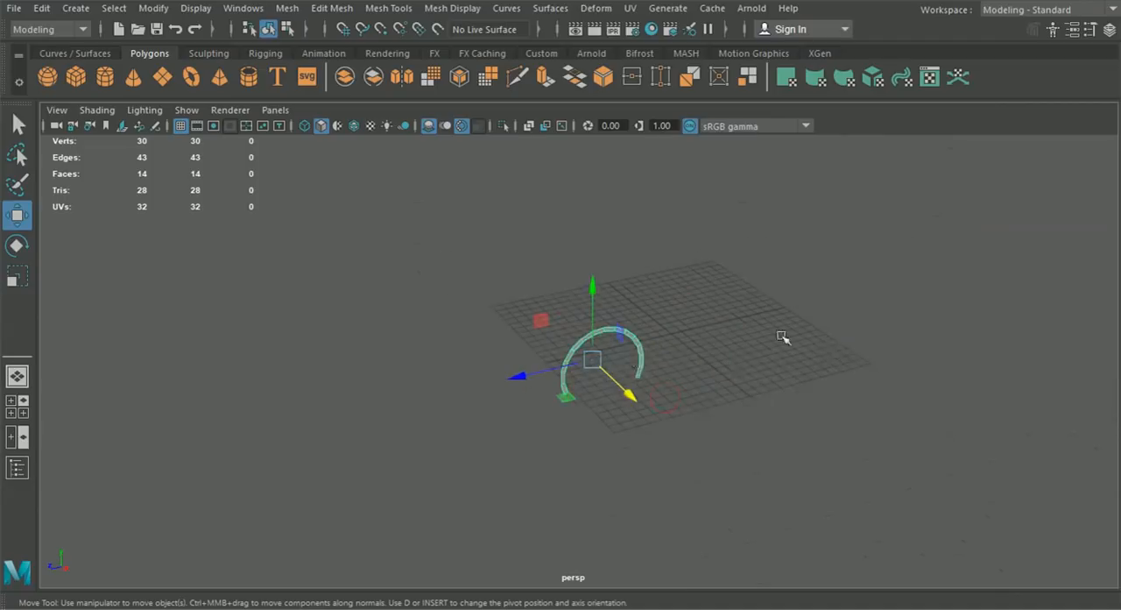
scroll(676, 347, up, 4)
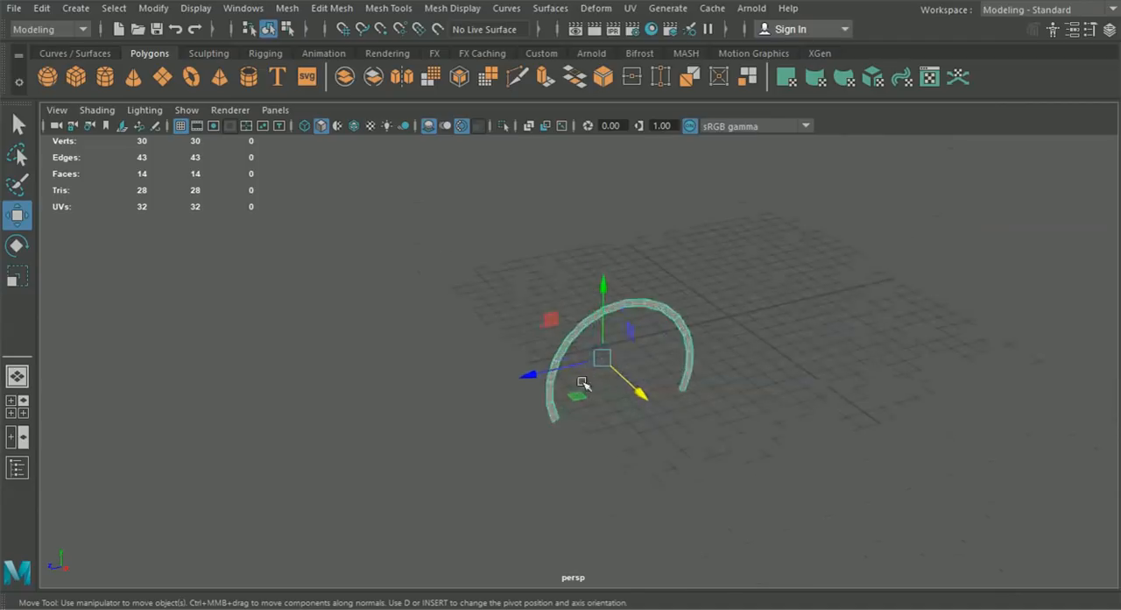
alt+drag(583, 383, 602, 378)
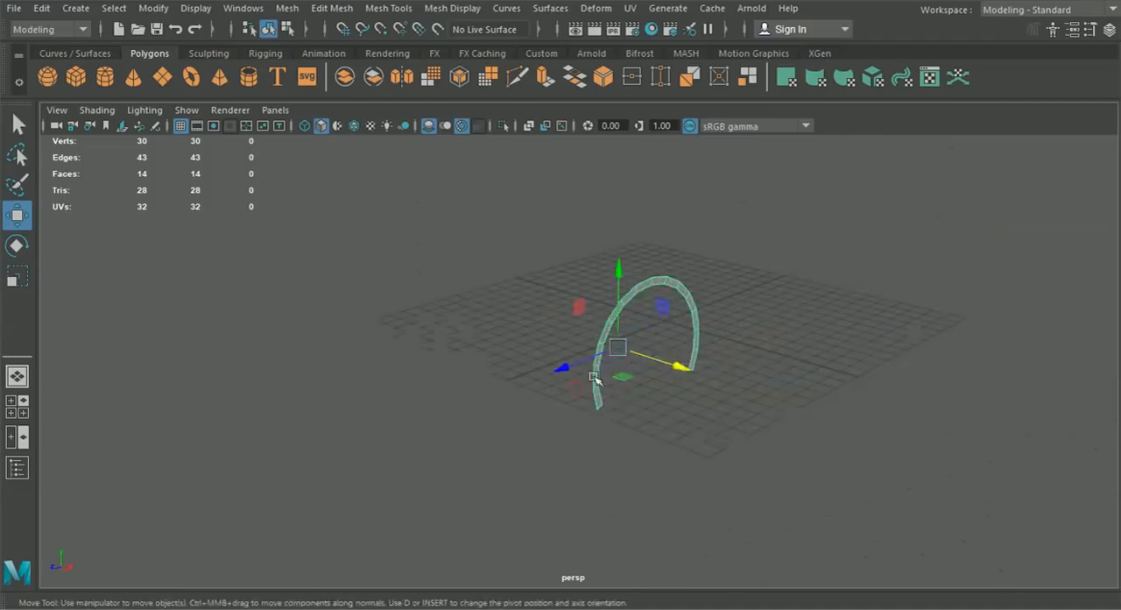
- In the side view, move the arch strip's vertex pair nearest the hood seam onto that seam line
click(26, 407)
key(space)
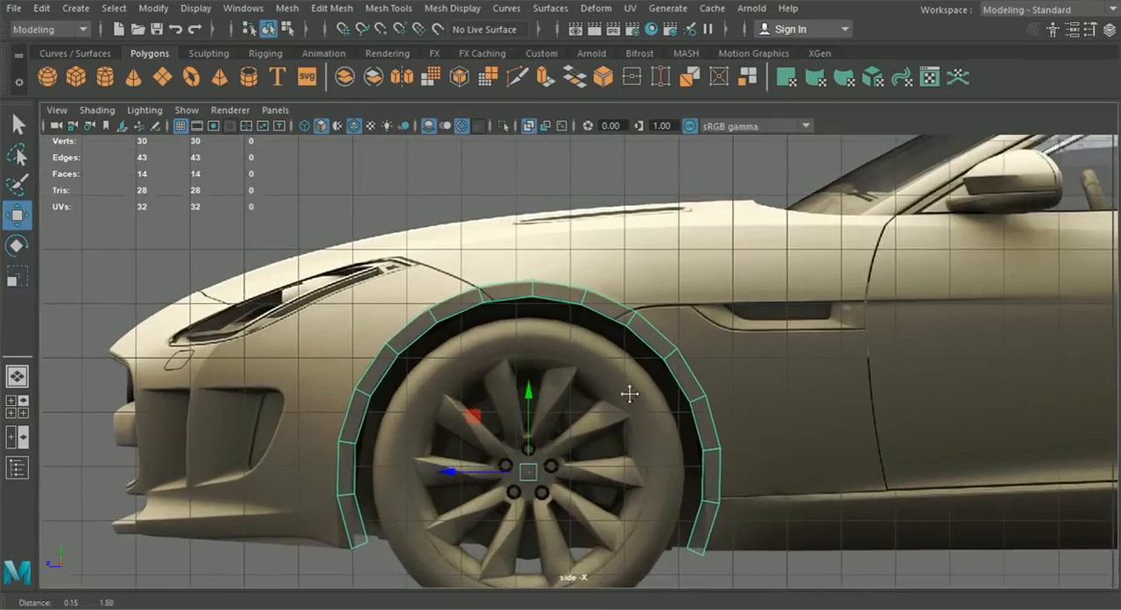
scroll(613, 377, up, 3)
right_drag(570, 293, 473, 132)
scroll(376, 251, up, 5)
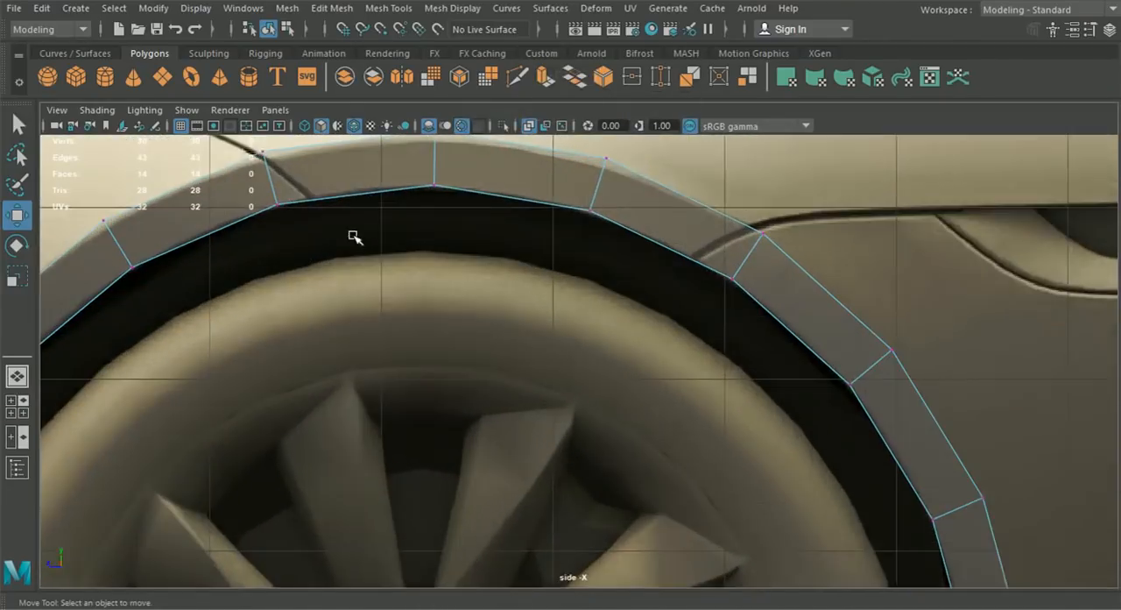
click(365, 233)
scroll(368, 236, up, 2)
drag(372, 245, 407, 236)
drag(305, 177, 359, 194)
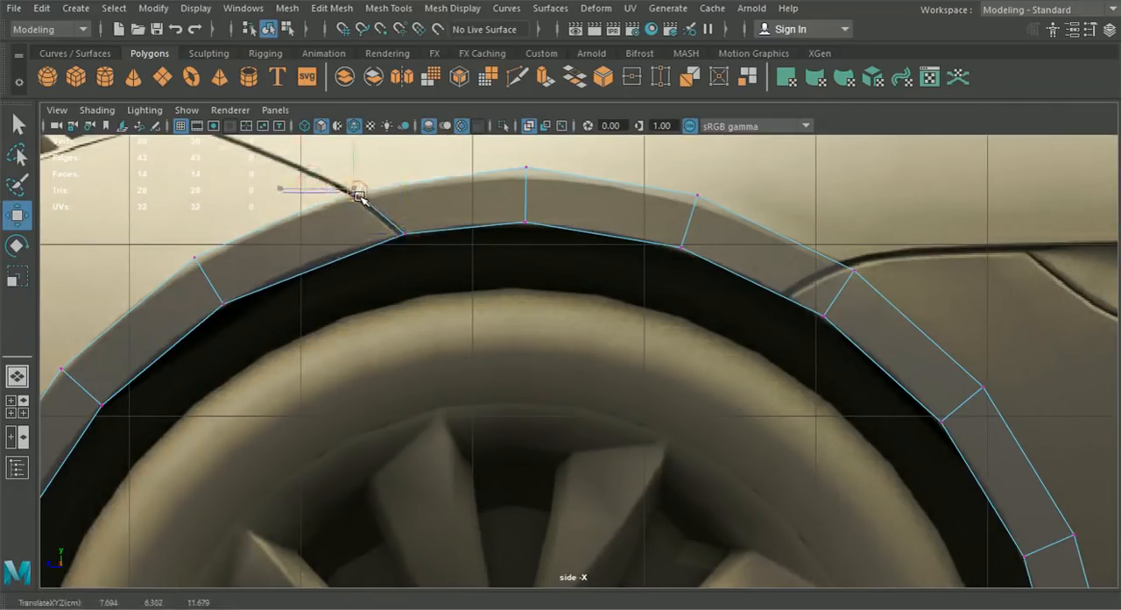
- Reposition the vertex pair just forward of the hood seam to follow the curved wheel opening
drag(158, 238, 261, 348)
drag(213, 279, 233, 270)
alt+middle_drag(466, 278, 421, 299)
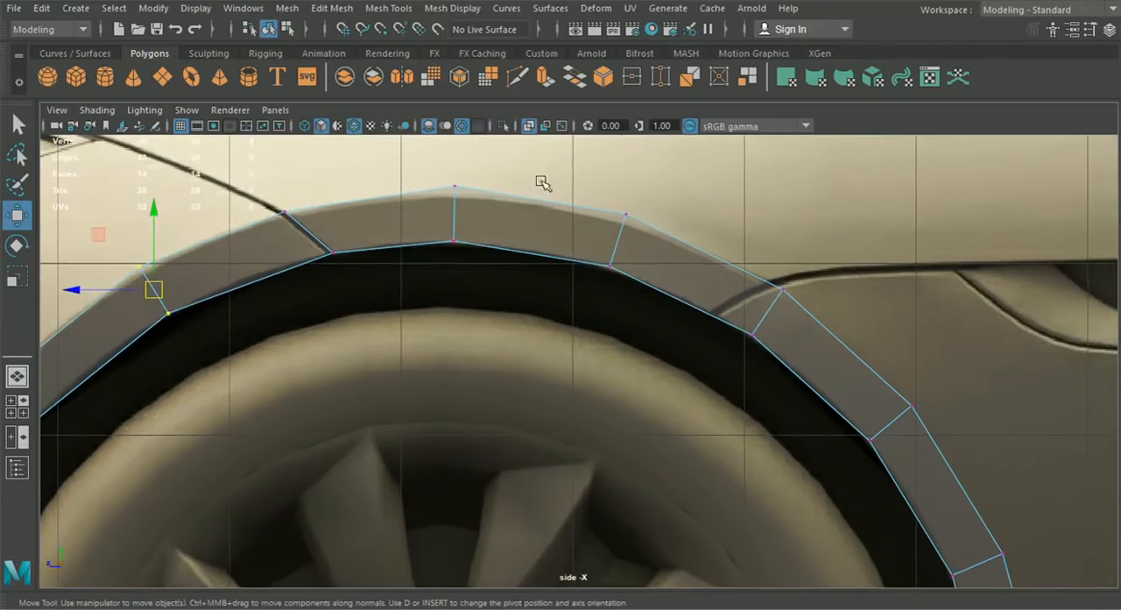
- Align the arch's upper rear vertex pair with the fender vent seam and adjust the pair below it
click(751, 336)
drag(753, 343, 722, 319)
drag(793, 318, 783, 286)
alt+middle_drag(833, 350, 705, 253)
drag(726, 302, 751, 309)
scroll(736, 314, down, 5)
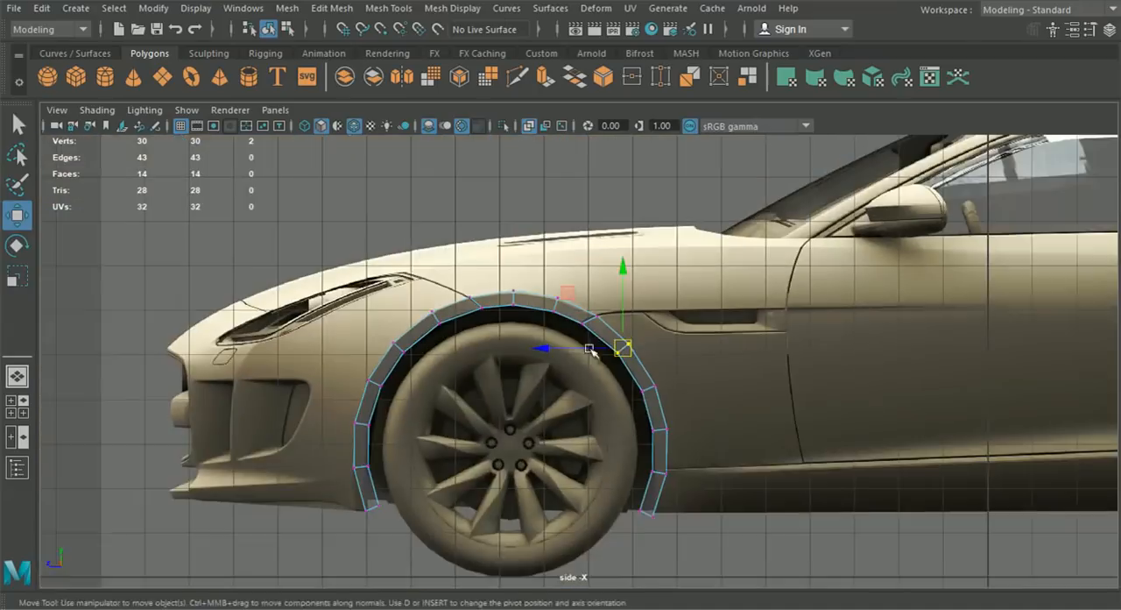
- Shift the front leg's lower vertex pairs along Z to follow the bumper's wheel-opening edge, with the end pair at about 14.129
scroll(614, 358, up, 5)
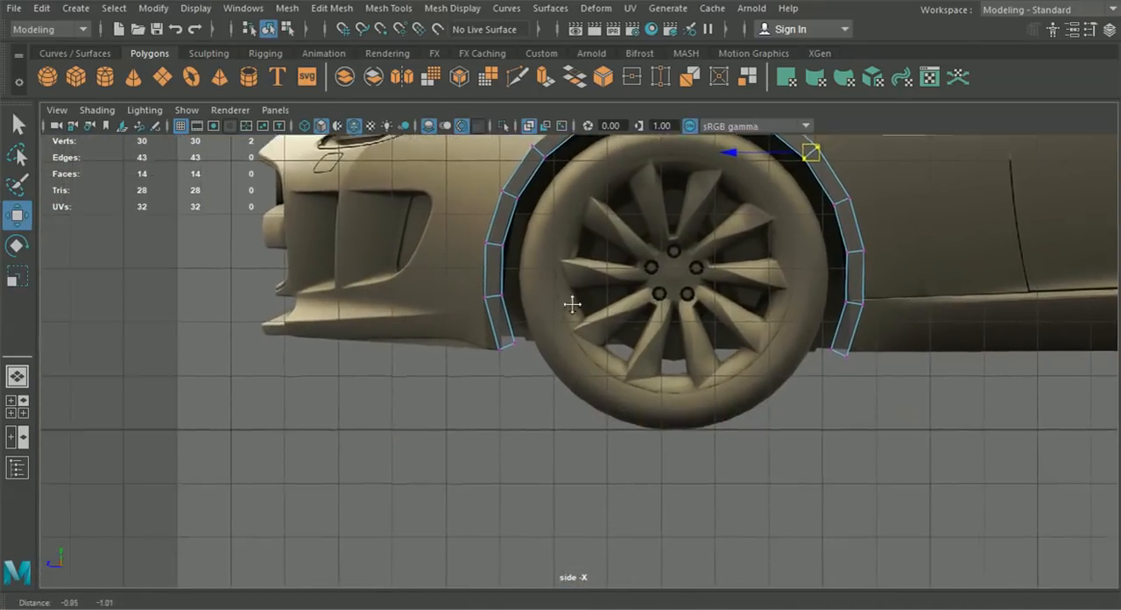
scroll(569, 308, up, 6)
drag(465, 367, 342, 330)
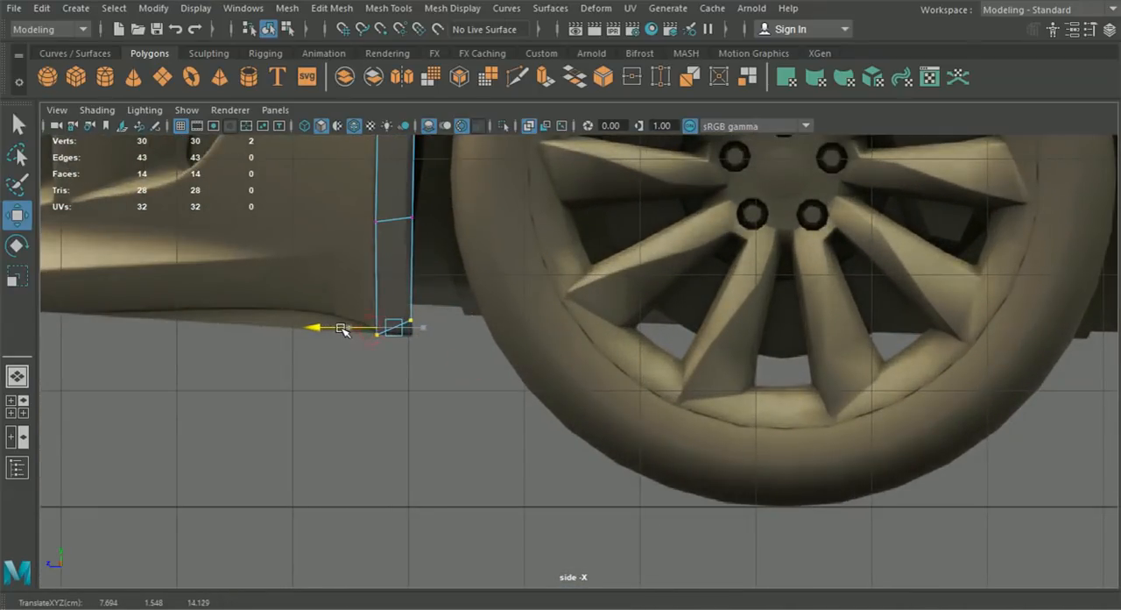
scroll(368, 333, up, 3)
drag(498, 337, 343, 298)
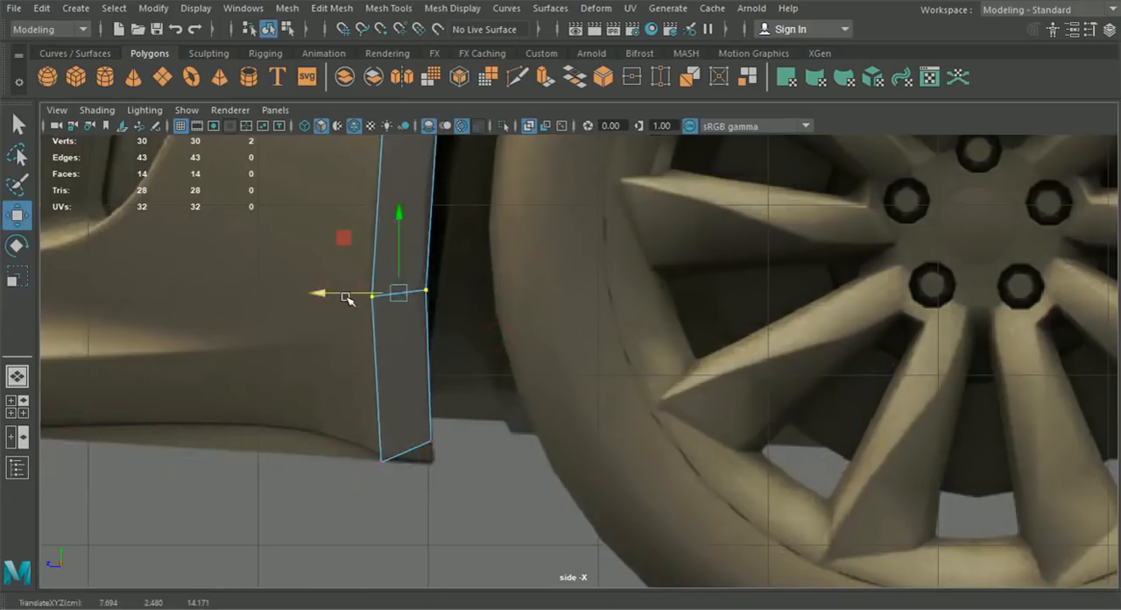
alt+middle_drag(384, 234, 404, 399)
drag(399, 273, 398, 272)
alt+middle_drag(410, 274, 395, 373)
- Level the two end vertices of the arch's front leg with the bumper's lower edge
alt+middle_drag(438, 558, 449, 257)
scroll(438, 280, up, 3)
drag(395, 393, 434, 448)
drag(399, 348, 408, 368)
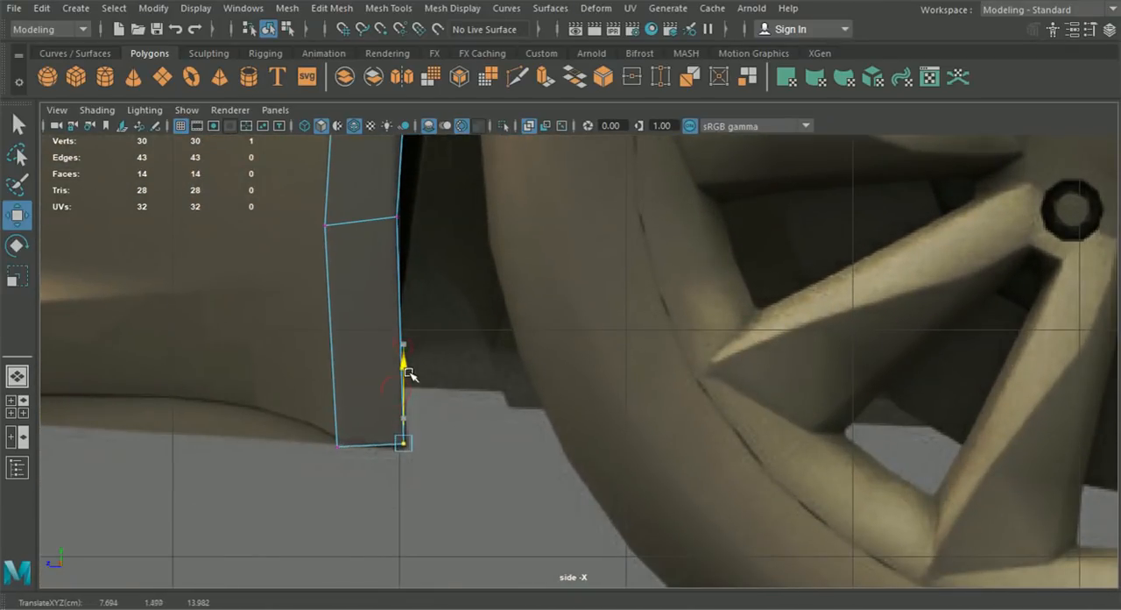
drag(302, 471, 355, 412)
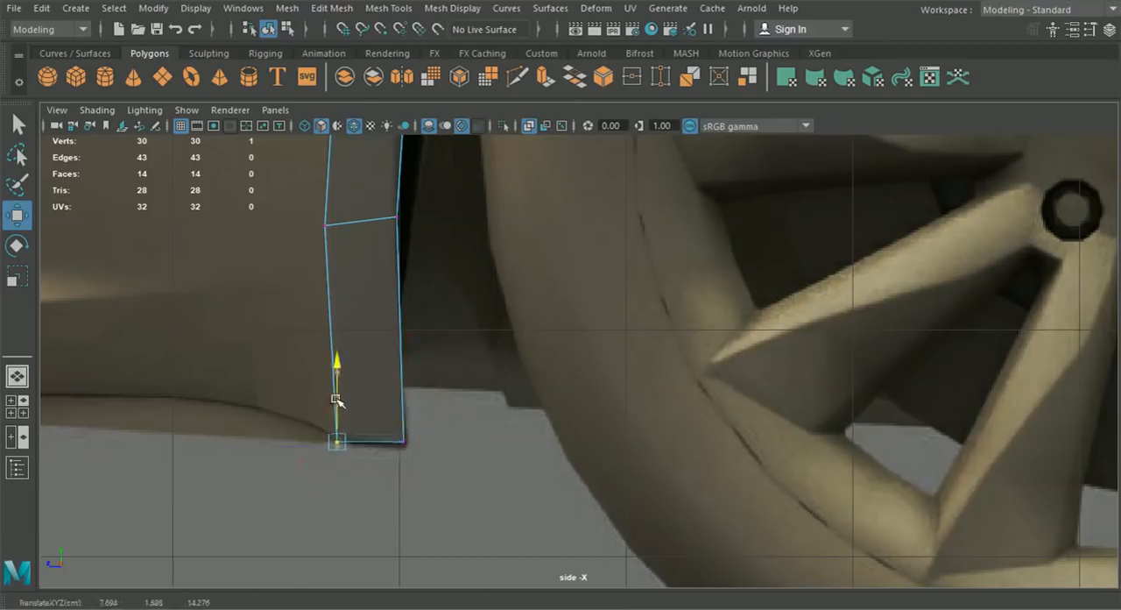
- Align the rear leg's second-lowest vertex pair with the sill seam, at about 2.43 in Y
scroll(336, 402, down, 5)
scroll(666, 407, up, 4)
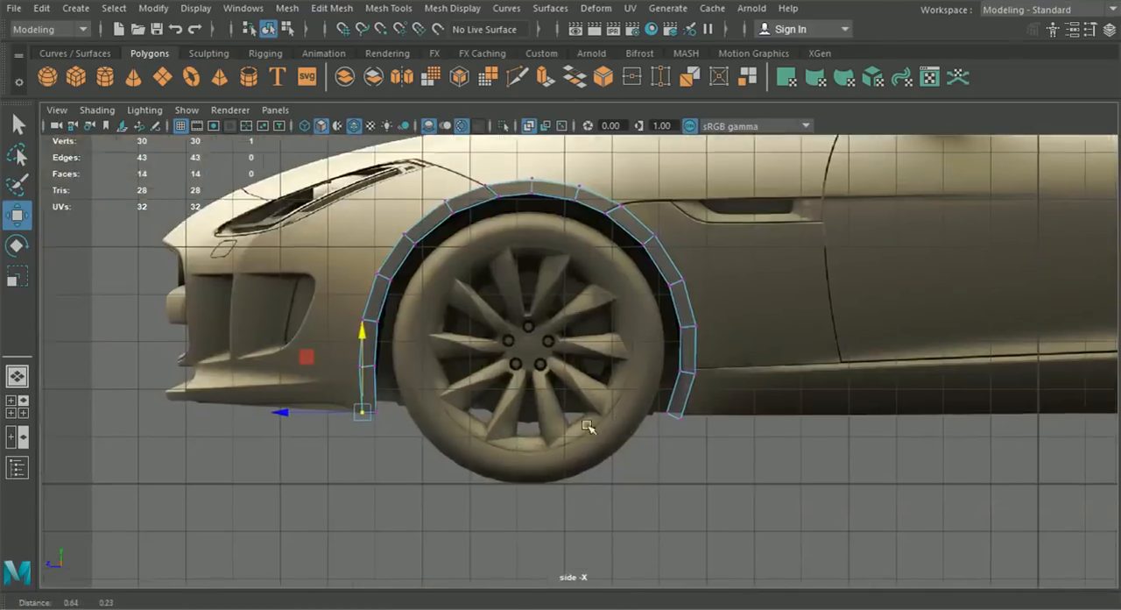
scroll(520, 363, up, 3)
drag(480, 340, 657, 442)
drag(530, 373, 572, 332)
click(565, 372)
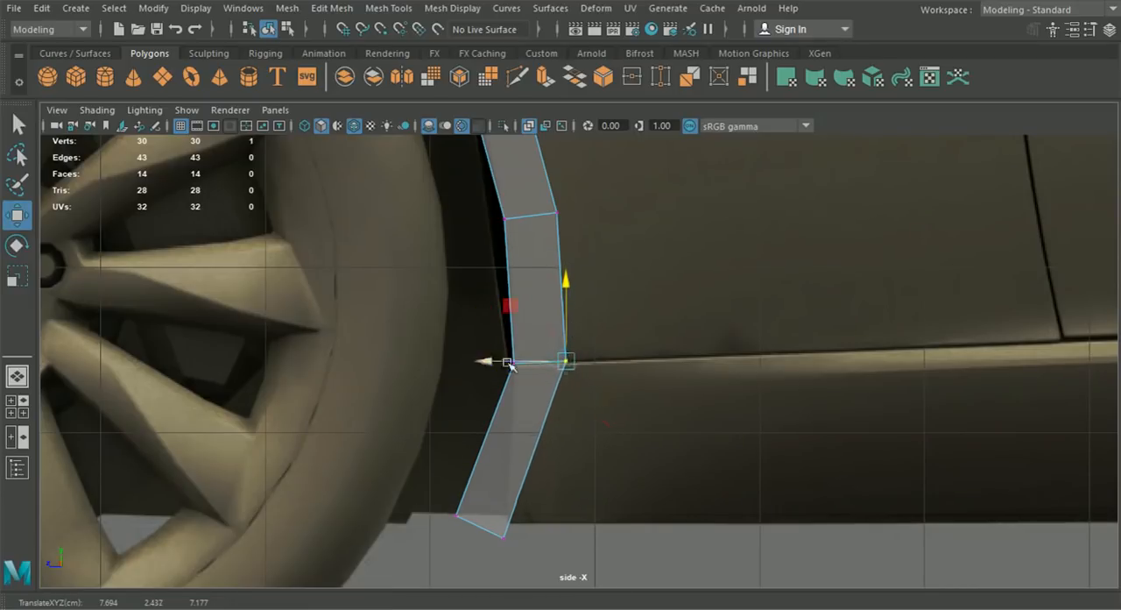
click(509, 362)
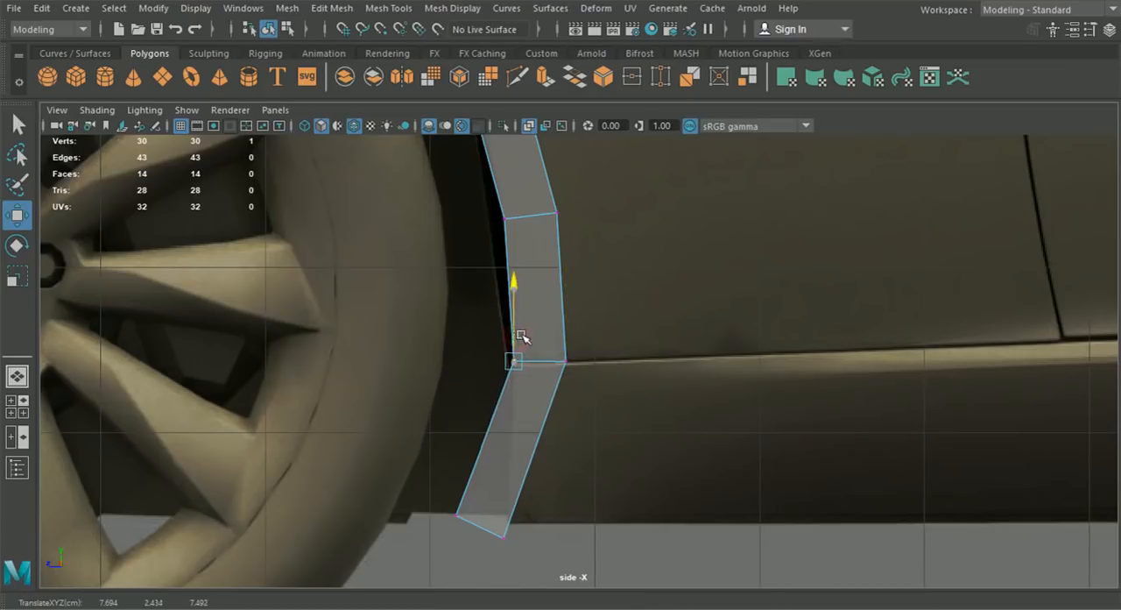
- Adjust the remaining rear-leg vertices to the wheel opening and straighten the leg's end flush with the sill's lower edge
alt+middle_drag(519, 456, 552, 324)
drag(427, 348, 569, 408)
scroll(616, 476, up, 3)
drag(637, 494, 610, 417)
scroll(606, 416, down, 10)
alt+middle_drag(609, 408, 636, 436)
scroll(636, 436, up, 2)
alt+middle_drag(424, 289, 575, 310)
alt+middle_drag(524, 376, 441, 409)
- Move the front leg's lowest vertex pair inward along X to about 6.985, matching the bumper's lower corner in the front view
click(22, 409)
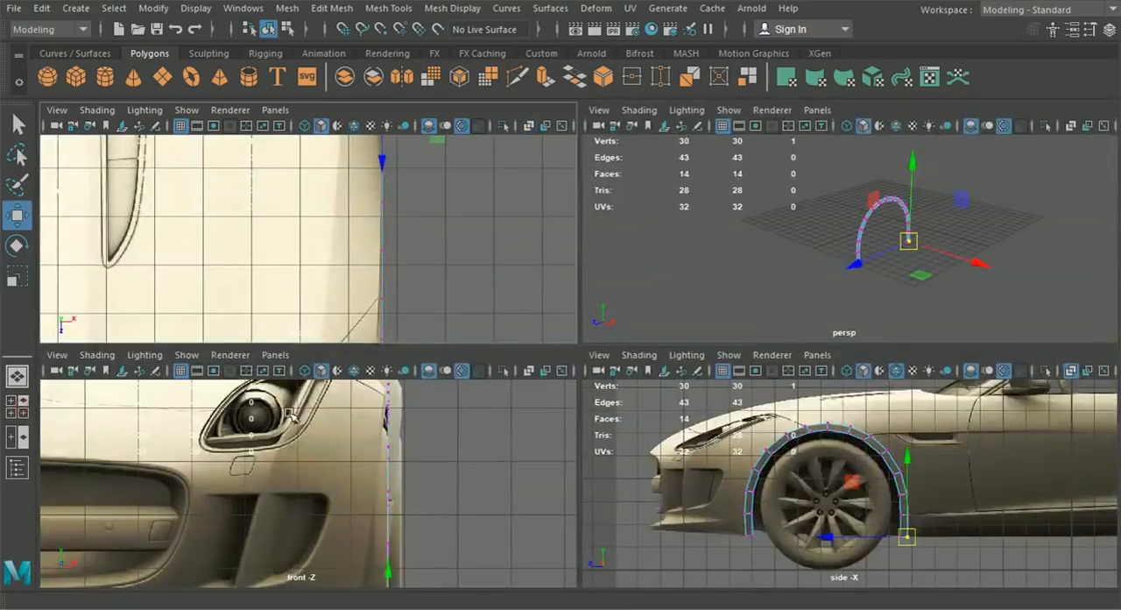
alt+middle_drag(424, 524, 451, 412)
alt+middle_drag(404, 476, 396, 433)
drag(792, 567, 713, 533)
drag(474, 475, 441, 490)
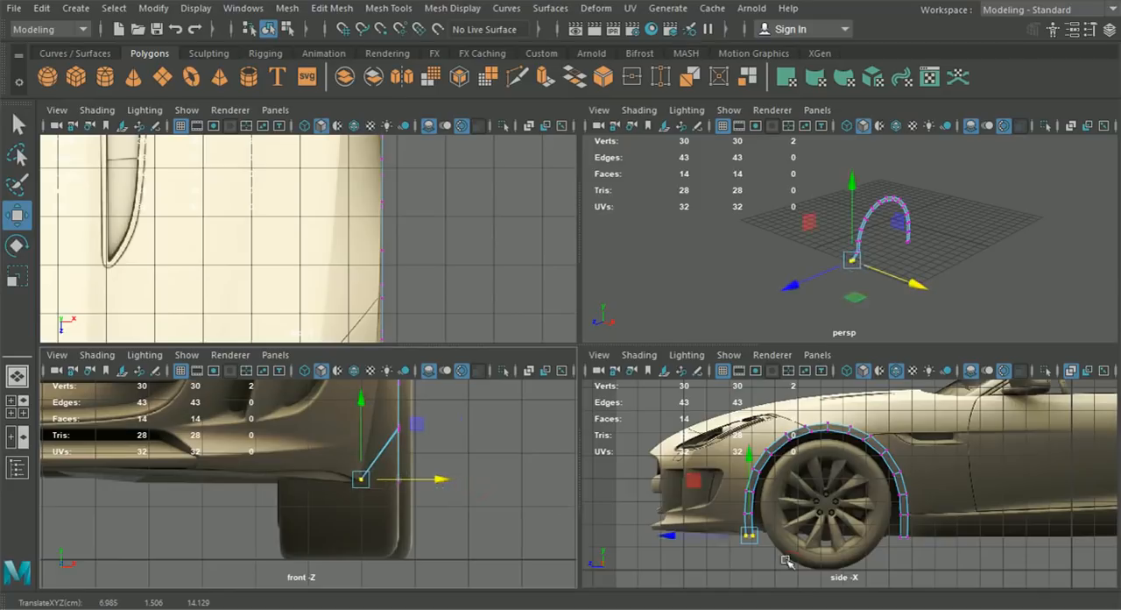
- Move the front leg's second vertex pair from the end inward along X to the bumper contour in the front view
drag(775, 522, 733, 504)
alt+middle_drag(523, 482, 506, 525)
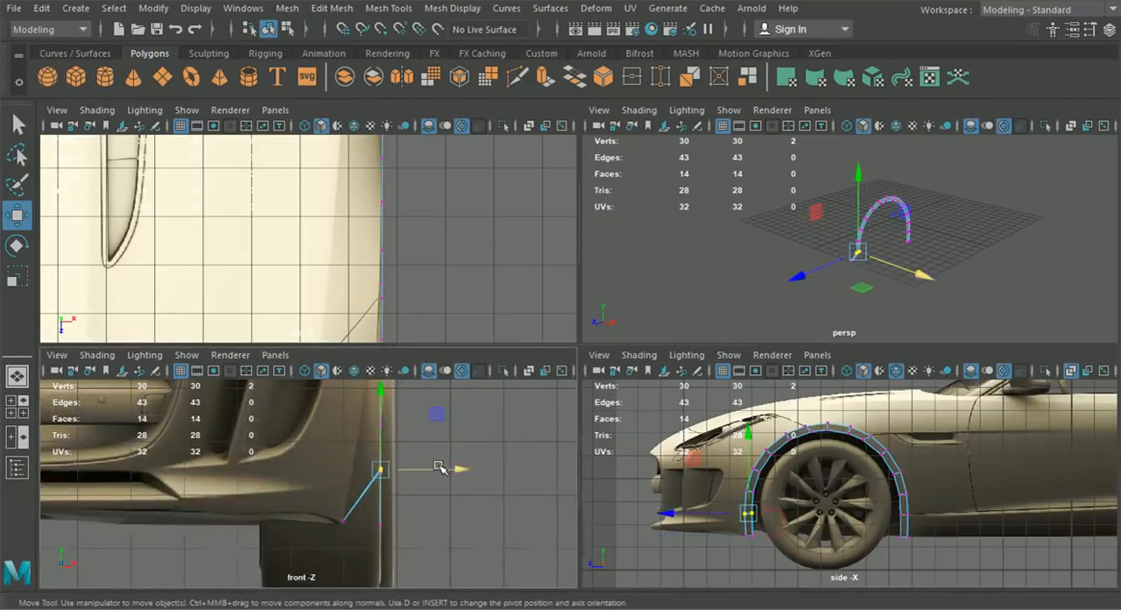
drag(463, 469, 438, 467)
scroll(437, 467, up, 2)
alt+middle_drag(436, 467, 384, 500)
scroll(397, 522, up, 4)
- Move the front leg's third vertex pair from the end inward along X to match the body contour
drag(768, 498, 733, 479)
alt+middle_drag(493, 406, 475, 506)
drag(496, 460, 440, 461)
alt+middle_drag(440, 461, 469, 534)
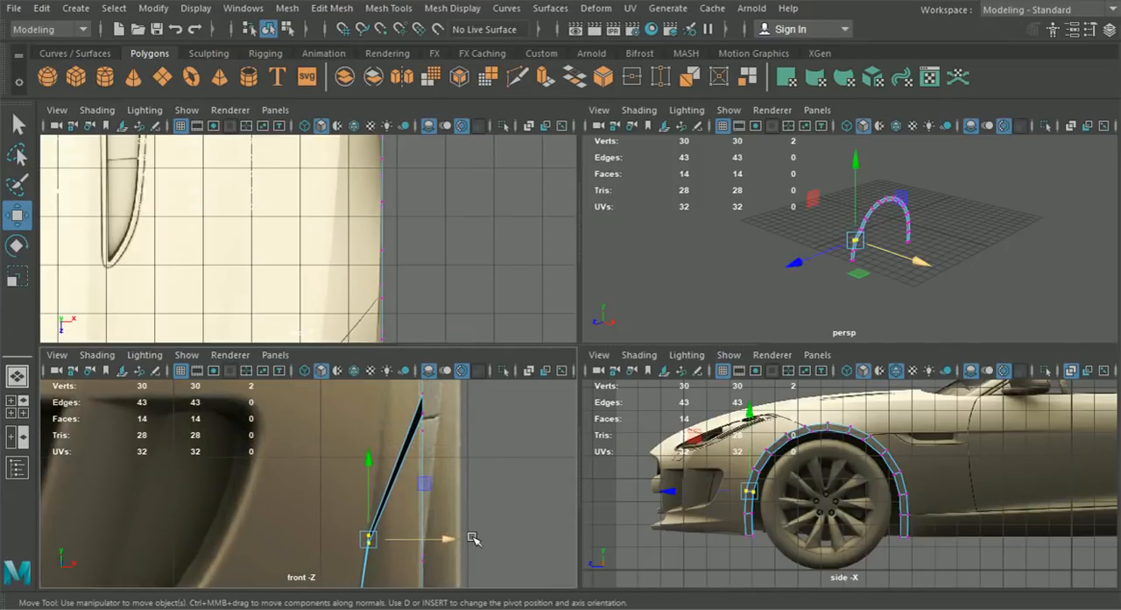
- Move the front leg's fourth vertex pair from the end inward along X to match the body contour
scroll(768, 489, up, 5)
alt+middle_drag(769, 489, 924, 489)
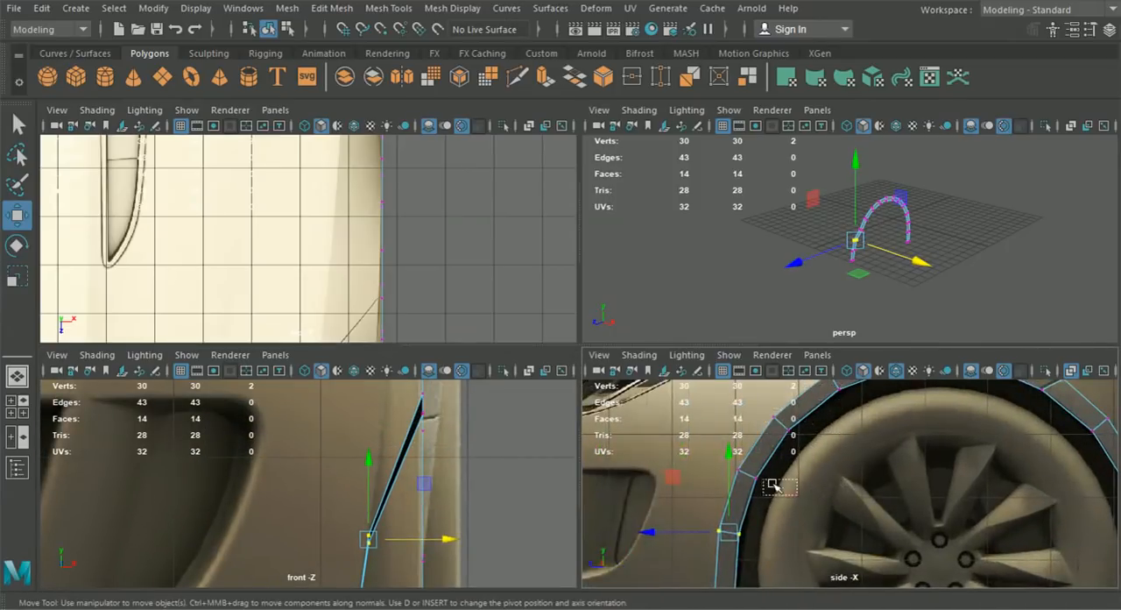
drag(759, 494, 723, 452)
alt+middle_drag(465, 412, 465, 517)
drag(491, 497, 463, 491)
- Move the arch's fifth vertex pair from the front end inward along X to the fender contour
drag(802, 445, 765, 405)
alt+middle_drag(474, 390, 471, 501)
drag(485, 492, 463, 485)
scroll(481, 497, up, 2)
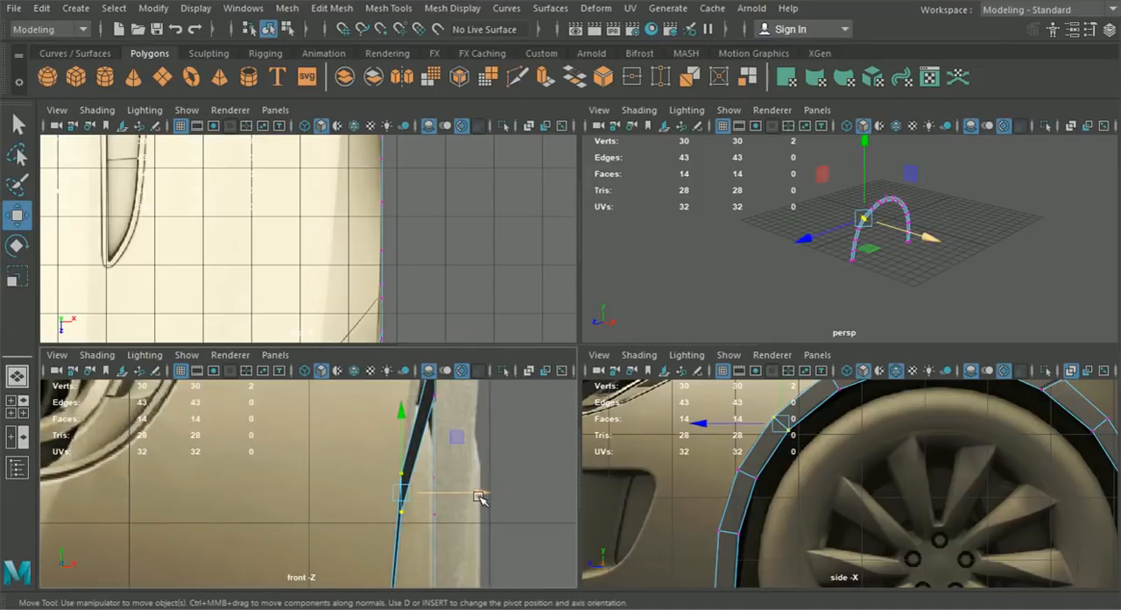
- Move the vertex pair just forward of the hood seam inward along X to the fender contour
alt+middle_drag(724, 453, 727, 501)
alt+middle_drag(808, 476, 798, 504)
drag(809, 449, 829, 481)
alt+middle_drag(498, 428, 480, 508)
drag(518, 472, 498, 473)
- Move the vertex pair at the hood seam slightly inward along X to match the fender in the front view
click(882, 471)
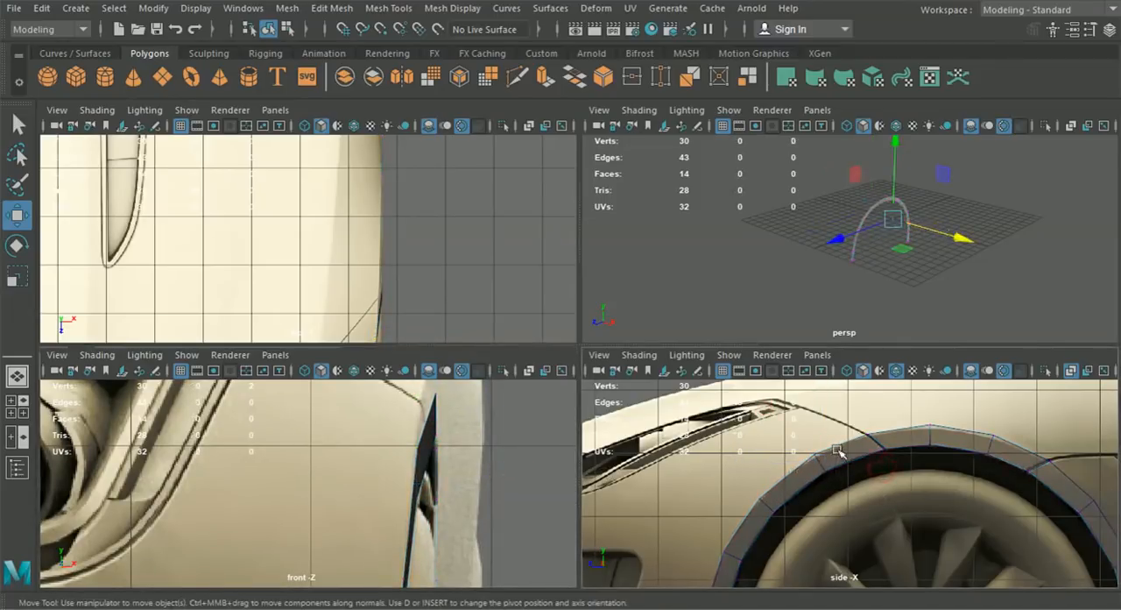
click(838, 451)
right_drag(893, 443, 821, 122)
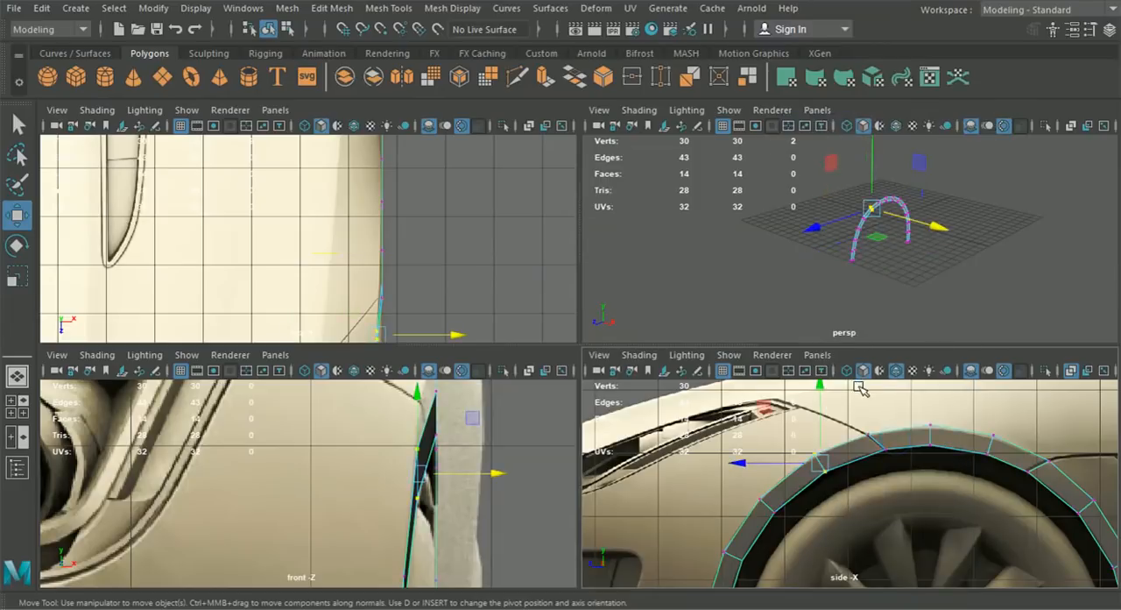
drag(888, 462, 890, 463)
alt+middle_drag(507, 437, 502, 488)
drag(510, 464, 500, 464)
- Nudge the arch's topmost vertex pair inward along X to follow the fender curve
right_drag(911, 456, 951, 413)
click(951, 413)
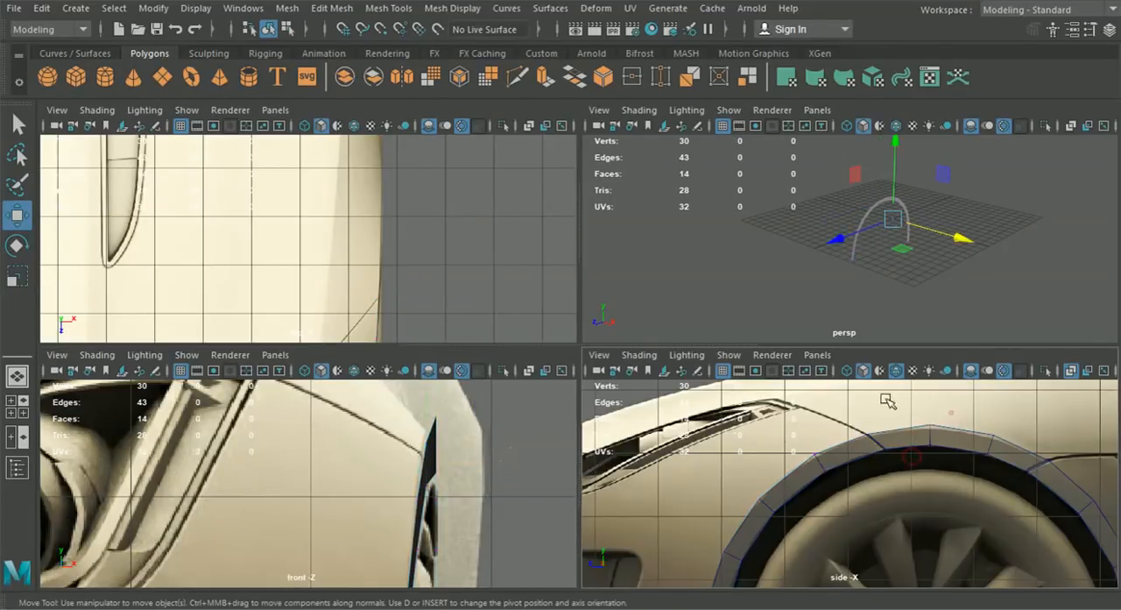
right_drag(994, 448, 960, 465)
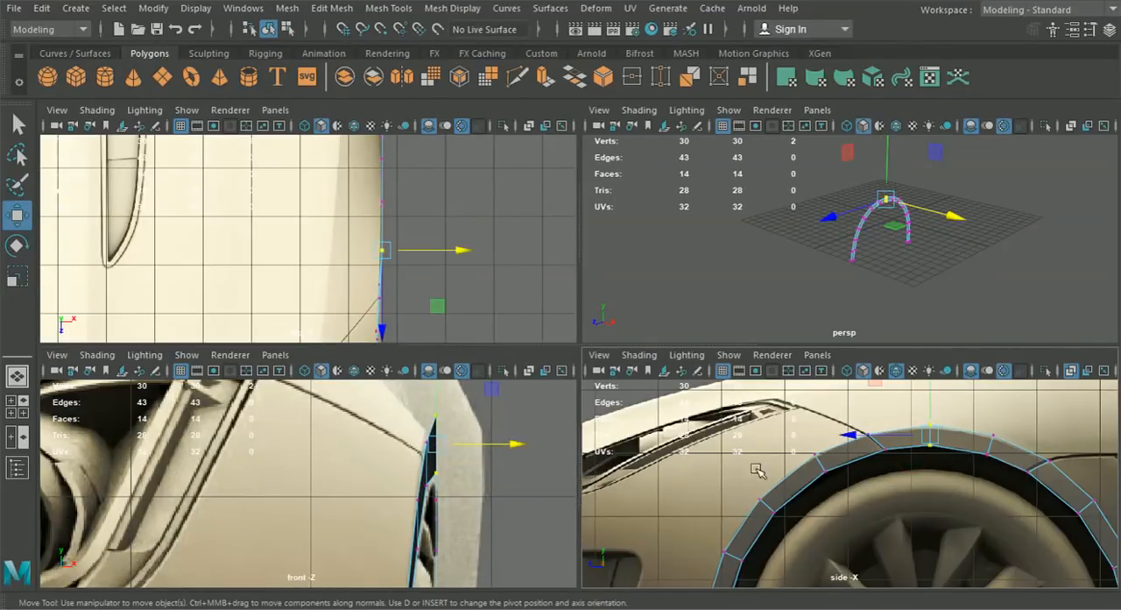
drag(506, 444, 509, 444)
alt+middle_drag(933, 493, 914, 467)
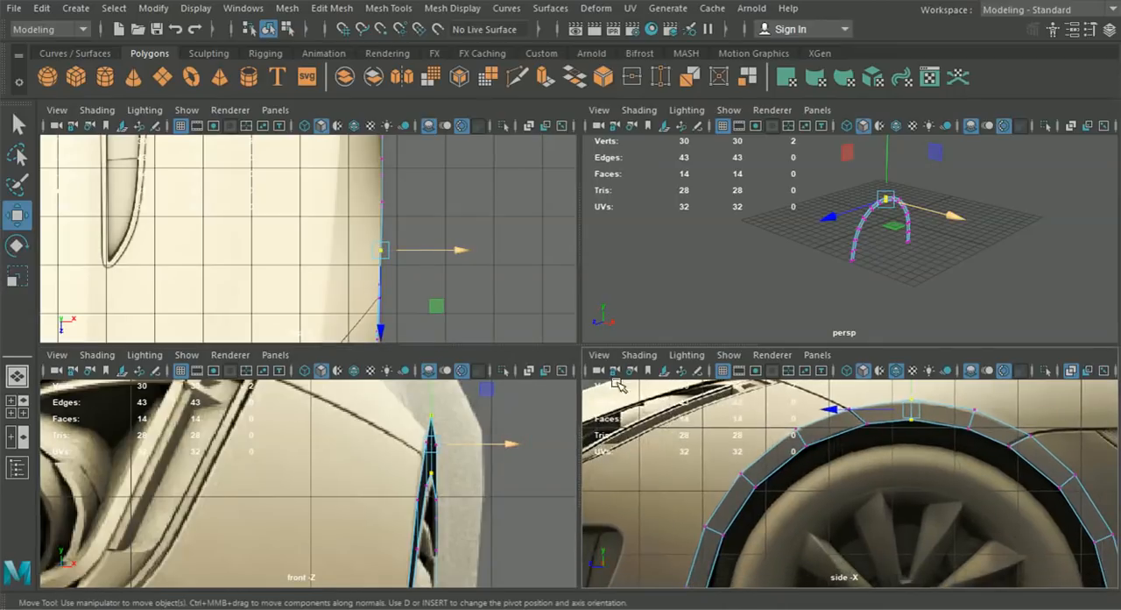
- Select the vertex pair just behind the arch's top and check its X position against the fender in the front view
drag(999, 410, 1000, 412)
alt+middle_drag(499, 459, 517, 484)
drag(543, 482, 538, 479)
alt+right_drag(519, 504, 496, 569)
alt+middle_drag(497, 569, 460, 523)
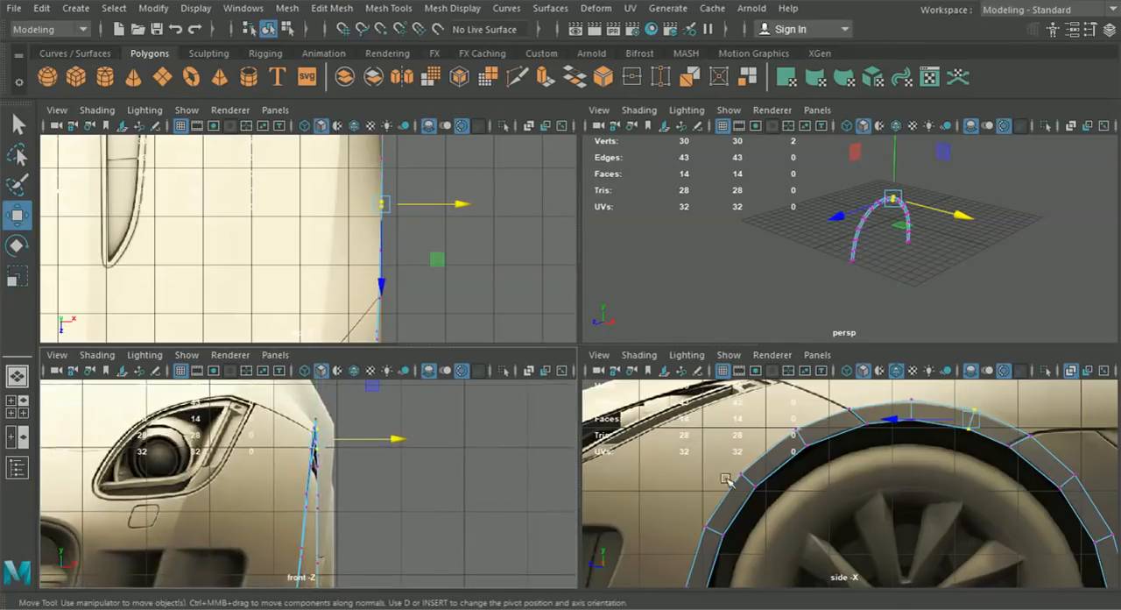
- Inspect the arch strip in the side and perspective views, return to object selection and create a polygon cylinder
key(space)
alt+drag(786, 508, 689, 499)
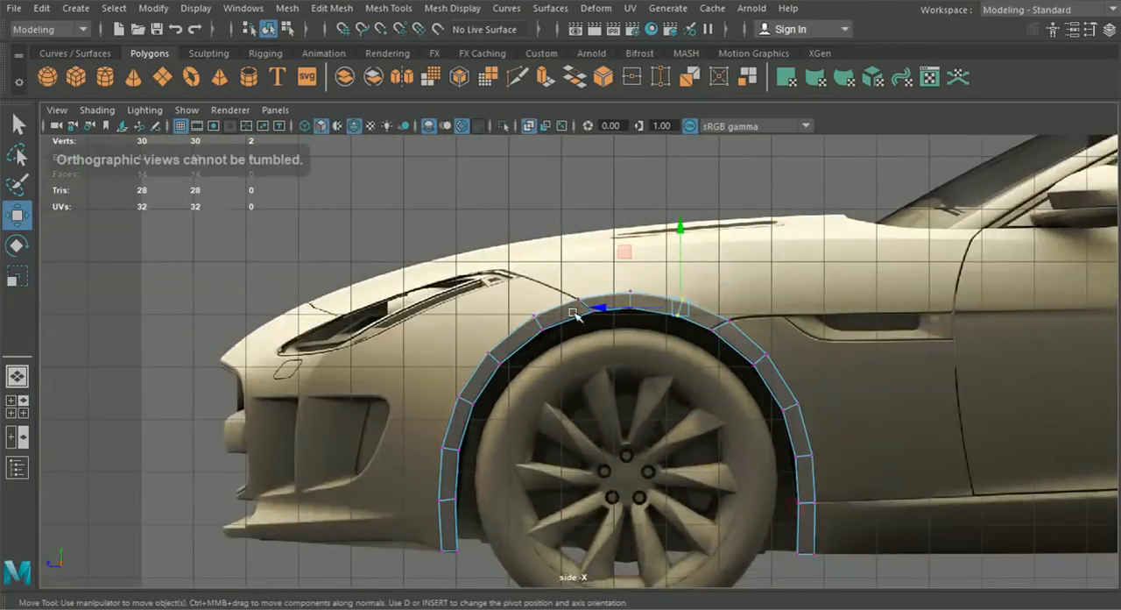
click(18, 376)
alt+drag(239, 388, 340, 408)
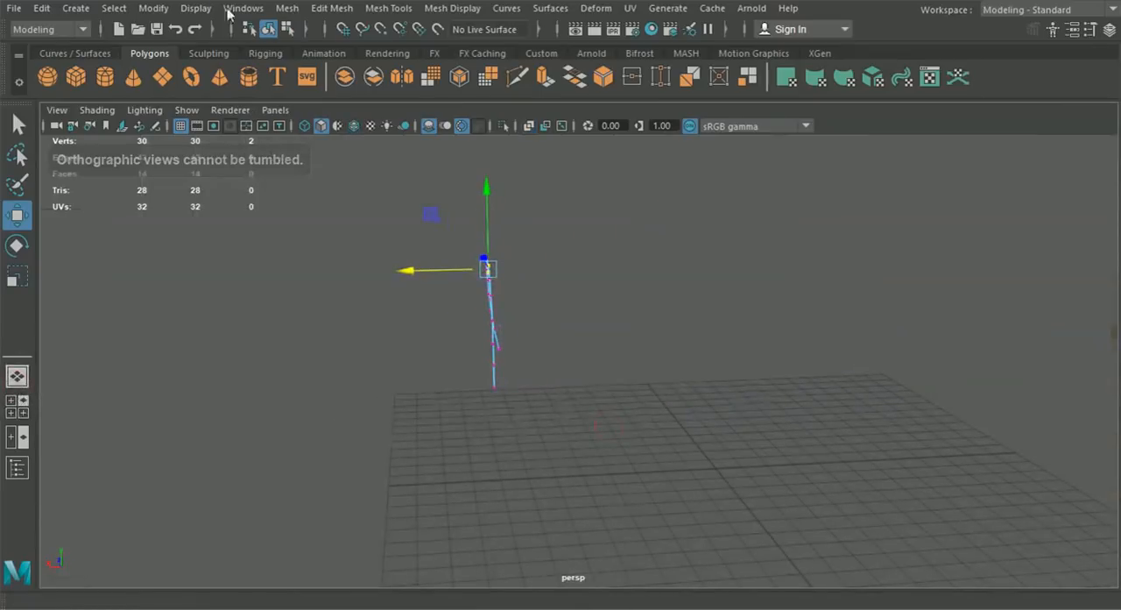
click(270, 29)
click(106, 78)
scroll(438, 261, down, 5)
alt+drag(438, 261, 561, 337)
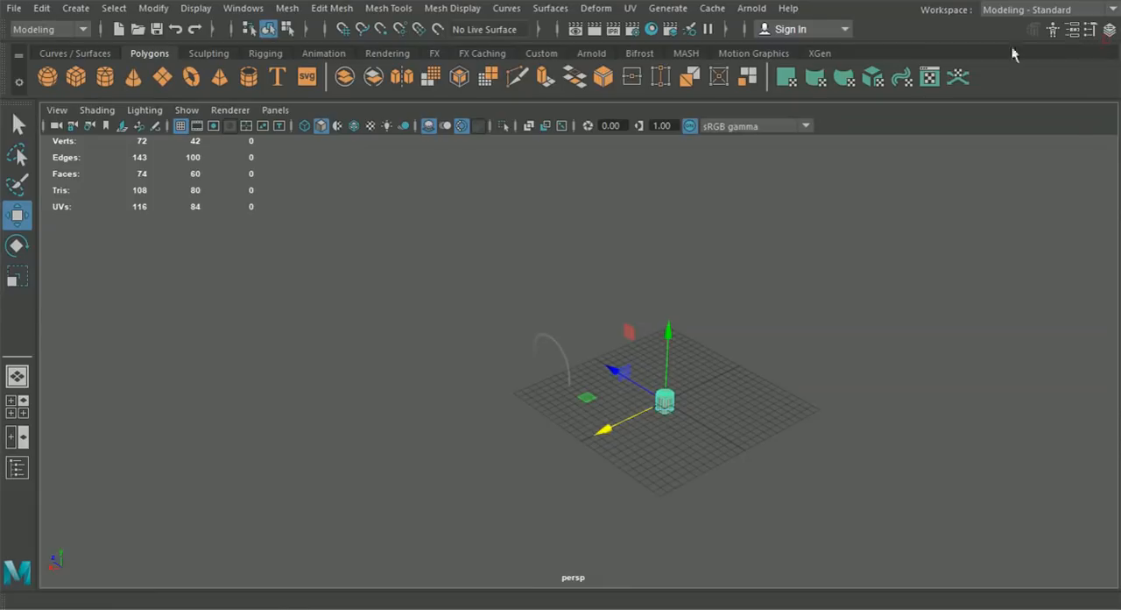
- Turn on wireframe on shaded in the perspective view and set the cylinder's Rotate Z to 90
click(355, 130)
scroll(486, 324, up, 5)
alt+drag(486, 324, 536, 303)
click(1110, 30)
click(17, 246)
drag(592, 374, 566, 400)
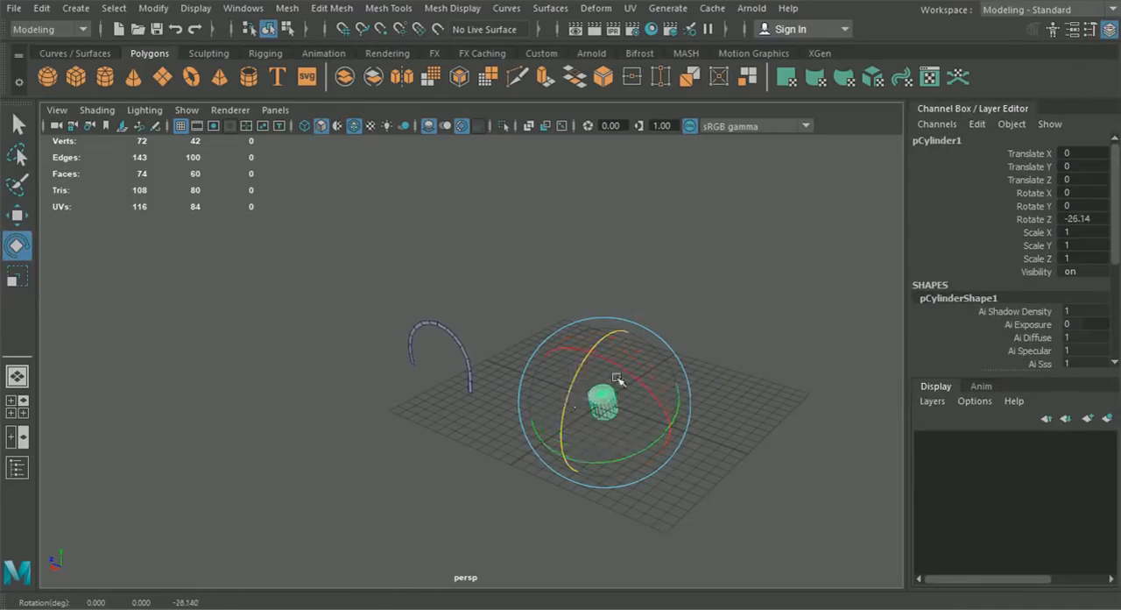
text(90)
key(Return)
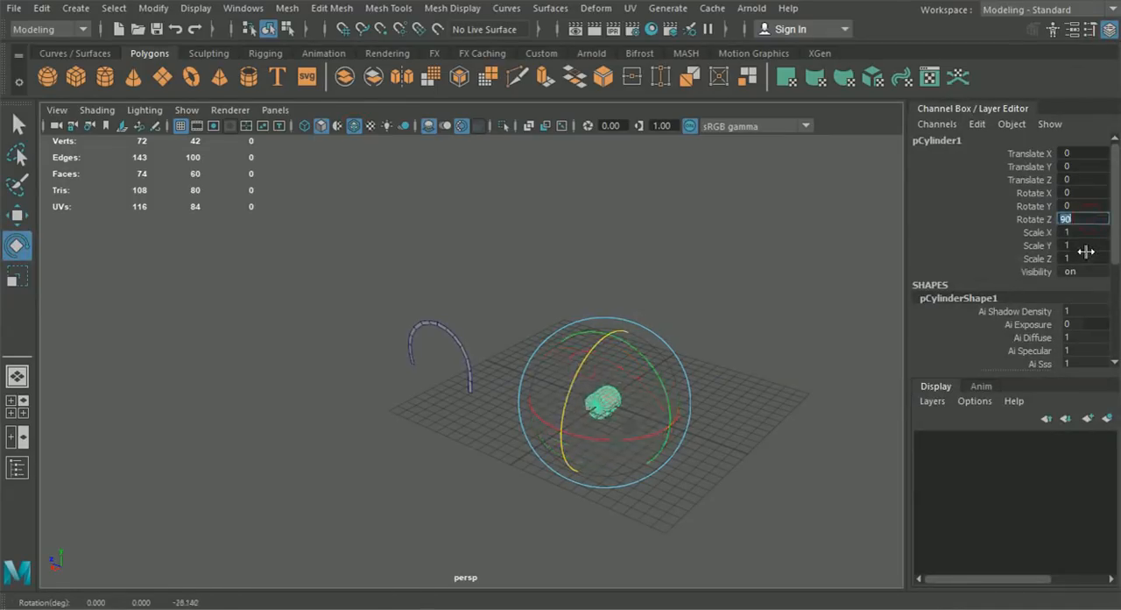
- Move the cylinder beside the wheel arch to about X 3.284 and Z 12.787, then hide the channel box
click(17, 215)
drag(553, 386, 456, 374)
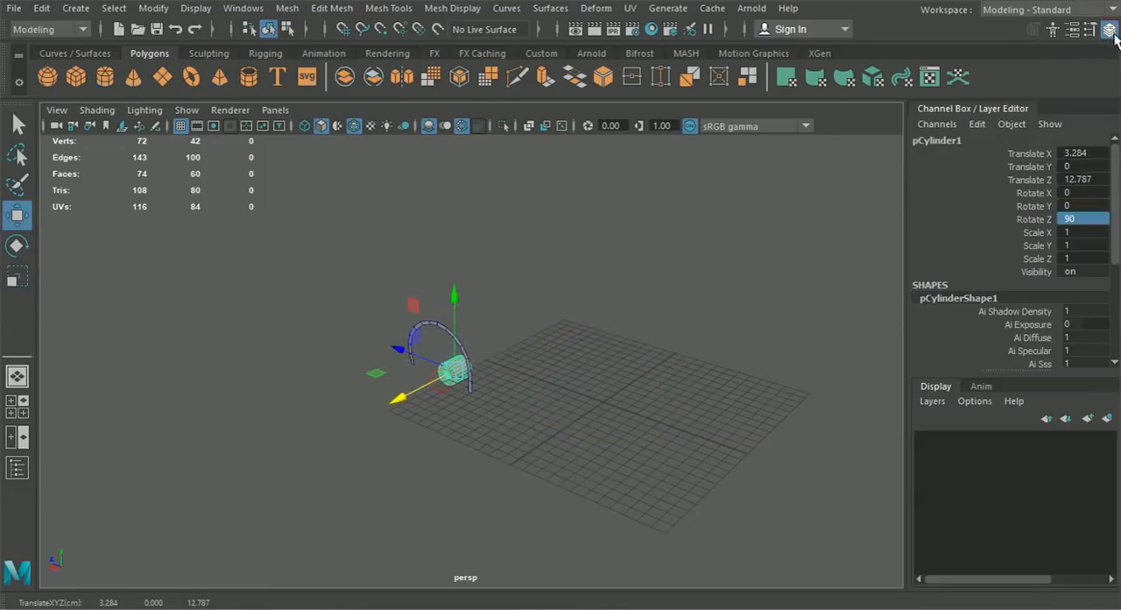
click(1110, 31)
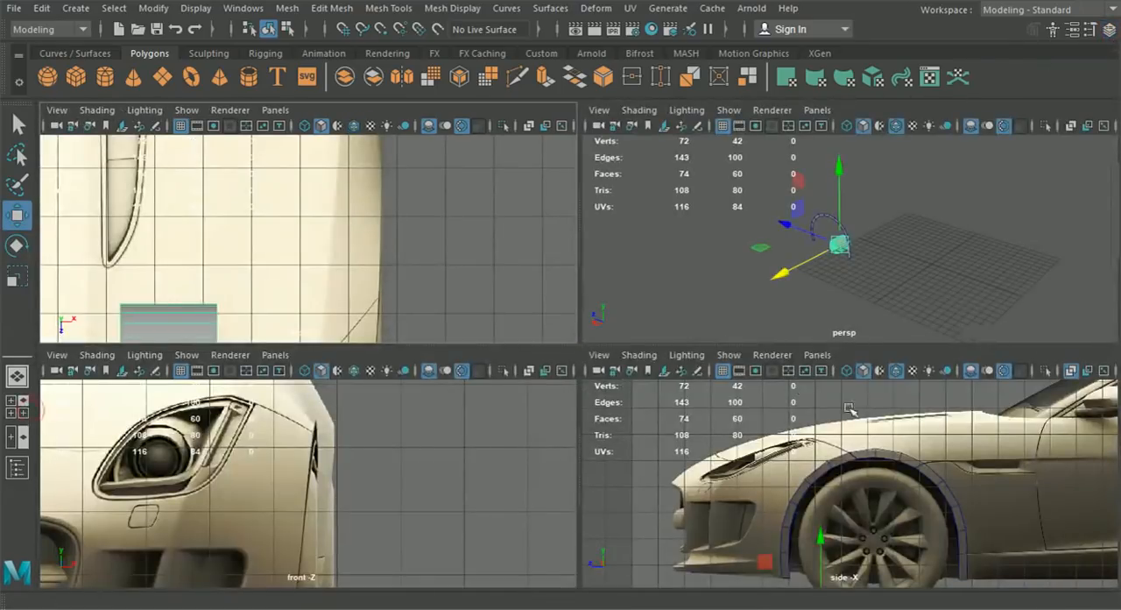
- Center the cylinder on the front wheel hub in the side view, at about Y 2.88 and Z 10.76
key(space)
alt+middle_drag(601, 460, 613, 362)
drag(543, 513, 626, 374)
scroll(653, 381, up, 4)
scroll(666, 386, up, 3)
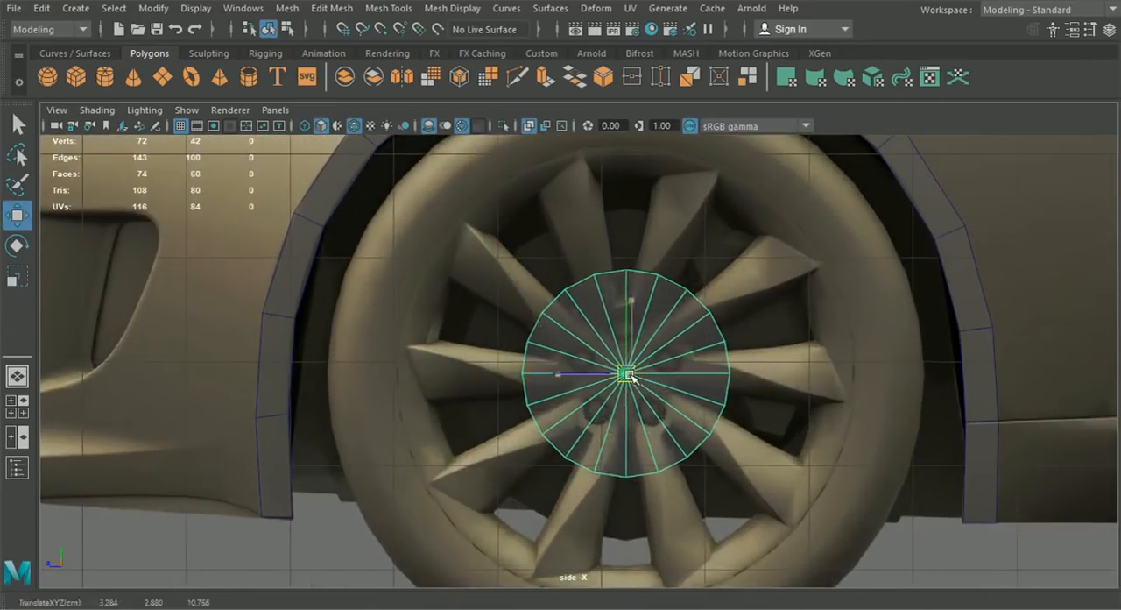
- Scale the cylinder uniformly to about 2.873 to match the tire, and reduce its width scale to about 1.472
click(18, 275)
drag(622, 374, 953, 518)
click(17, 376)
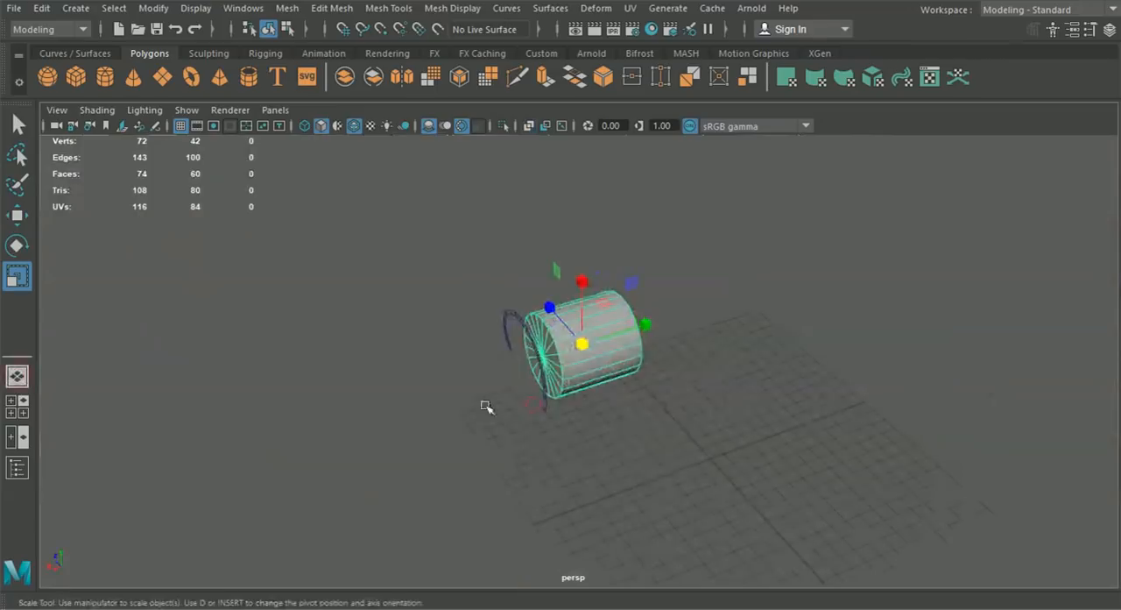
drag(645, 326, 612, 325)
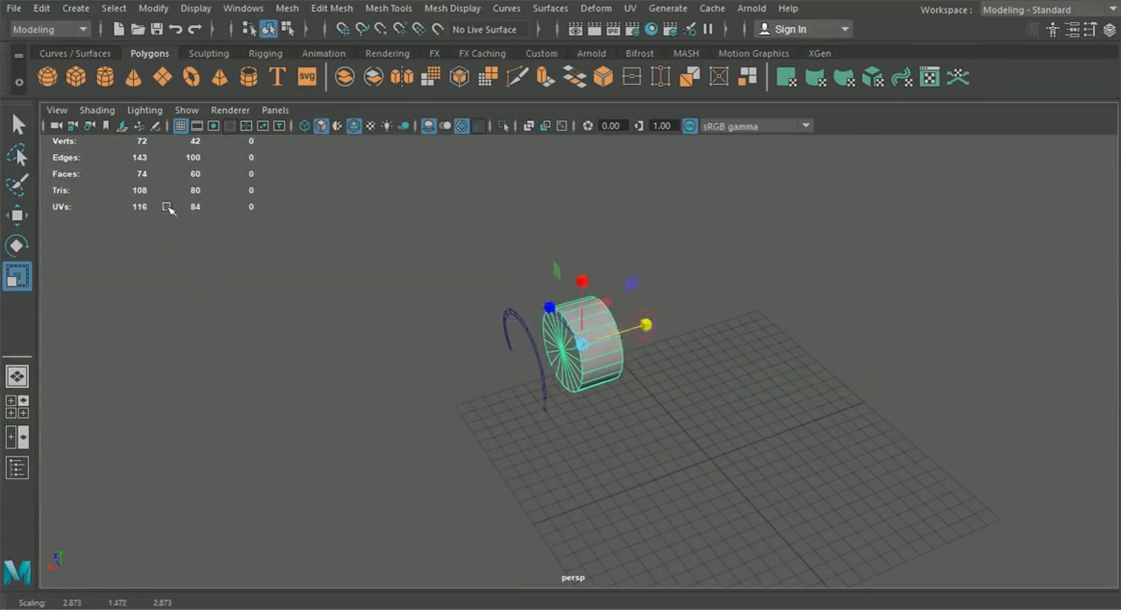
- Move the wheel cylinder sideways in the front view to about X 6.207 so its outer face lines up with the tire
click(18, 215)
scroll(488, 351, up, 5)
drag(473, 421, 434, 424)
click(17, 406)
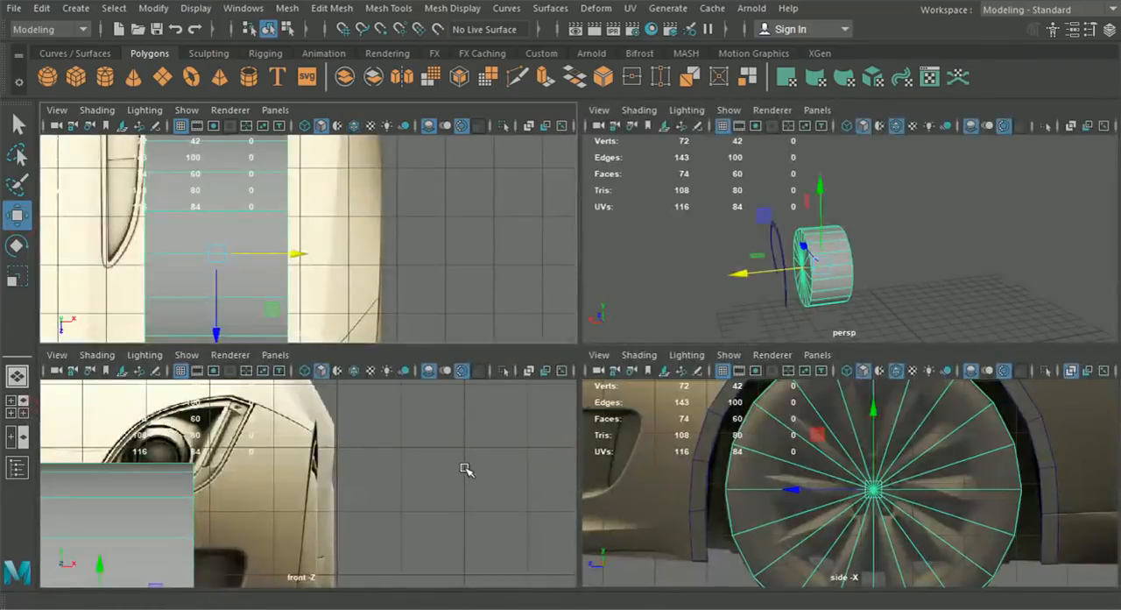
key(space)
drag(417, 486, 561, 507)
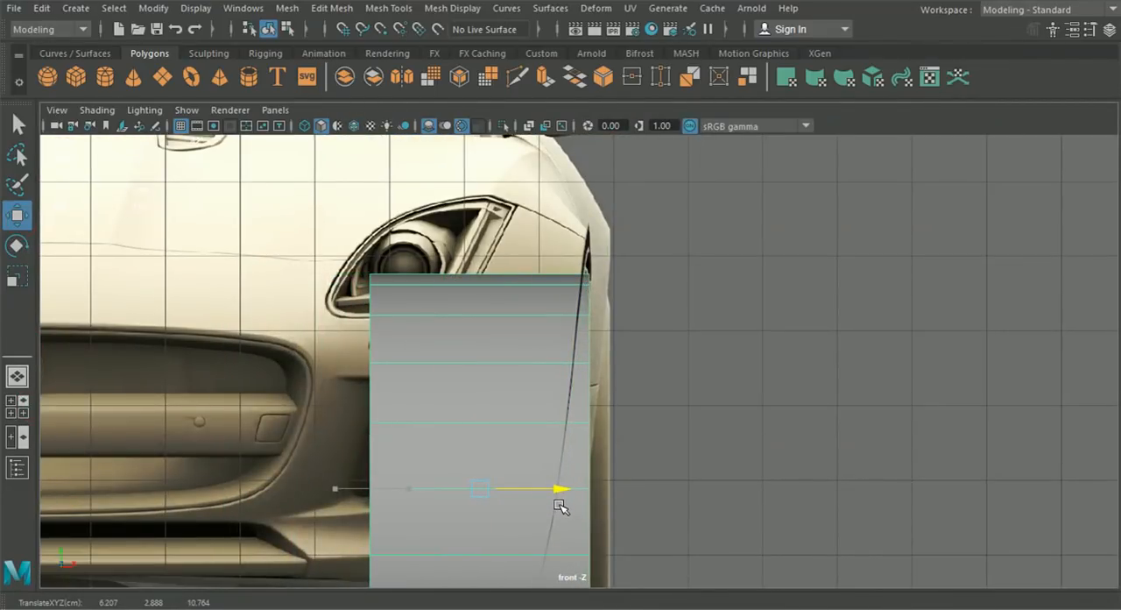
- Switch the arch strip to vertex editing and shift a lower rear vertex pair sideways relative to the wheel cylinder
click(17, 374)
alt+drag(561, 376, 460, 423)
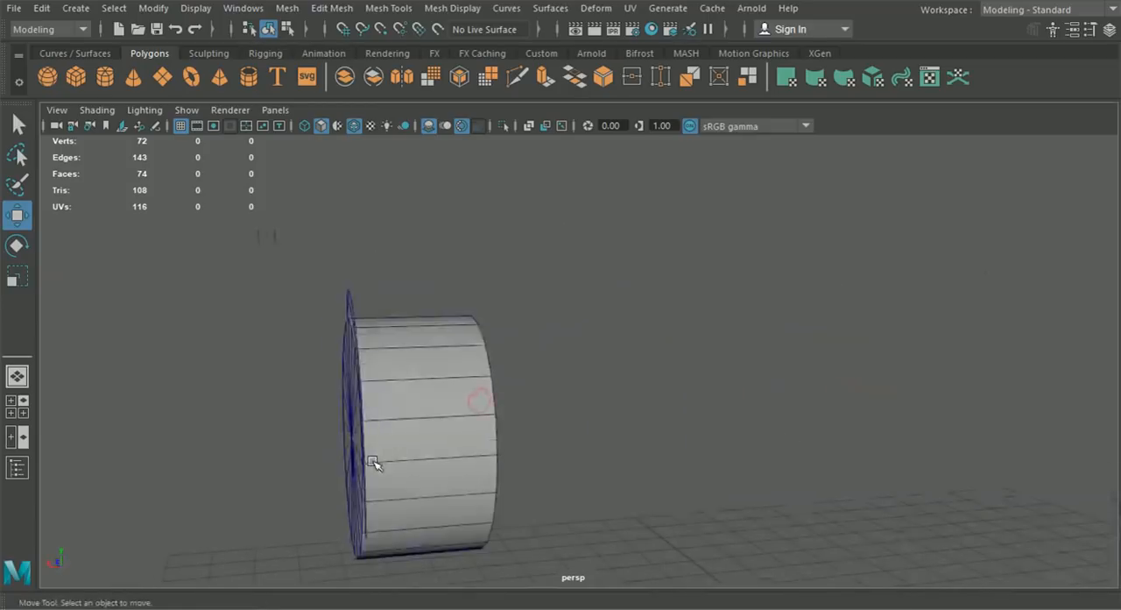
alt+drag(373, 463, 399, 453)
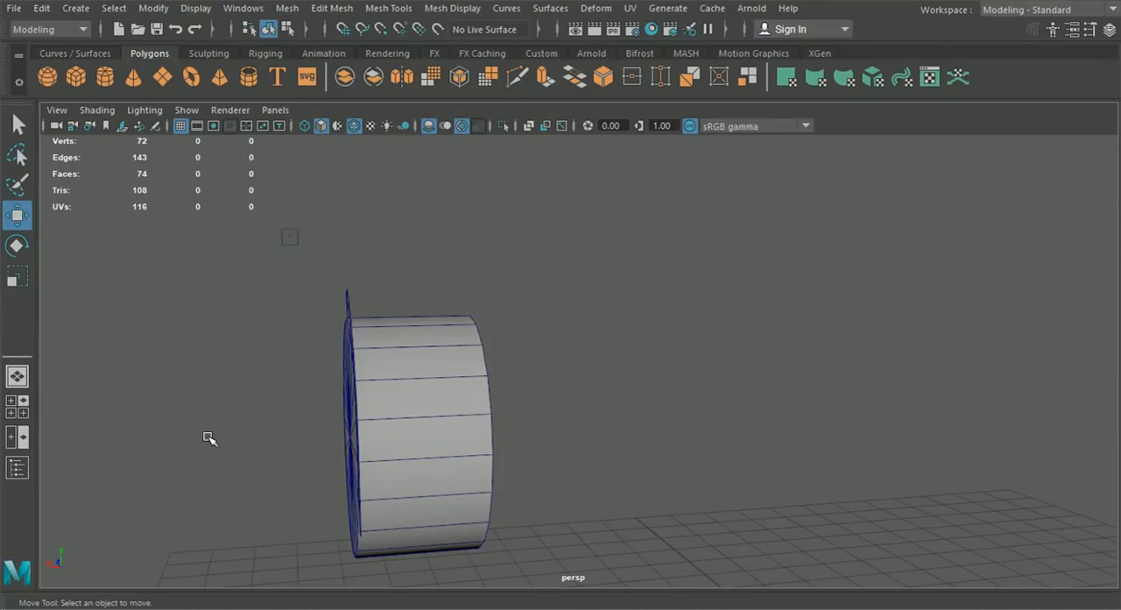
alt+drag(393, 420, 410, 422)
click(410, 319)
right_drag(395, 305, 336, 121)
drag(392, 295, 423, 330)
alt+middle_drag(475, 428, 468, 282)
drag(515, 433, 409, 398)
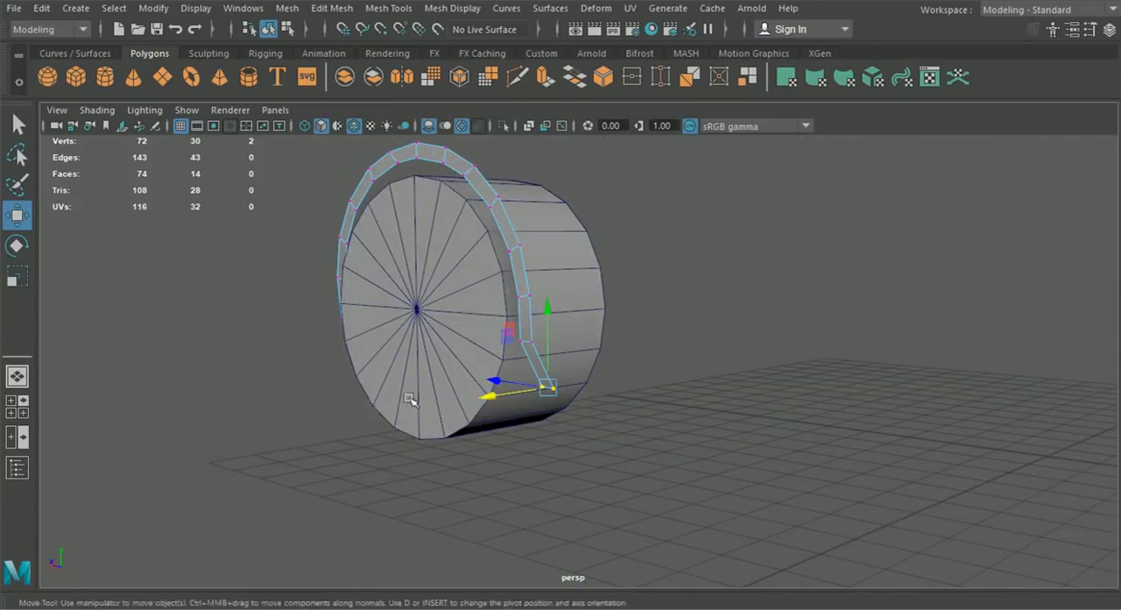
drag(495, 396, 501, 401)
- Adjust the vertex pairs of the arch strip's rear leg sideways to smooth its curve against the wheel cylinder
alt+drag(625, 354, 412, 340)
drag(260, 339, 298, 341)
alt+middle_drag(323, 324, 354, 424)
alt+right_drag(354, 425, 376, 390)
alt+drag(375, 390, 378, 386)
drag(314, 328, 254, 289)
alt+drag(198, 313, 238, 315)
alt+drag(302, 356, 323, 429)
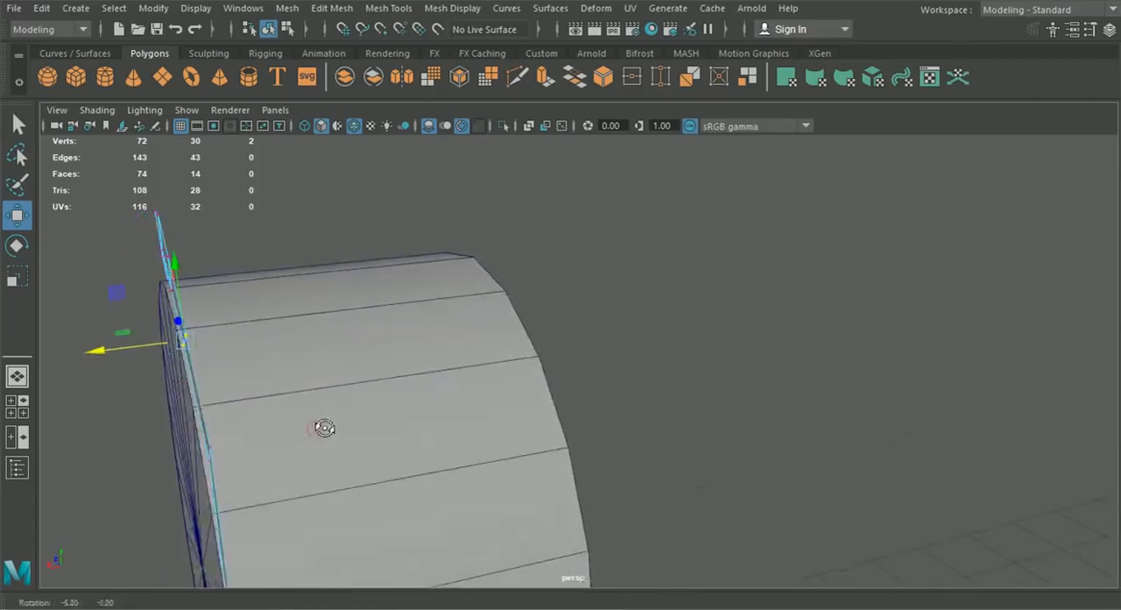
- Move the rear-leg vertex pair to about X 7.344, Y 3.314 and Z 7.390 to even out the strip's inward curve
alt+drag(705, 331, 574, 385)
drag(396, 456, 397, 457)
alt+drag(397, 457, 343, 432)
drag(243, 406, 254, 401)
alt+drag(341, 444, 488, 404)
mouse_move(309, 405)
mouse_down()
mouse_move(300, 413)
mouse_move(319, 418)
mouse_up()
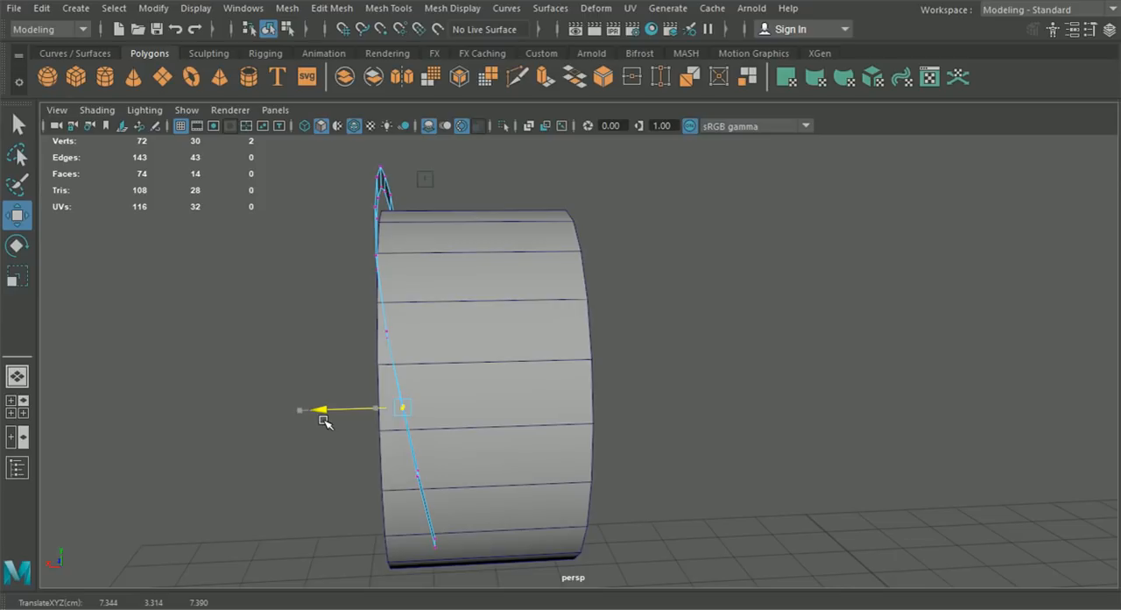
alt+drag(324, 421, 363, 459)
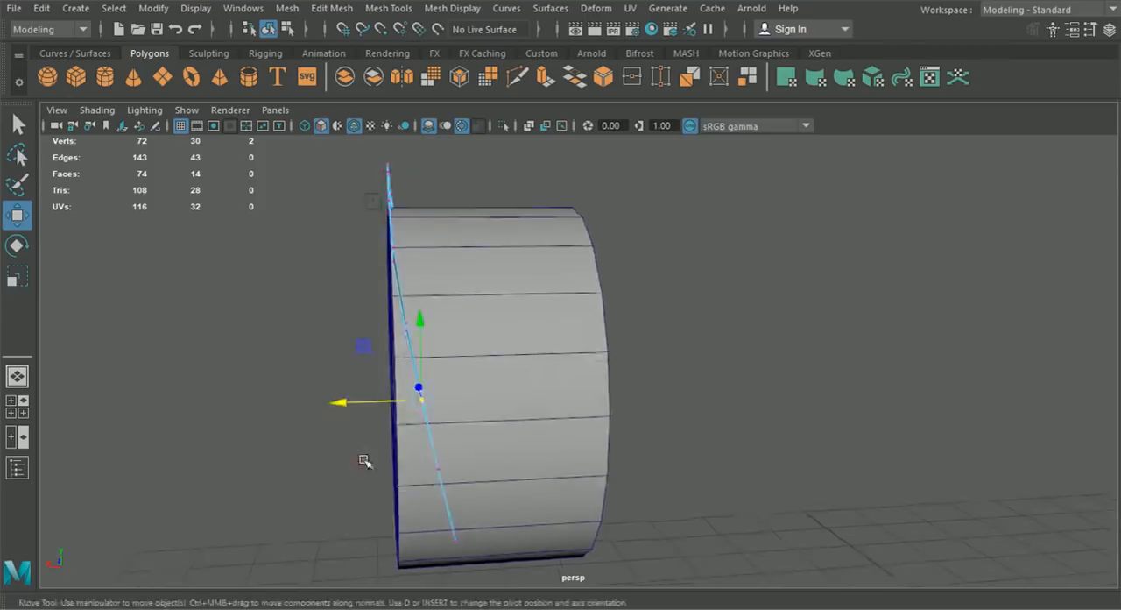
alt+drag(452, 458, 513, 450)
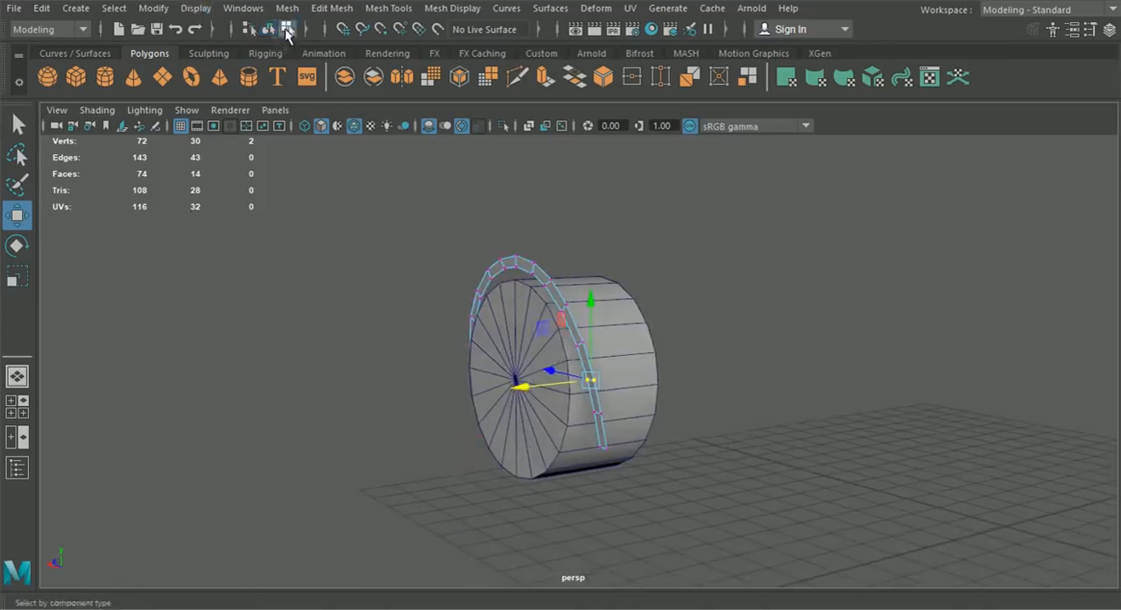
- Return to object selection and delete the wheel cylinder
click(268, 29)
click(494, 415)
key(Delete)
scroll(397, 388, down, 4)
- Move an upper rear vertex pair of the arch strip to about X 7.633, then return to object selection
alt+drag(397, 388, 475, 400)
click(474, 305)
right_drag(473, 297, 390, 123)
drag(458, 285, 381, 333)
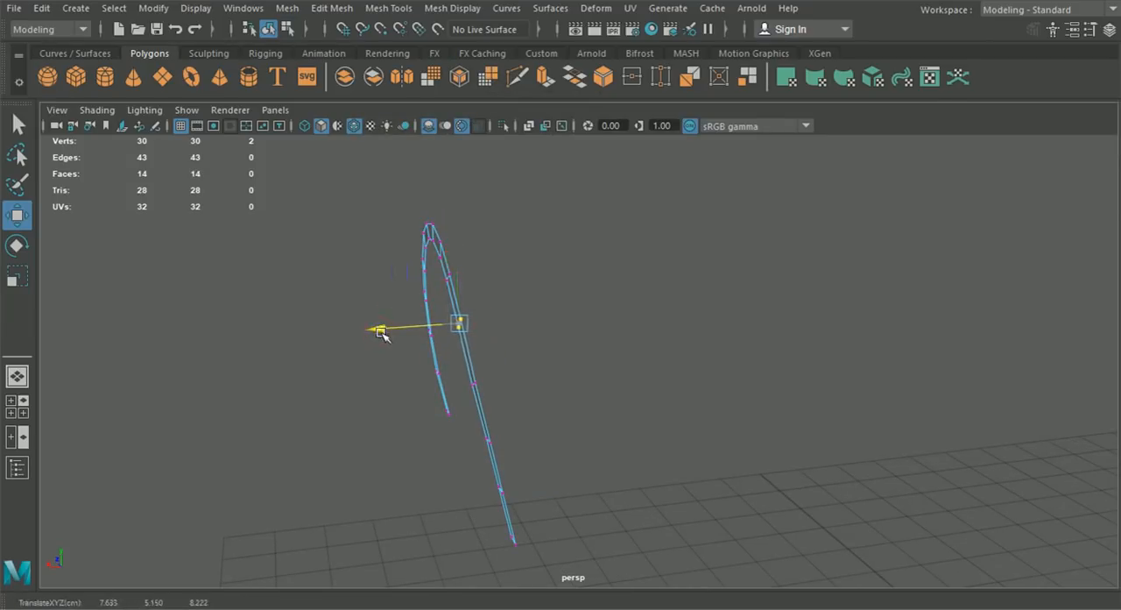
click(313, 381)
alt+drag(315, 382, 431, 362)
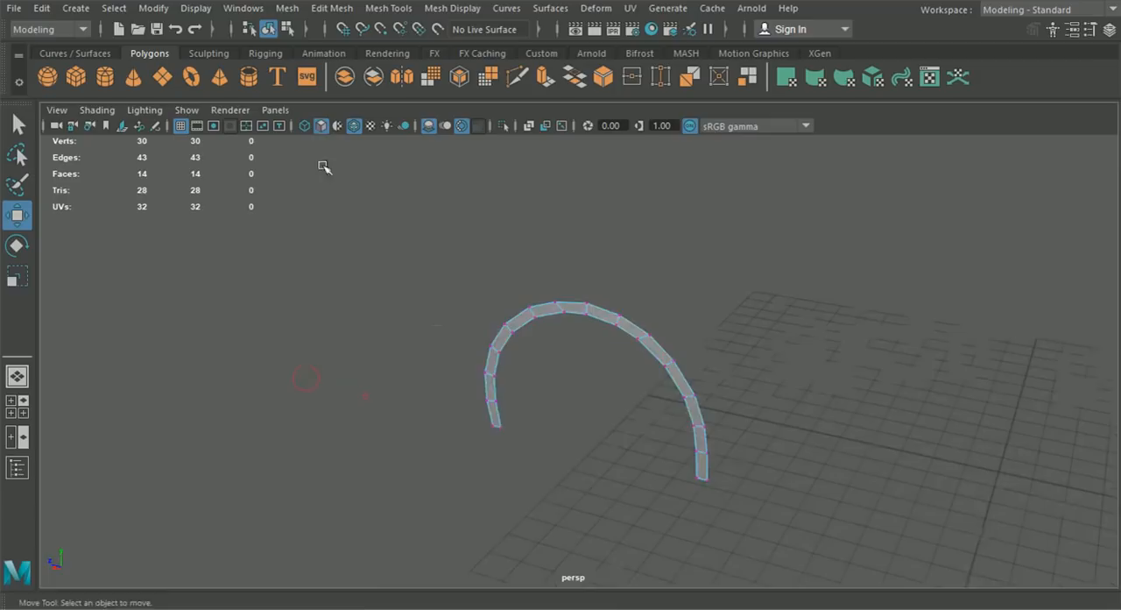
click(288, 30)
click(269, 29)
alt+drag(308, 209, 385, 261)
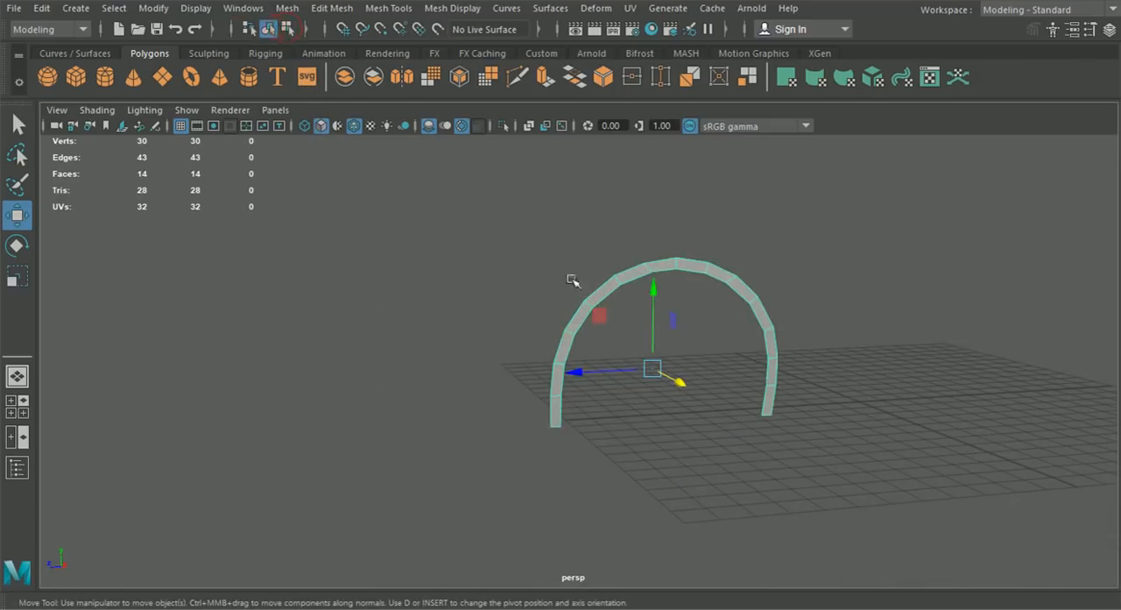
- Examine the arch strip's profile against the car body in the front view
click(24, 412)
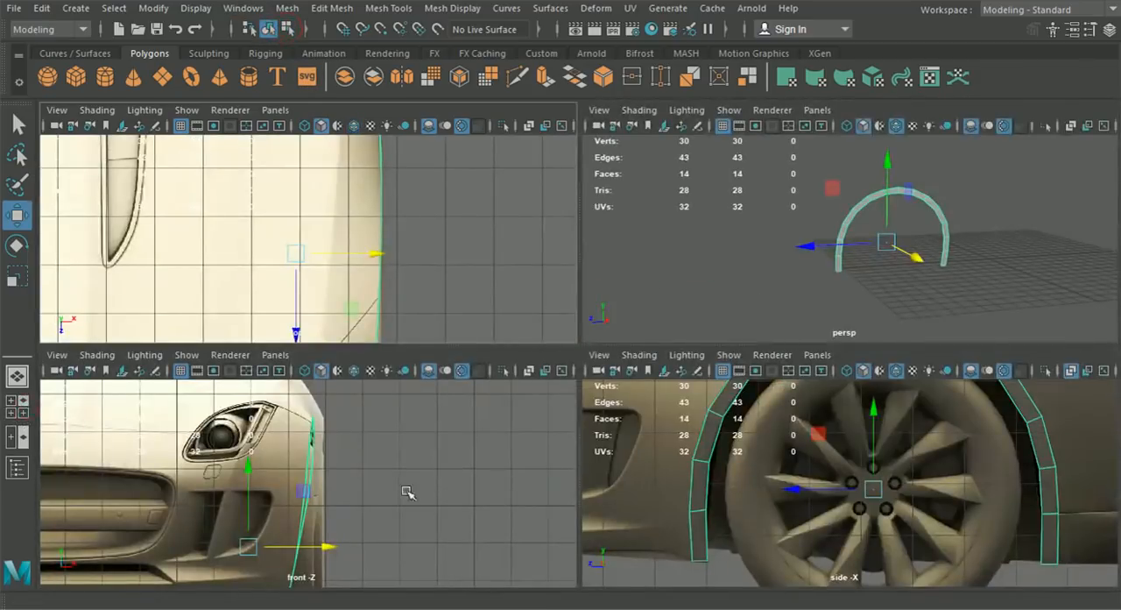
key(space)
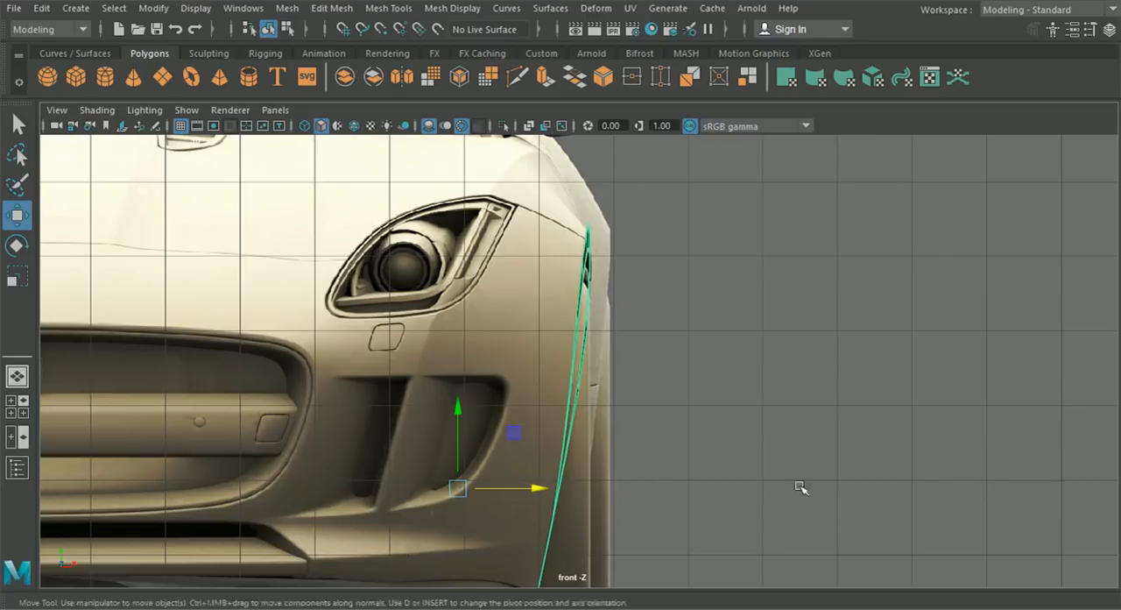
alt+middle_drag(699, 470, 728, 378)
alt+click(715, 425)
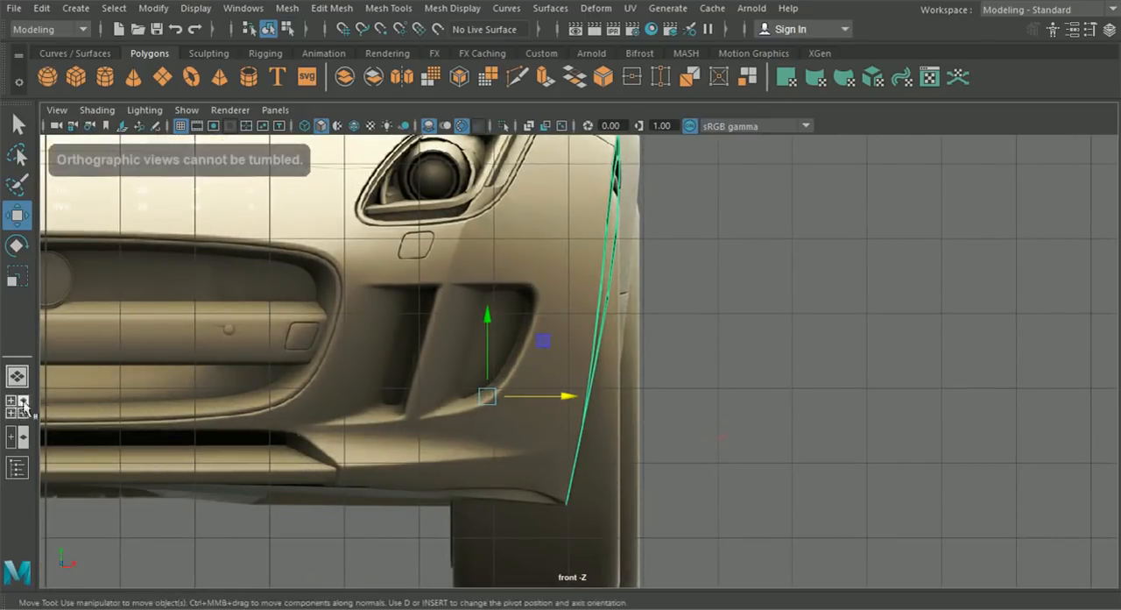
click(18, 407)
alt+middle_drag(536, 506, 562, 483)
right_drag(700, 462, 696, 293)
right_drag(714, 412, 788, 269)
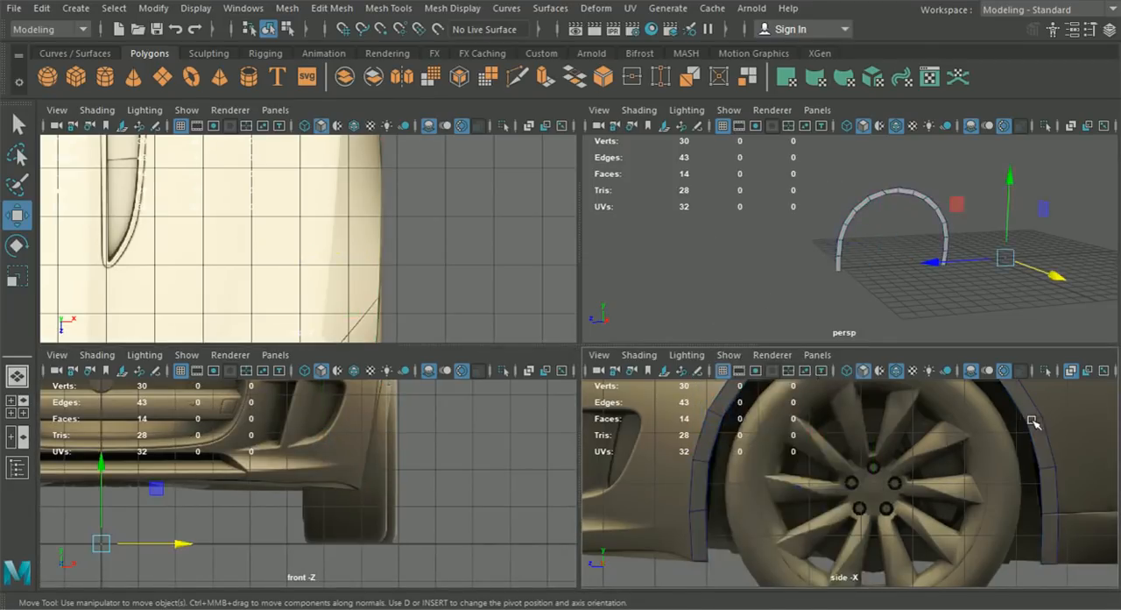
- Switch the arch strip to edge editing and select the six outer edges along its front side in the side view
click(1033, 423)
key(f)
right_drag(865, 144, 864, 77)
scroll(792, 436, down, 5)
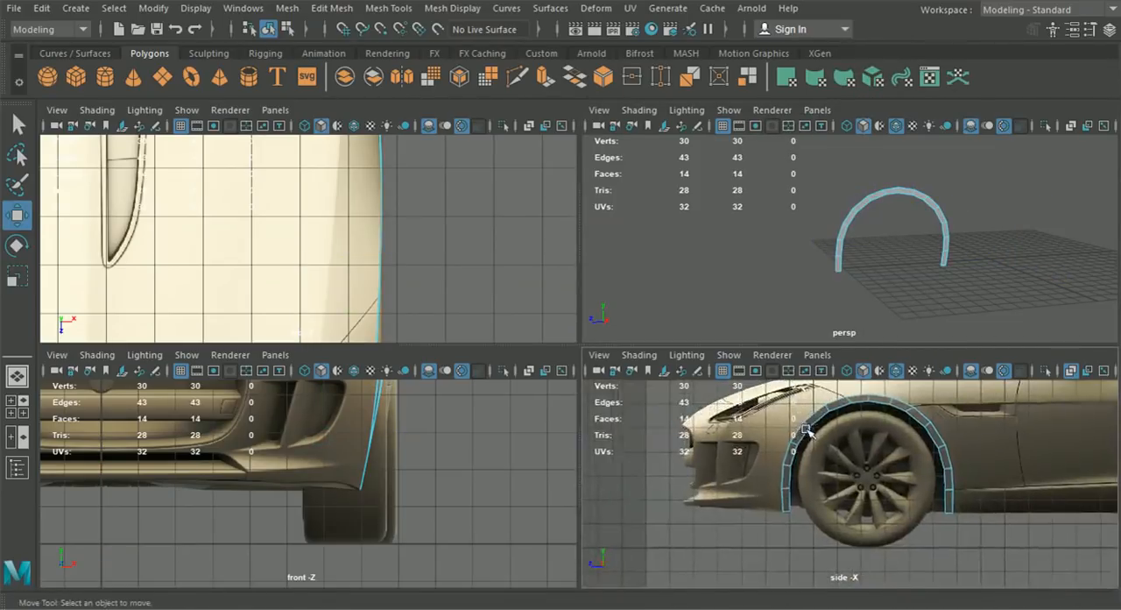
click(782, 500)
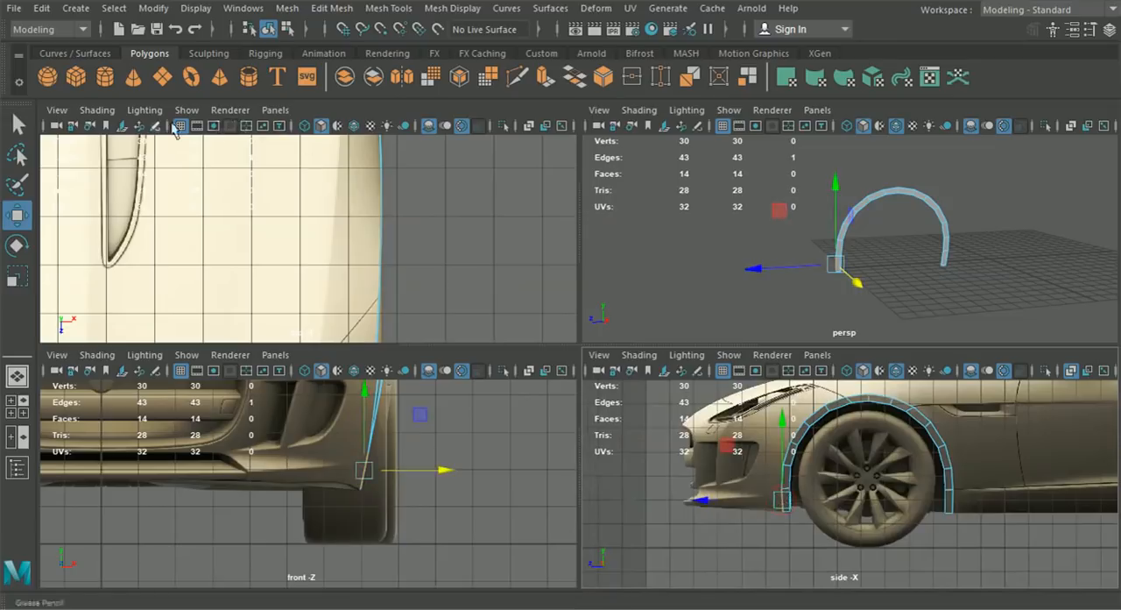
click(18, 125)
scroll(782, 477, up, 3)
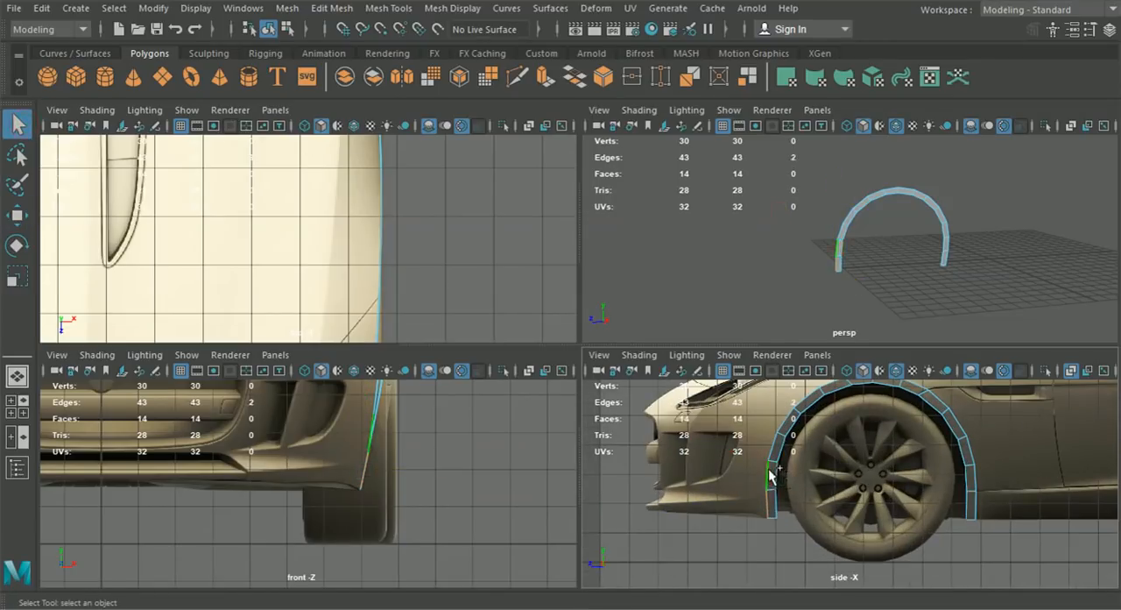
shift+click(788, 430)
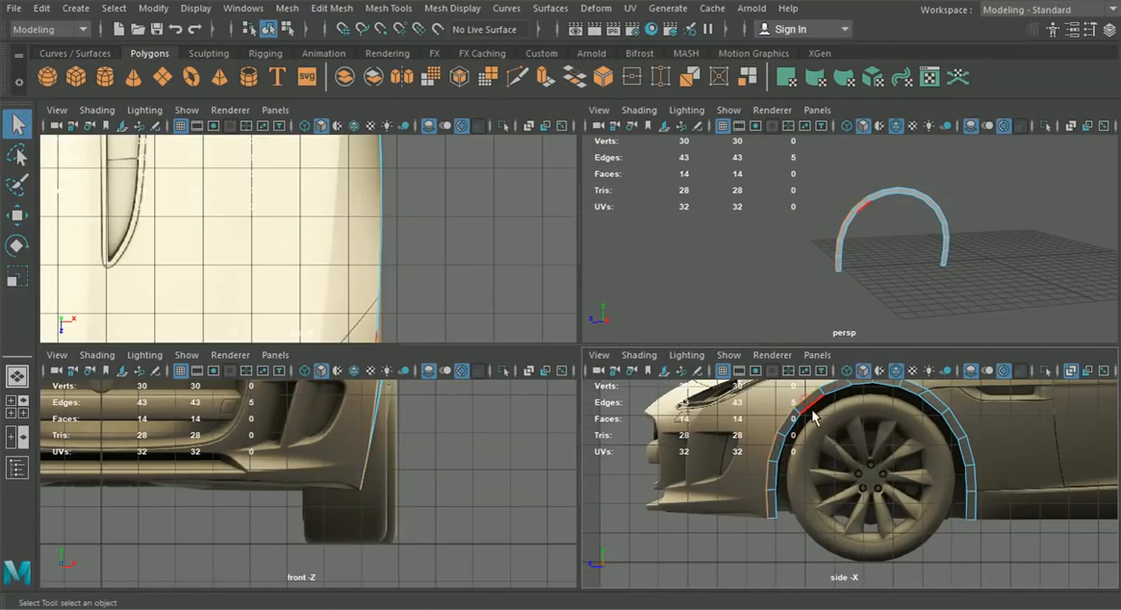
alt+middle_drag(813, 419, 821, 464)
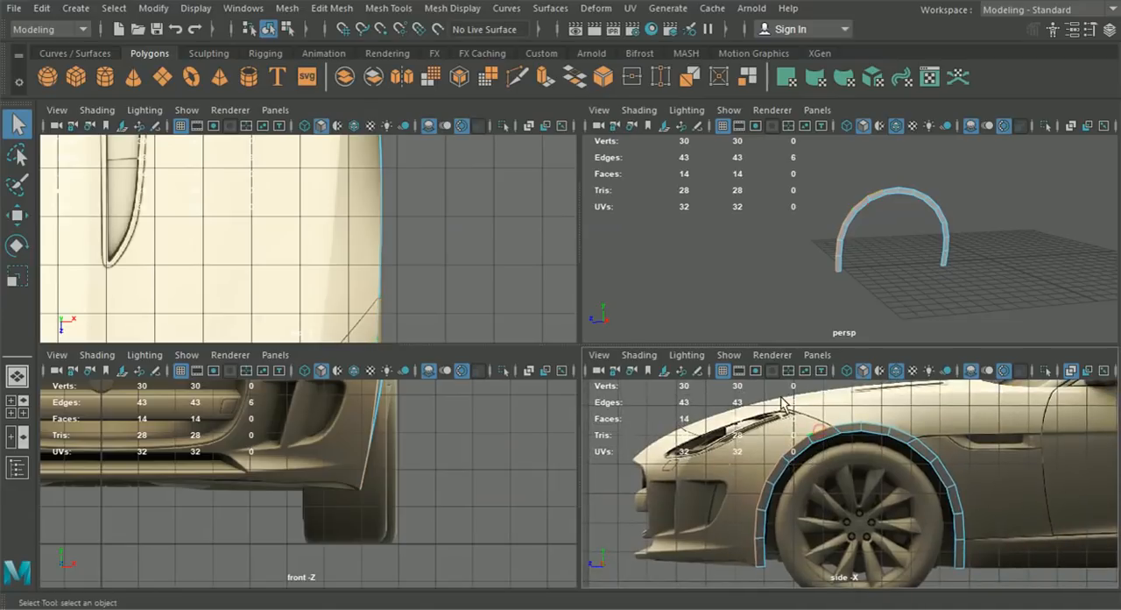
- Extrude the six selected outer edges of the arch and switch the extrude manipulator to world axes
key(space)
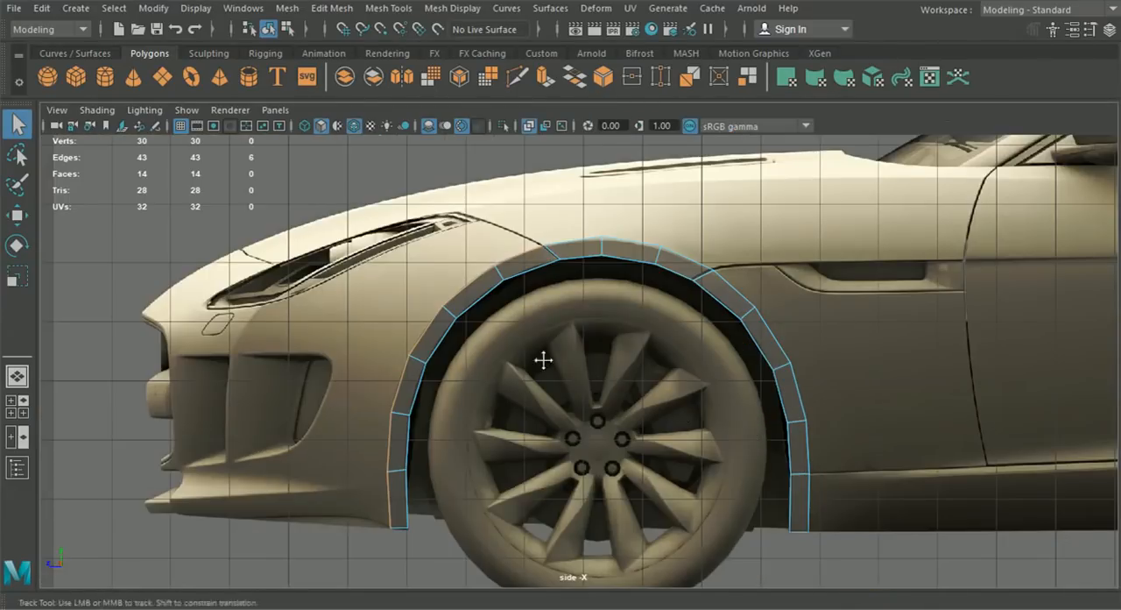
alt+middle_drag(545, 364, 565, 368)
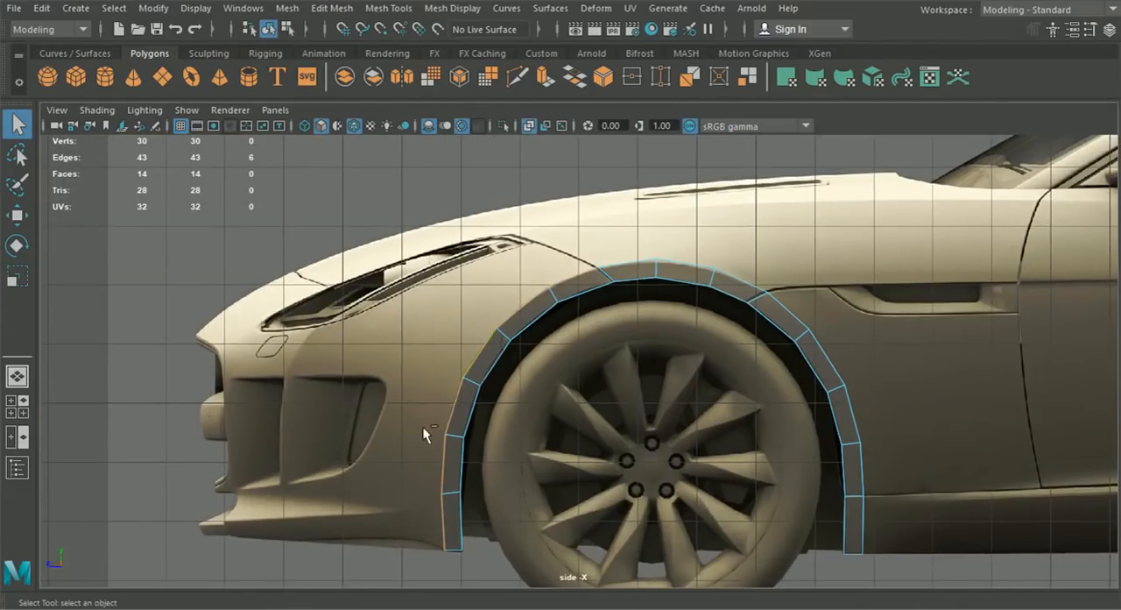
key(ctrl+e)
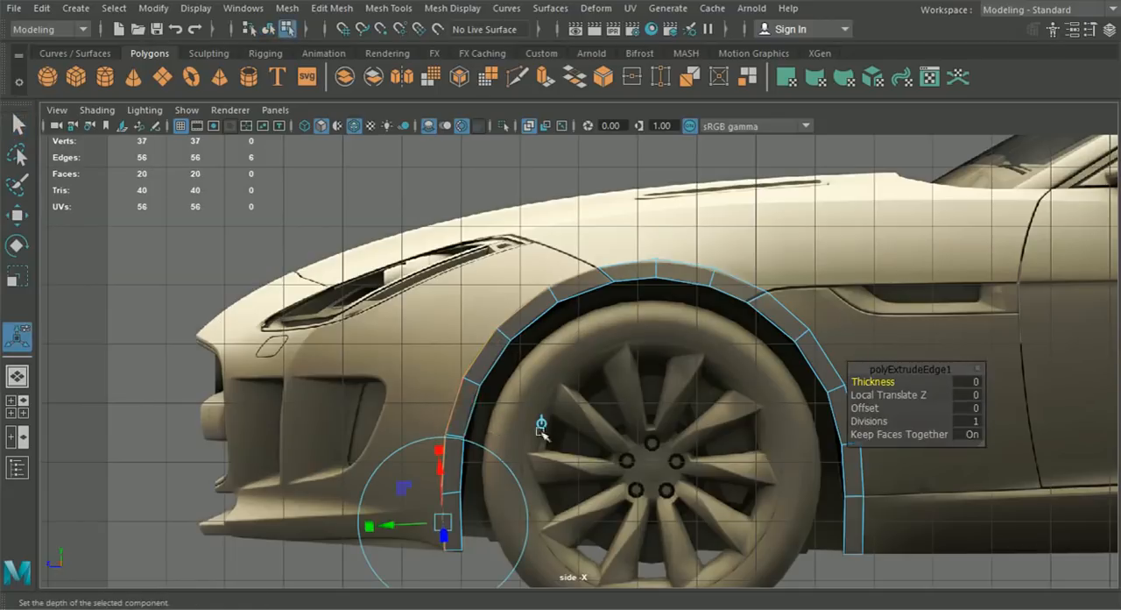
click(543, 425)
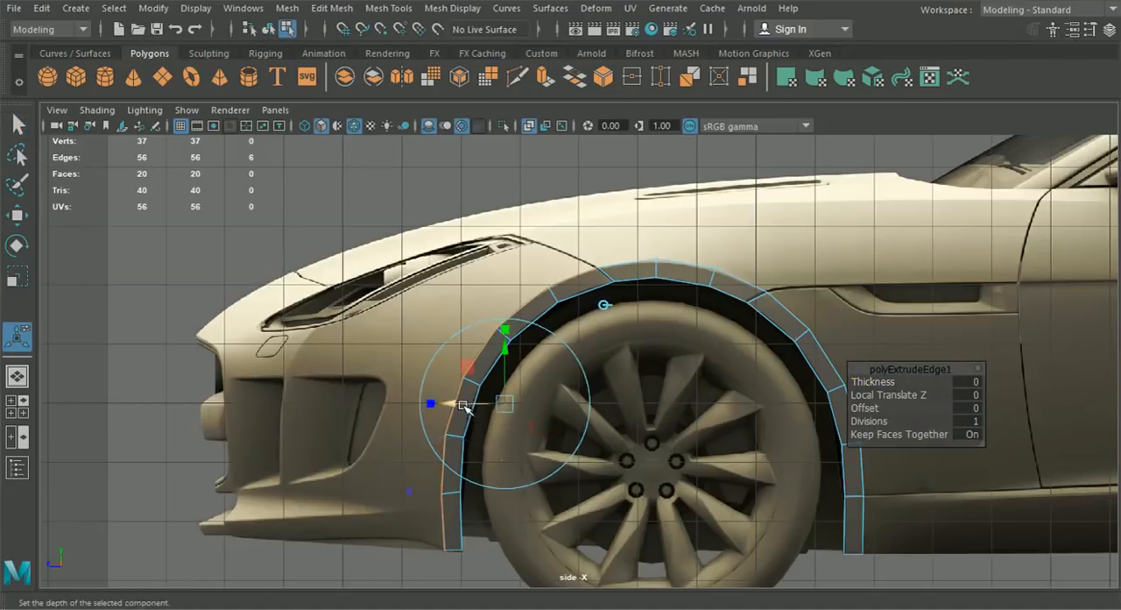
- Pull the extruded edges forward and slightly up in the side view, to about Y 4.153 and Z 13.657
alt+middle_drag(461, 422, 537, 356)
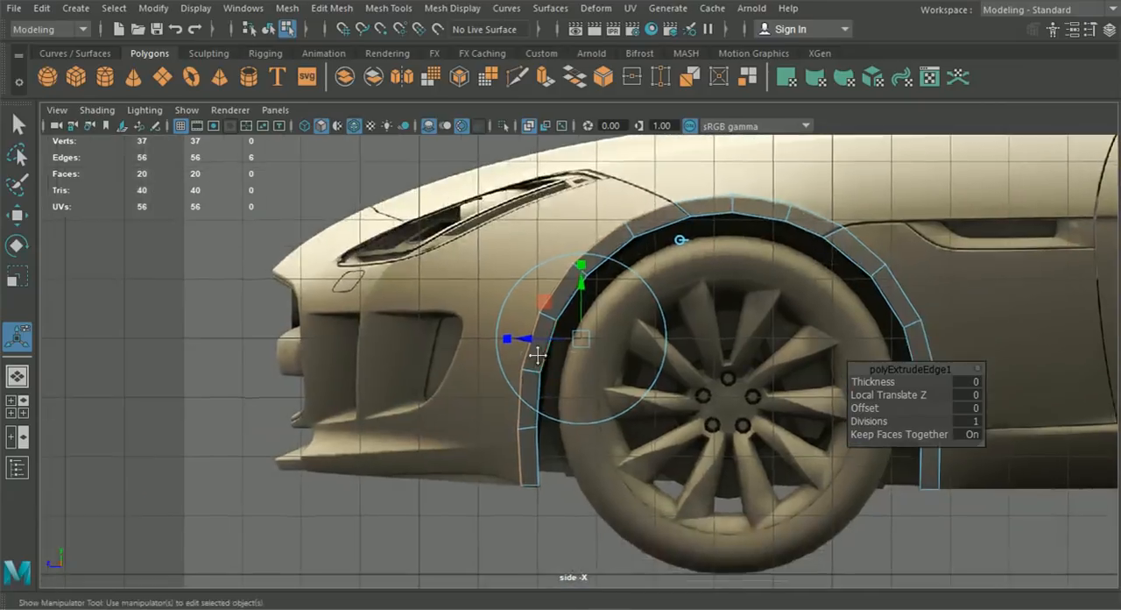
scroll(481, 506, up, 2)
drag(526, 340, 500, 331)
alt+middle_drag(501, 332, 504, 355)
drag(558, 304, 560, 296)
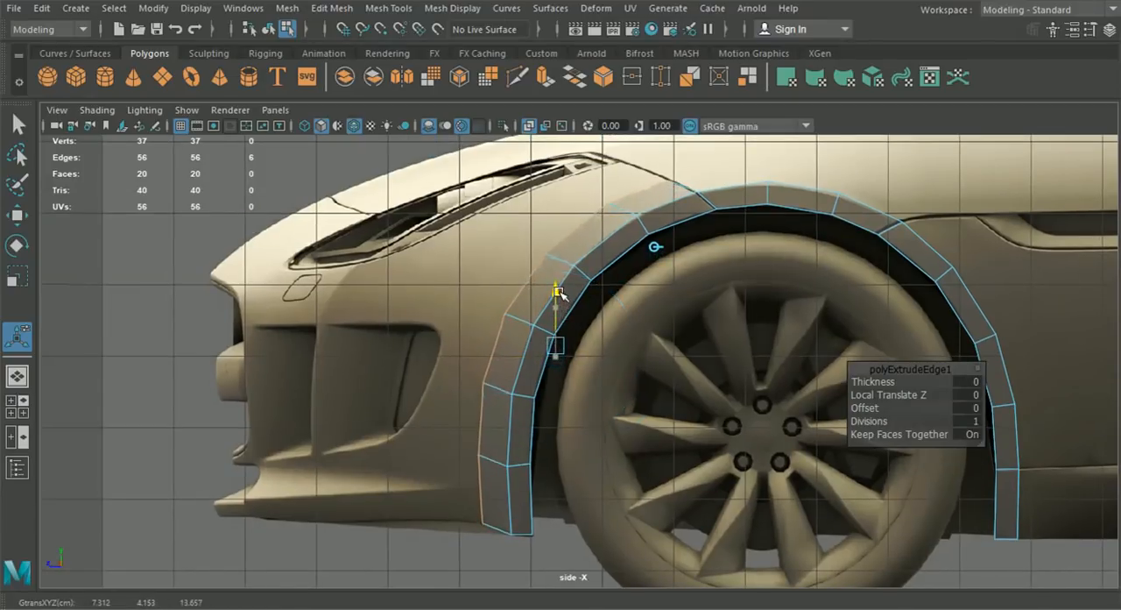
drag(559, 291, 559, 291)
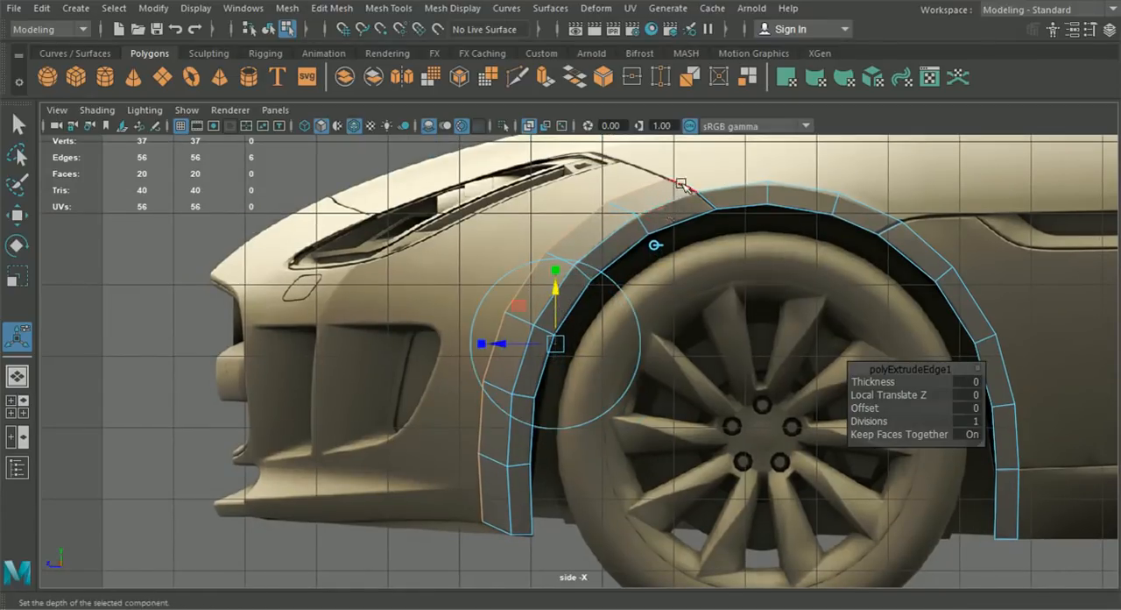
- Turn on X-Ray shading in the top view and move the extruded edges inward to about X 7.041
click(17, 405)
scroll(432, 298, down, 5)
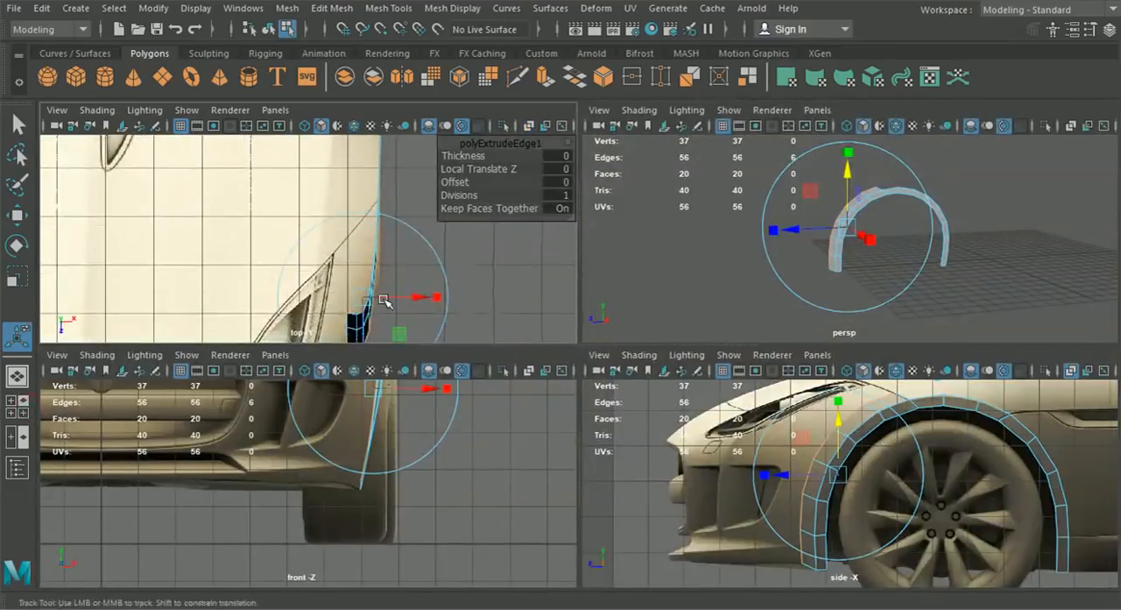
click(96, 111)
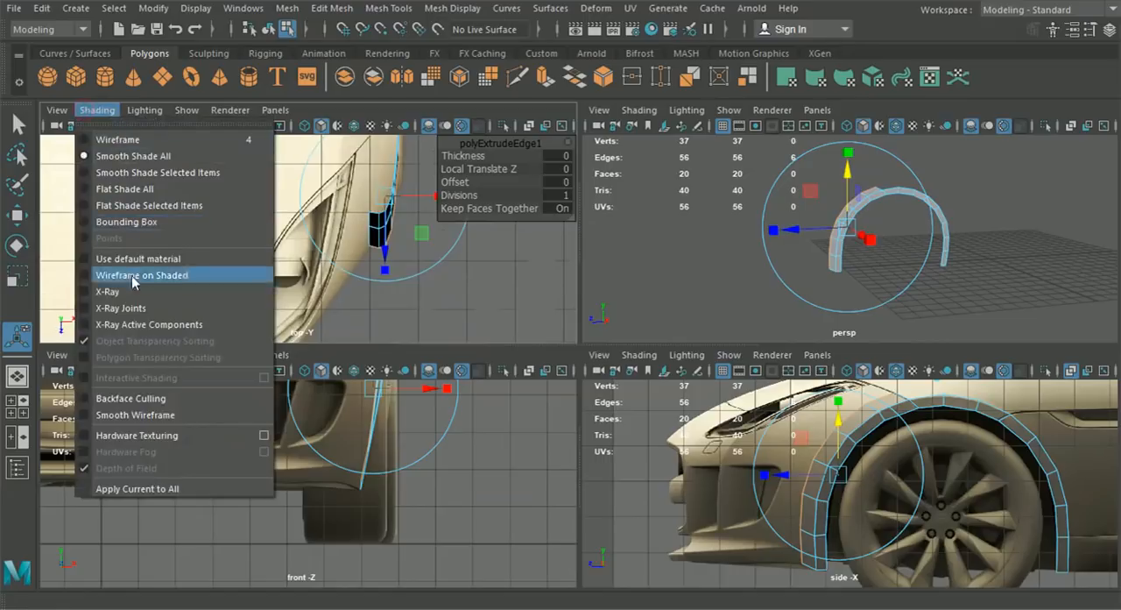
click(107, 291)
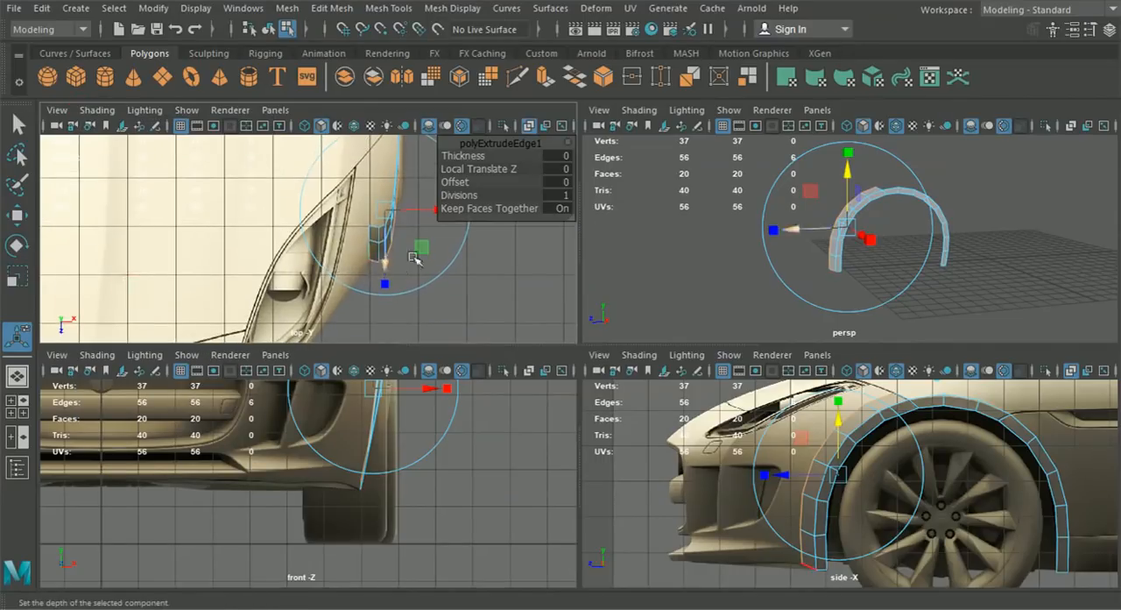
drag(432, 208, 417, 216)
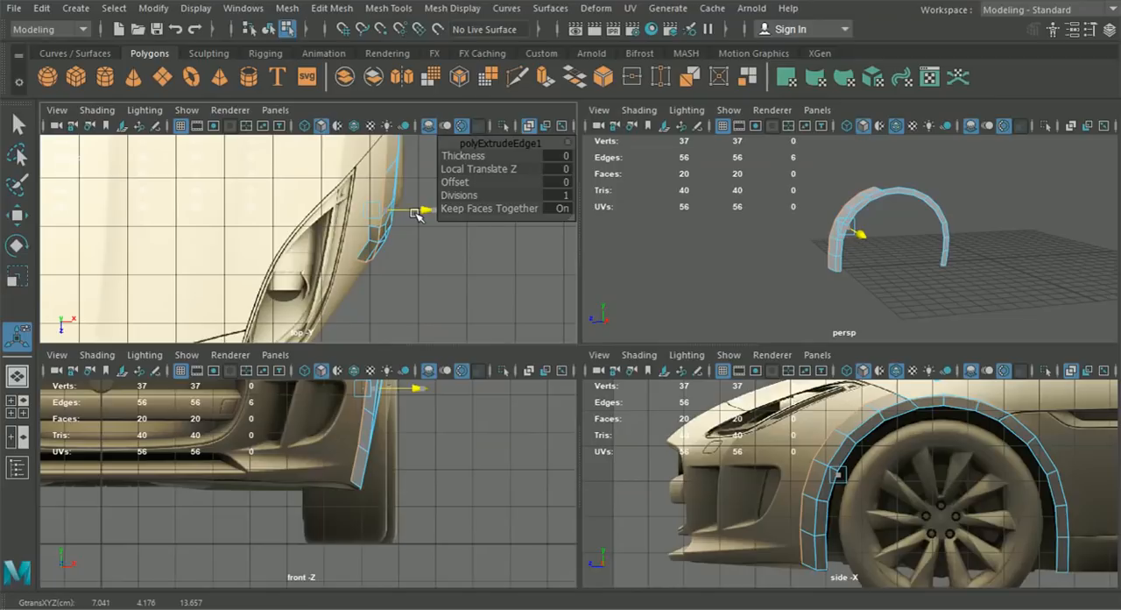
- Fine-tune the extruded edges' sideways position in the top view and turn on X-Ray shading in the front view
key(t)
scroll(408, 257, up, 4)
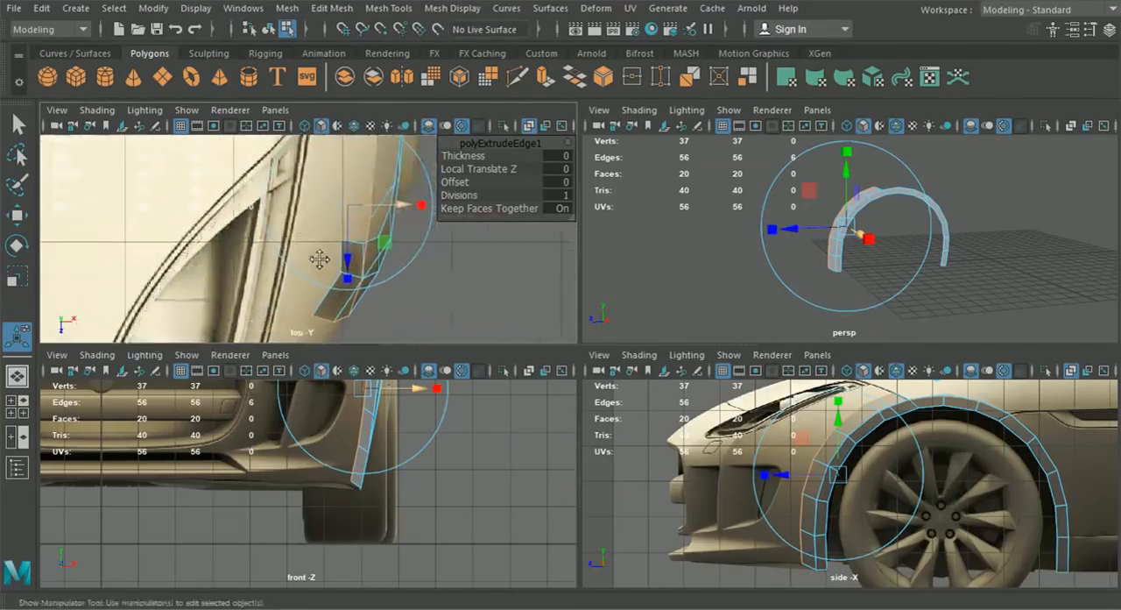
mouse_move(399, 209)
mouse_down()
mouse_move(382, 210)
mouse_move(400, 212)
mouse_up()
scroll(438, 488, down, 3)
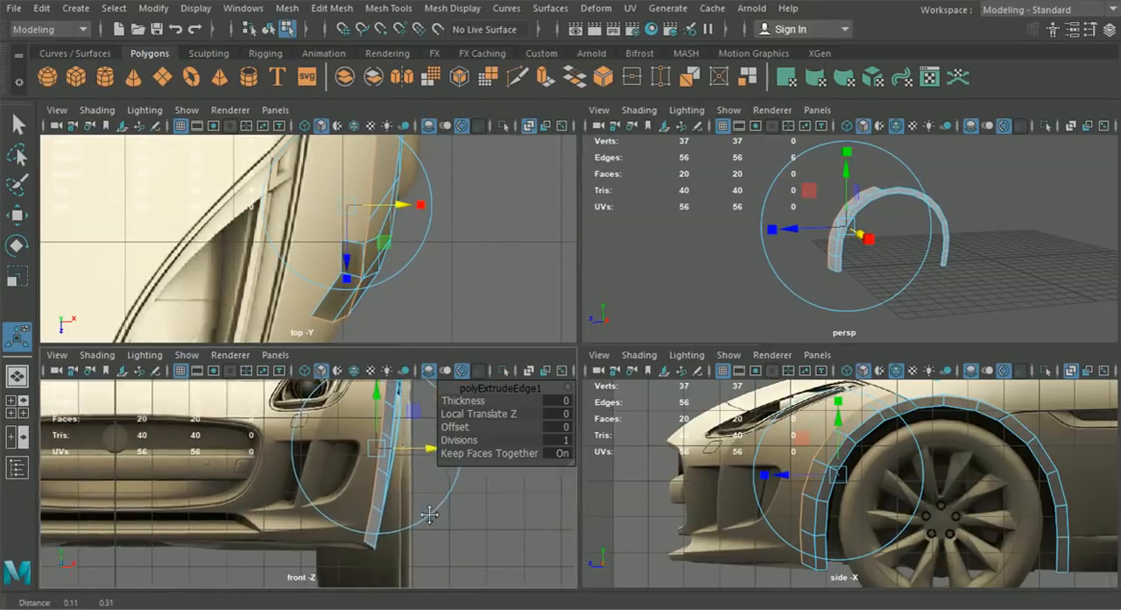
click(97, 354)
click(123, 408)
scroll(371, 497, down, 1)
scroll(375, 497, up, 3)
alt+middle_drag(380, 467, 355, 402)
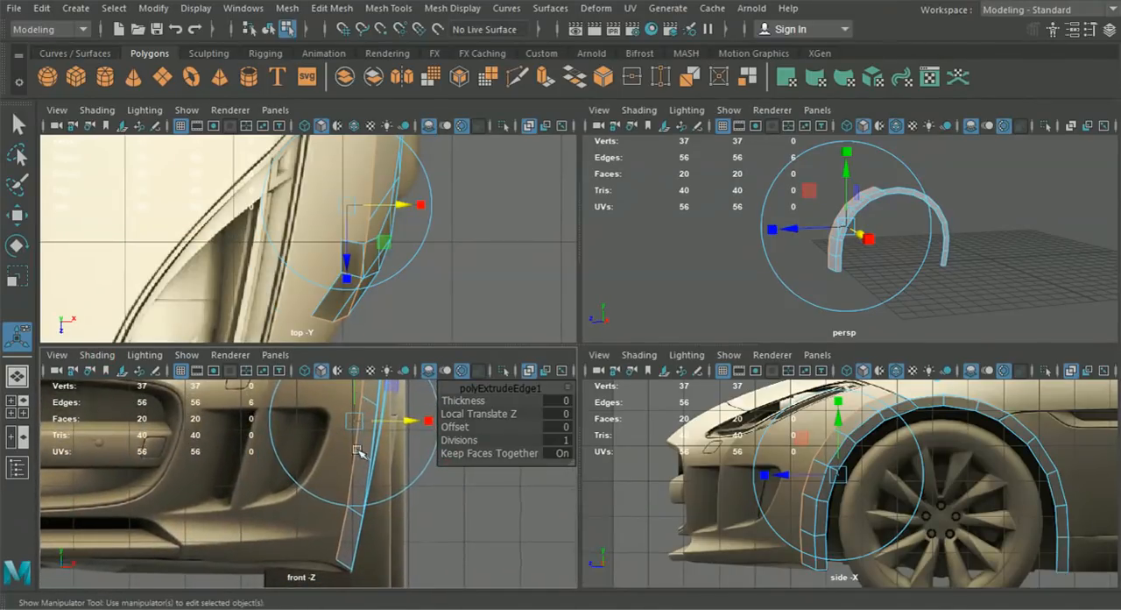
- Adjust the strip's lowest front corner vertex in the side view to meet the bumper's lower edge
alt+middle_drag(752, 521, 767, 478)
right_drag(827, 477, 738, 130)
scroll(765, 425, up, 2)
alt+middle_drag(805, 506, 782, 429)
scroll(782, 429, up, 5)
drag(757, 492, 757, 494)
click(17, 215)
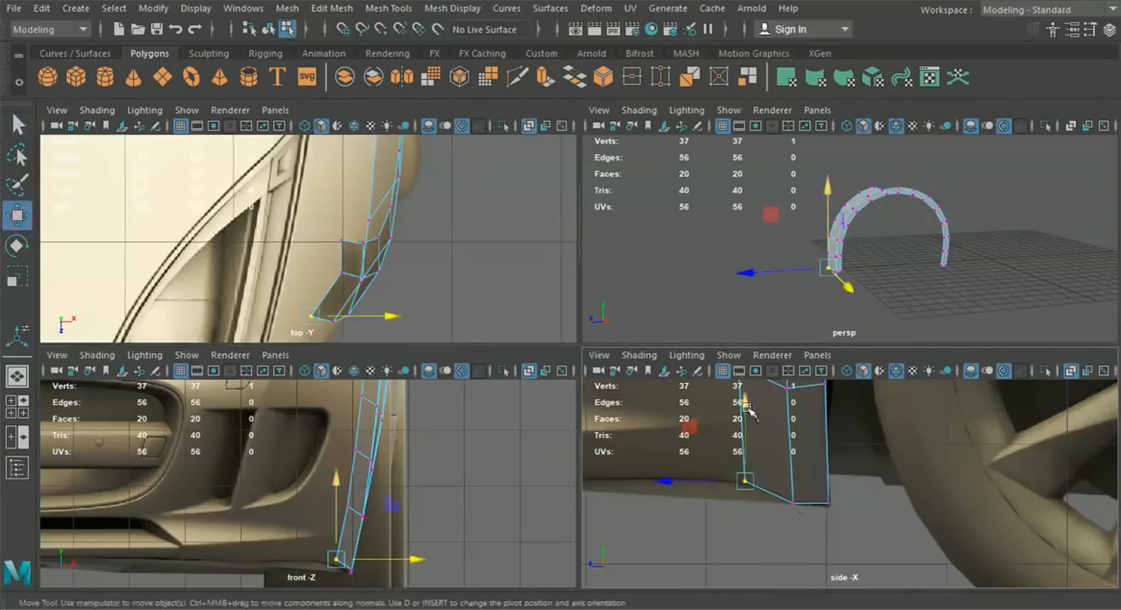
- Move the single vertex near the top of the arch sideways in the front view to about X 7.639
alt+middle_drag(385, 484, 387, 596)
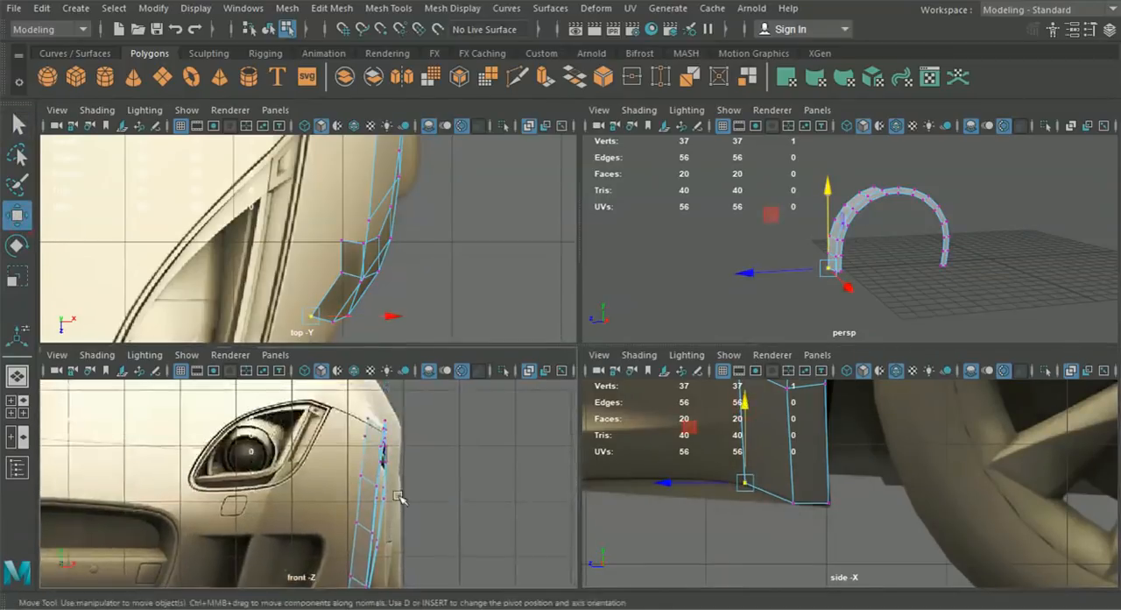
scroll(394, 452, up, 4)
alt+middle_drag(394, 452, 345, 477)
scroll(333, 499, up, 2)
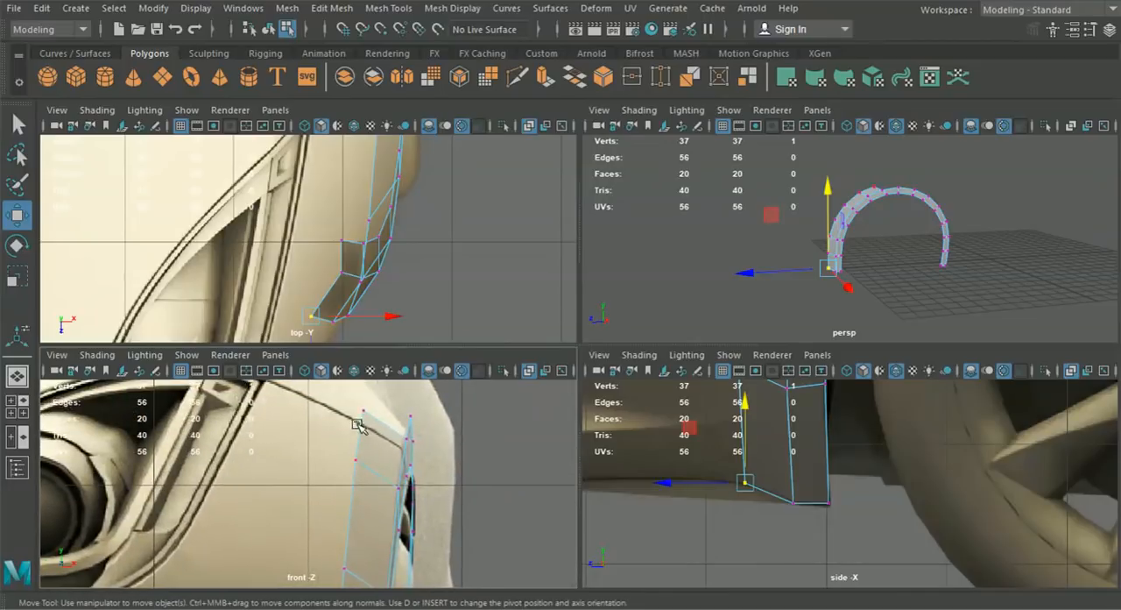
click(408, 440)
drag(452, 446, 459, 445)
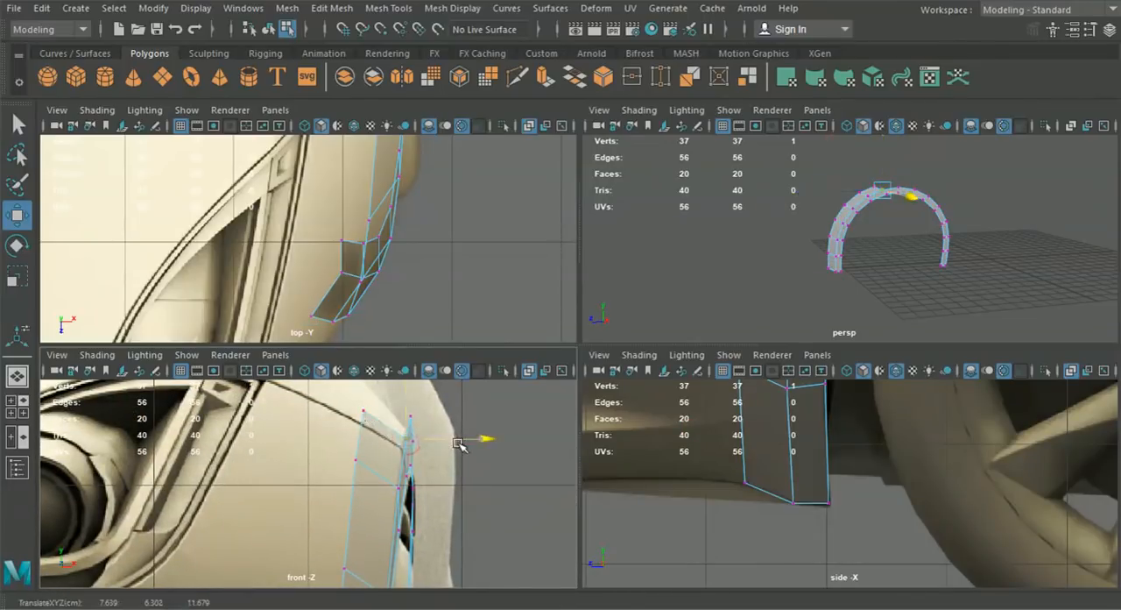
scroll(439, 476, up, 2)
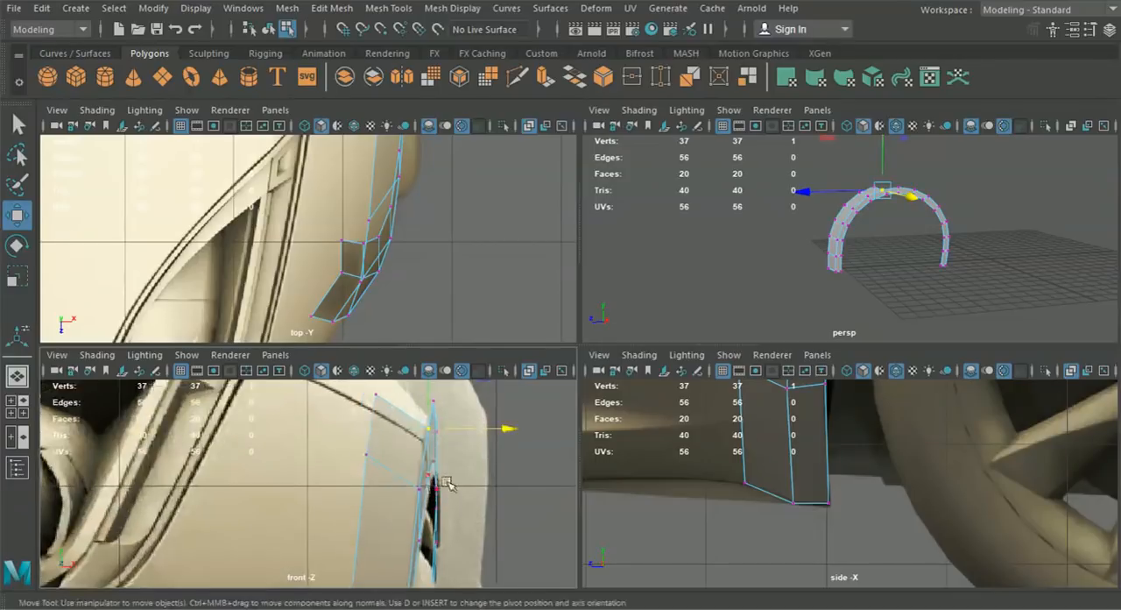
click(379, 401)
alt+middle_drag(397, 409, 396, 435)
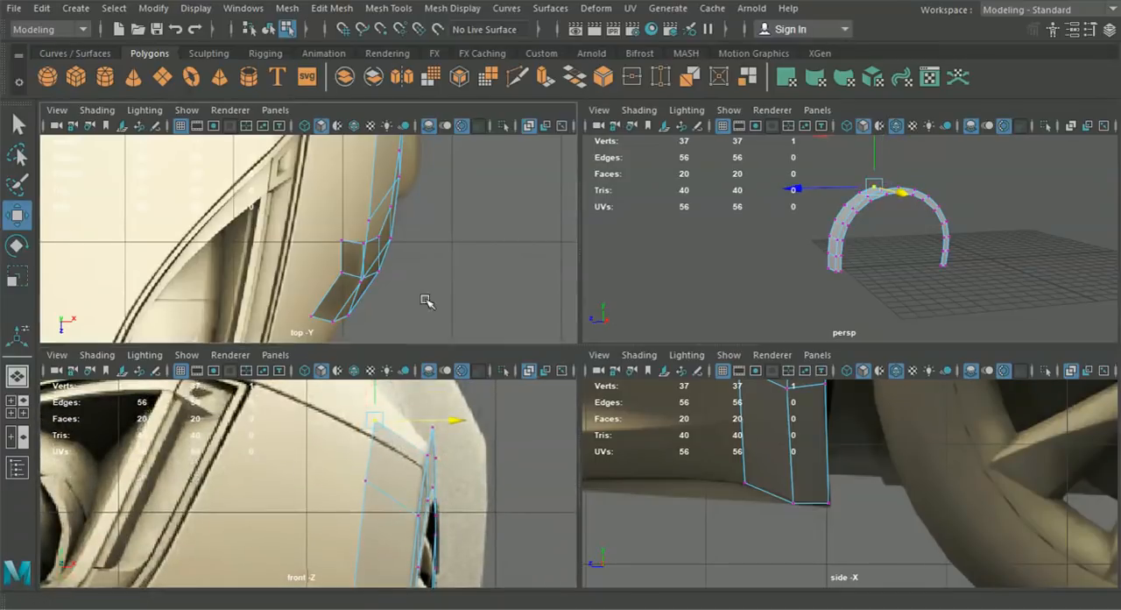
- Inspect the arch strip's shape from several angles in the perspective view
key(space)
scroll(683, 464, down, 5)
alt+middle_drag(646, 432, 636, 520)
alt+middle_drag(582, 385, 601, 452)
alt+drag(601, 431, 476, 440)
click(17, 376)
mouse_move(526, 390)
alt+mouse_down()
mouse_move(596, 406)
mouse_move(530, 400)
alt+mouse_up()
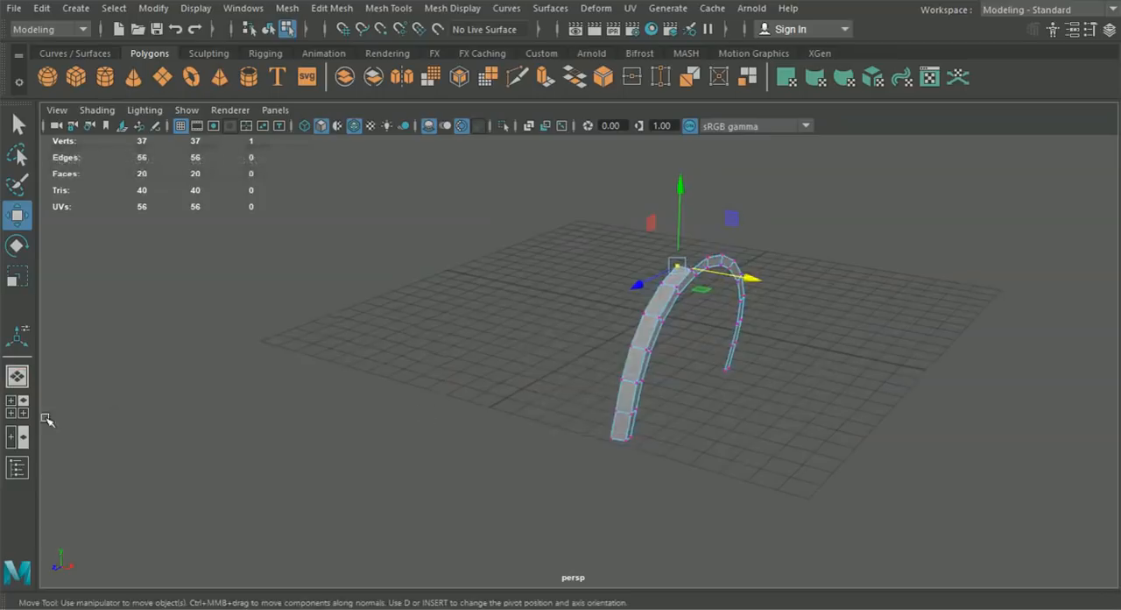
- Level the strip's second-lowest cross row in the side view by raising its middle and inner vertices
click(17, 406)
key(space)
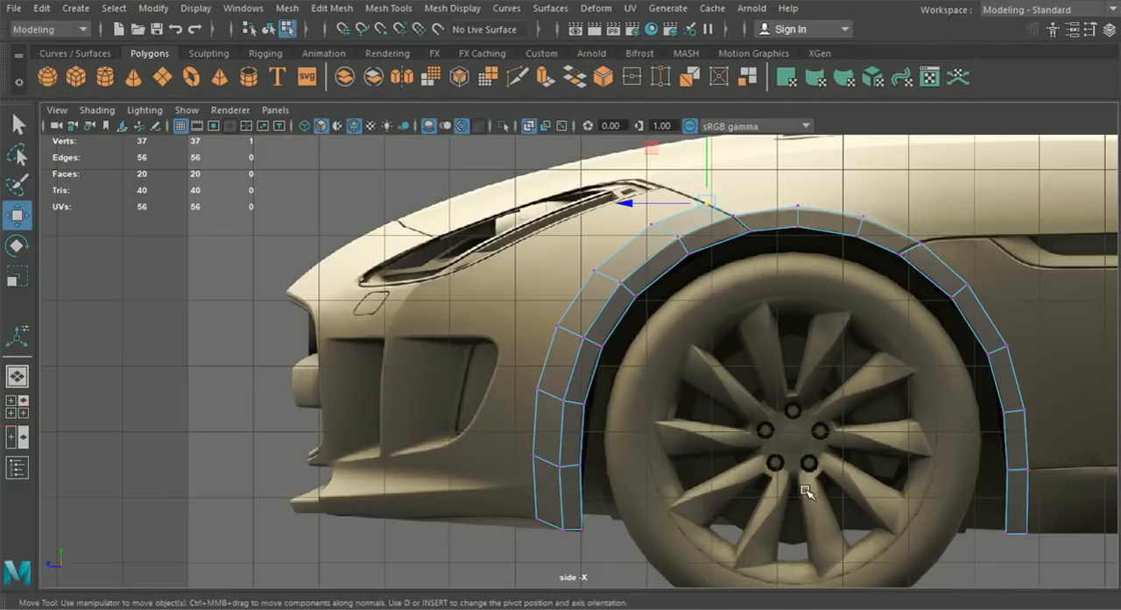
scroll(644, 418, up, 2)
scroll(578, 445, up, 3)
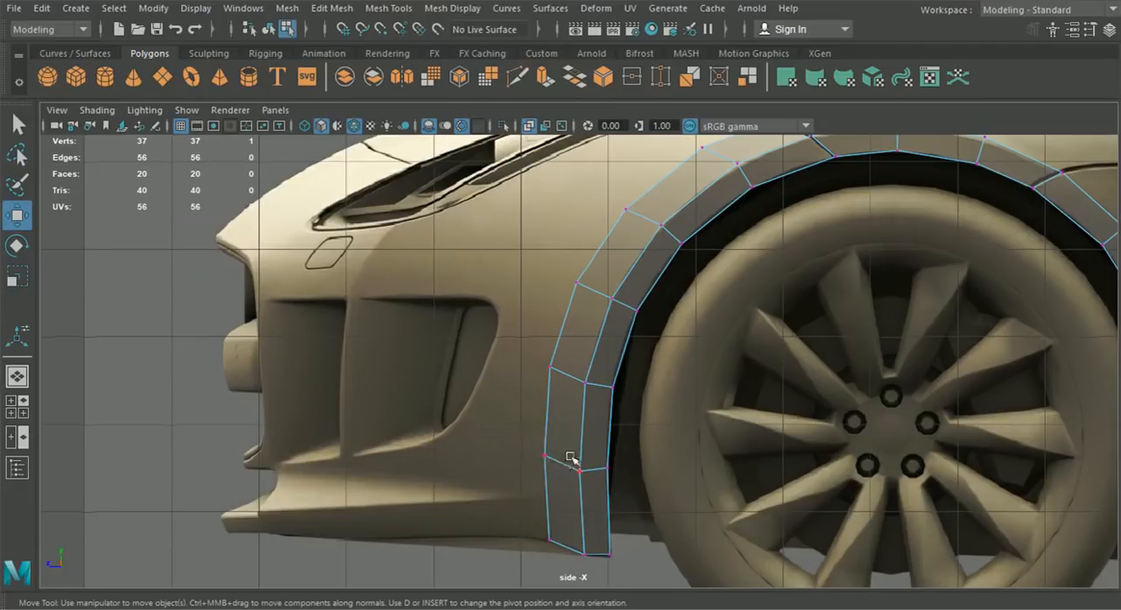
drag(623, 488, 622, 485)
drag(593, 436, 594, 425)
click(580, 458)
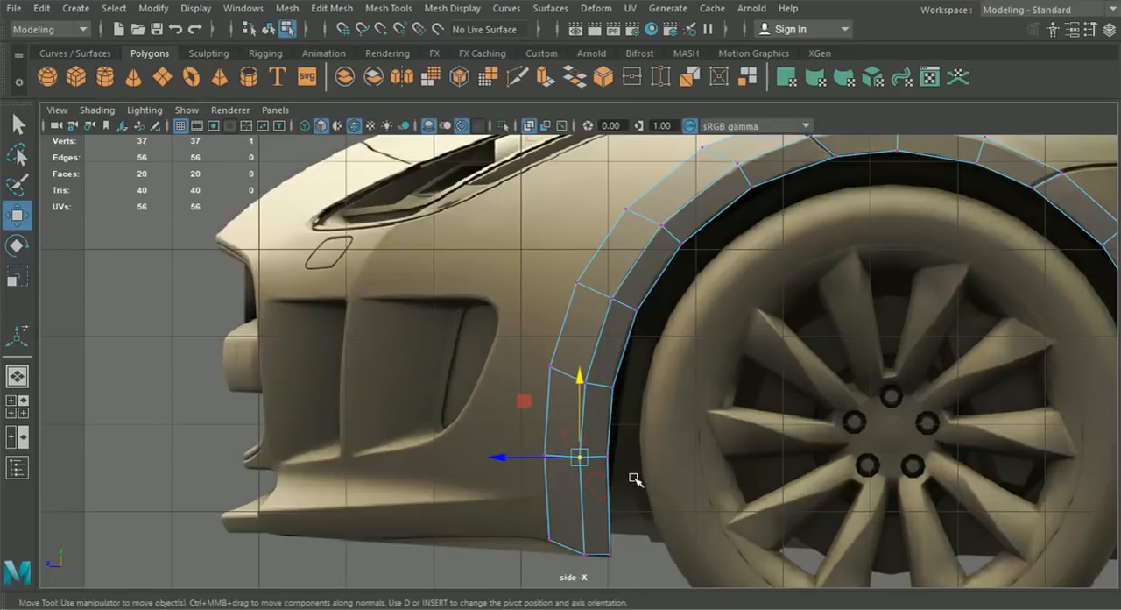
- Select the three vertices of the leveled cross row and move them sideways in the front view to about X 7.046
drag(635, 480, 516, 441)
click(17, 377)
alt+drag(643, 441, 686, 408)
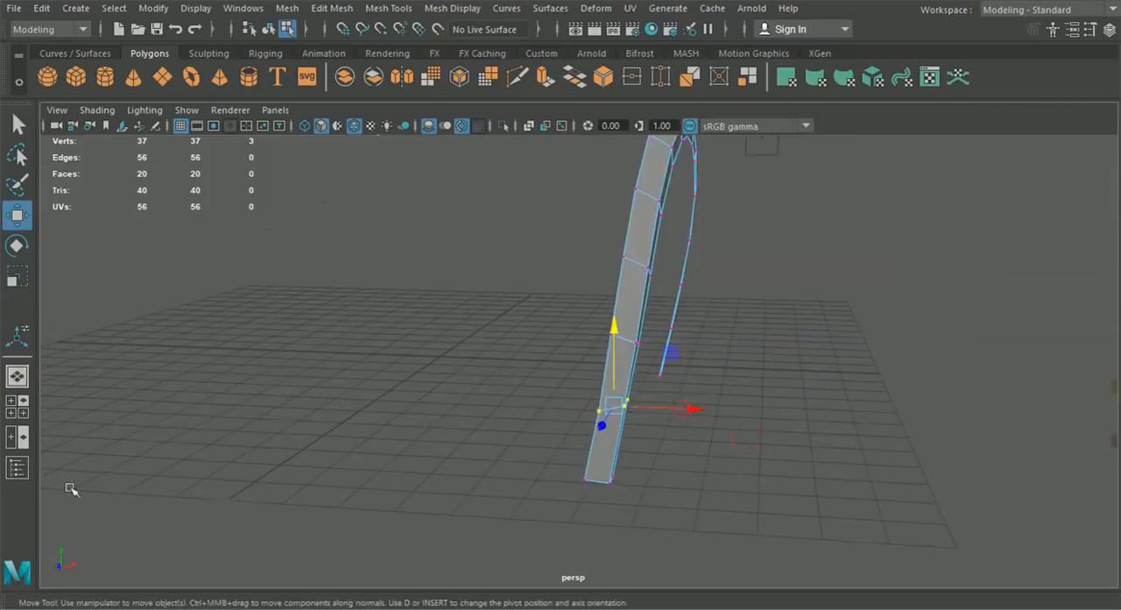
click(16, 406)
scroll(361, 421, down, 2)
alt+middle_drag(418, 516, 445, 408)
scroll(458, 413, down, 6)
alt+middle_drag(453, 482, 493, 401)
scroll(445, 445, up, 5)
scroll(431, 499, up, 4)
mouse_move(493, 465)
mouse_down()
mouse_move(480, 473)
mouse_move(494, 473)
mouse_up()
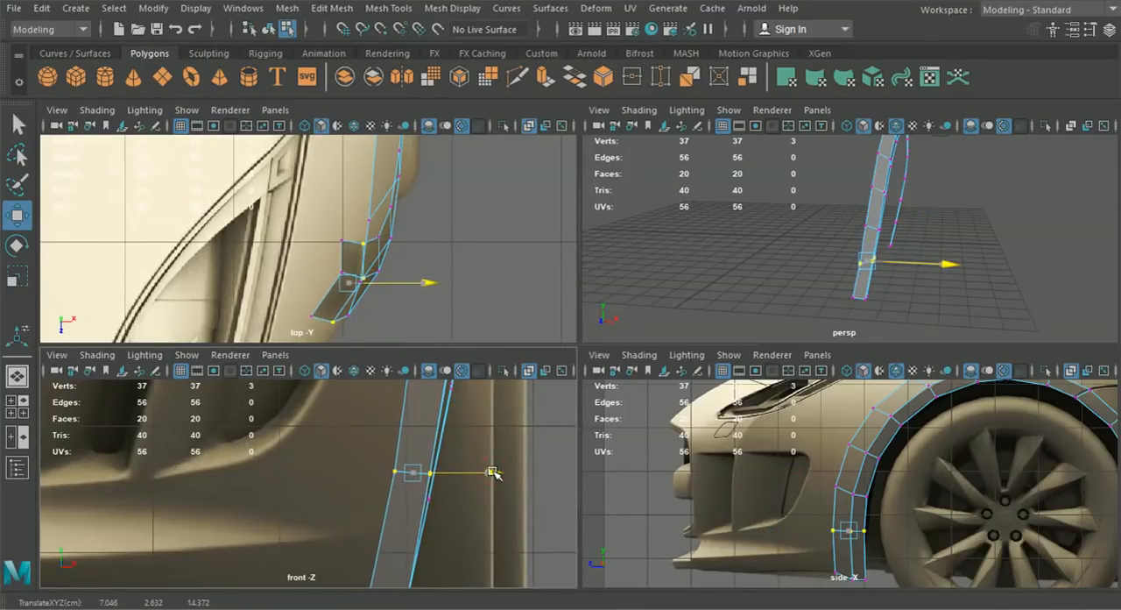
alt+drag(727, 267, 752, 258)
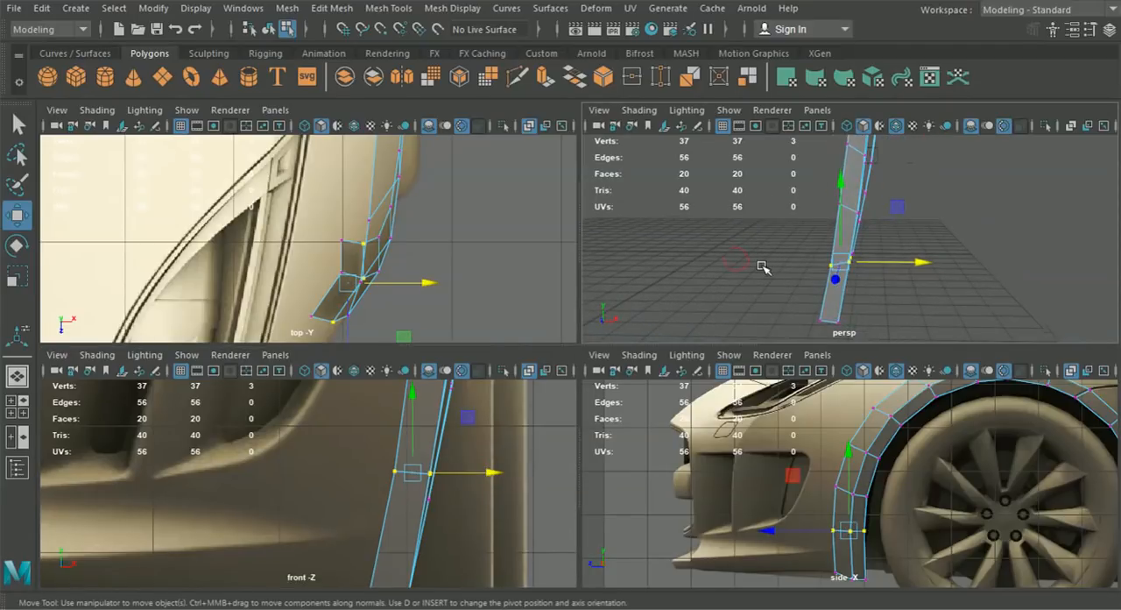
- Insert an edge loop across the lowest front segment of the arch strip
right_drag(879, 431, 873, 79)
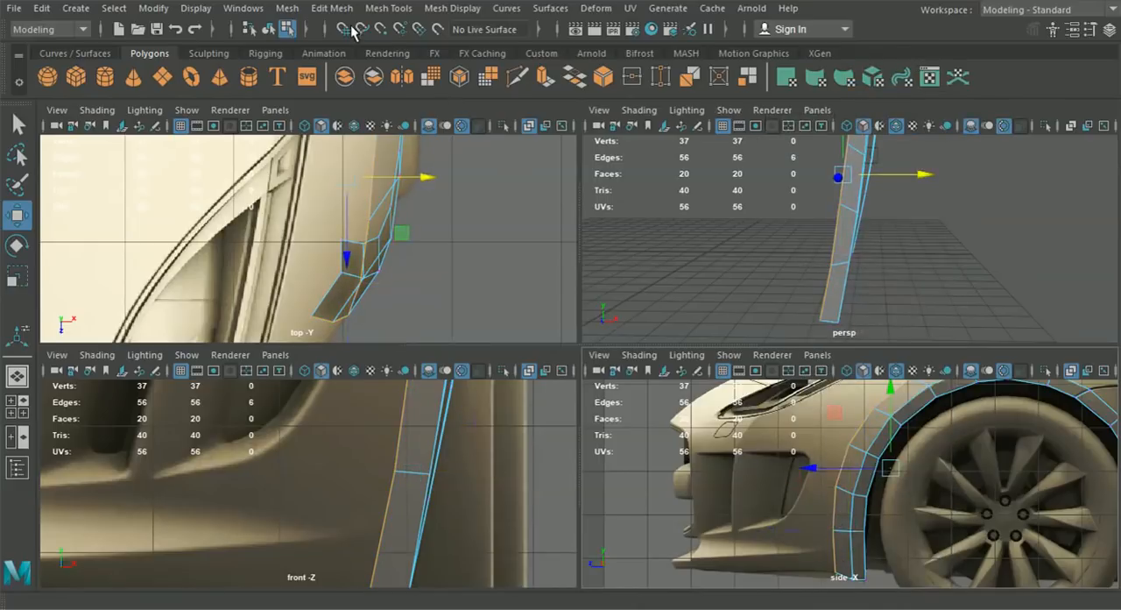
click(332, 8)
mouse_move(388, 8)
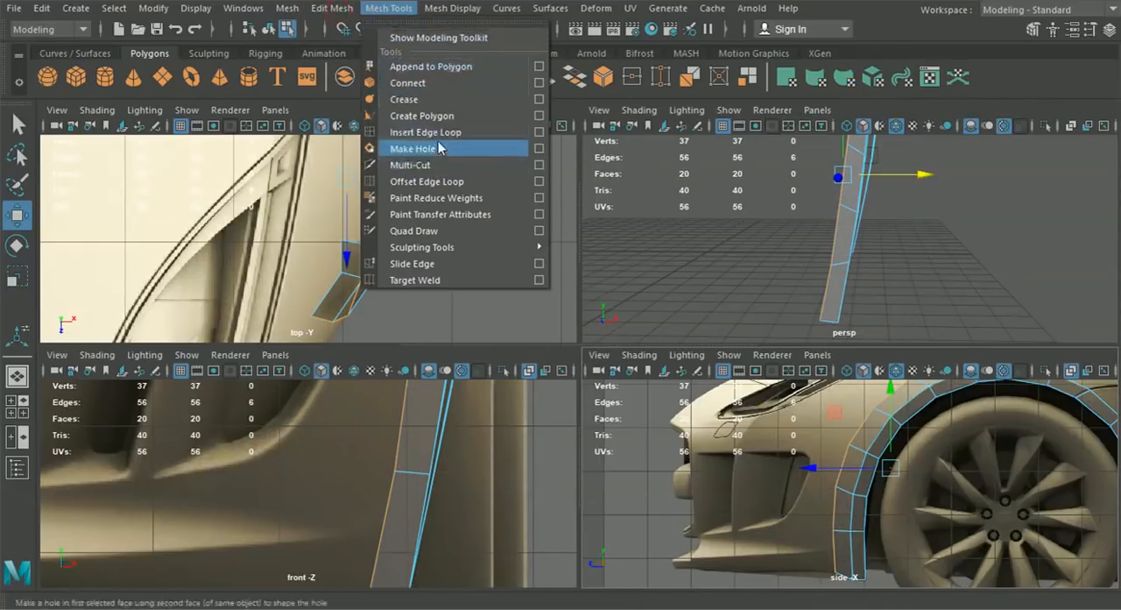
click(429, 132)
key(space)
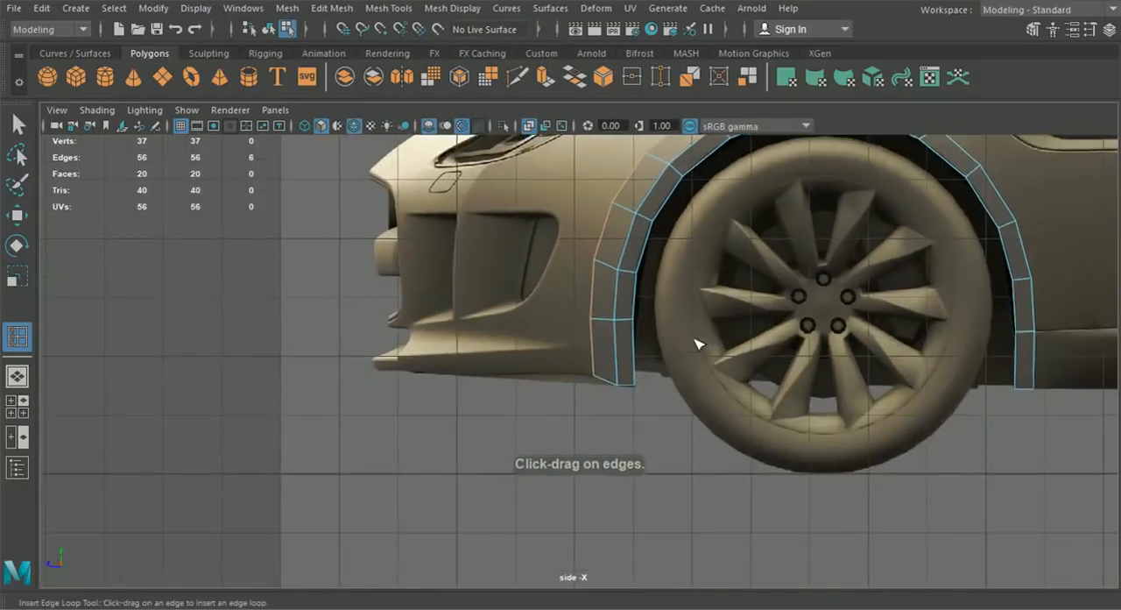
scroll(698, 344, up, 4)
click(645, 340)
click(16, 216)
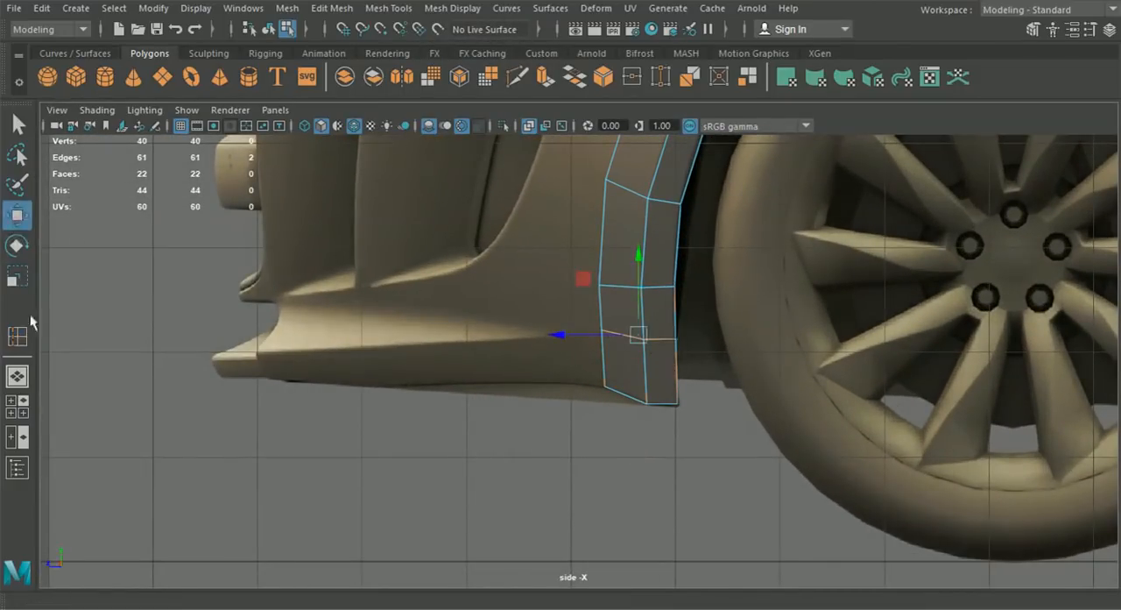
- Move the inserted edge loop to about X 6.957 in the front view and about Z 14.365 in the side view
click(22, 409)
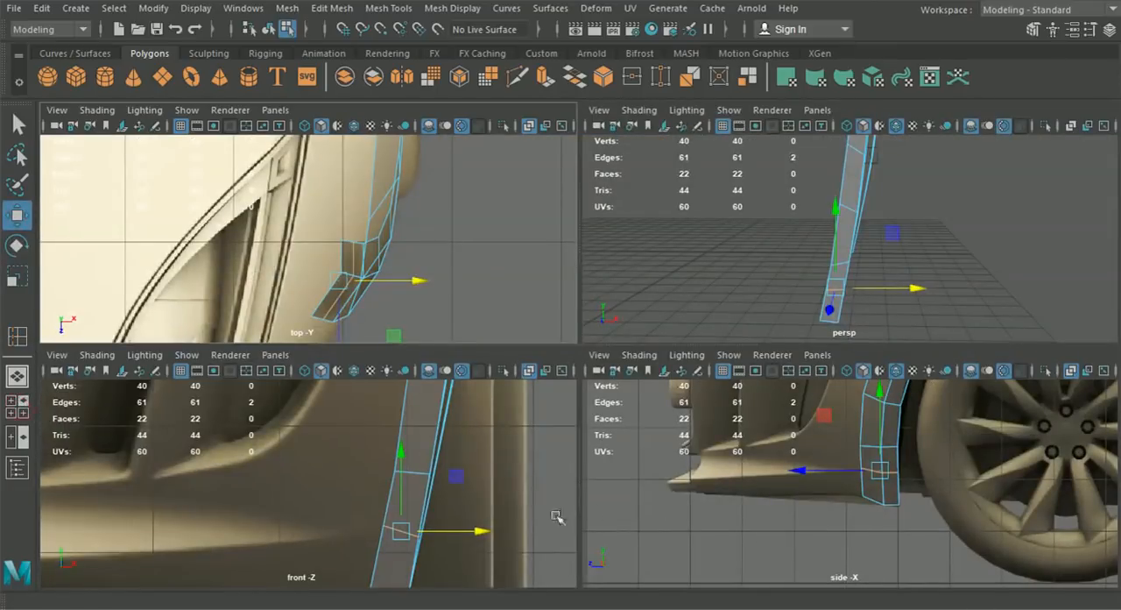
alt+middle_drag(557, 516, 579, 458)
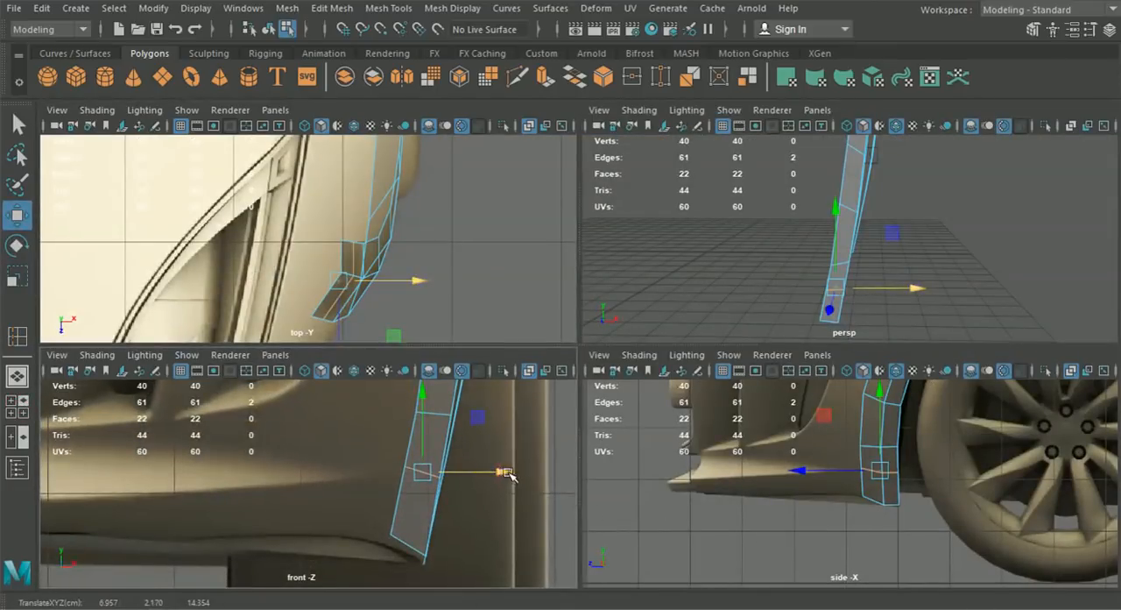
drag(505, 475, 504, 478)
scroll(866, 487, up, 5)
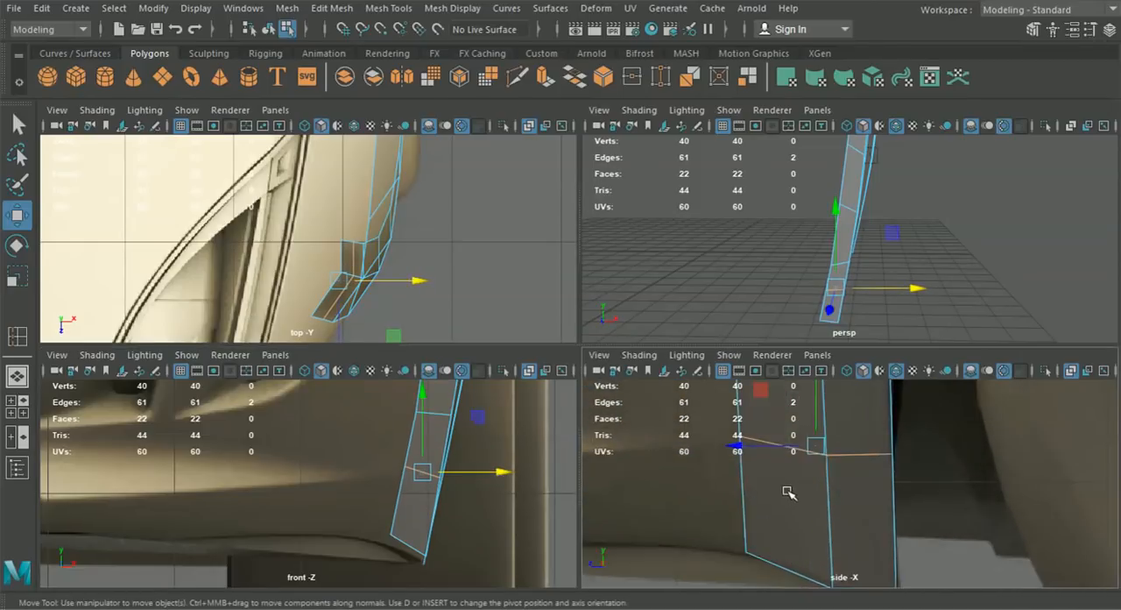
click(735, 443)
drag(735, 443, 733, 445)
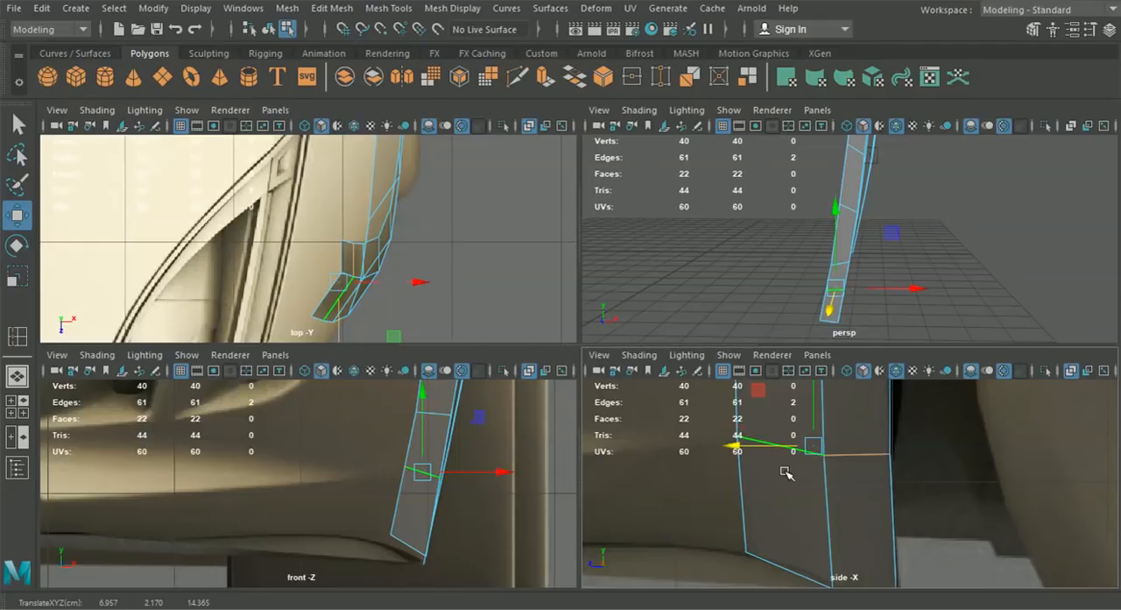
- Extrude the strip's lowest front edge and pull it forward along the world axis towards the bumper's lower lip
alt+middle_drag(779, 490, 796, 493)
right_drag(795, 495, 795, 433)
click(754, 481)
scroll(754, 481, down, 4)
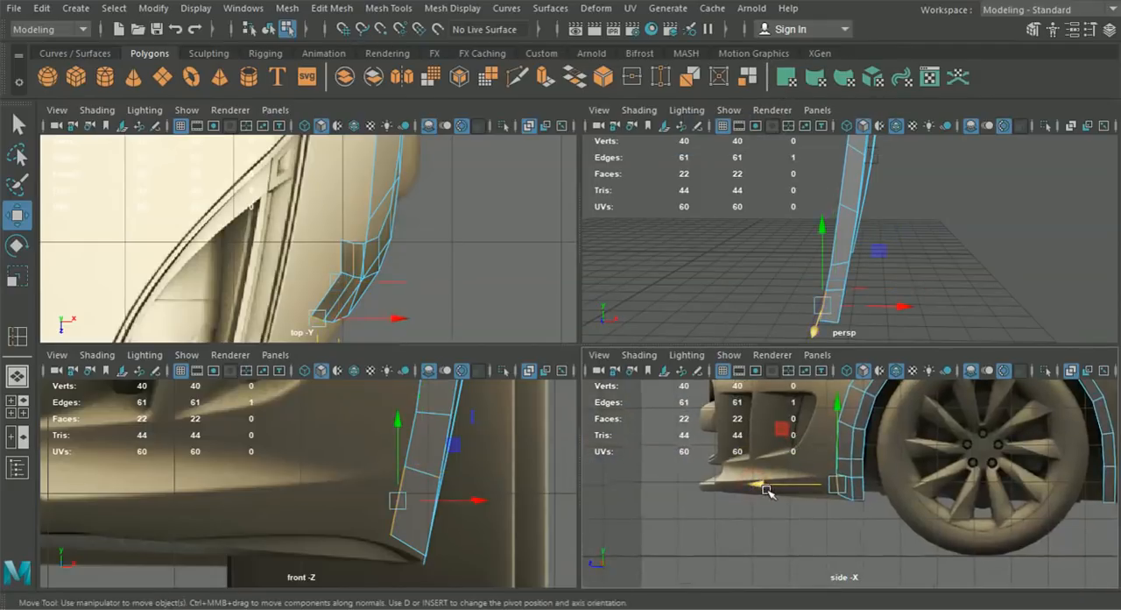
key(space)
key(ctrl+e)
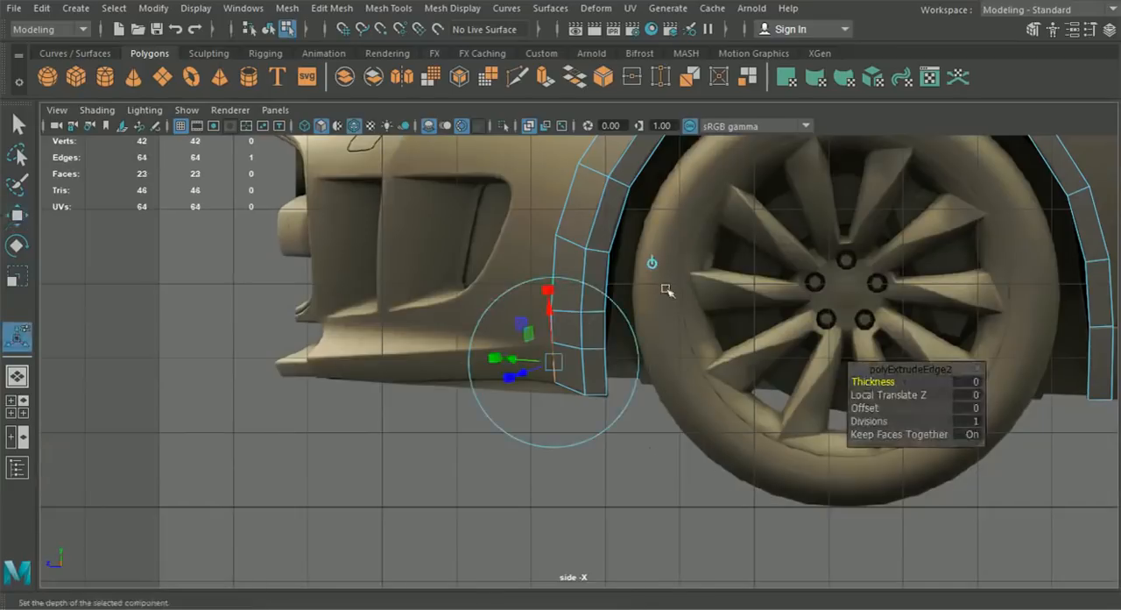
click(653, 262)
drag(499, 362, 254, 364)
- Fit the extruded face's front end to the lower lip in the side view by lowering its upper vertex and adjusting the lower one
right_drag(511, 357, 435, 128)
alt+middle_drag(331, 324, 416, 335)
click(19, 217)
alt+middle_drag(238, 327, 371, 335)
scroll(503, 341, up, 5)
click(451, 361)
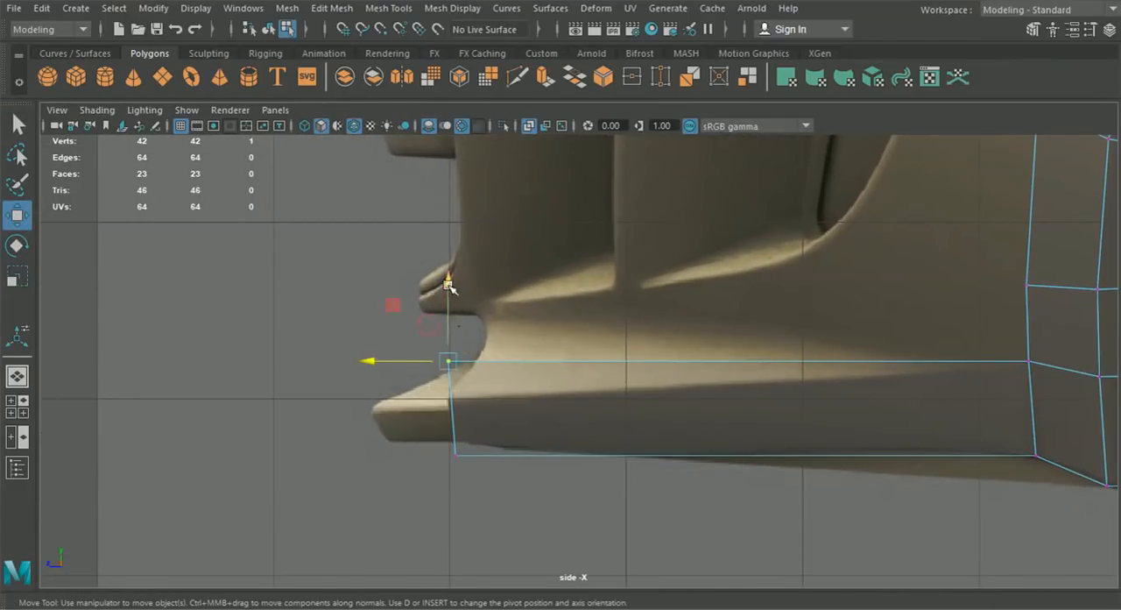
drag(453, 297, 455, 334)
drag(506, 492, 451, 407)
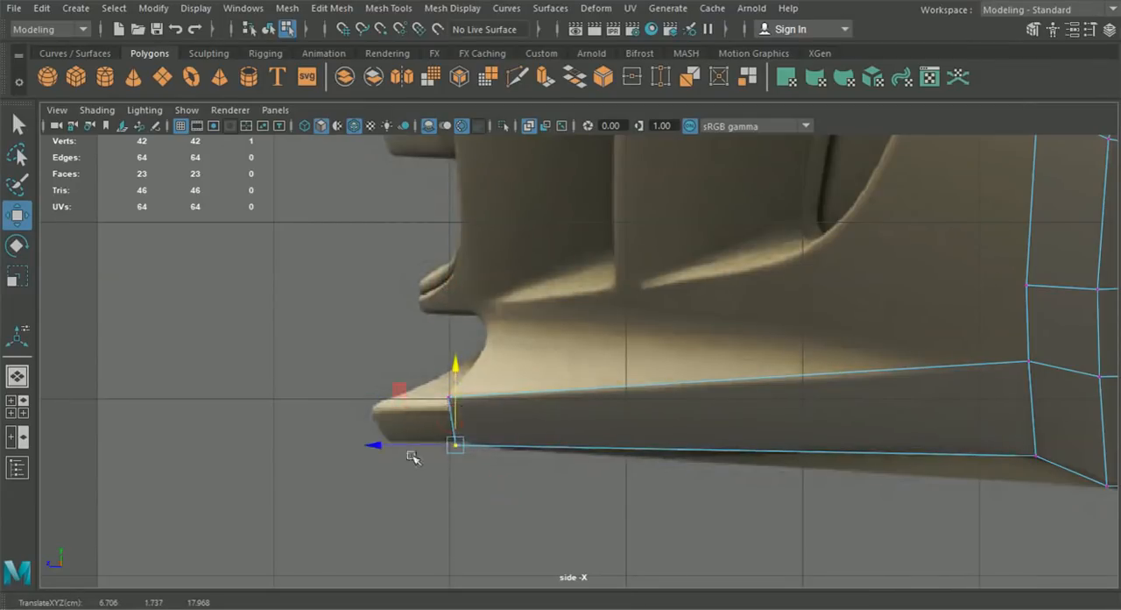
shift+click(450, 399)
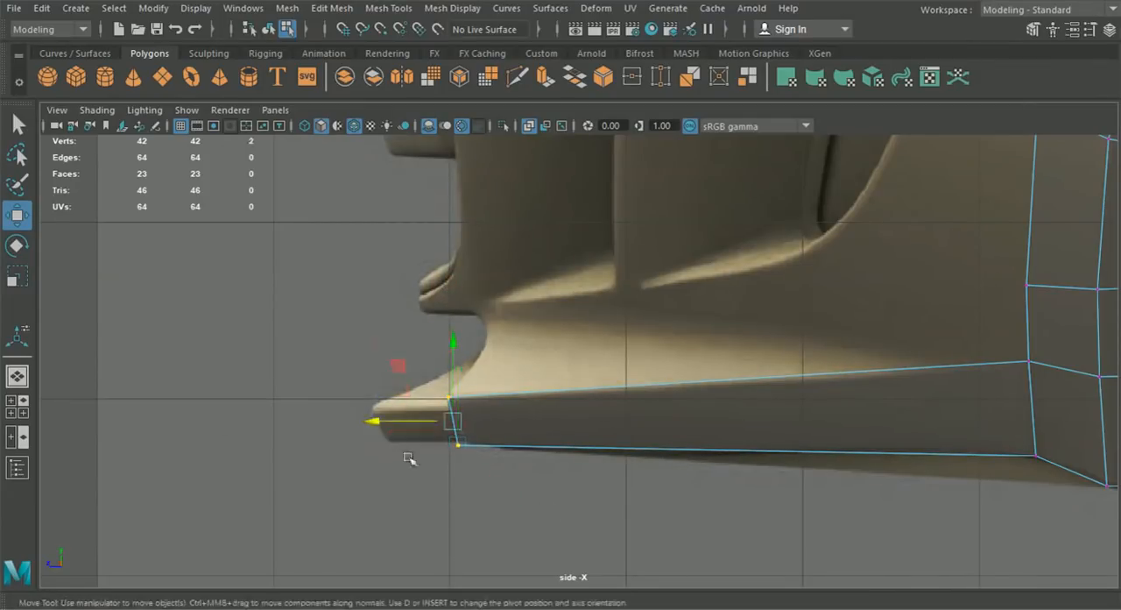
- Move the extruded face's two end vertices inward in the front view to the intake corner, about X 3.949 and X 3.933
click(16, 407)
drag(511, 492, 158, 505)
alt+middle_drag(231, 501, 417, 491)
scroll(297, 485, up, 3)
click(256, 469)
drag(255, 469, 243, 482)
alt+middle_drag(293, 492, 312, 485)
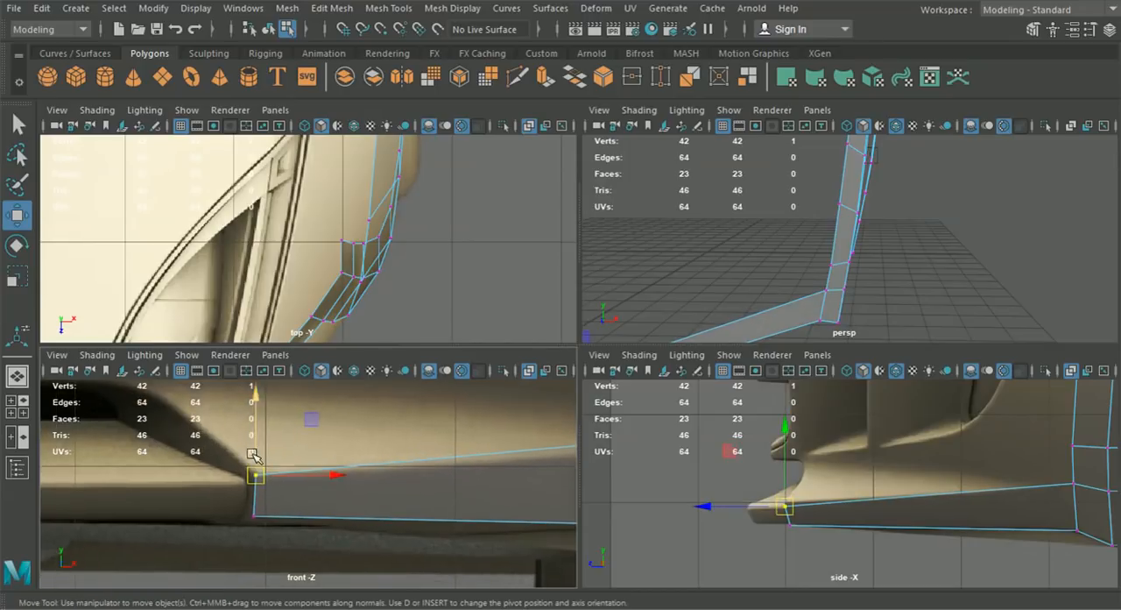
drag(254, 450, 259, 449)
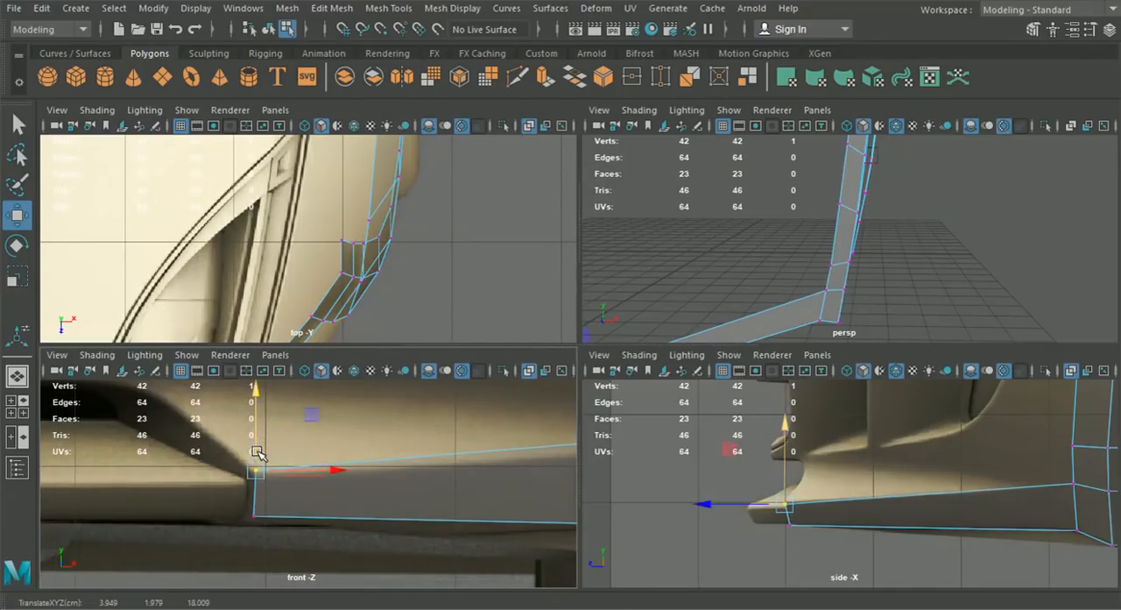
alt+middle_drag(285, 487, 183, 456)
mouse_move(175, 496)
mouse_down()
mouse_move(145, 476)
mouse_move(155, 490)
mouse_up()
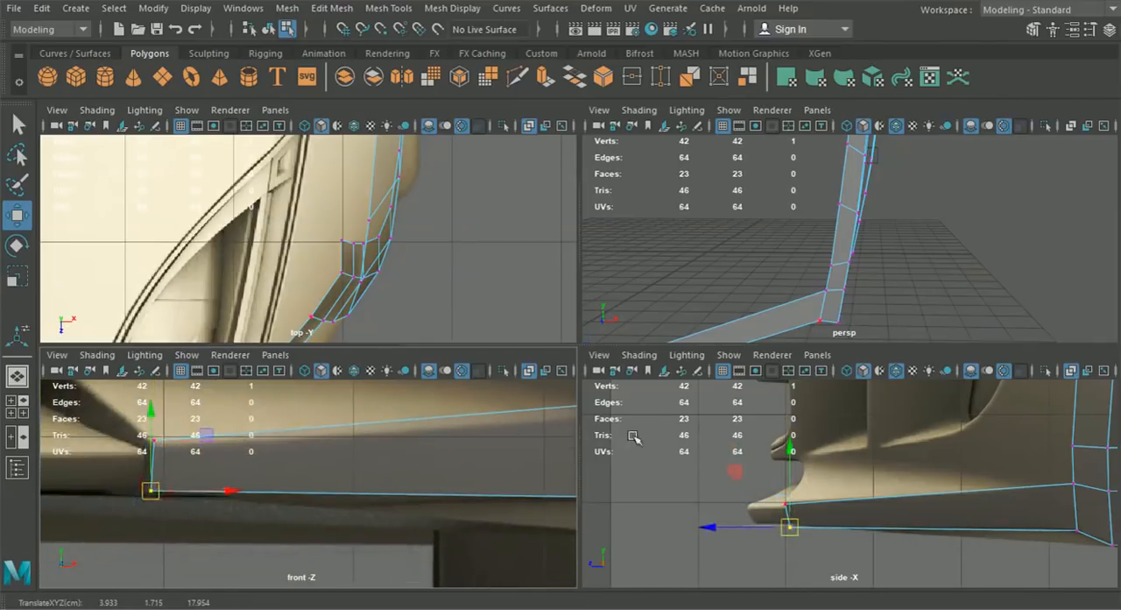
- Check the new lower bumper face against the front reference
scroll(741, 262, down, 5)
alt+drag(742, 264, 753, 328)
key(space)
scroll(461, 478, down, 5)
alt+middle_drag(645, 375, 545, 424)
alt+drag(571, 418, 563, 402)
scroll(564, 402, up, 2)
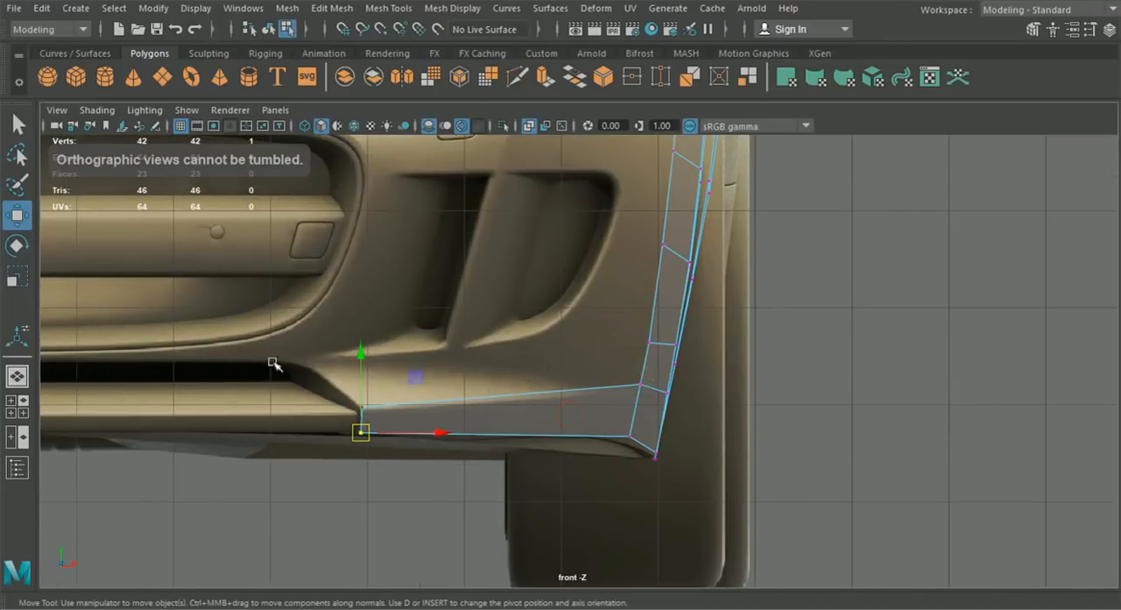
- Extrude the strip's front edge directly above the lower bumper face and pull it forward
click(18, 377)
alt+drag(534, 425, 507, 404)
right_drag(506, 402, 503, 77)
click(484, 407)
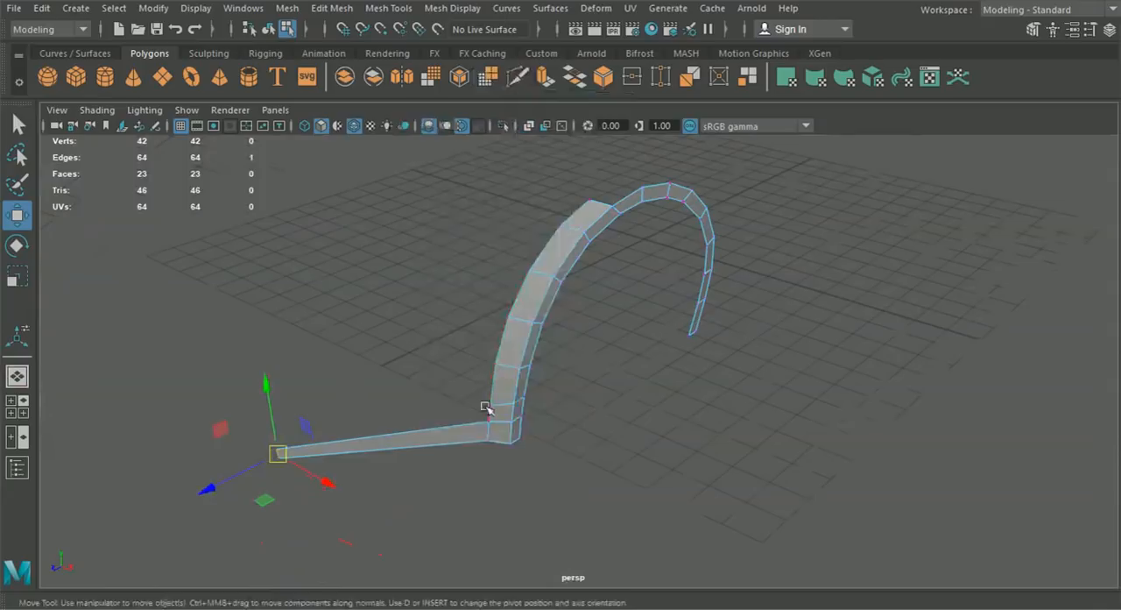
alt+drag(488, 412, 418, 455)
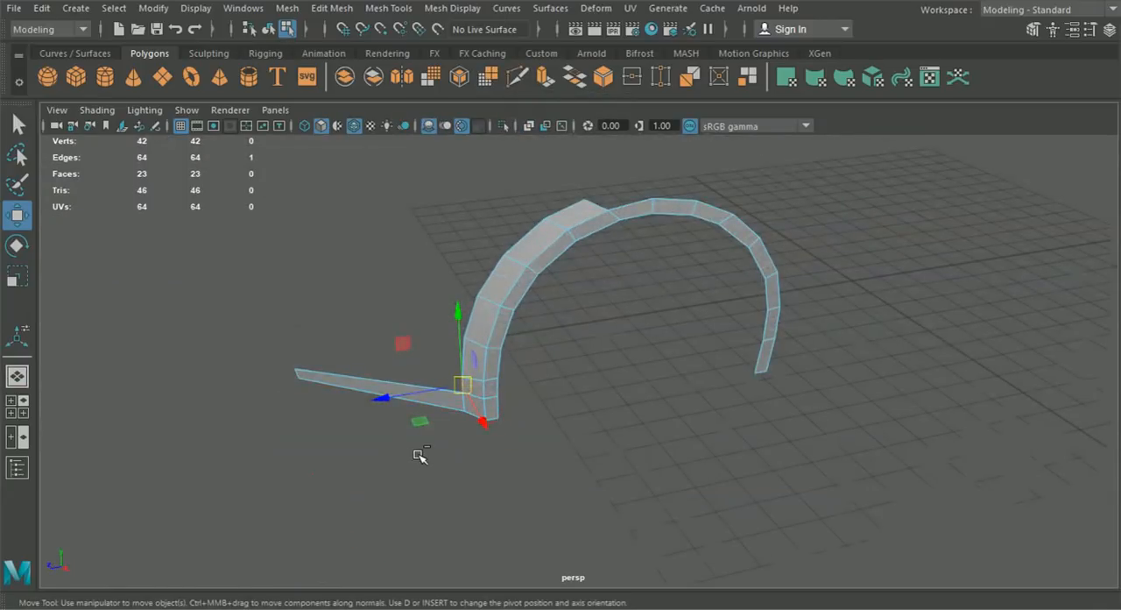
key(ctrl+e)
drag(417, 381, 290, 378)
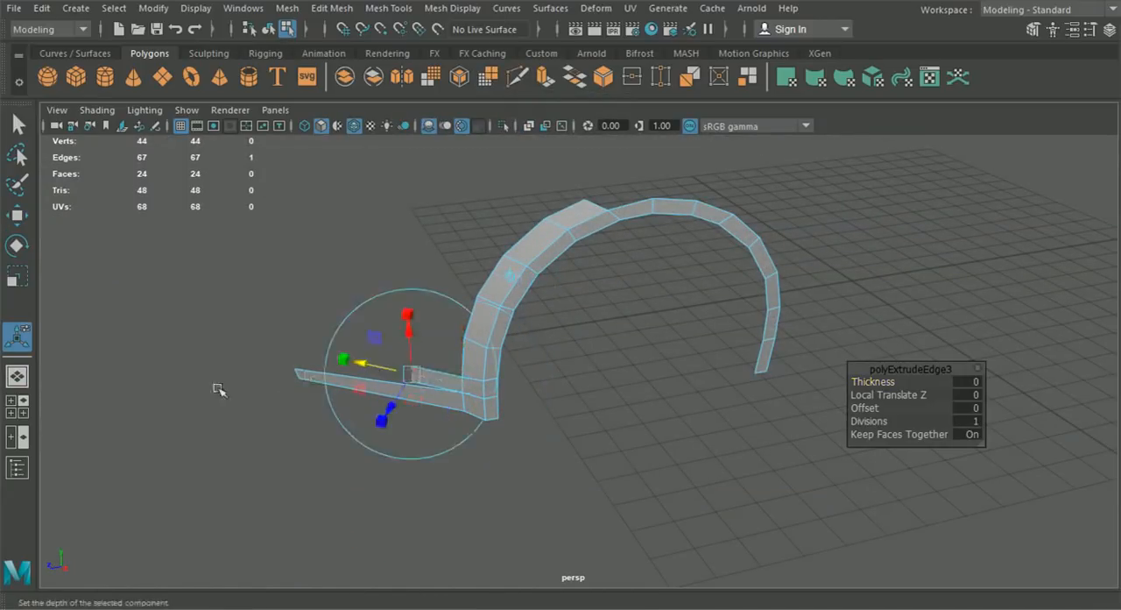
- Move the upper extruded face's two end vertices inward in the front view to the lower intake's corner, the lower one to about X 3.546
click(25, 409)
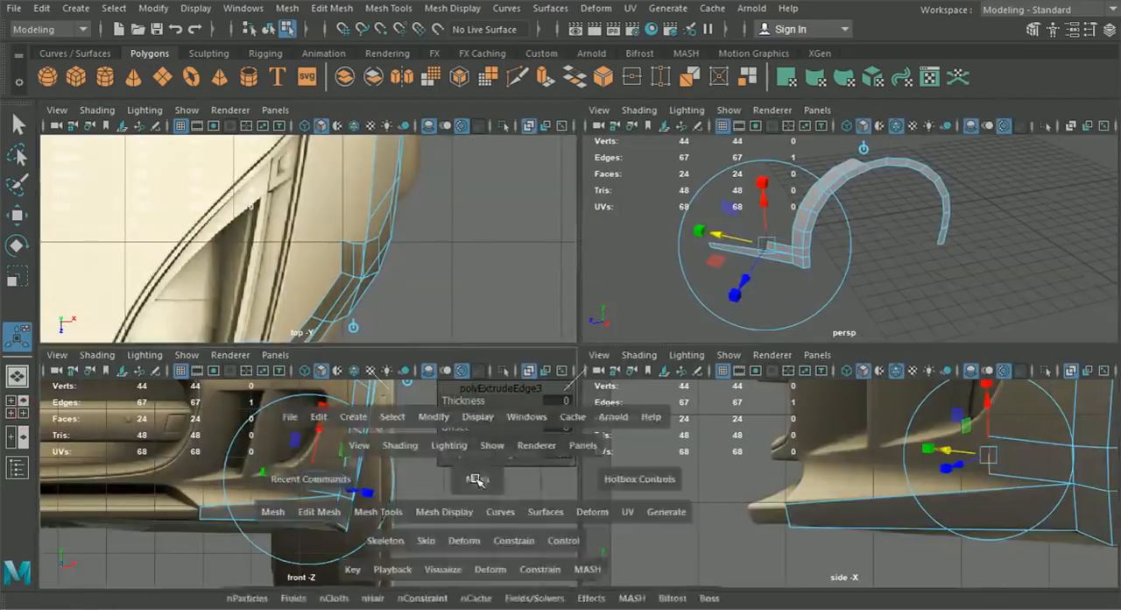
key(space)
right_drag(656, 352, 580, 123)
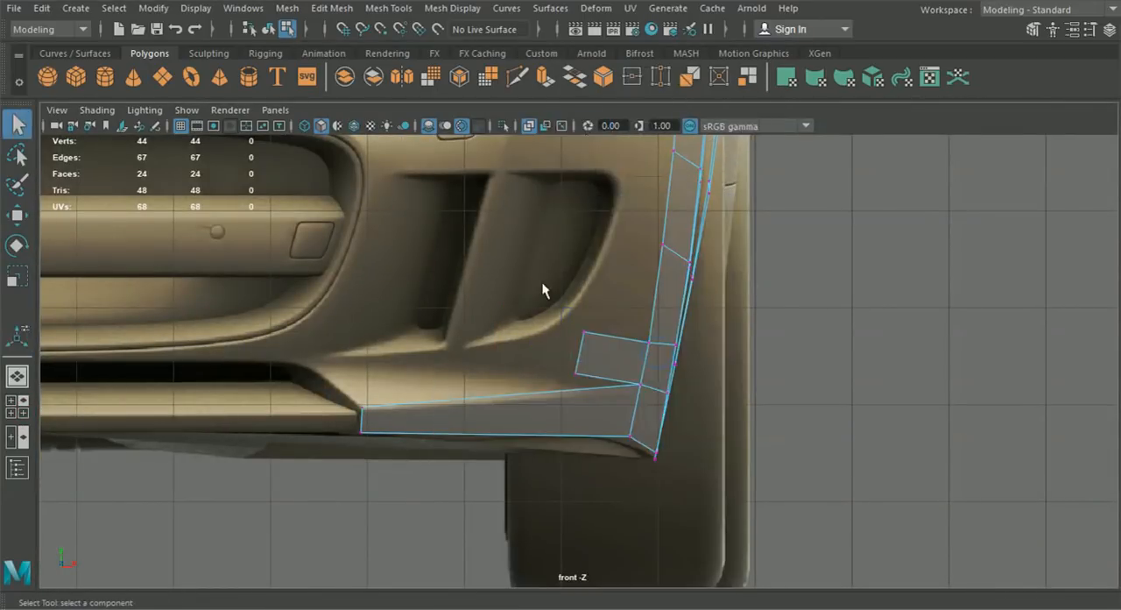
key(w)
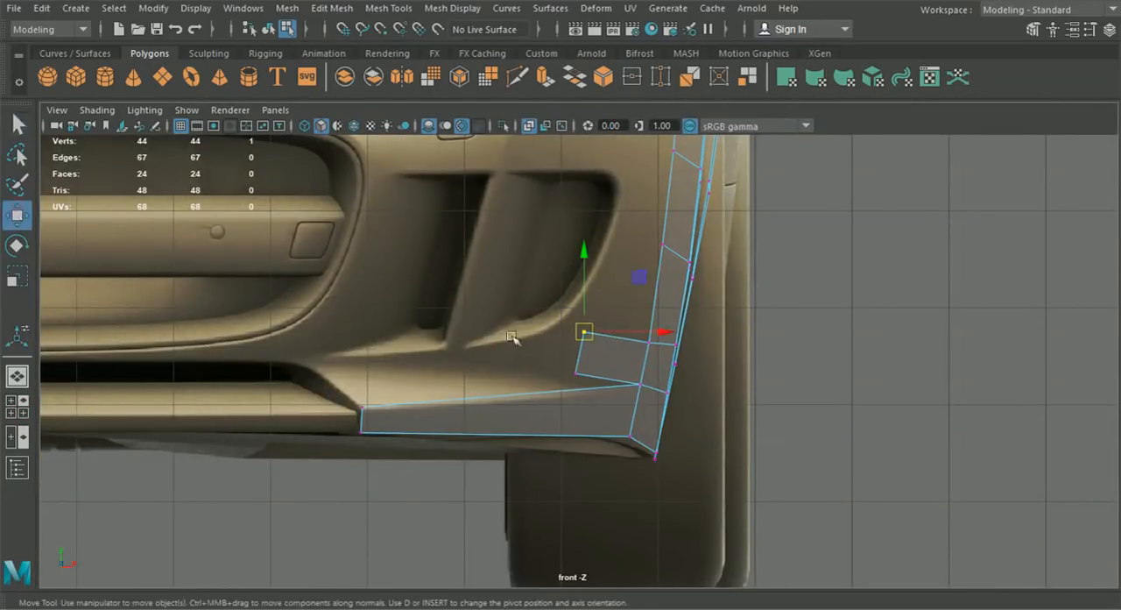
drag(583, 333, 300, 361)
click(575, 374)
drag(575, 373, 321, 371)
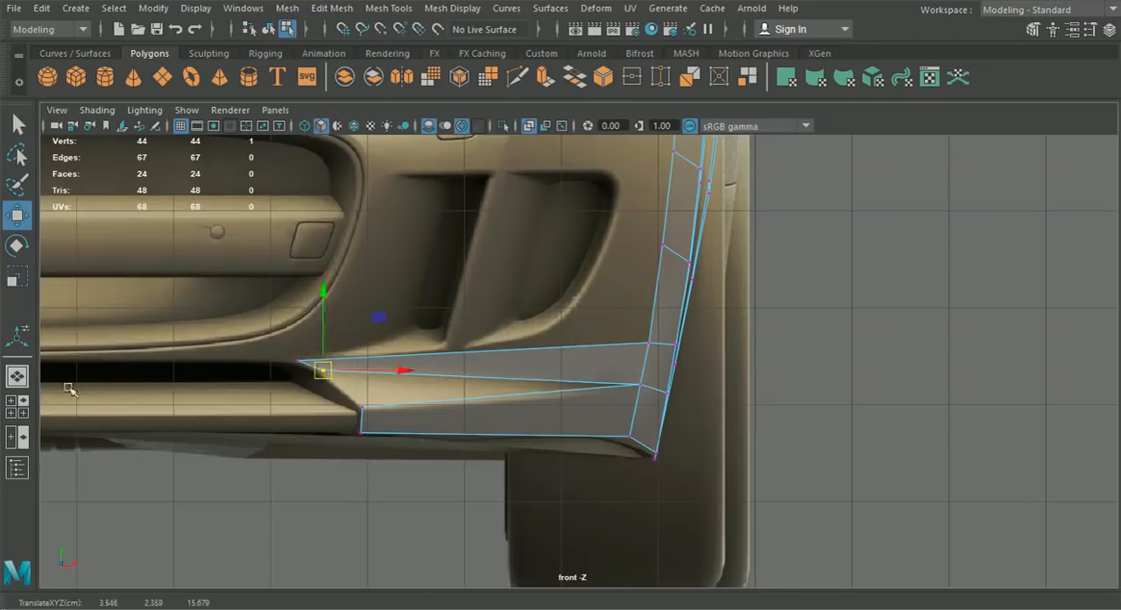
- Move the upper face's two end vertices forward in the side view to the bumper profile, at about Z 17.789
click(17, 406)
drag(710, 192, 777, 243)
drag(914, 468, 728, 466)
key(space)
scroll(614, 464, up, 3)
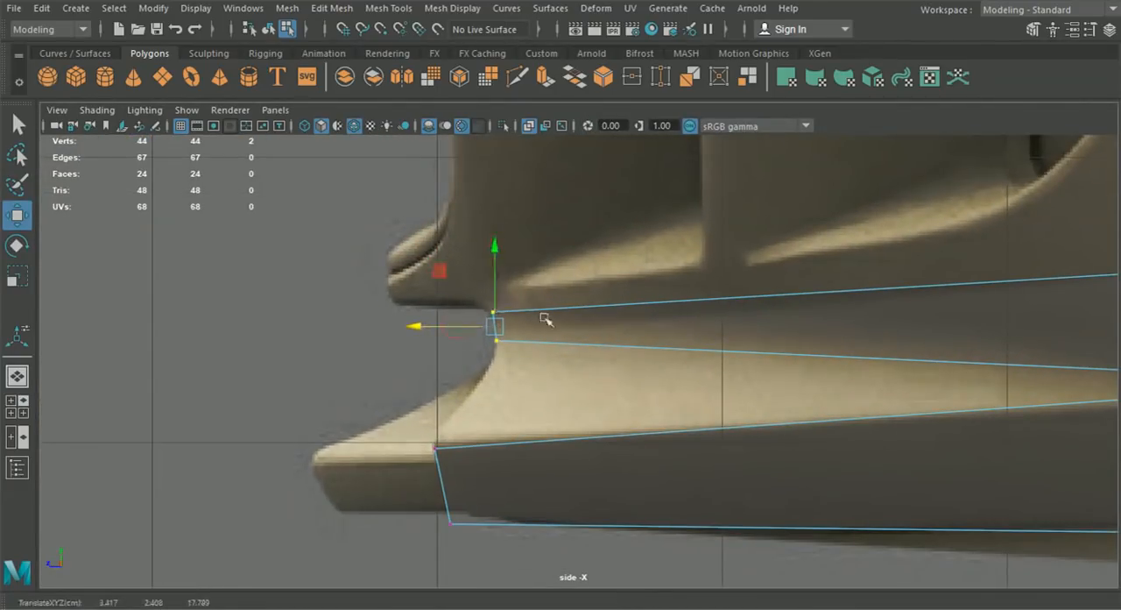
scroll(545, 320, down, 5)
scroll(741, 358, up, 2)
scroll(722, 363, up, 2)
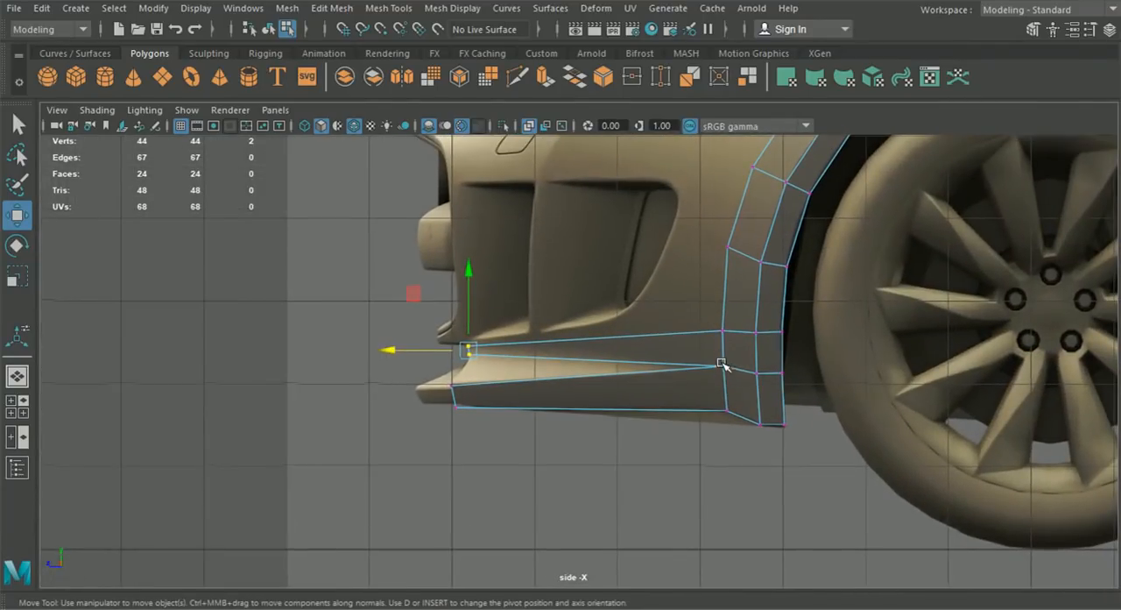
- Raise the three-vertex row behind the upper bumper face to about Y 2.910 and shift it outward to about X 7.098
alt+middle_drag(723, 363, 727, 380)
drag(804, 370, 763, 300)
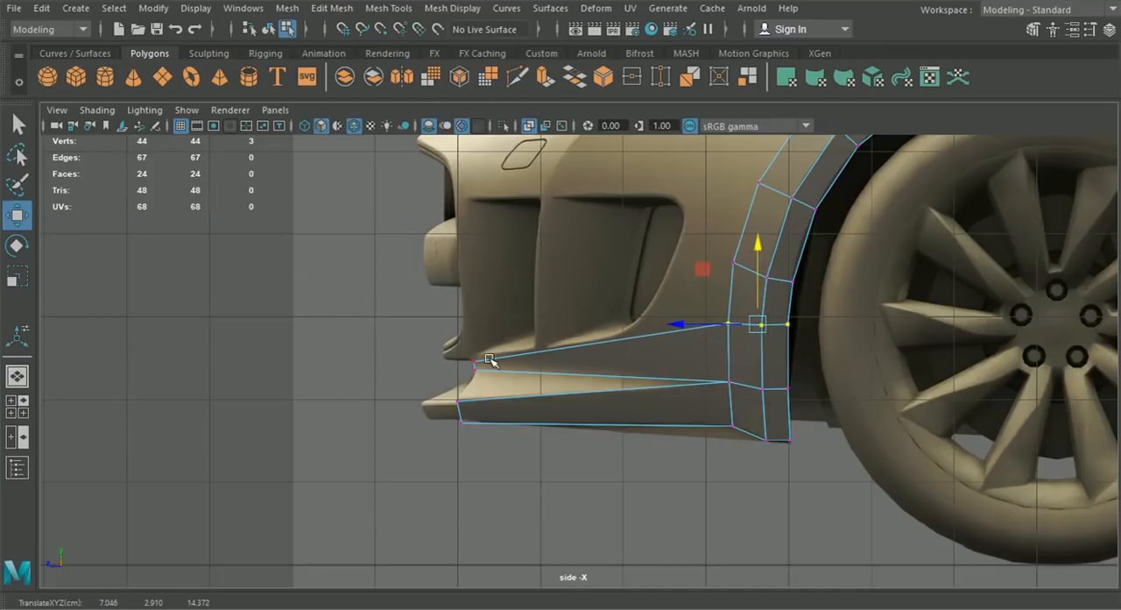
click(20, 417)
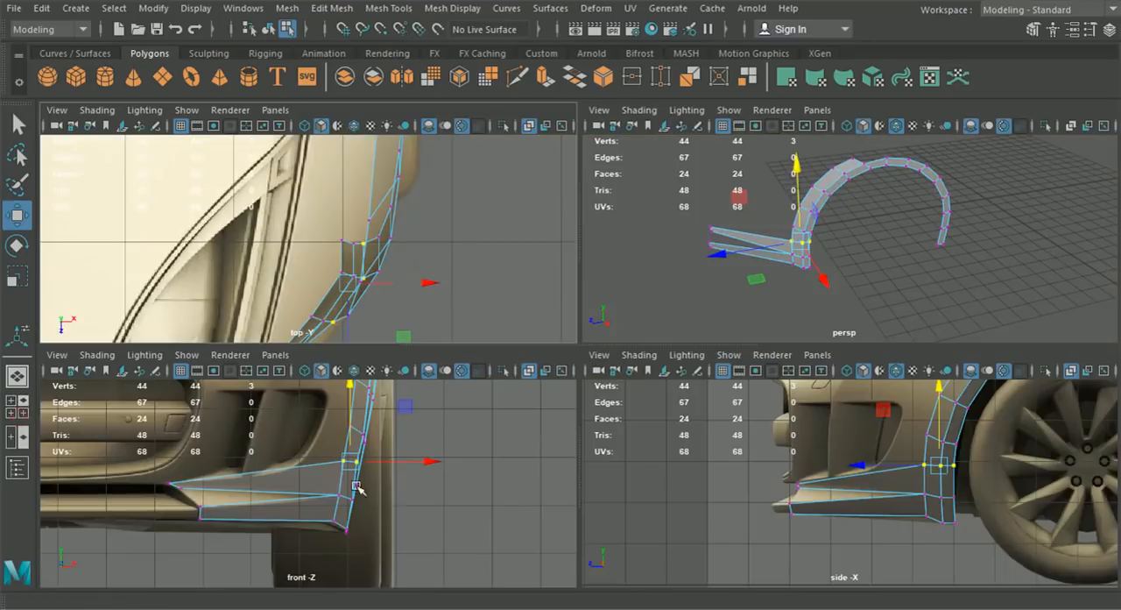
key(space)
alt+right_drag(538, 457, 712, 368)
drag(711, 367, 718, 368)
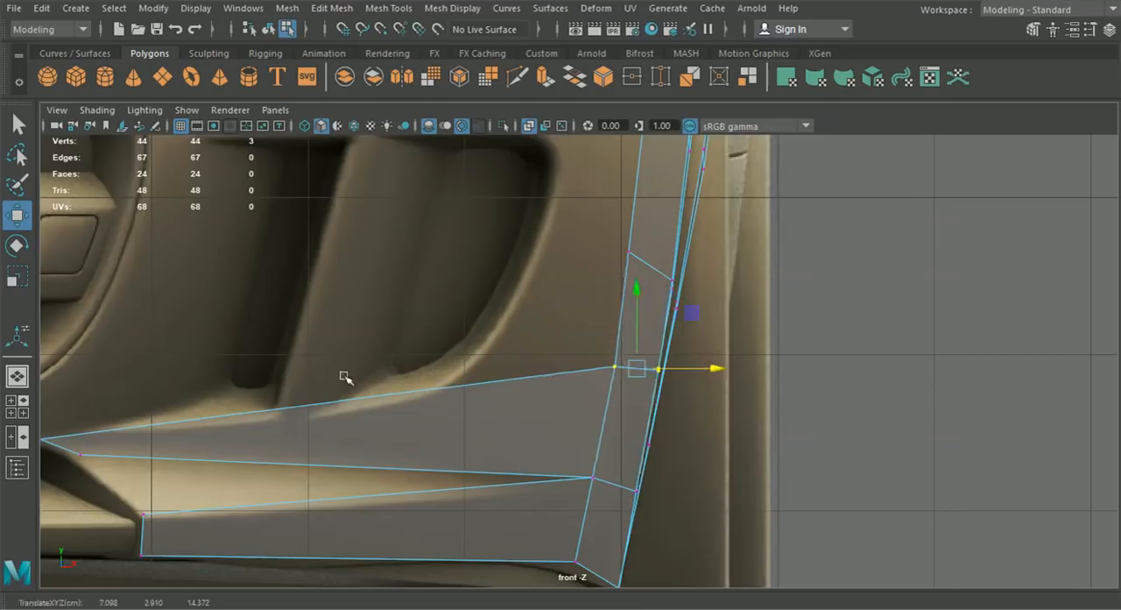
- Raise the next vertex row up the arch strip in the side view, then lower its front vertex to about Y 3.700
click(17, 407)
key(space)
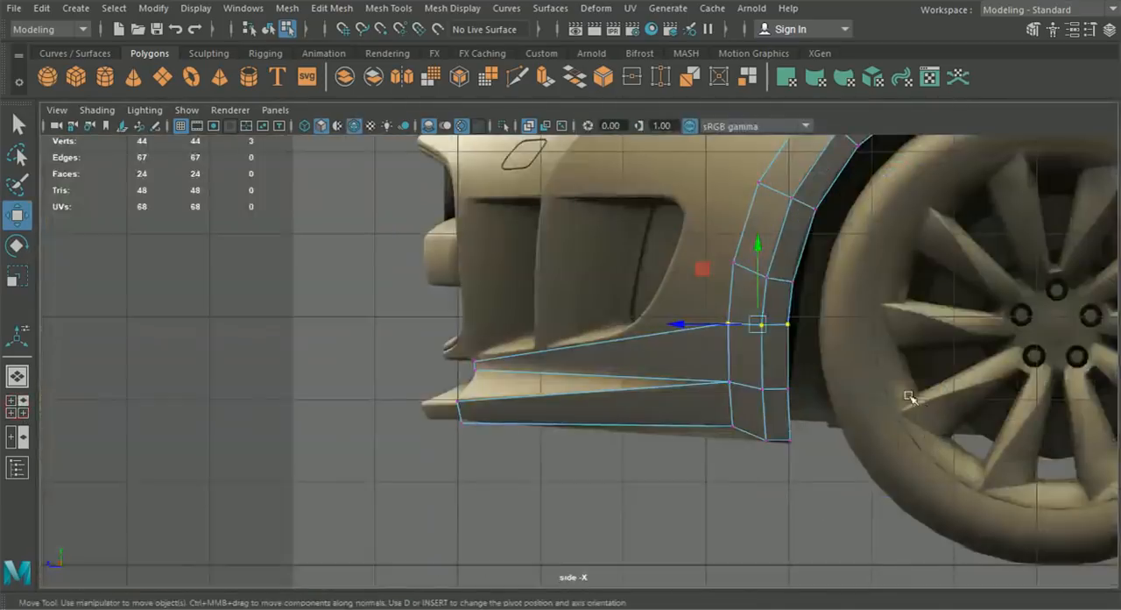
alt+middle_drag(851, 405, 651, 483)
alt+right_drag(650, 482, 714, 451)
drag(488, 295, 635, 375)
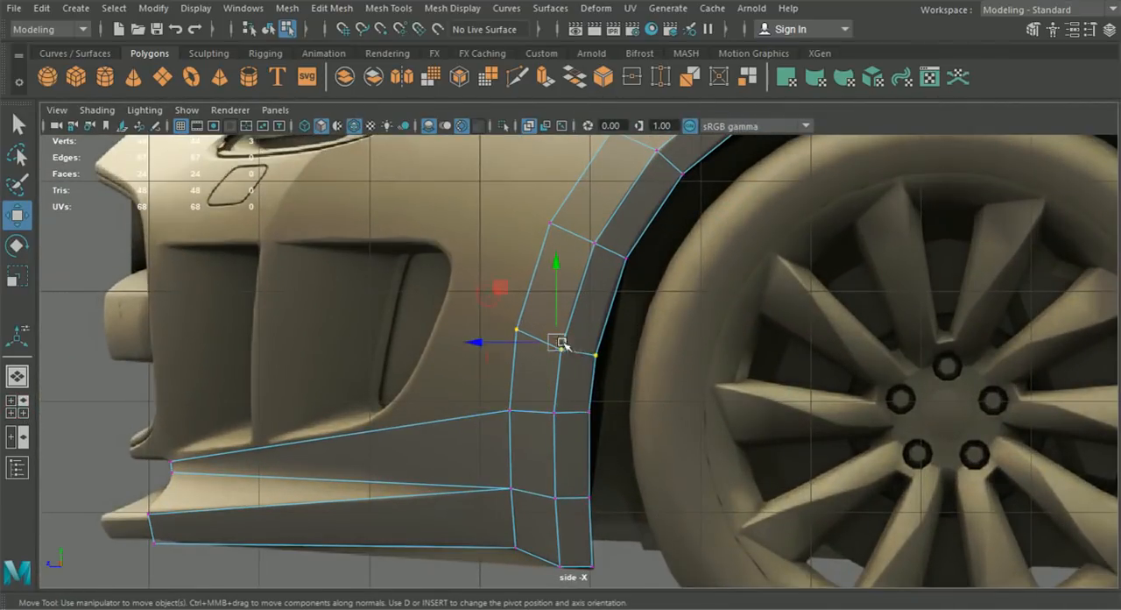
drag(557, 340, 558, 325)
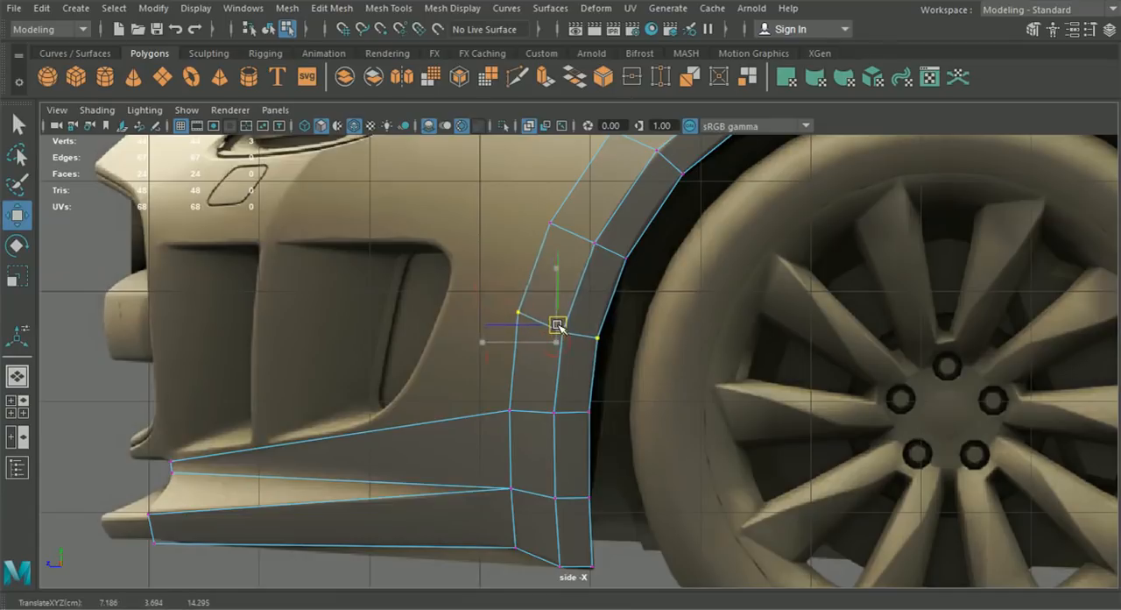
alt+middle_drag(535, 376, 542, 386)
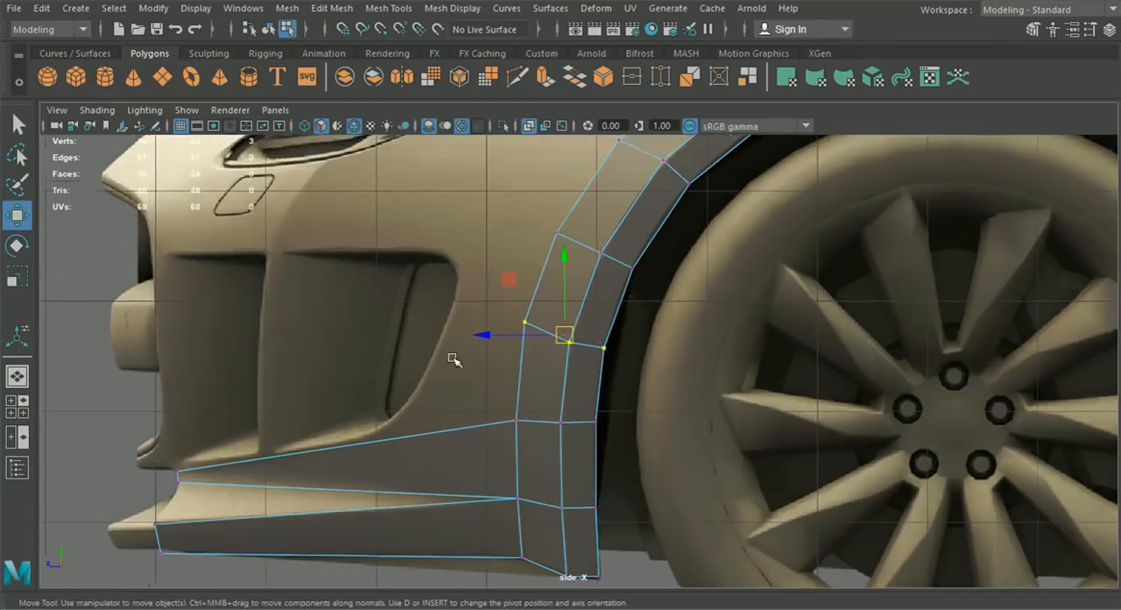
click(524, 321)
drag(523, 322, 523, 339)
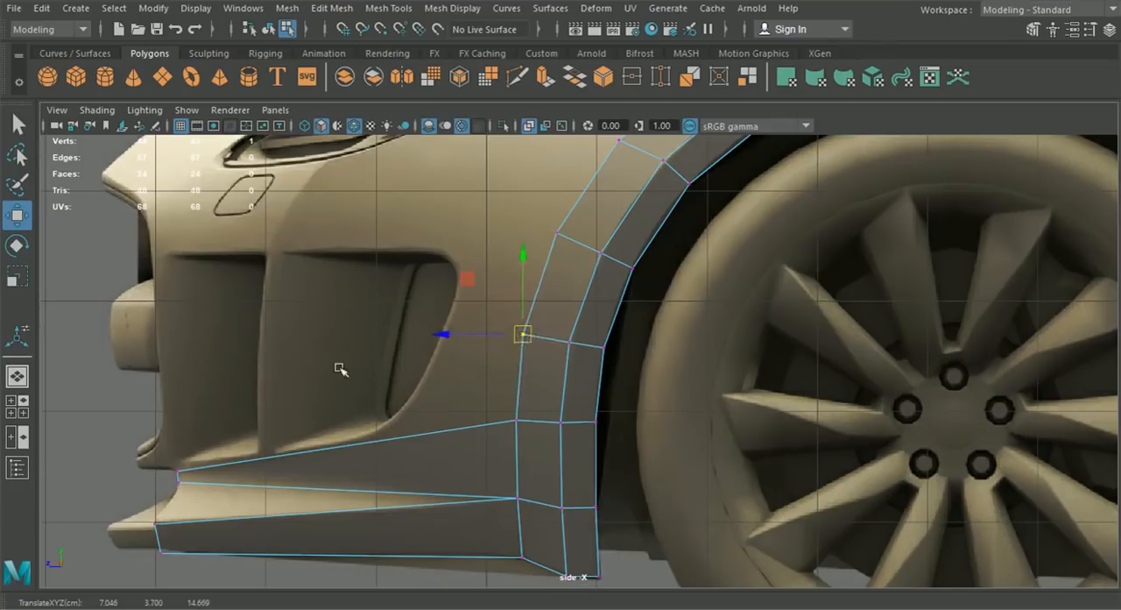
- Shift that three-vertex row outward in the front view to about X 7.214
click(17, 406)
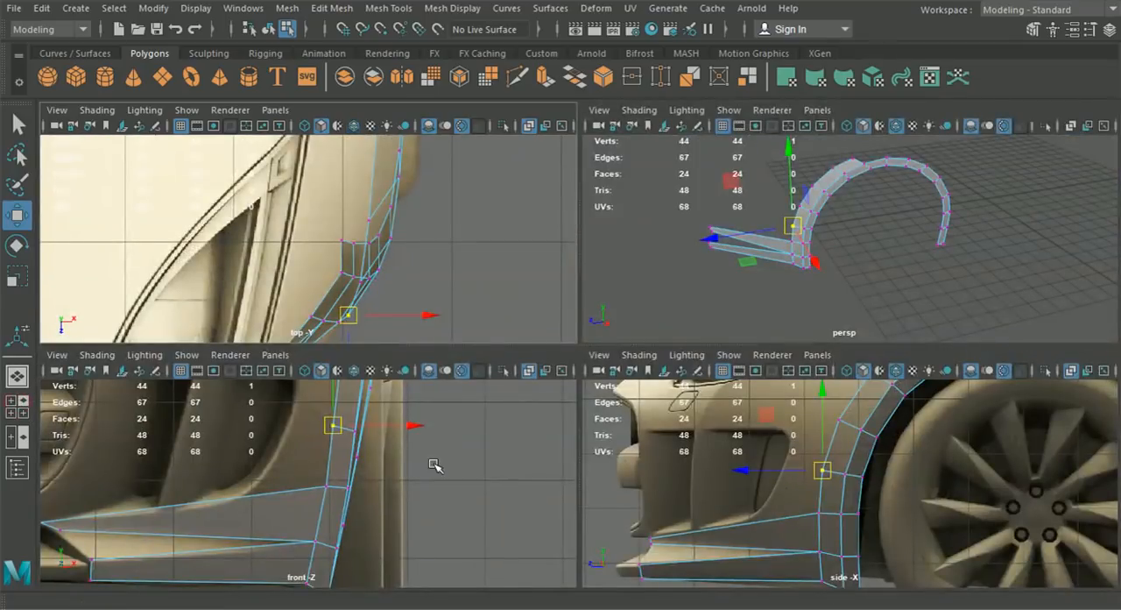
drag(808, 489, 881, 463)
scroll(421, 446, up, 4)
alt+middle_drag(420, 448, 422, 512)
drag(444, 470, 448, 474)
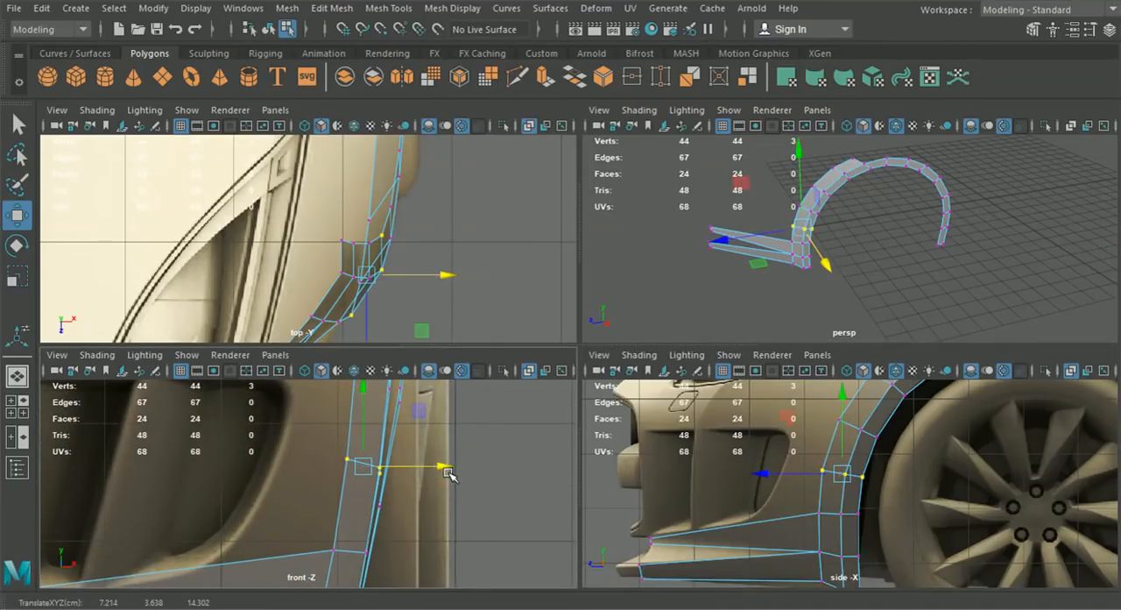
scroll(449, 477, down, 5)
- Lower the following vertex row up the arch in the side view, adjusting its front vertex to about Y 4.473, Z 14.451
key(space)
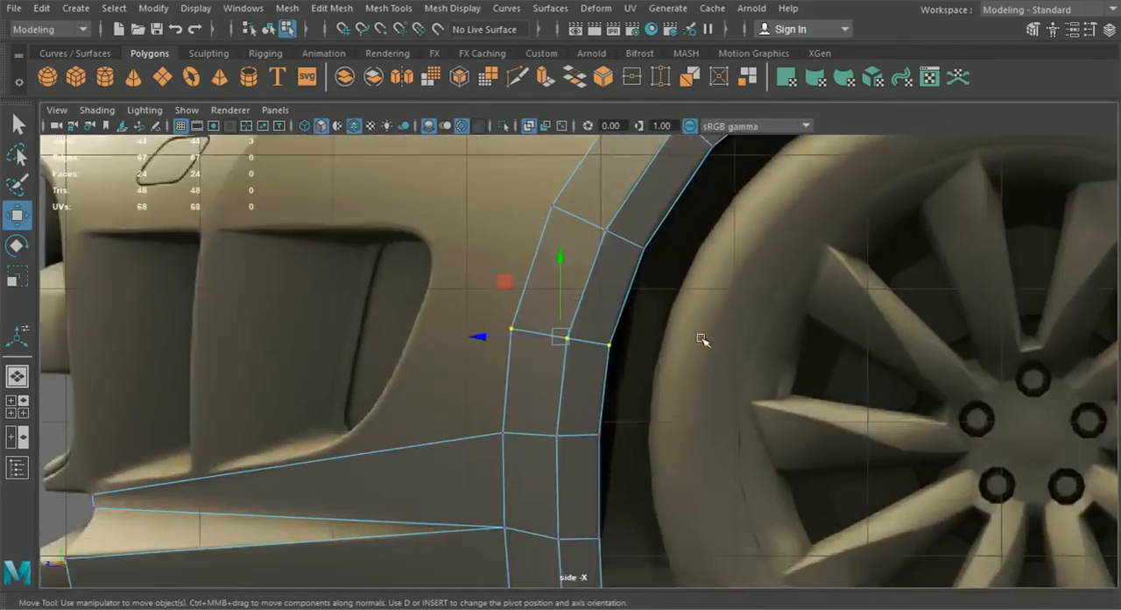
scroll(700, 337, down, 2)
drag(710, 389, 548, 297)
drag(631, 338, 627, 345)
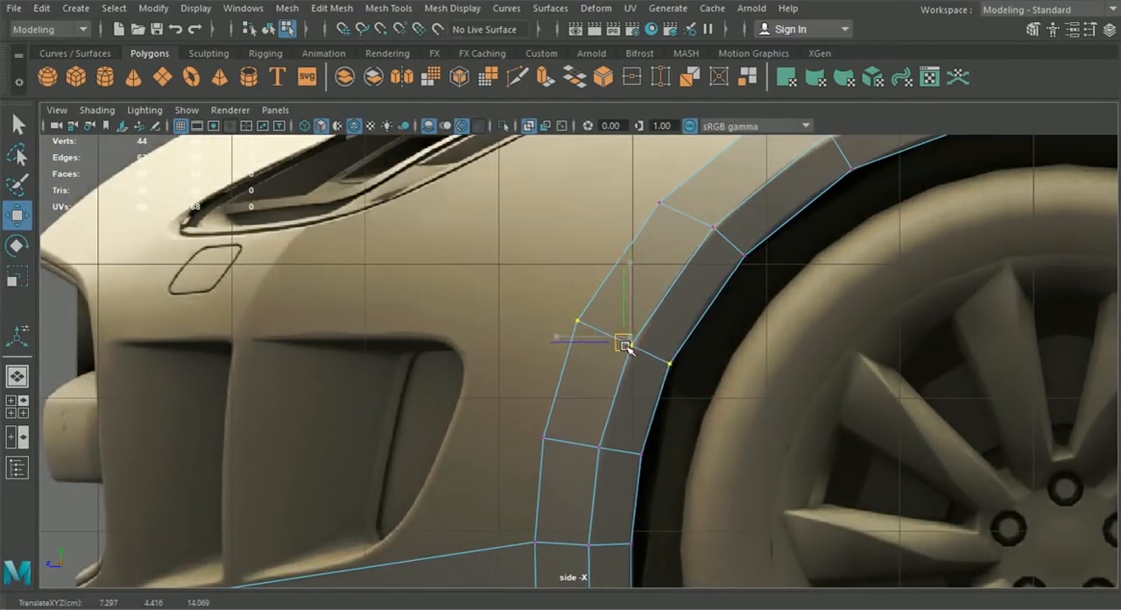
drag(529, 306, 645, 363)
drag(596, 329, 599, 341)
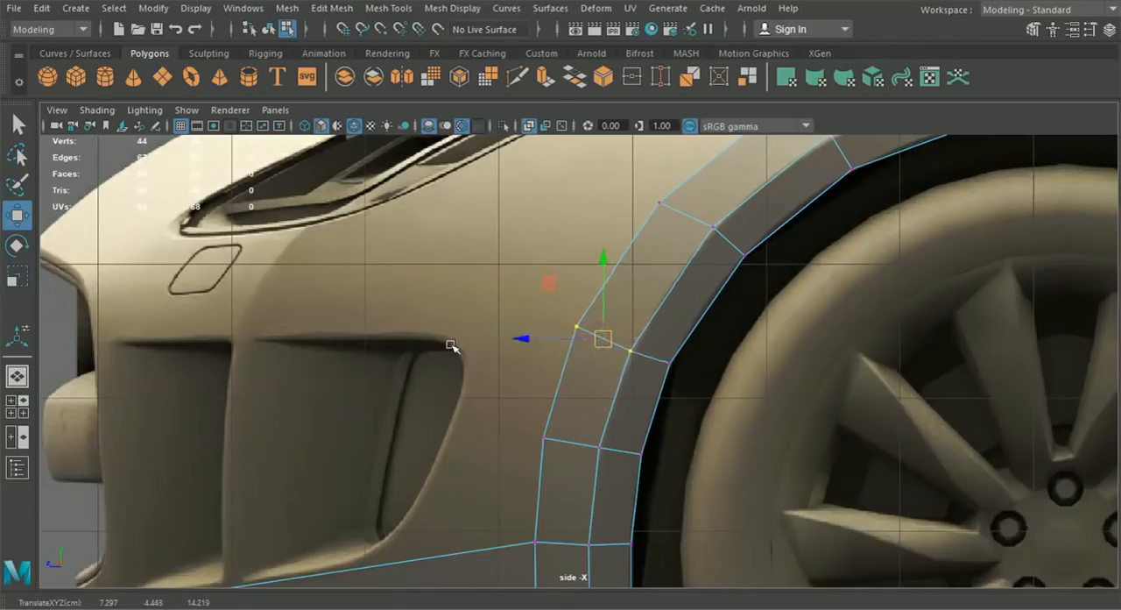
click(576, 327)
drag(572, 328, 571, 338)
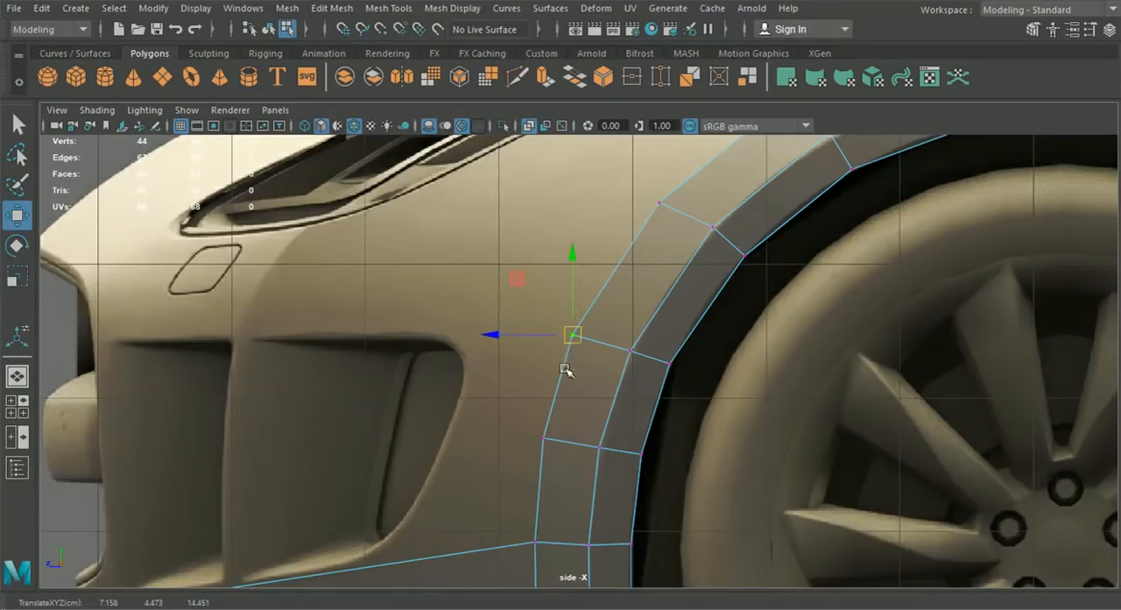
- Select the adjusted vertex row and check the strip against the front reference and in perspective
drag(715, 381, 552, 316)
key(space)
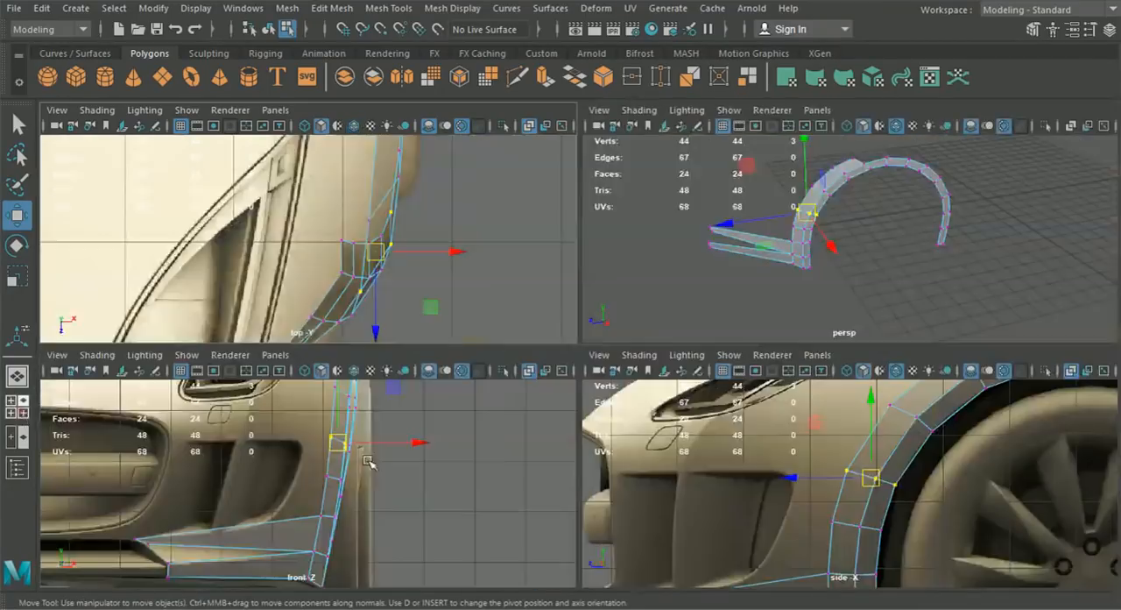
key(space)
scroll(613, 394, up, 3)
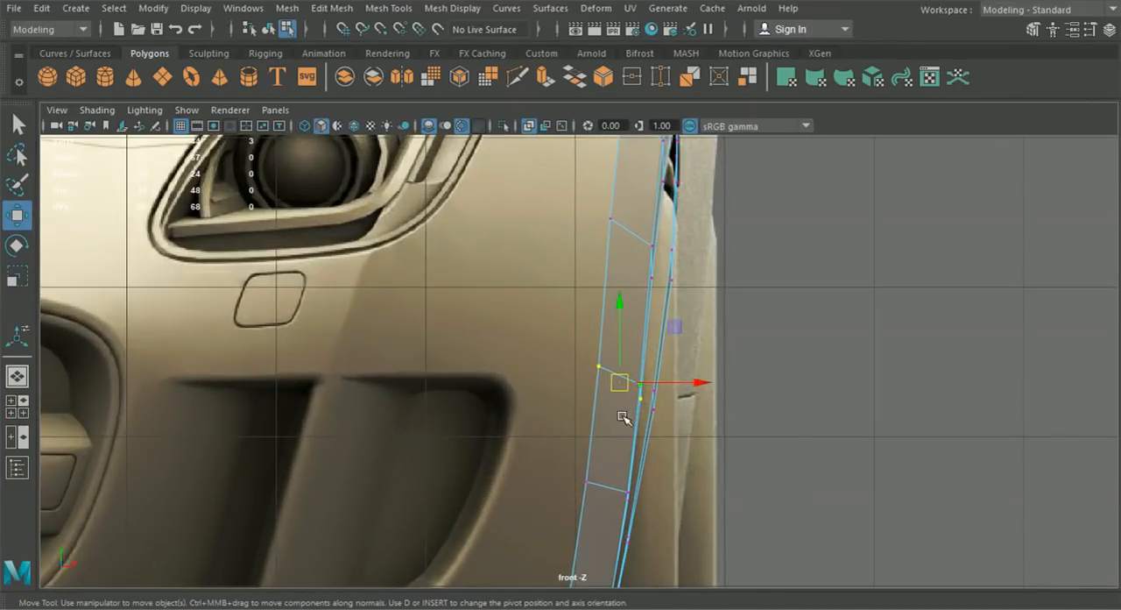
scroll(624, 417, down, 5)
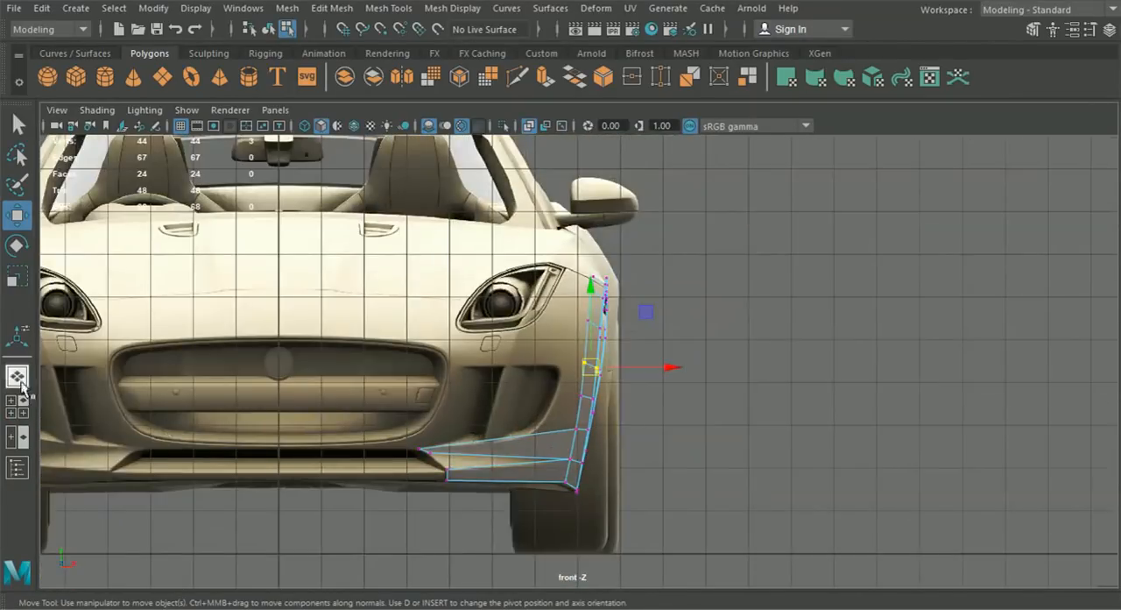
click(17, 376)
alt+drag(566, 418, 599, 417)
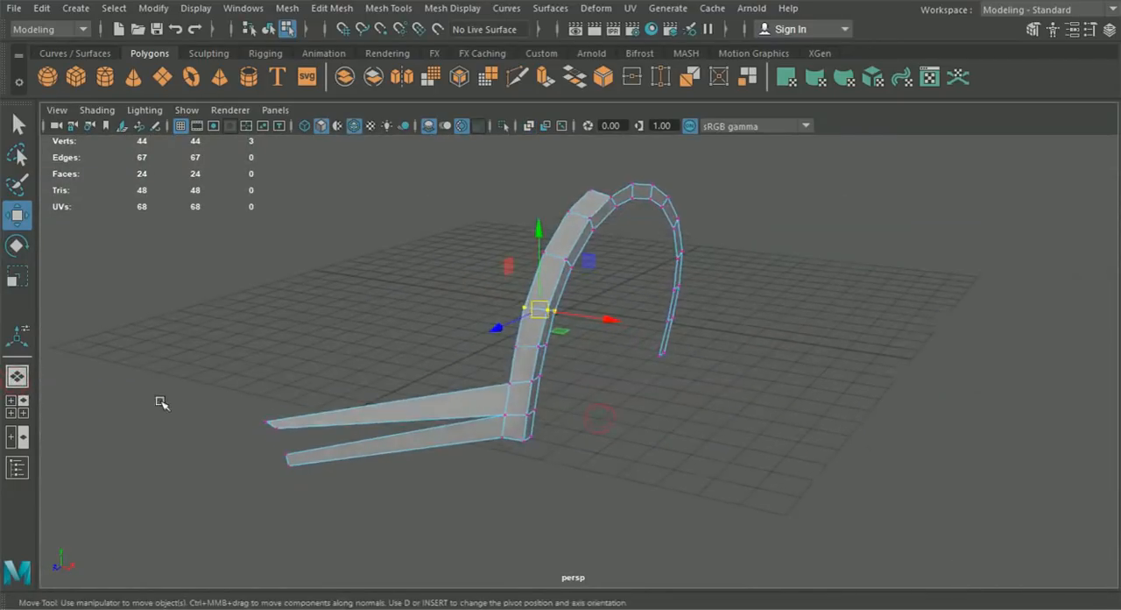
- Insert an edge loop across the upper bumper face below the side intake's bottom corner in the side view
click(17, 406)
key(space)
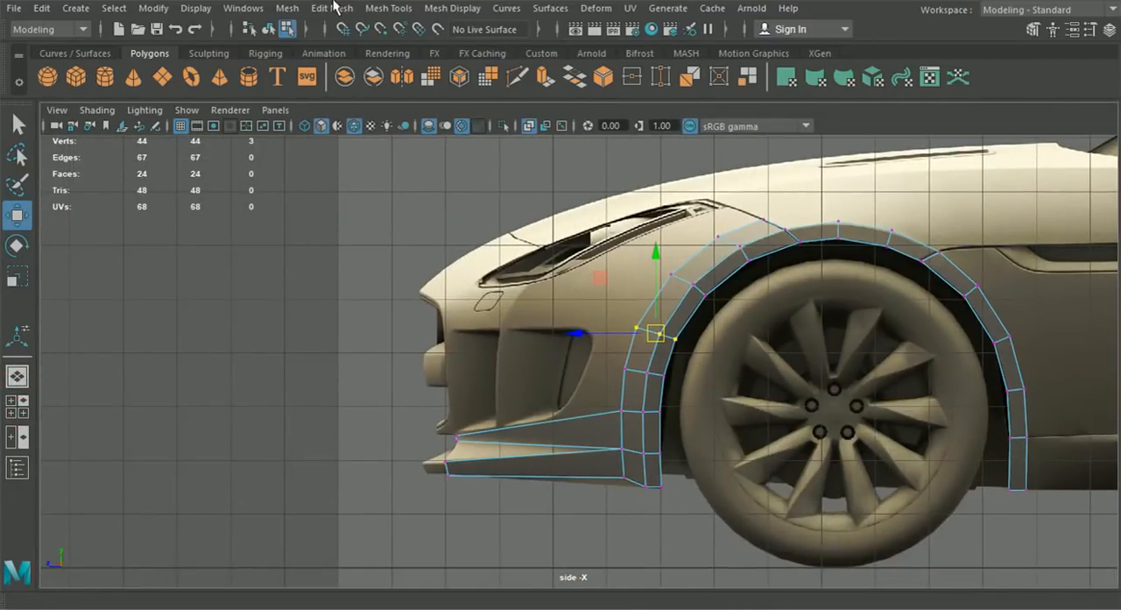
click(388, 8)
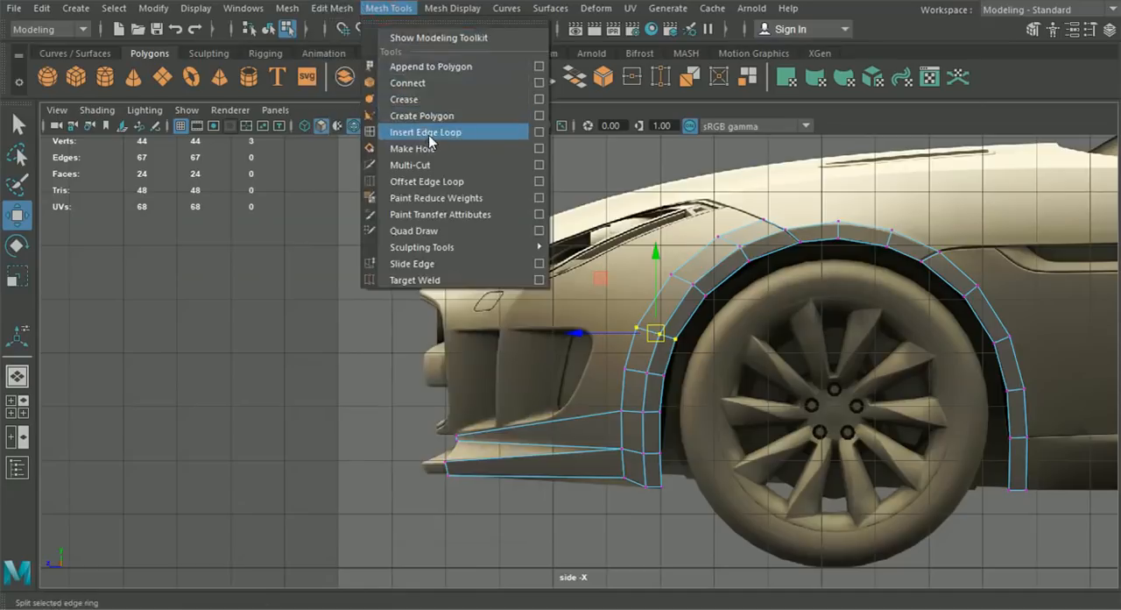
click(430, 132)
scroll(490, 377, up, 4)
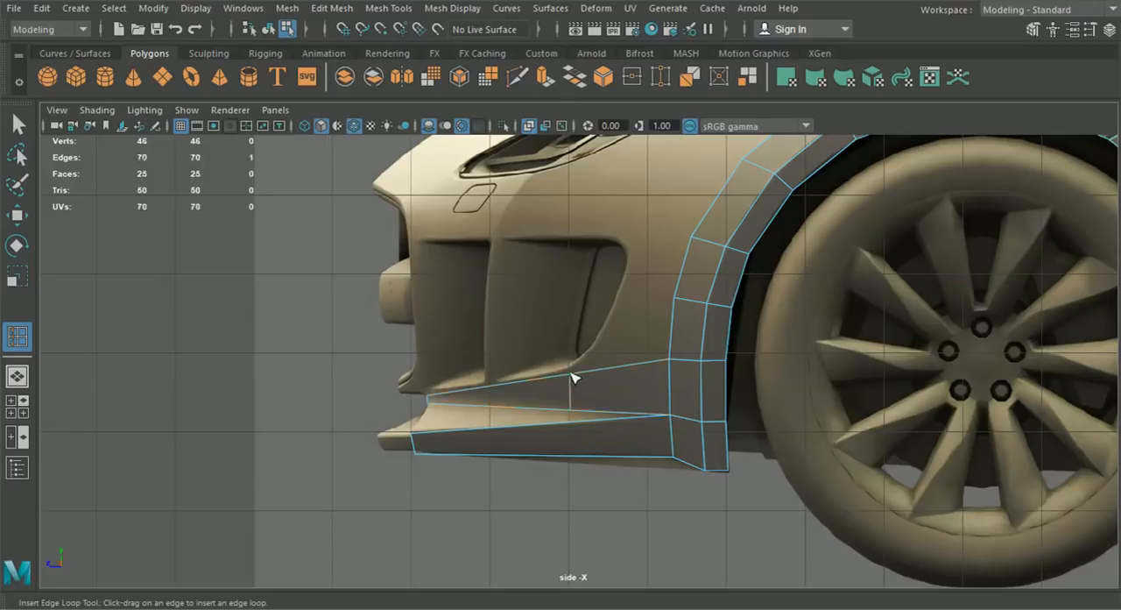
- Move the new loop's lower vertex forward along the face to about Z 16.239 so the edge slants
click(515, 79)
scroll(562, 335, up, 4)
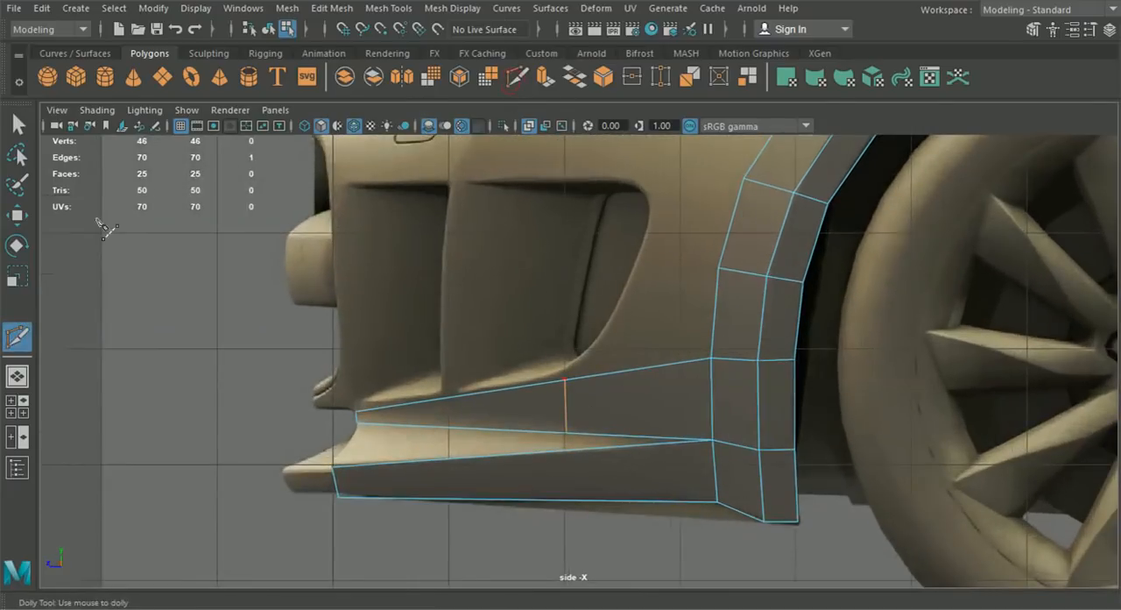
click(18, 215)
right_drag(613, 373, 525, 132)
click(562, 456)
drag(562, 456, 522, 457)
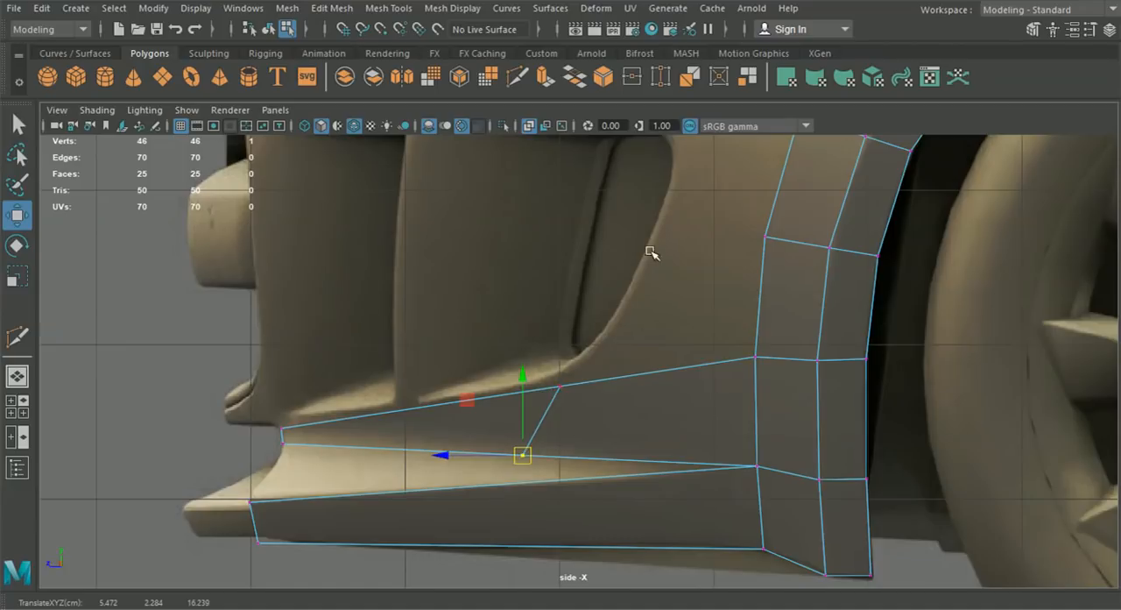
alt+middle_drag(552, 445, 566, 424)
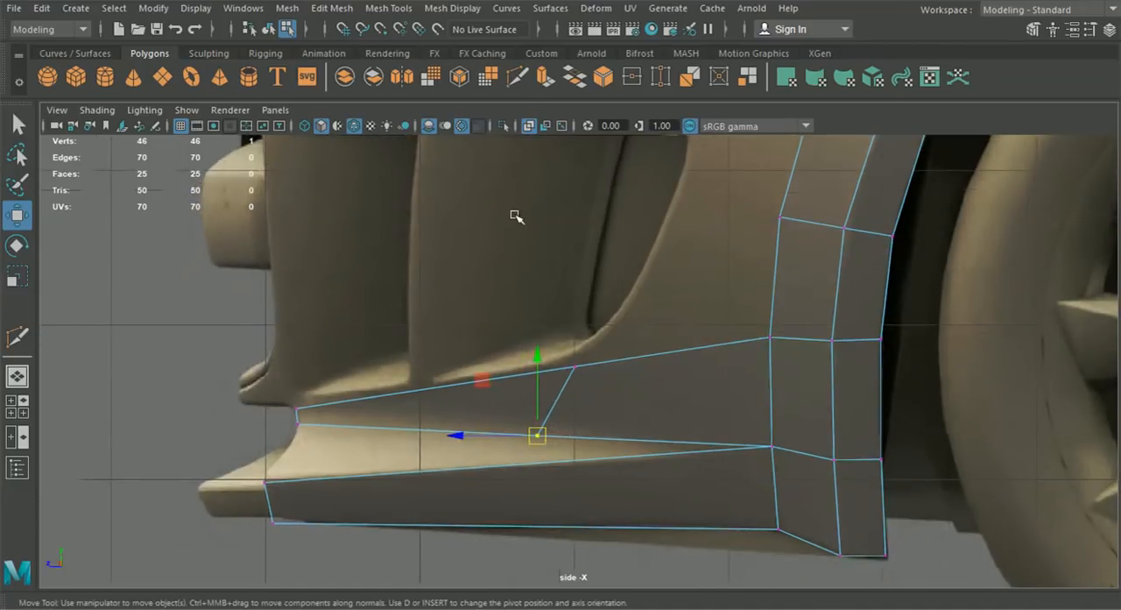
- Cut a new edge across the lower bumper face near its middle with Multi-Cut, from its bottom edge to its top edge
click(518, 79)
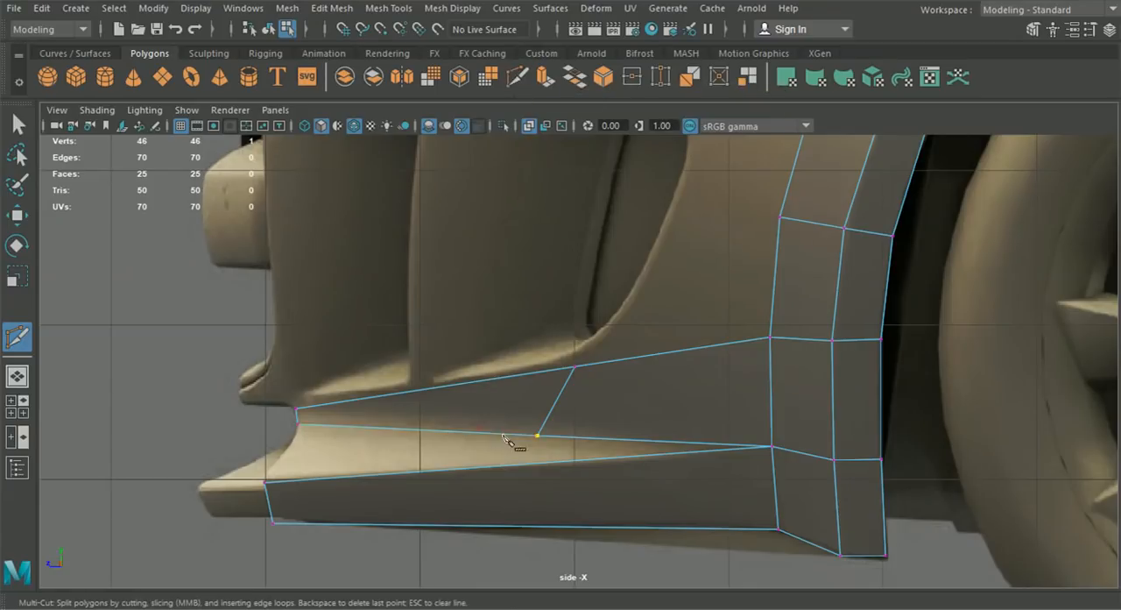
click(538, 435)
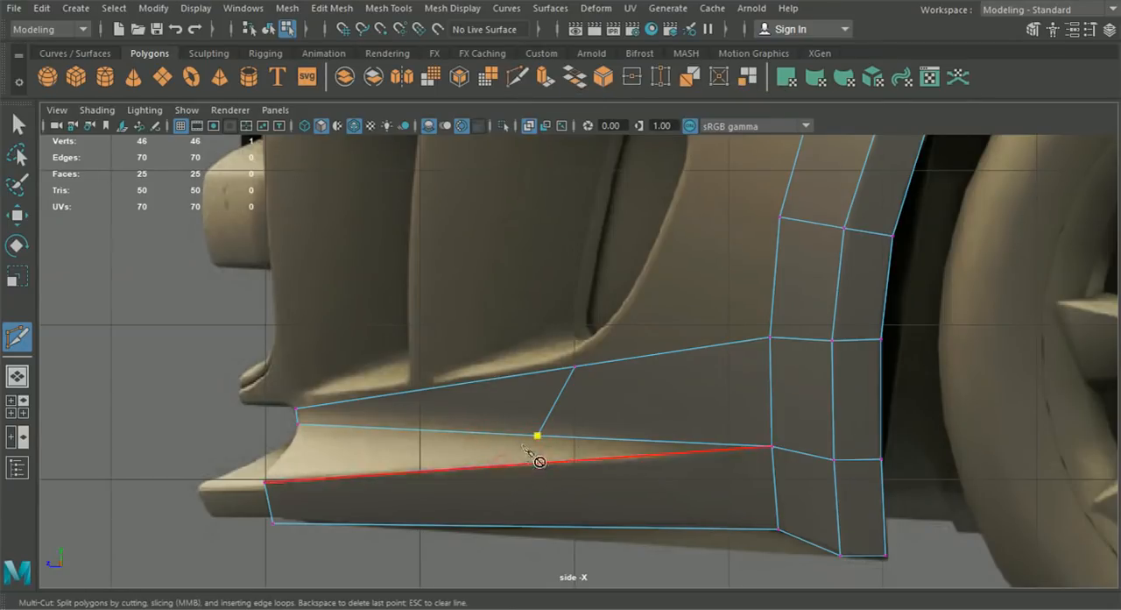
key(Return)
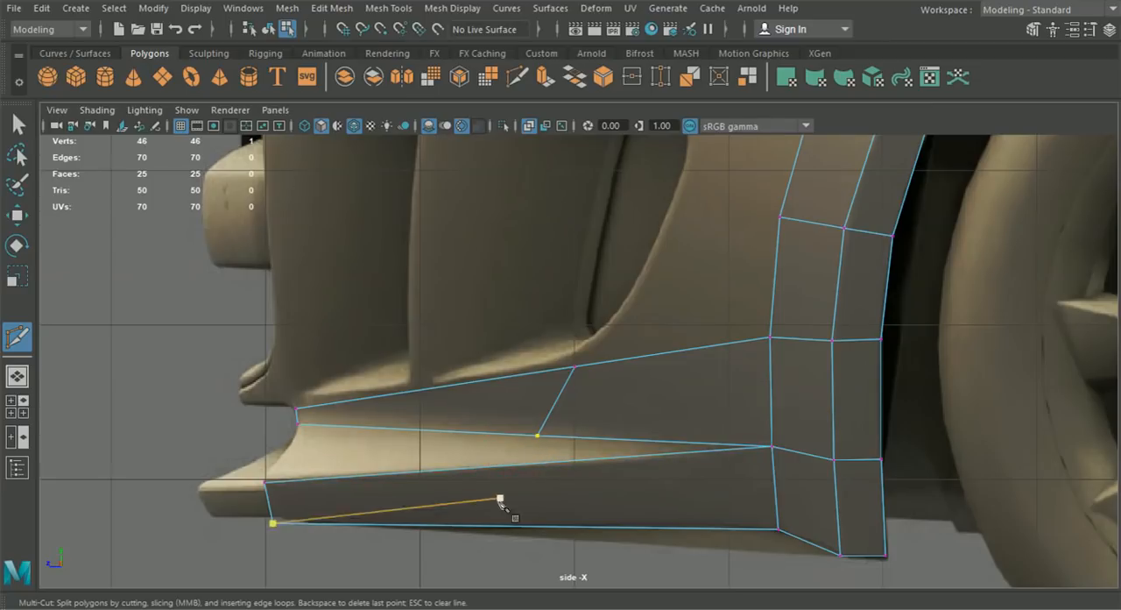
click(508, 527)
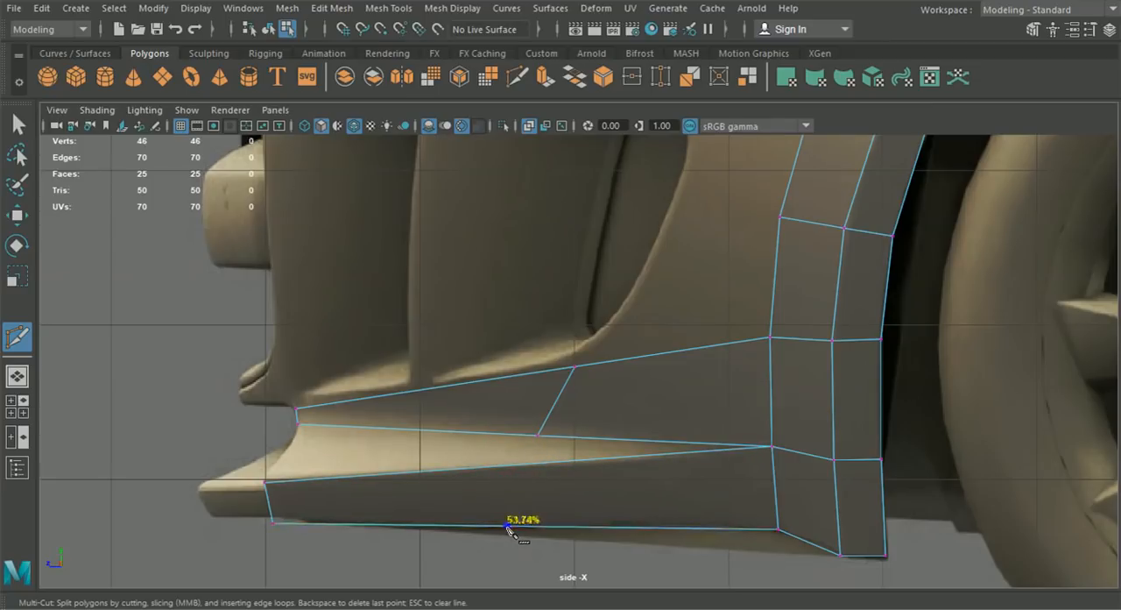
click(502, 465)
- Undo the lower bumper face's cut and recut it slightly farther back, nearly below the lower vertex of the upper cut
key(ctrl+z)
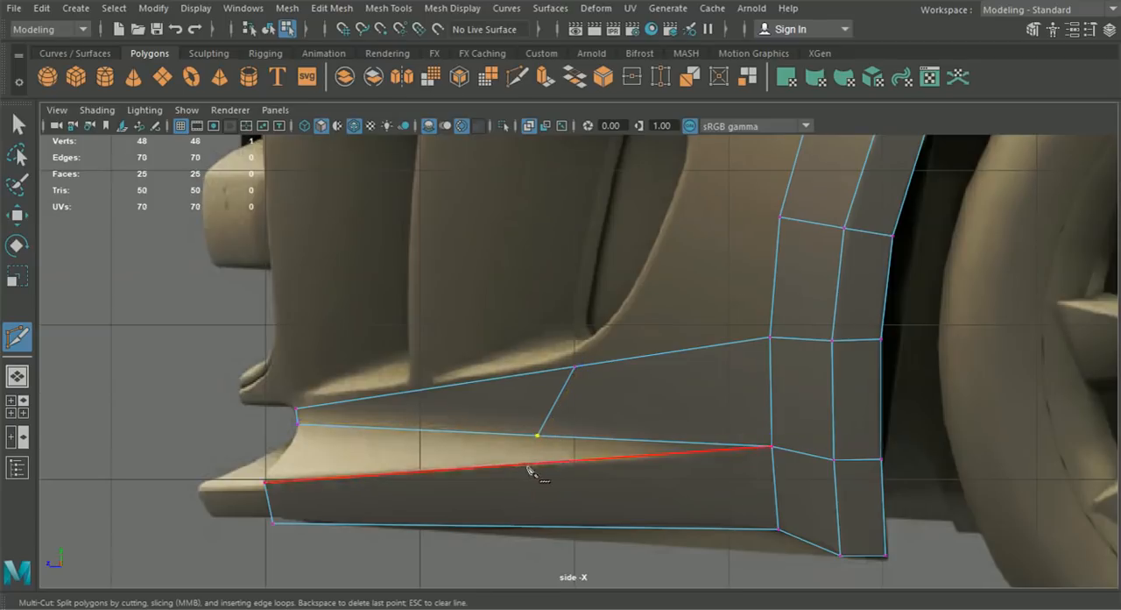
click(526, 465)
key(Return)
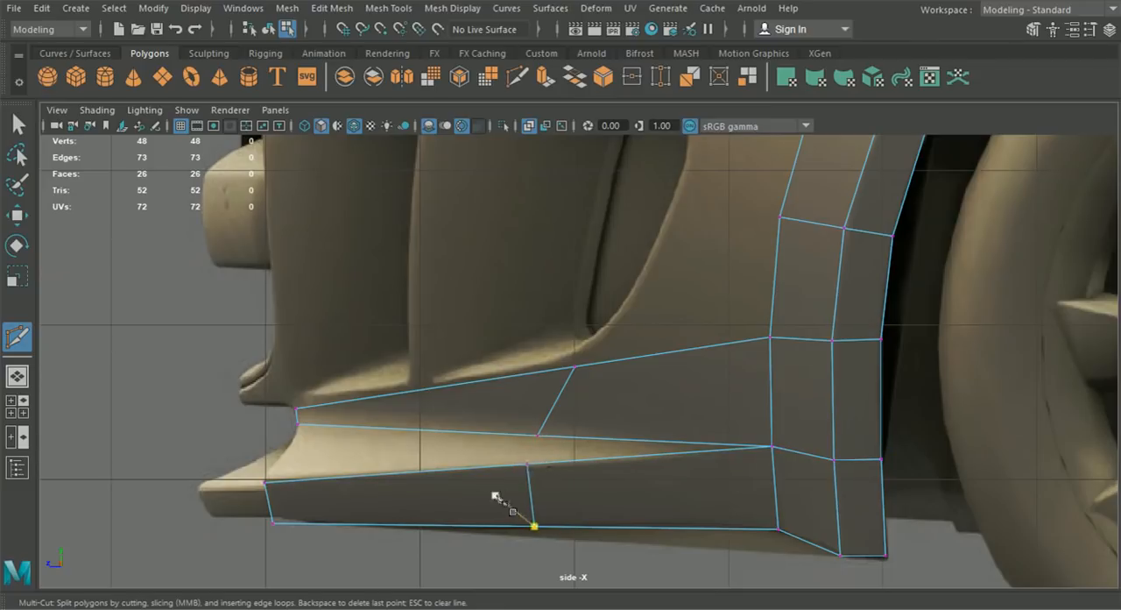
- Select the two vertices of the upper face's slanted cut and move them back in the side view to about Z 16.021
key(w)
drag(486, 349, 613, 459)
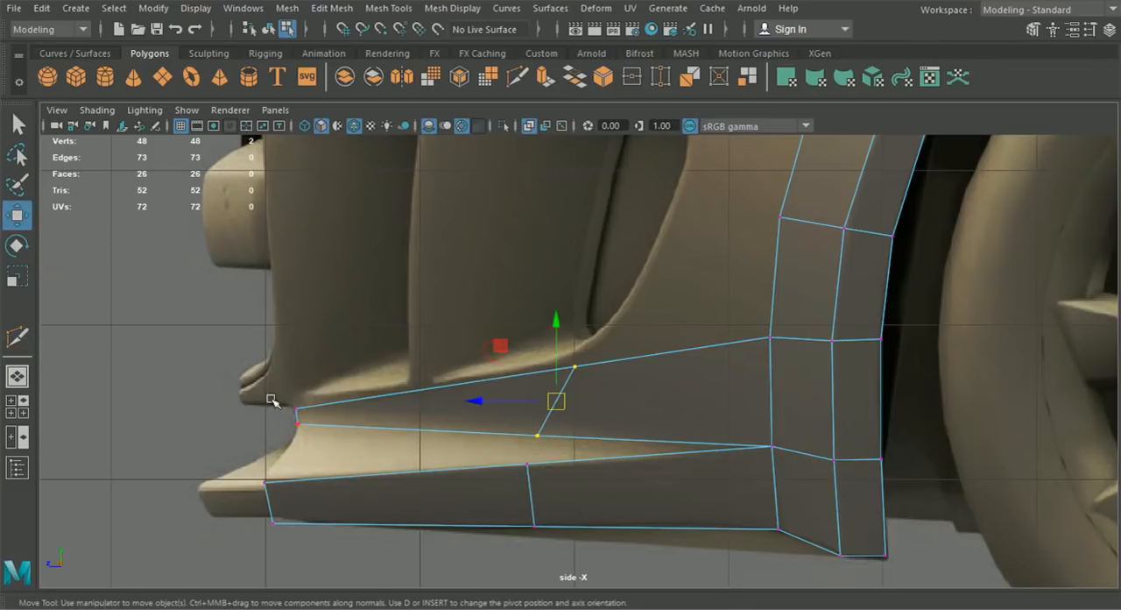
click(16, 406)
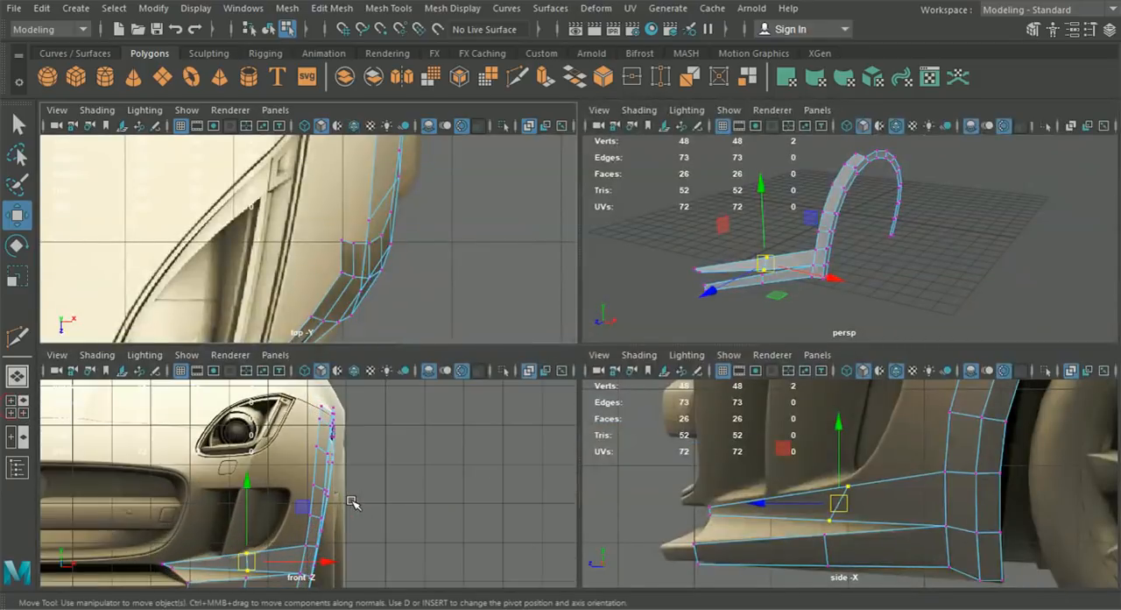
alt+middle_drag(383, 513, 428, 455)
scroll(850, 499, up, 2)
alt+middle_drag(850, 498, 840, 536)
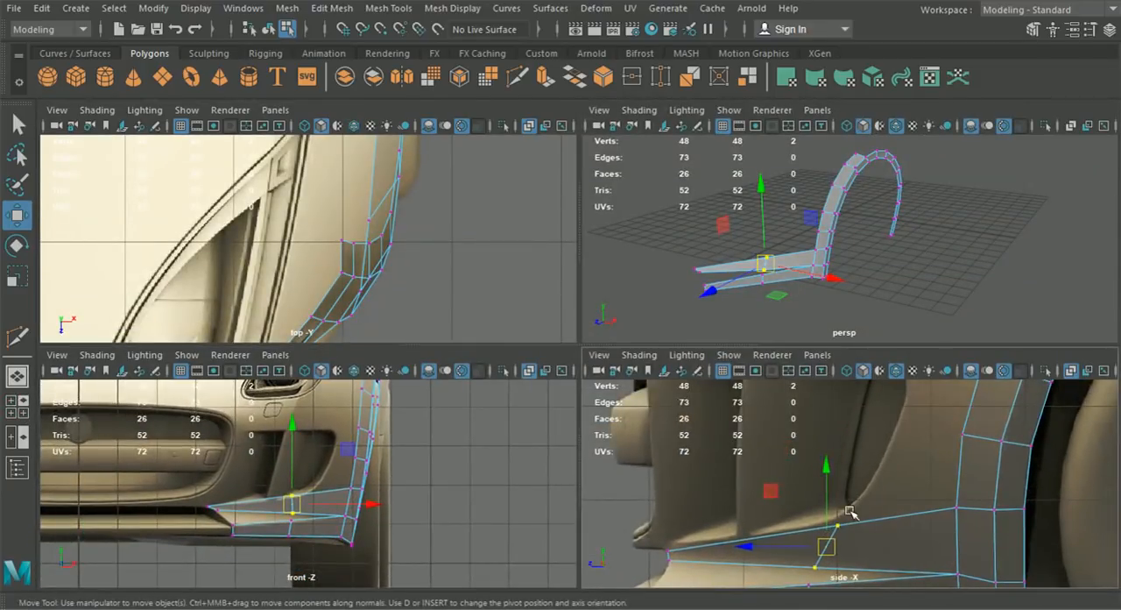
drag(741, 545, 751, 547)
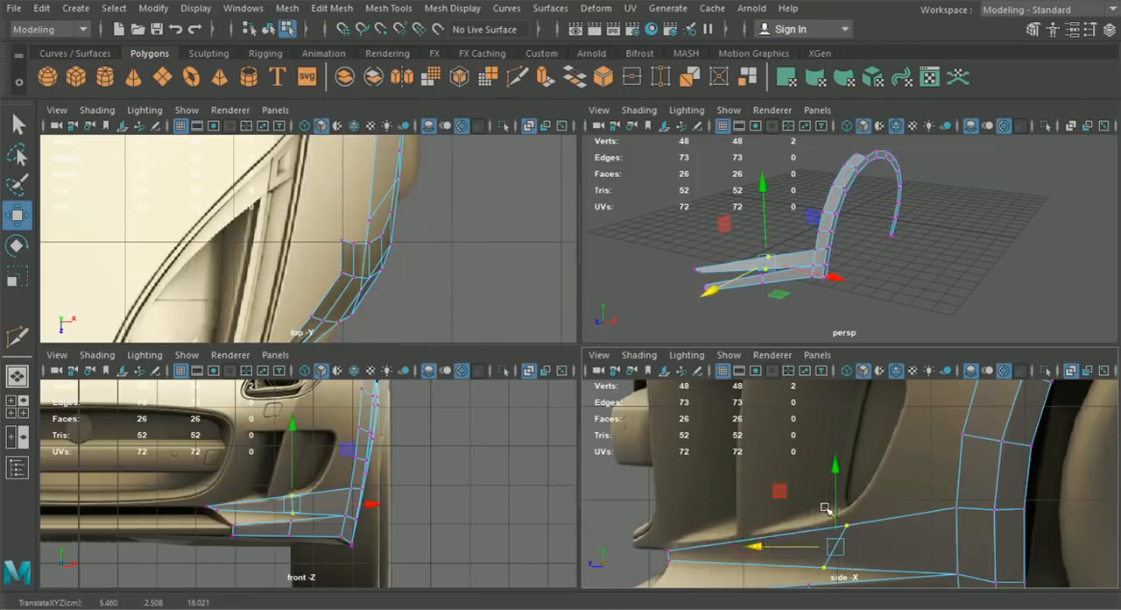
- Fit the vertices of the upper bumper face's cut to the front reference, moving the top one outward along X
scroll(363, 521, up, 3)
drag(424, 503, 445, 503)
scroll(395, 498, up, 2)
drag(345, 482, 440, 524)
click(377, 520)
drag(378, 484, 447, 494)
alt+middle_drag(422, 522, 392, 473)
scroll(389, 458, up, 2)
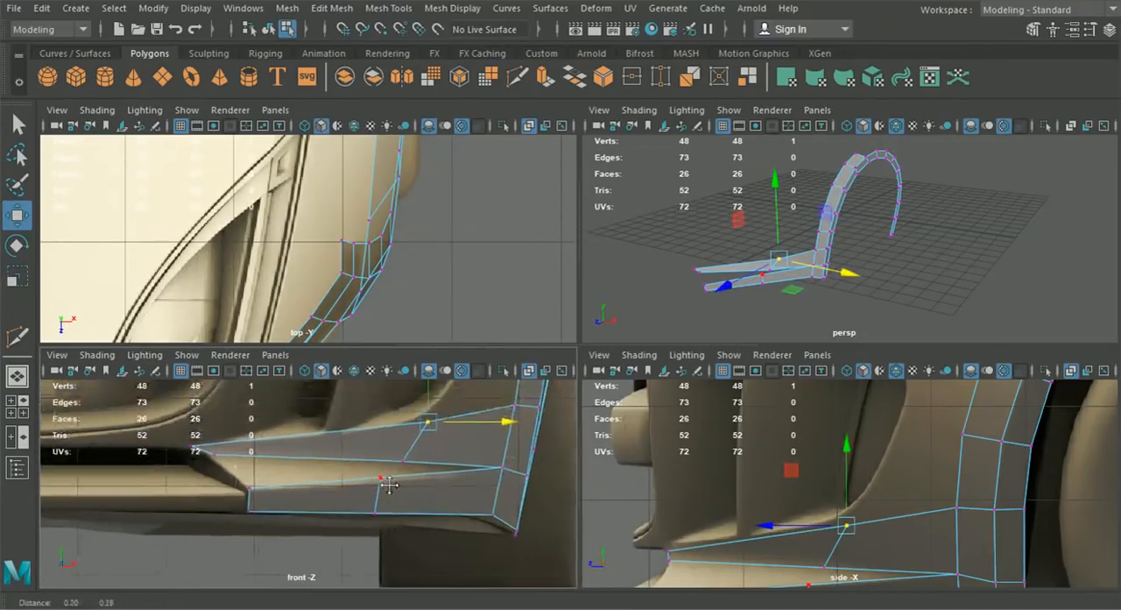
click(402, 458)
drag(404, 454, 403, 446)
- Move the vertices of the lower bumper face's cut outward along X to follow the front reference
scroll(369, 485, up, 2)
alt+middle_drag(398, 486, 402, 458)
alt+middle_drag(760, 516, 762, 457)
scroll(418, 439, up, 2)
drag(421, 479, 474, 513)
alt+middle_drag(471, 513, 387, 523)
drag(430, 503, 435, 505)
drag(334, 426, 387, 471)
drag(361, 404, 363, 410)
alt+middle_drag(378, 437, 348, 476)
drag(412, 480, 426, 483)
scroll(426, 480, down, 4)
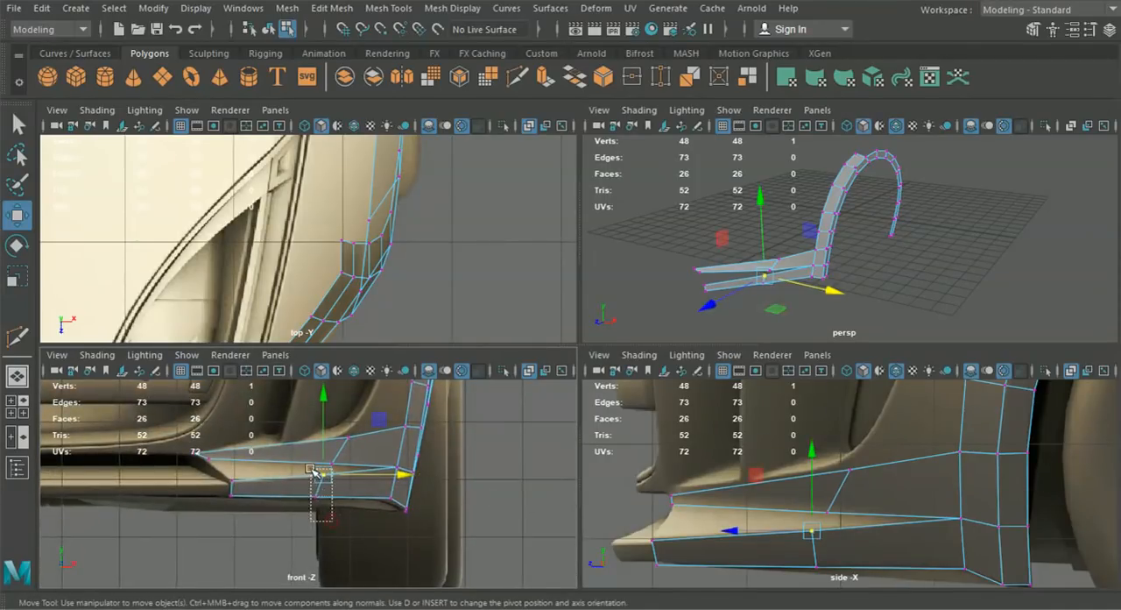
drag(310, 471, 310, 466)
scroll(368, 494, up, 4)
mouse_move(400, 485)
mouse_down()
mouse_move(415, 489)
mouse_move(405, 488)
mouse_up()
- Bridge the facing front edges of the upper and lower bumper strips, and fill the remaining triangular hole behind them
alt+drag(602, 330, 693, 338)
alt+middle_drag(693, 339, 690, 273)
scroll(690, 273, up, 5)
alt+drag(689, 275, 727, 274)
drag(796, 275, 765, 247)
alt+drag(858, 307, 812, 188)
alt+drag(782, 263, 695, 260)
right_drag(663, 236, 658, 101)
alt+middle_drag(682, 223, 724, 245)
click(706, 230)
shift+drag(706, 229, 704, 250)
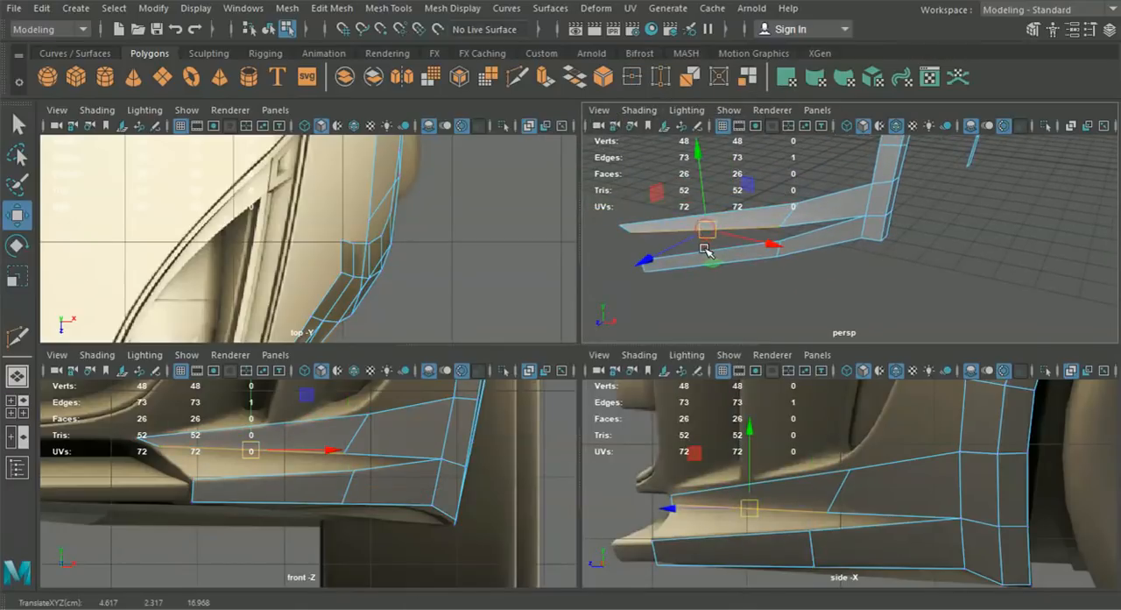
shift+click(706, 251)
click(332, 8)
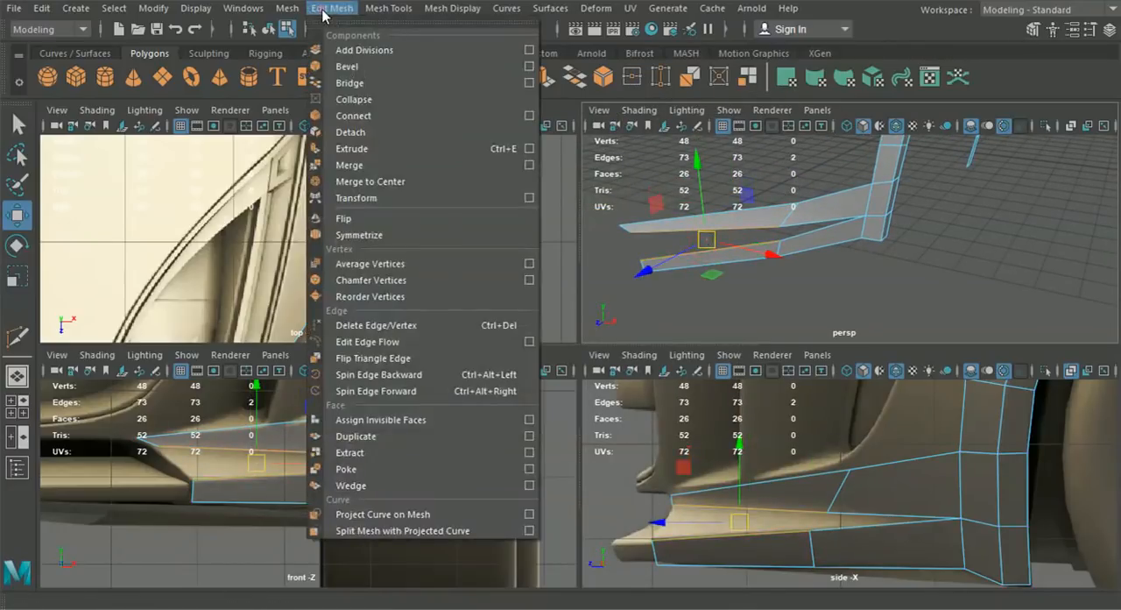
click(364, 70)
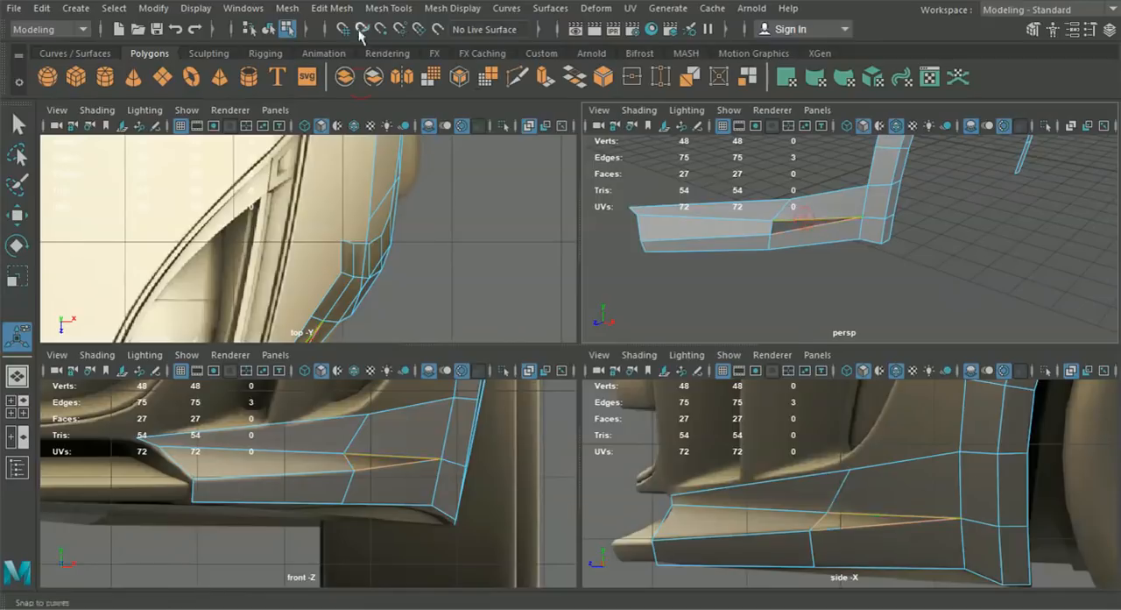
click(285, 9)
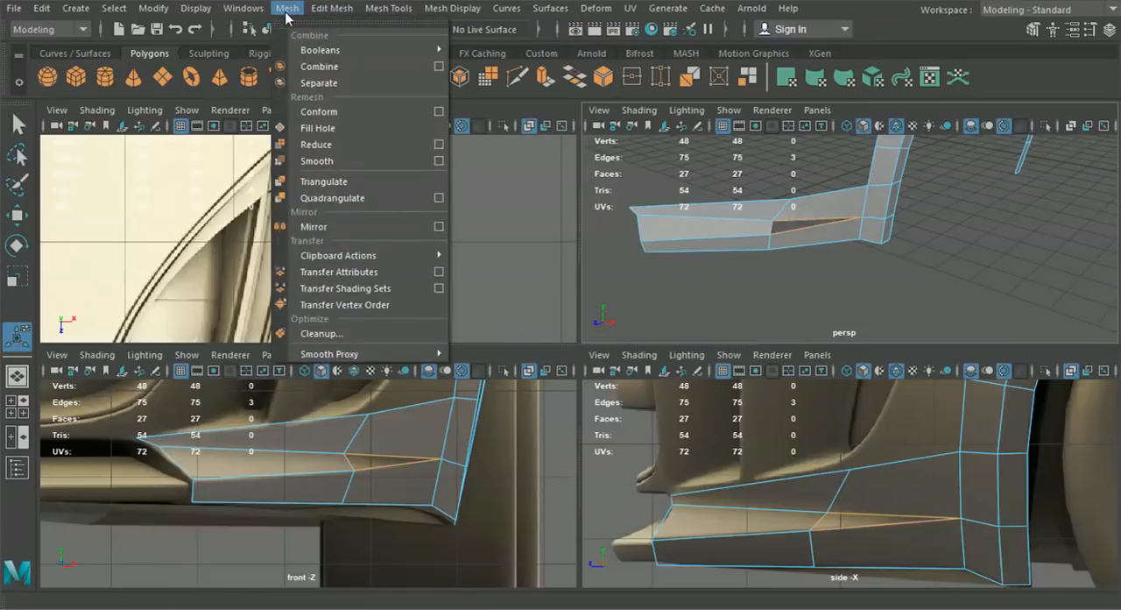
click(318, 128)
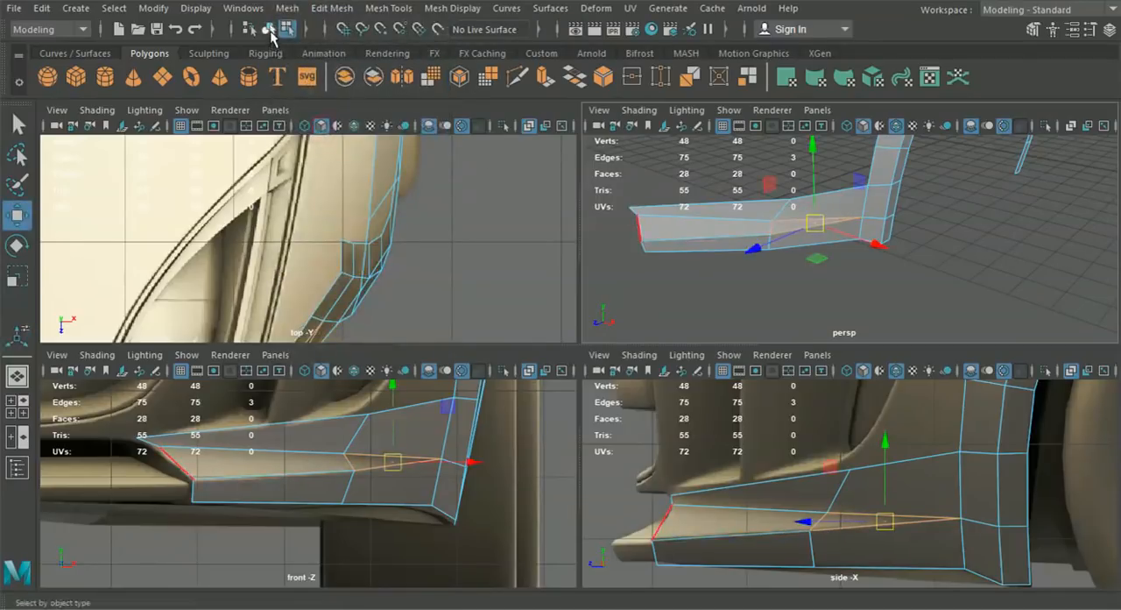
- Move the upper strip's front corner vertex sideways to about X 3.250 in the front view and check the shape in perspective
key(space)
right_drag(373, 447, 405, 123)
click(412, 305)
drag(453, 293, 441, 294)
alt+middle_drag(437, 287, 482, 337)
drag(362, 314, 448, 325)
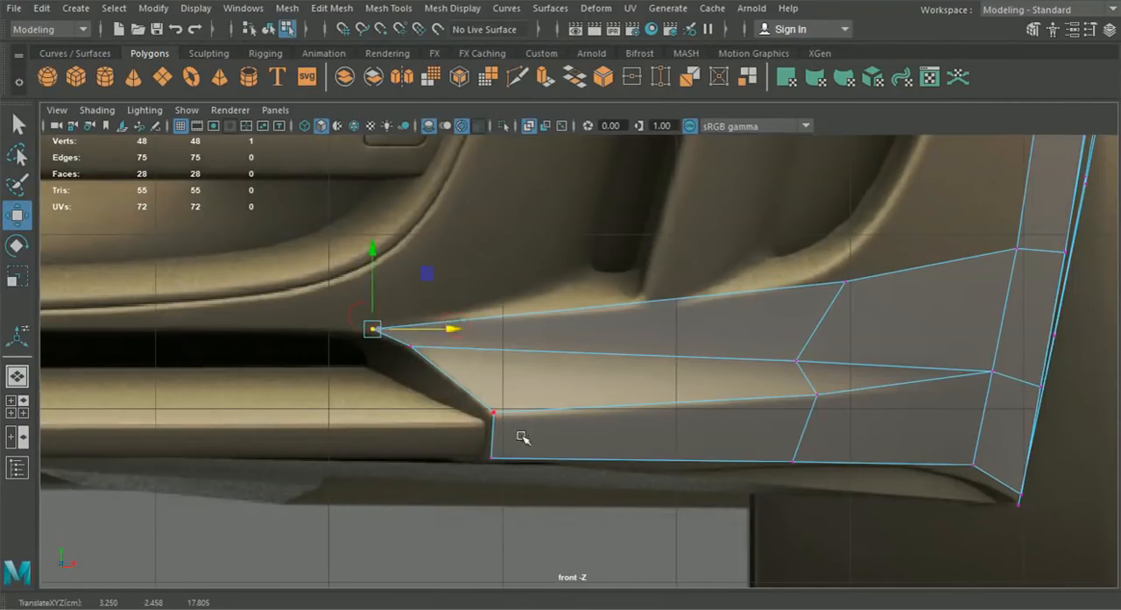
scroll(523, 436, down, 8)
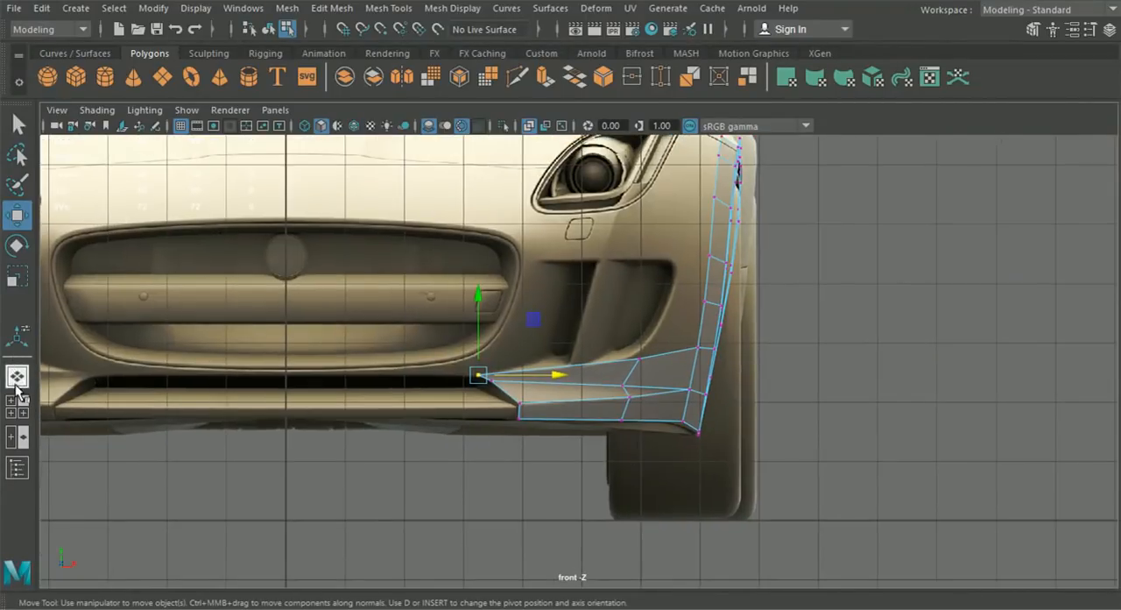
click(18, 375)
alt+drag(631, 408, 683, 426)
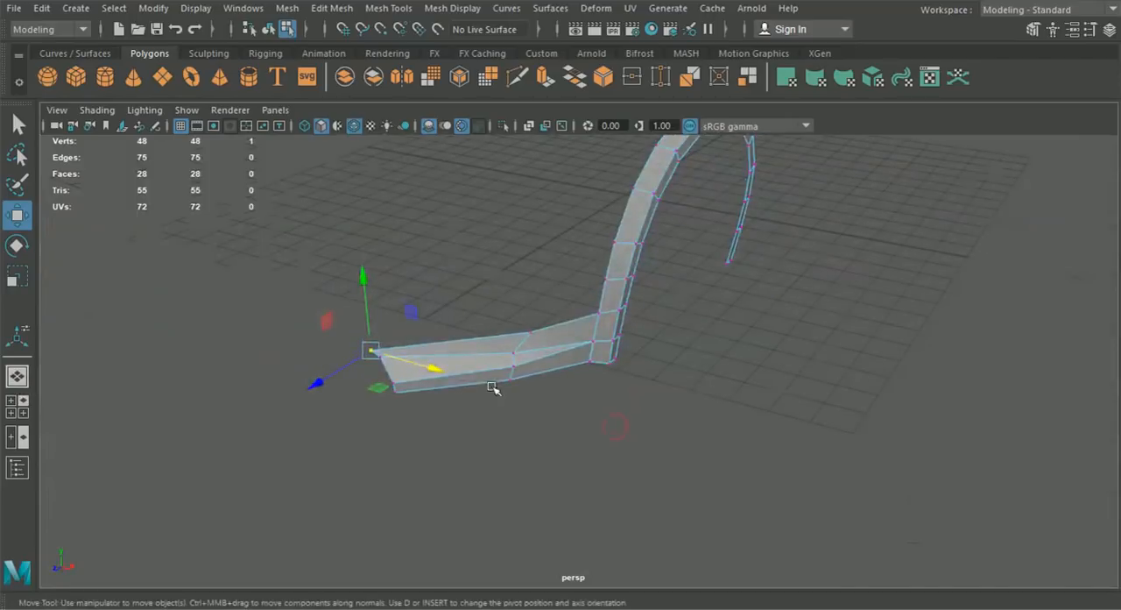
click(16, 404)
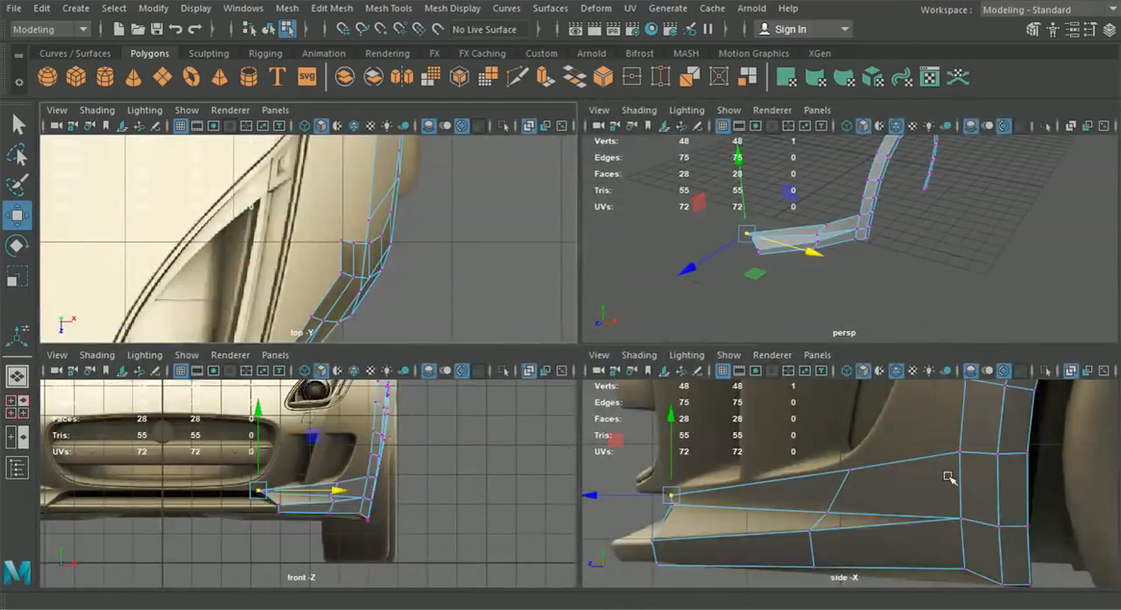
- Select the three outer wheel arch edges above the bumper strip in the side view
key(space)
right_drag(663, 358, 665, 91)
scroll(655, 349, up, 3)
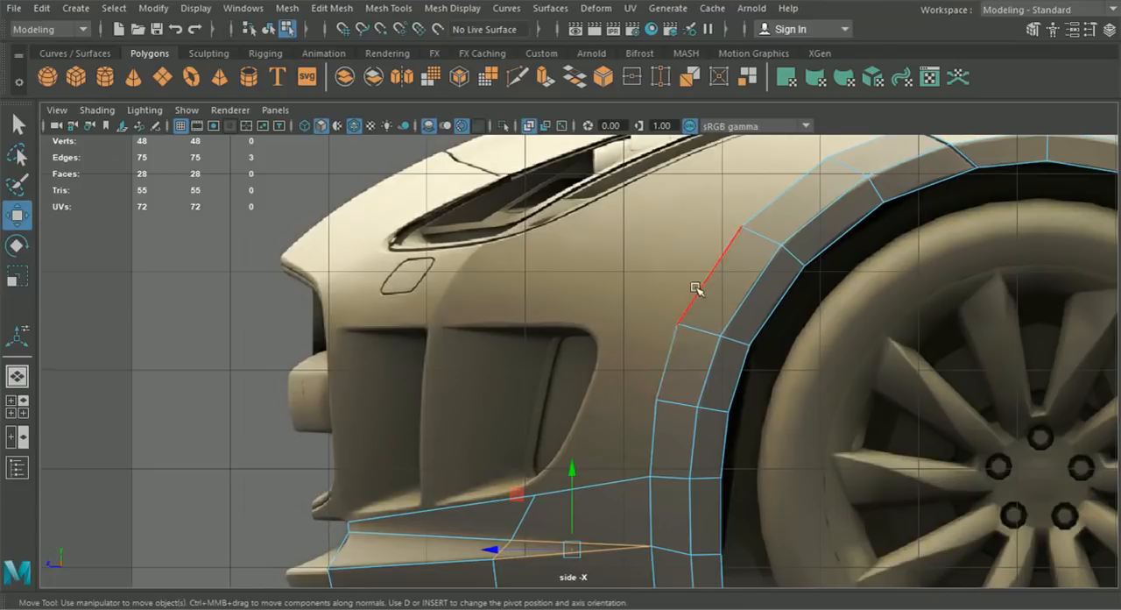
shift+click(704, 290)
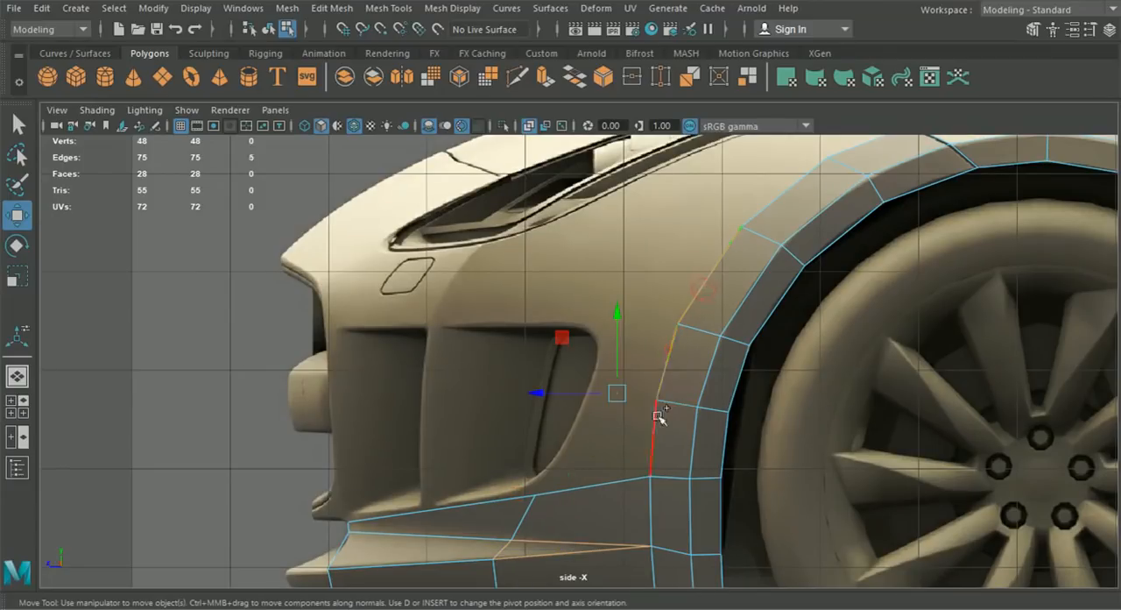
key(ctrl+e)
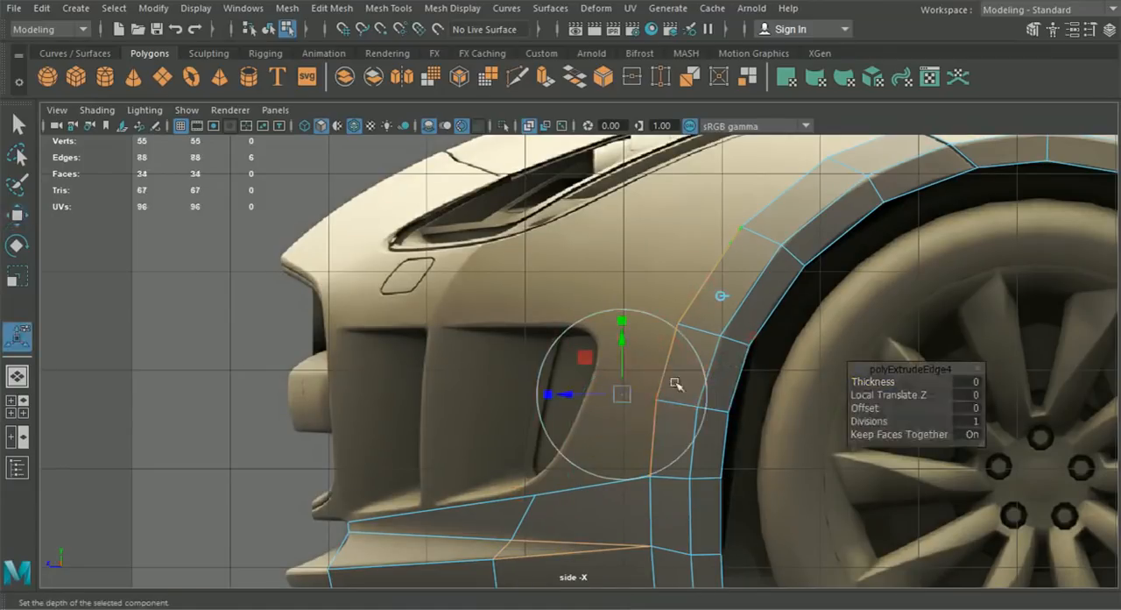
drag(582, 394, 512, 396)
key(ctrl+z)
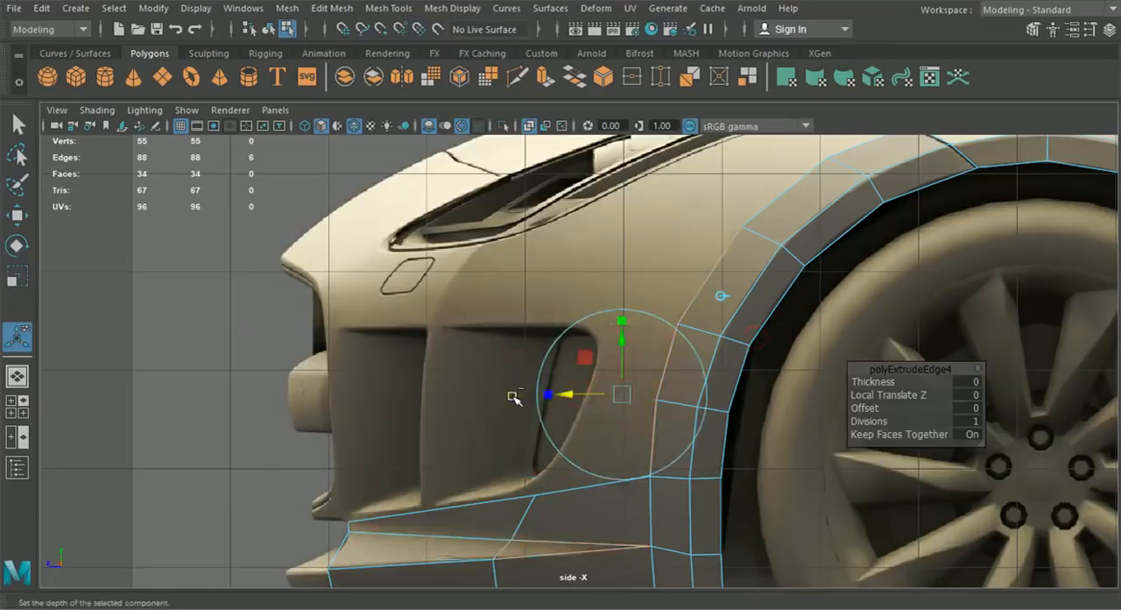
key(ctrl+z)
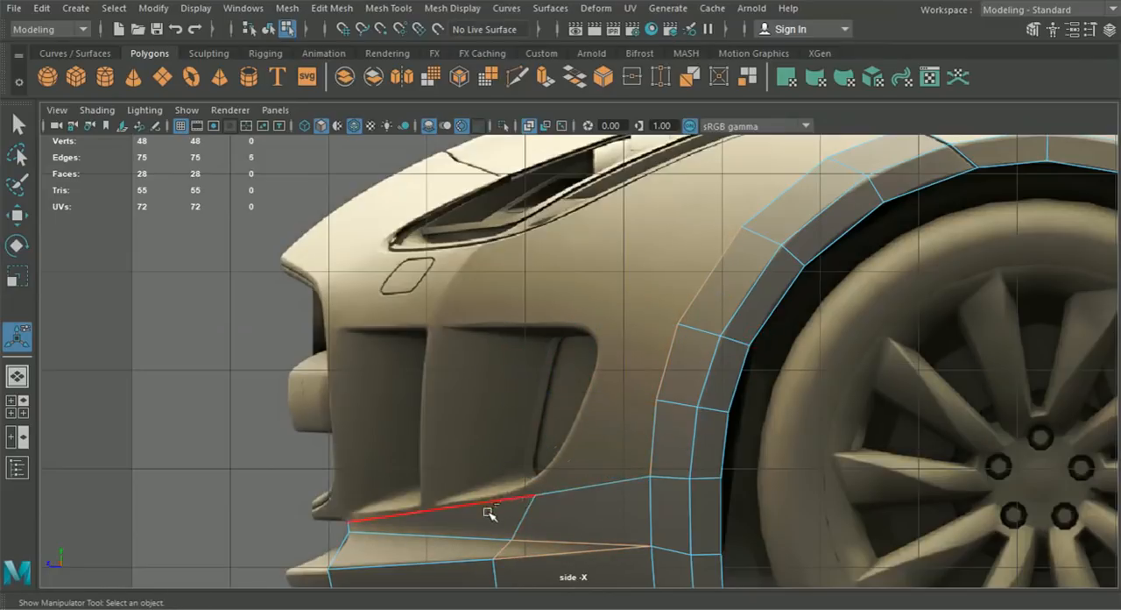
- Extrude the three outer wheel arch edges above the bumper strip forward toward the side intake and shift them inward in the front view
shift+click(668, 361)
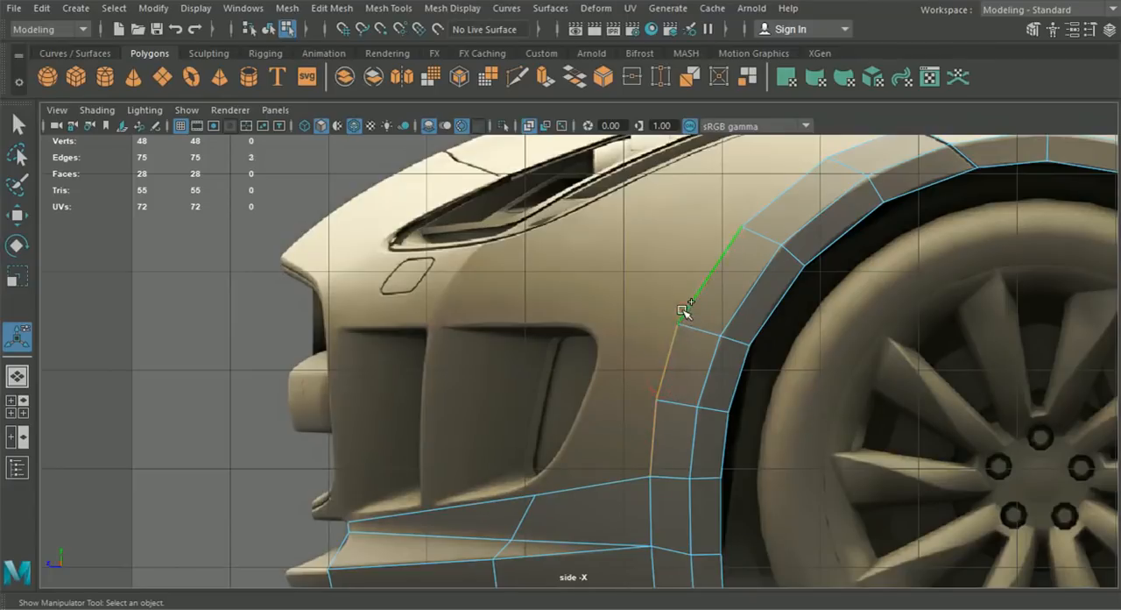
shift+click(671, 293)
key(ctrl+e)
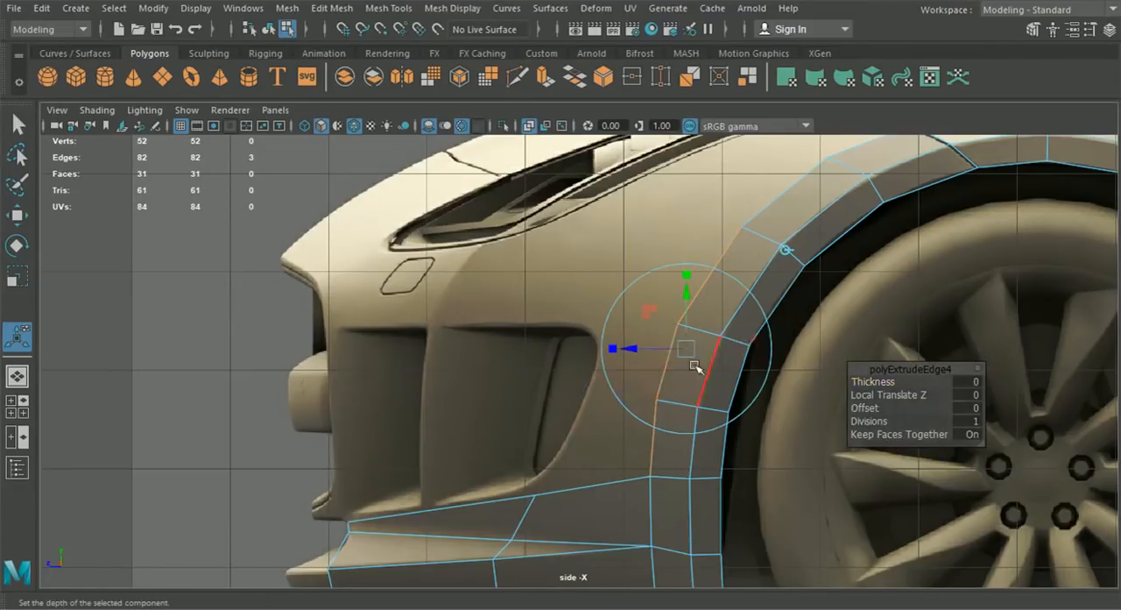
drag(641, 348, 569, 363)
click(17, 406)
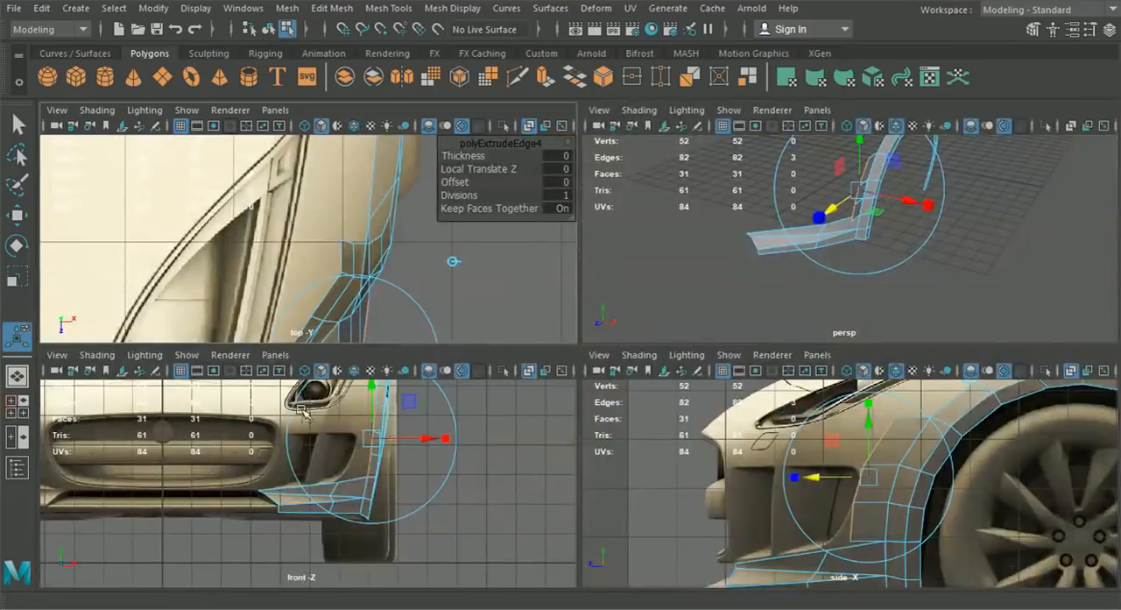
drag(434, 431, 407, 439)
scroll(410, 440, up, 3)
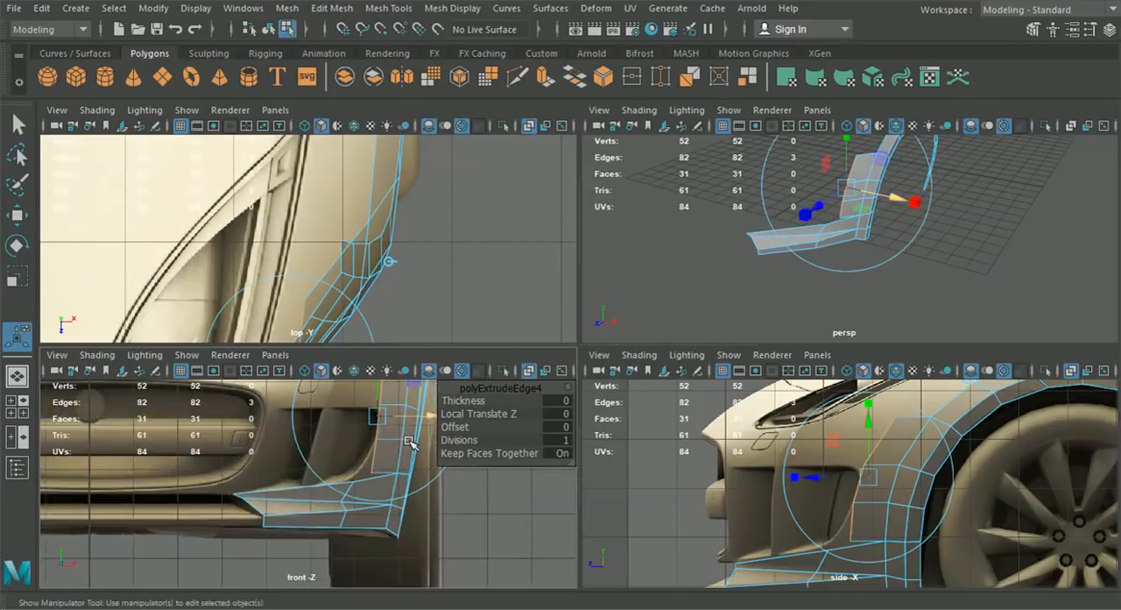
- Snap the new strip's bottom corner vertex onto the bumper strip's upper middle vertex and merge the two
key(space)
alt+middle_drag(422, 438, 395, 471)
right_drag(701, 364, 632, 122)
click(17, 124)
click(17, 215)
scroll(599, 355, up, 1)
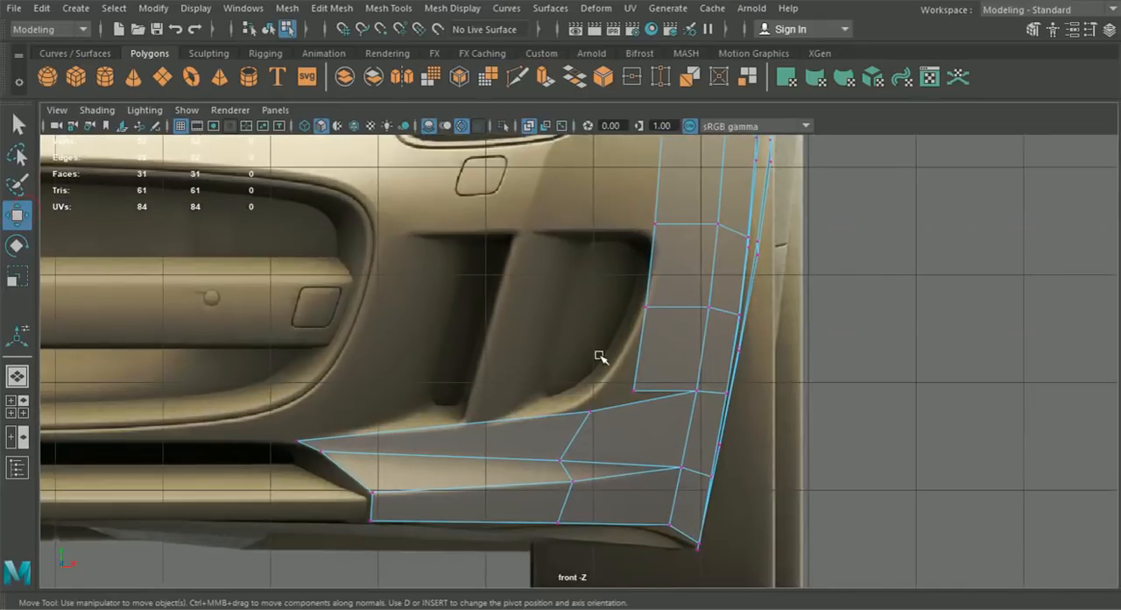
drag(658, 399, 659, 403)
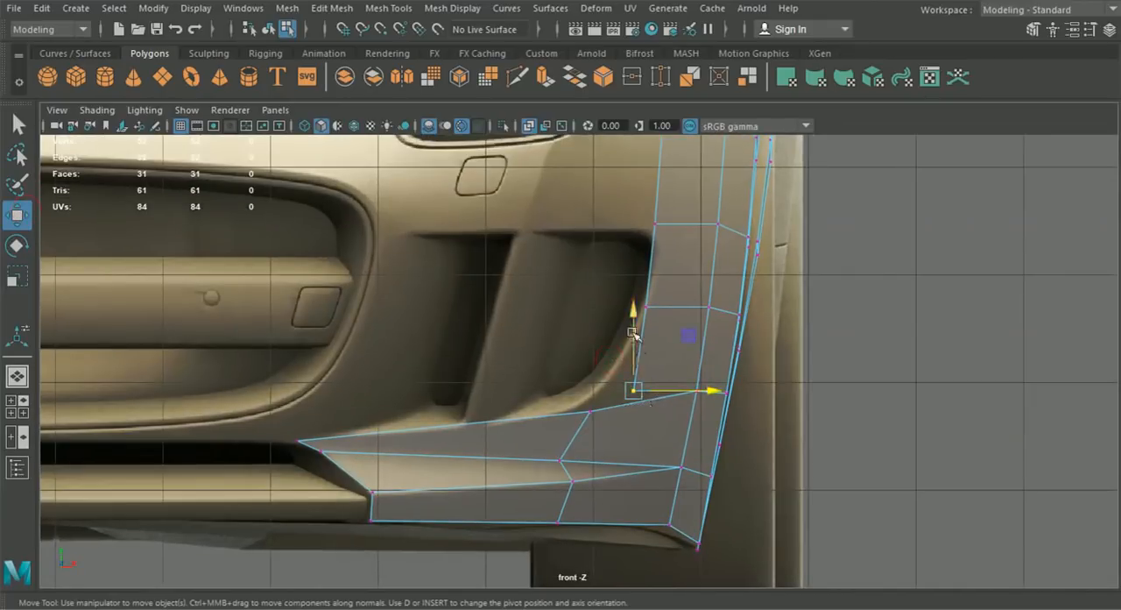
key(v)
drag(635, 394, 590, 408)
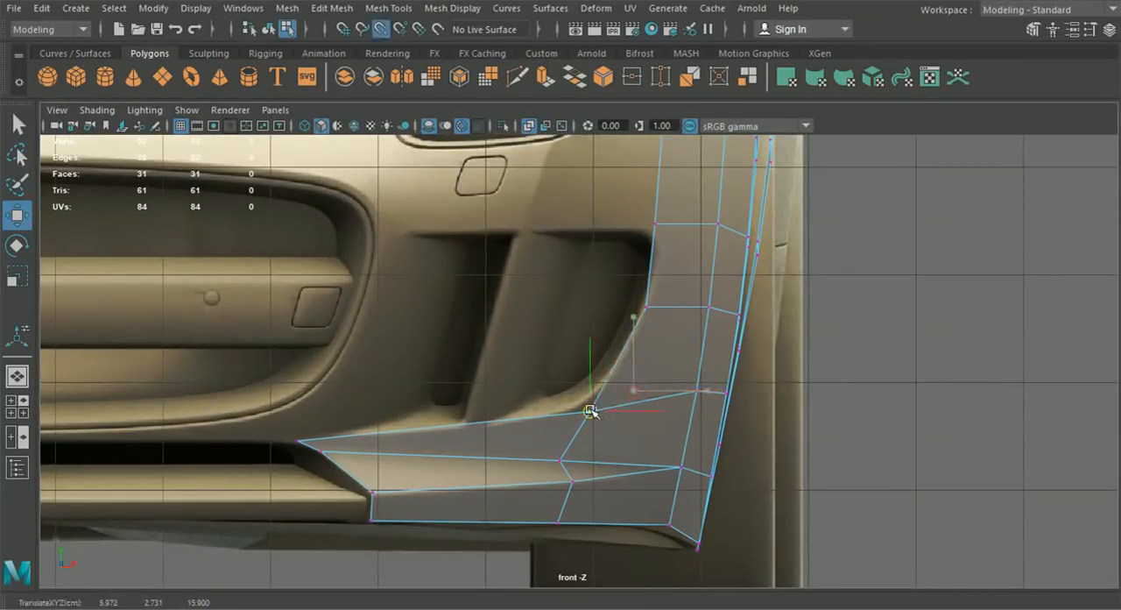
click(331, 8)
click(358, 166)
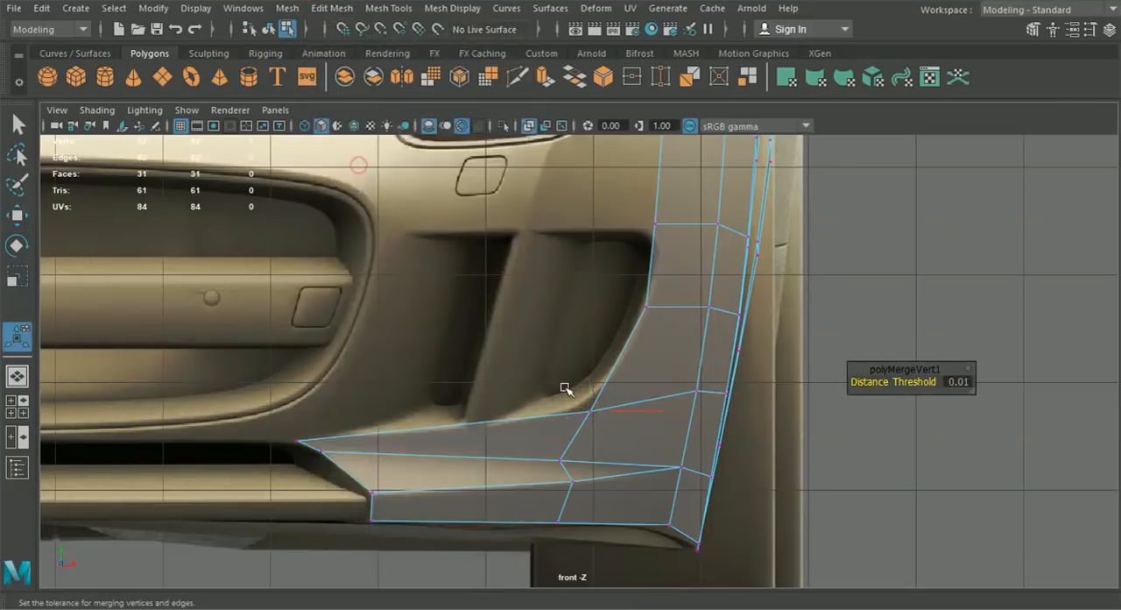
- Adjust the two intake-side vertices and their neighbouring inner vertices in the front view to follow the intake's outer edge
scroll(585, 401, up, 3)
key(w)
drag(681, 329, 693, 334)
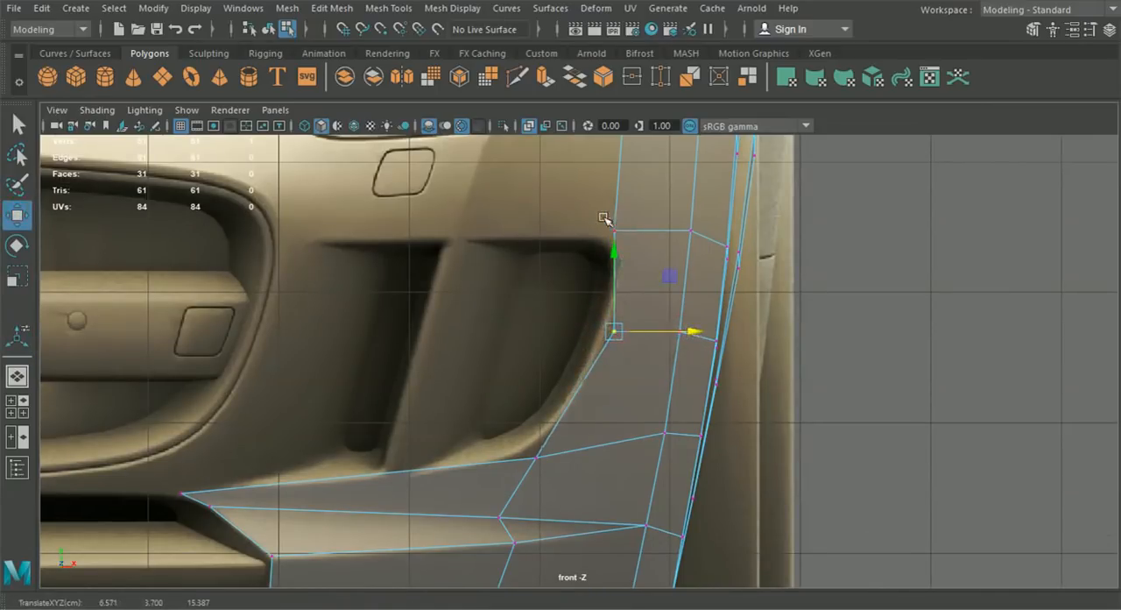
drag(616, 334, 618, 295)
click(681, 332)
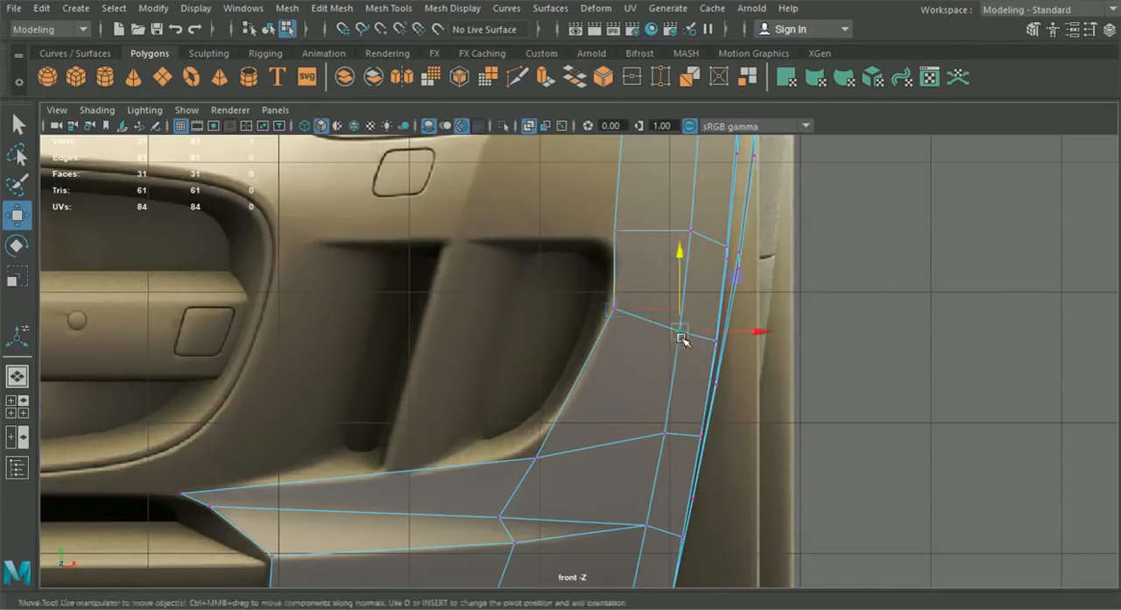
click(620, 306)
drag(692, 312, 689, 306)
click(617, 232)
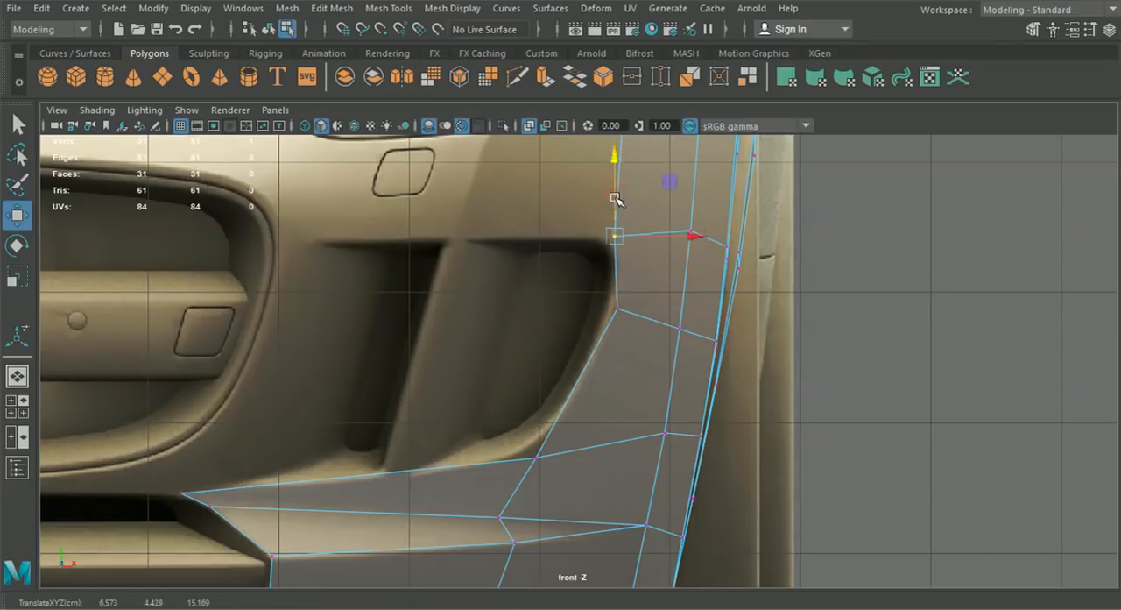
drag(692, 235, 766, 234)
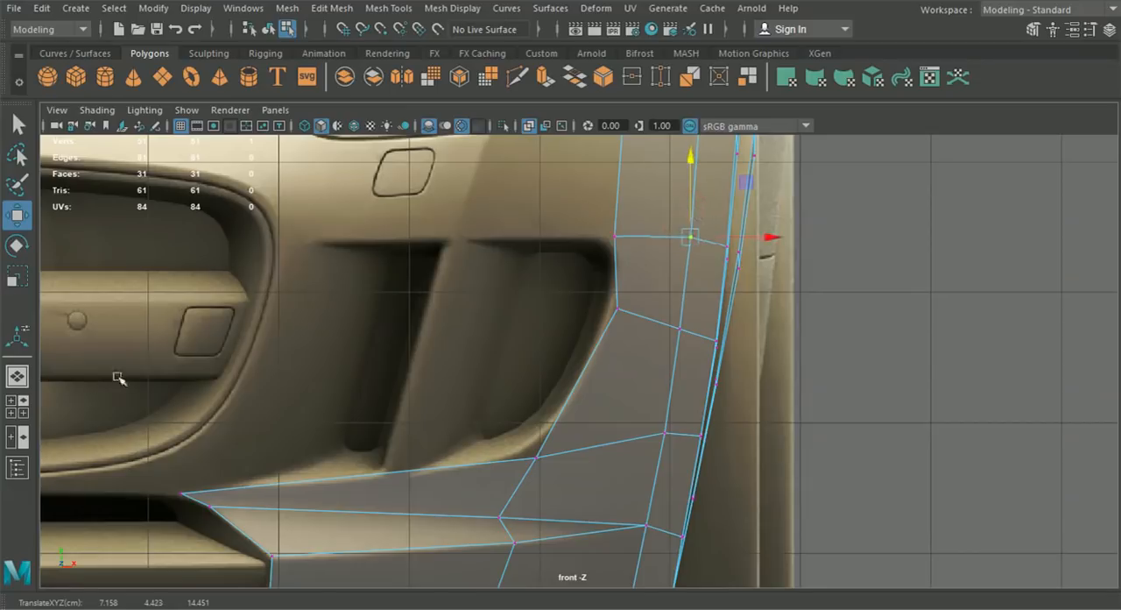
- Move the two intake-side vertices along Z in the side view to match the intake's rear outline, and check the shape in perspective
click(19, 408)
key(space)
alt+middle_drag(643, 453, 650, 420)
click(596, 348)
drag(516, 347, 522, 350)
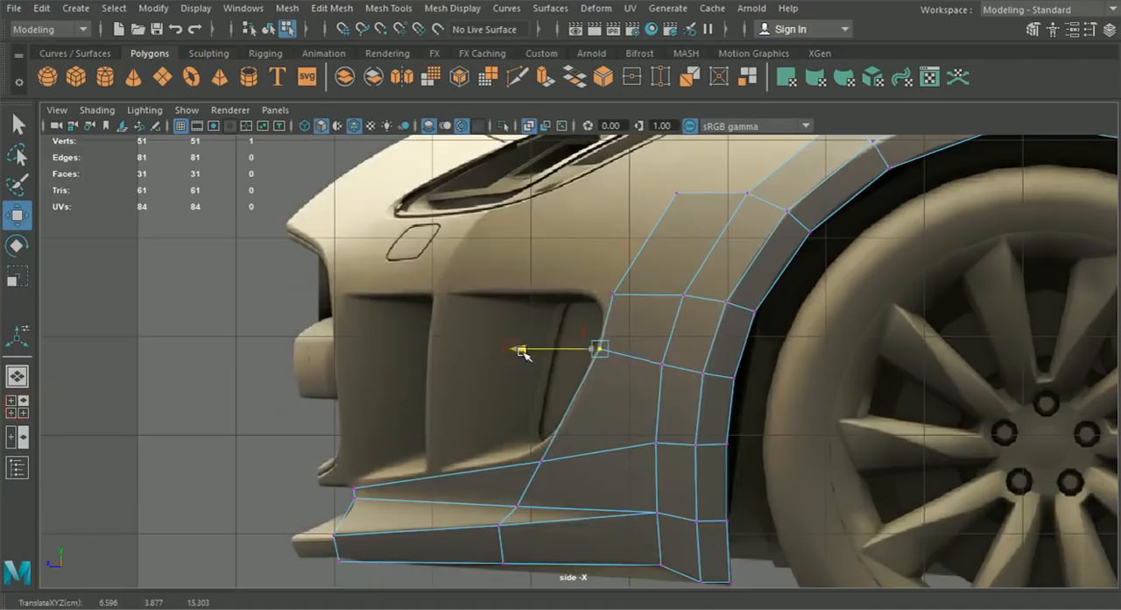
scroll(573, 355, up, 2)
click(619, 279)
drag(560, 286, 545, 279)
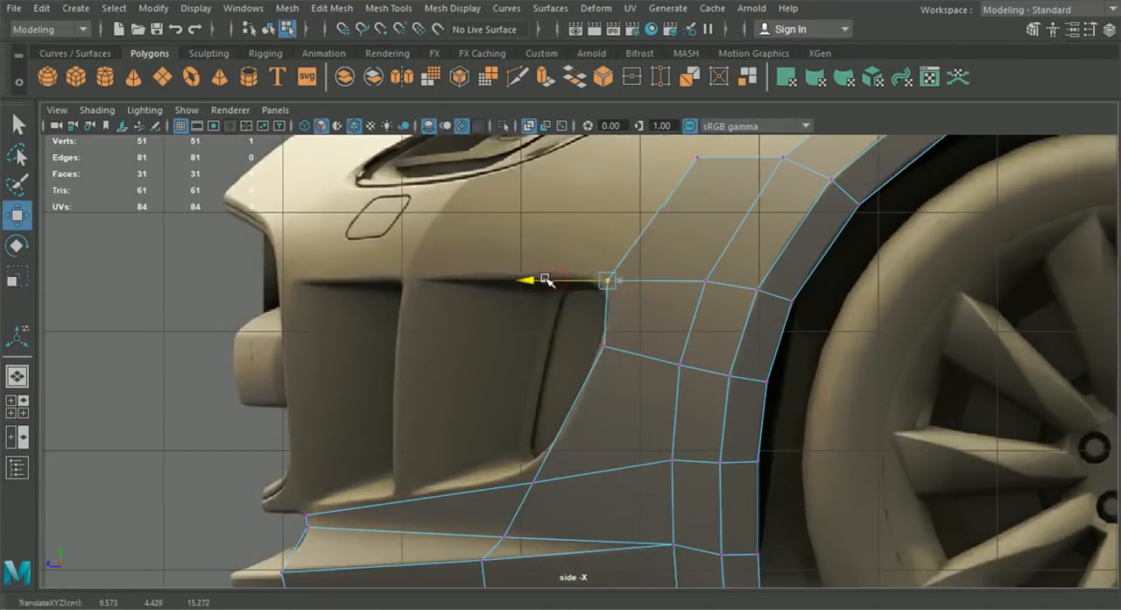
scroll(574, 354, down, 4)
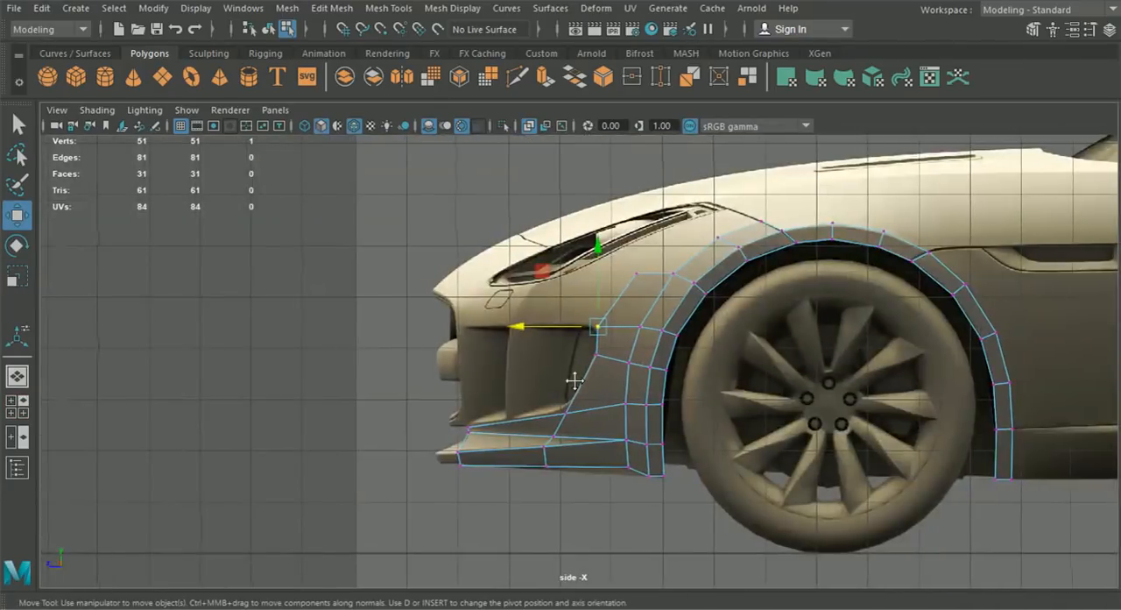
click(18, 375)
alt+drag(340, 381, 429, 342)
- Reposition the strip's top corner vertex below the headlight in the front view and move it forward along Z in the side view
click(16, 406)
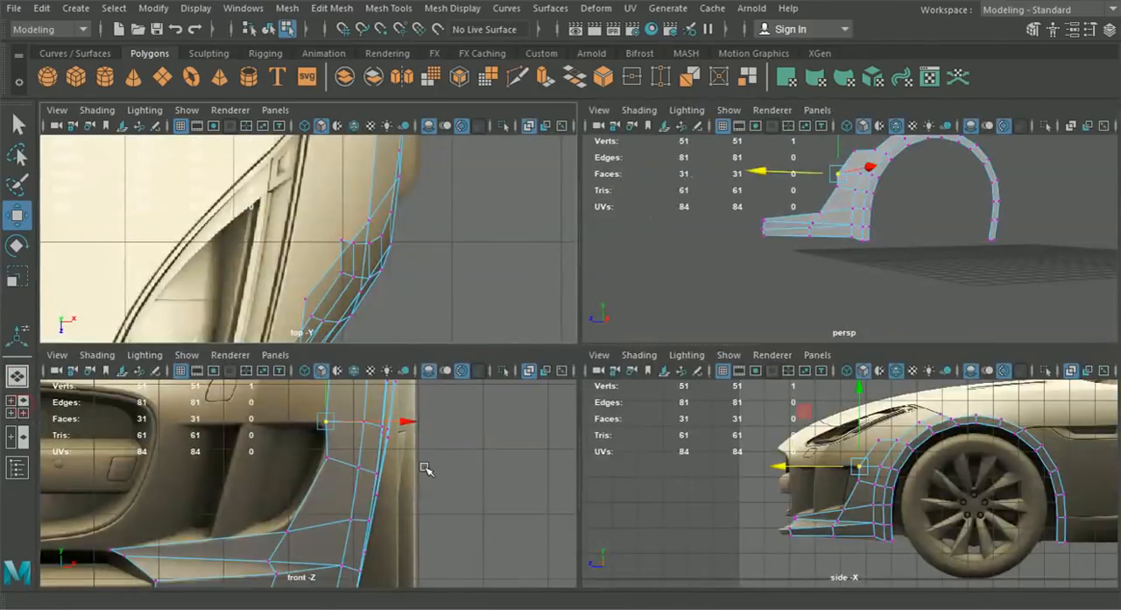
key(space)
scroll(543, 420, down, 3)
alt+middle_drag(585, 399, 551, 514)
drag(530, 312, 553, 355)
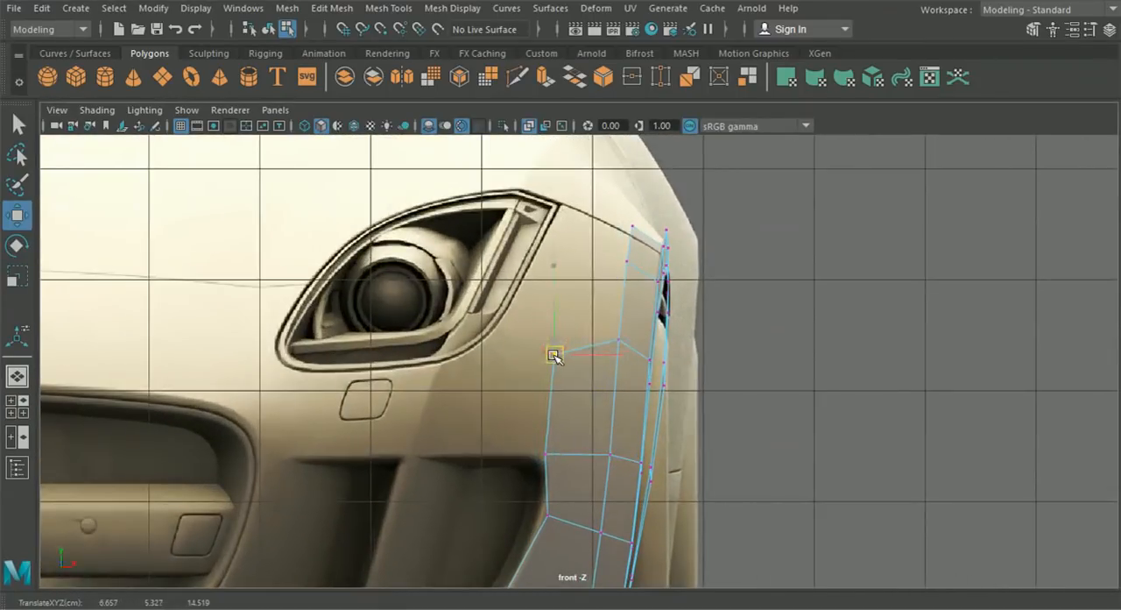
click(16, 407)
key(space)
scroll(573, 288, up, 3)
drag(573, 288, 528, 270)
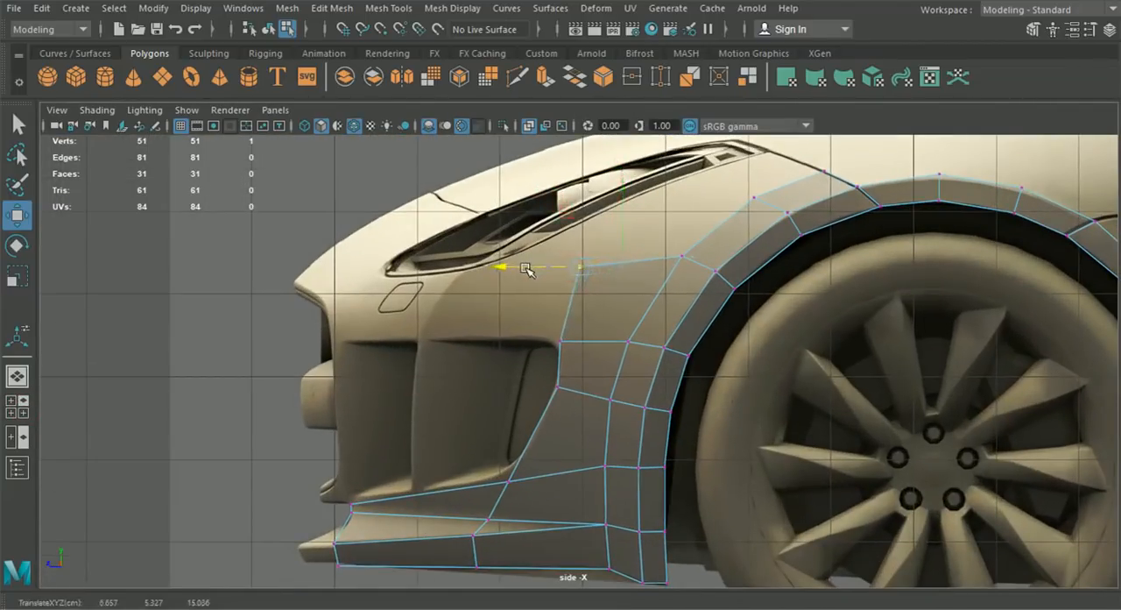
drag(524, 268, 533, 269)
- Extrude the next two outer wheel arch edges upward toward the headlight's rear corner in the side view
alt+middle_drag(585, 283, 543, 365)
right_drag(709, 296, 784, 101)
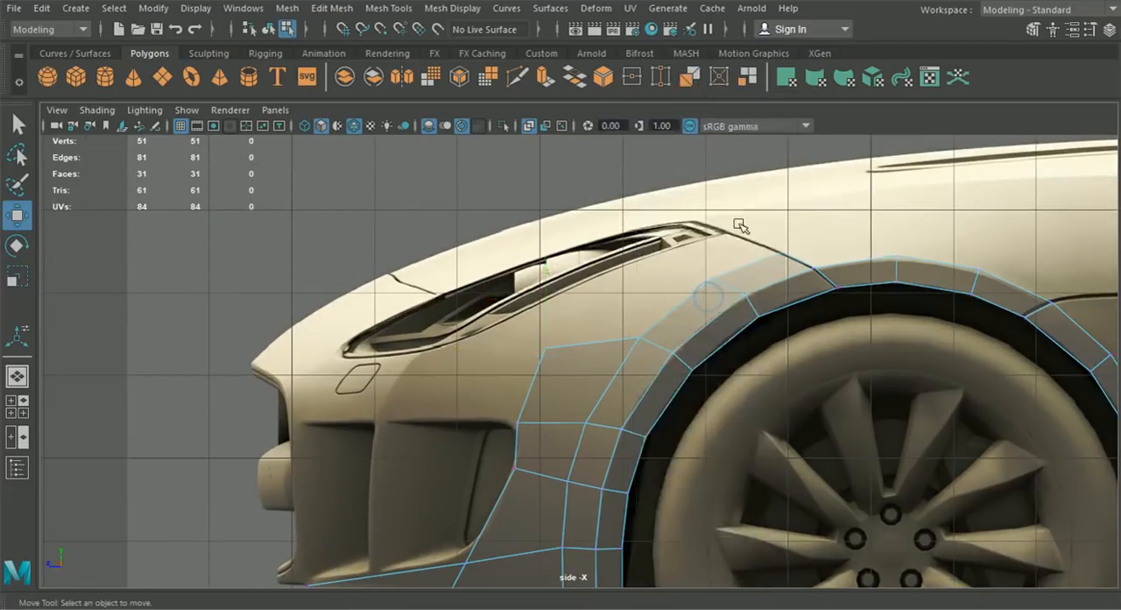
key(ctrl+e)
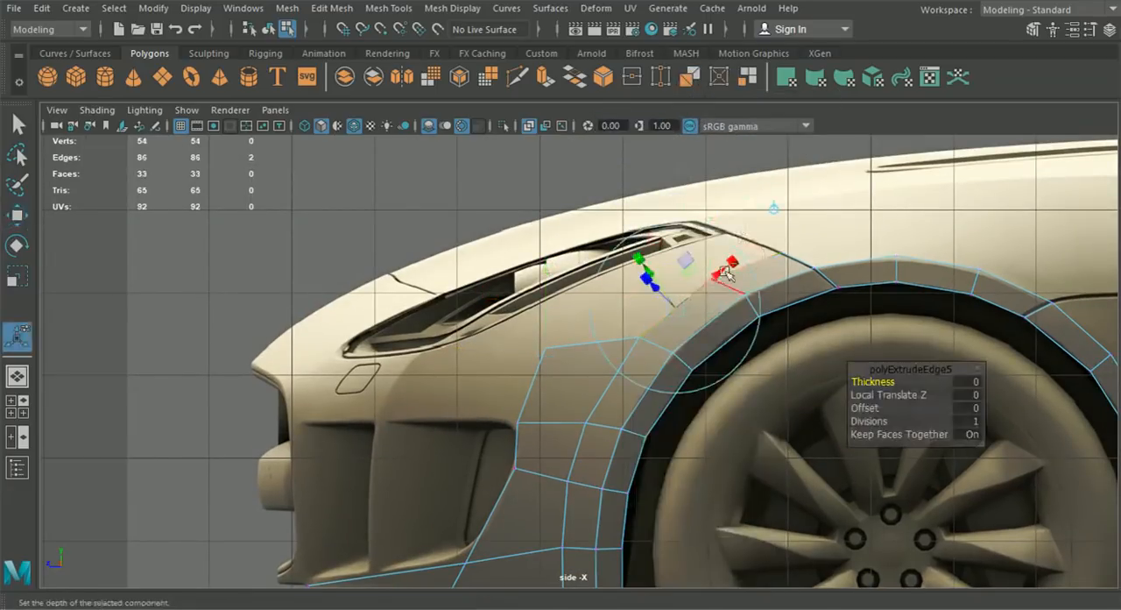
click(775, 210)
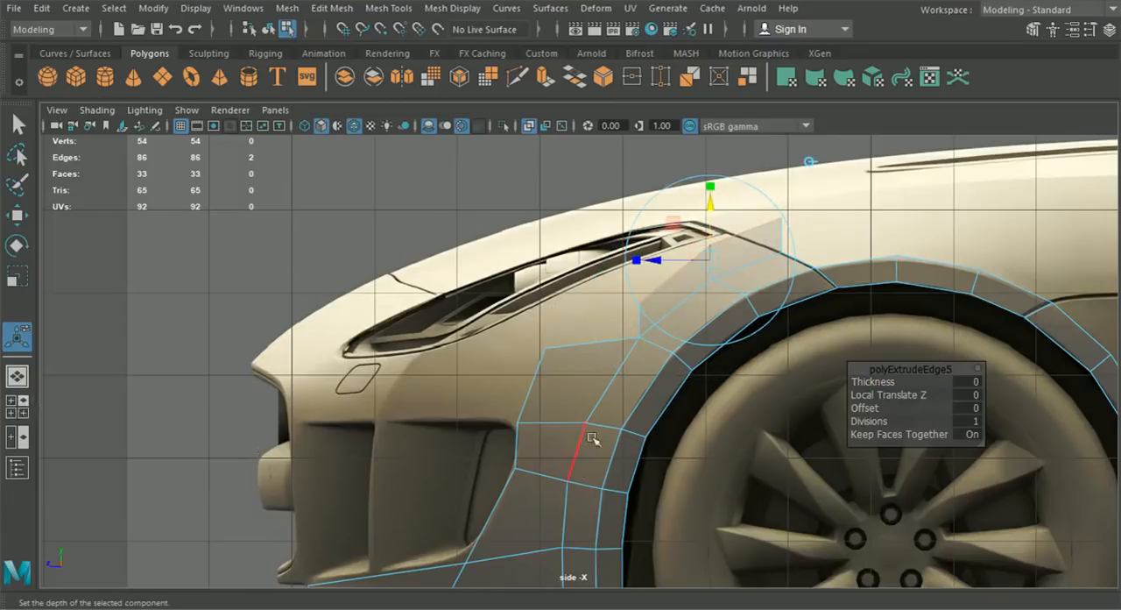
- Nudge the lower strip's top corner vertex along X to about 6.628 in the front view
right_drag(626, 184, 514, 123)
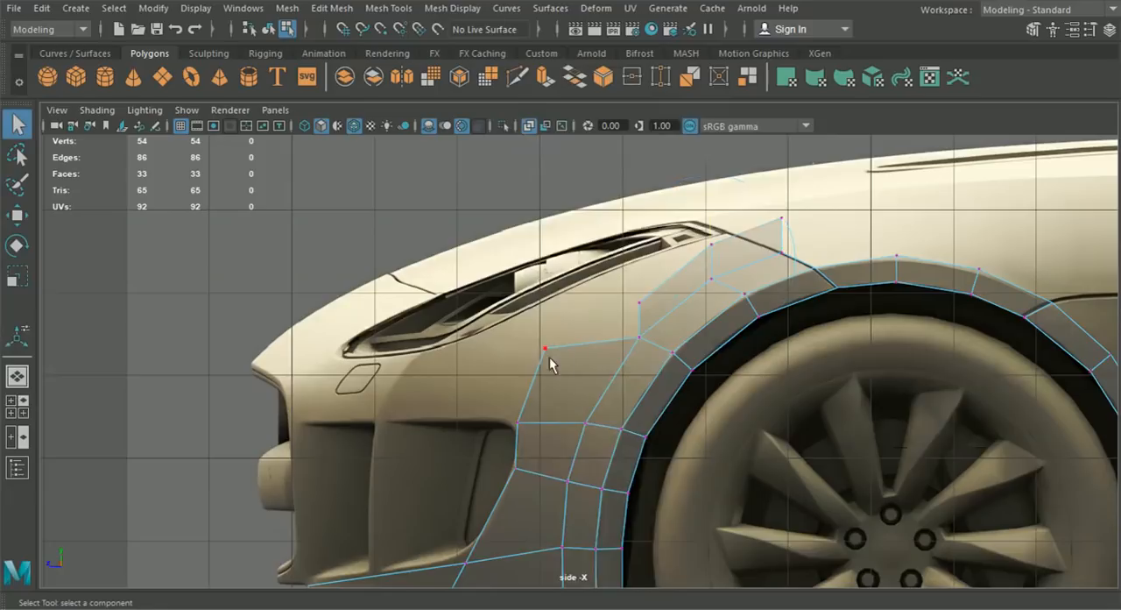
click(16, 407)
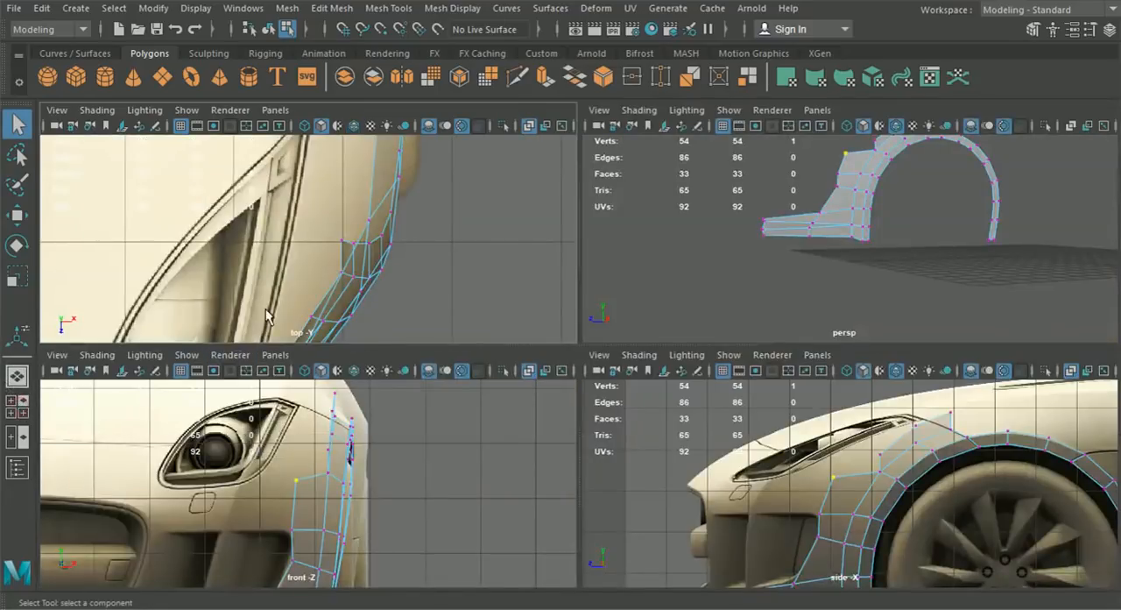
click(18, 217)
alt+middle_drag(277, 482, 328, 467)
drag(423, 464, 425, 466)
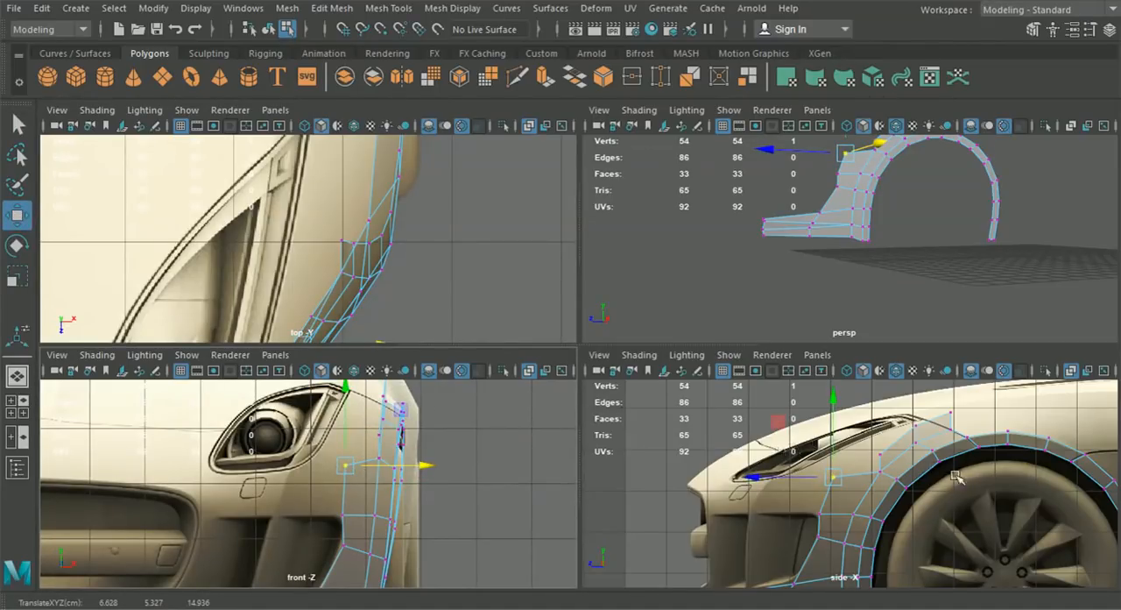
- Snap the new extrusion's lower front vertex onto the lower strip's top corner vertex and merge them
click(881, 457)
drag(882, 458, 840, 476)
drag(823, 468, 840, 486)
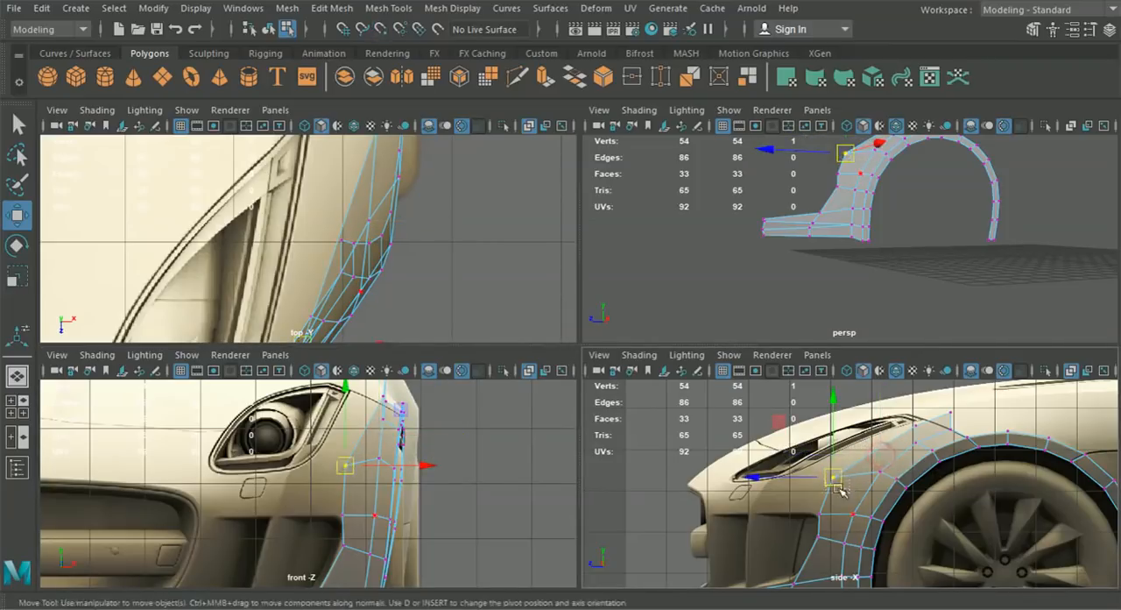
click(290, 10)
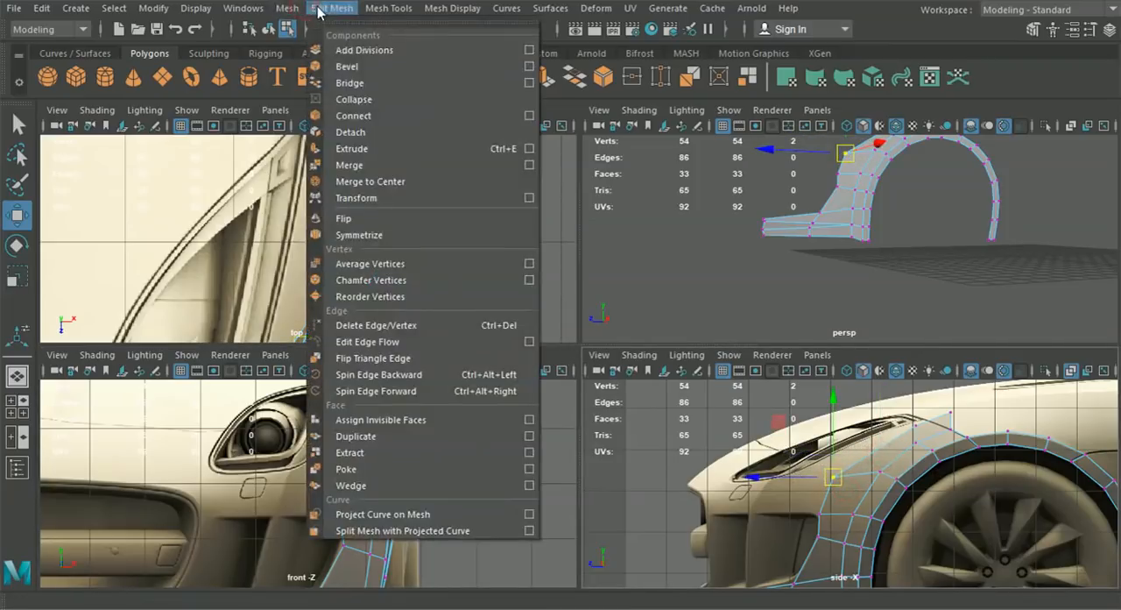
click(351, 167)
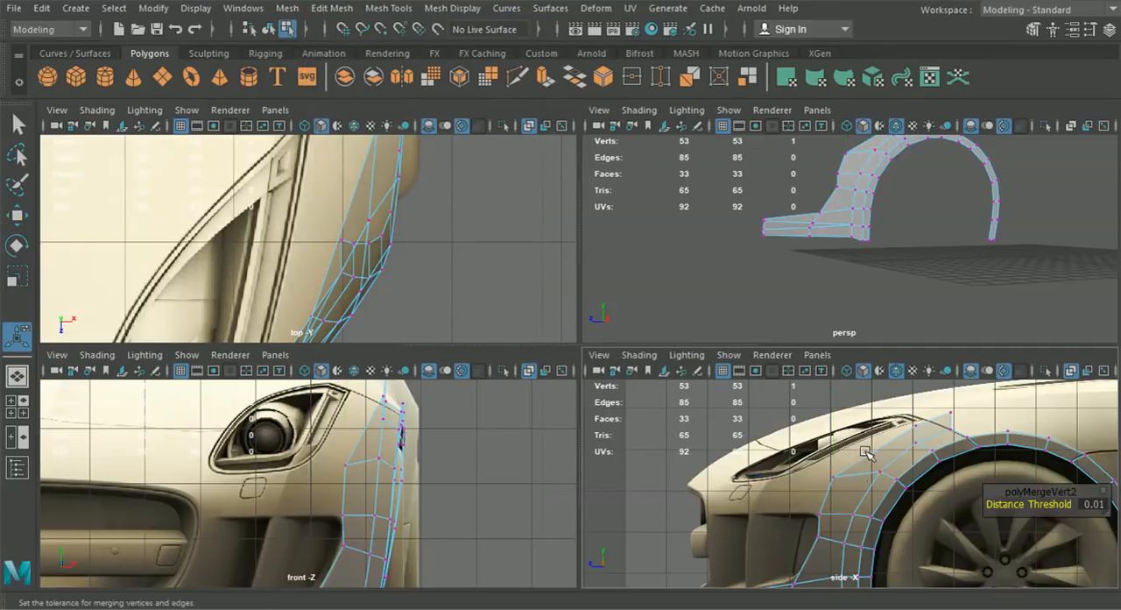
- Move the extrusion's two remaining outer vertices in the side view, placing one below the headlight and the other on the hood seam
click(915, 422)
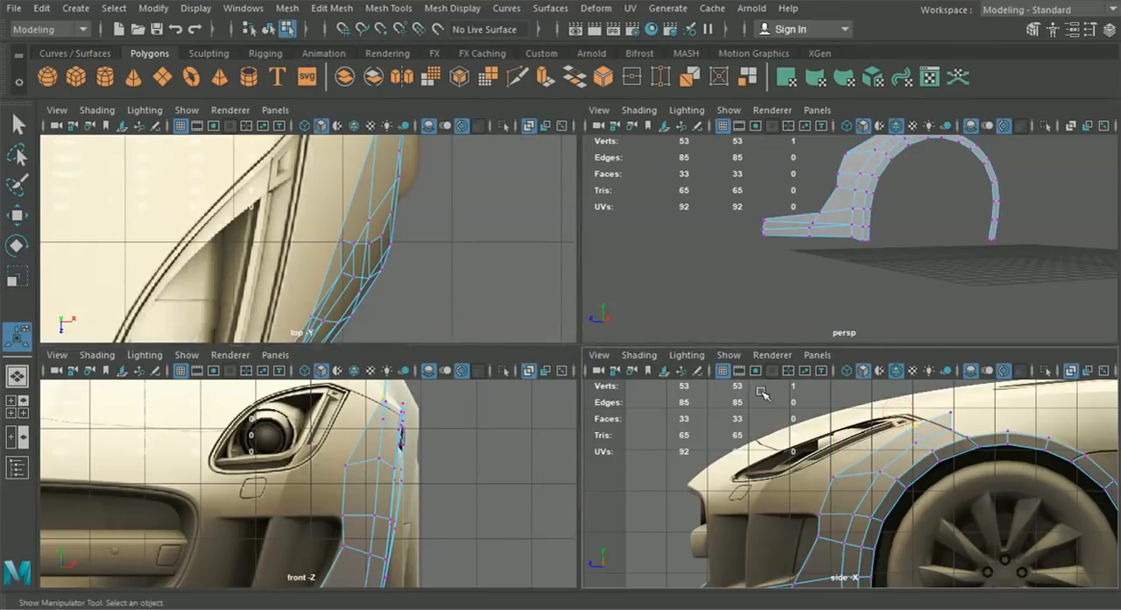
key(w)
drag(916, 425, 874, 451)
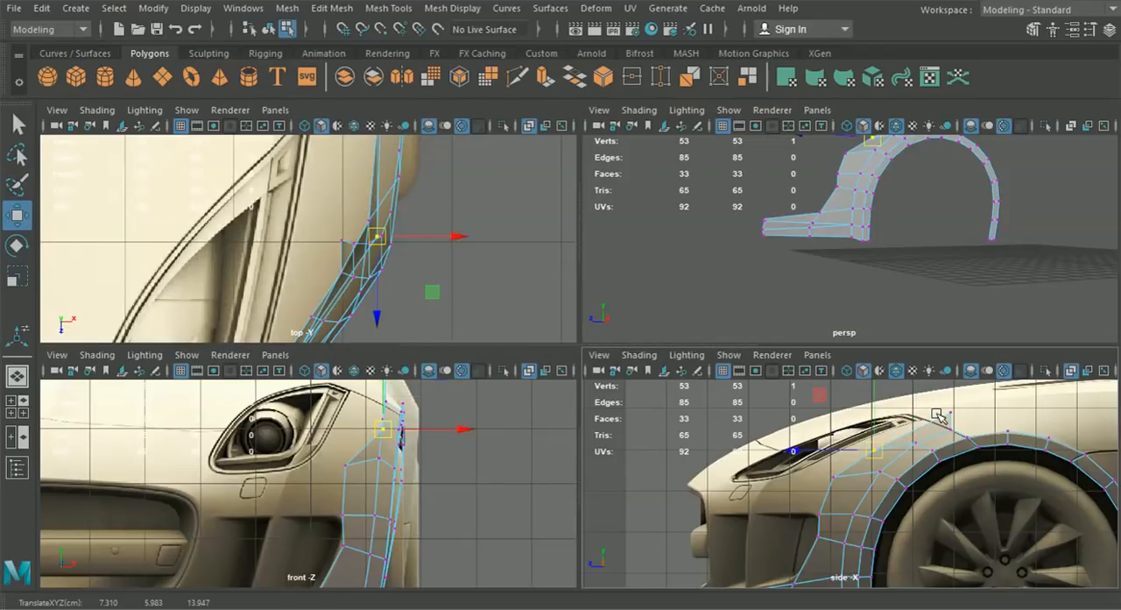
key(space)
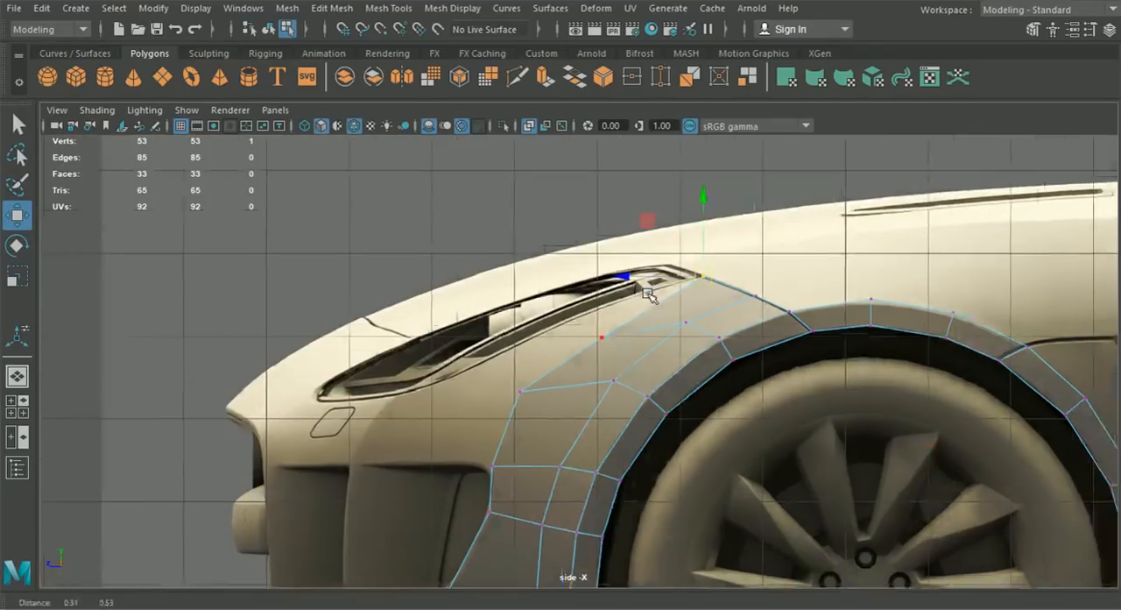
alt+middle_drag(647, 291, 616, 339)
scroll(616, 339, up, 2)
drag(692, 324, 718, 330)
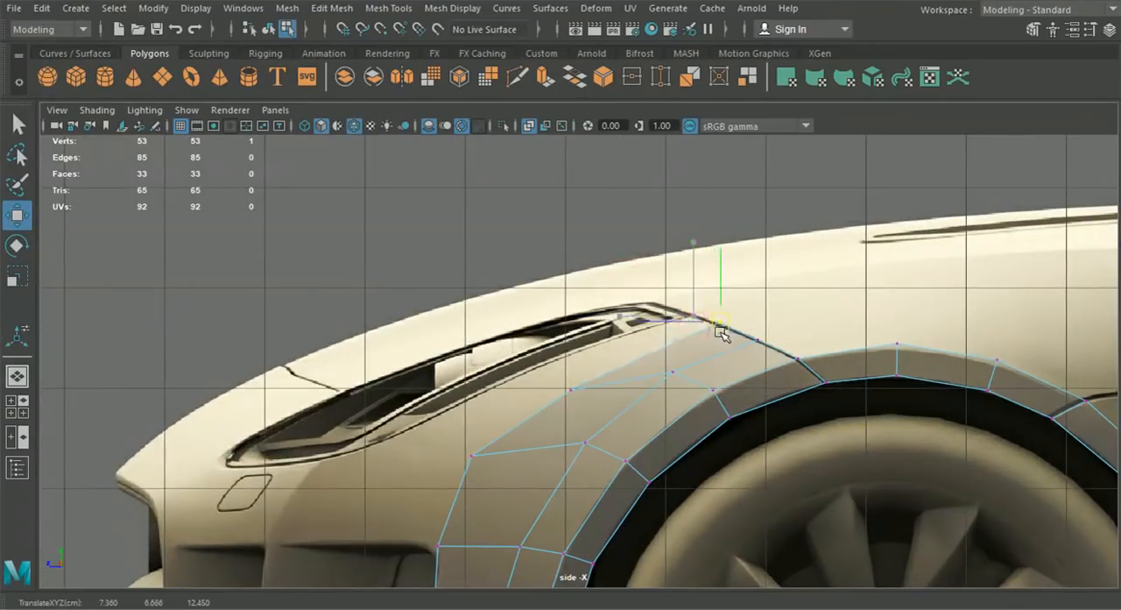
click(570, 388)
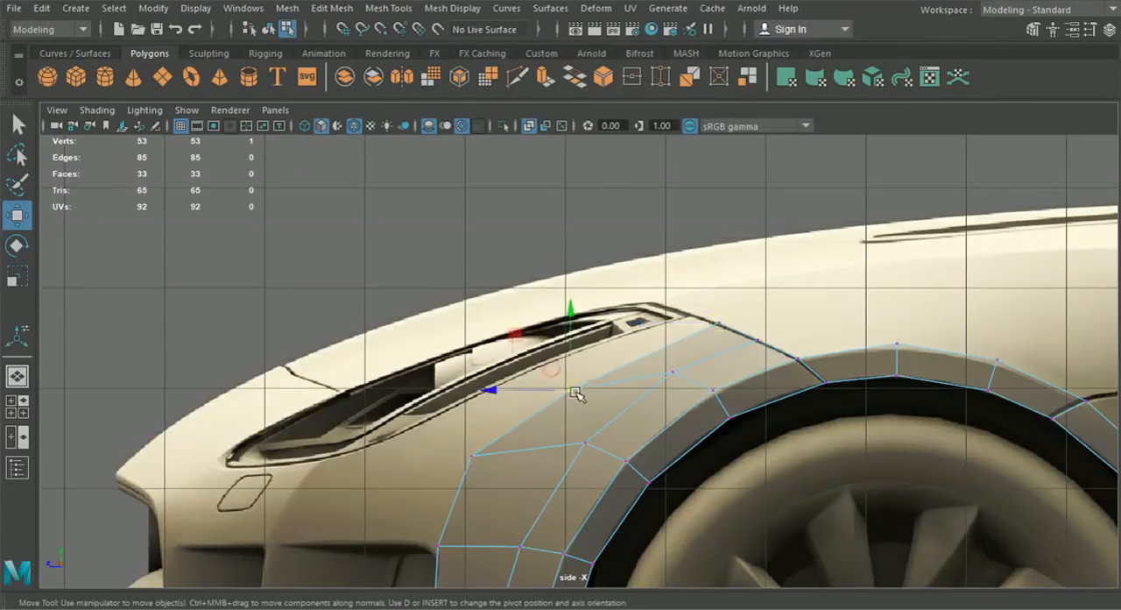
click(606, 364)
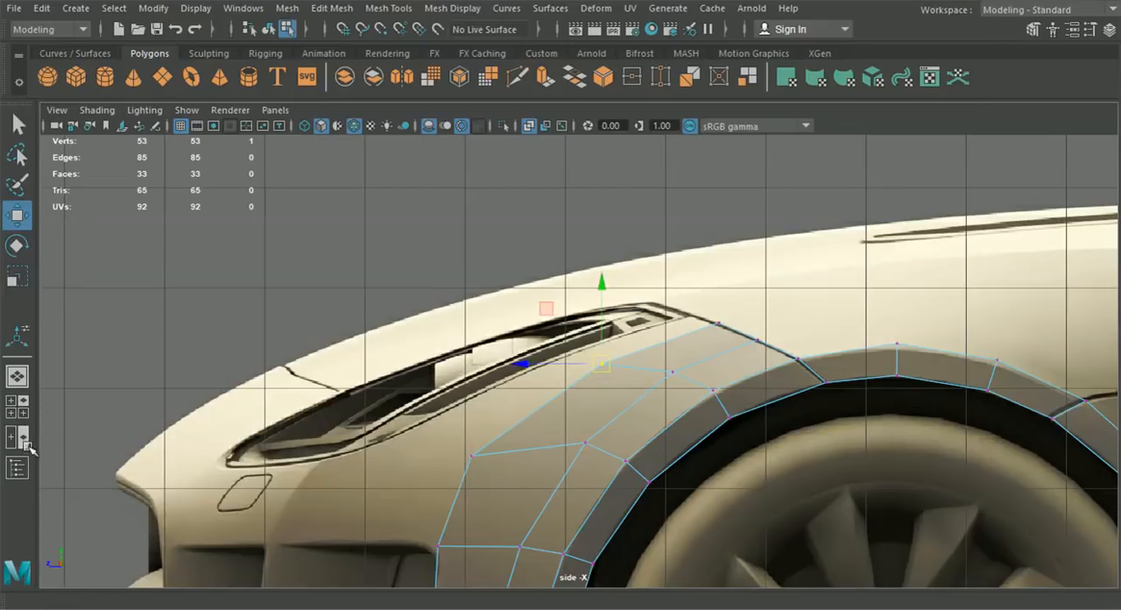
- Move the two upper outer vertices inward along X in the front view, placing the rear one on the hood seam at about X 6.939
click(18, 407)
drag(459, 415, 431, 414)
alt+middle_drag(432, 414, 440, 460)
scroll(443, 460, up, 4)
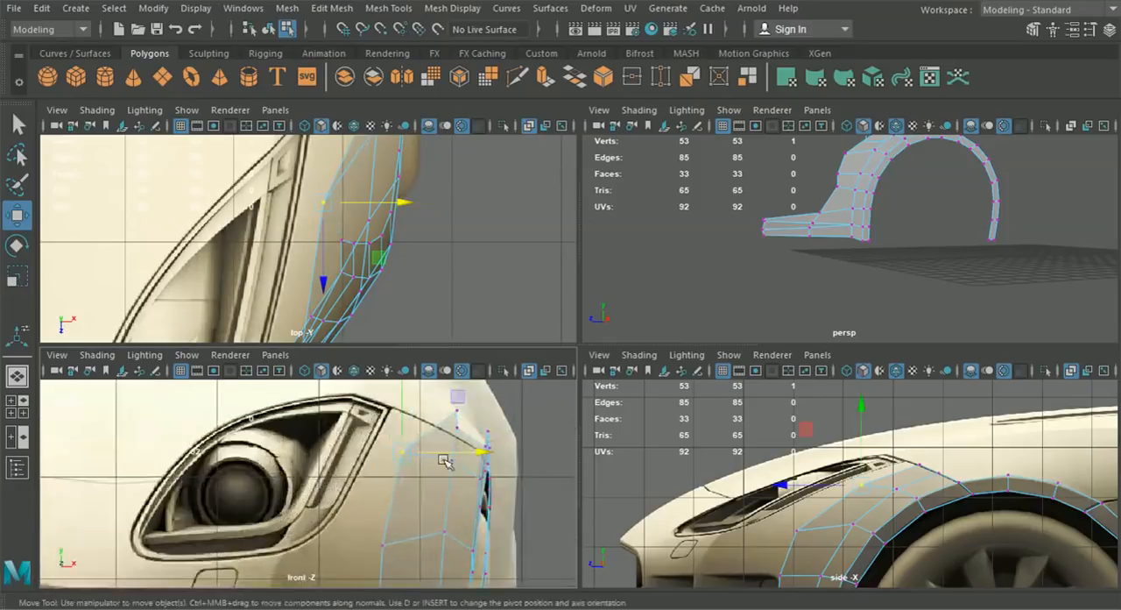
click(457, 409)
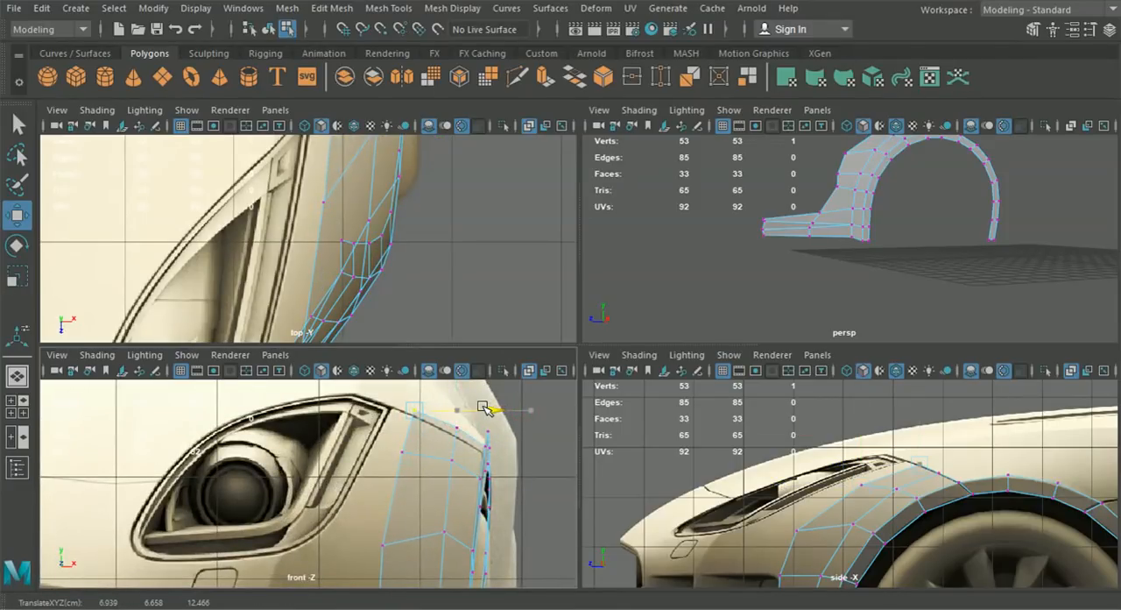
scroll(392, 308, up, 4)
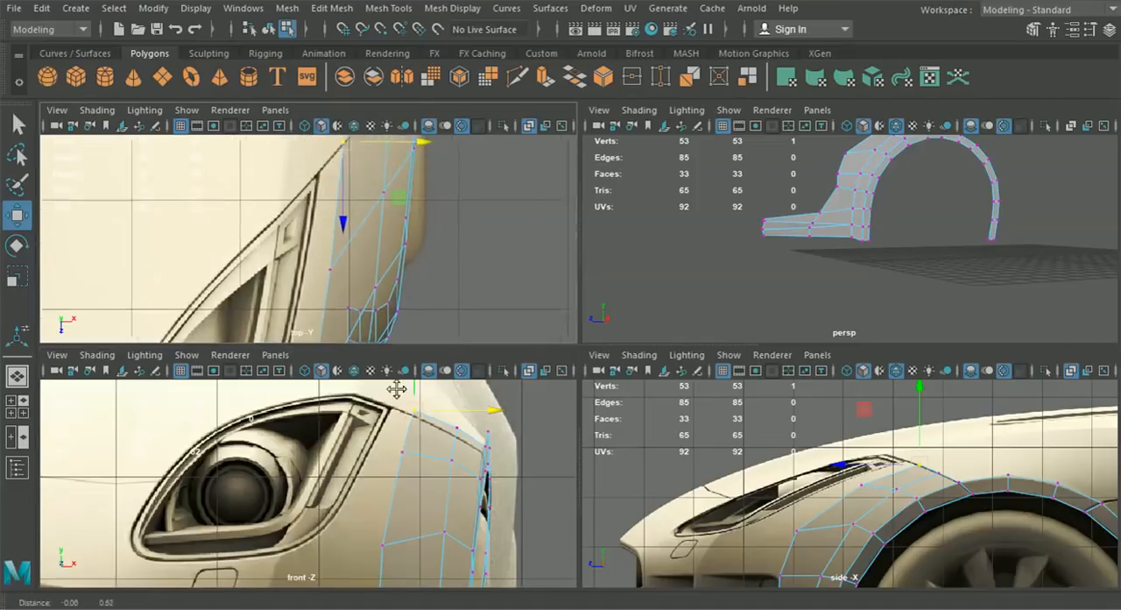
- Move the middle upper vertex along Z to about 12.081 in the top view and nudge it along X onto the hood seam
alt+middle_drag(400, 214, 400, 293)
click(403, 217)
drag(402, 266, 403, 267)
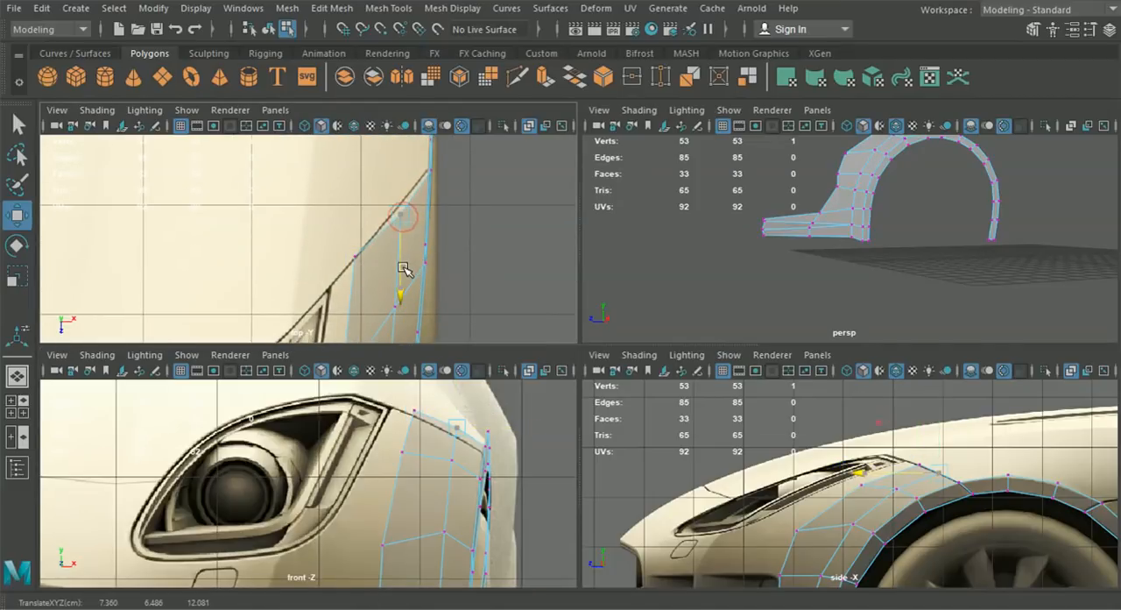
drag(470, 214, 466, 215)
alt+middle_drag(445, 291, 456, 230)
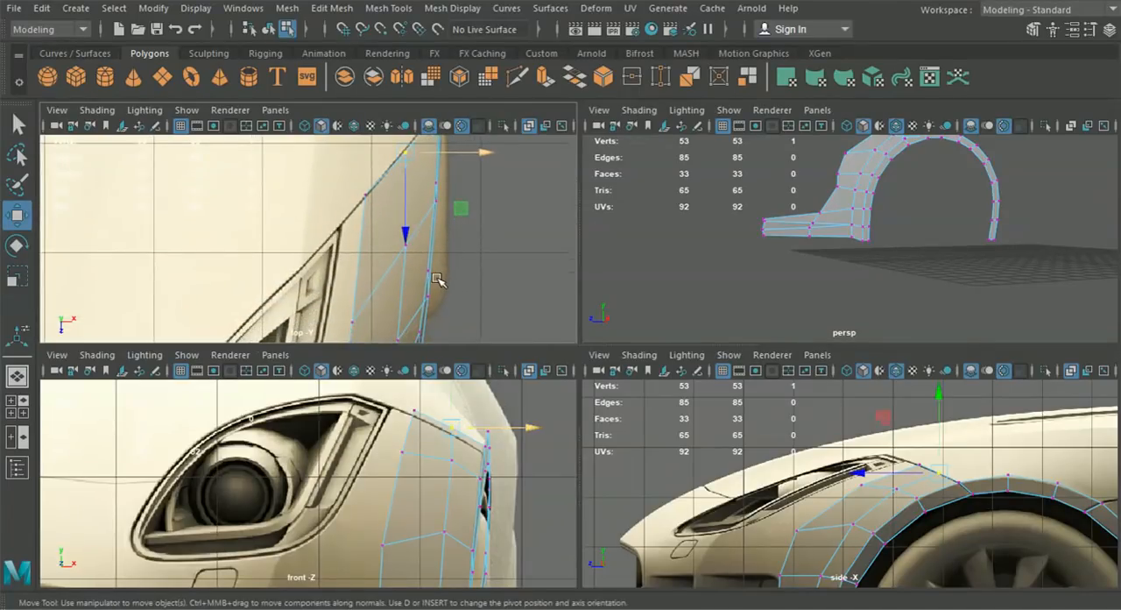
- Nudge the two upper vertices of the middle column inward along X in the front view, placing the lower one at about 7.211
click(447, 455)
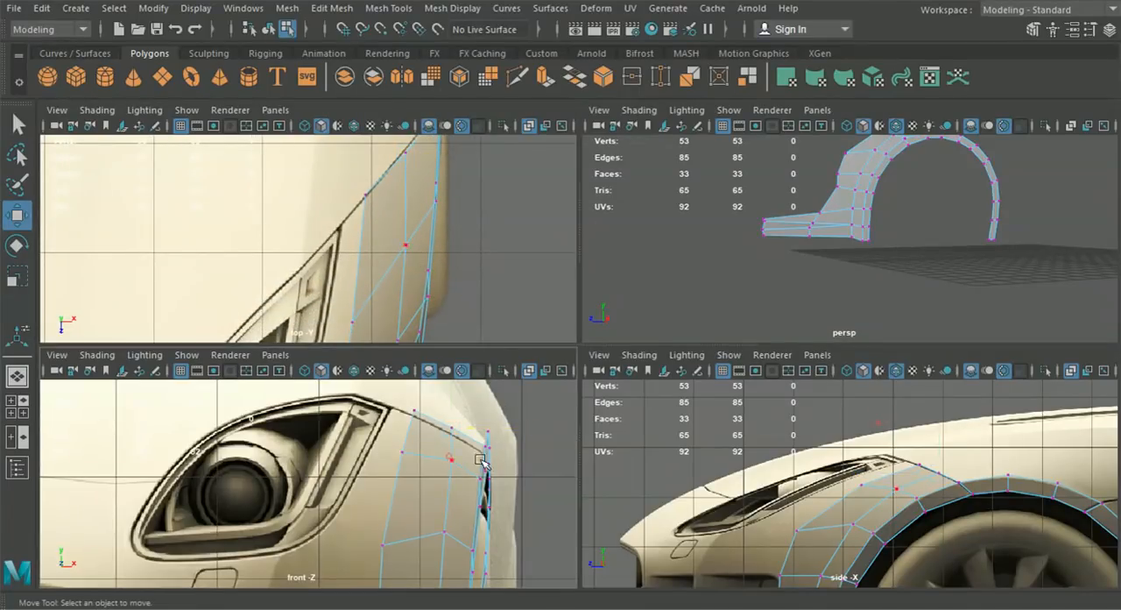
click(453, 462)
click(455, 462)
drag(523, 459, 518, 531)
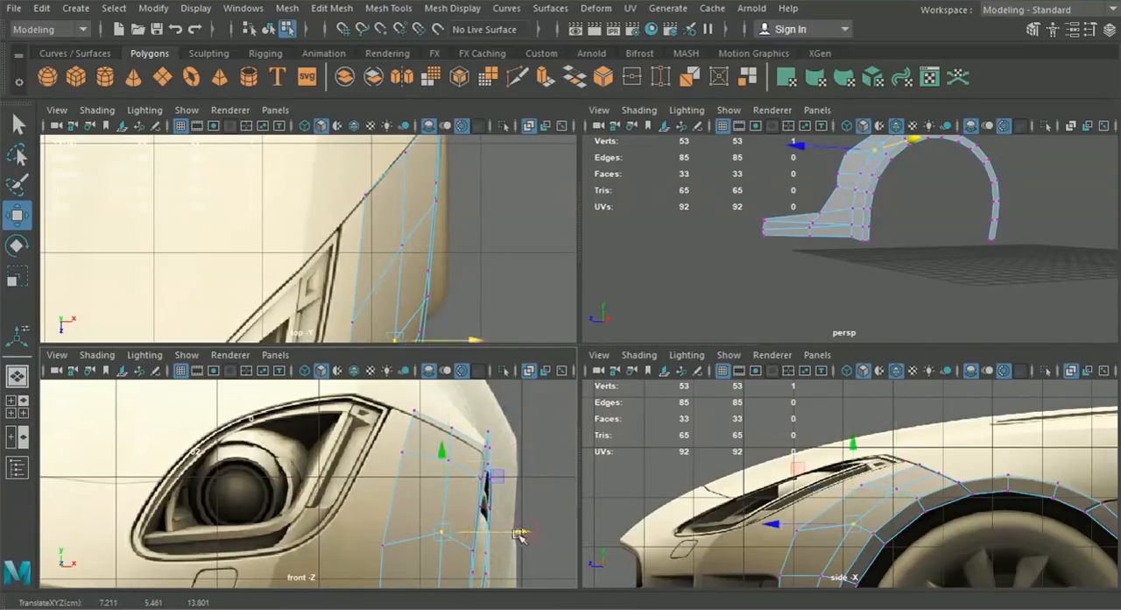
alt+middle_drag(520, 536, 479, 448)
- Shift the middle column's remaining vertices beside the side intake slightly inward along X in the front view, working down to the lower strip
click(438, 508)
drag(501, 509, 497, 508)
alt+middle_drag(494, 522, 502, 401)
click(432, 462)
drag(513, 459, 512, 460)
alt+middle_drag(462, 525, 490, 459)
click(451, 475)
drag(507, 474, 505, 474)
click(433, 552)
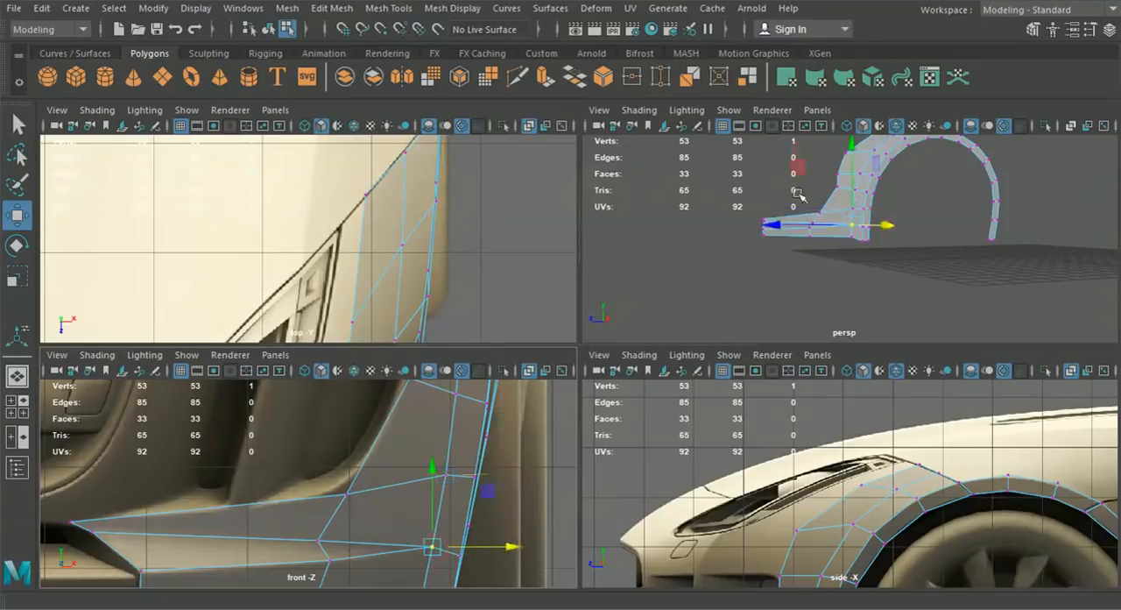
- Examine the fender mesh's overall shape in the perspective view with the vertices deselected
key(space)
alt+drag(705, 275, 519, 188)
click(270, 32)
click(351, 306)
alt+drag(393, 396, 360, 378)
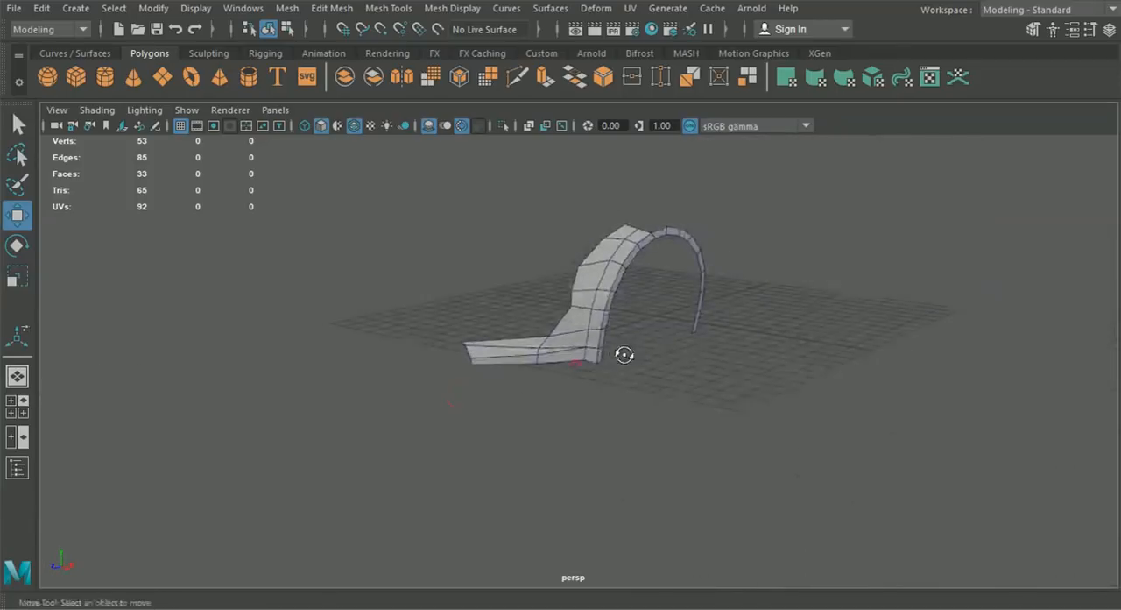
click(17, 405)
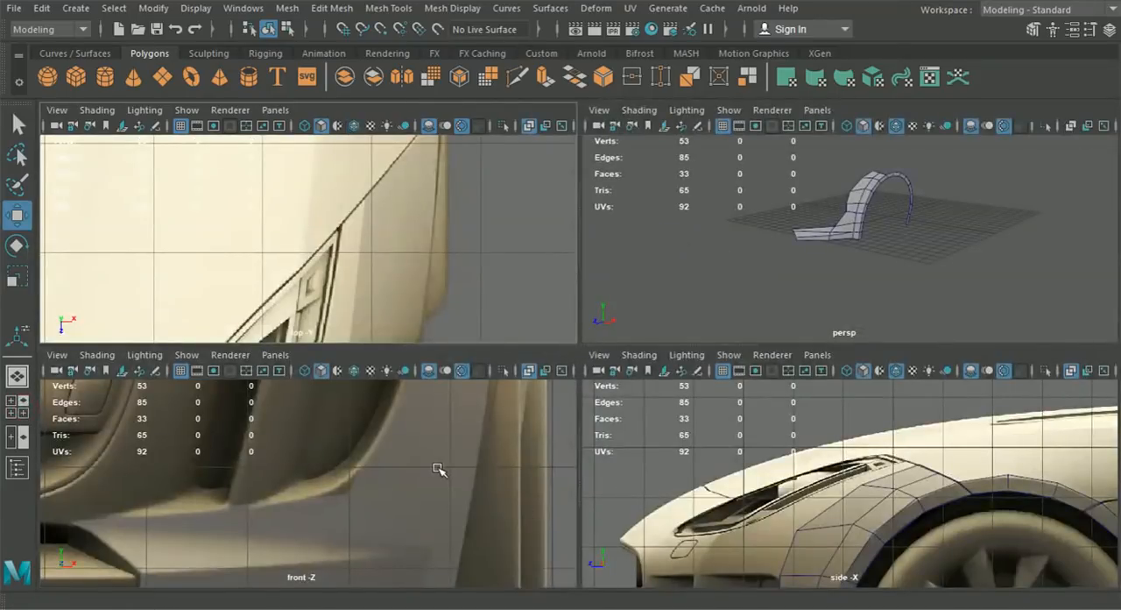
- Turn on wireframe on shaded in the front view and extrude the three inner edges beside the headlight inward along X
key(space)
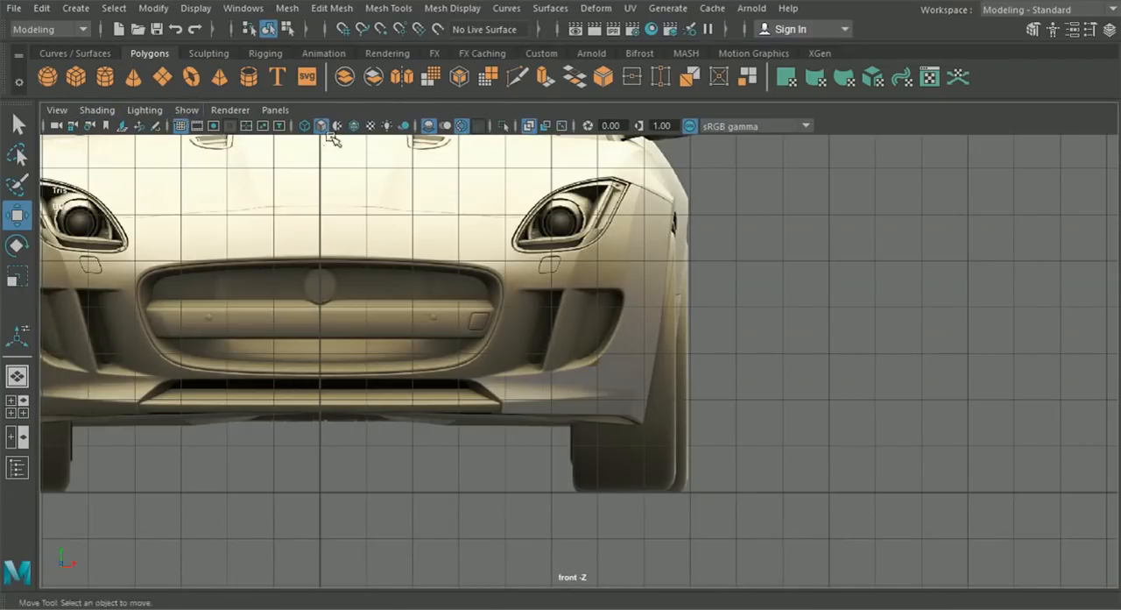
click(354, 128)
alt+middle_drag(474, 234, 434, 345)
scroll(446, 325, up, 1)
click(611, 330)
right_drag(610, 328, 605, 84)
scroll(611, 368, up, 3)
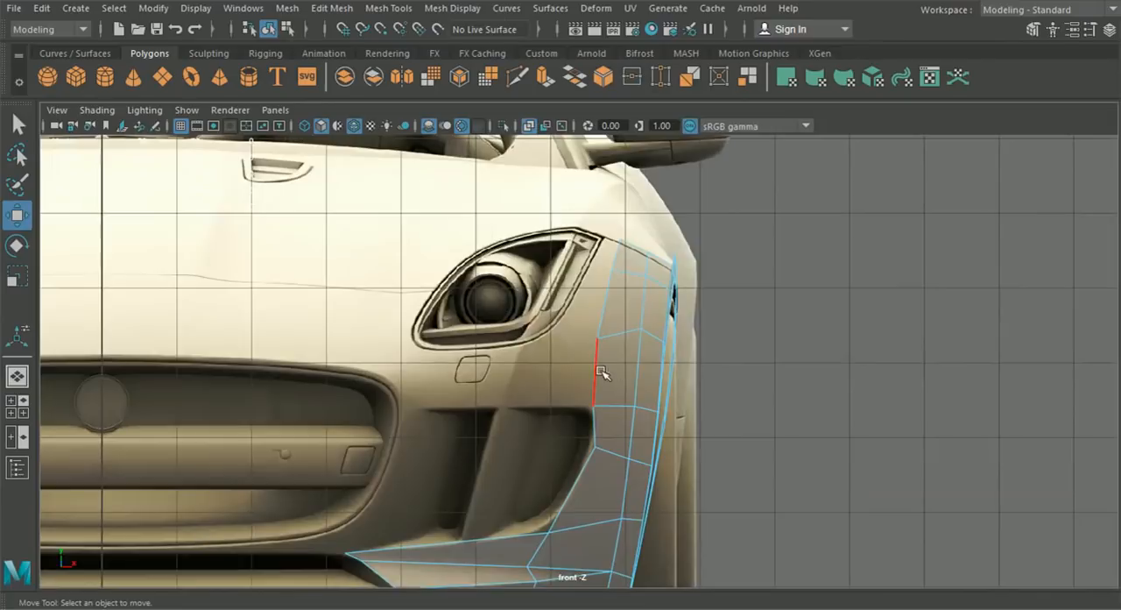
click(598, 375)
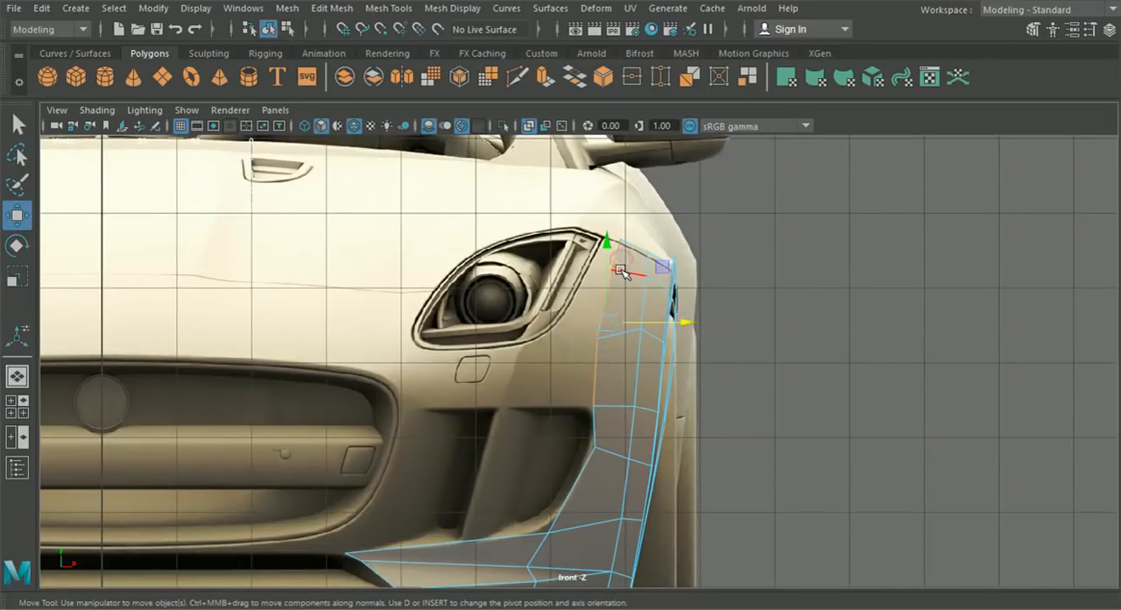
key(ctrl+e)
click(695, 272)
drag(665, 323, 637, 322)
- Move the two upper extruded vertices onto the headlight outline, at about X 6.746, Y 6.709 and X 6.513, Y 6.225
right_drag(643, 278, 586, 148)
alt+middle_drag(604, 208, 566, 295)
scroll(539, 293, up, 3)
key(w)
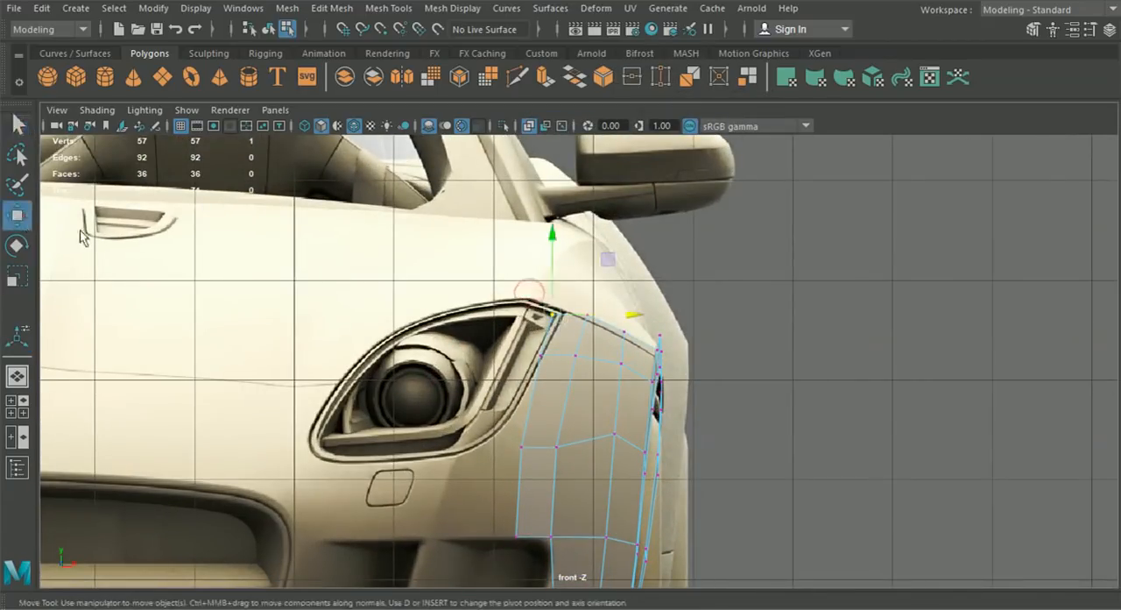
scroll(536, 296, up, 3)
drag(536, 291, 562, 282)
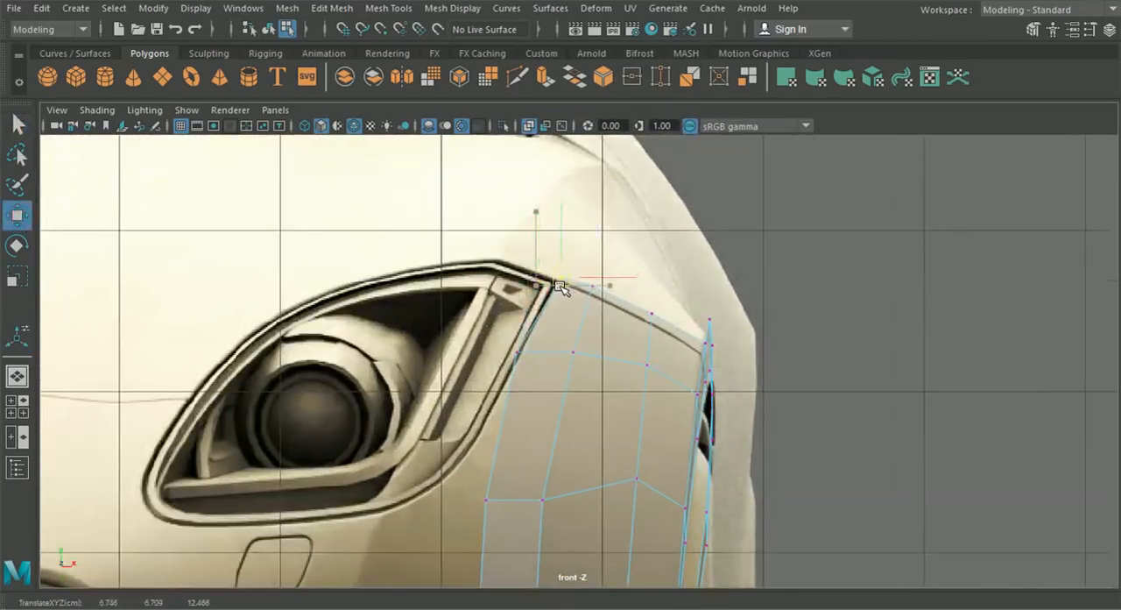
click(519, 355)
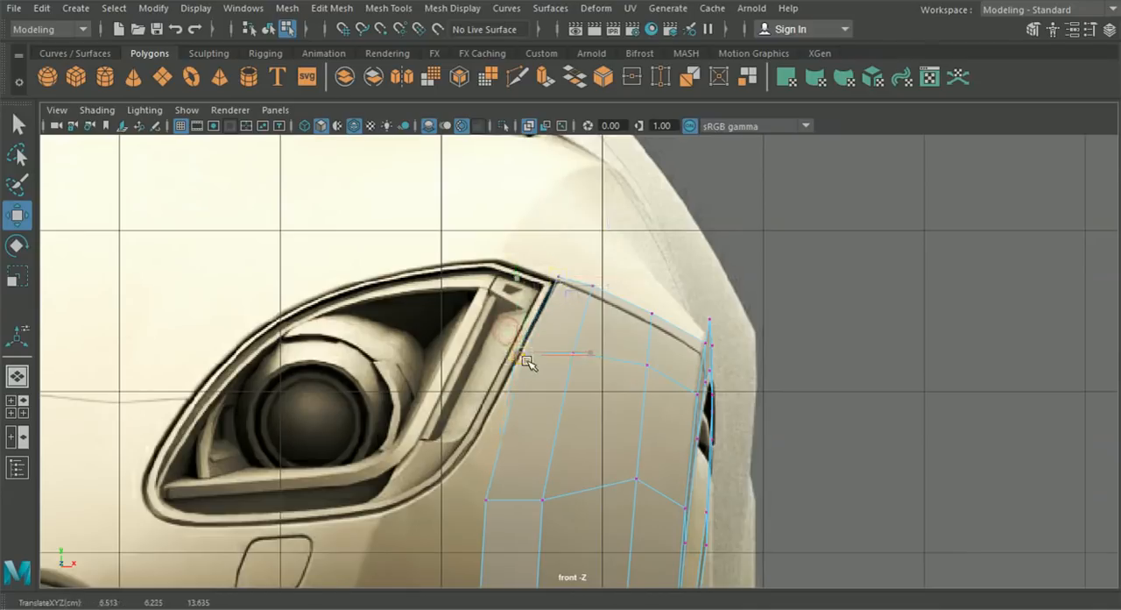
alt+middle_drag(524, 362, 545, 262)
- Move the third extruded vertex onto the headlight's lower outer curve in the front view
click(510, 400)
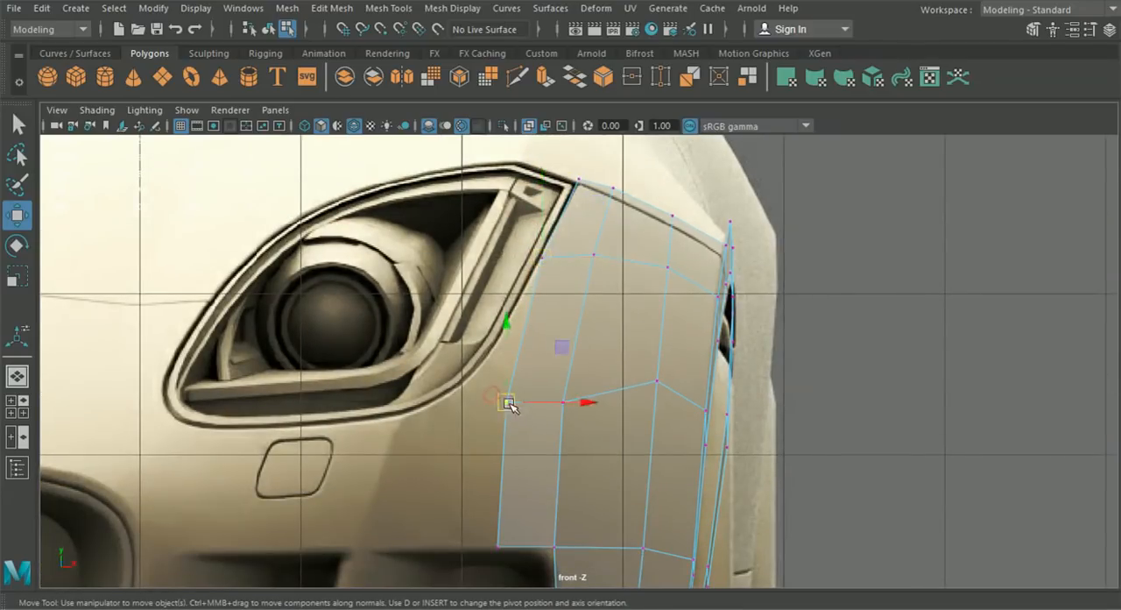
drag(513, 400, 517, 410)
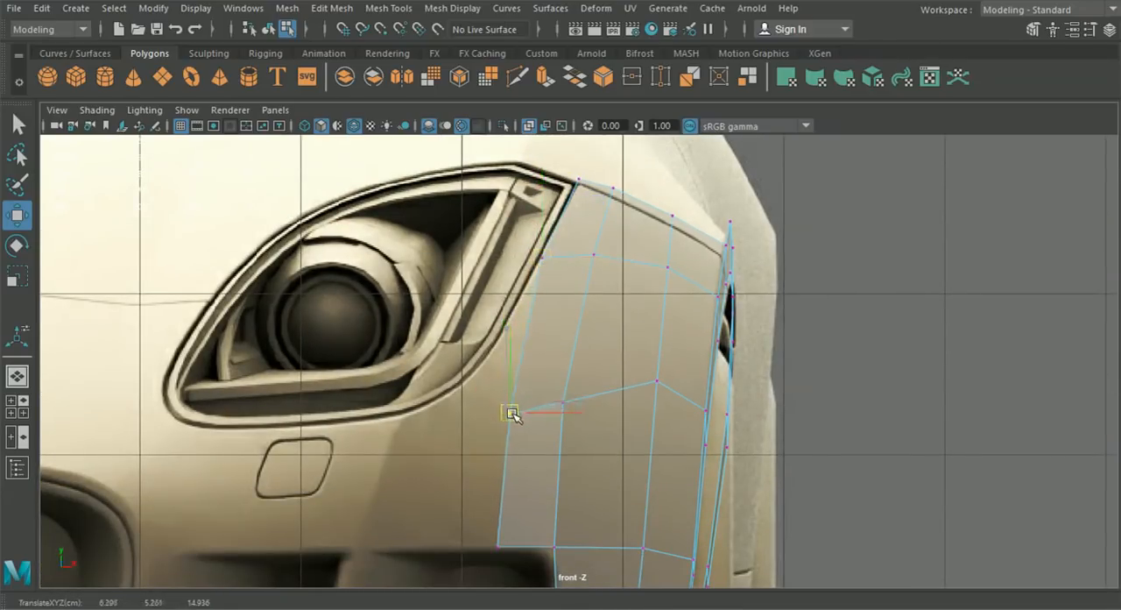
alt+middle_drag(515, 487, 510, 394)
drag(585, 321, 578, 320)
alt+middle_drag(557, 349, 604, 352)
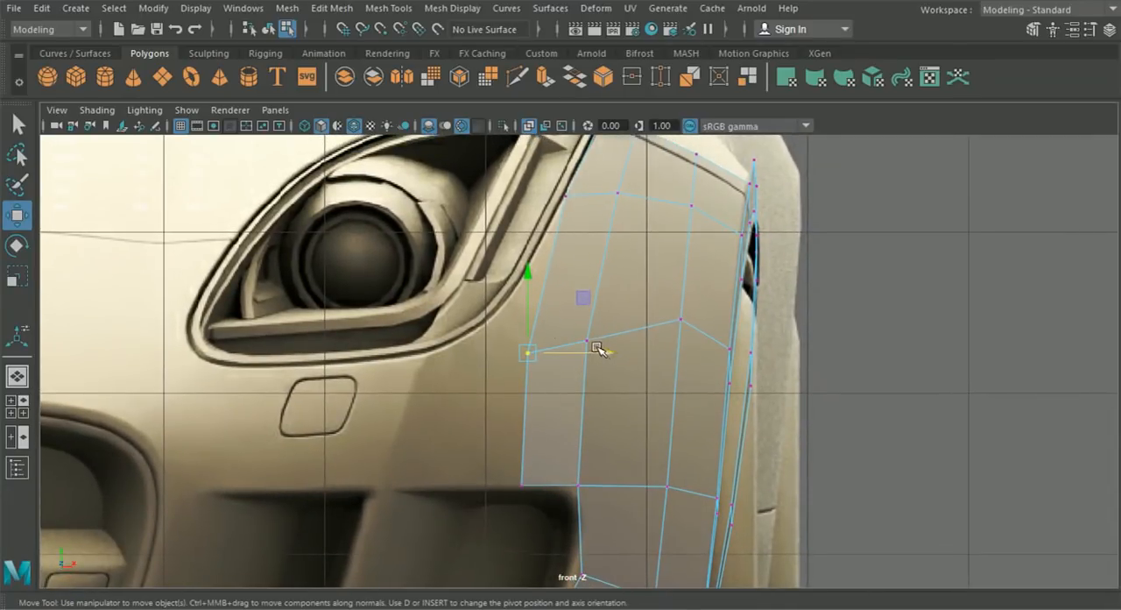
alt+middle_drag(566, 230, 558, 264)
drag(528, 369, 506, 327)
- Delete the lowest extruded face above the side intake and fine-tune the remaining lower corner vertex on the headlight outline
right_drag(545, 348, 545, 168)
click(544, 422)
key(Delete)
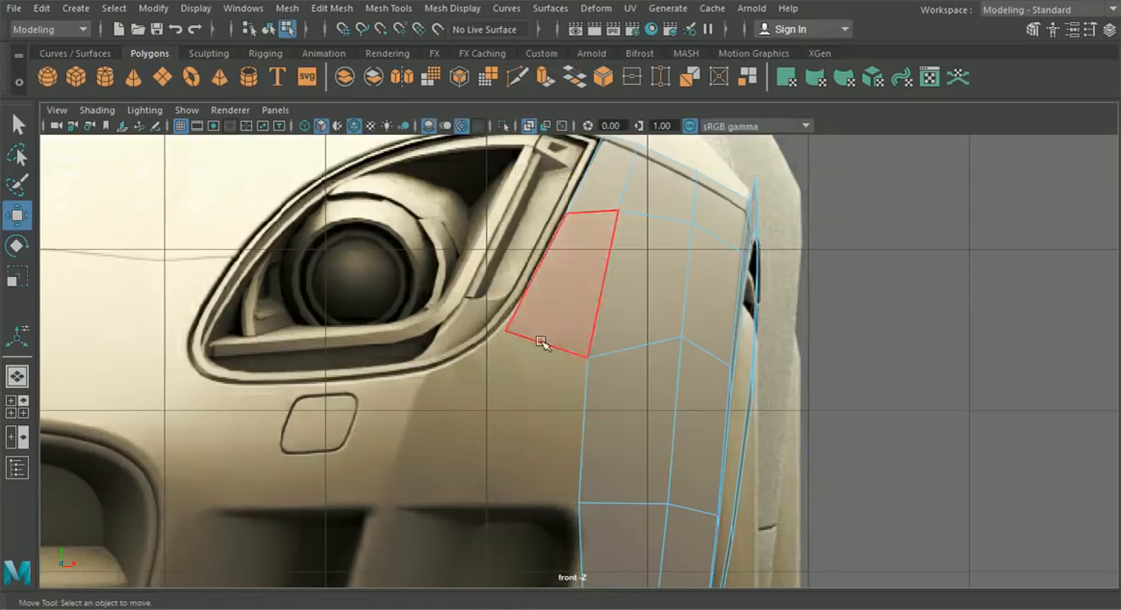
right_drag(559, 278, 536, 123)
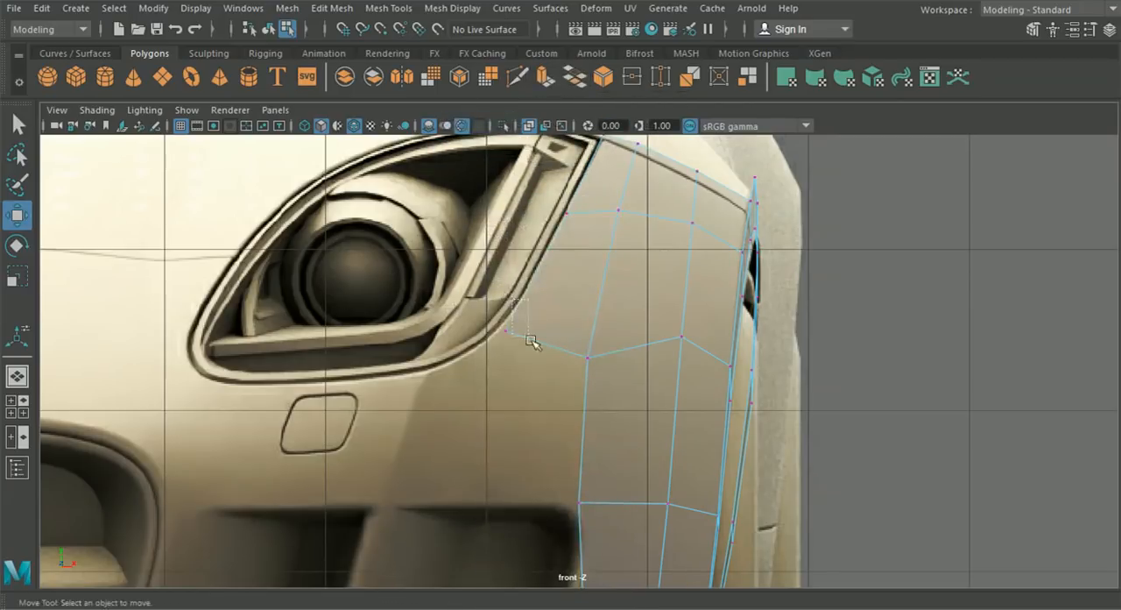
click(506, 331)
drag(508, 331, 506, 327)
- Select the three vertices along the headlight and shift them along Z in the side view, fitting the upper ones to its edge
alt+middle_drag(521, 303, 523, 374)
shift+drag(545, 273, 596, 317)
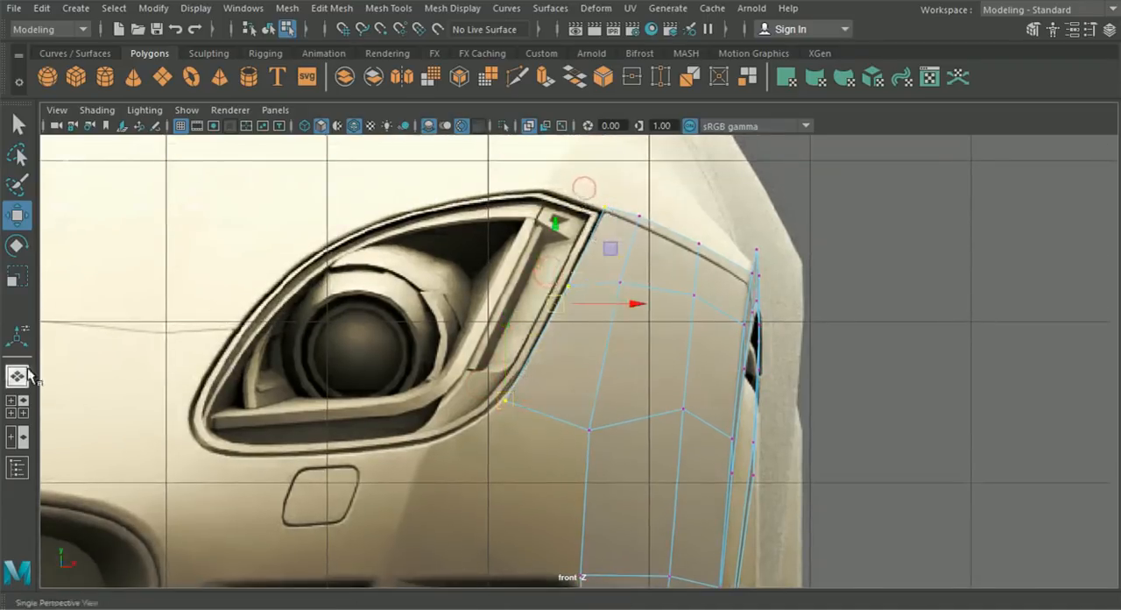
key(space)
key(space)
drag(532, 372, 485, 373)
alt+right_drag(484, 372, 692, 302)
drag(709, 266, 741, 294)
drag(652, 290, 683, 292)
- Move the lower corner vertex forward along Z in the side view to meet the headlight's lower edge
click(541, 368)
drag(513, 366, 481, 363)
alt+middle_drag(370, 465, 465, 381)
drag(400, 380, 432, 401)
drag(363, 398, 311, 390)
scroll(342, 412, down, 6)
alt+middle_drag(354, 421, 360, 423)
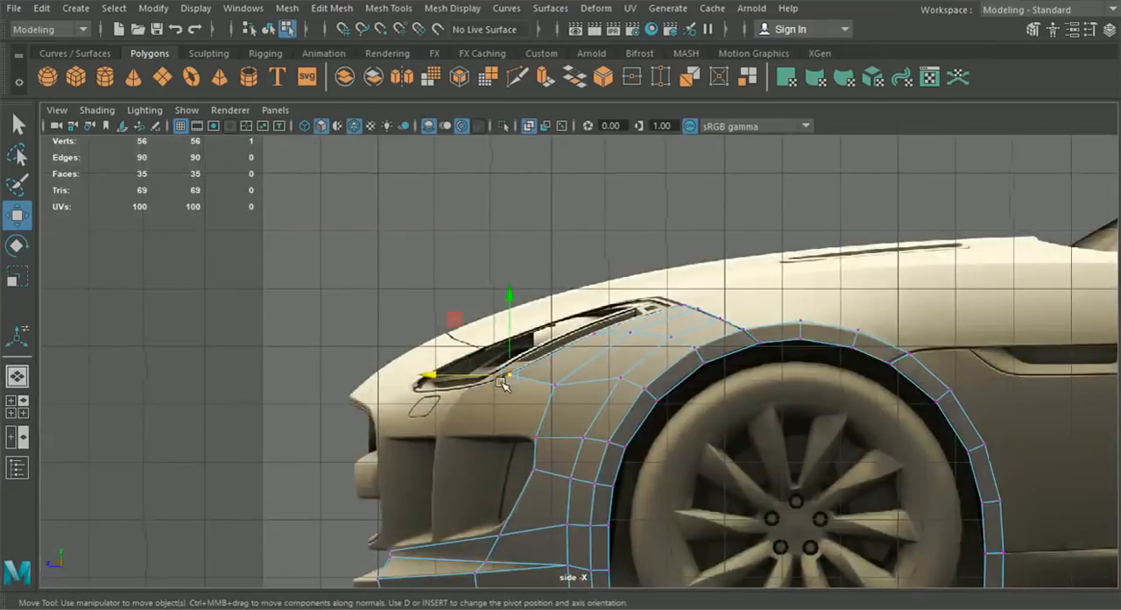
- Reposition the vertex behind the headlight's lower corner in the side view to about Y 5.473, Z 14.864
scroll(560, 373, up, 2)
click(543, 399)
drag(543, 399, 546, 389)
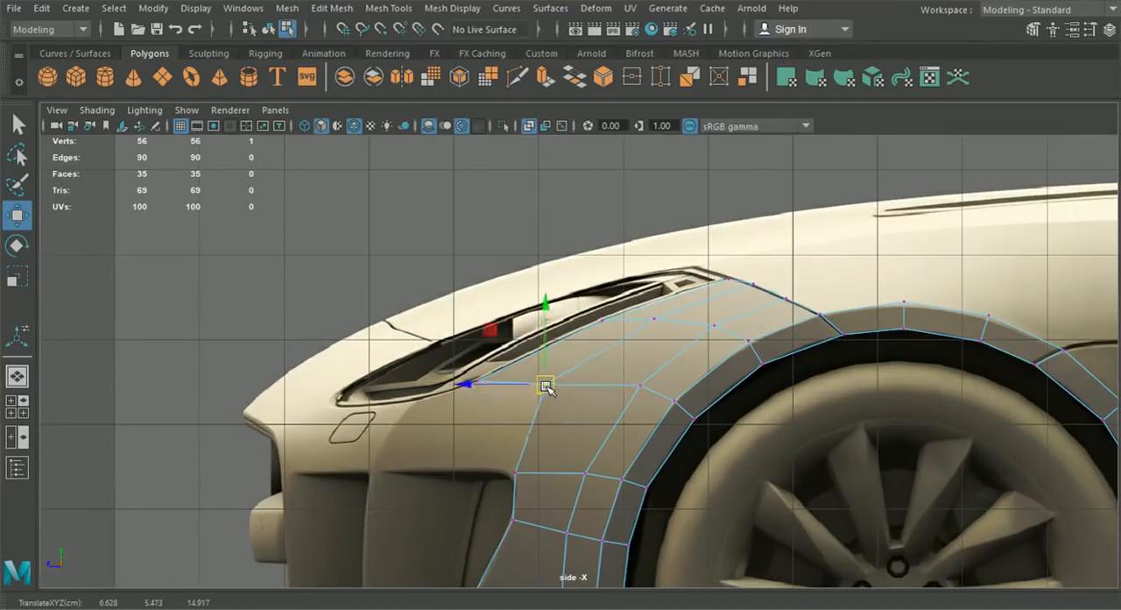
scroll(546, 386, up, 3)
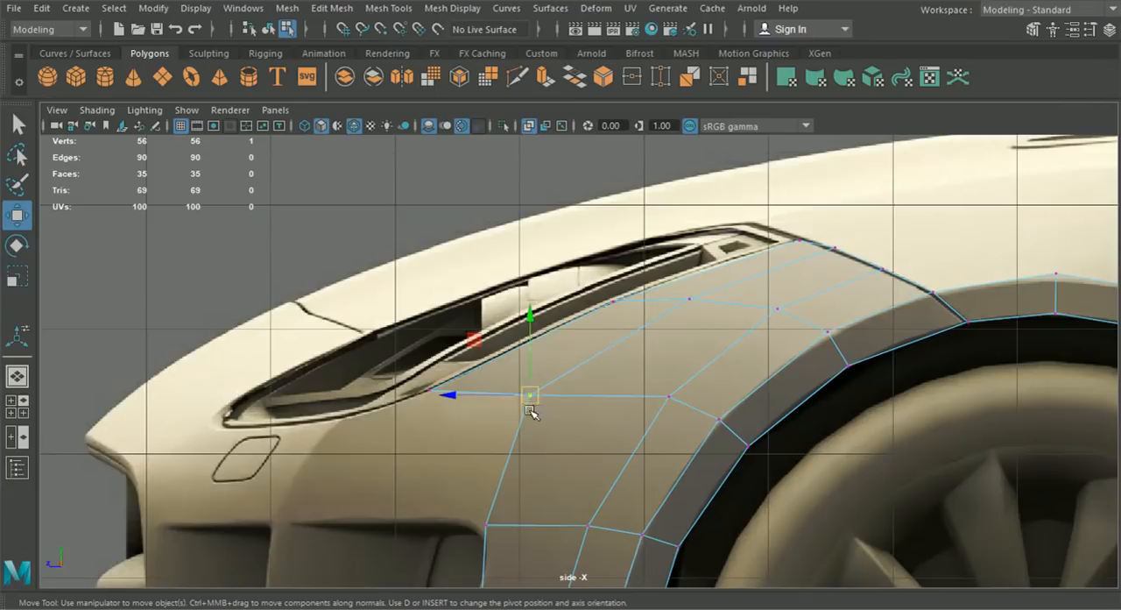
drag(532, 398, 539, 398)
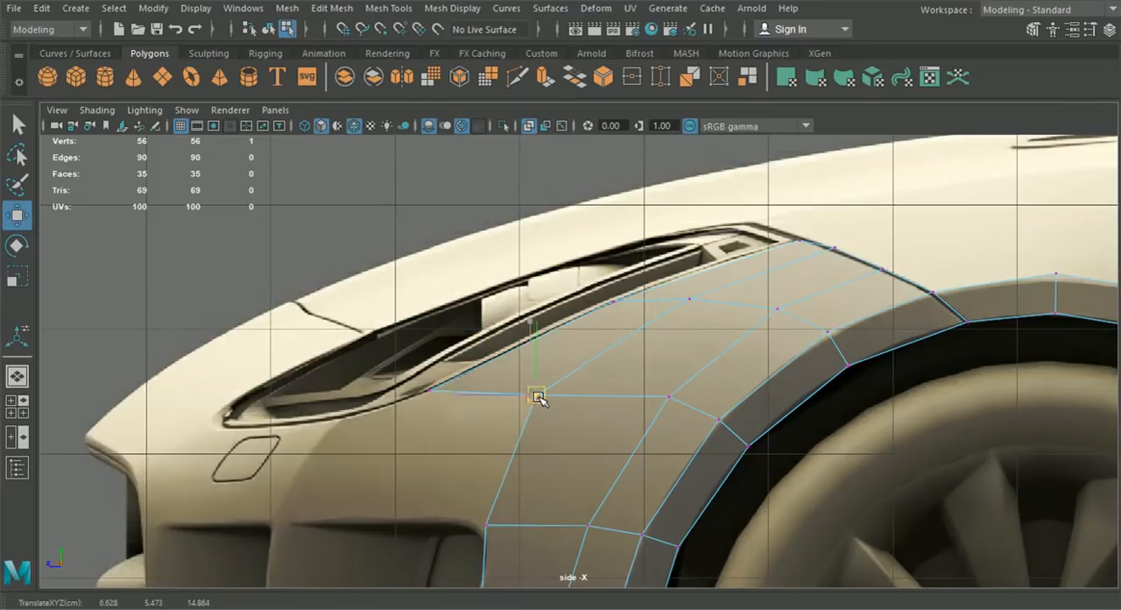
click(21, 409)
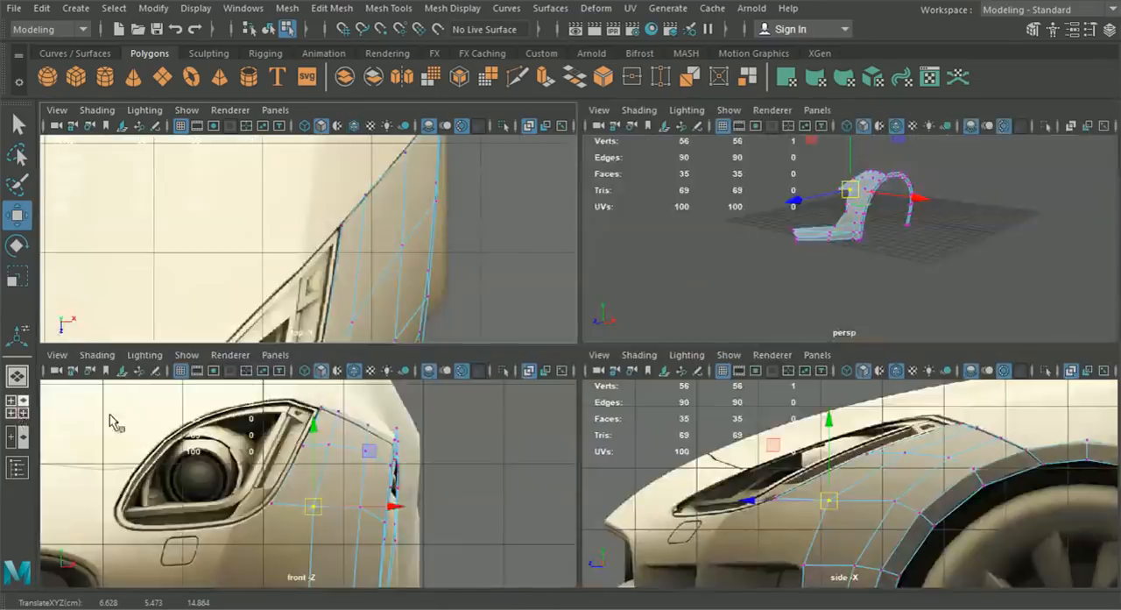
- Extrude the open lower edge at the headlight corner and move it inward and forward to about X 5.884, Y 5.177, Z 16.011
alt+middle_drag(409, 495, 436, 463)
drag(340, 438, 298, 464)
scroll(345, 465, up, 3)
right_drag(336, 122, 348, 180)
right_drag(331, 465, 338, 420)
click(339, 467)
key(ctrl+e)
scroll(464, 405, down, 4)
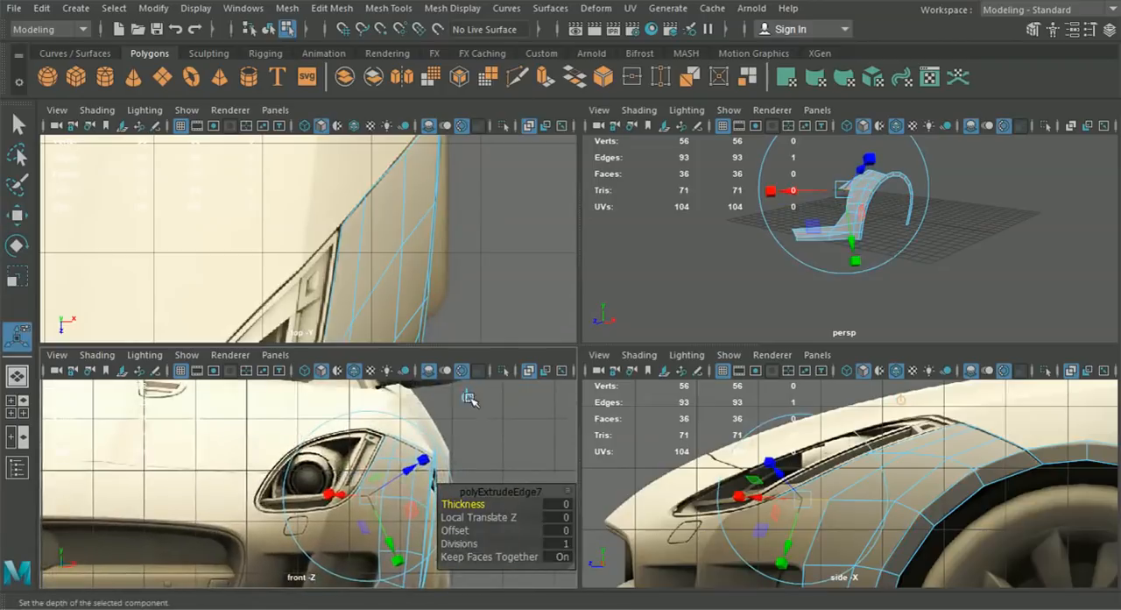
click(466, 399)
drag(369, 498, 346, 514)
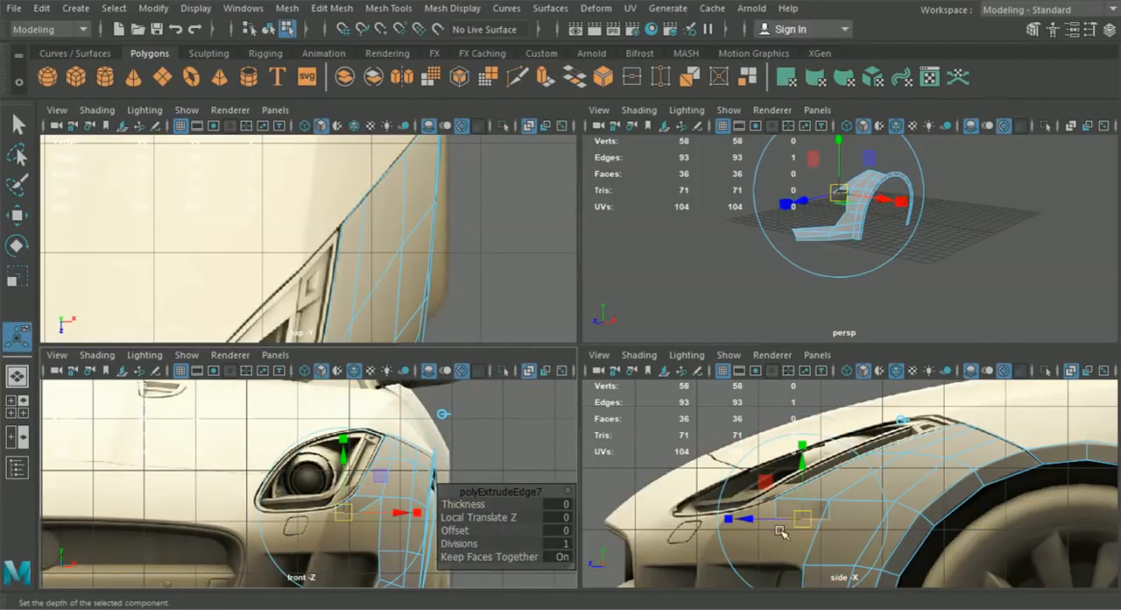
drag(751, 517, 705, 515)
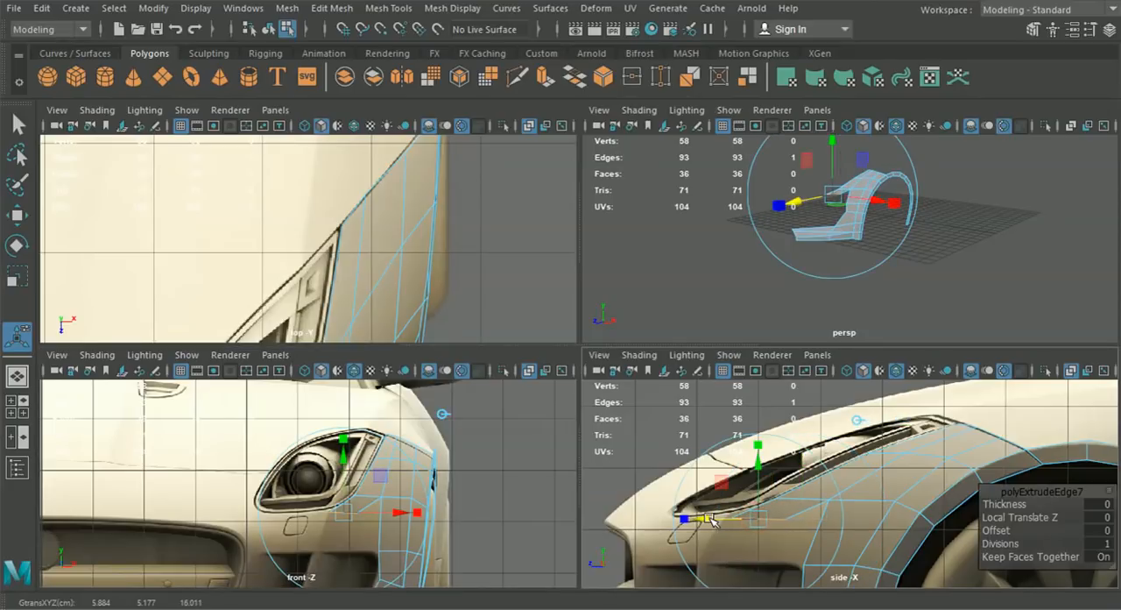
- Extrude the new edge once more and move it inward beneath the headlight in the front view
key(ctrl+e)
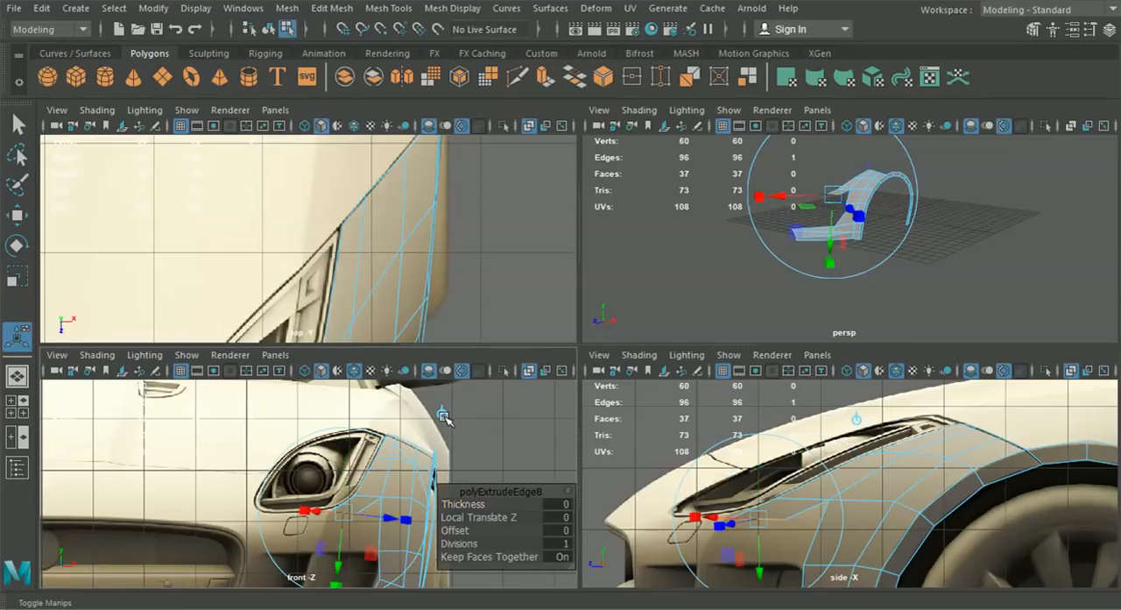
drag(348, 513, 309, 518)
key(space)
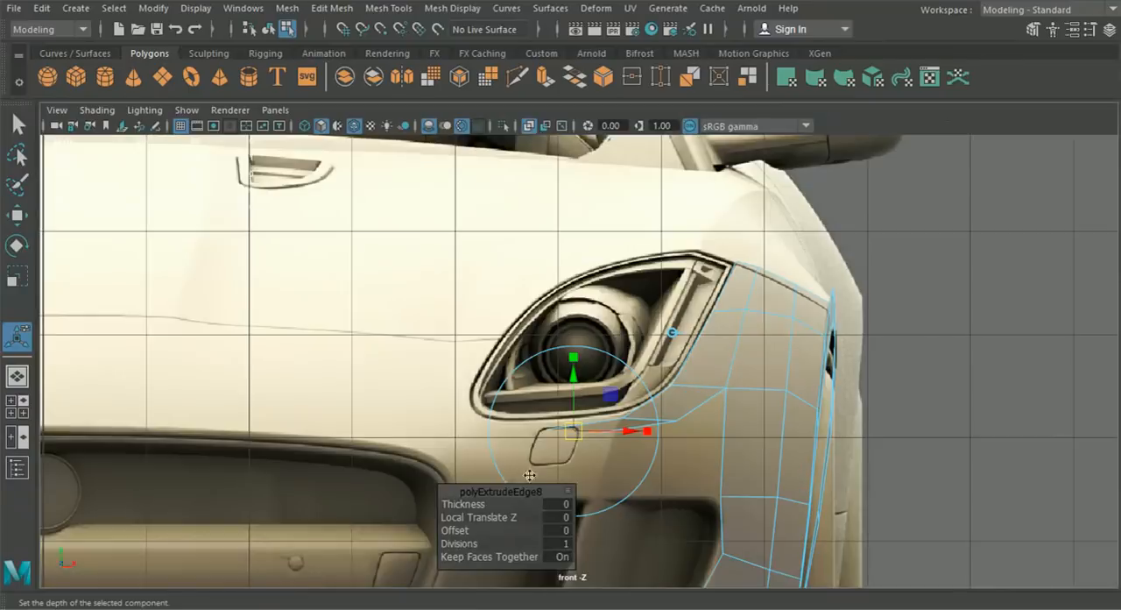
alt+middle_drag(529, 476, 525, 454)
scroll(638, 419, up, 2)
- Move the first extrusion's upper vertex onto the headlight outline and its lower vertex to about X 6.093, Y 5.082
right_drag(746, 368, 669, 138)
key(q)
alt+middle_drag(674, 397, 603, 364)
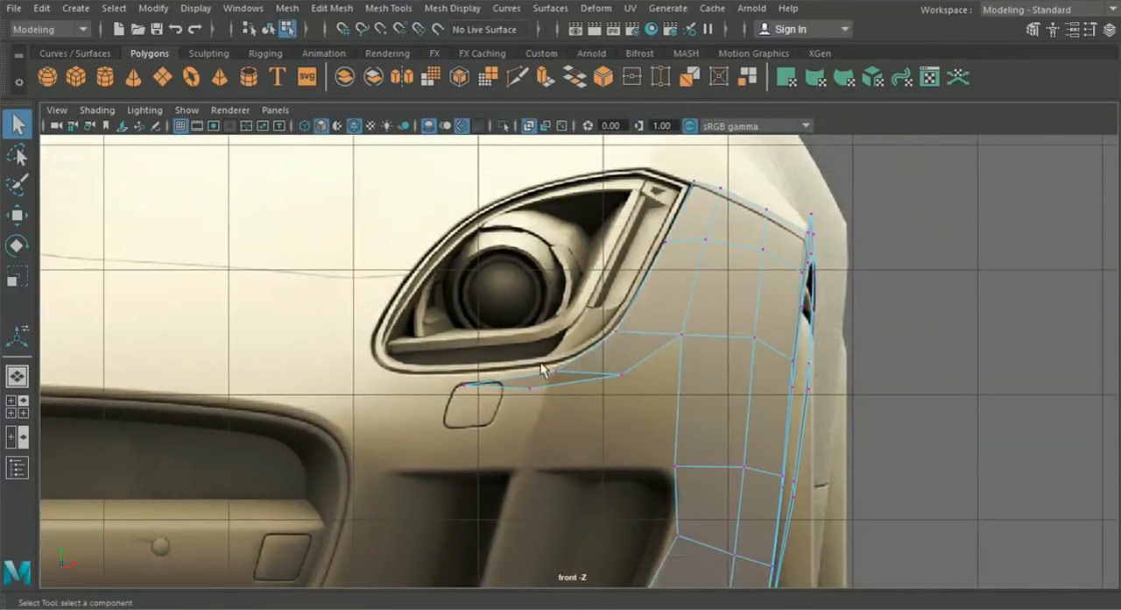
key(w)
scroll(574, 355, up, 2)
drag(546, 375, 589, 354)
mouse_move(645, 382)
mouse_down()
mouse_move(626, 385)
mouse_move(637, 397)
mouse_up()
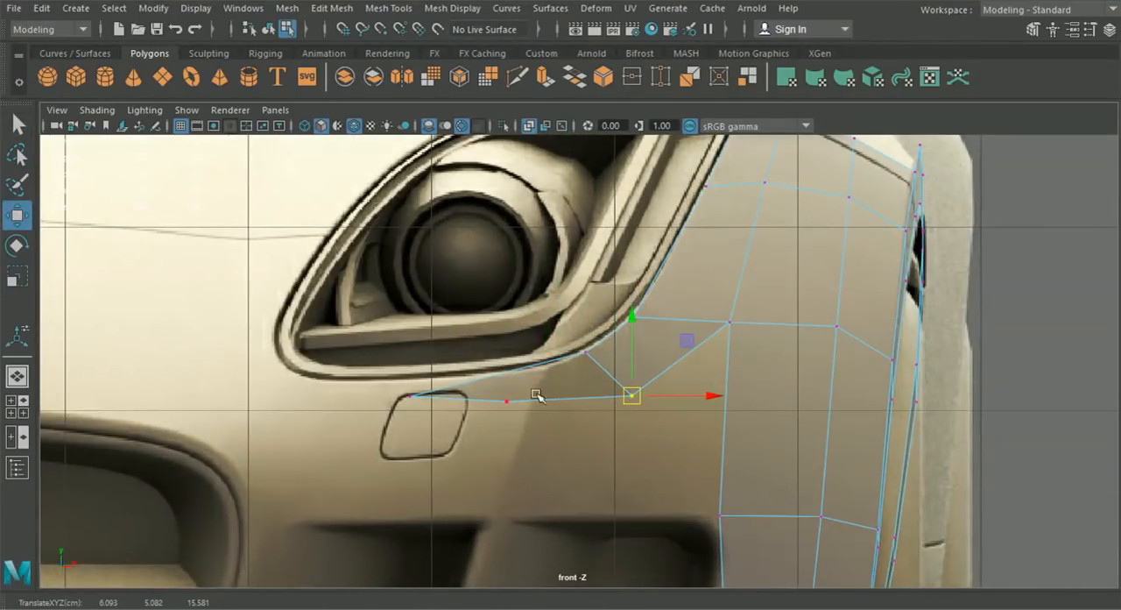
- Place the end vertices beneath the headlight at about X 5.614, Y 5.227 and X 5.531, Y 5.001, nudging the neighbouring outline vertex
drag(412, 396, 542, 367)
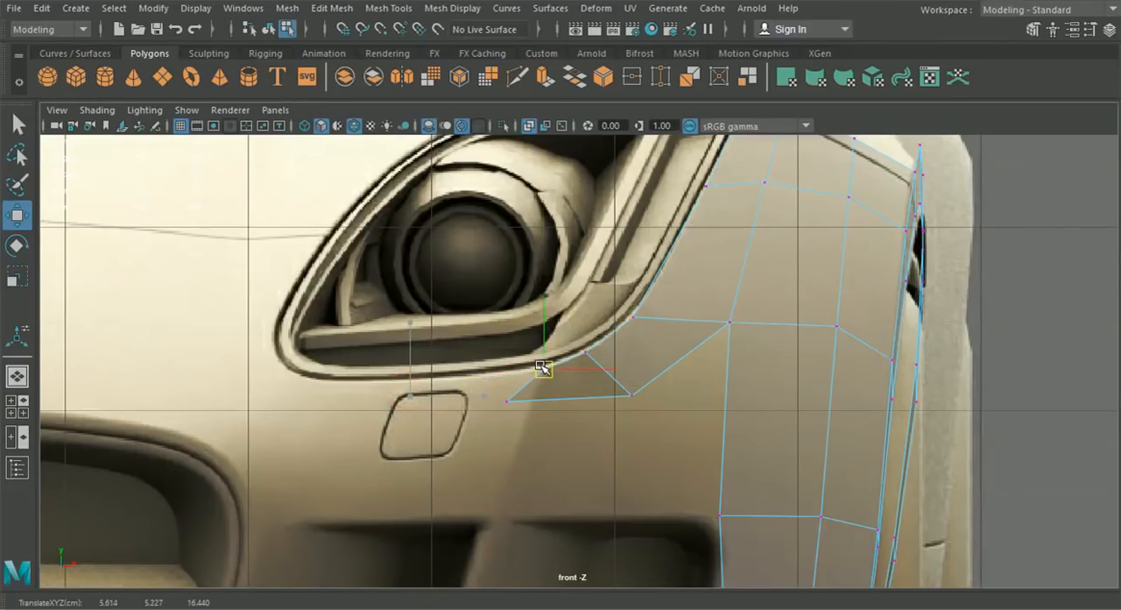
click(587, 352)
drag(599, 354, 601, 354)
drag(492, 387, 518, 412)
drag(510, 401, 532, 409)
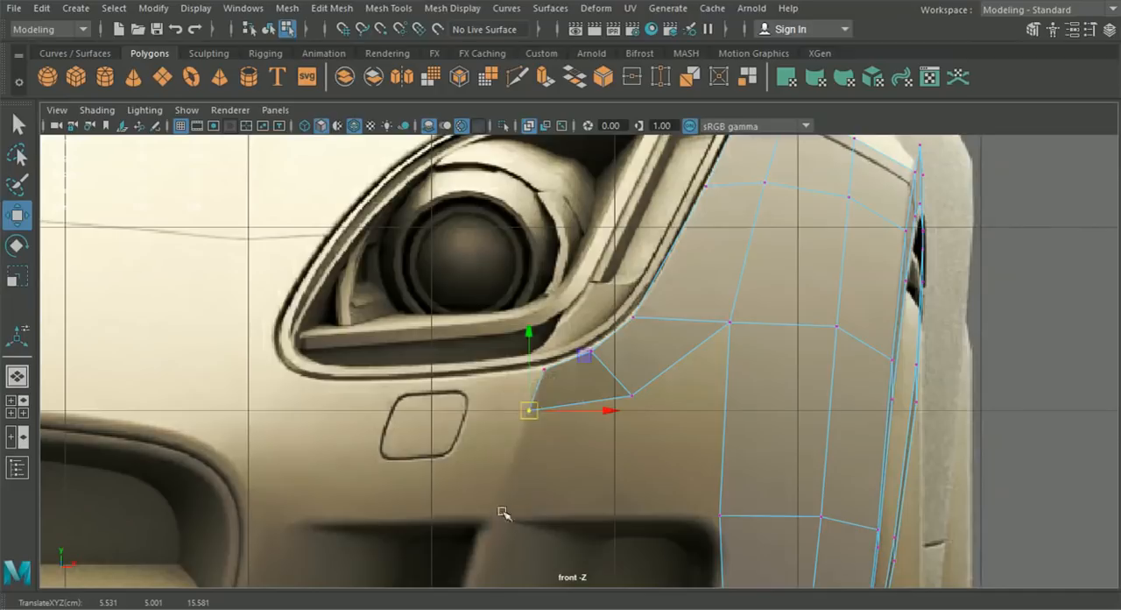
- Move the strip's middle lower vertex up and inward to about X 6.058, Y 5.133 in the front view
scroll(580, 476, down, 5)
scroll(586, 465, up, 5)
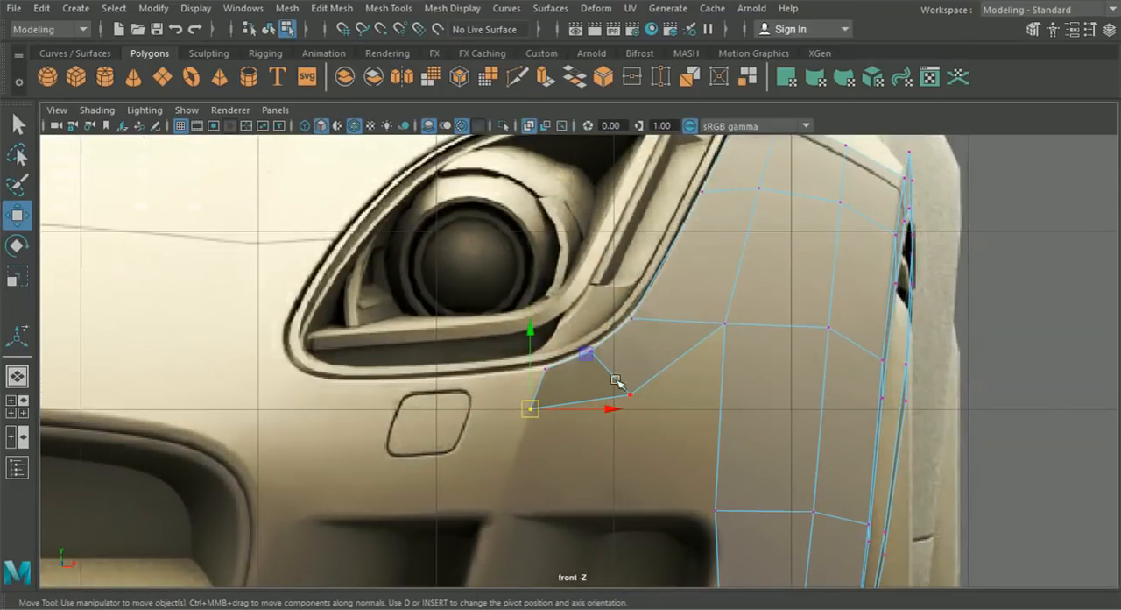
drag(640, 396, 629, 392)
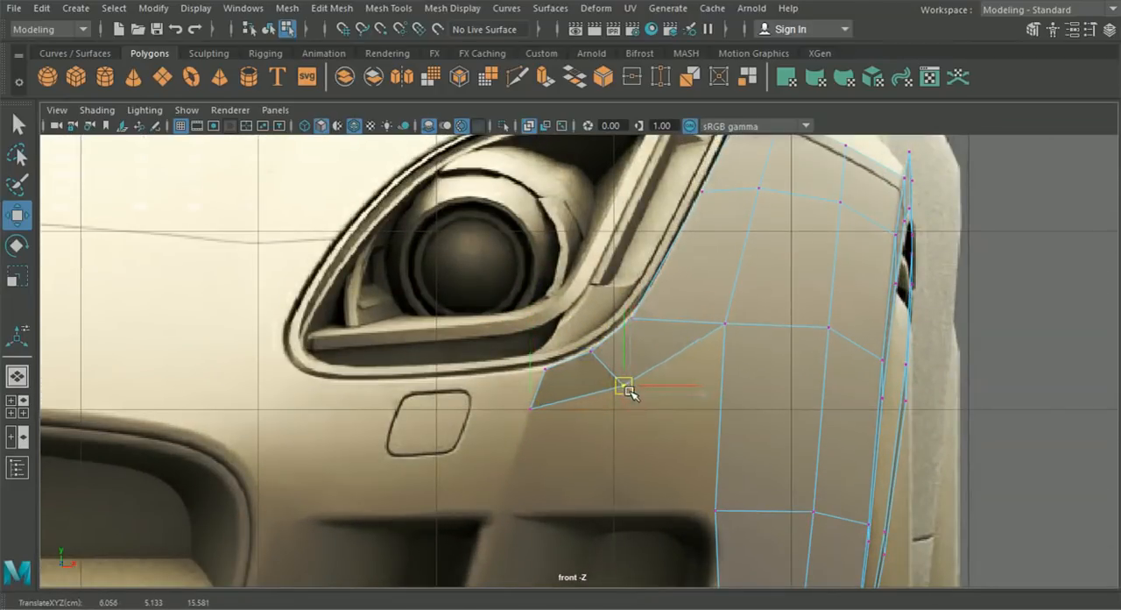
- Move the strip's vertices beneath the headlight forward in the side view, placing the end outline vertex at about Z 16.482
click(18, 406)
scroll(690, 501, up, 5)
click(697, 500)
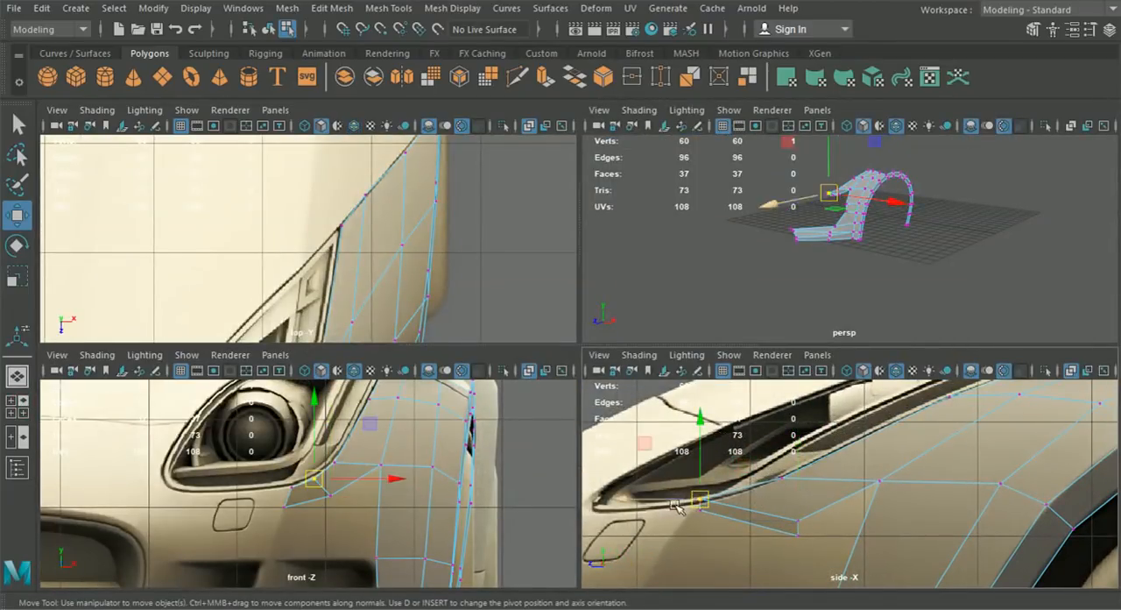
drag(640, 502, 699, 508)
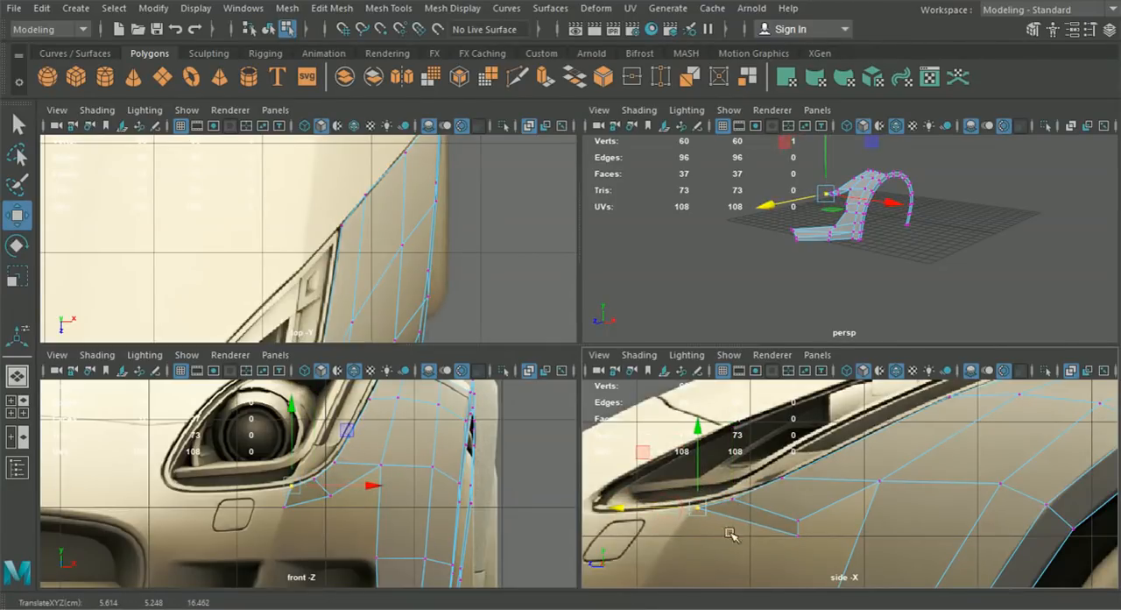
click(780, 526)
drag(781, 525, 703, 529)
alt+drag(803, 264, 740, 333)
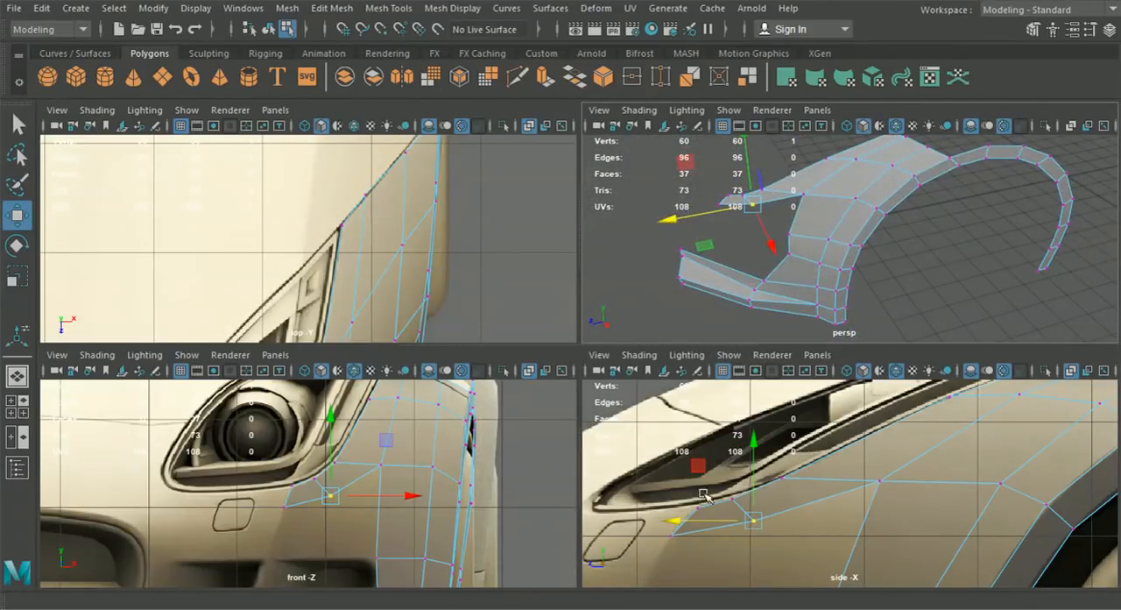
- Extrude the strip's two lower edges beneath the headlight downward toward the air intake in the front view
key(space)
right_drag(673, 318, 674, 80)
click(673, 352)
shift+click(569, 404)
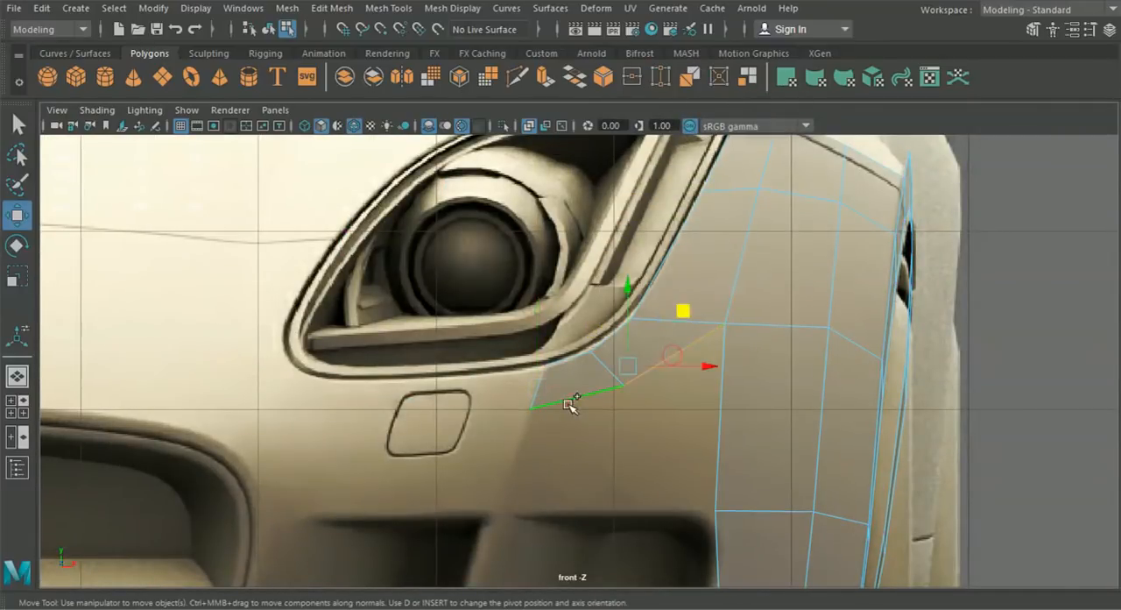
key(ctrl+e)
click(777, 256)
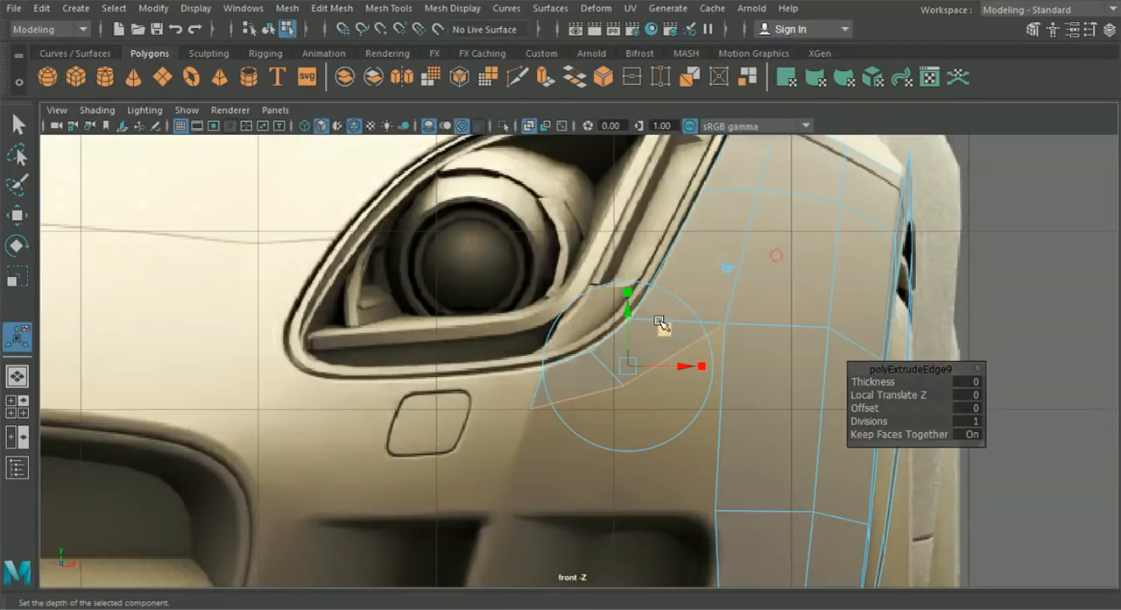
drag(628, 316, 611, 399)
- Snap the extrusion's outer lower vertex onto the fender vertex at the intake's upper corner and merge them with a 0.01 threshold
right_drag(765, 394, 677, 122)
click(16, 214)
alt+middle_drag(698, 418, 632, 371)
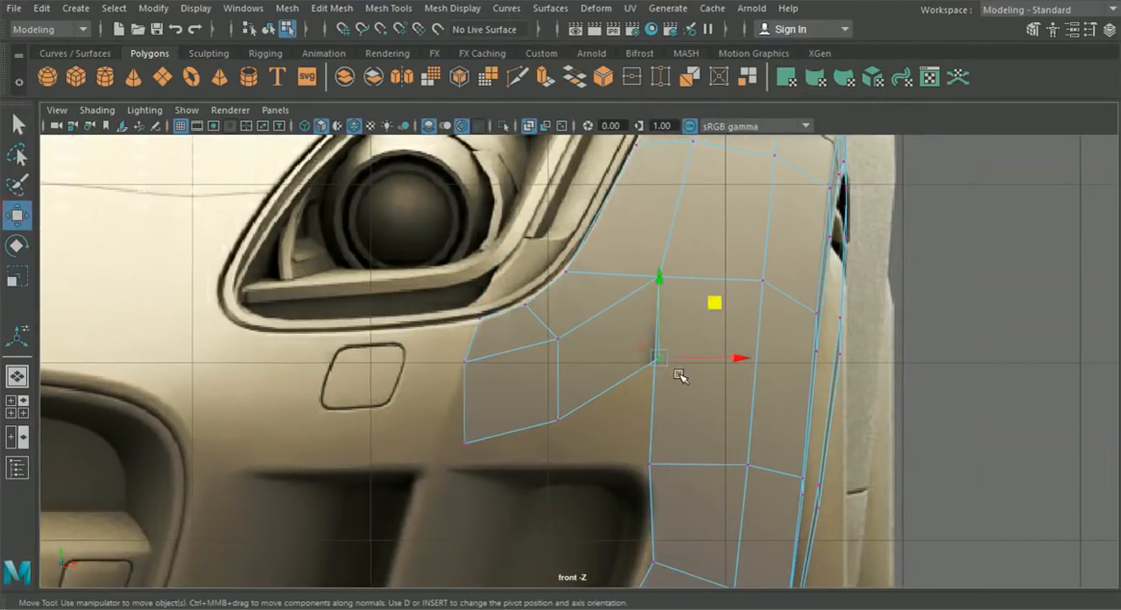
drag(674, 375, 645, 463)
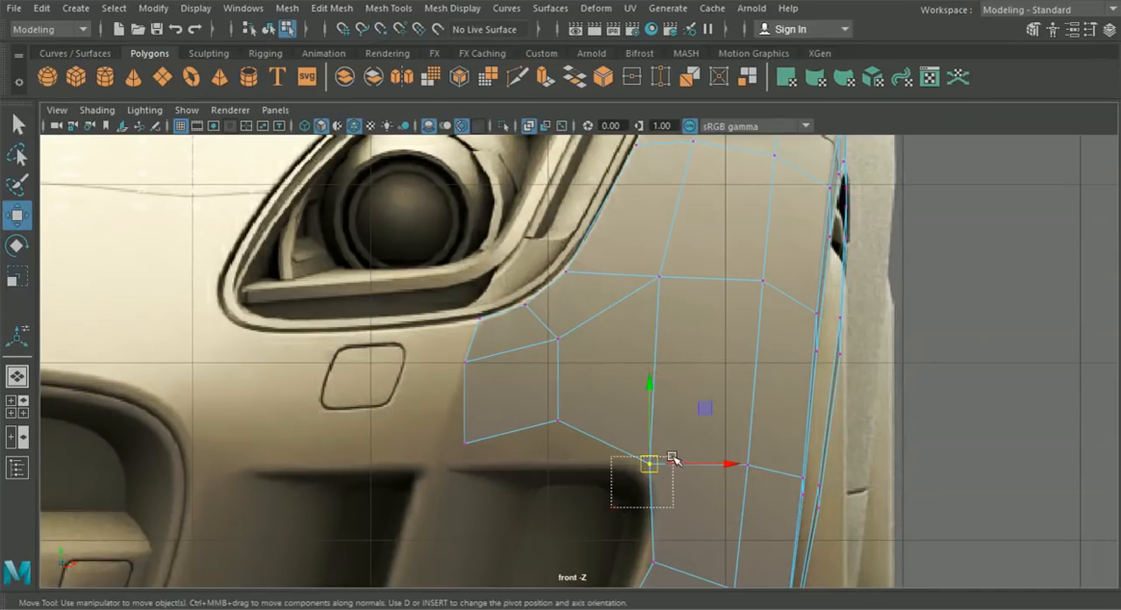
click(332, 8)
click(369, 166)
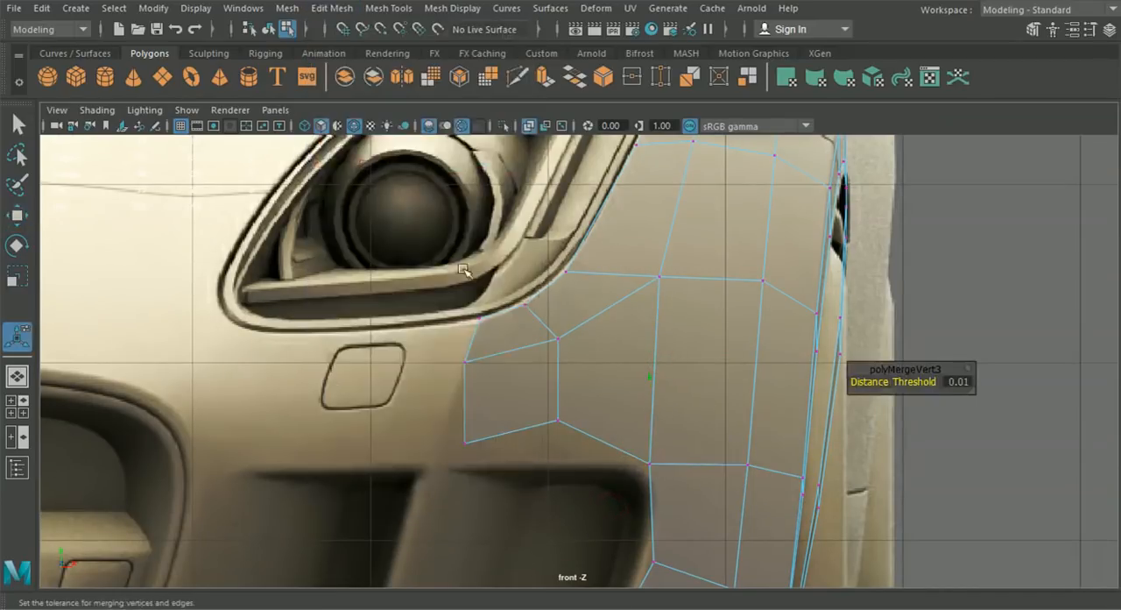
- Move the two lower vertices onto the intake's upper edge at about X 6.047, Y 4.443 and X 5.305, Y 4.414
click(31, 223)
drag(559, 428, 559, 466)
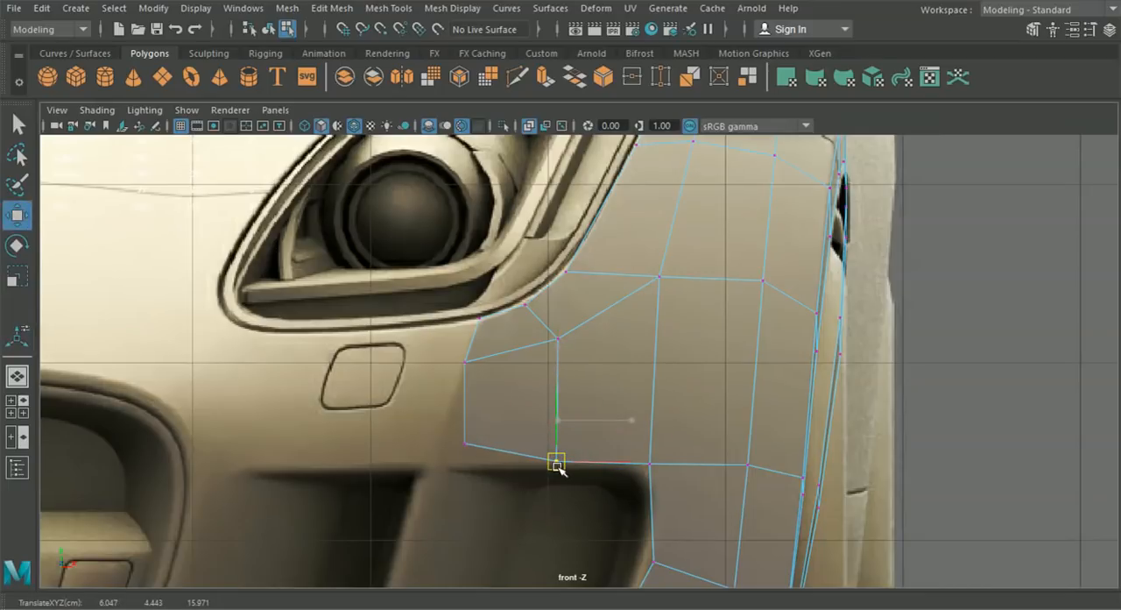
click(466, 447)
drag(466, 447, 441, 473)
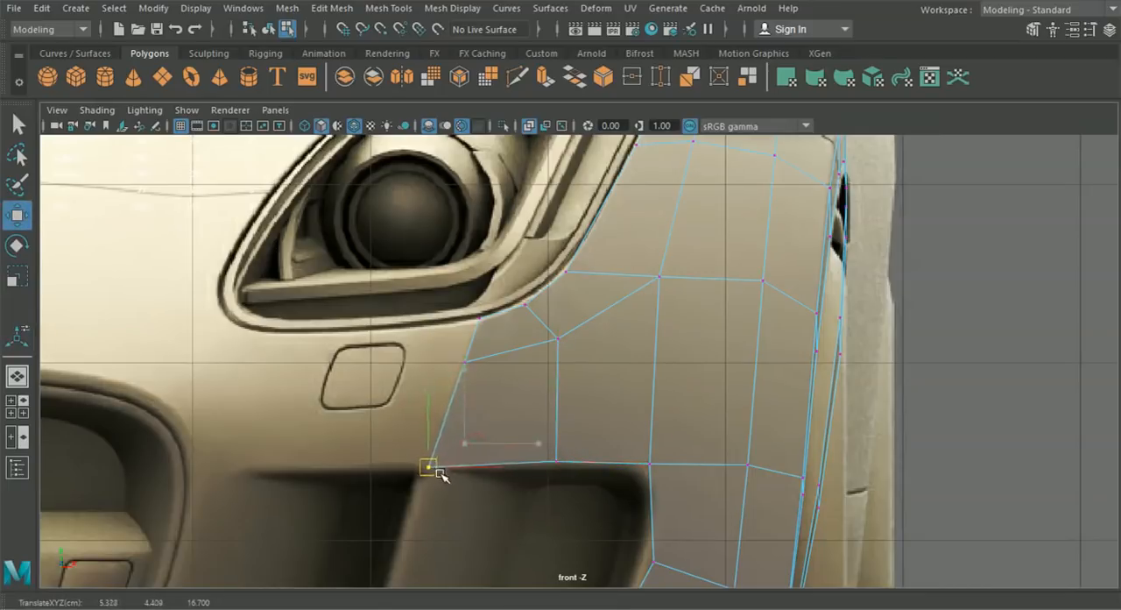
click(557, 461)
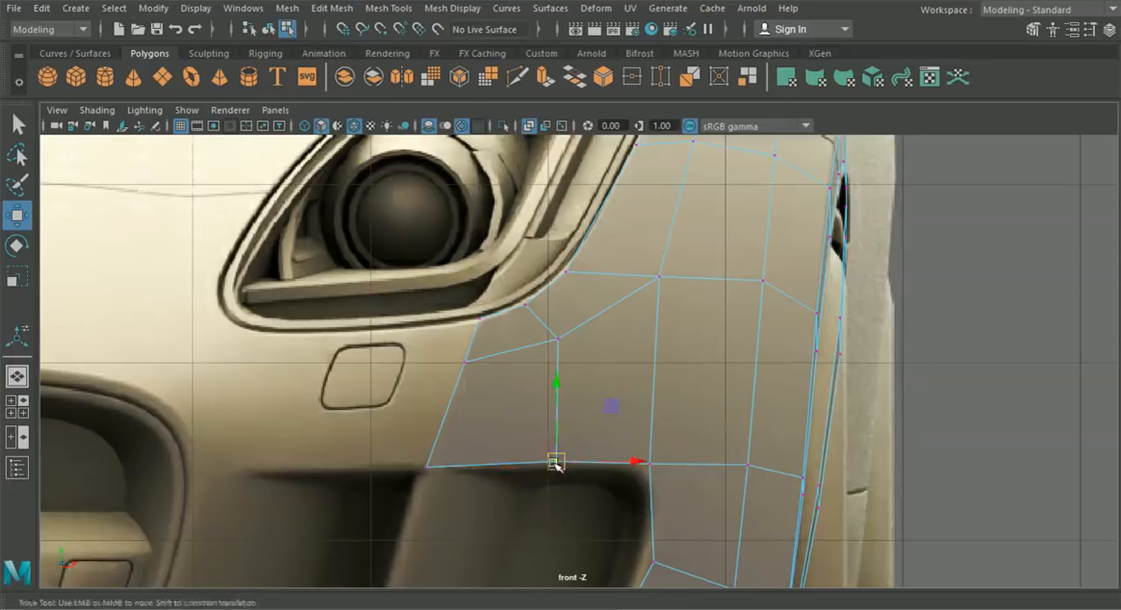
alt+middle_drag(556, 462, 603, 448)
click(474, 454)
drag(476, 456, 476, 455)
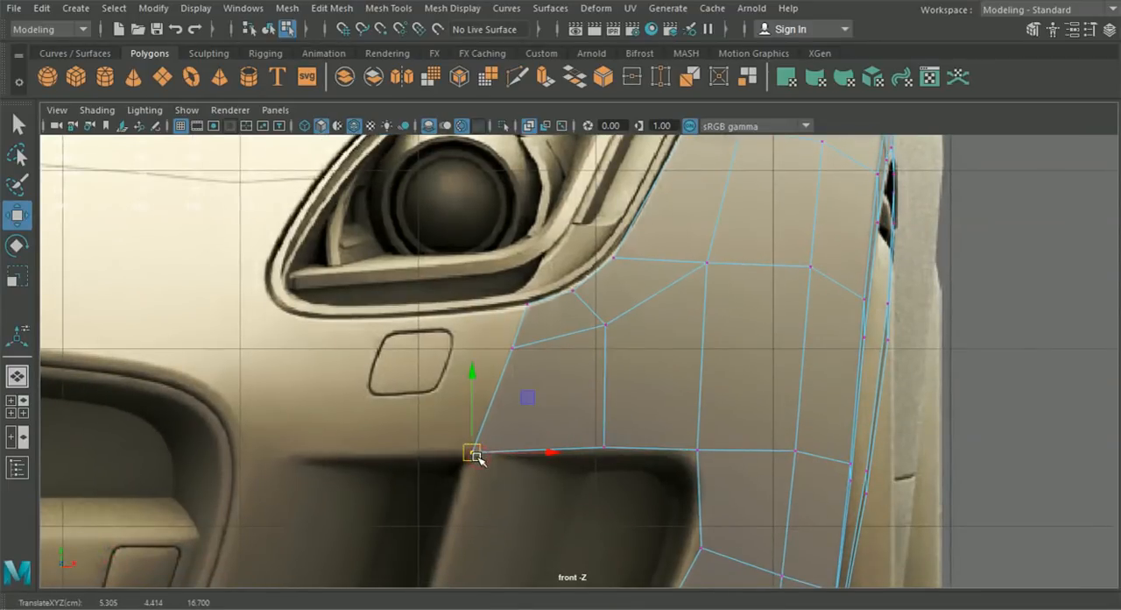
- Move the two intake-edge vertices forward in the side view to about Z 16.974 for the end one and Z 16.144 for its neighbour
scroll(475, 455, down, 5)
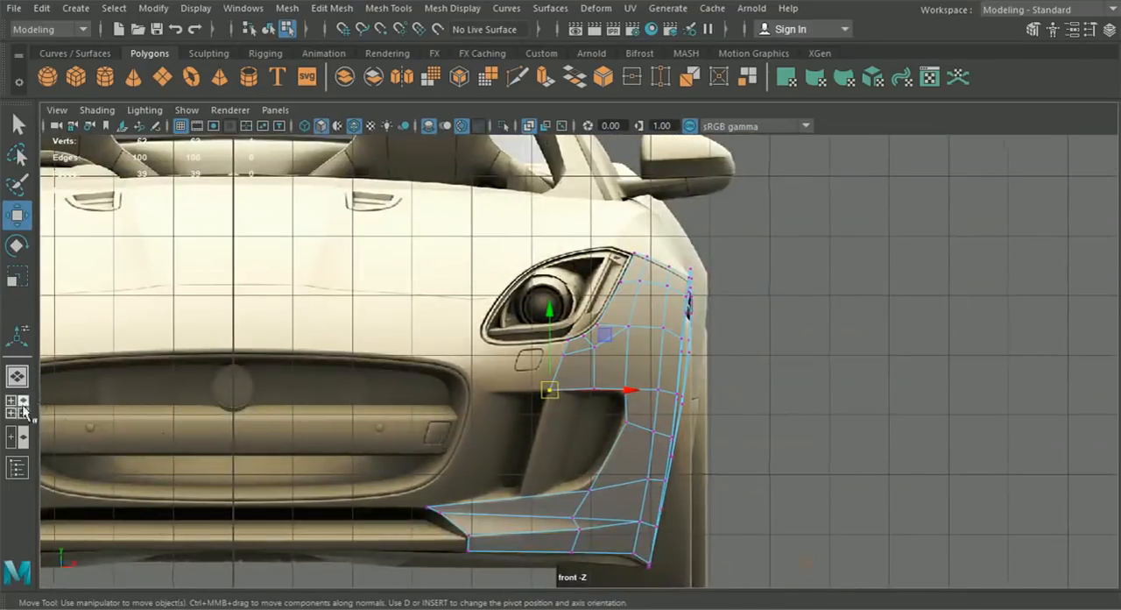
click(21, 406)
alt+middle_drag(742, 520, 758, 408)
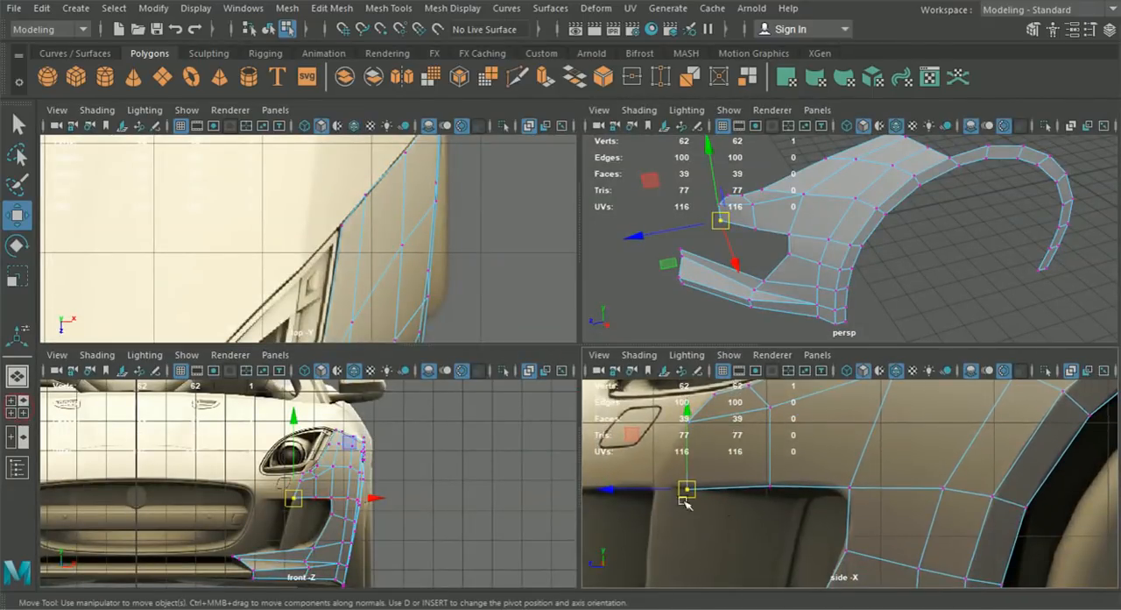
drag(637, 486, 603, 490)
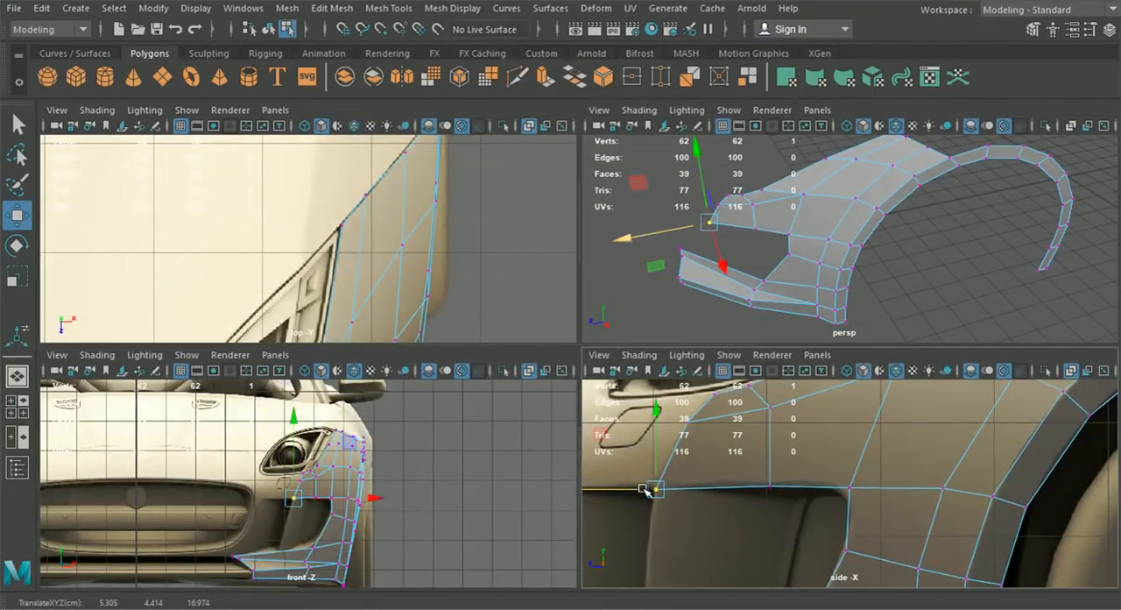
click(769, 485)
drag(726, 488, 701, 489)
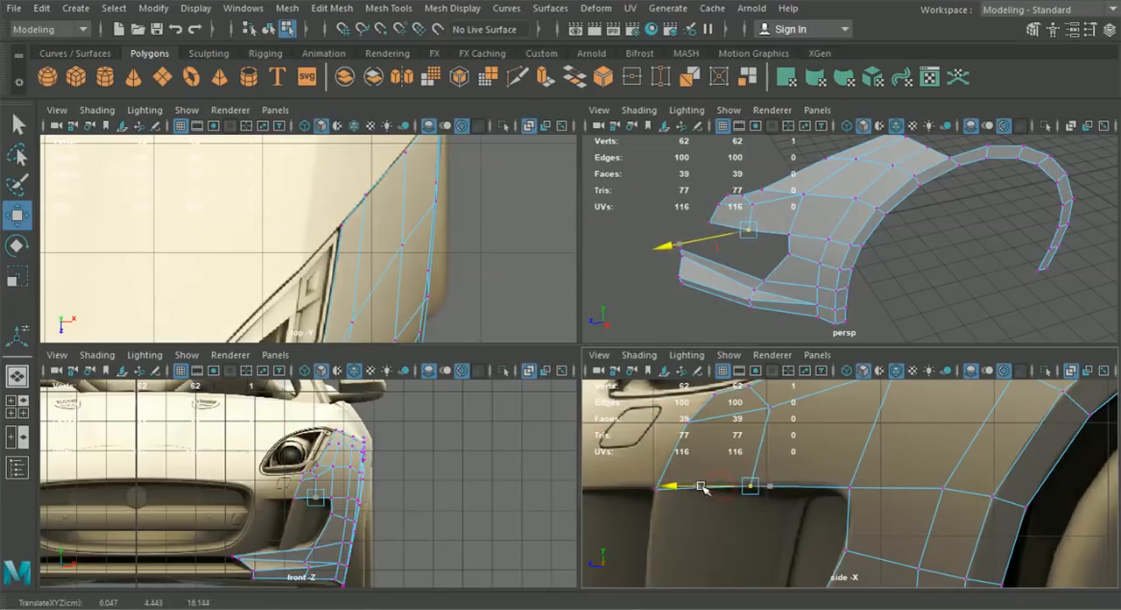
alt+middle_drag(748, 498, 747, 504)
- Adjust the depth of the interior vertex beneath the headlight to about Z 16.046 in the perspective view
alt+drag(776, 273, 823, 280)
scroll(823, 280, up, 5)
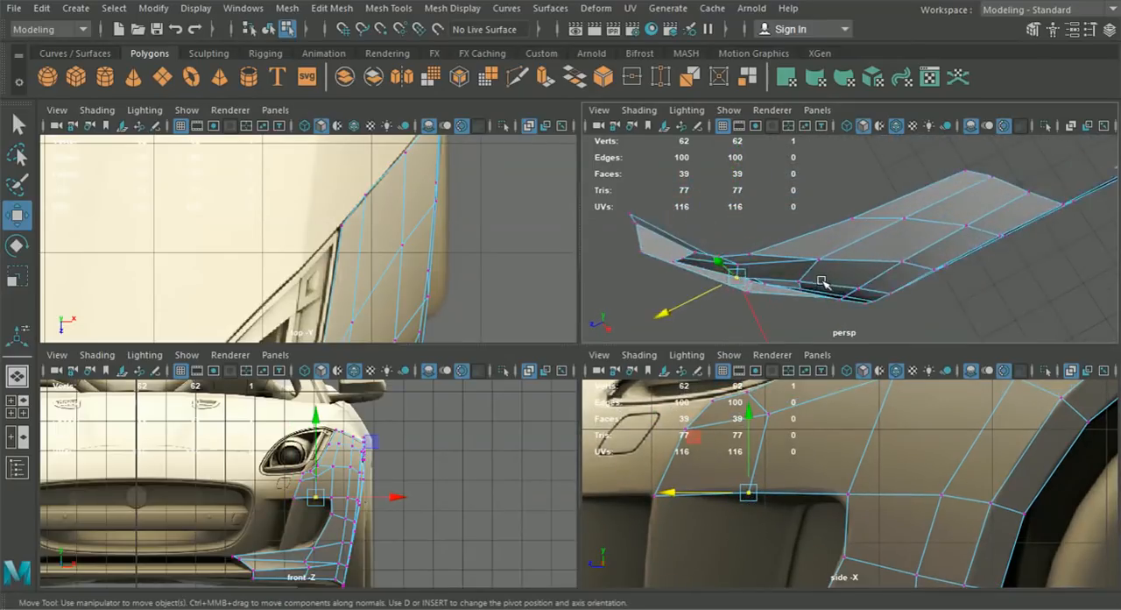
alt+drag(741, 278, 761, 277)
drag(675, 319, 672, 317)
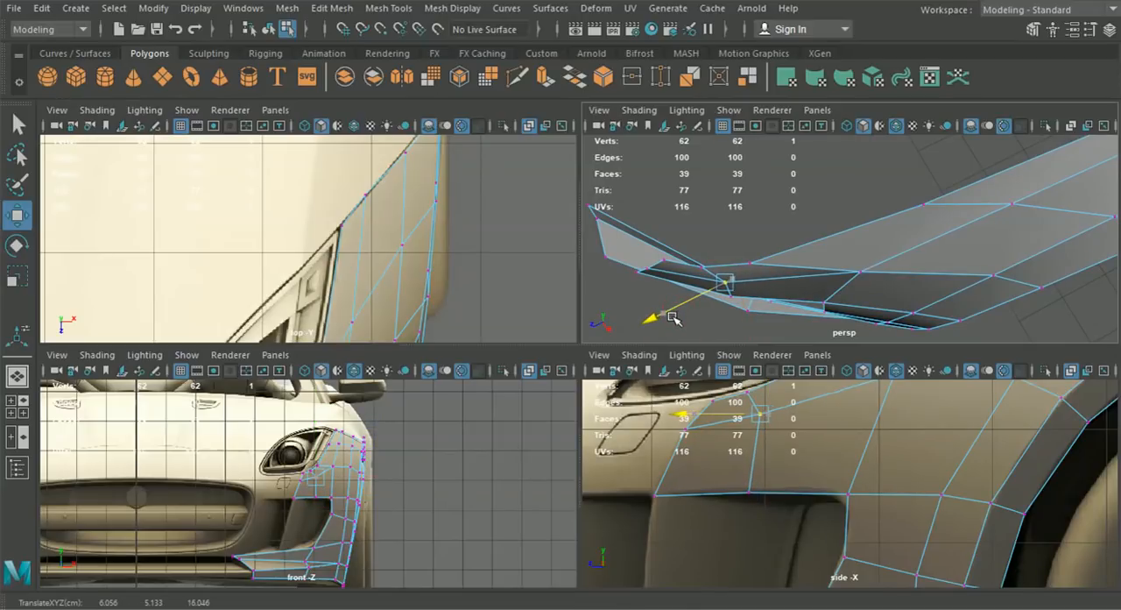
- Nudge the interior vertex beneath the headlight slightly along X to smooth the surface, checking it from several angles
drag(742, 325, 788, 267)
alt+middle_drag(792, 269, 796, 316)
alt+drag(796, 316, 766, 258)
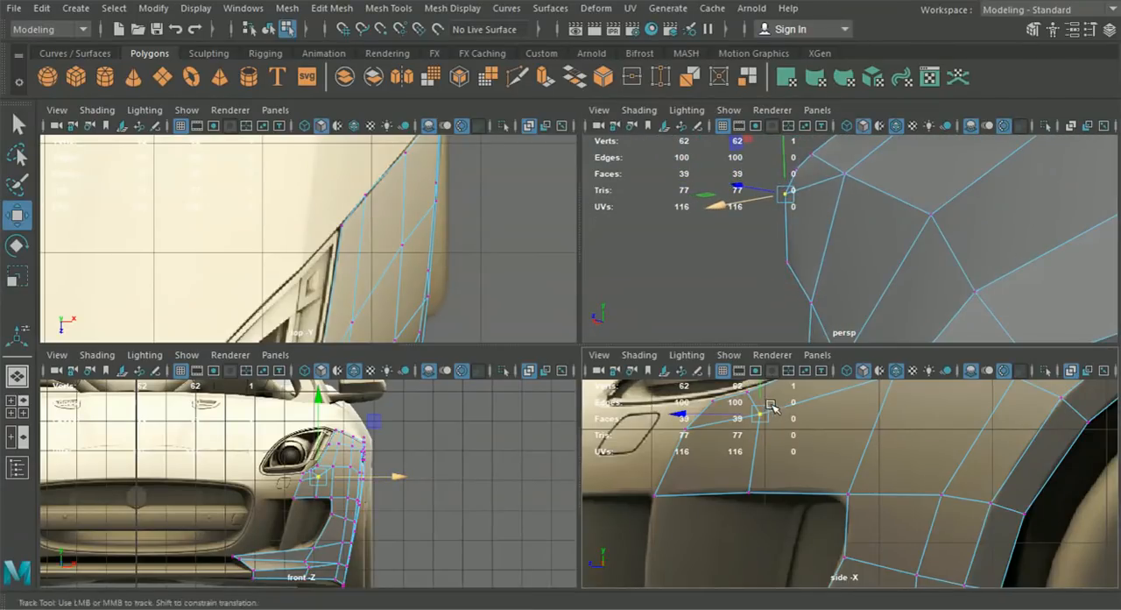
alt+middle_drag(769, 410, 773, 458)
mouse_move(824, 205)
alt+mouse_down()
mouse_move(811, 216)
mouse_move(849, 216)
mouse_move(764, 228)
mouse_move(735, 250)
mouse_move(815, 289)
mouse_move(855, 277)
alt+mouse_up()
mouse_move(767, 254)
alt+mouse_down()
mouse_move(745, 289)
mouse_move(767, 273)
alt+mouse_up()
drag(764, 229, 792, 262)
drag(793, 299, 822, 267)
scroll(797, 298, down, 10)
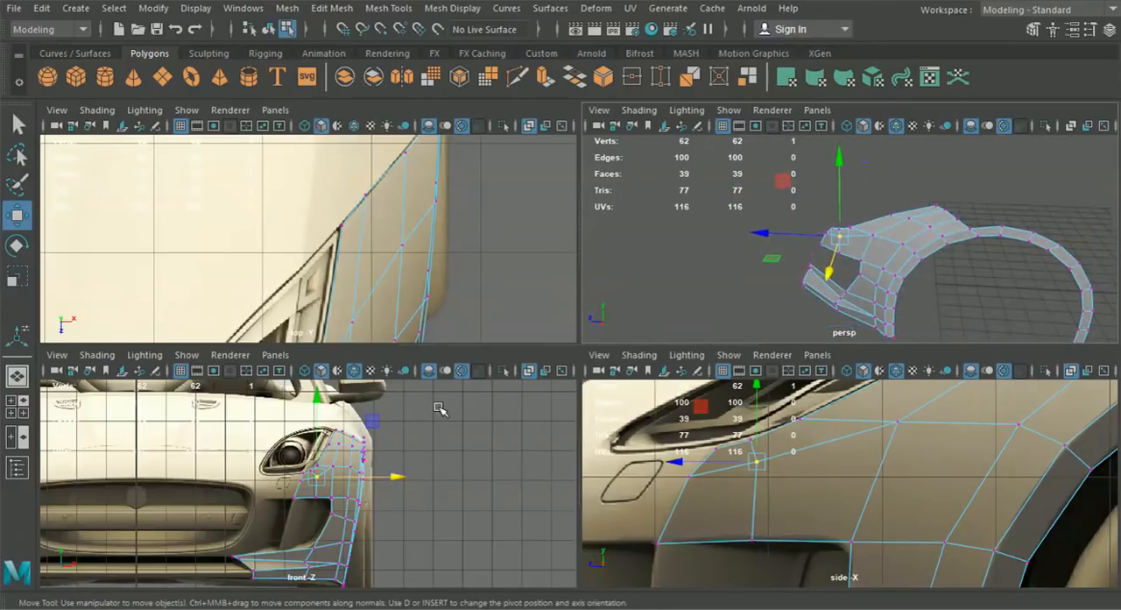
- Insert an edge loop across the inner part of the lower bumper strip, below the air intake
key(space)
scroll(422, 480, down, 3)
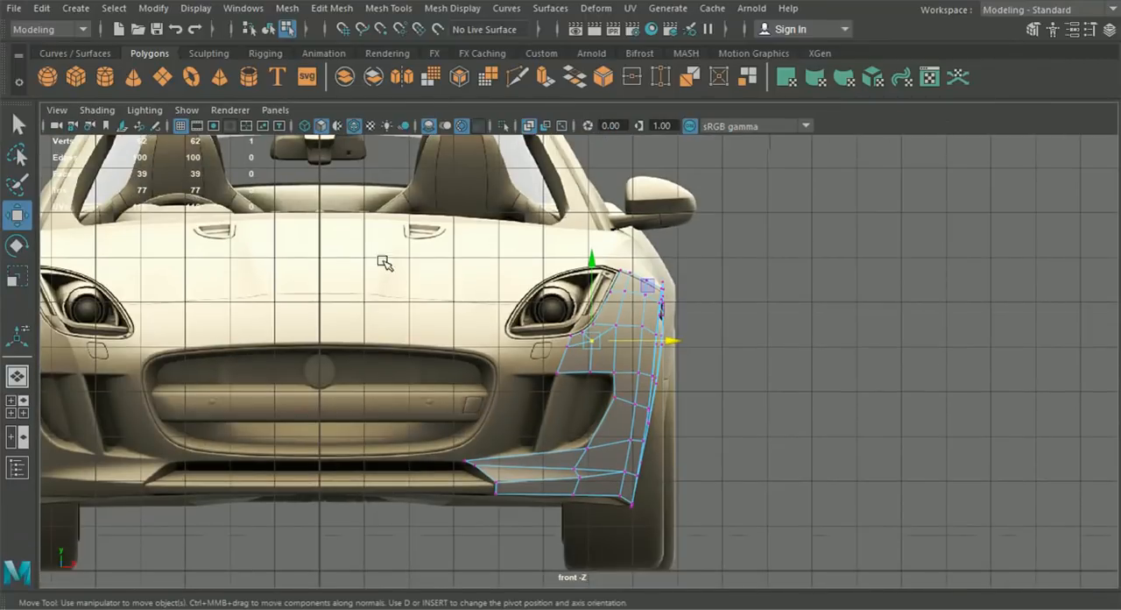
click(332, 8)
mouse_move(381, 15)
click(426, 131)
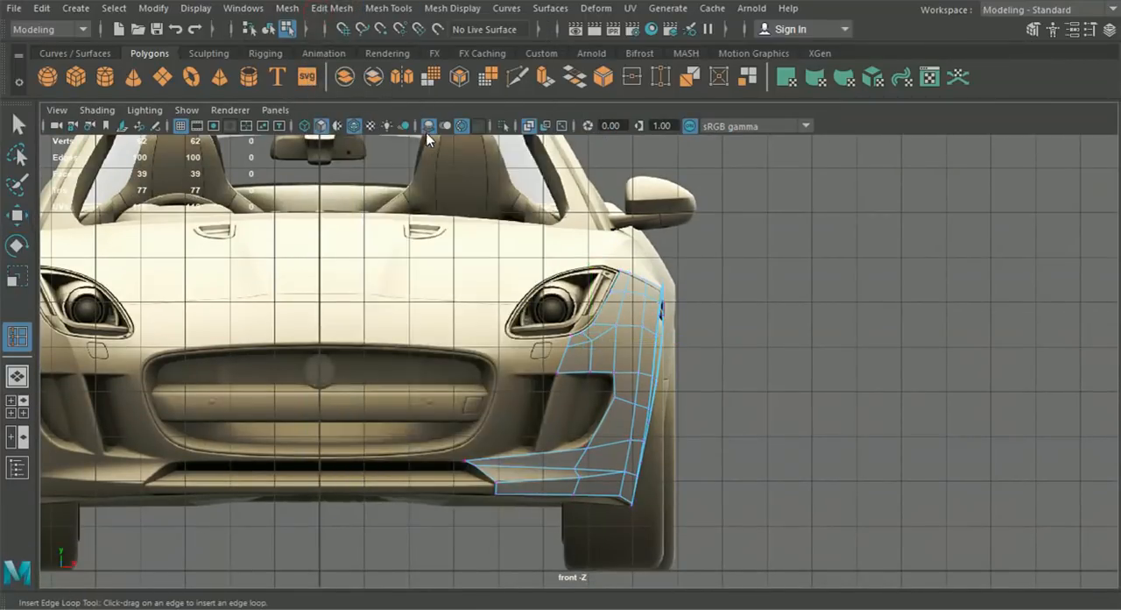
scroll(540, 527, up, 2)
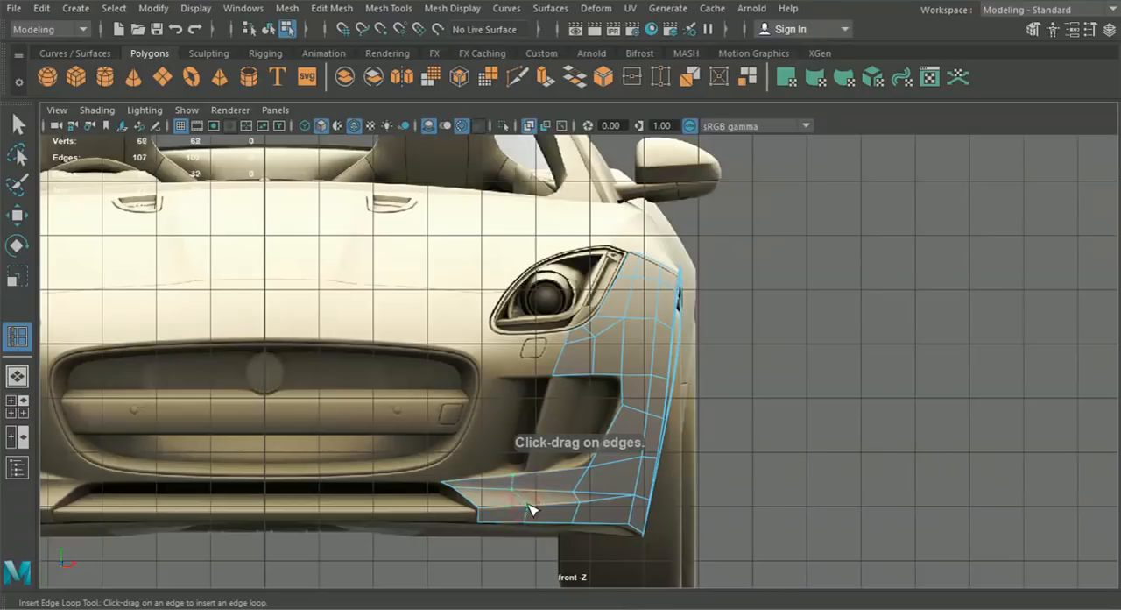
scroll(524, 508, up, 3)
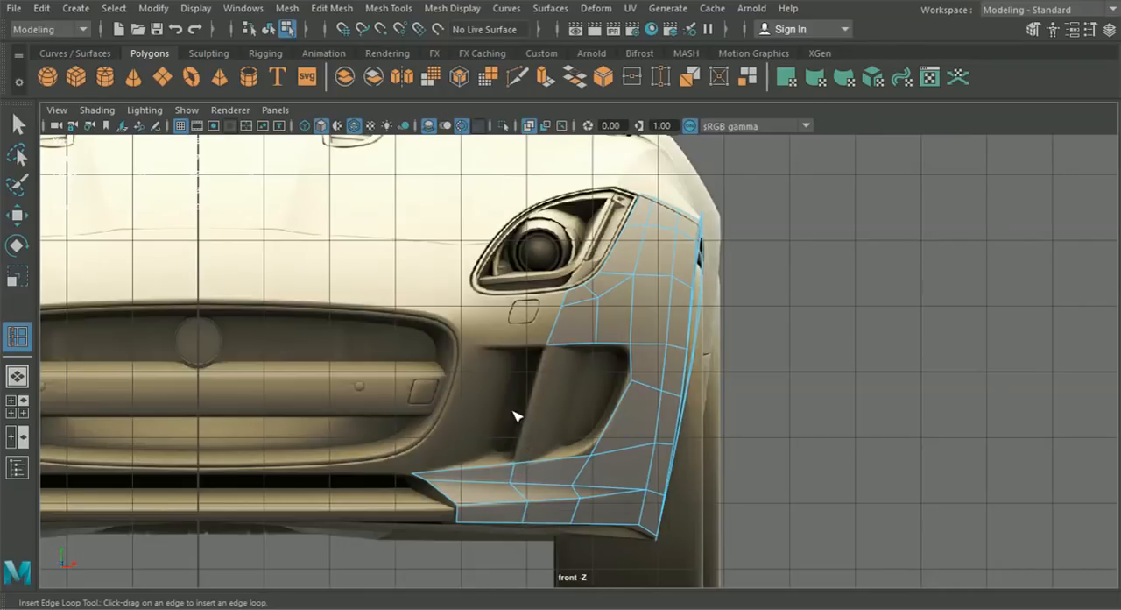
- Move the new edge loop forward to about Z 16.945 to curve the bumper strip, and return to object mode
click(18, 379)
alt+drag(582, 329, 555, 365)
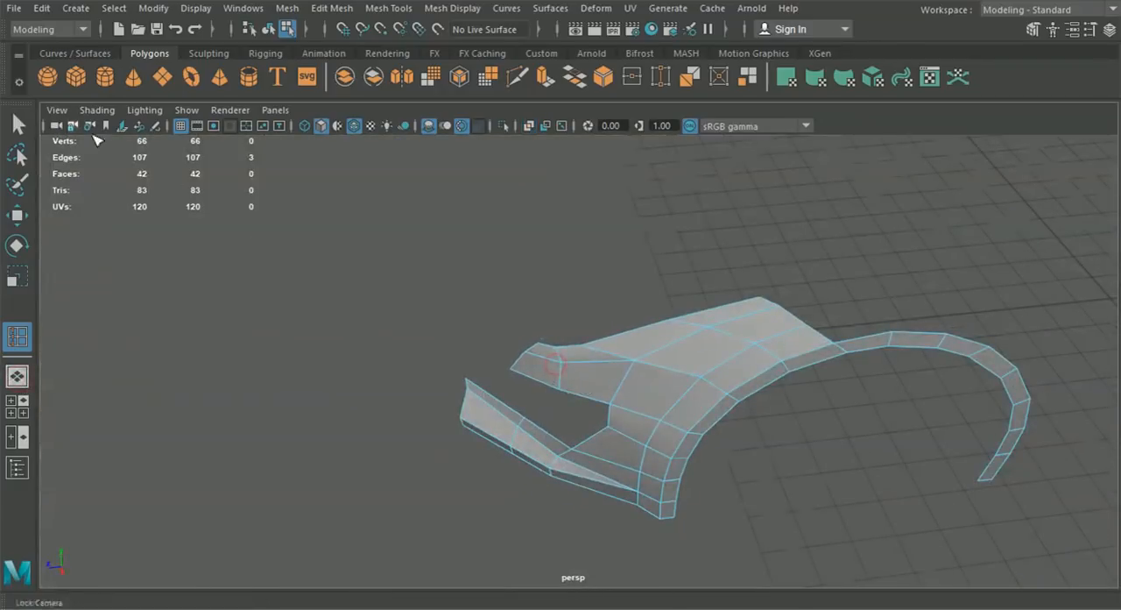
click(19, 210)
alt+drag(561, 463, 544, 503)
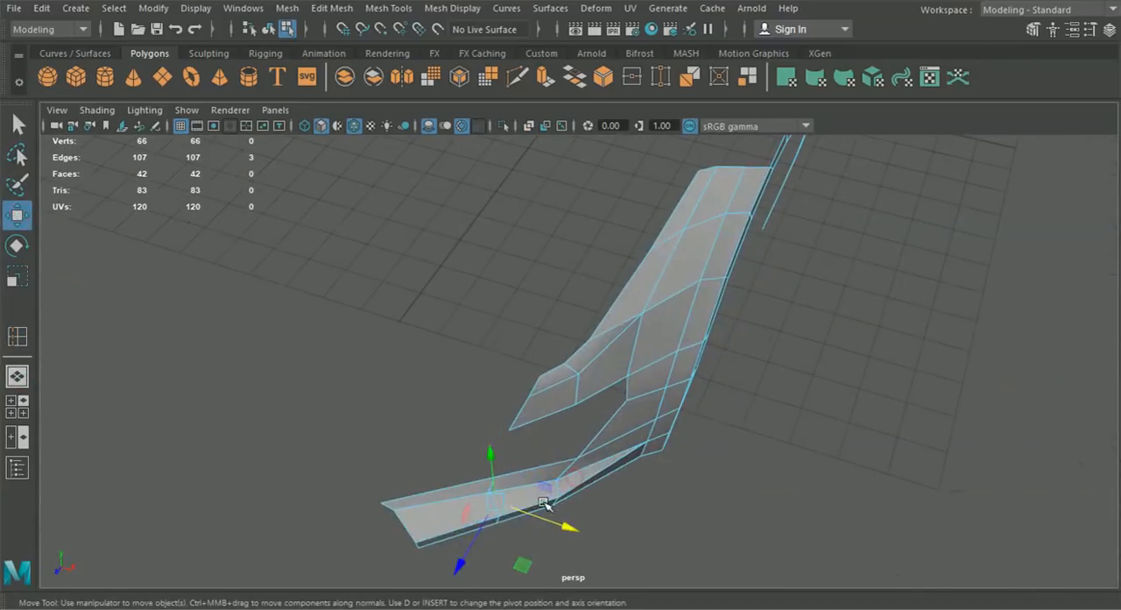
drag(471, 549, 462, 557)
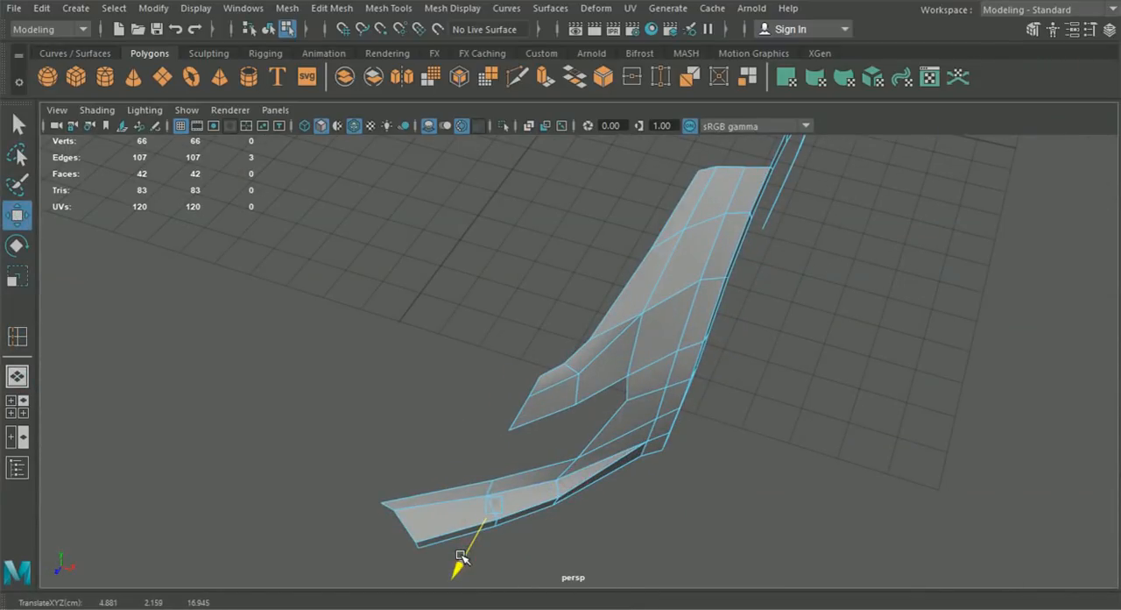
alt+drag(637, 527, 596, 516)
alt+drag(478, 284, 491, 302)
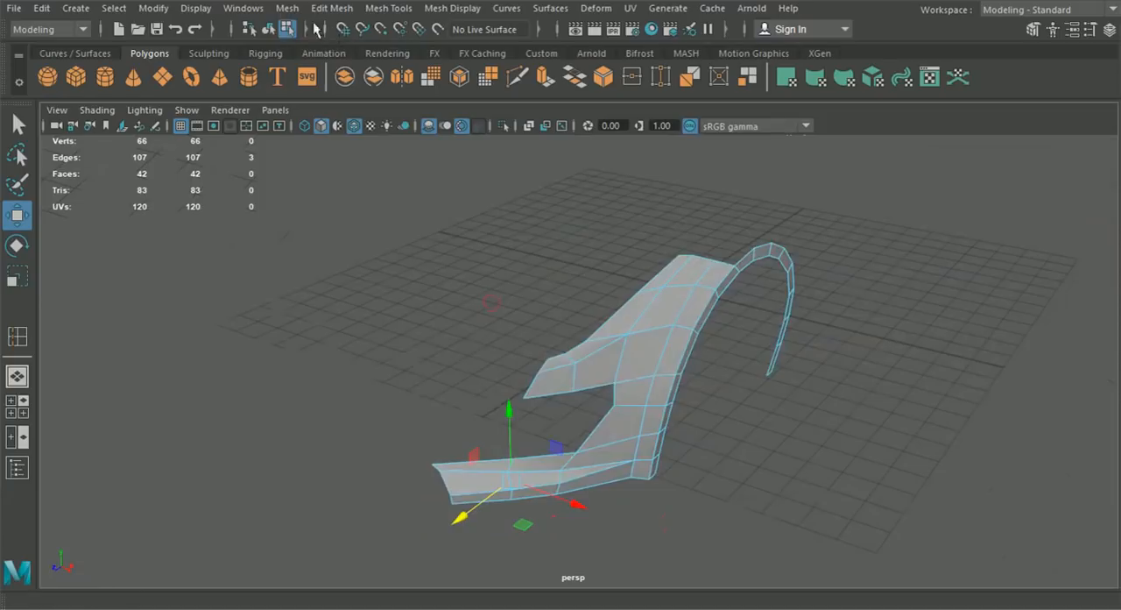
click(269, 30)
click(388, 288)
alt+drag(388, 288, 465, 350)
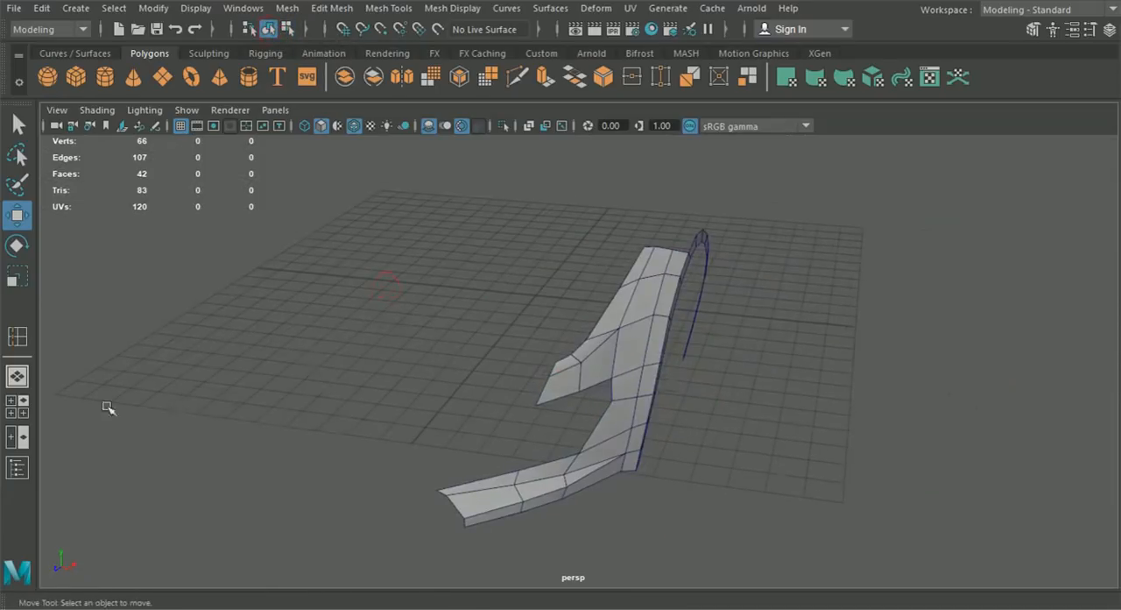
- Extrude the panel's inner end edges beneath the headlight inward past the headlight washer cover in the front view
click(19, 405)
key(space)
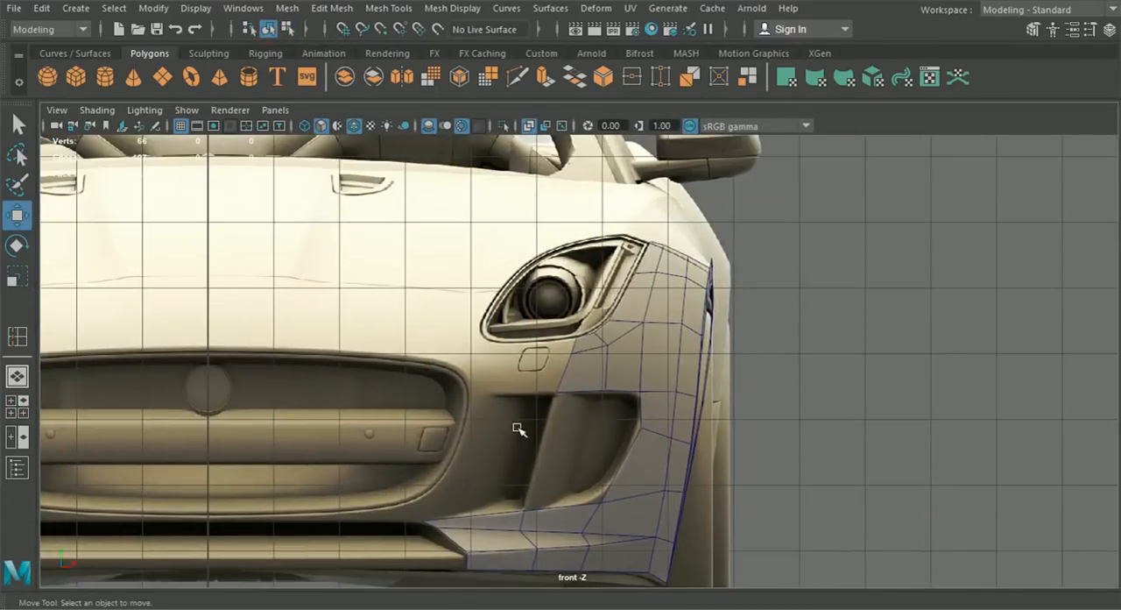
right_drag(599, 352, 599, 115)
scroll(578, 337, up, 3)
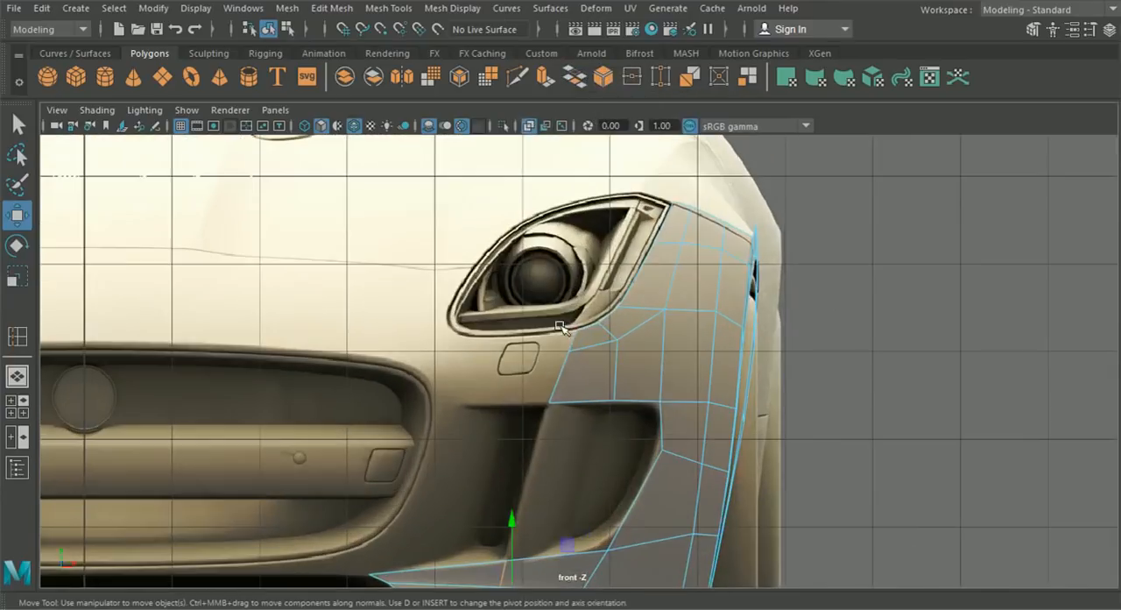
click(571, 337)
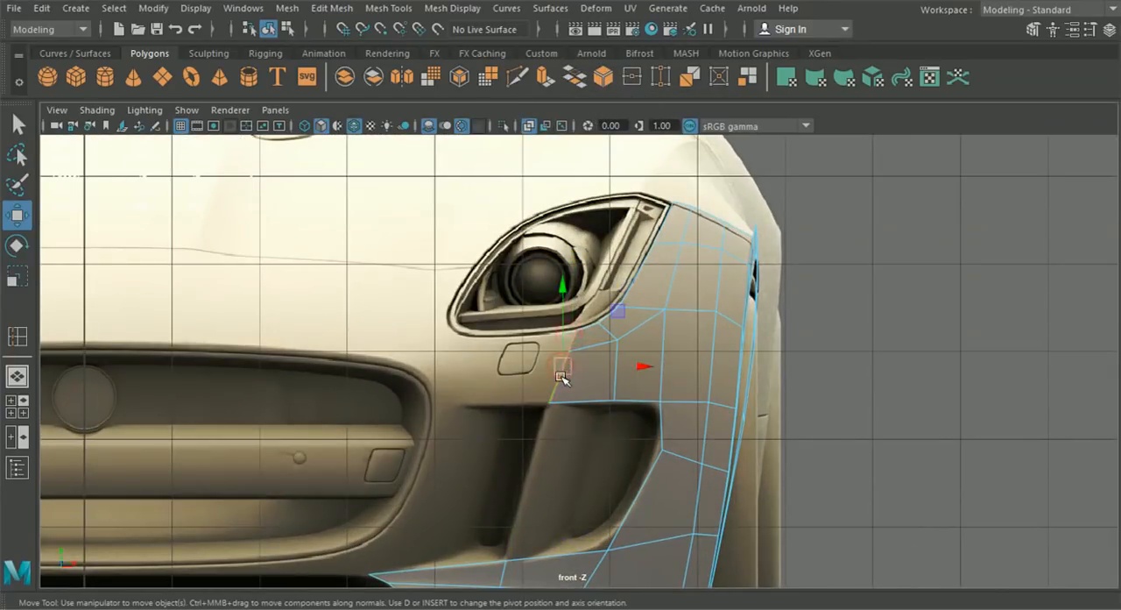
key(ctrl+e)
click(669, 249)
drag(599, 365, 490, 371)
alt+middle_drag(489, 371, 530, 375)
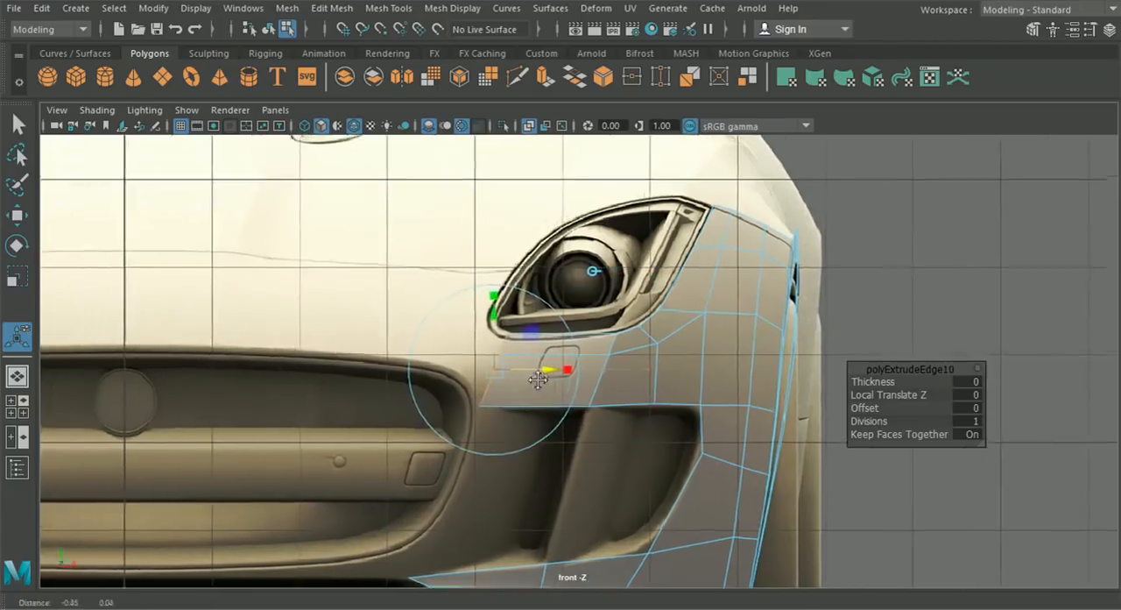
- Finish positioning the extruded end edge beneath the headlight and fit its upper and middle vertices below the headlight's inner corner in front view
scroll(534, 381, up, 4)
right_drag(542, 363, 488, 134)
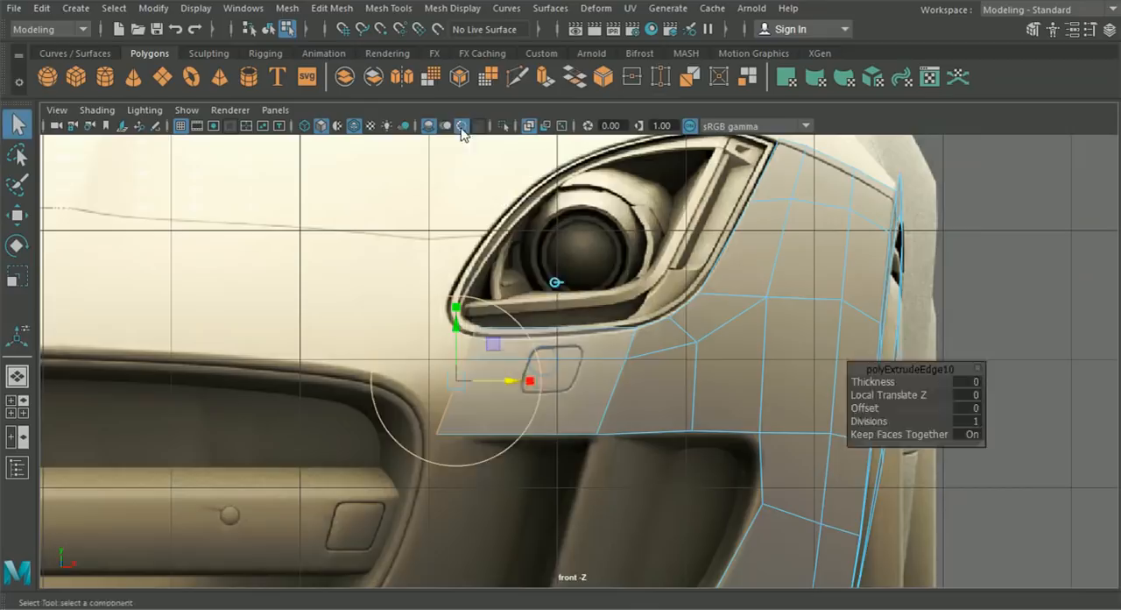
click(17, 215)
scroll(268, 380, up, 2)
drag(332, 410, 457, 457)
drag(442, 377, 397, 347)
drag(493, 360, 426, 357)
click(448, 321)
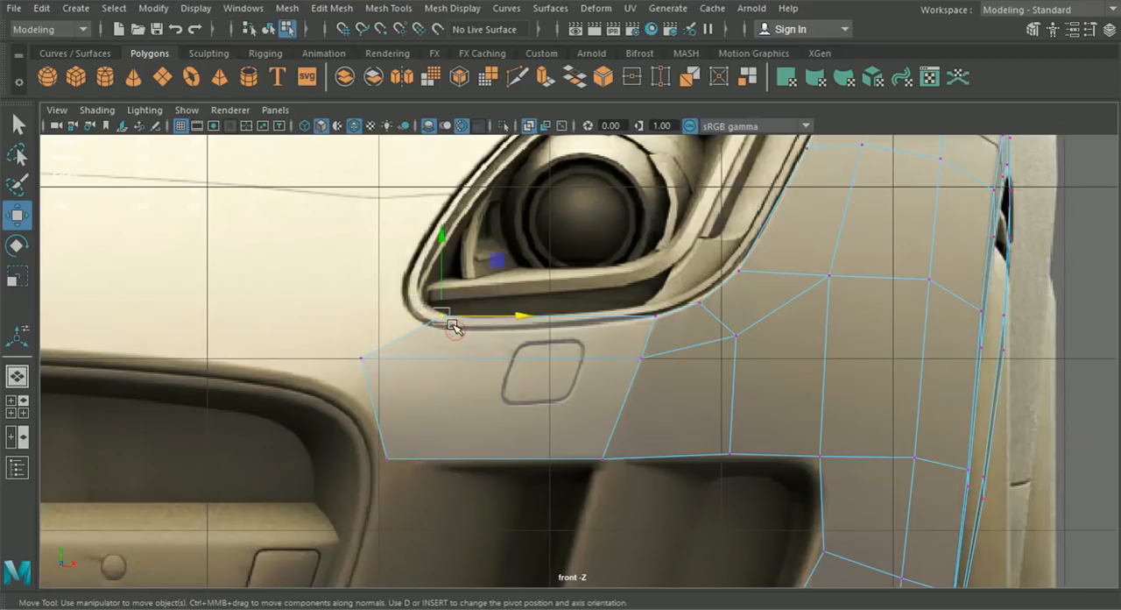
drag(448, 319, 442, 331)
drag(328, 341, 425, 368)
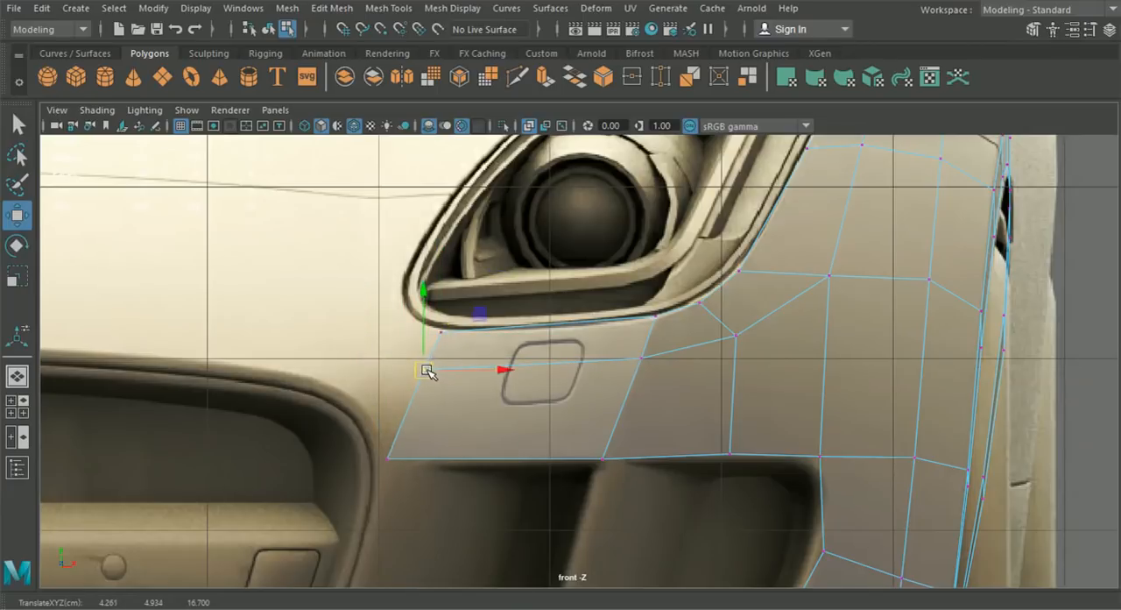
- Adjust the end edge's lowest vertex along X at the air intake's upper inner corner in front view
scroll(523, 421, down, 4)
scroll(521, 430, up, 1)
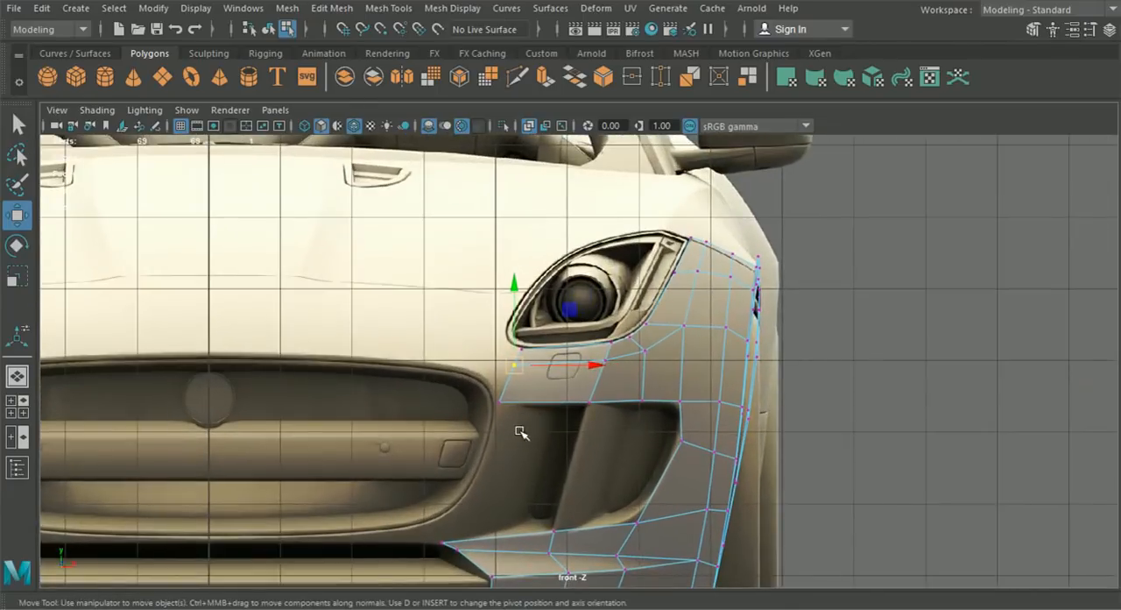
scroll(526, 426, down, 4)
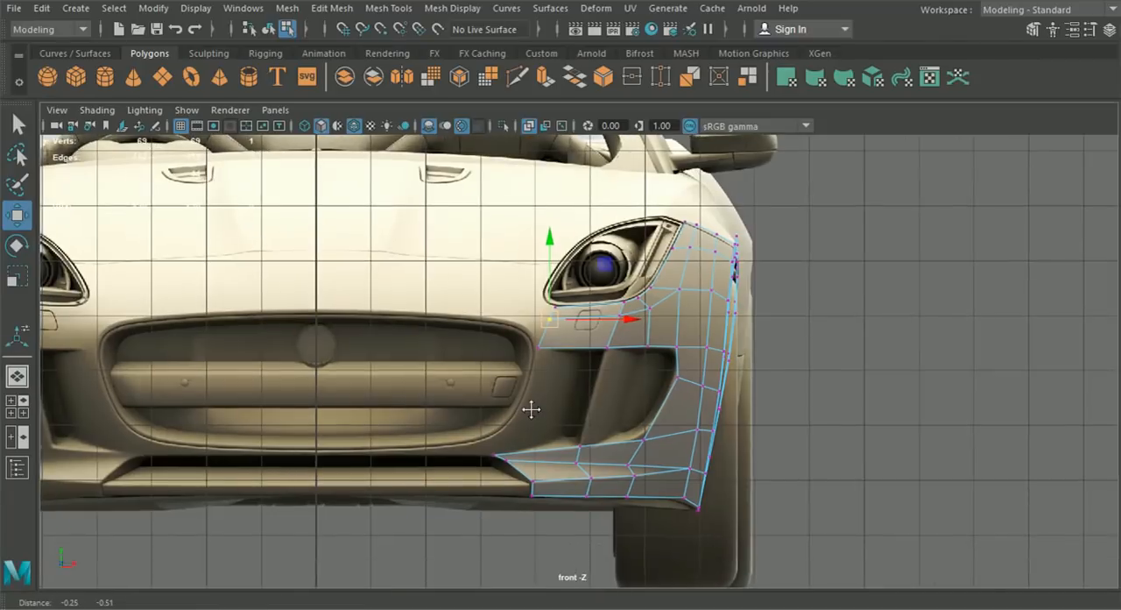
scroll(531, 421, up, 2)
scroll(532, 440, up, 5)
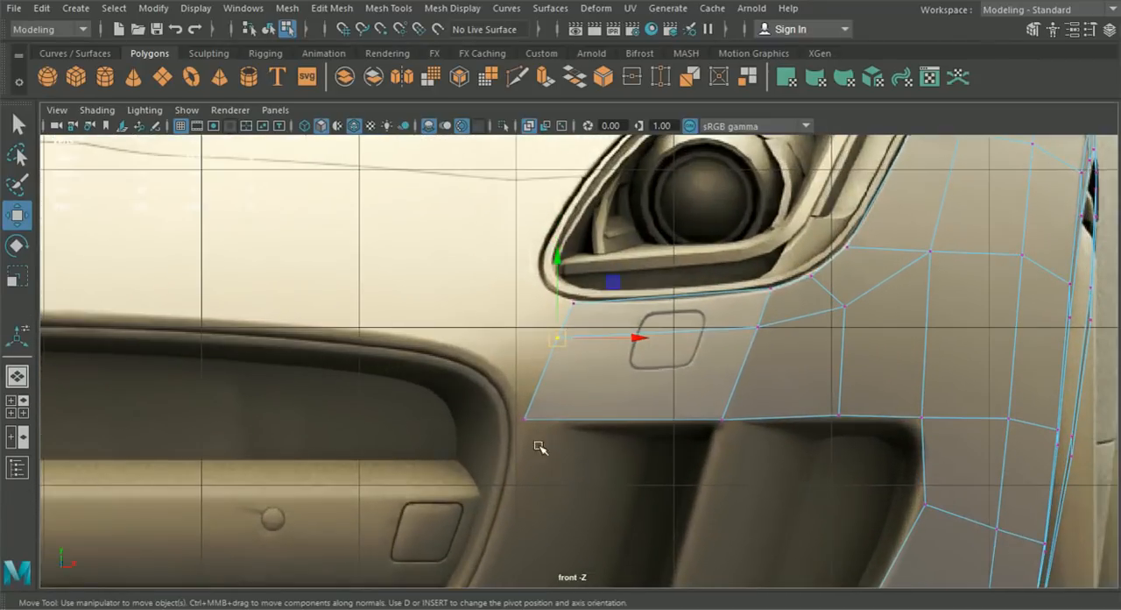
click(538, 445)
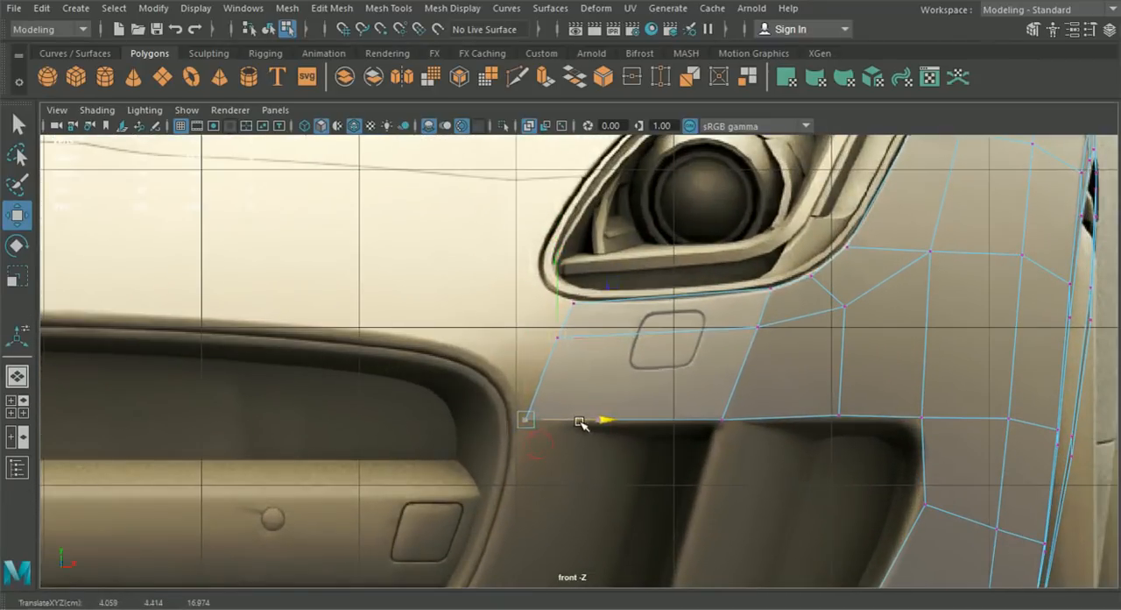
scroll(586, 386, down, 5)
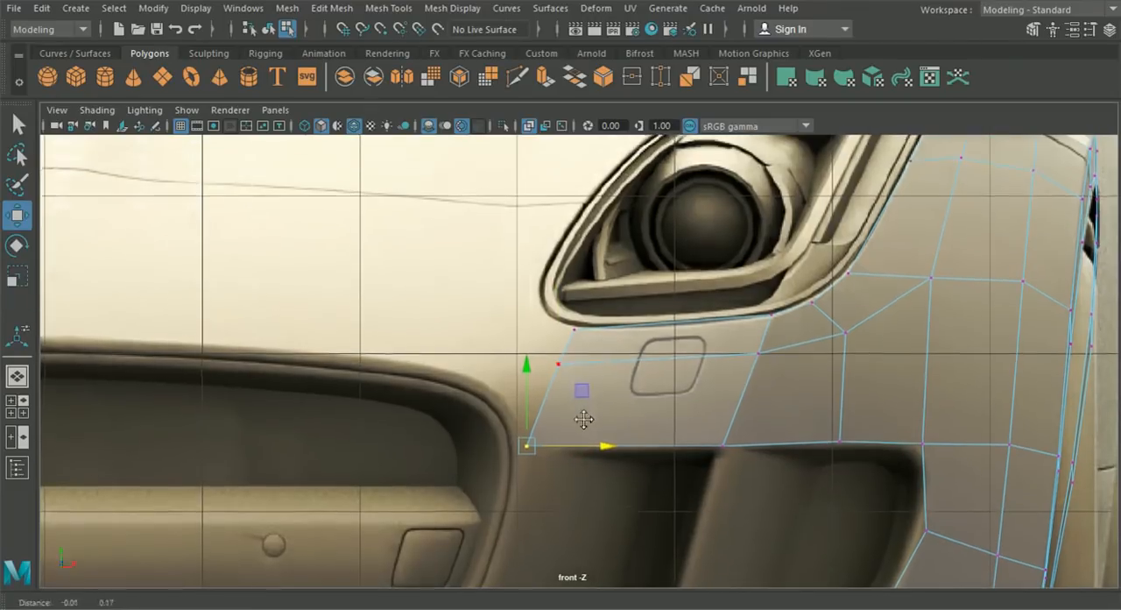
scroll(587, 441, down, 5)
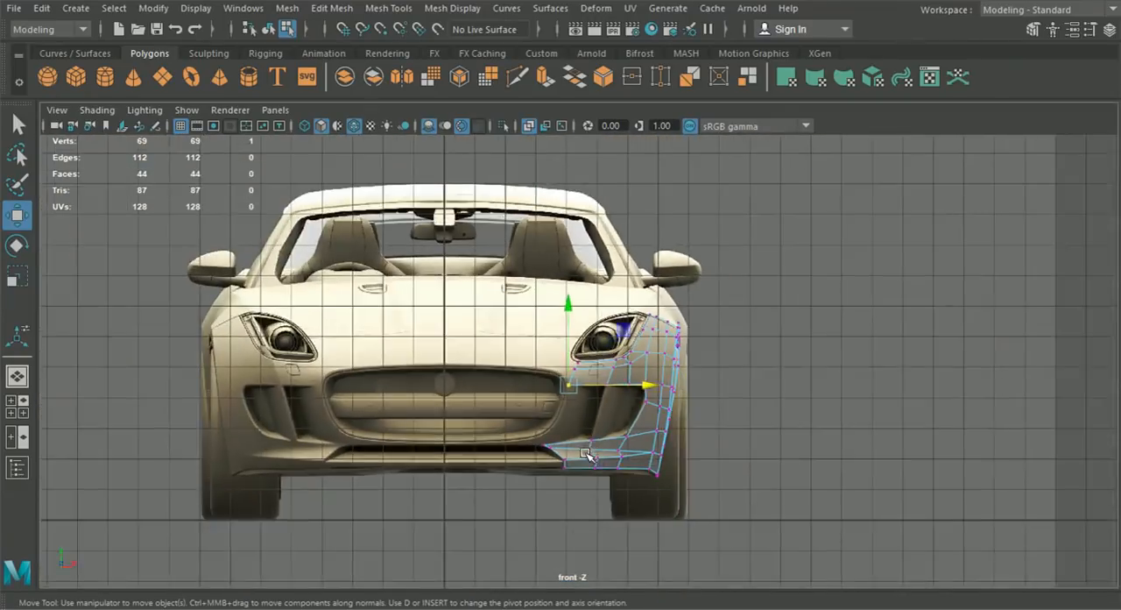
scroll(565, 454, up, 5)
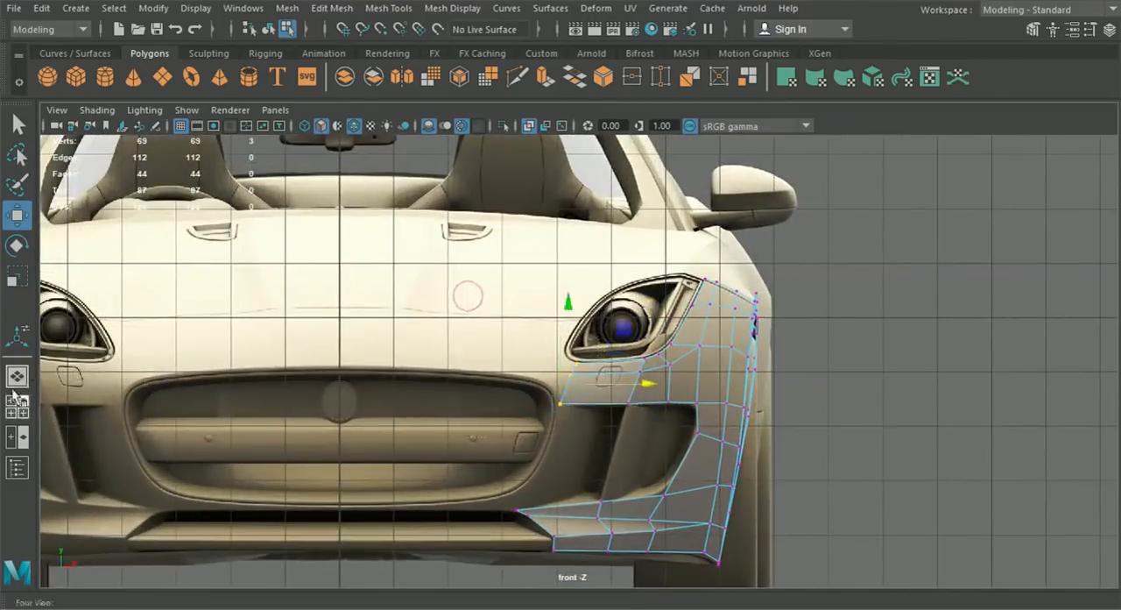
- Move the three end vertices forward to about Z 17.678 in side view, and adjust the upper two vertically below the headlight
click(16, 405)
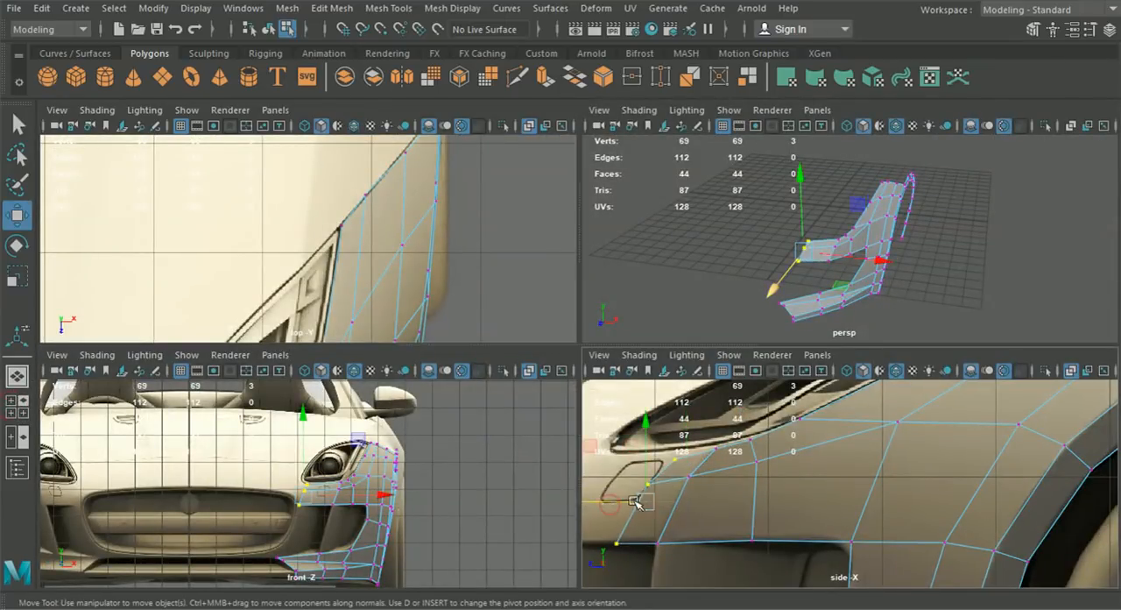
key(space)
drag(326, 401, 234, 382)
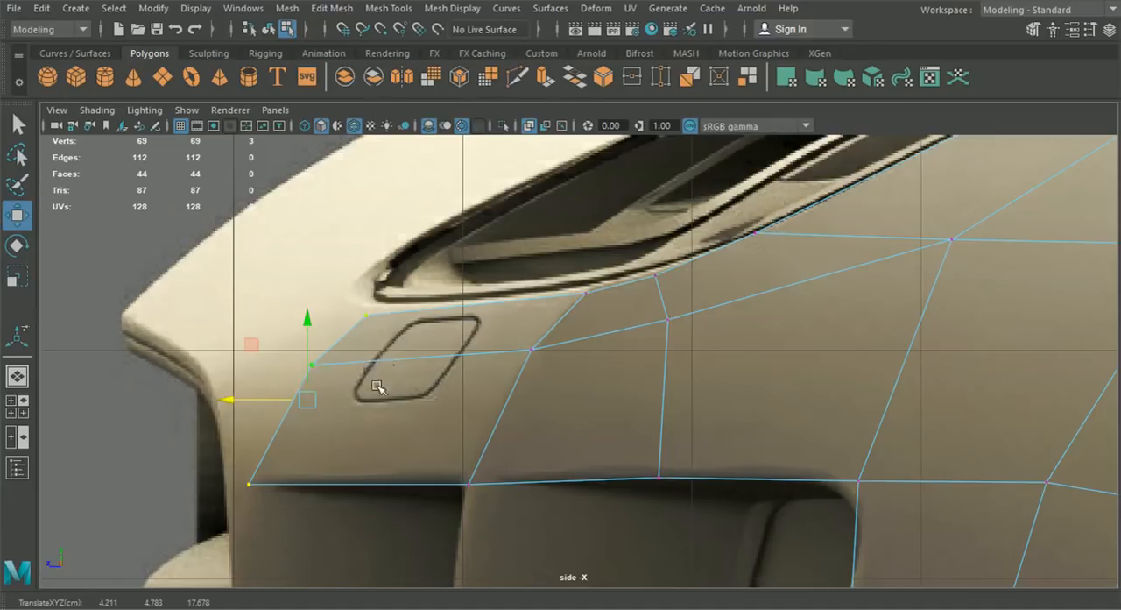
scroll(366, 394, down, 5)
scroll(376, 382, up, 3)
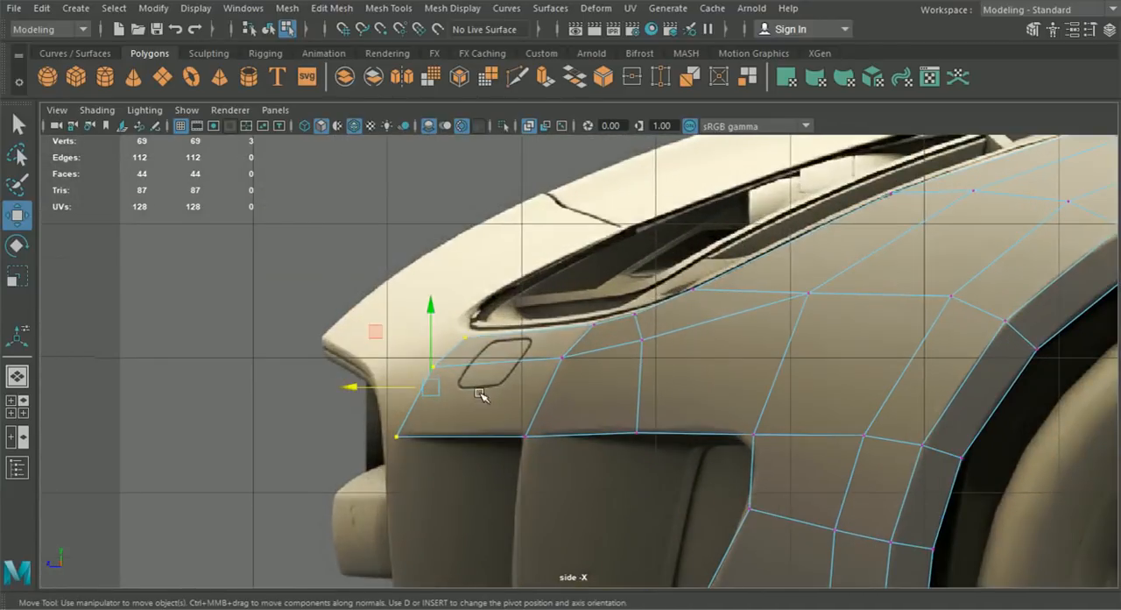
drag(430, 325, 448, 303)
scroll(443, 337, down, 4)
alt+middle_drag(434, 358, 451, 353)
- Shift the lowest and middle end vertices along X in front view to straighten the end edge beside the grille surround
click(17, 406)
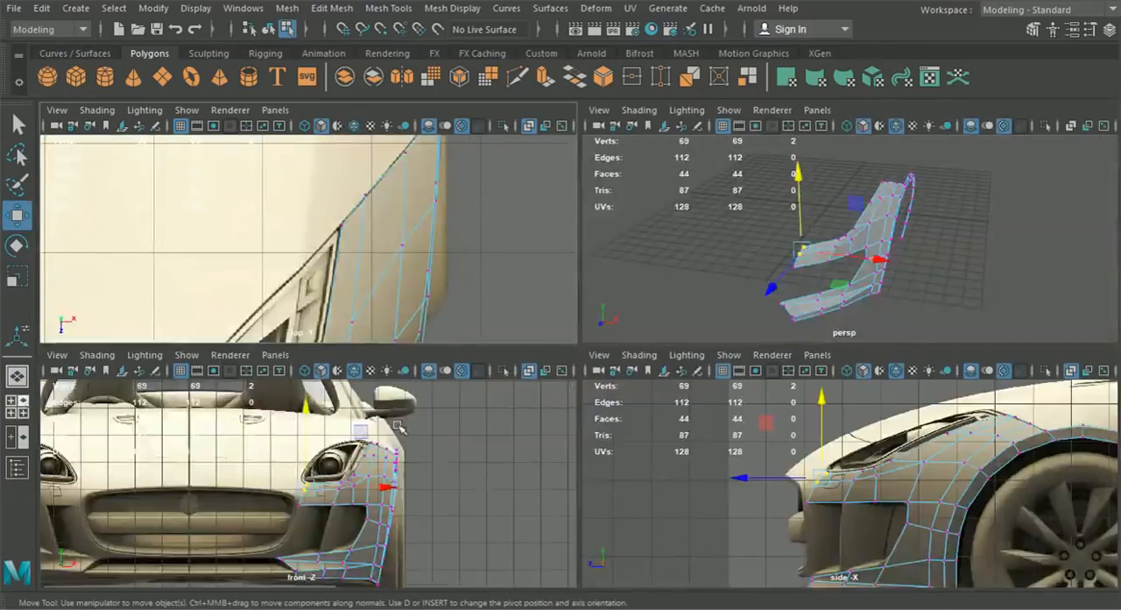
key(space)
scroll(433, 475, up, 4)
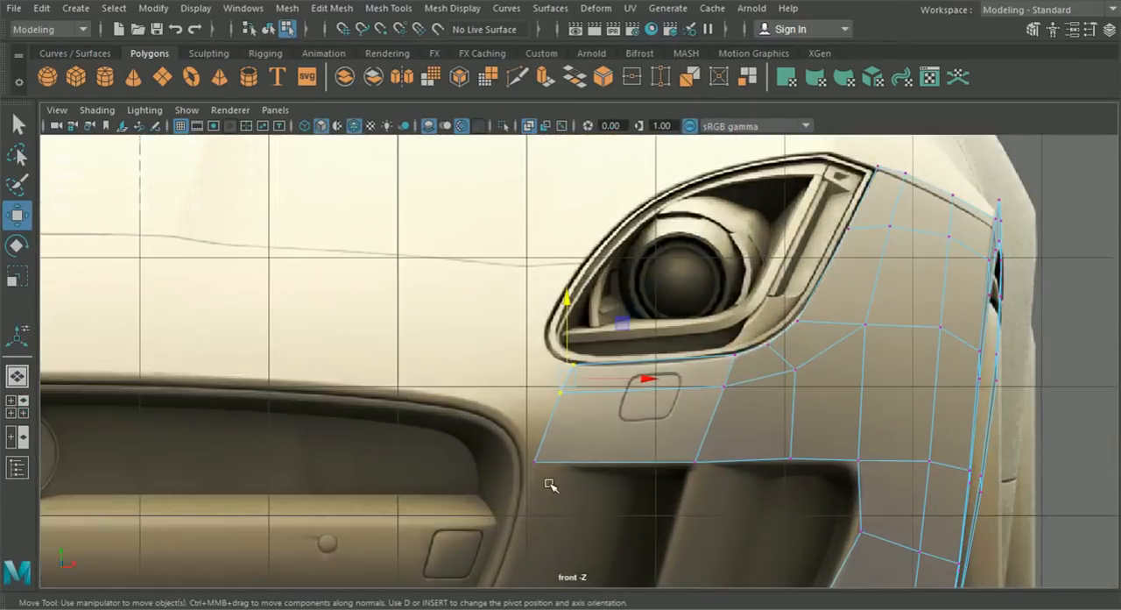
drag(615, 467, 634, 469)
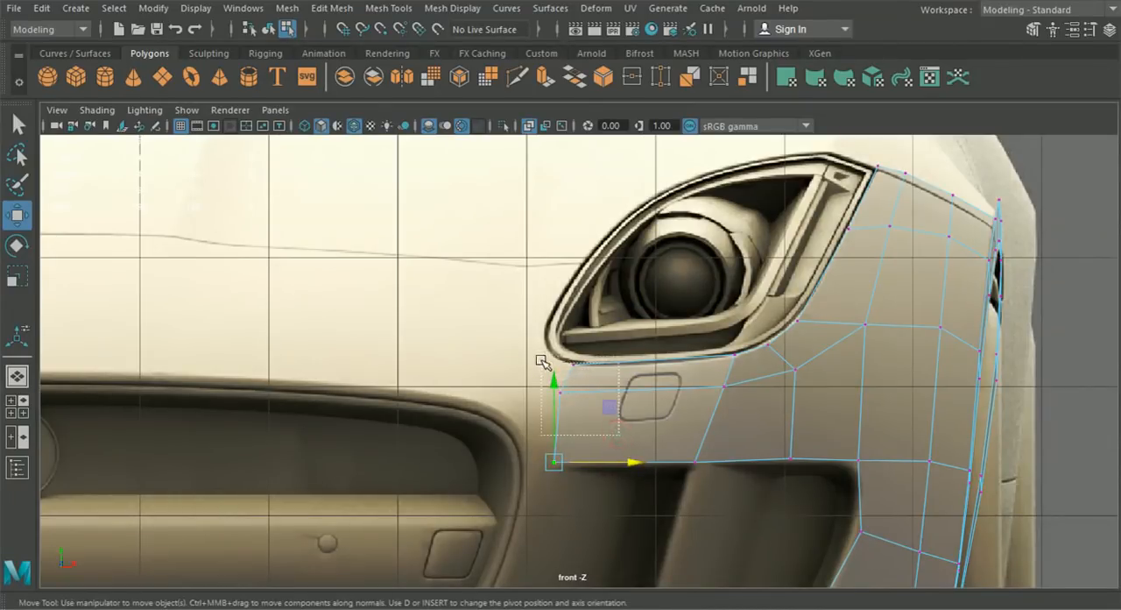
click(559, 392)
drag(613, 394, 627, 396)
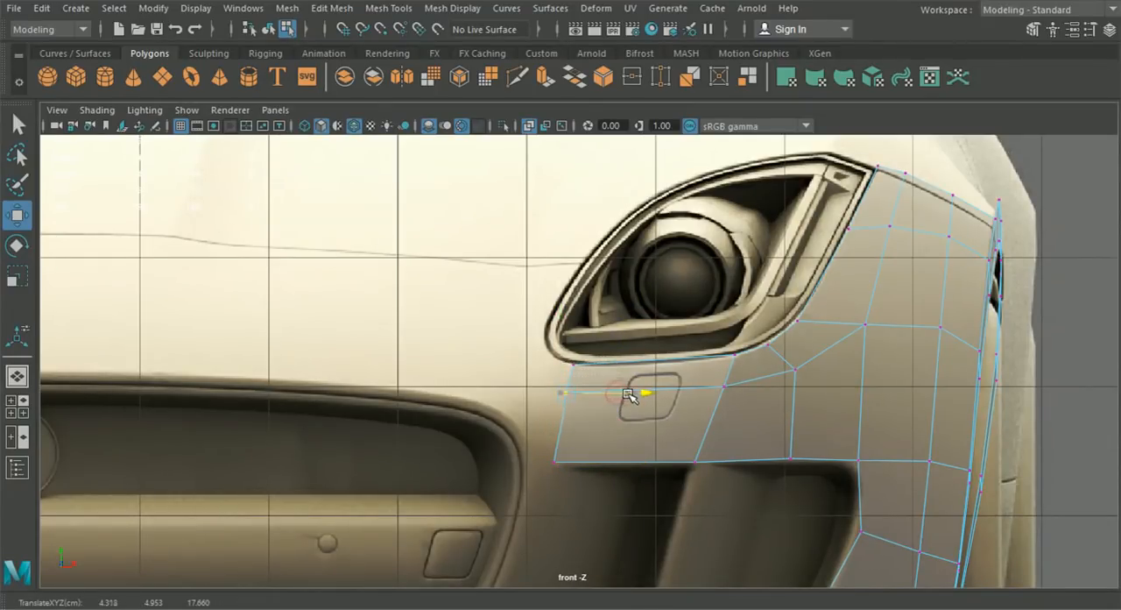
drag(576, 476, 529, 361)
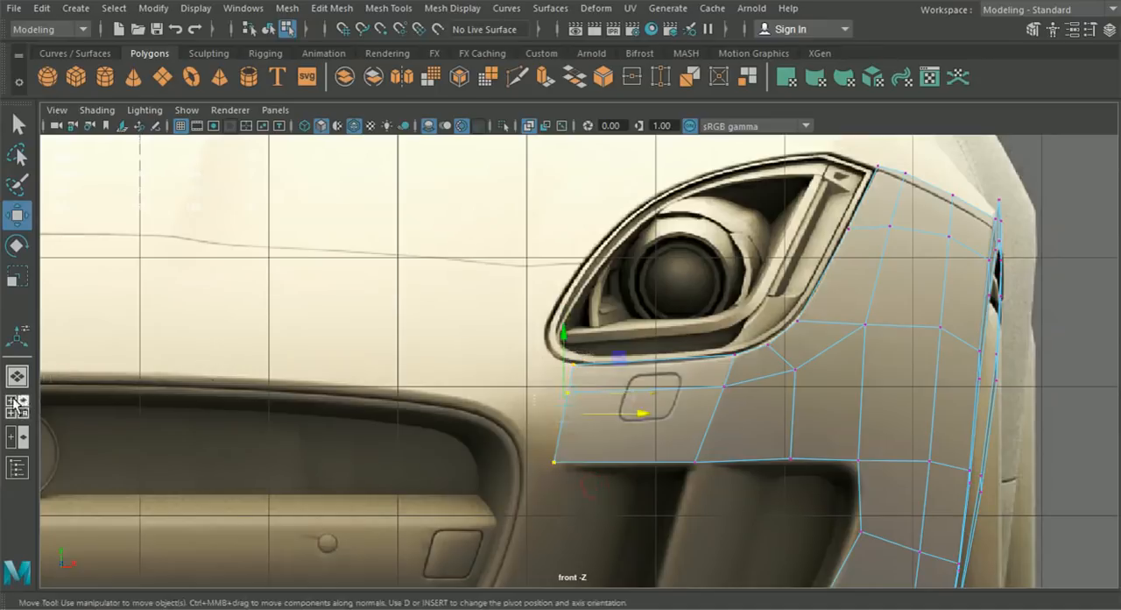
- Fine-tune the end vertices along Z in side view to follow the bumper profile above the air intake
key(space)
key(space)
scroll(431, 446, up, 3)
drag(452, 485, 369, 343)
drag(341, 397, 345, 397)
click(394, 445)
scroll(565, 438, down, 4)
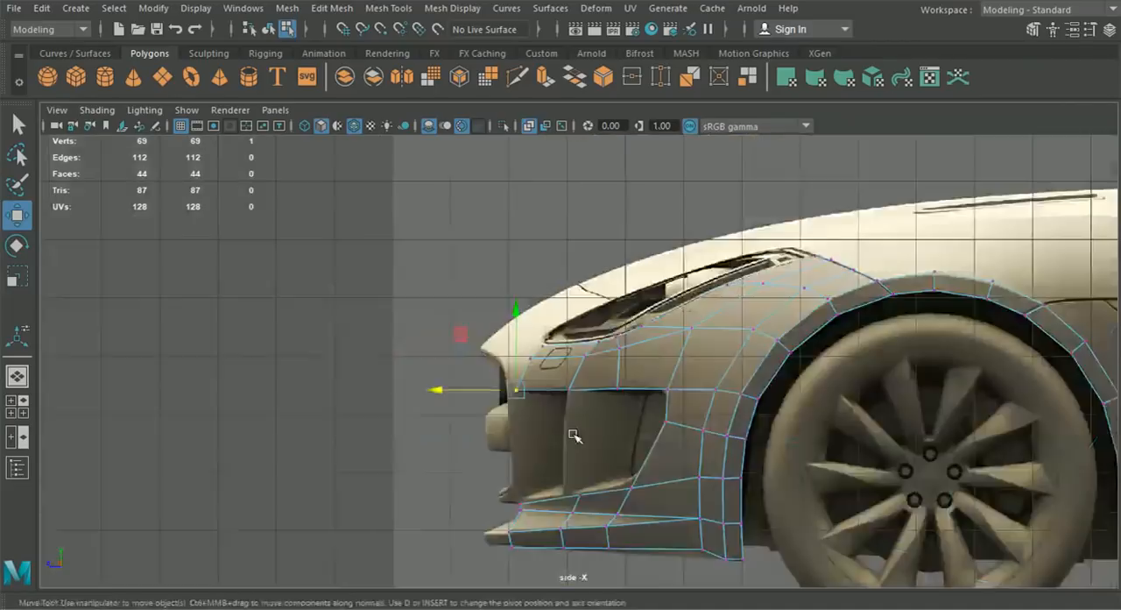
- Return to object mode and inspect the fender and bumper mesh from an angle in the perspective view
click(18, 378)
alt+drag(410, 392, 365, 416)
click(271, 33)
alt+drag(301, 255, 440, 295)
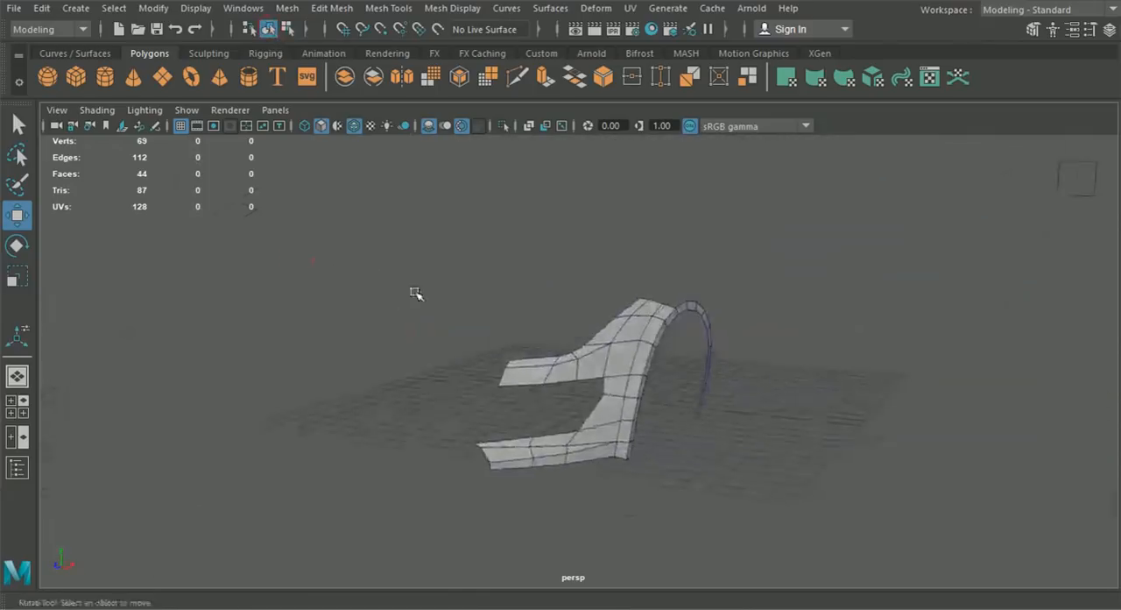
- Extrude the inner end edges beneath the headlight again, adding a narrow strip toward the grille surround in front view
click(22, 408)
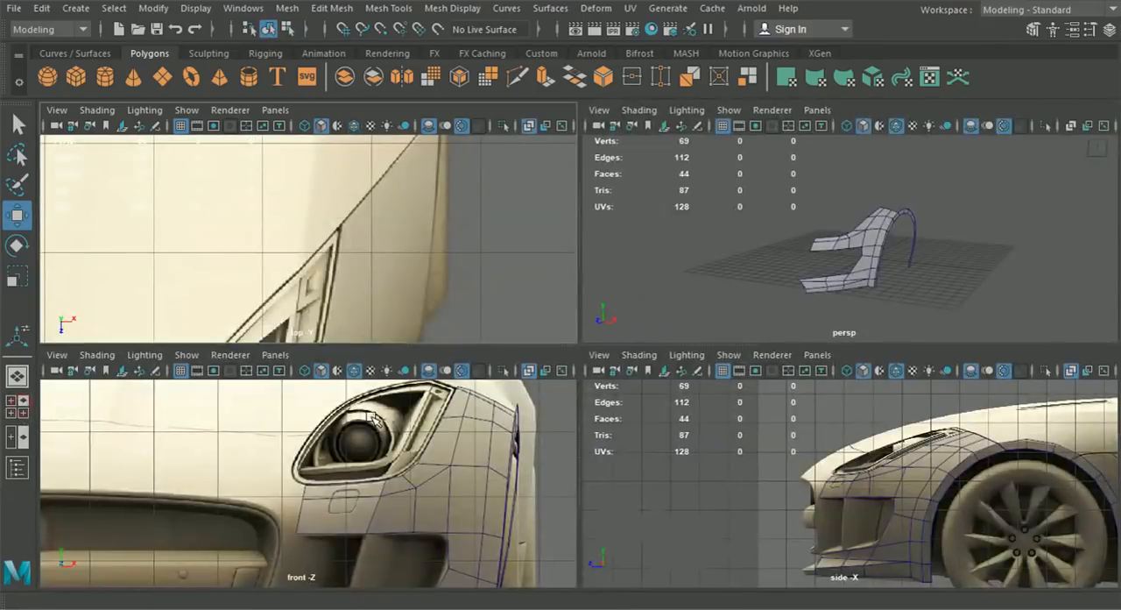
key(space)
scroll(500, 455, down, 10)
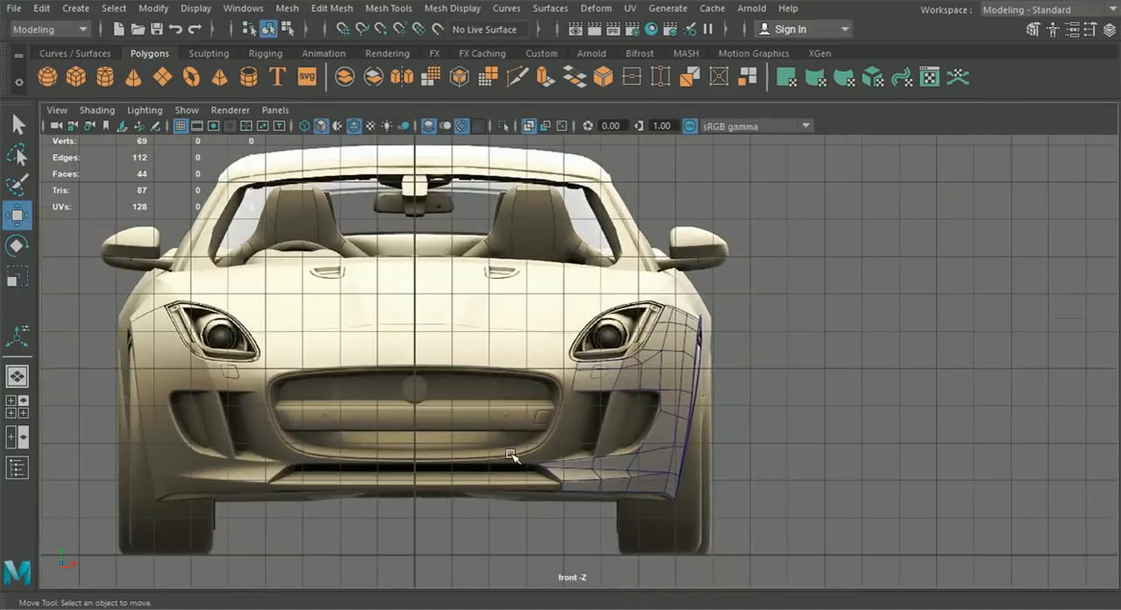
alt+middle_drag(504, 459, 532, 430)
scroll(533, 430, up, 8)
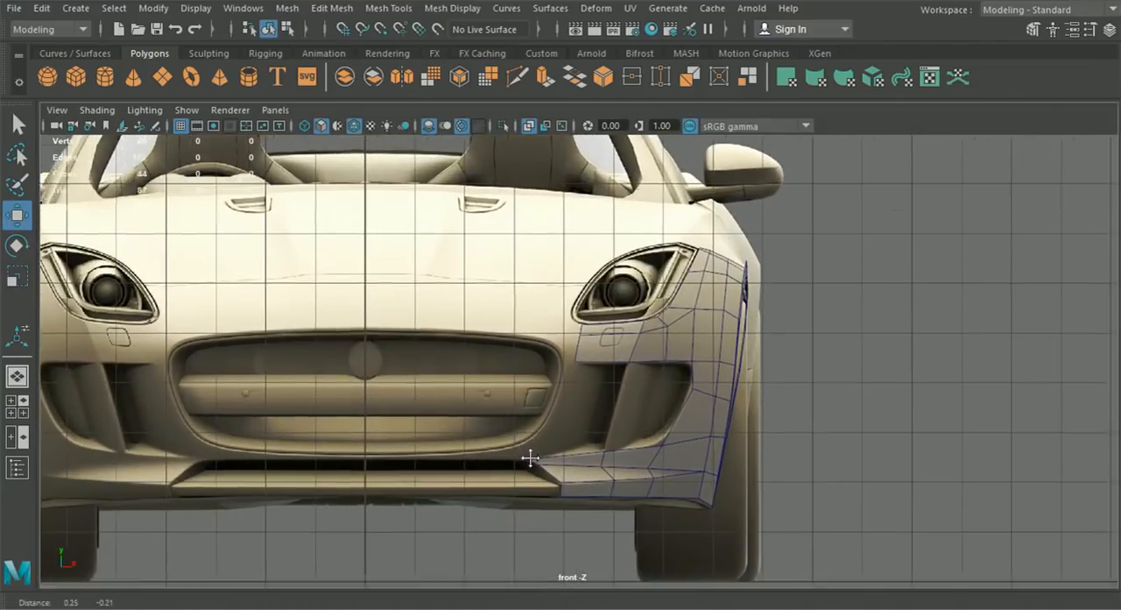
scroll(537, 445, up, 5)
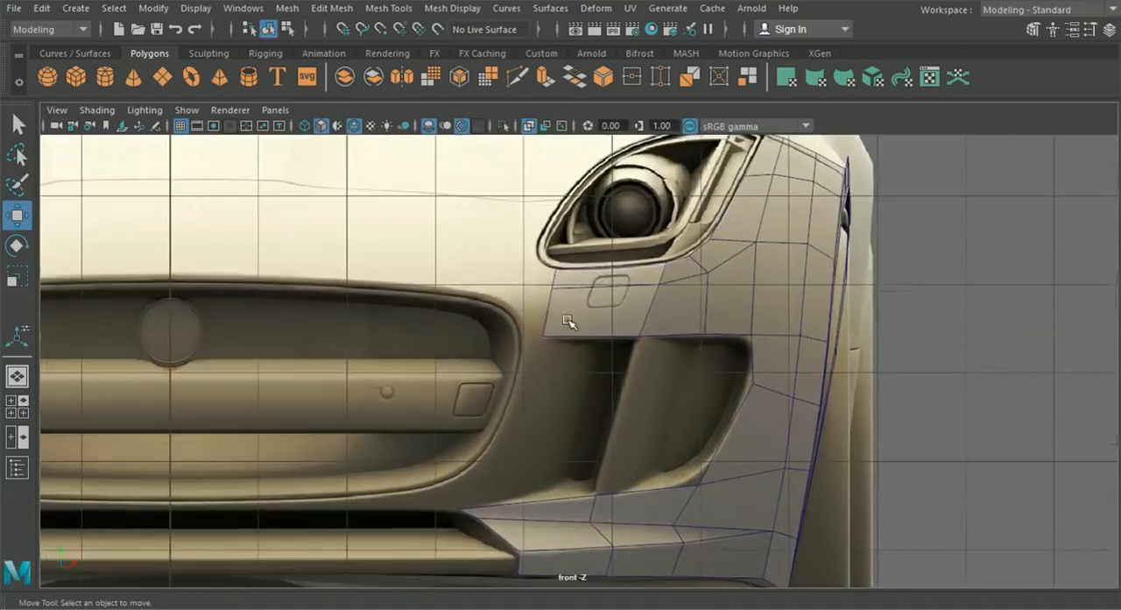
click(569, 313)
right_drag(569, 311, 559, 86)
alt+middle_drag(553, 255, 560, 285)
key(ctrl+e)
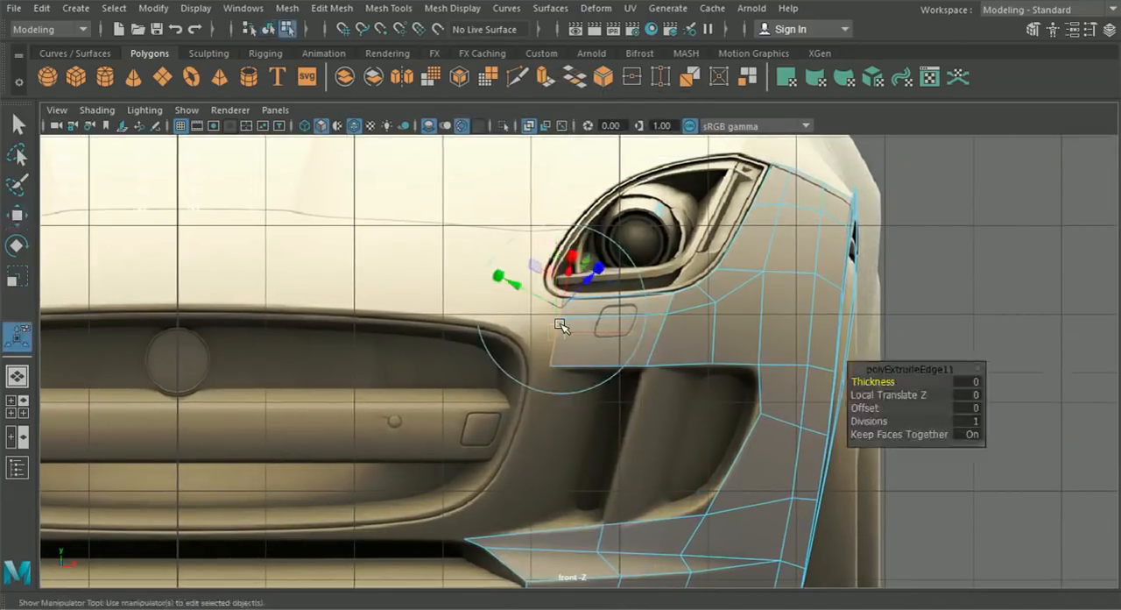
drag(561, 333, 551, 331)
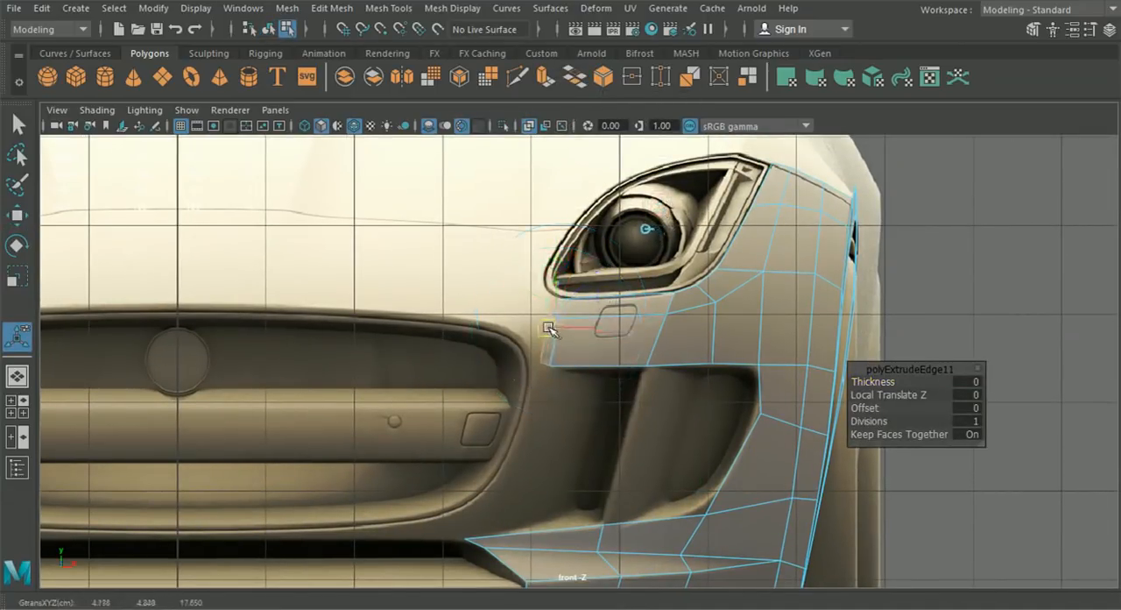
scroll(555, 344, up, 4)
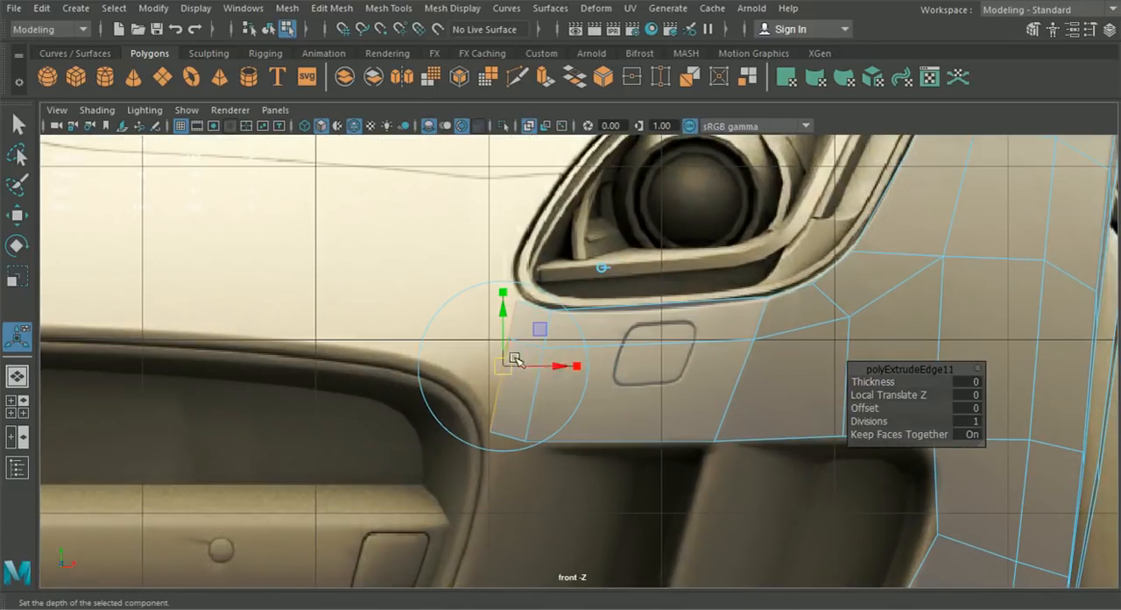
drag(515, 360, 511, 368)
- Fit the new strip's end vertices to the headlight's inner corner and grille surround, placing the lowest at about X 4.053
right_drag(618, 122, 538, 116)
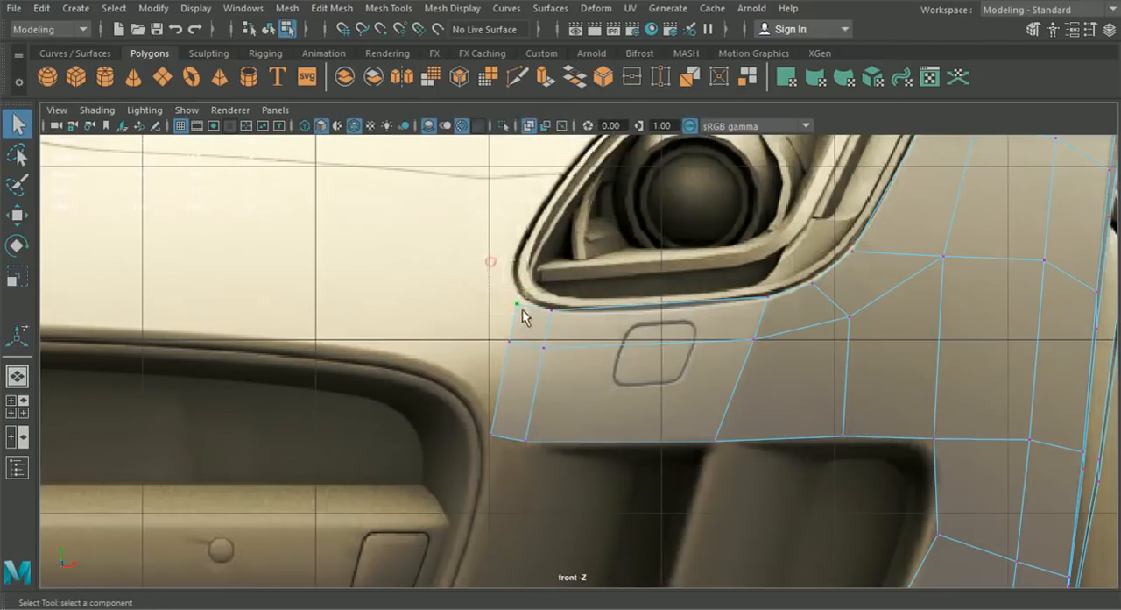
key(w)
scroll(570, 310, up, 3)
drag(498, 282, 494, 280)
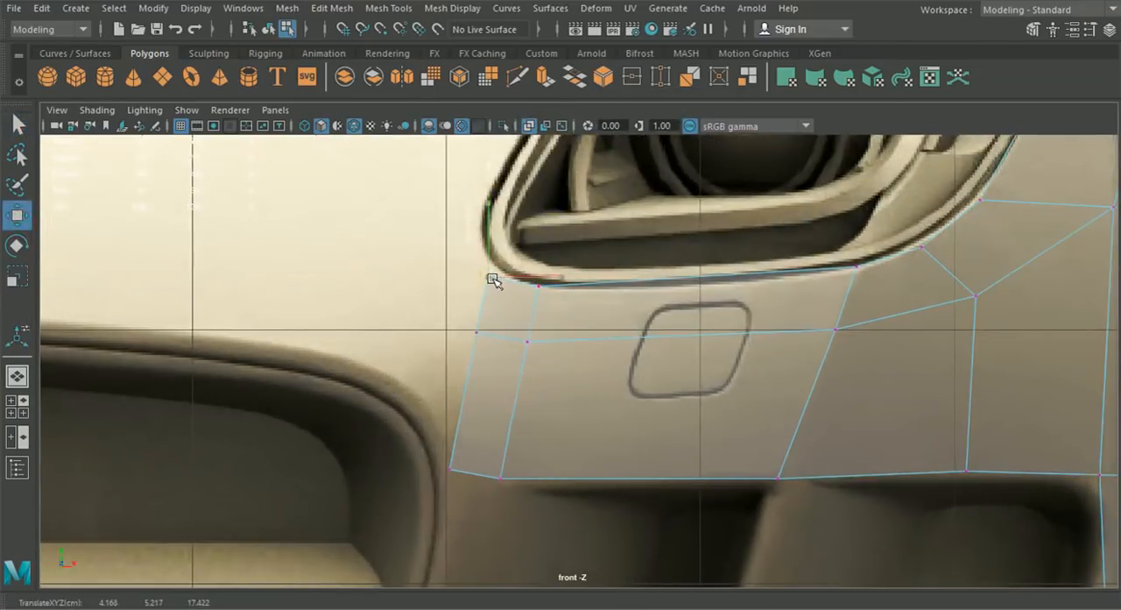
click(479, 332)
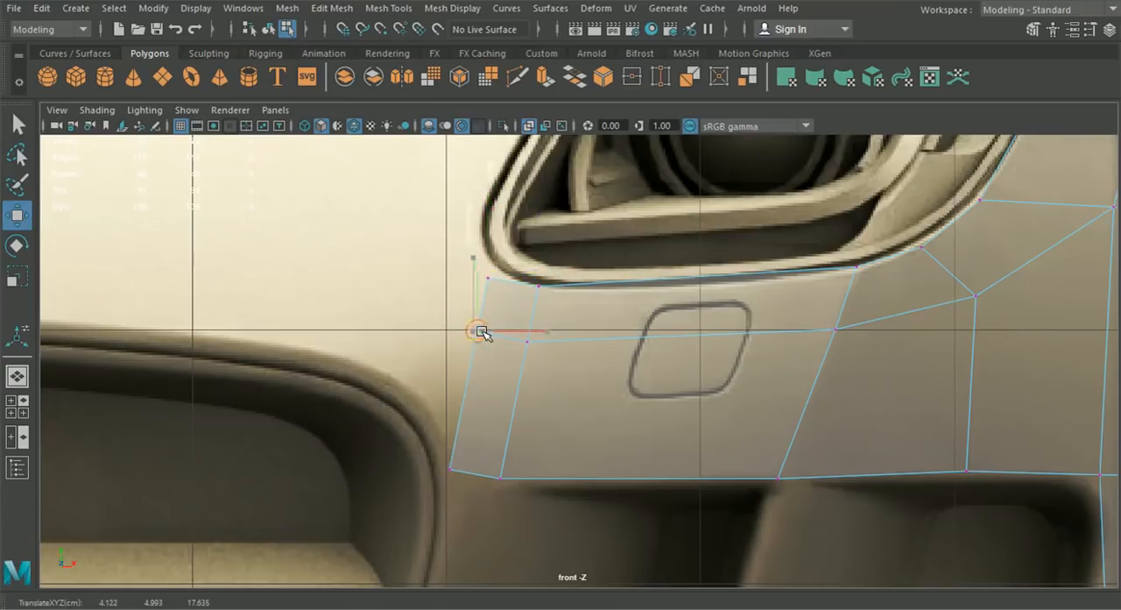
scroll(501, 401, down, 3)
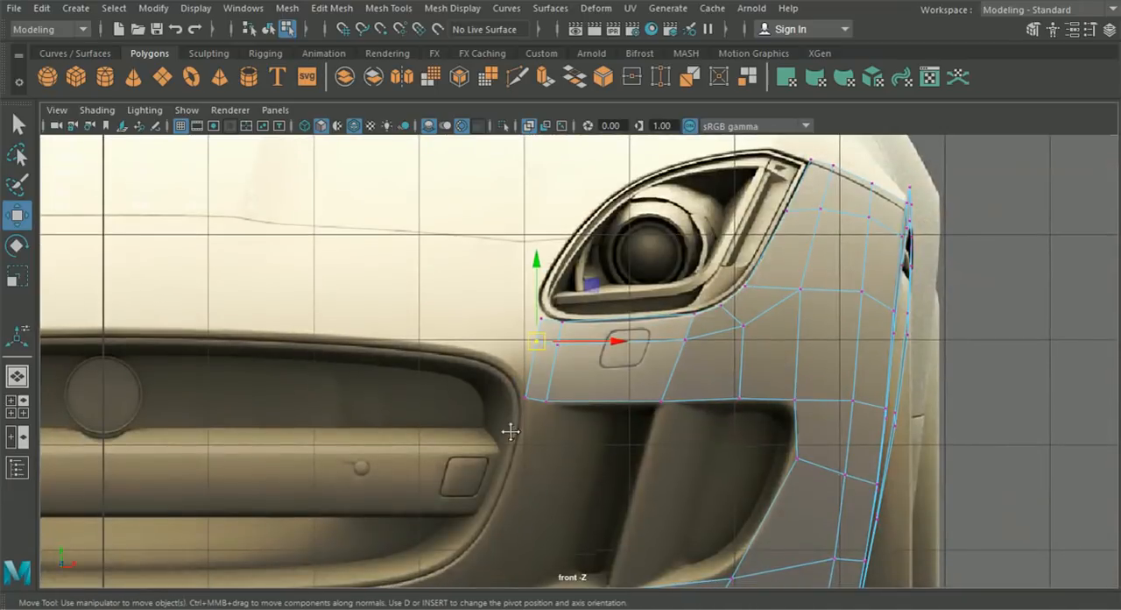
drag(565, 402, 575, 400)
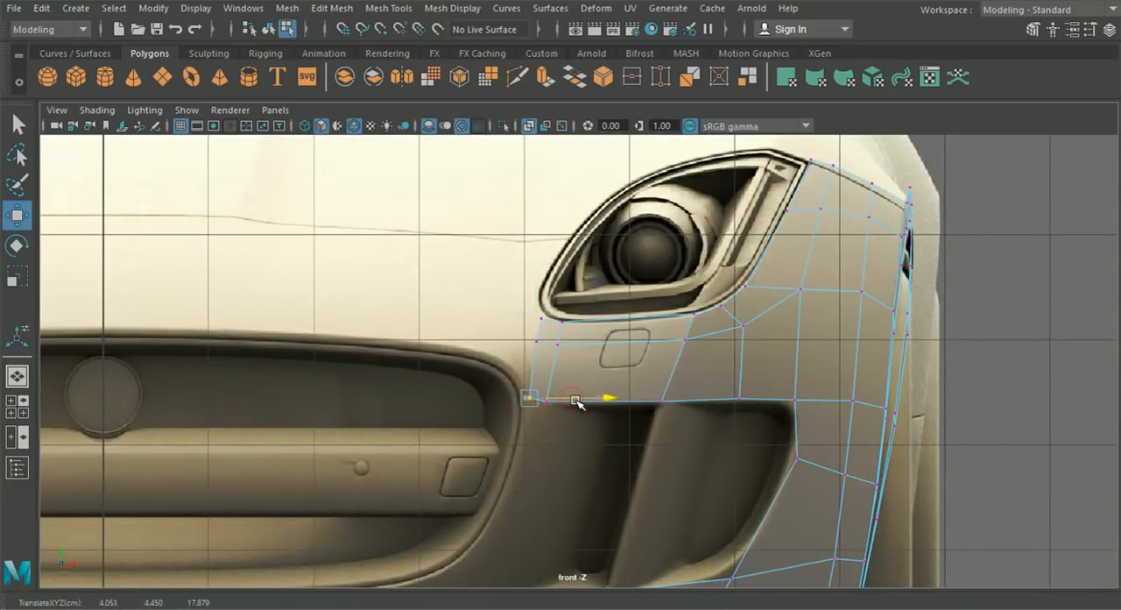
drag(498, 428, 532, 366)
drag(543, 312, 547, 308)
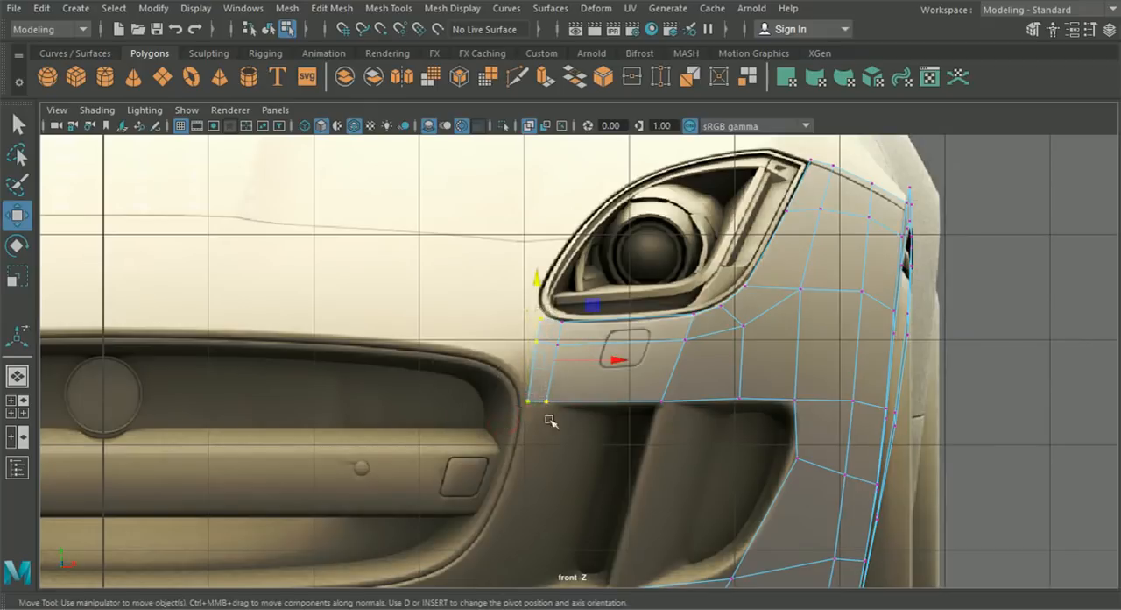
- Shift the narrow strip's end vertices forward along Z in side view to about 17.784, following the bumper profile beneath the headlight
key(space)
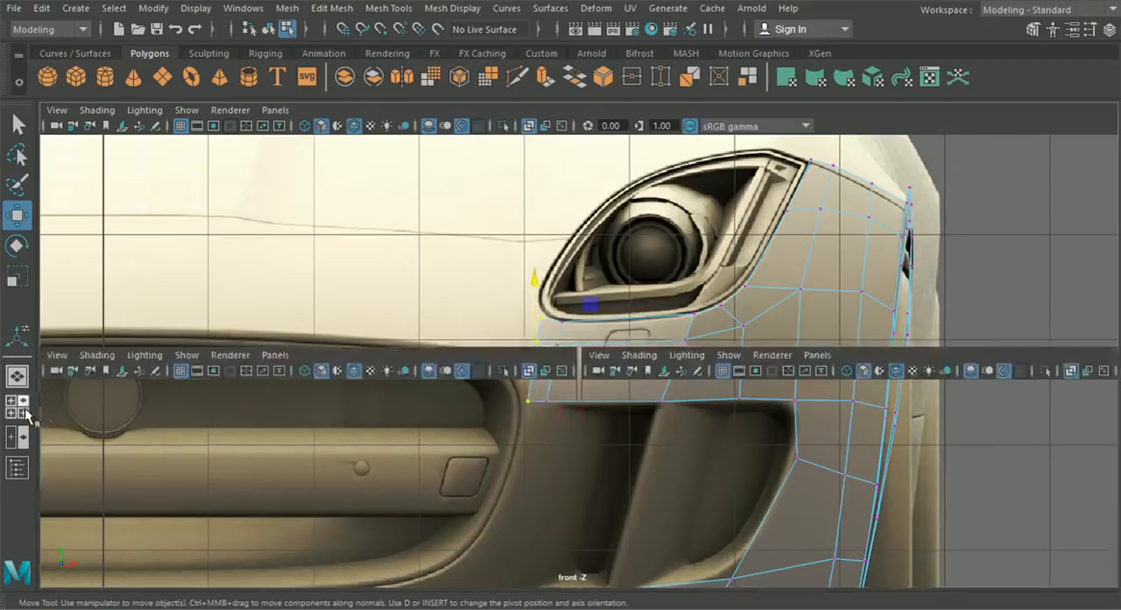
key(space)
drag(372, 377, 355, 376)
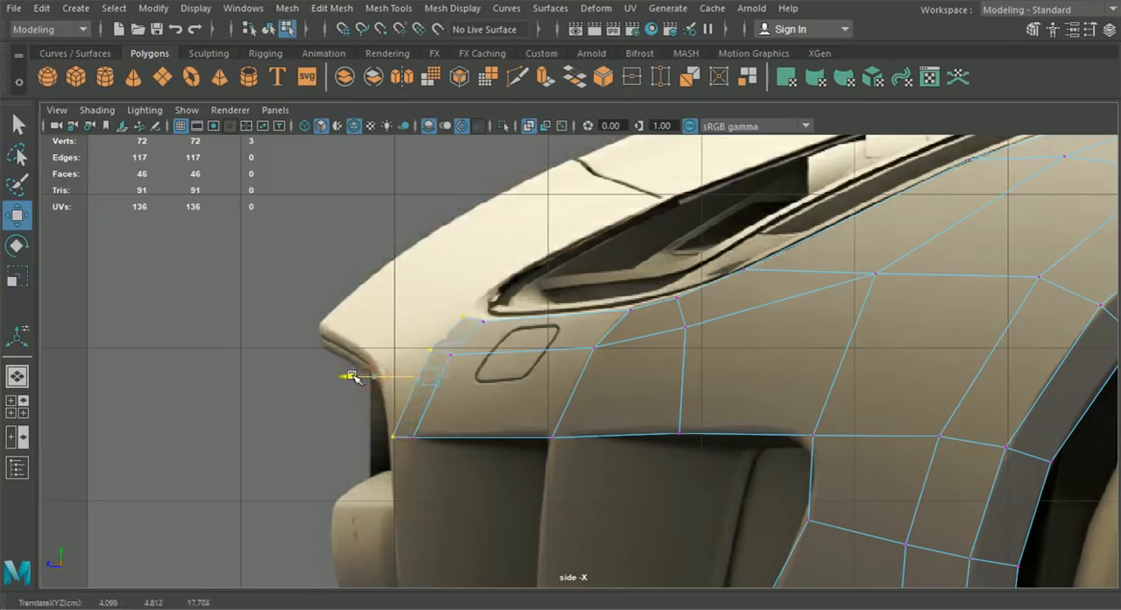
scroll(368, 375, up, 2)
click(406, 294)
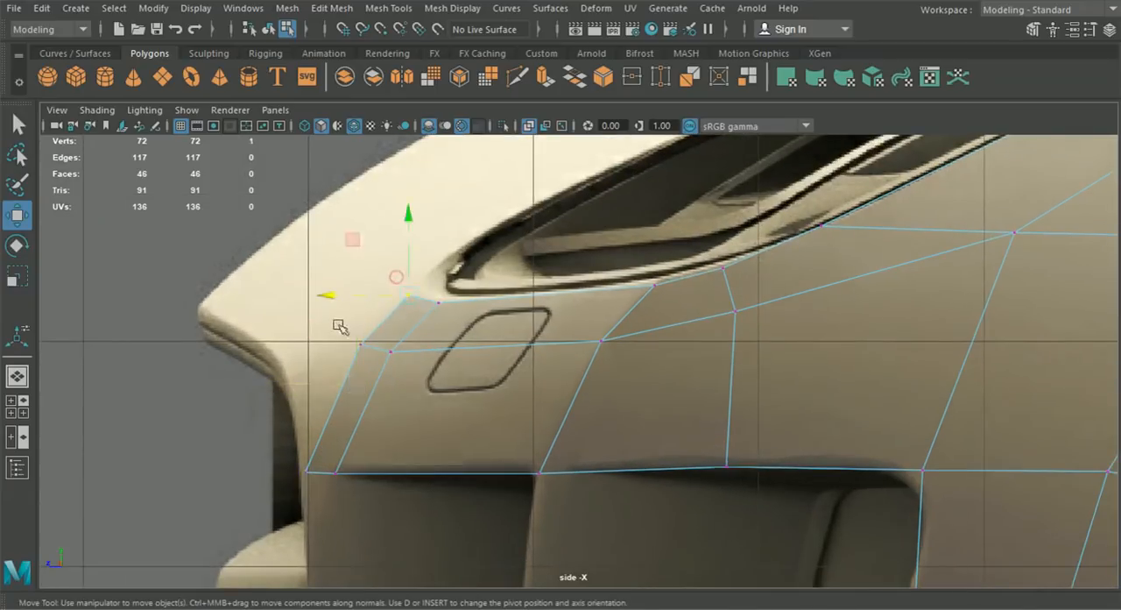
click(362, 345)
- Extrude the strip's uppermost inner end edge twice in front view, adding two faces beside the headlight's inner corner
right_drag(414, 307, 421, 98)
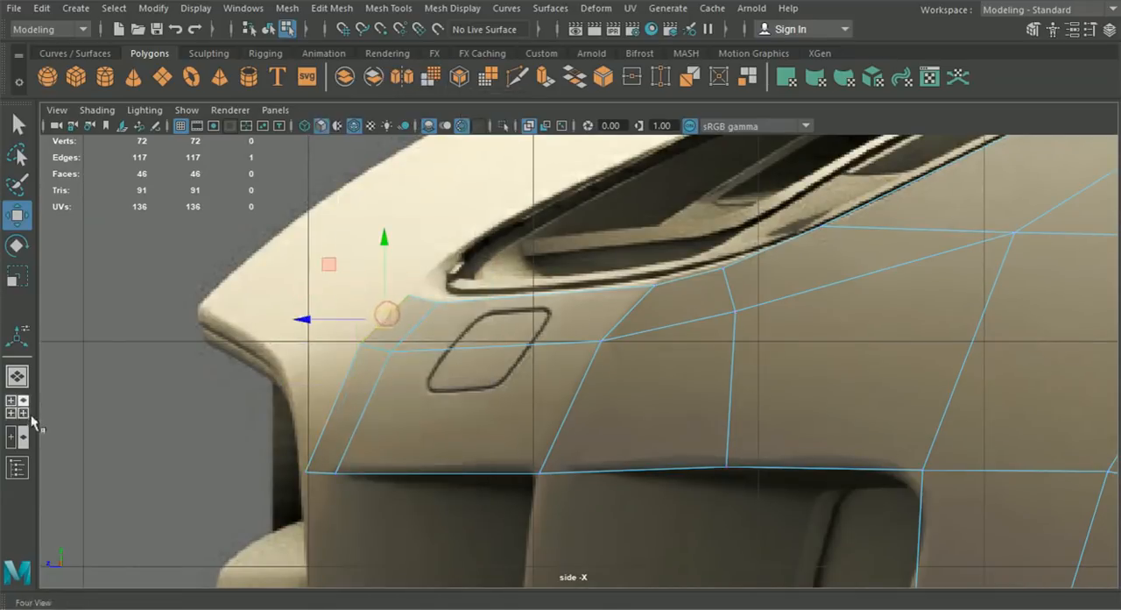
click(17, 406)
key(space)
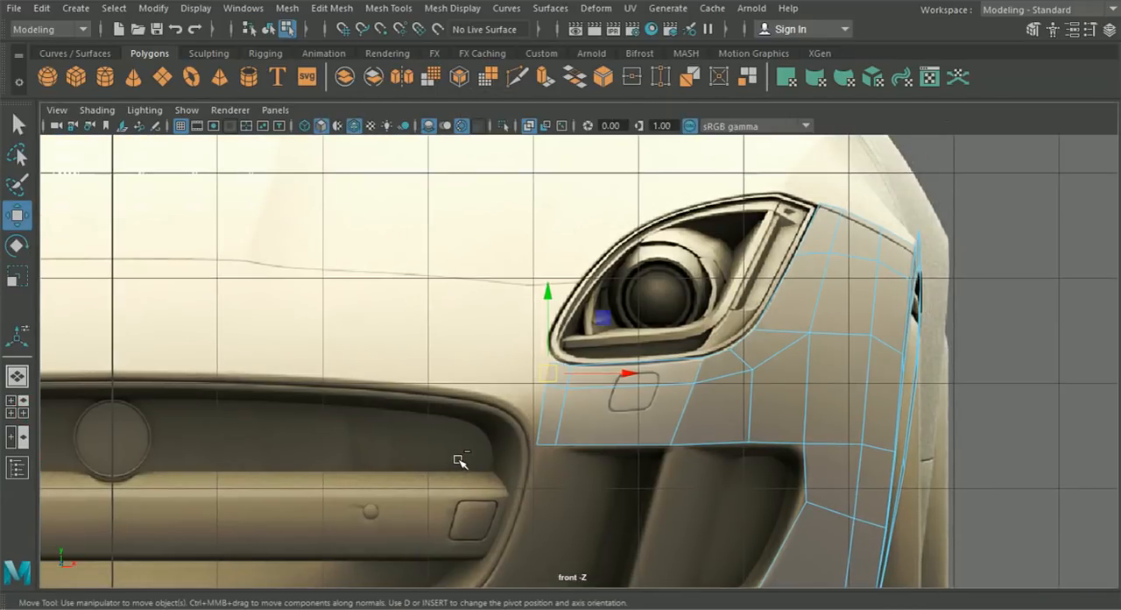
key(ctrl+e)
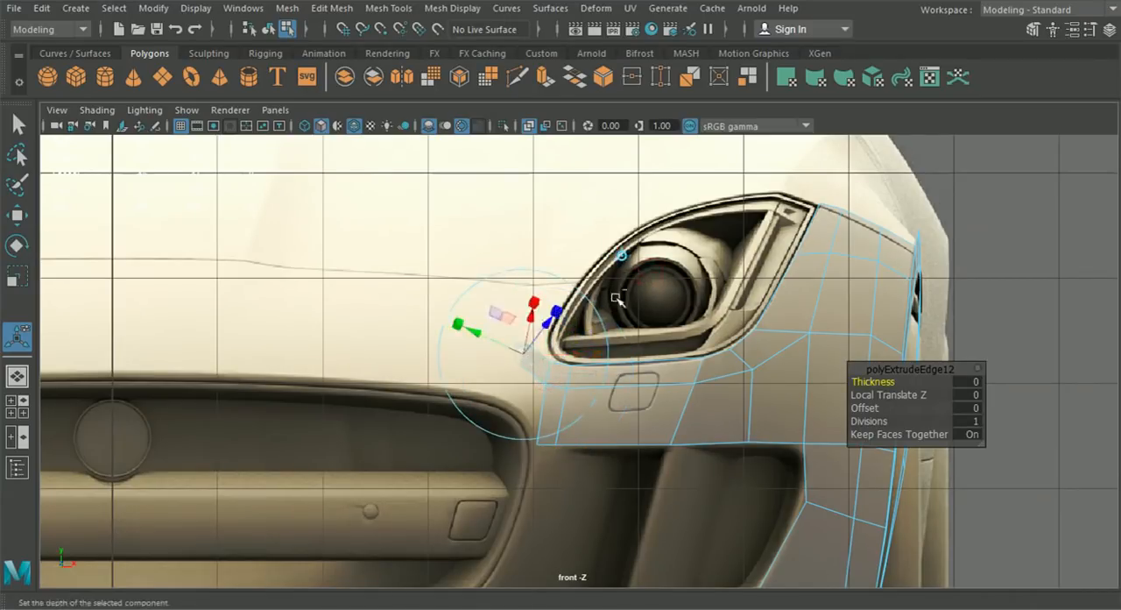
click(620, 256)
drag(525, 354, 496, 336)
key(ctrl+e)
alt+middle_drag(606, 358, 618, 373)
right_drag(619, 373, 537, 123)
- Move the two new faces' vertices so the strip bends upward along the headlight's inner outline in front view
click(17, 215)
scroll(491, 363, up, 5)
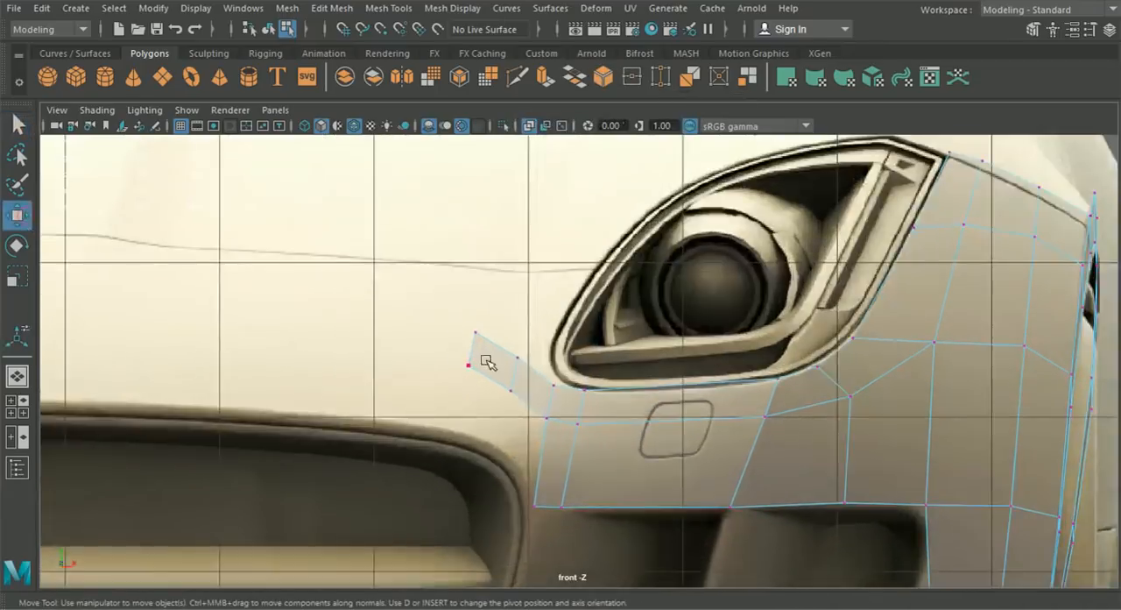
click(499, 359)
drag(499, 357, 521, 356)
click(440, 320)
drag(440, 321, 568, 281)
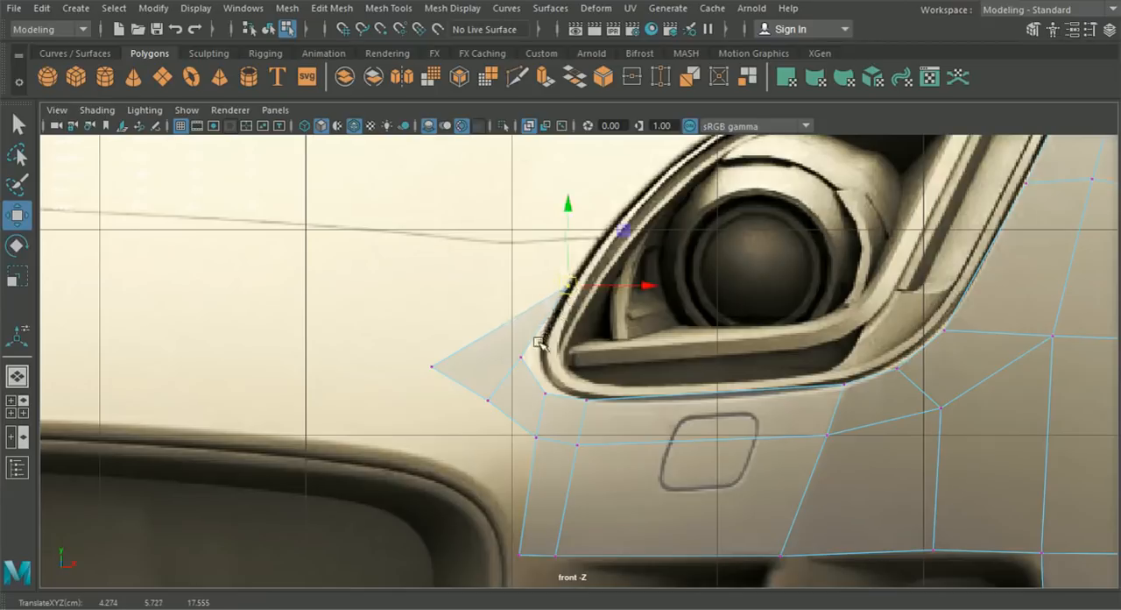
click(525, 354)
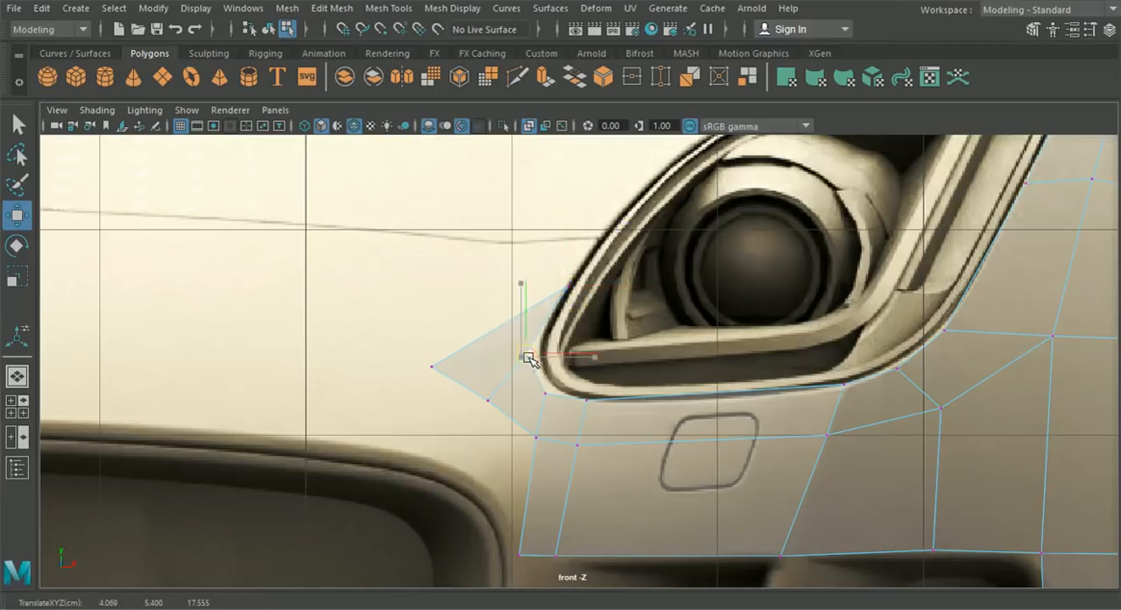
click(433, 366)
drag(432, 366, 527, 284)
- Refine the strip's outer vertices around the headlight's inner corner, placing the outermost at about X 3.871, Y 5.380
scroll(525, 283, down, 5)
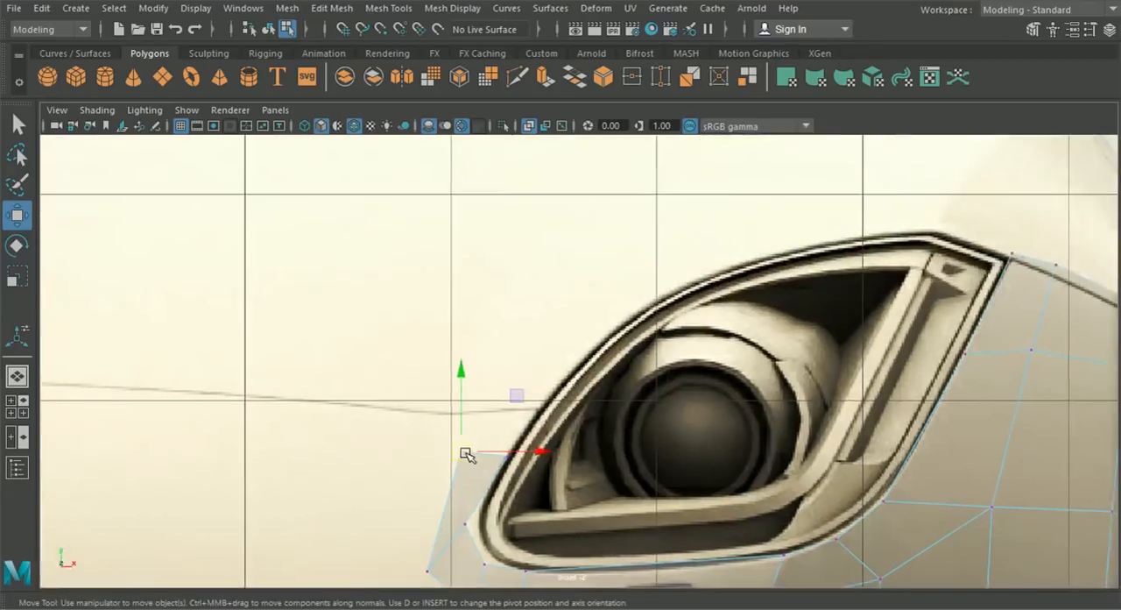
scroll(496, 449, up, 2)
scroll(542, 390, up, 2)
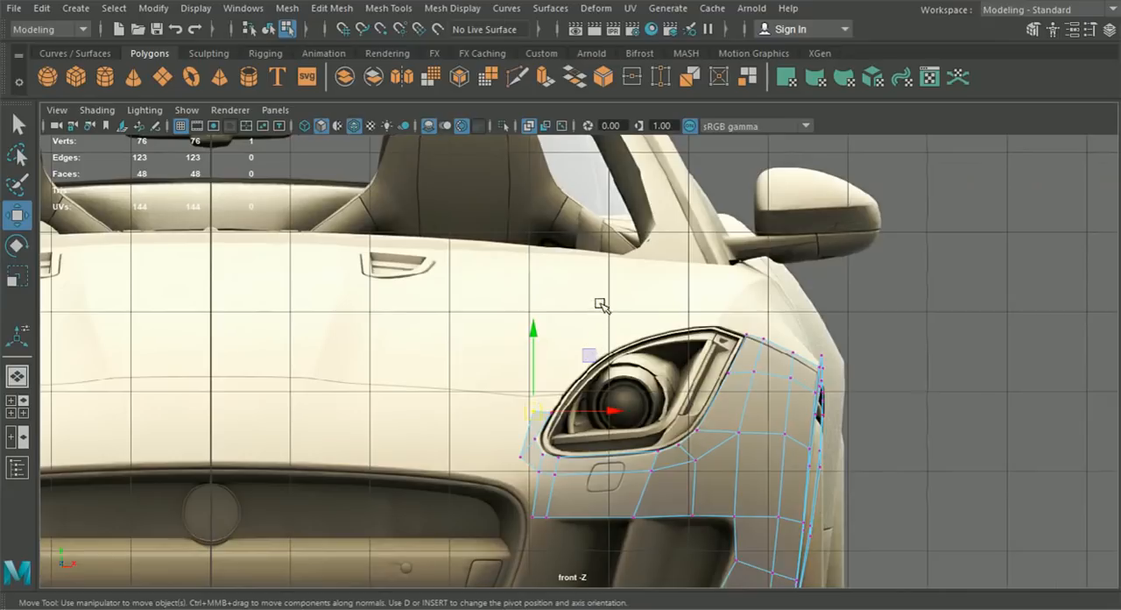
scroll(524, 450, up, 3)
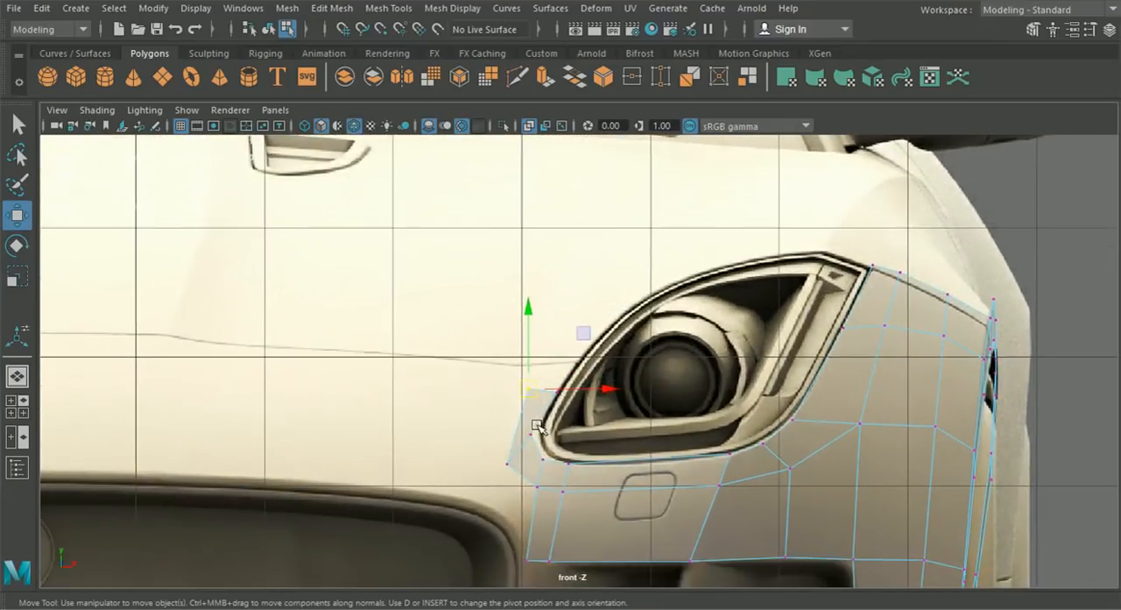
drag(507, 463, 510, 444)
scroll(516, 491, up, 2)
alt+middle_drag(516, 508, 541, 453)
mouse_move(541, 451)
mouse_down()
mouse_move(563, 464)
mouse_move(538, 442)
mouse_up()
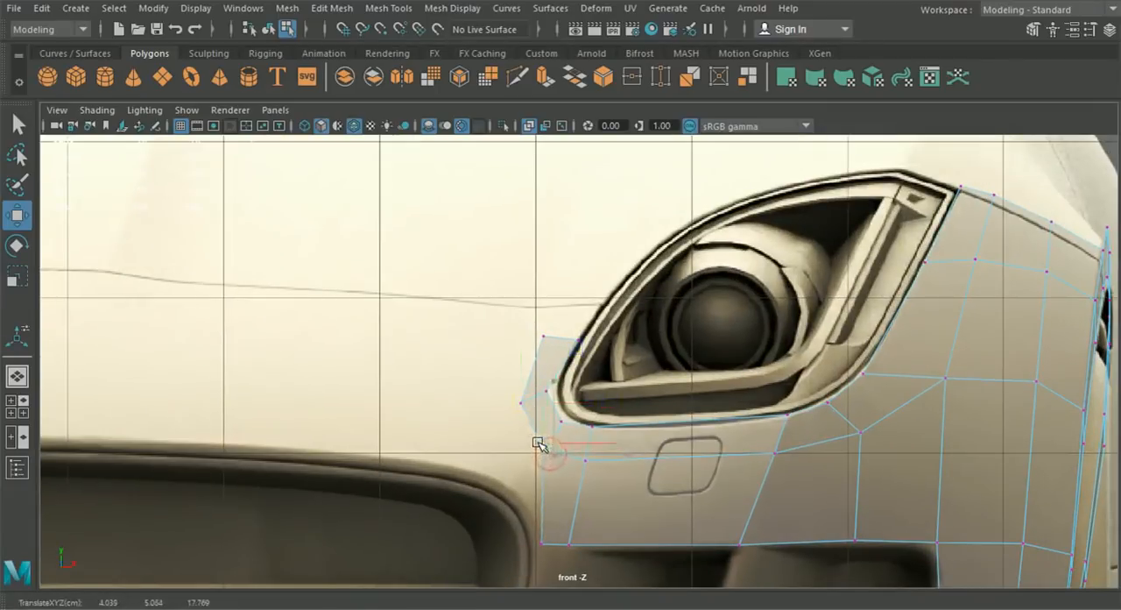
alt+middle_drag(541, 443, 543, 429)
scroll(551, 473, up, 2)
mouse_move(479, 384)
mouse_down()
mouse_move(514, 417)
mouse_move(495, 394)
mouse_up()
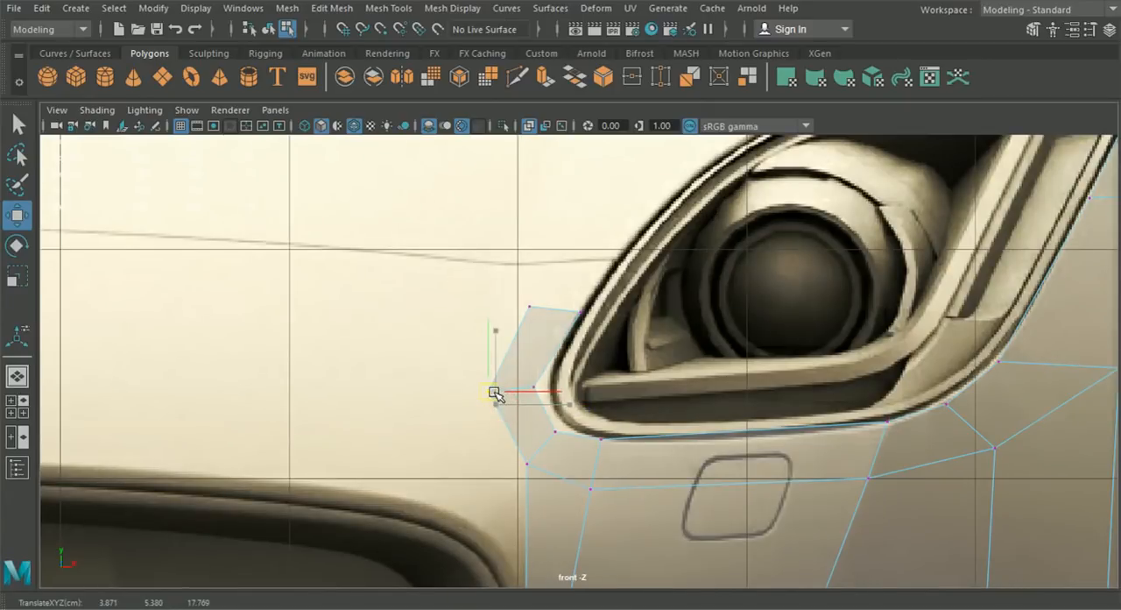
drag(513, 295, 530, 310)
alt+middle_drag(530, 312, 614, 332)
- Extrude the strip's upper end edge once more, adding a short face upward along the headlight's inner outline
right_drag(605, 356, 603, 86)
scroll(465, 385, down, 8)
alt+middle_drag(467, 385, 486, 387)
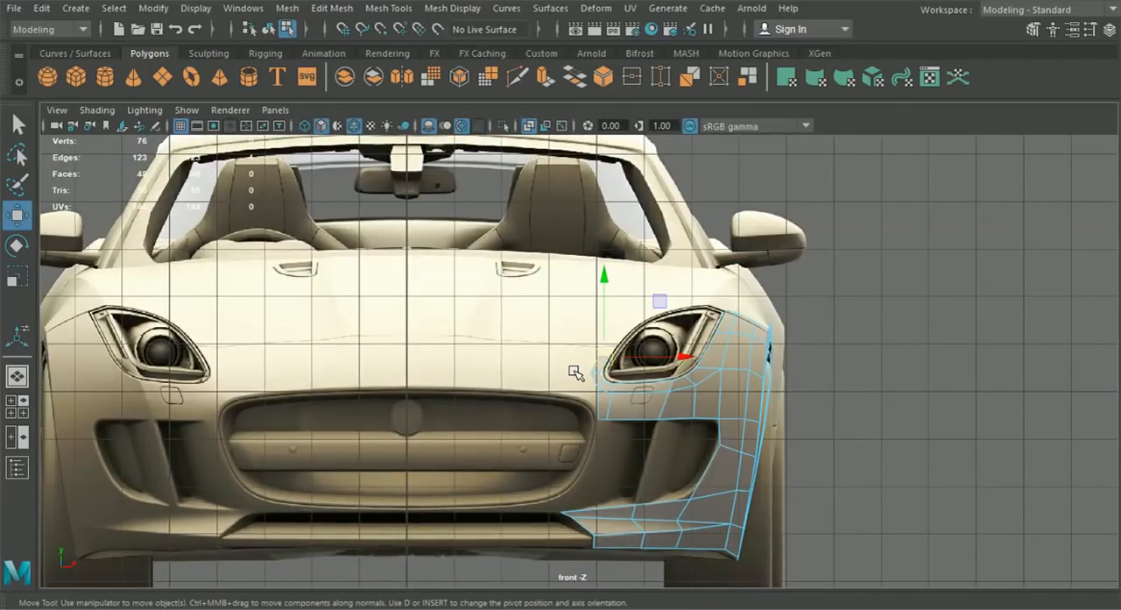
scroll(574, 373, up, 4)
scroll(596, 374, up, 2)
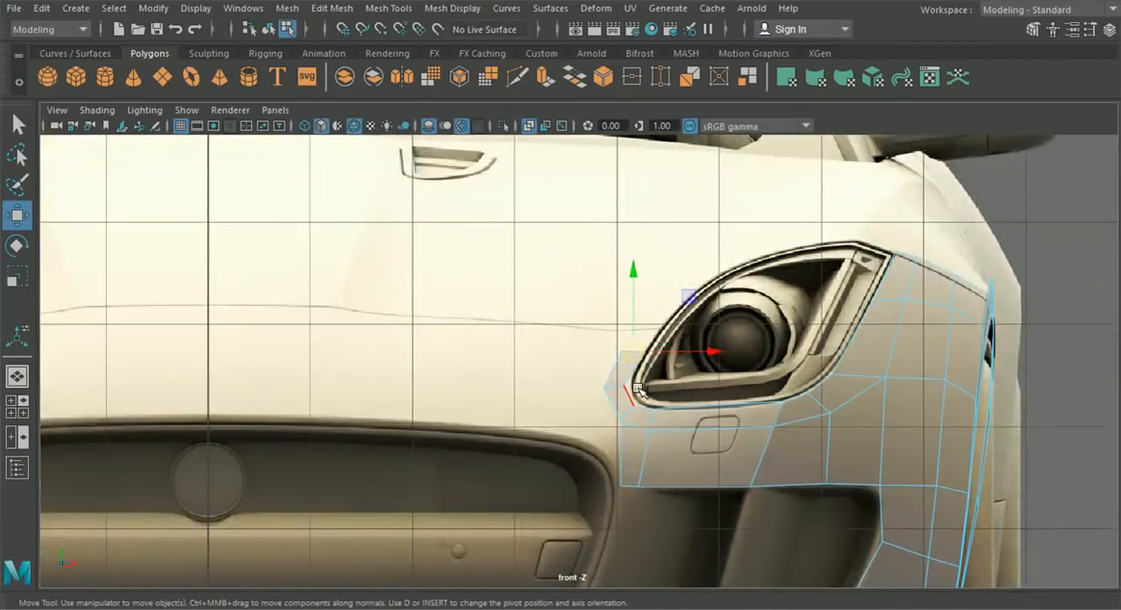
key(ctrl+e)
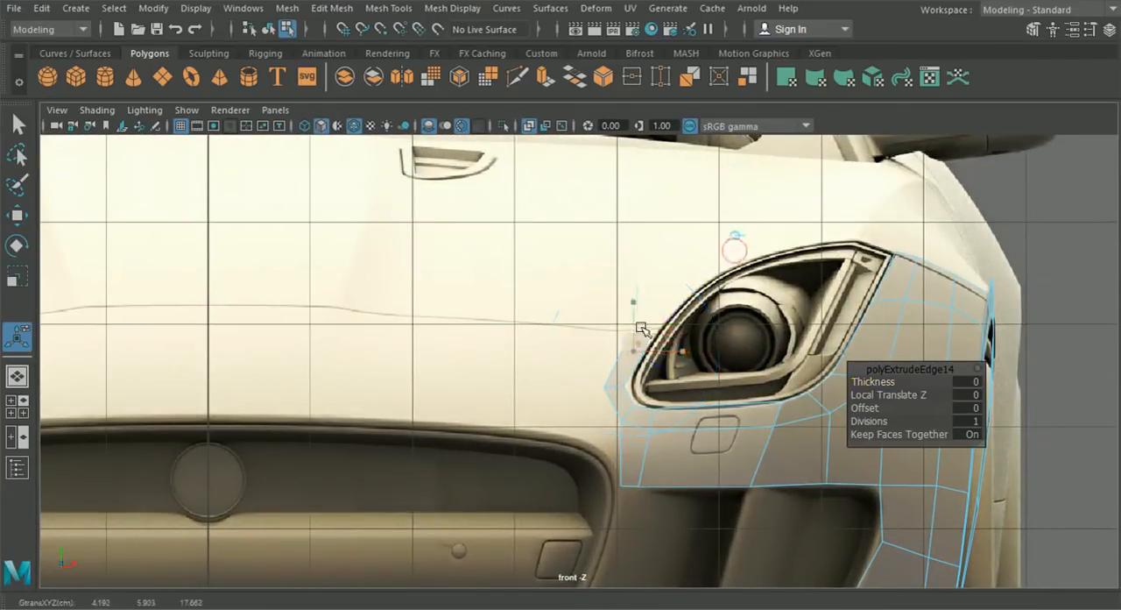
alt+middle_drag(618, 348, 543, 348)
right_drag(554, 363, 470, 126)
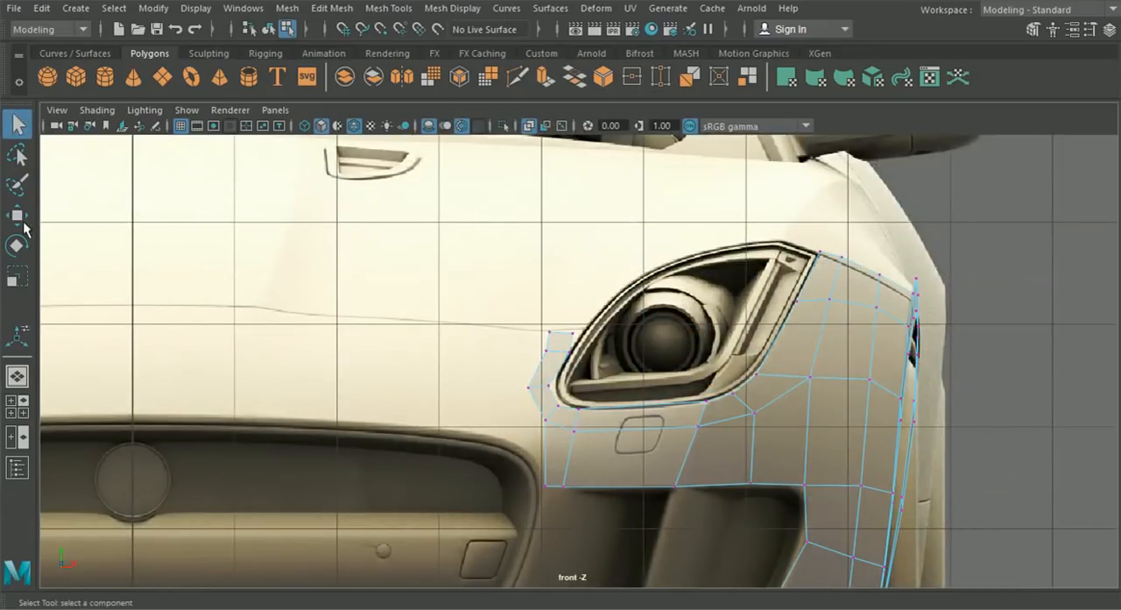
- Fit the new face's two end vertices to the headlight outline and the hood seam in front view
click(22, 224)
scroll(508, 362, up, 2)
scroll(508, 362, up, 4)
drag(550, 277, 593, 298)
drag(500, 296, 534, 311)
mouse_move(515, 299)
mouse_down()
mouse_move(537, 301)
mouse_move(529, 295)
mouse_up()
scroll(553, 380, down, 5)
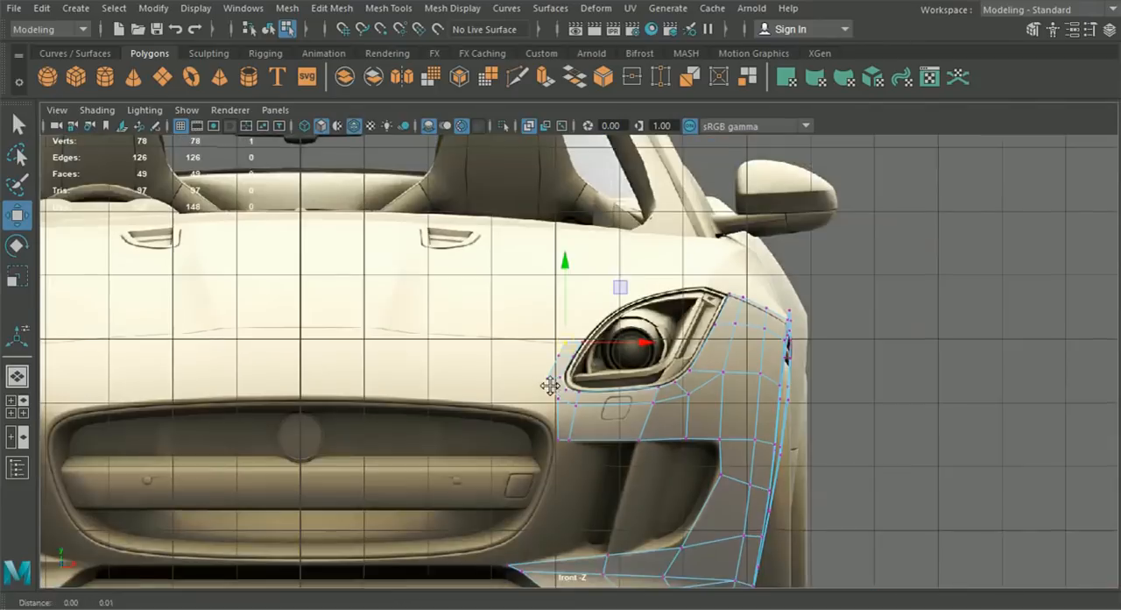
- Move the strip's upper vertices back along Z in side view so they follow the headlight's upper outline
click(22, 409)
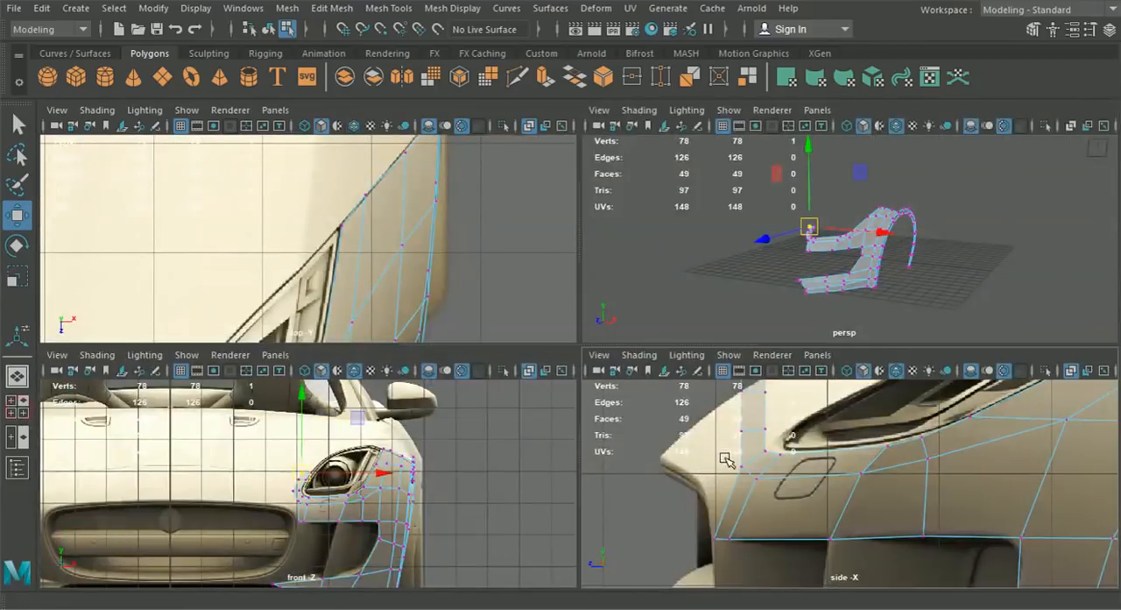
drag(669, 476, 747, 490)
drag(617, 482, 648, 484)
click(710, 525)
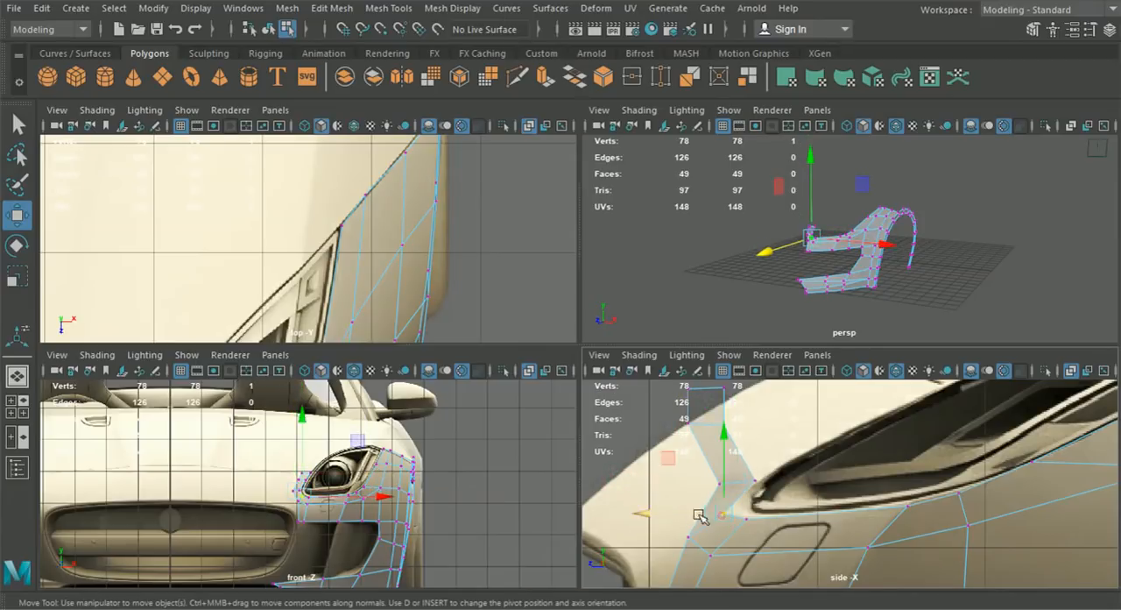
drag(663, 514, 664, 514)
alt+middle_drag(691, 469, 696, 510)
mouse_move(785, 480)
mouse_down()
mouse_move(673, 456)
mouse_move(657, 471)
mouse_move(767, 484)
mouse_up()
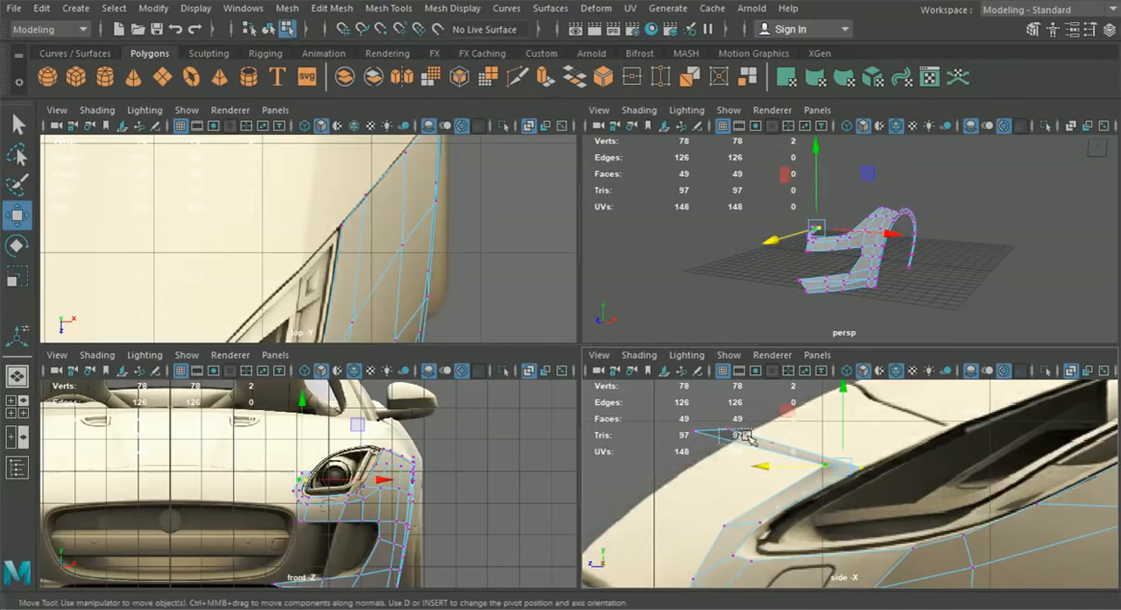
drag(769, 439, 844, 435)
alt+middle_drag(900, 443, 848, 453)
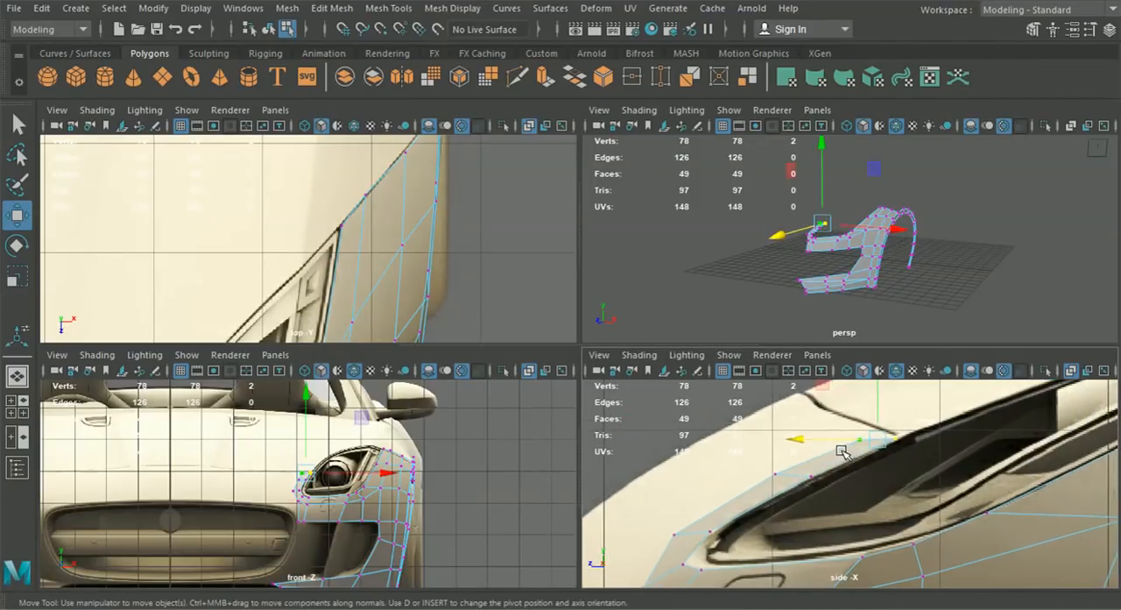
- Fine-tune the strip's outer vertices individually in side view to keep an even width along the headlight, and inspect the result in perspective
drag(866, 425, 851, 448)
drag(783, 435, 798, 433)
drag(876, 411, 877, 407)
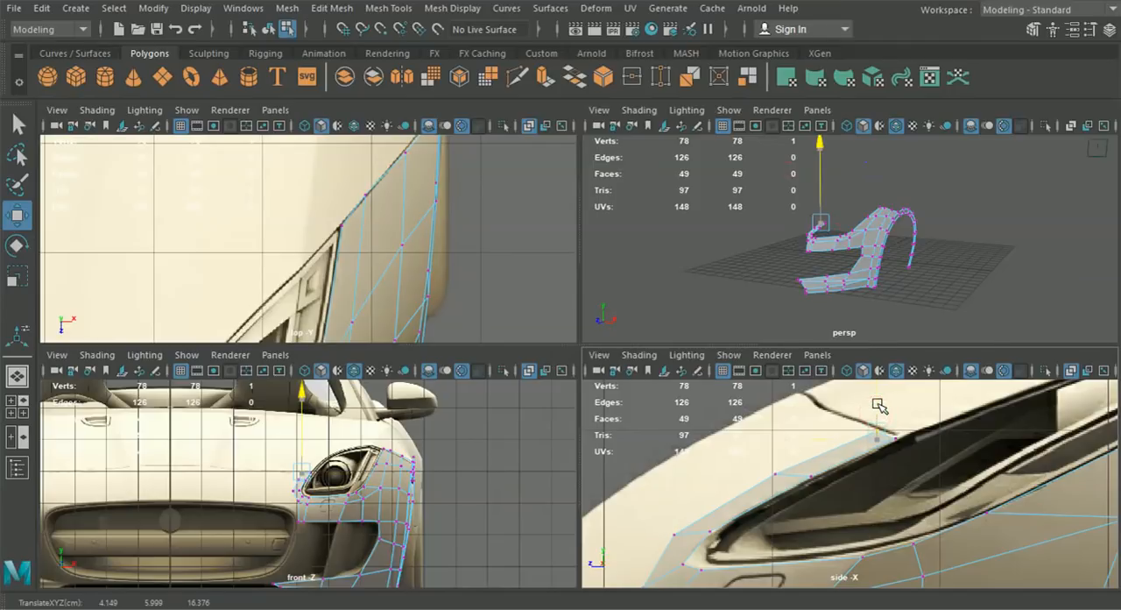
drag(876, 431, 795, 467)
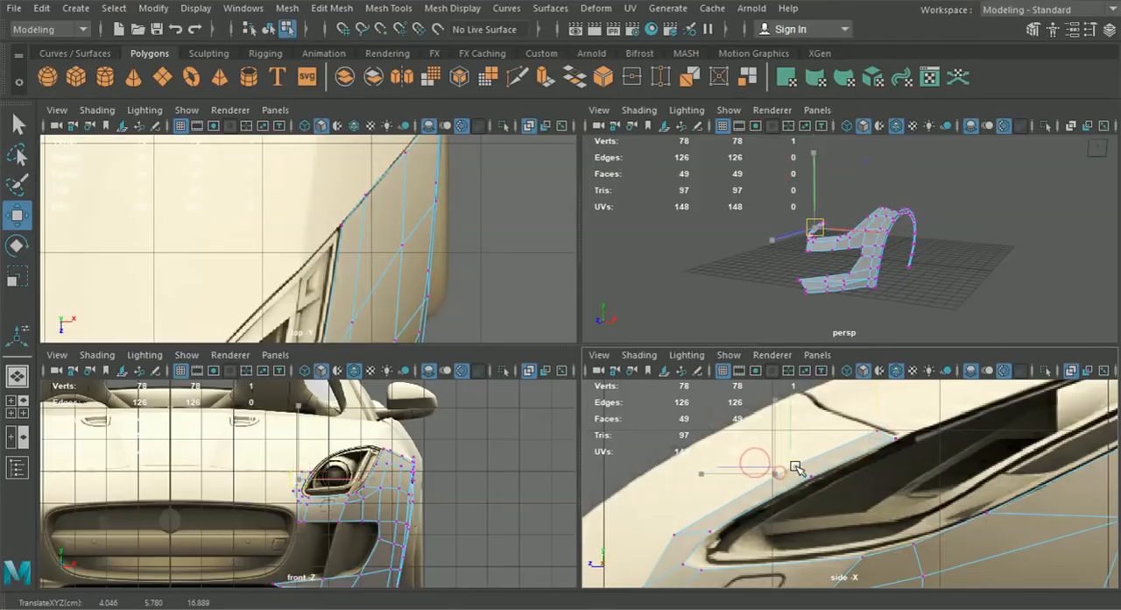
drag(655, 522, 689, 534)
scroll(760, 244, up, 5)
alt+drag(763, 245, 825, 273)
- Insert a horizontal edge loop across the faces between the headlight and the air intake in front view
key(space)
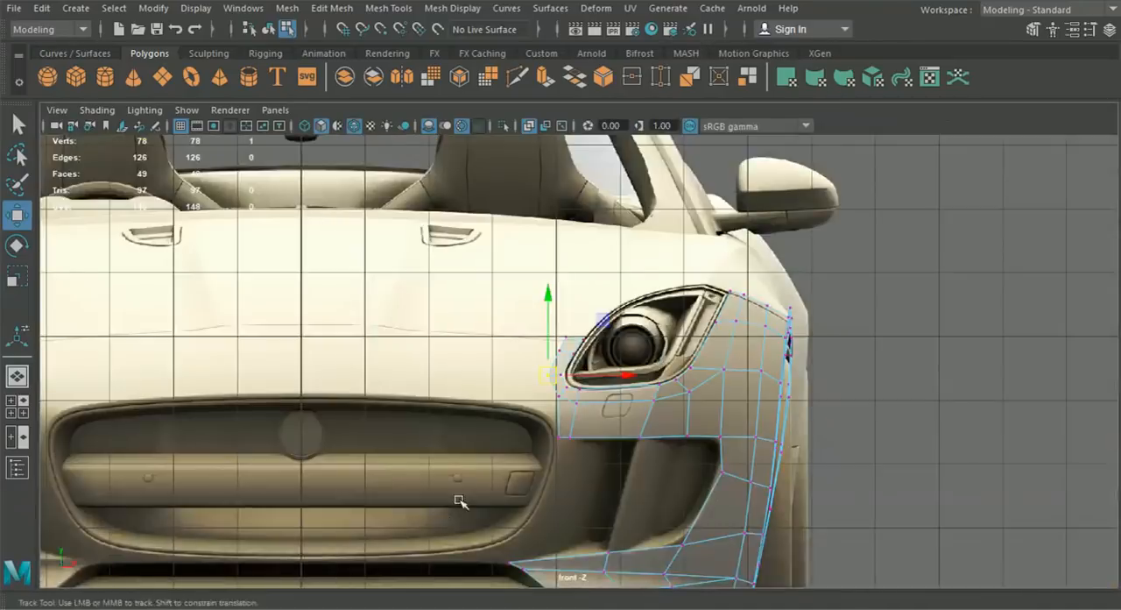
scroll(450, 508, up, 6)
scroll(623, 445, up, 2)
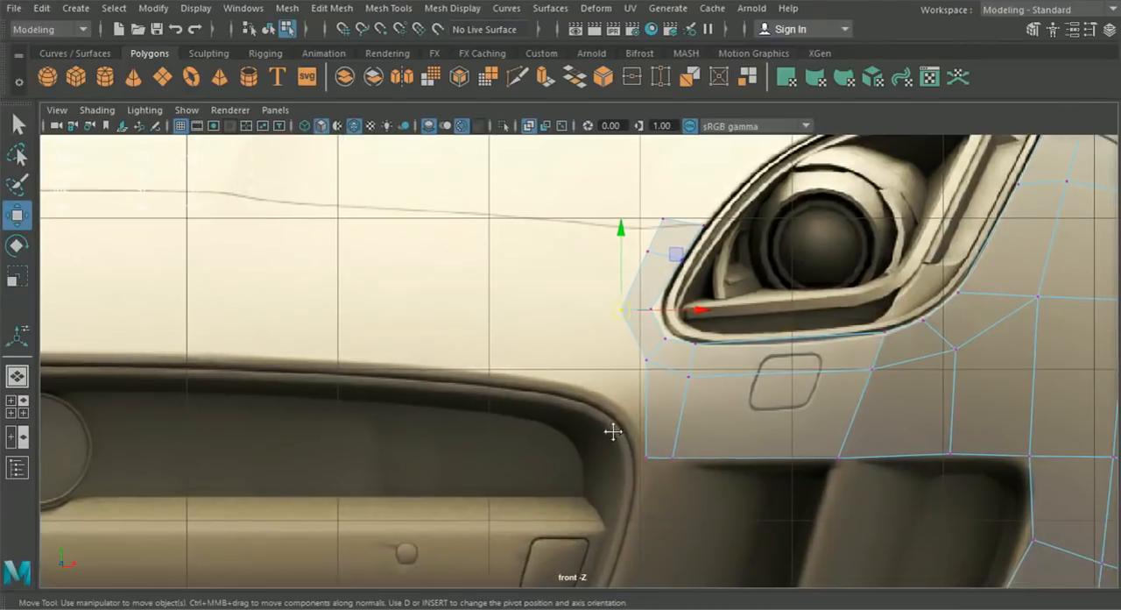
alt+middle_drag(642, 398, 628, 368)
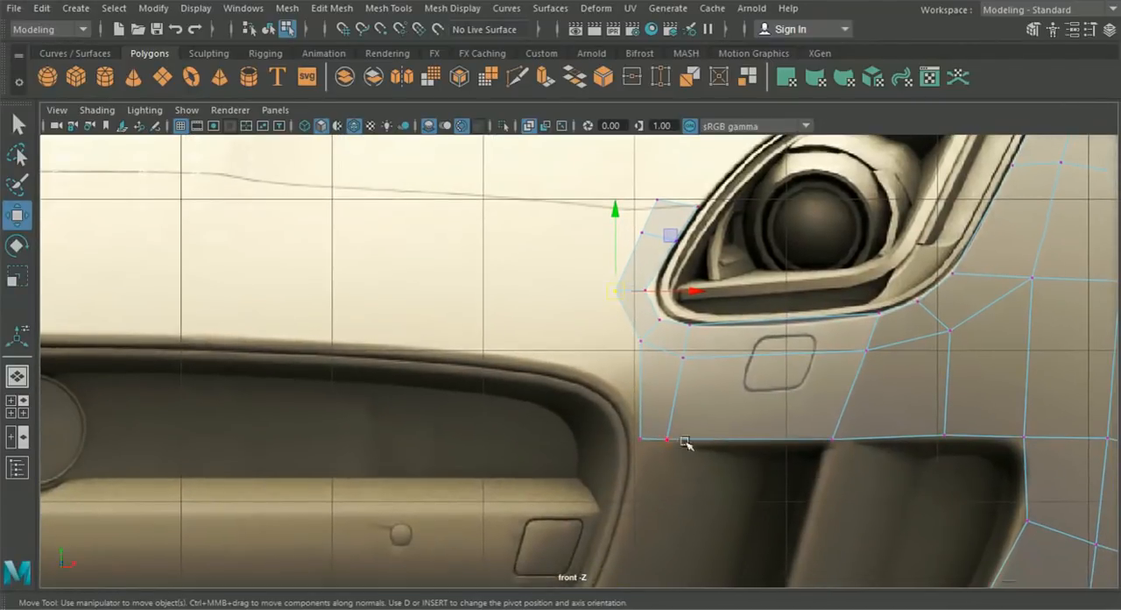
scroll(645, 437, down, 3)
scroll(579, 360, up, 2)
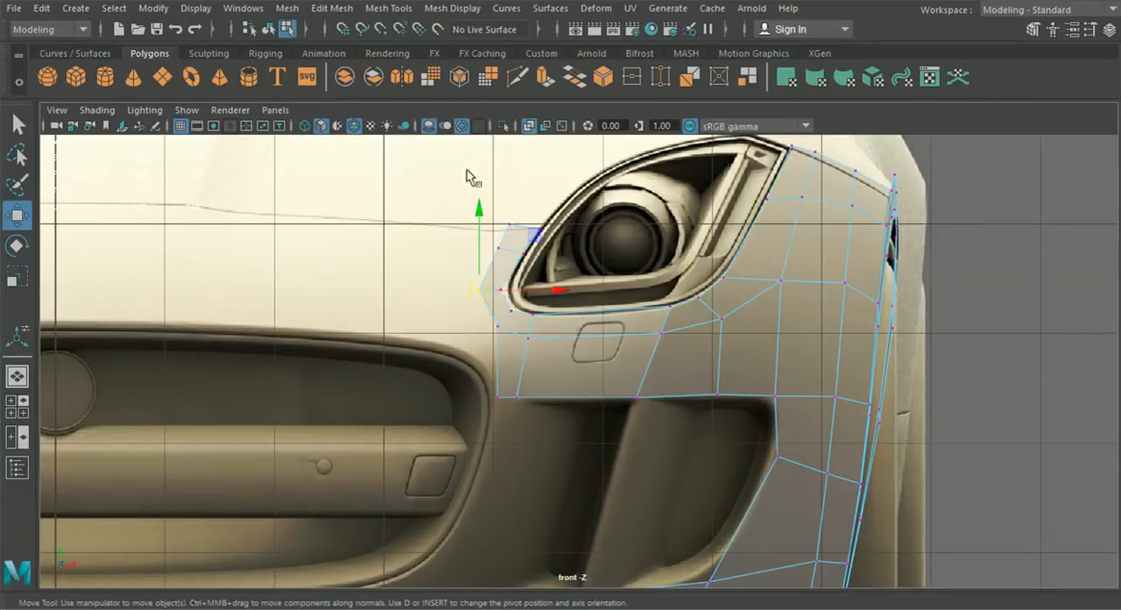
click(392, 8)
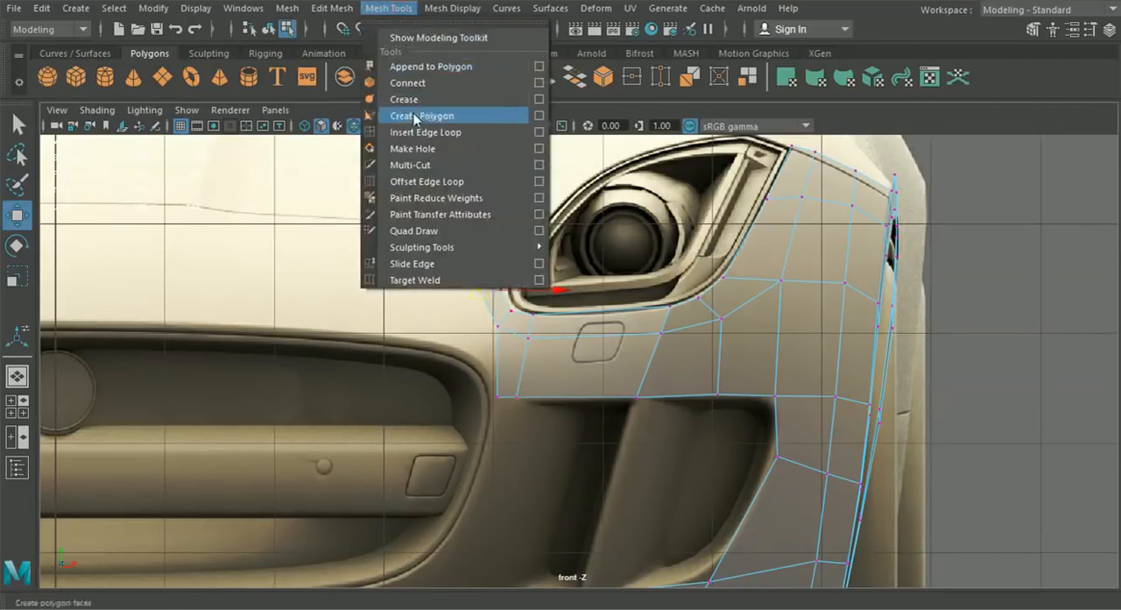
click(419, 133)
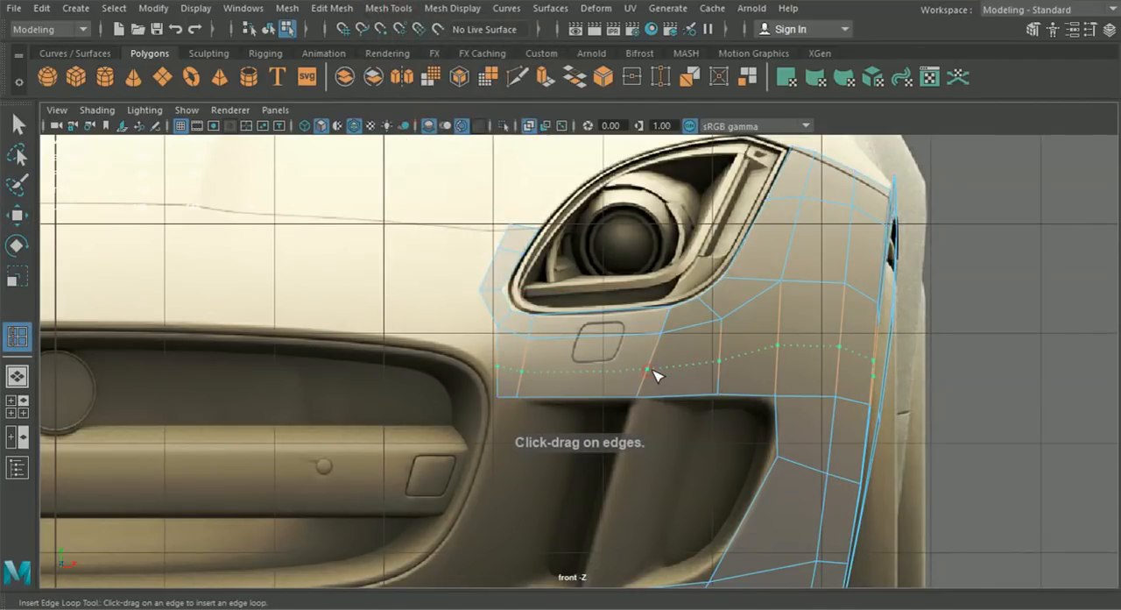
- Adjust the new loop's outer vertices along X in front view to smooth the fender's curvature beside the air intake
click(20, 214)
right_drag(650, 322, 640, 162)
alt+middle_drag(908, 334, 702, 292)
scroll(701, 292, up, 2)
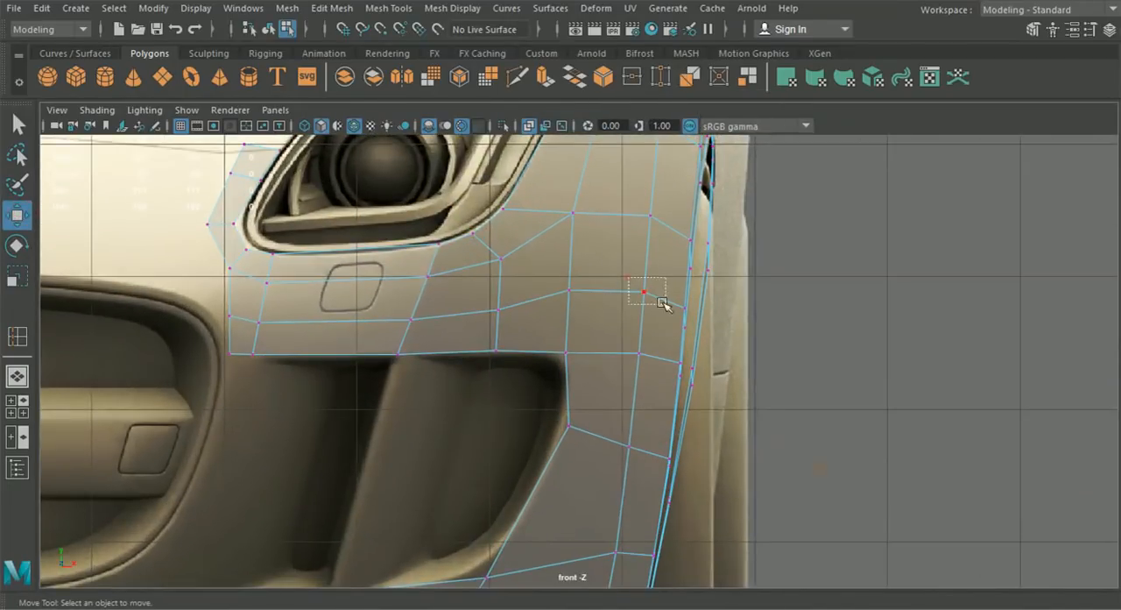
drag(691, 333, 742, 311)
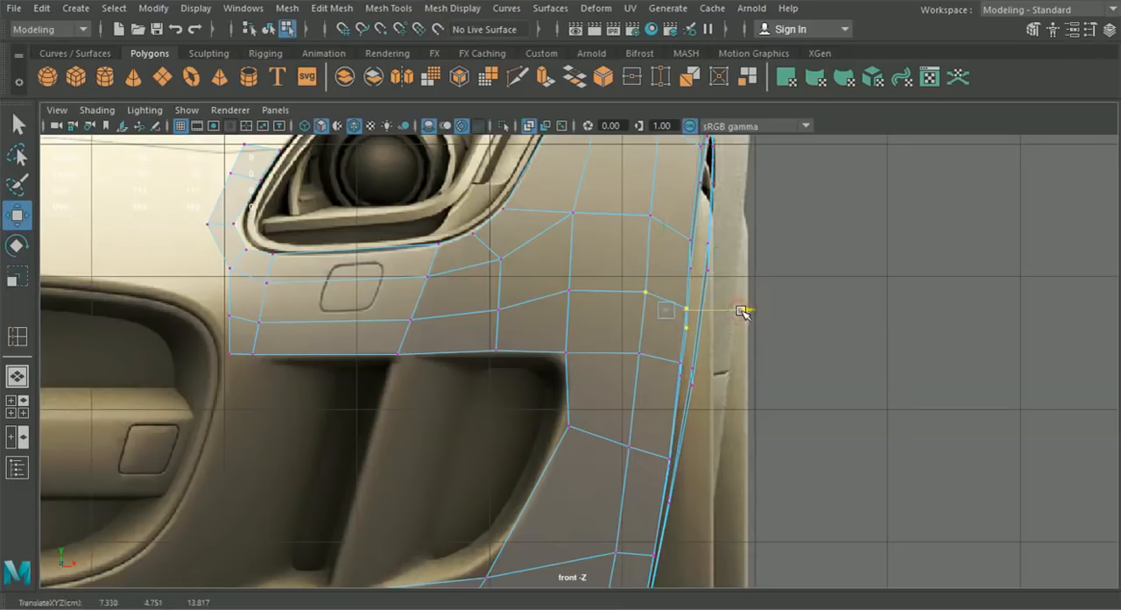
alt+middle_drag(618, 299, 638, 318)
scroll(641, 316, up, 1)
drag(660, 292, 690, 316)
click(611, 316)
- Move the new loop's front-end vertices and the next one along Z in side view to shape the bumper above the air intake
click(19, 408)
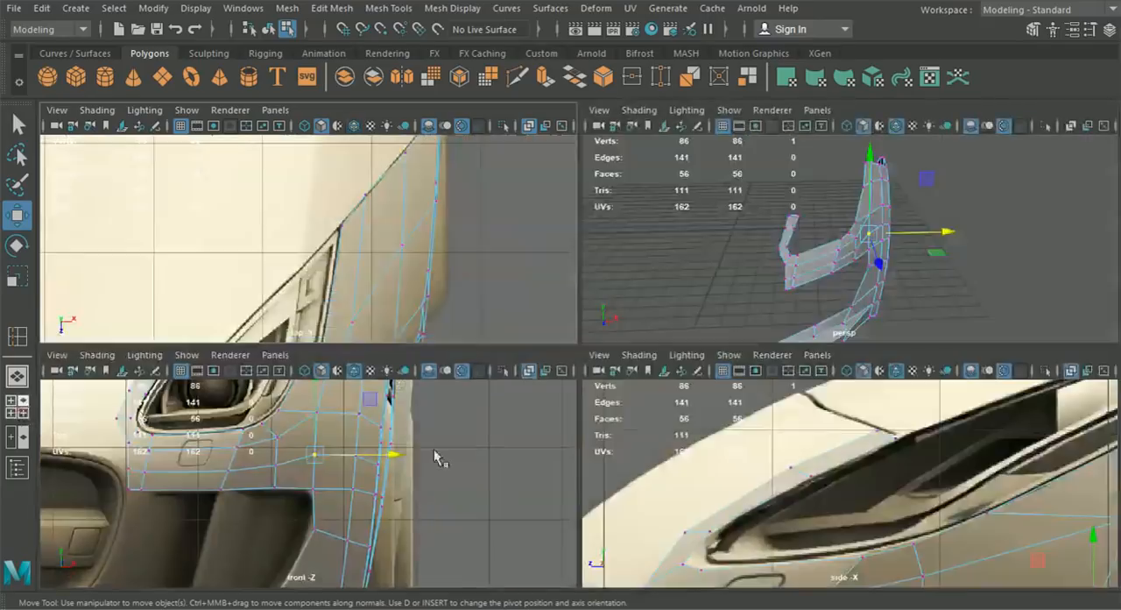
key(space)
alt+right_drag(752, 521, 625, 510)
alt+middle_drag(625, 511, 659, 403)
scroll(570, 384, up, 3)
drag(398, 355, 368, 376)
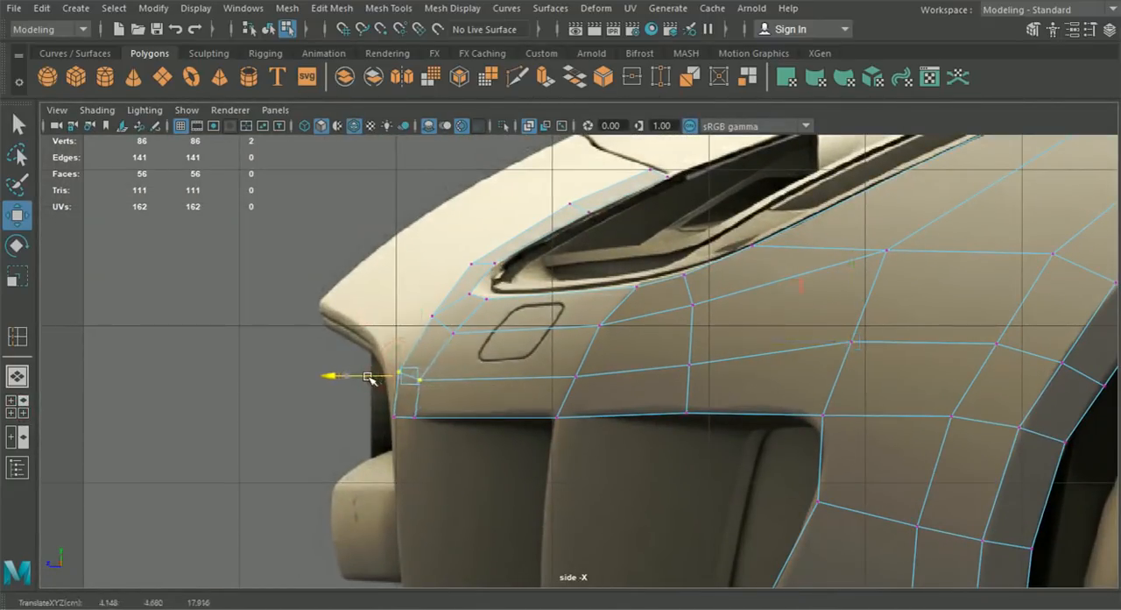
drag(544, 361, 611, 394)
drag(520, 376, 514, 375)
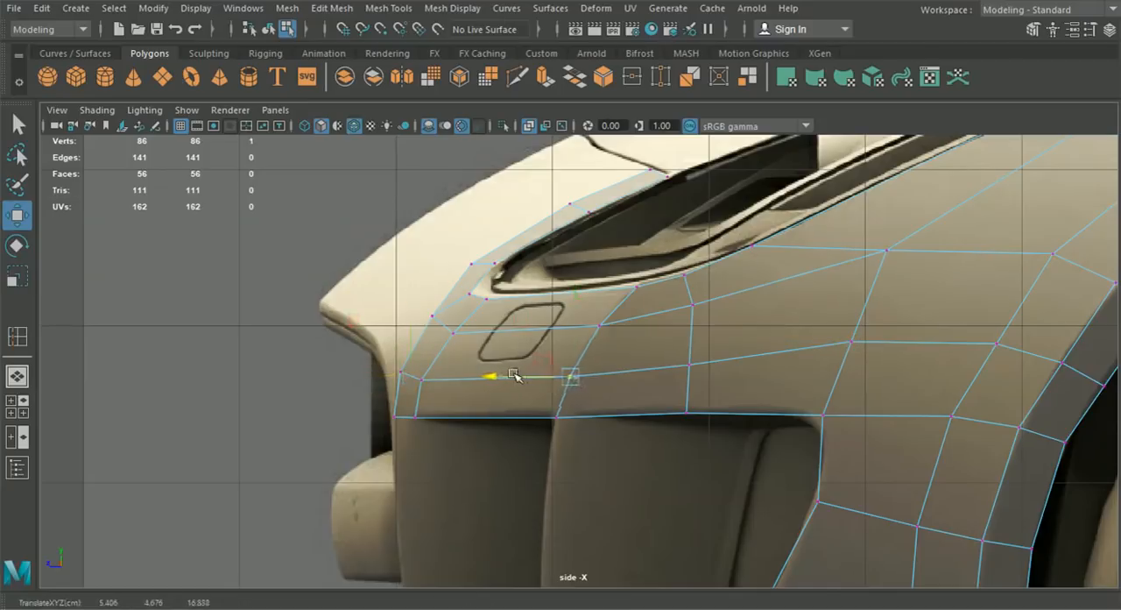
- Reposition the loop's remaining vertices toward the wheel arch in side view to space the rows evenly
click(699, 360)
drag(660, 365, 641, 372)
drag(822, 325, 803, 342)
alt+middle_drag(903, 360, 691, 361)
drag(750, 338, 911, 403)
drag(841, 364, 839, 354)
alt+middle_drag(889, 351, 775, 382)
drag(869, 360, 720, 261)
drag(782, 315, 805, 289)
- Adjust the vertices between the air intake's upper corner and the wheel arch vertically in side view for a smoother flow
drag(643, 352, 790, 412)
drag(738, 384, 734, 373)
alt+middle_drag(716, 455, 712, 398)
drag(773, 455, 608, 369)
drag(684, 404, 686, 412)
scroll(738, 419, down, 5)
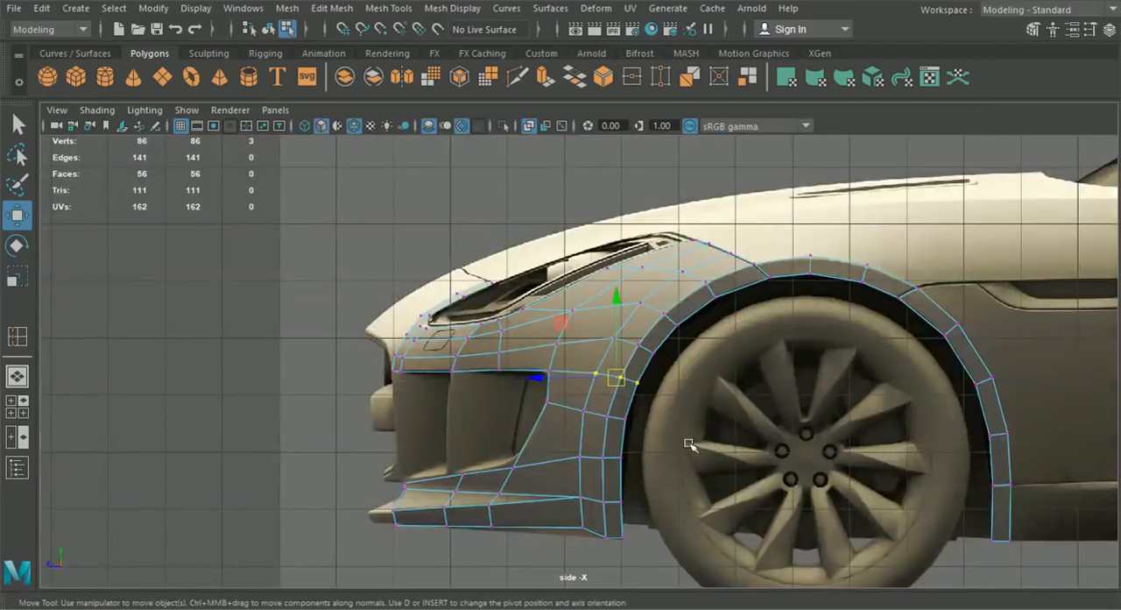
scroll(386, 368, up, 5)
- Shift the loop's three outer vertices inward along X in front view to refine the fender's side curvature
click(16, 406)
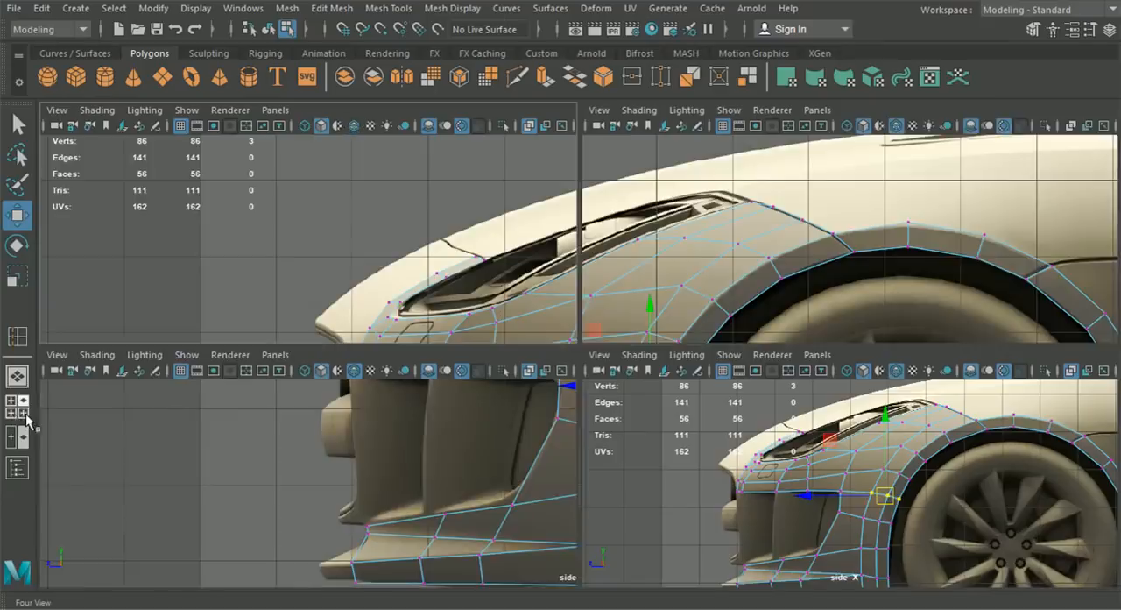
drag(470, 506, 465, 508)
scroll(465, 508, down, 4)
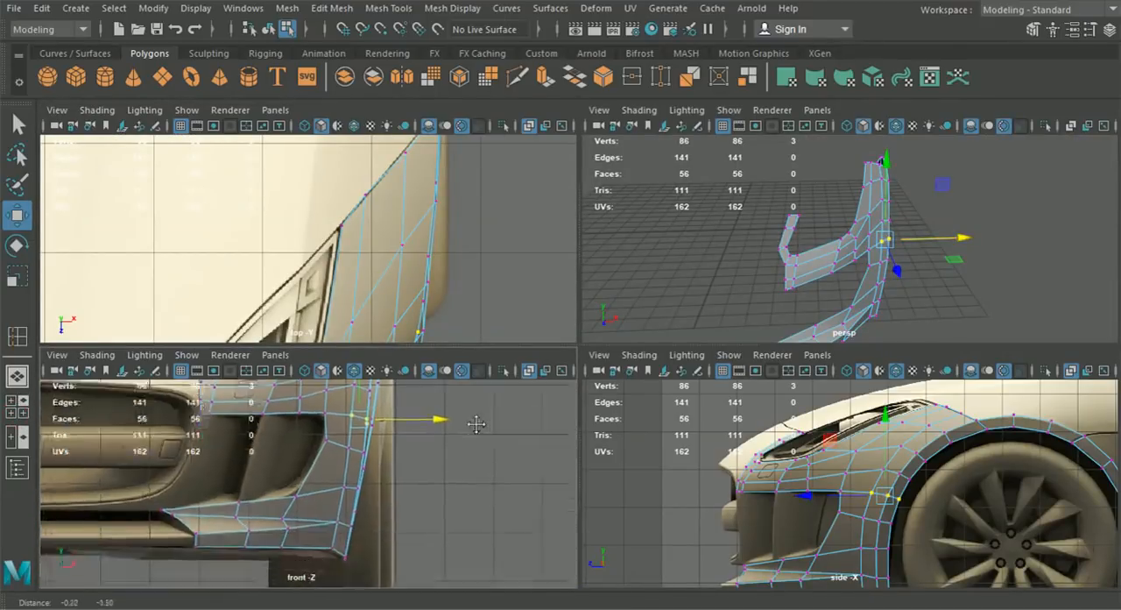
scroll(477, 484, up, 5)
click(442, 445)
drag(526, 450, 515, 447)
scroll(513, 449, down, 5)
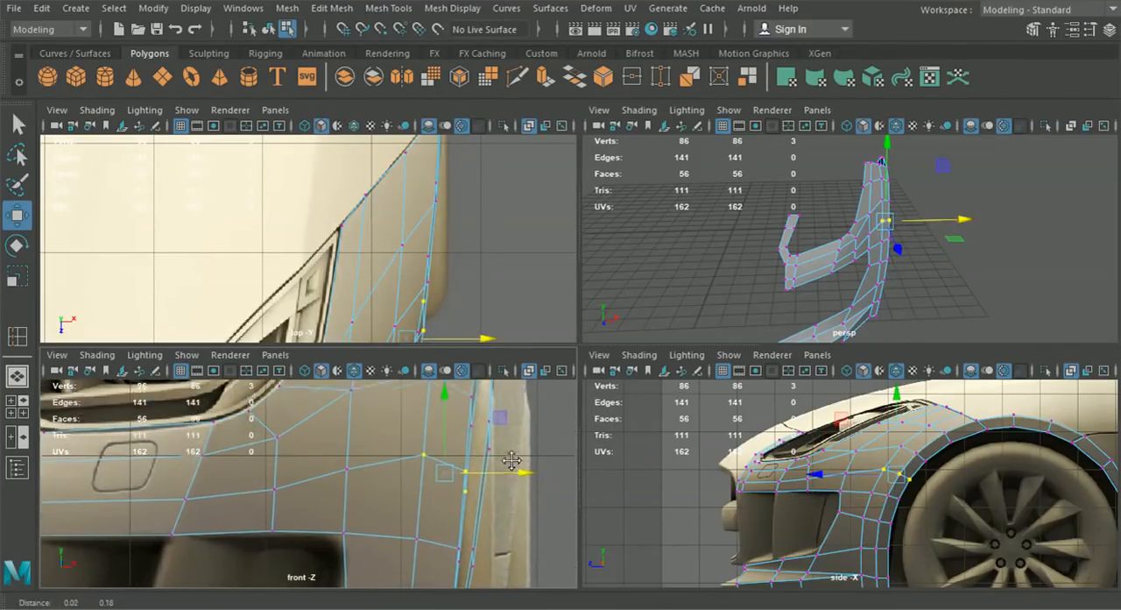
- Return to object selection and inspect the whole fender mesh's shape in perspective
scroll(828, 472, up, 2)
alt+drag(826, 474, 819, 491)
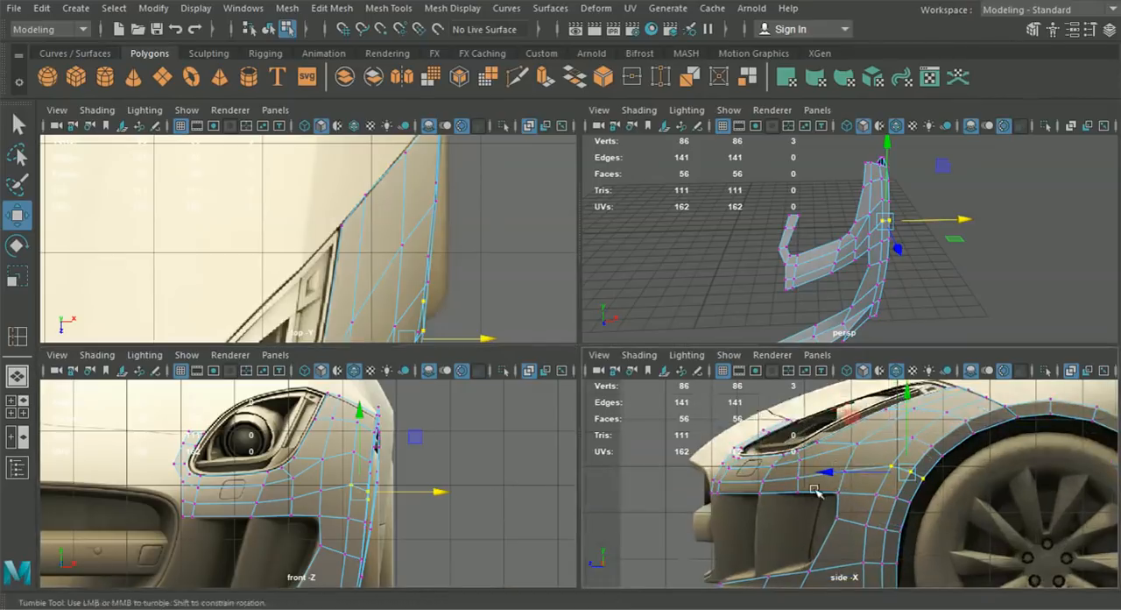
key(space)
alt+drag(858, 325, 807, 301)
click(267, 29)
click(287, 333)
scroll(451, 443, down, 3)
alt+drag(453, 455, 397, 444)
click(27, 402)
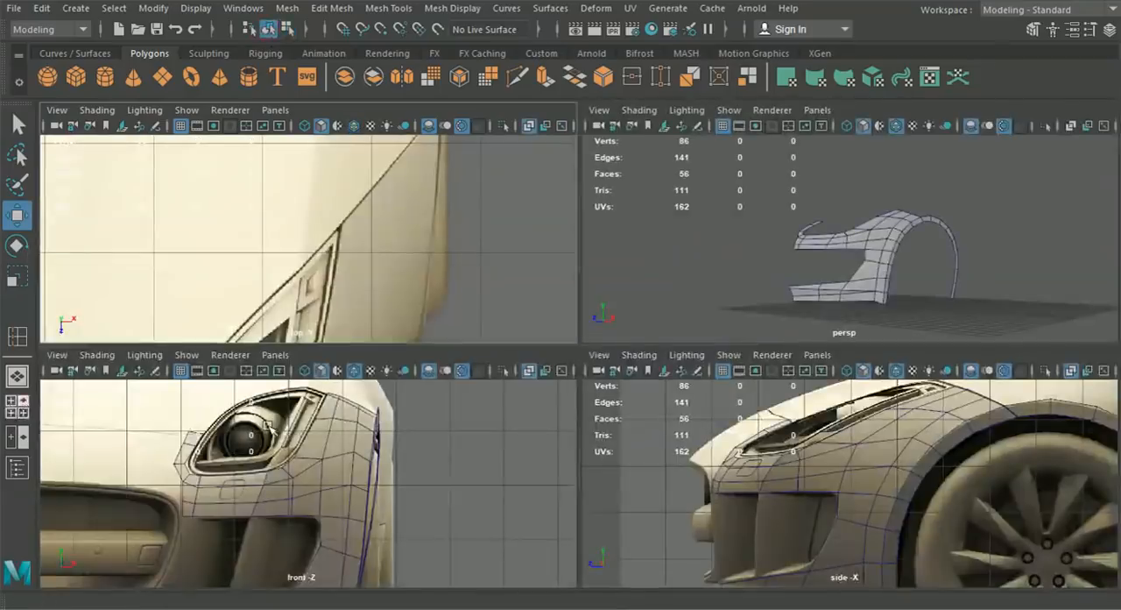
- Move the loop's inner end vertex along X to the grille's outer edge in front view and adjust its neighbour's height
key(space)
alt+middle_drag(328, 461, 517, 455)
scroll(518, 456, up, 2)
click(509, 403)
right_drag(532, 378, 459, 122)
scroll(433, 345, up, 2)
drag(441, 358, 525, 387)
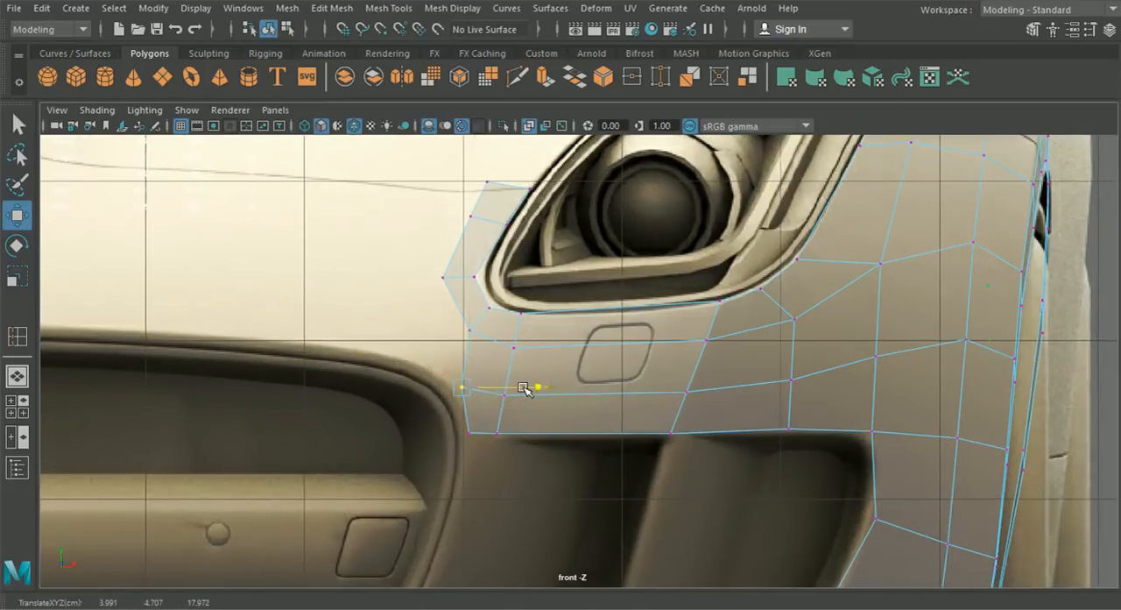
click(518, 401)
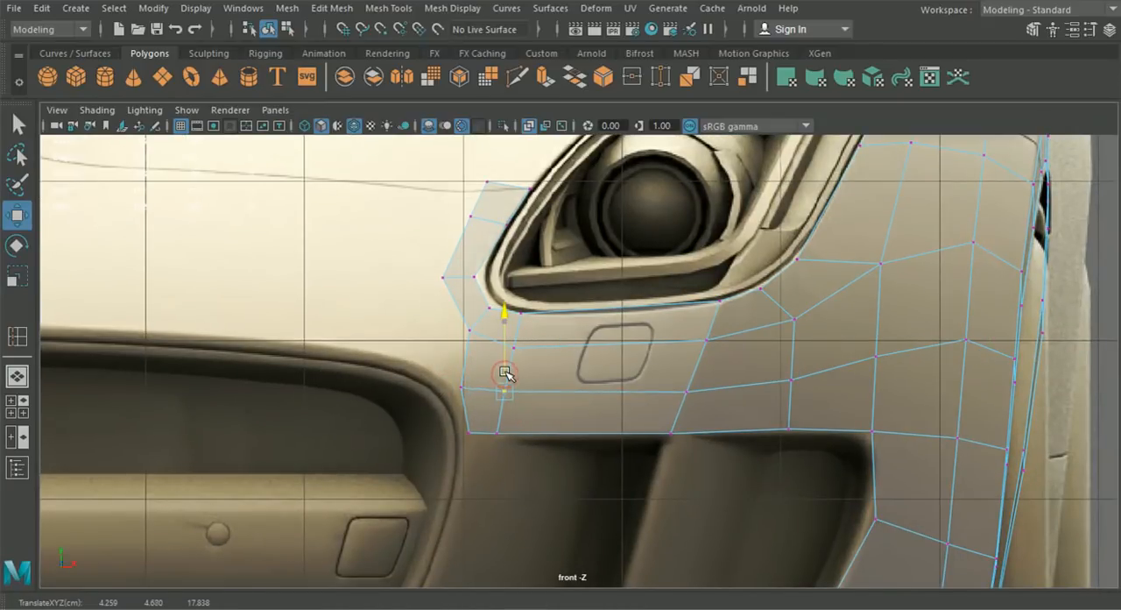
scroll(507, 371, down, 5)
scroll(495, 388, up, 6)
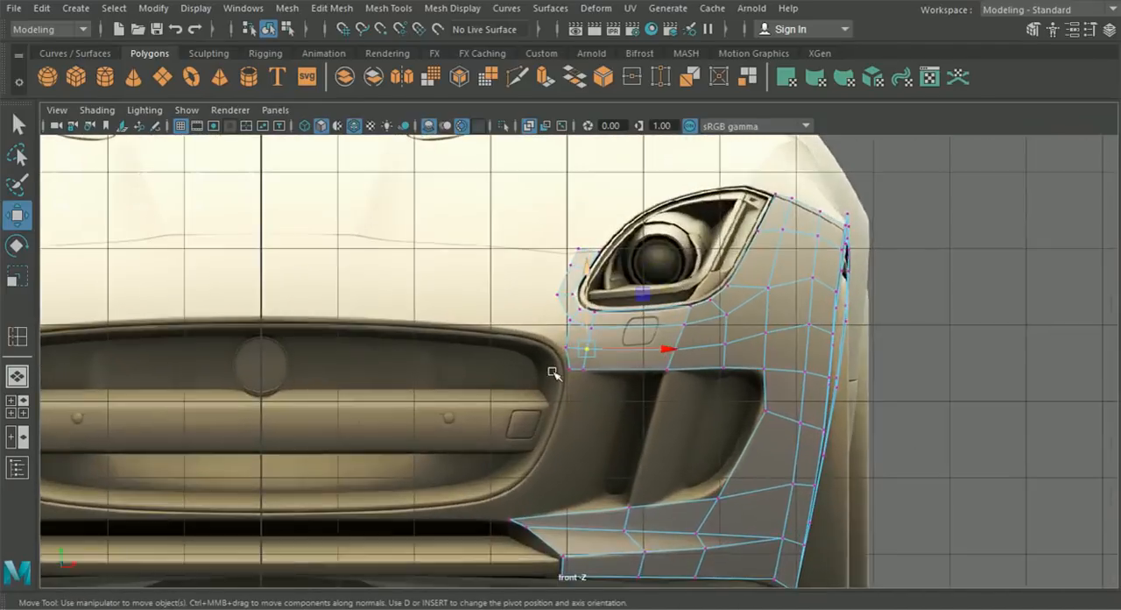
drag(563, 348, 606, 326)
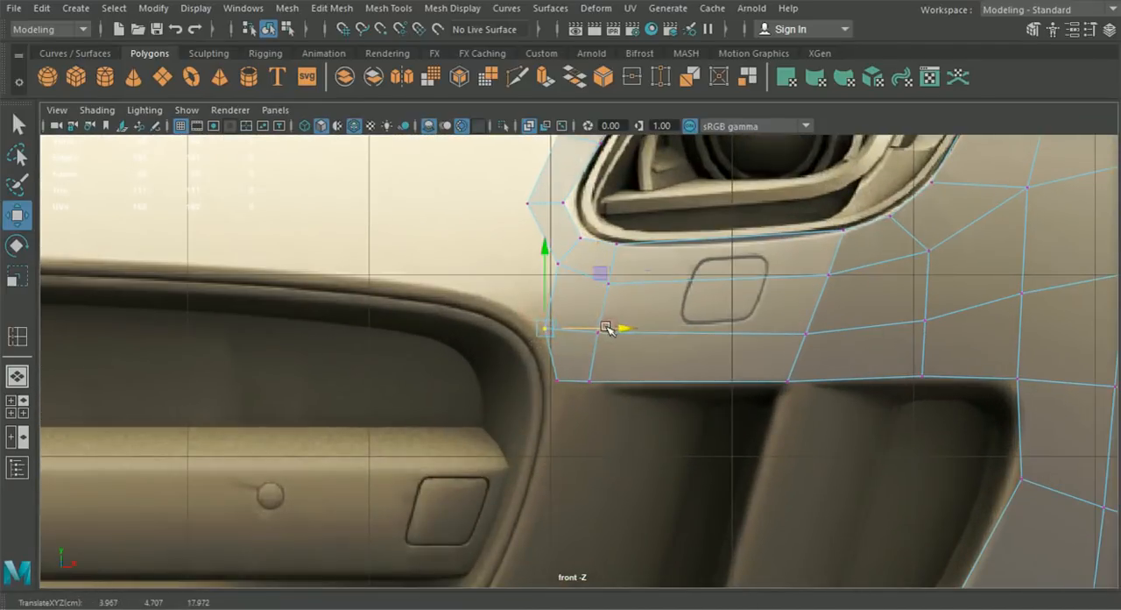
- Move the loop's end vertex beside the grille forward along Z in side view to meet the bumper's outline
drag(570, 400, 527, 323)
click(17, 406)
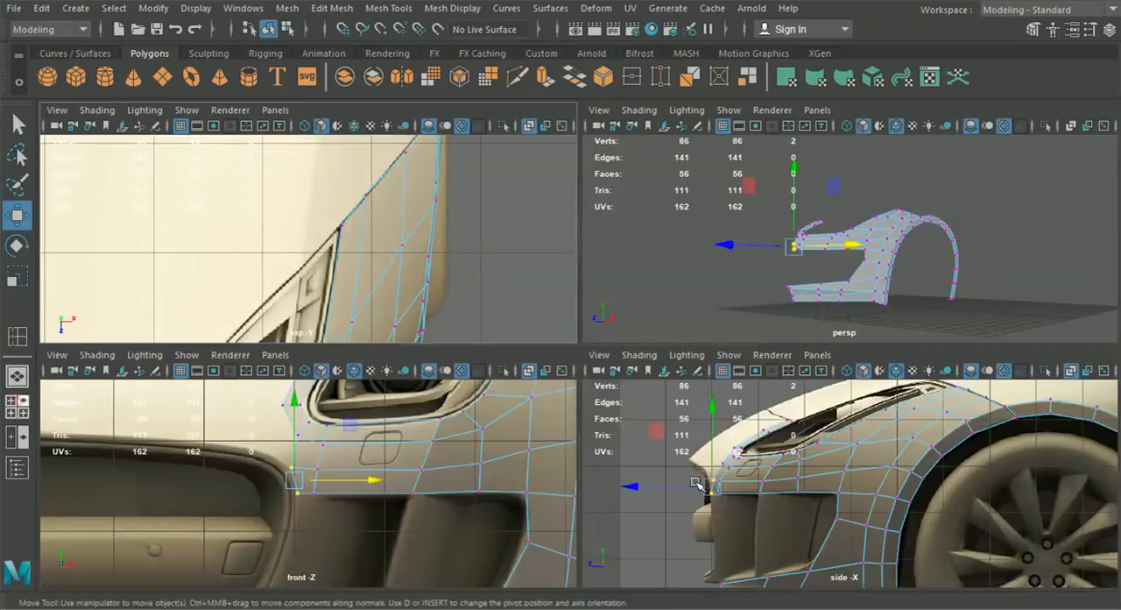
key(space)
scroll(579, 442, up, 3)
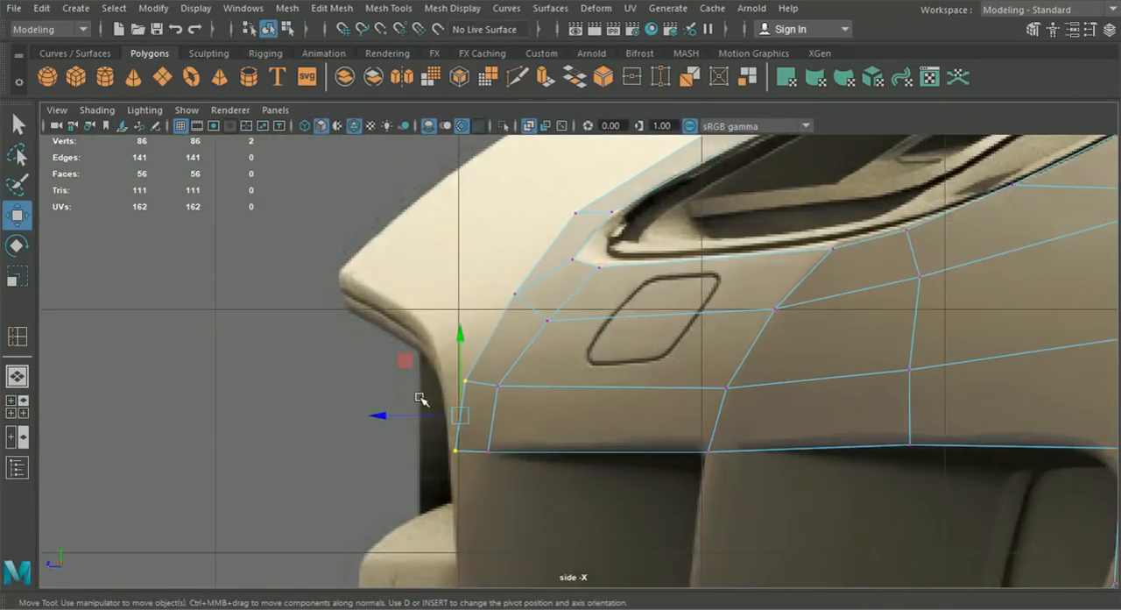
click(465, 381)
drag(424, 380, 406, 380)
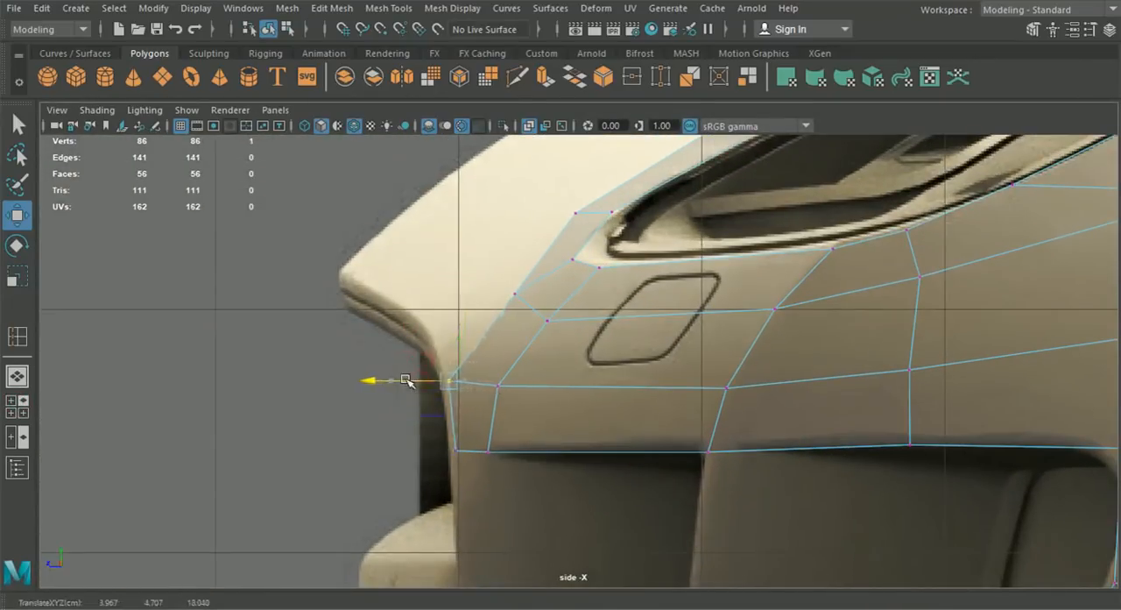
- Raise the two adjacent inner vertices below the headlight along Y in side view
click(498, 386)
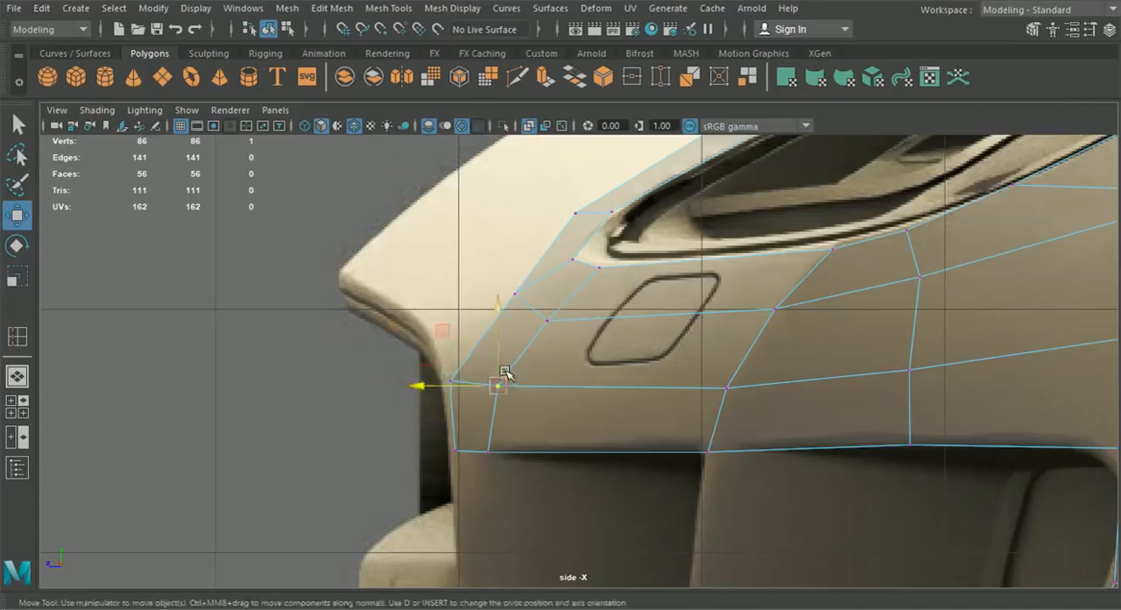
click(547, 321)
drag(548, 315, 549, 301)
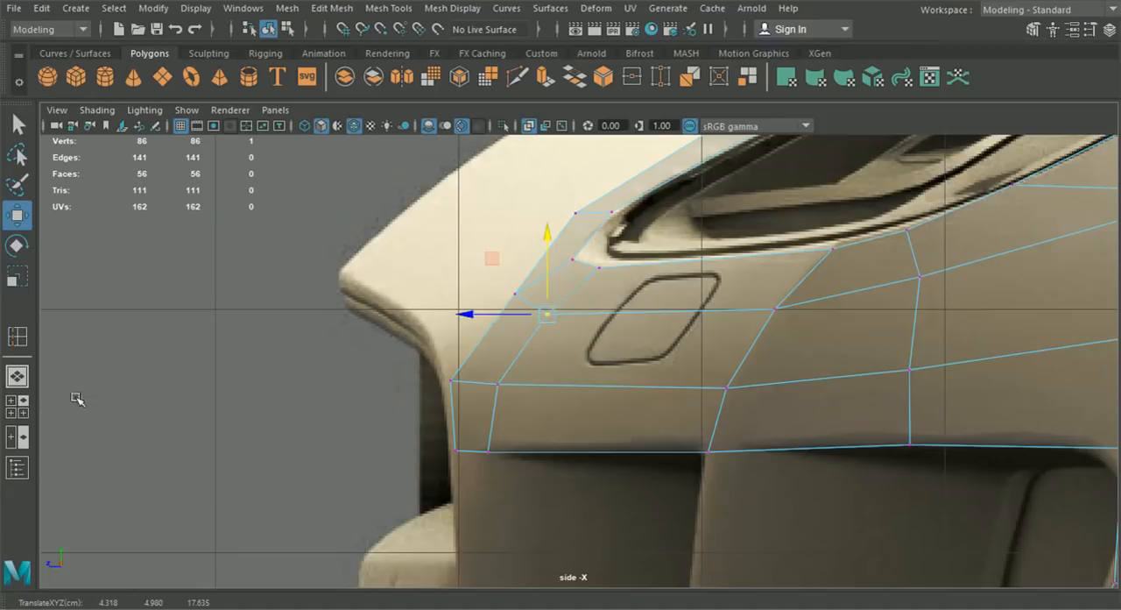
- Extrude the short edge beside the grille's upper corner in front view and place the new edge on the grille's rim
click(18, 376)
key(space)
key(space)
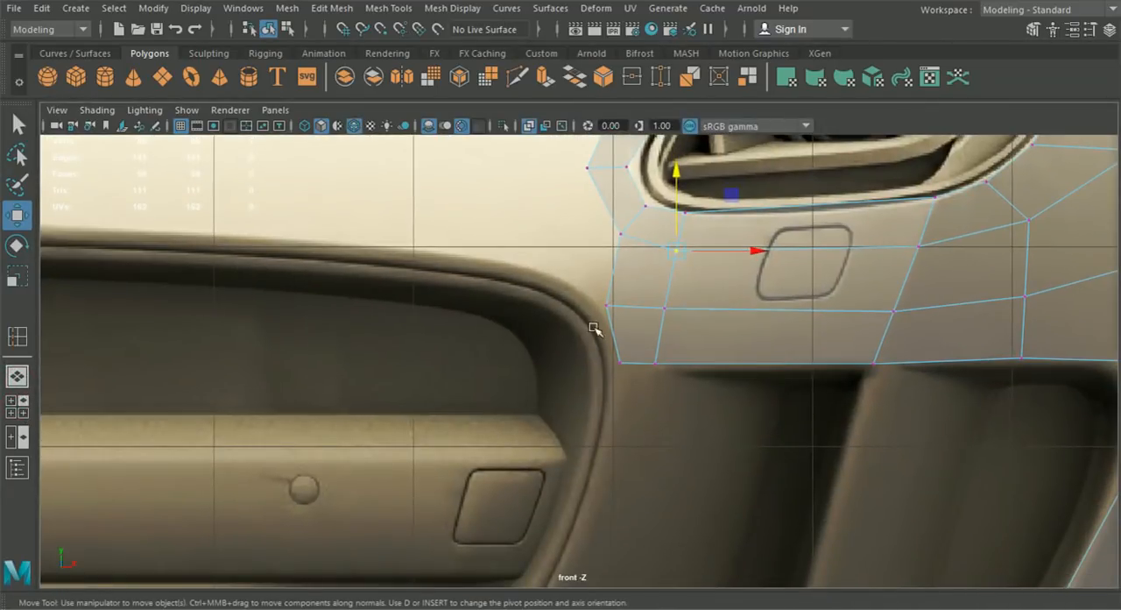
right_click(612, 318)
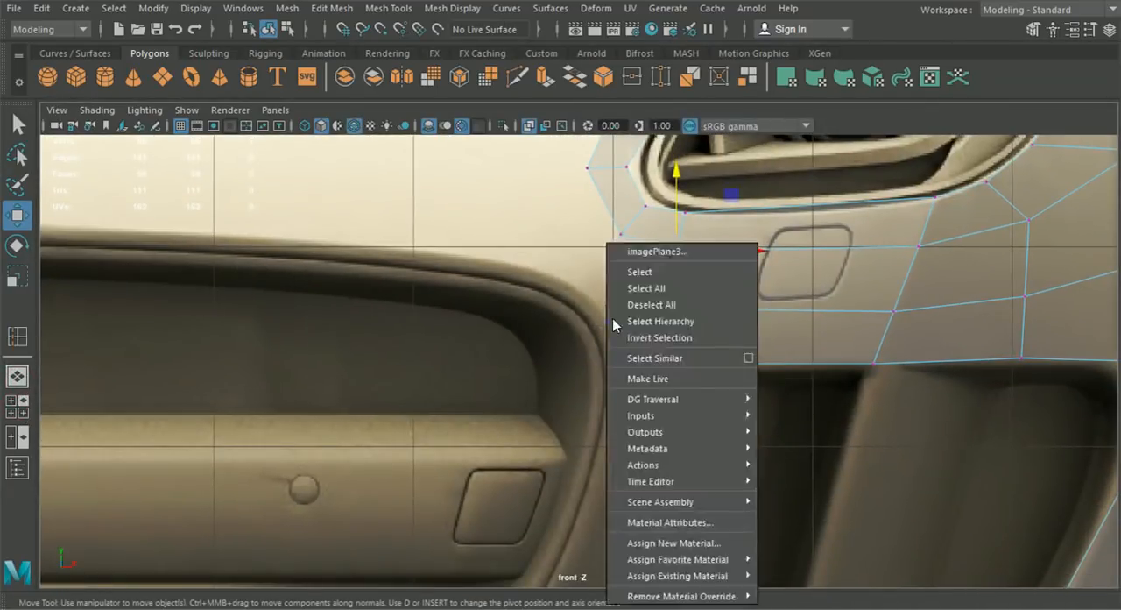
right_drag(637, 226, 639, 88)
click(608, 315)
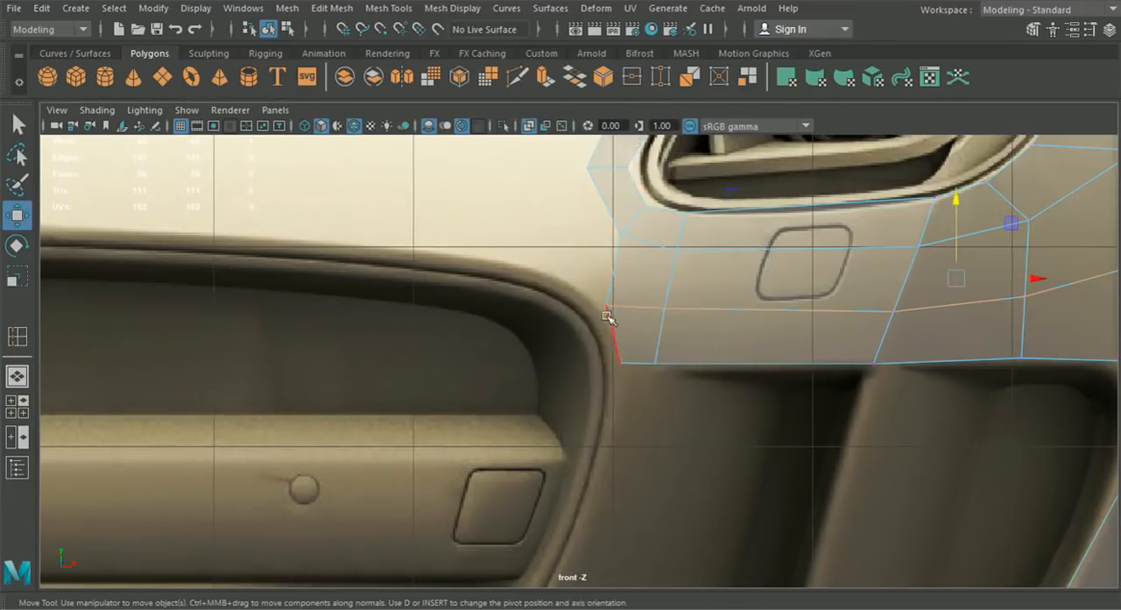
key(ctrl+e)
scroll(613, 337, up, 2)
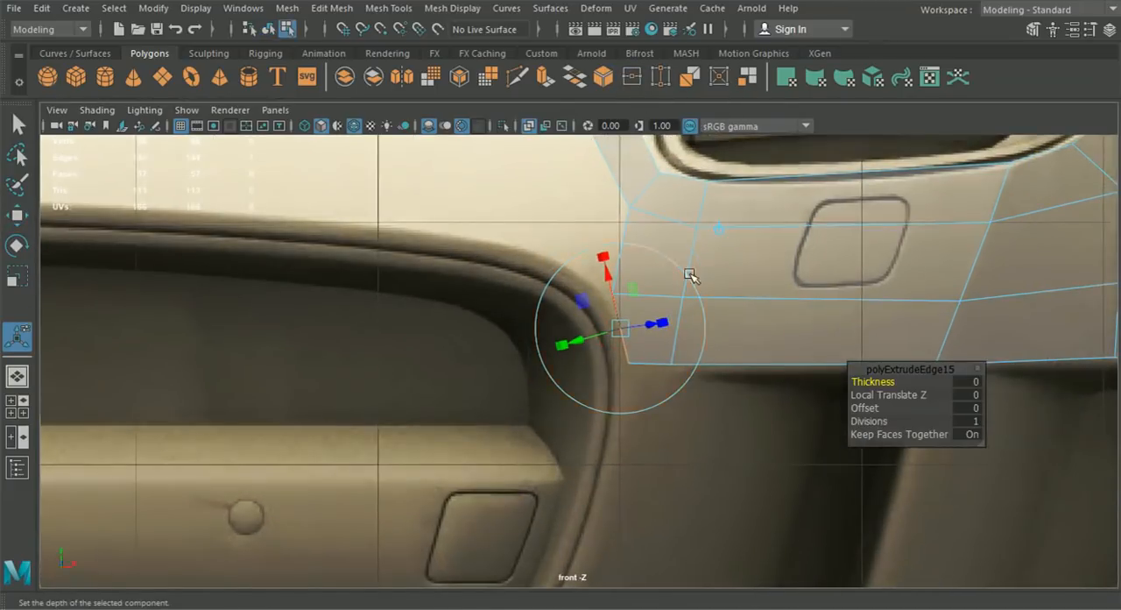
drag(618, 329, 603, 338)
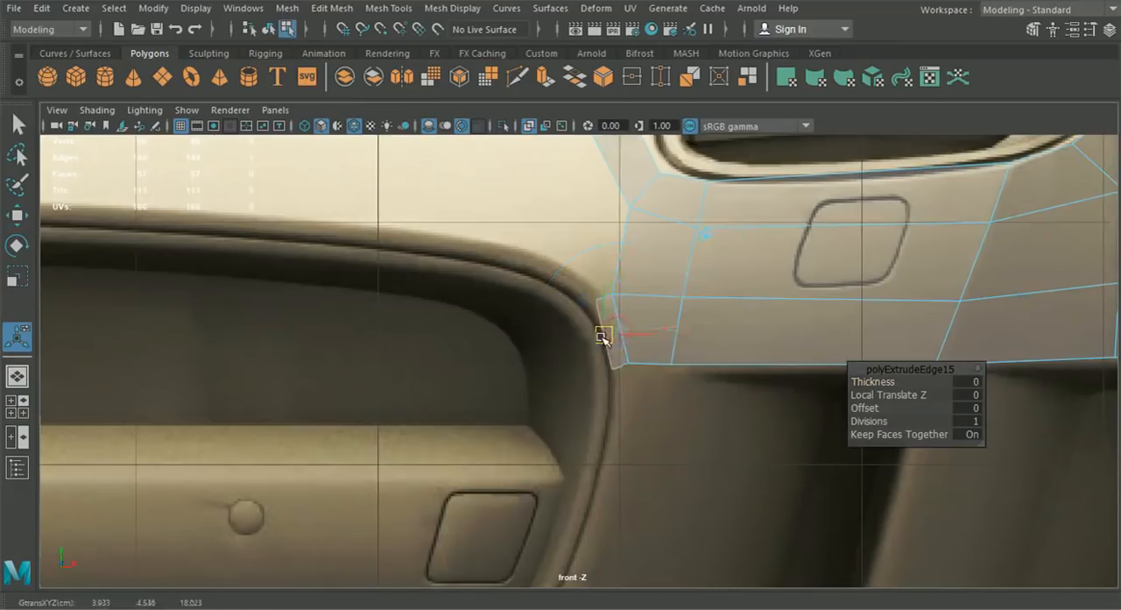
scroll(598, 407, down, 3)
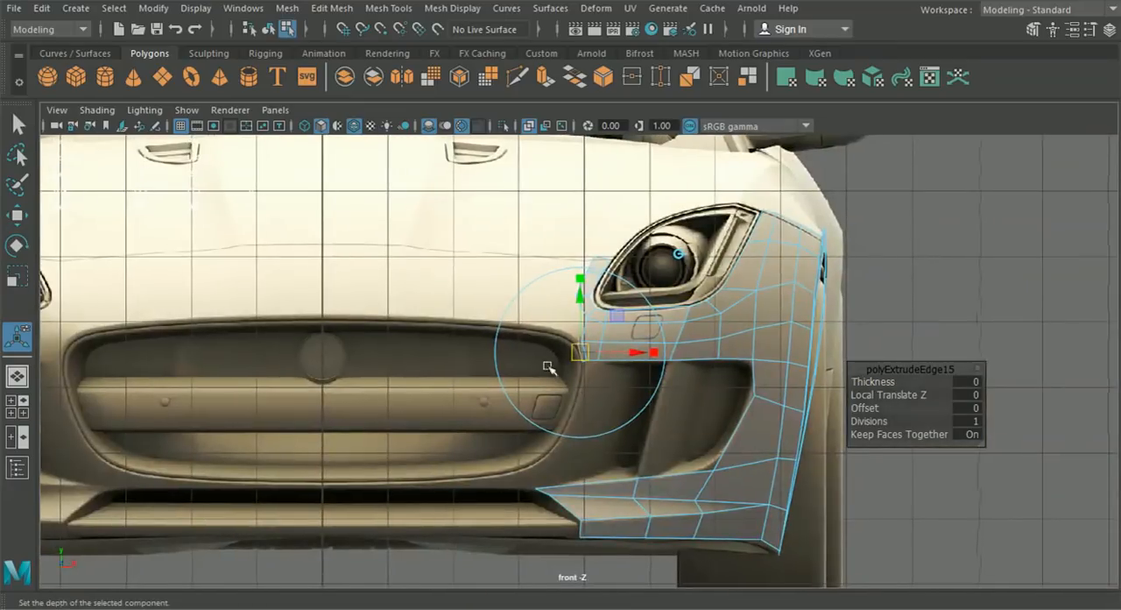
- Reposition the extruded edge in side view to follow the front of the bumper
click(23, 406)
key(space)
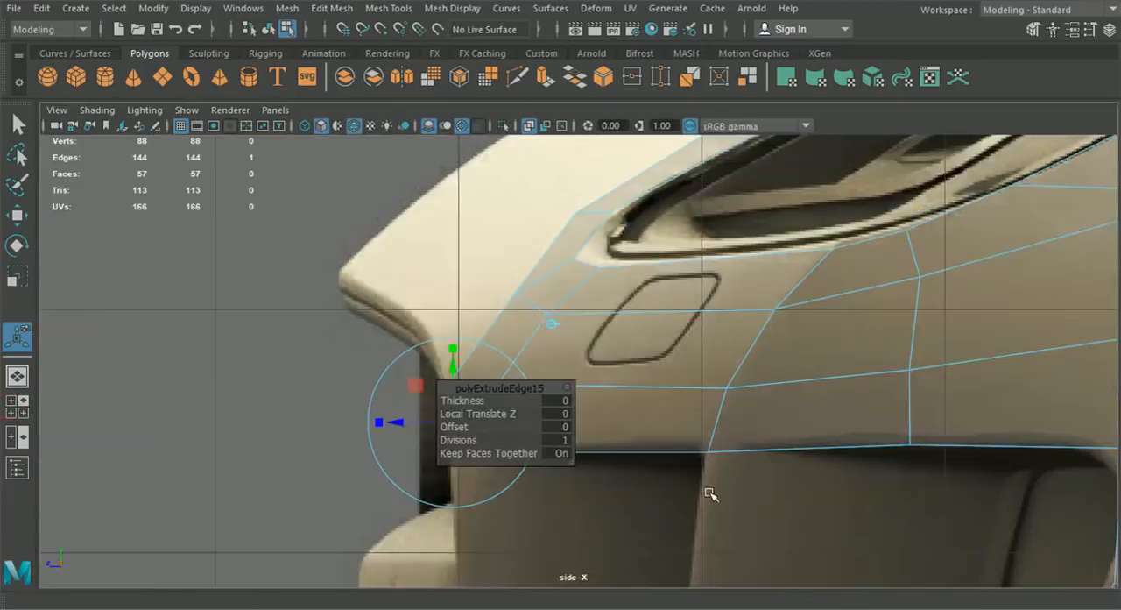
alt+middle_drag(606, 473, 648, 418)
scroll(649, 418, up, 2)
scroll(648, 418, up, 1)
alt+middle_drag(450, 354, 603, 287)
drag(579, 303, 574, 301)
- Fine-tune the extruded strip's upper and lower vertices along Z in side view, and inspect the strip in perspective
right_drag(663, 271, 605, 153)
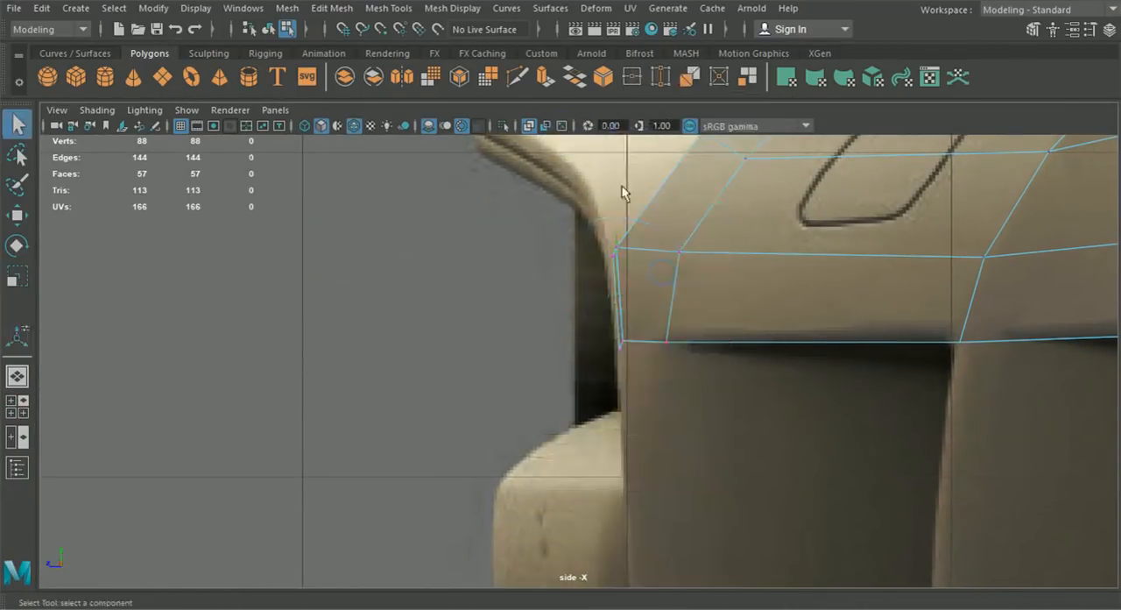
scroll(606, 166, up, 2)
alt+middle_drag(604, 204, 598, 283)
key(w)
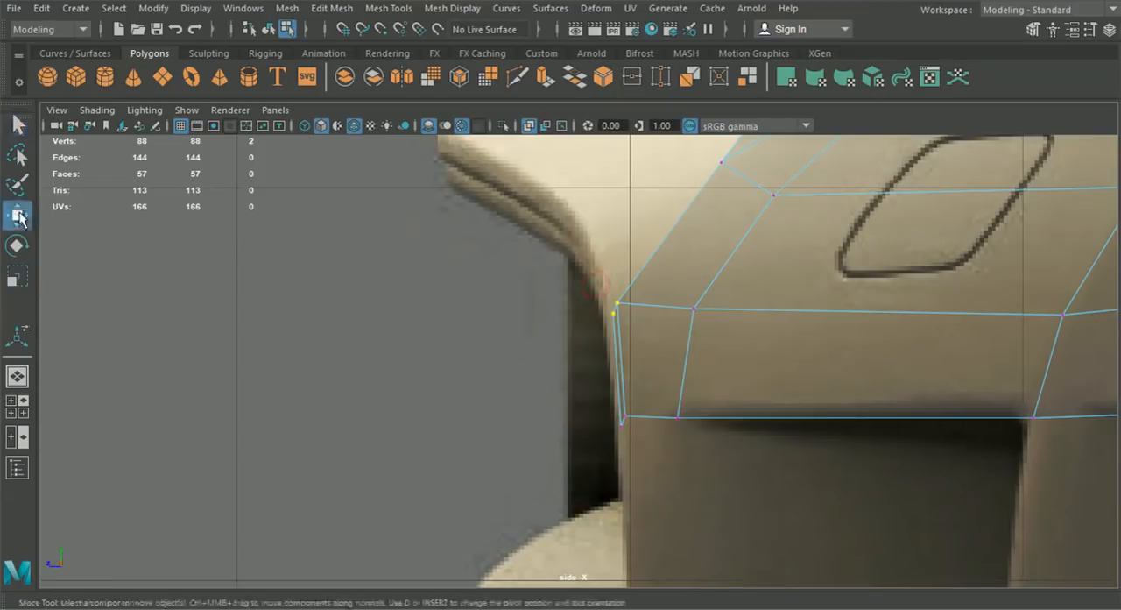
drag(538, 308, 543, 306)
drag(550, 358, 558, 316)
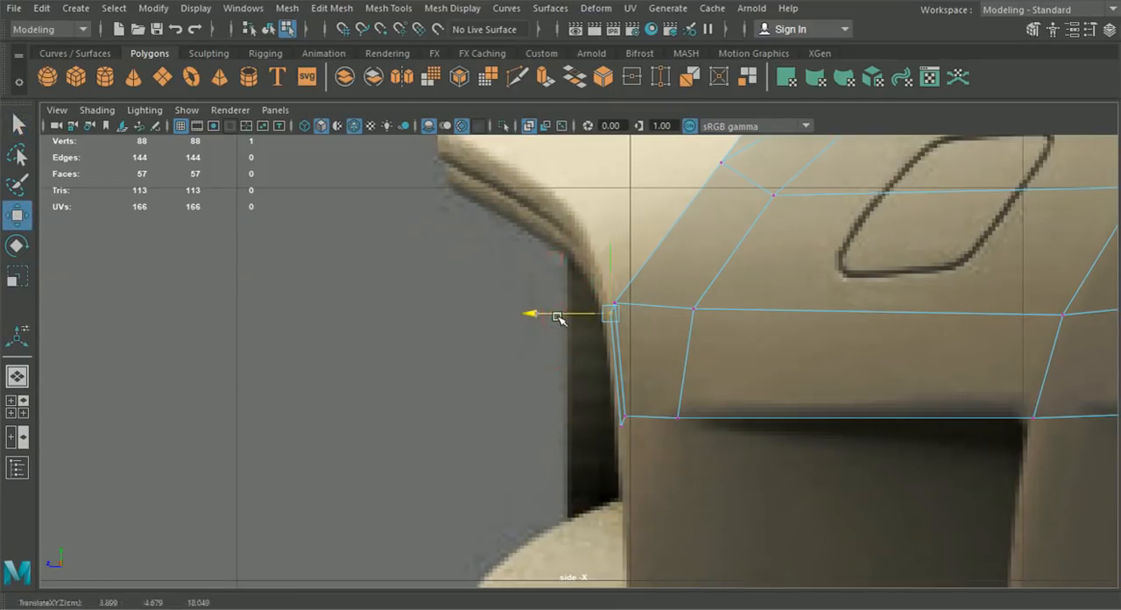
click(620, 426)
click(578, 427)
drag(578, 427, 578, 427)
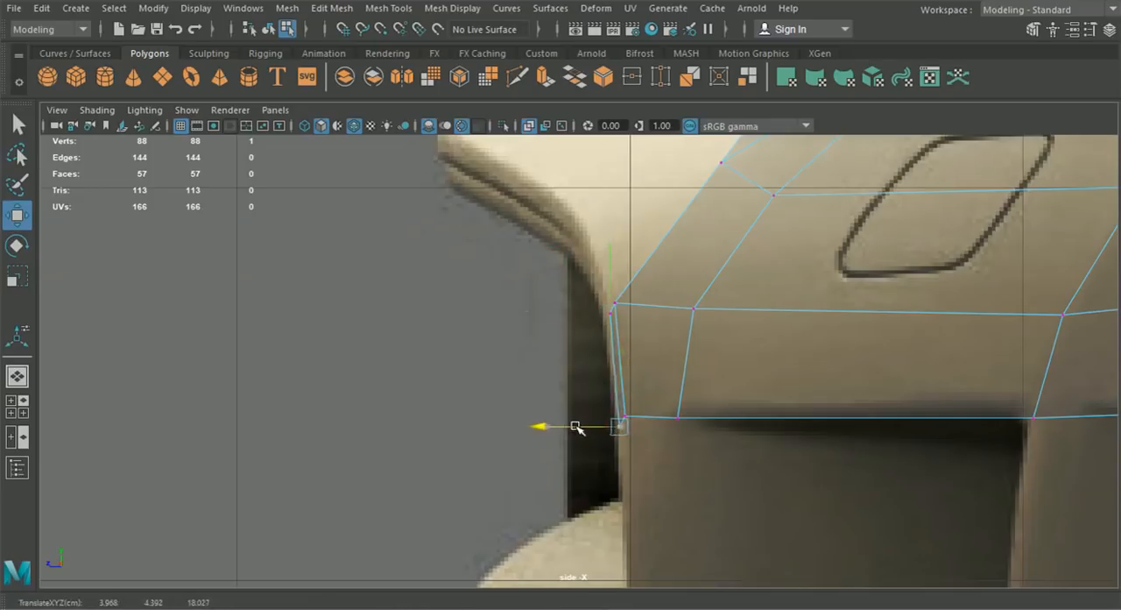
click(18, 376)
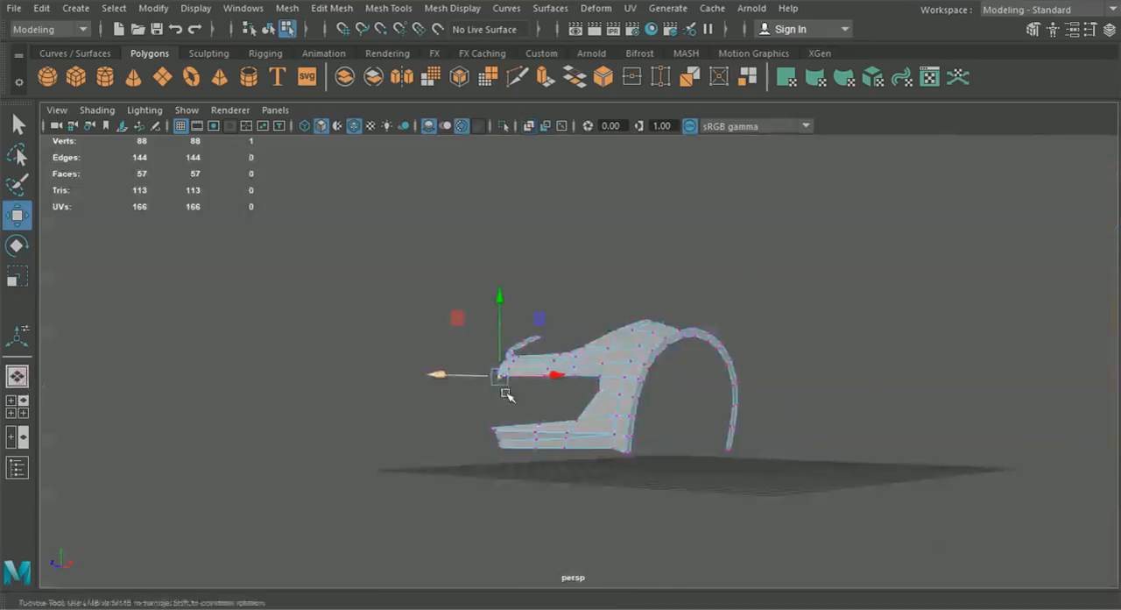
- Extrude the narrow strip's lower edge downward in front view and align it with the grille's outer rim beside the air intake
click(13, 410)
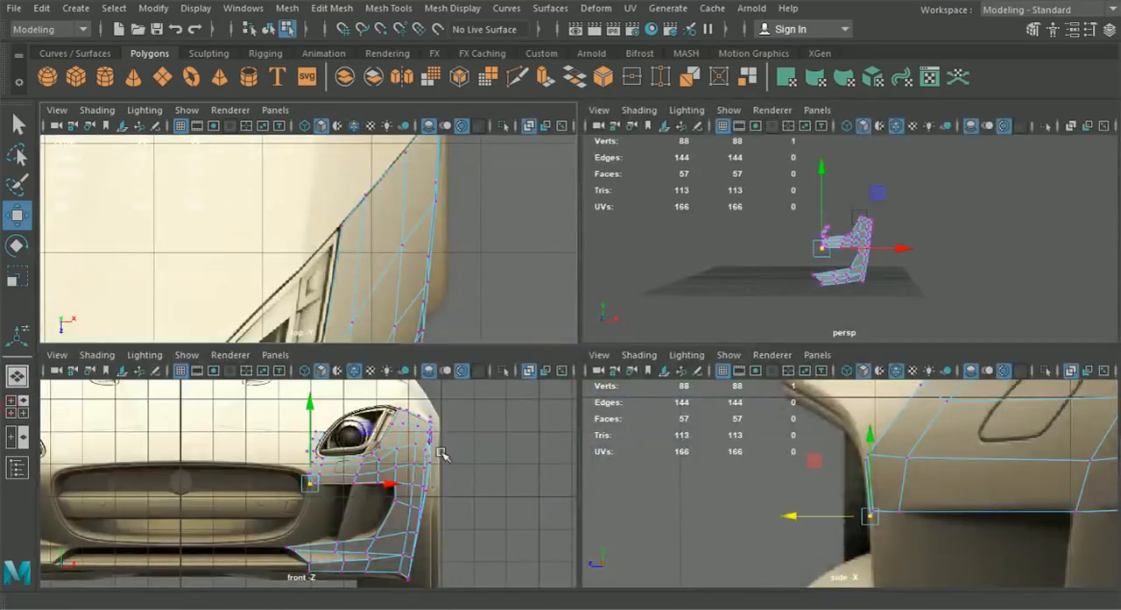
key(space)
scroll(450, 456, up, 5)
alt+middle_drag(450, 455, 613, 428)
alt+middle_drag(745, 282, 667, 327)
right_drag(755, 180, 738, 124)
drag(708, 377, 706, 374)
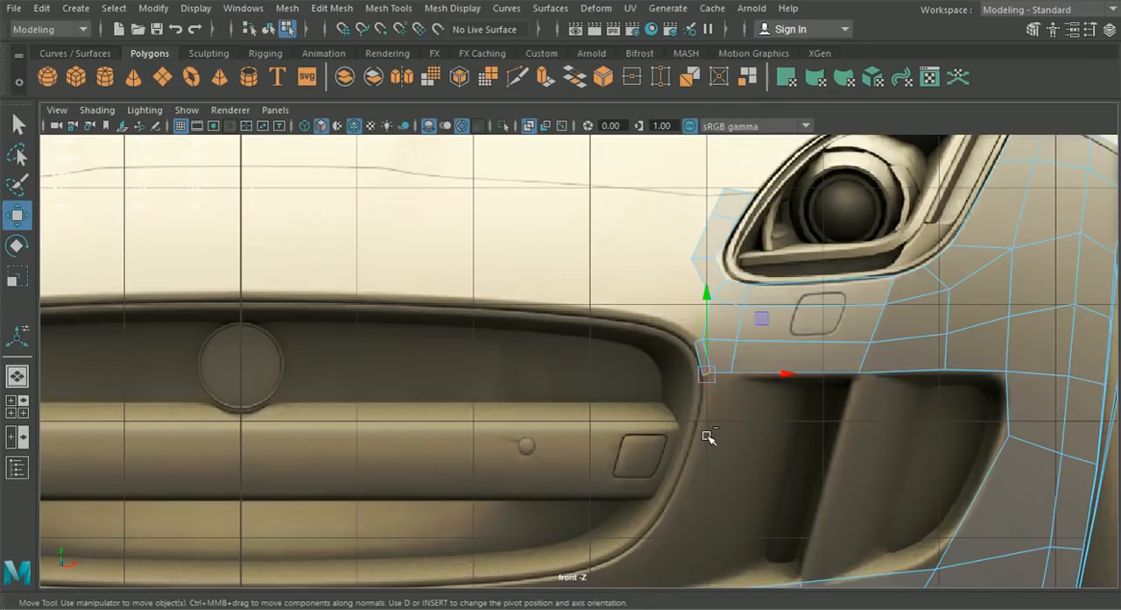
key(ctrl+e)
click(807, 275)
alt+middle_drag(743, 400, 685, 283)
drag(650, 257, 640, 333)
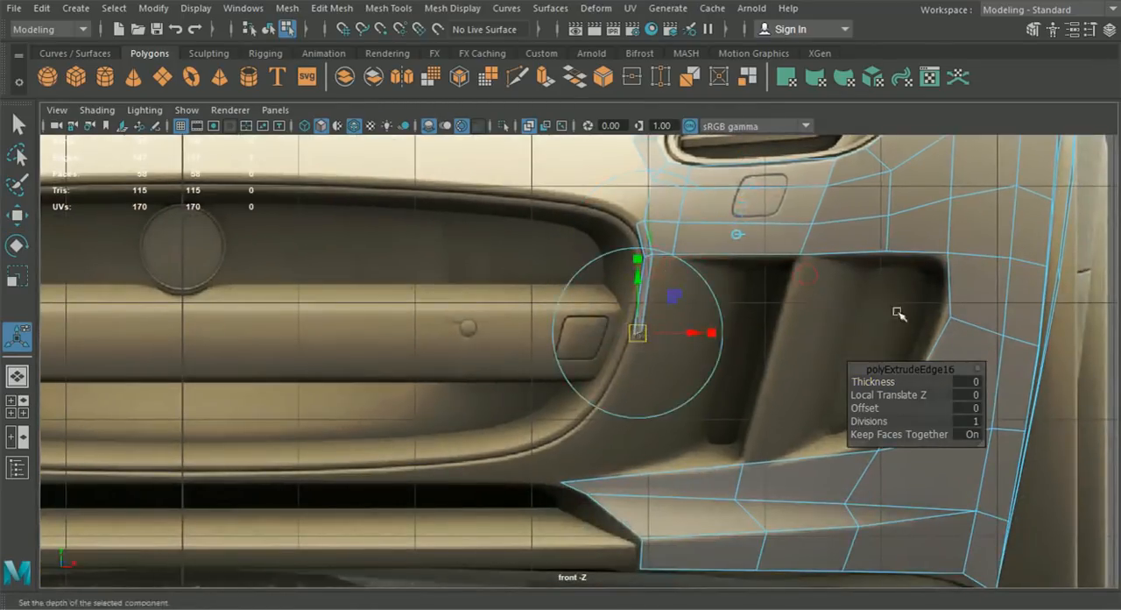
alt+middle_drag(807, 317, 710, 335)
drag(575, 346, 579, 335)
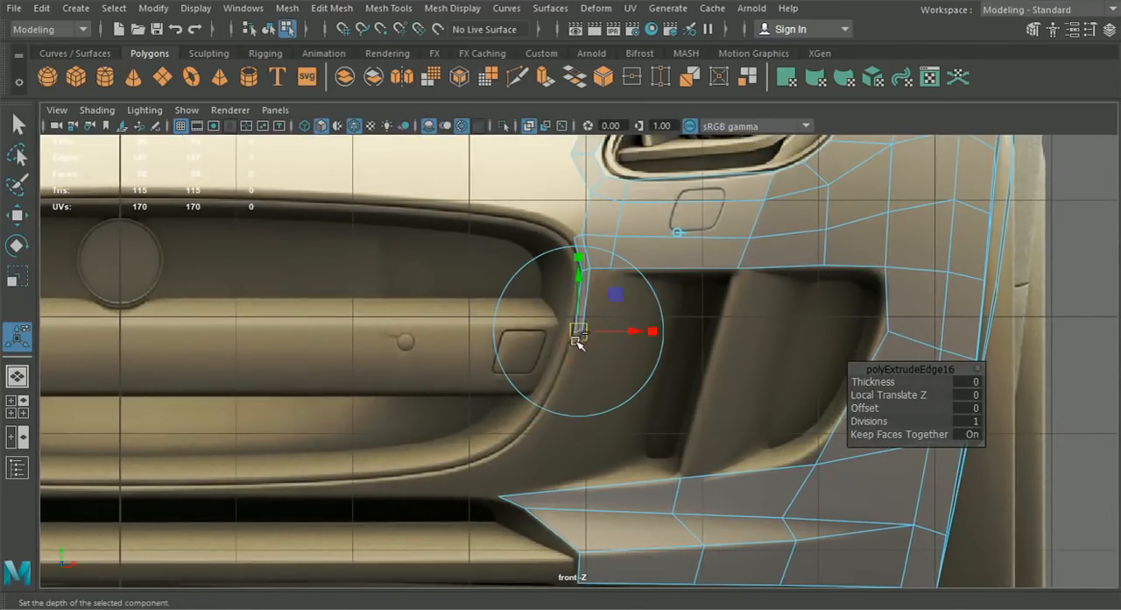
- Extrude the strip's end edge again and place it further down along the grille's curved lower corner
key(ctrl+e)
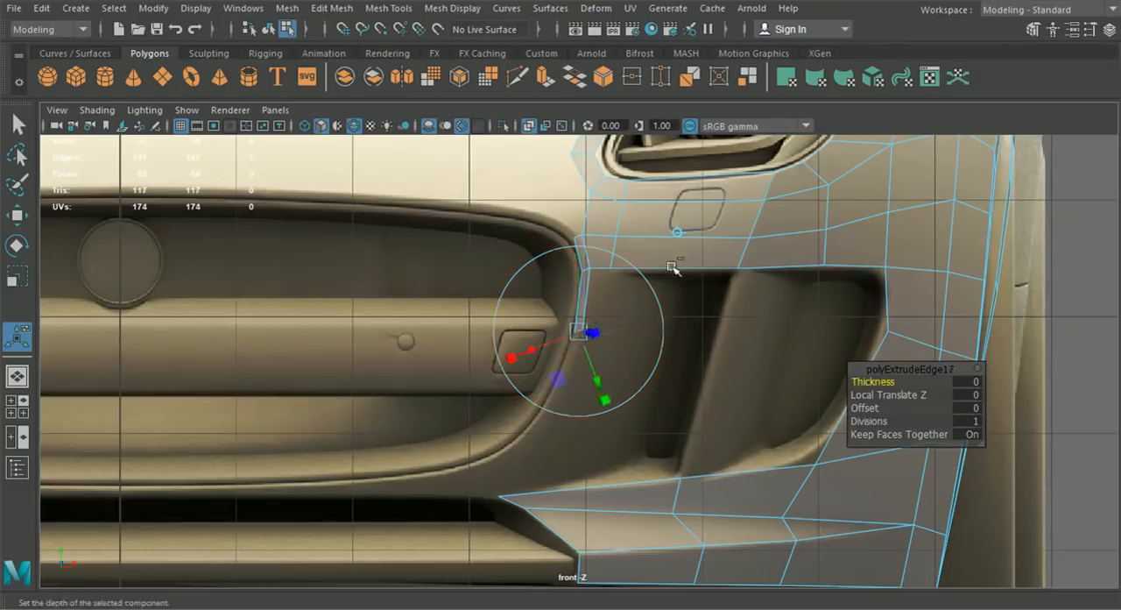
click(681, 230)
alt+middle_drag(677, 347, 613, 306)
drag(515, 291, 468, 386)
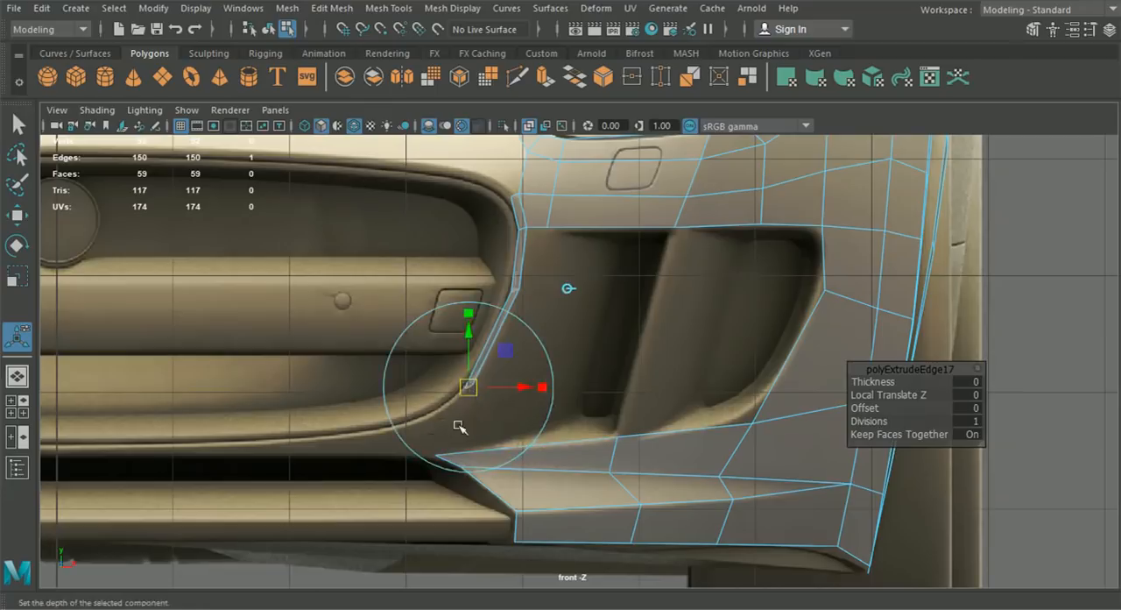
- Extrude the narrow strip's end edge once more around the grille's lower corner and return to vertex editing
key(ctrl+e)
drag(469, 387, 426, 422)
right_drag(489, 342, 420, 149)
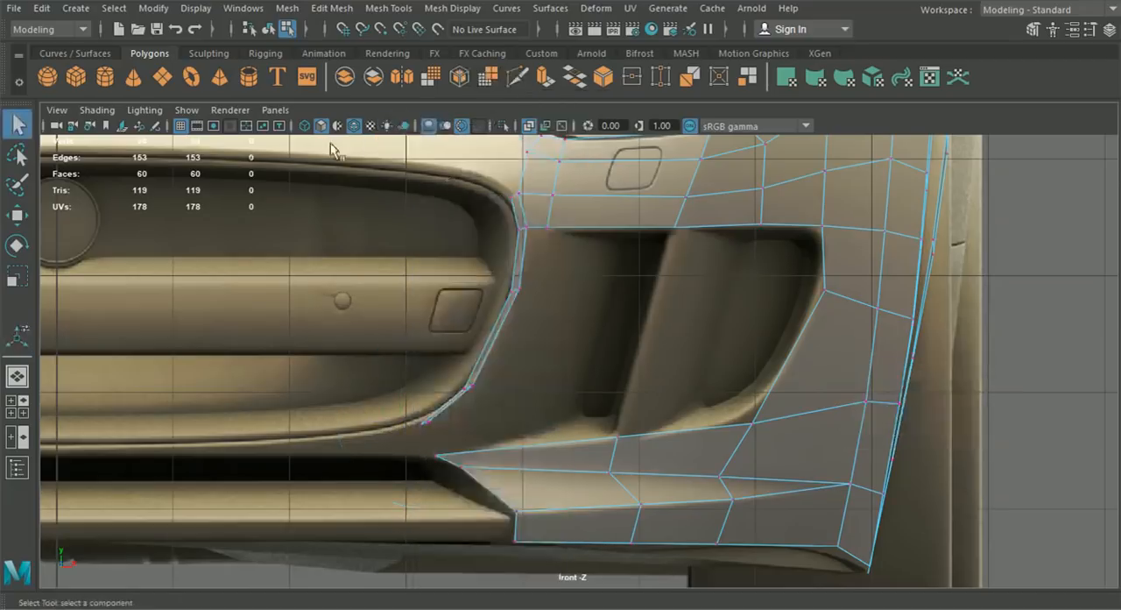
- Move the strip's vertex pair beside the air intake slightly up in front view to follow the grille's outer rim
click(18, 216)
scroll(476, 310, up, 5)
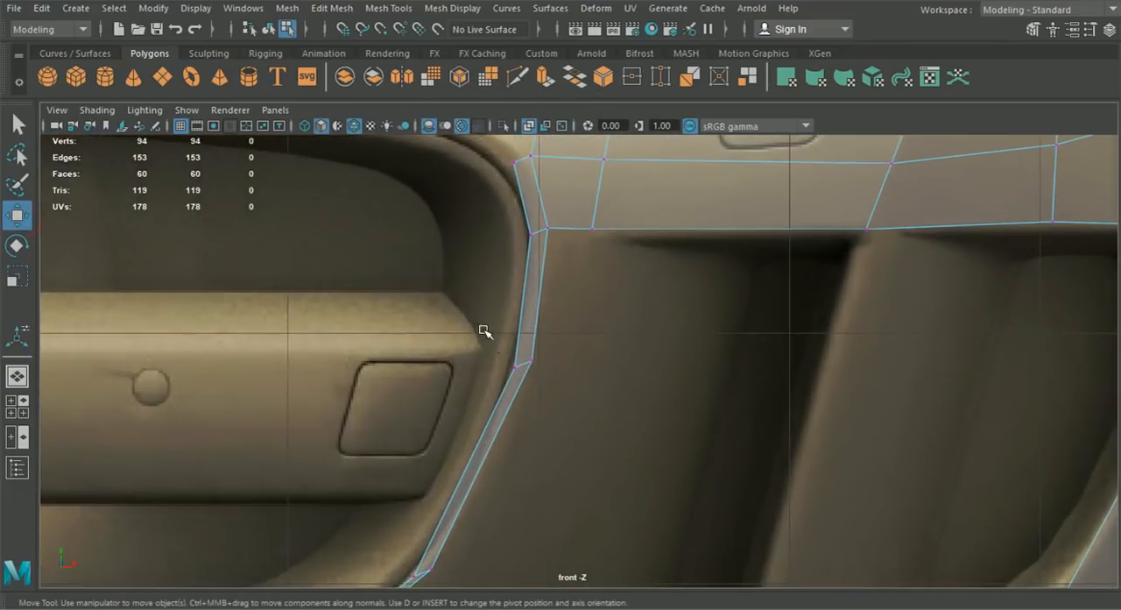
drag(529, 369, 526, 356)
drag(533, 348, 534, 356)
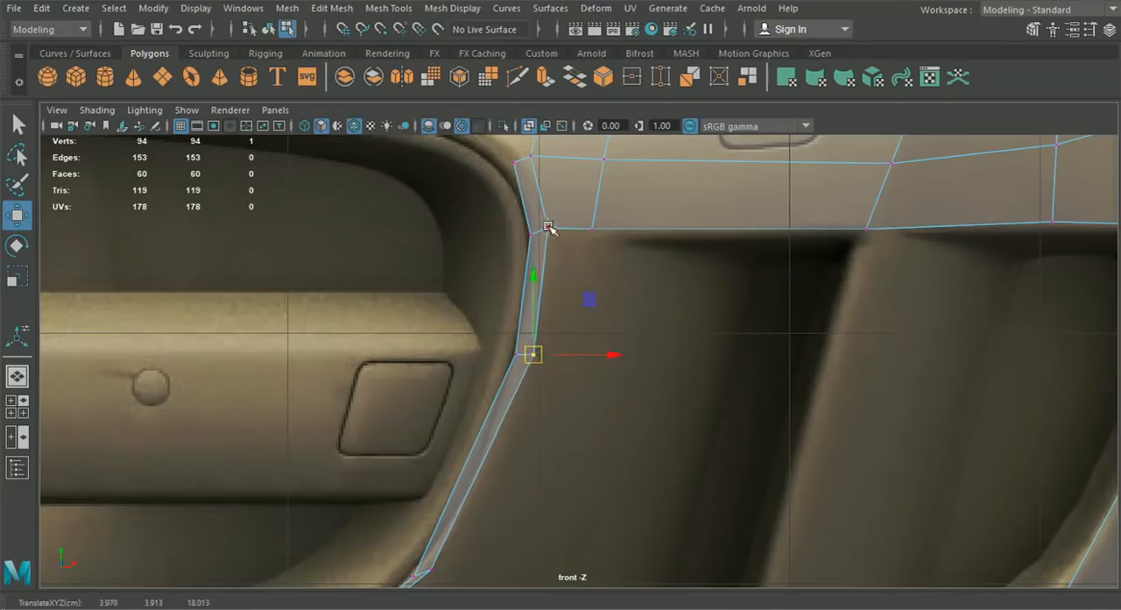
drag(534, 277, 533, 309)
- Fit the strip's lower vertices to the curve of the grille's lower corner in front view
alt+middle_drag(513, 472, 556, 406)
key(ctrl+z)
alt+middle_drag(534, 489, 554, 450)
drag(487, 480, 514, 445)
click(511, 433)
alt+middle_drag(343, 524, 458, 426)
click(498, 451)
drag(499, 451, 528, 443)
click(515, 444)
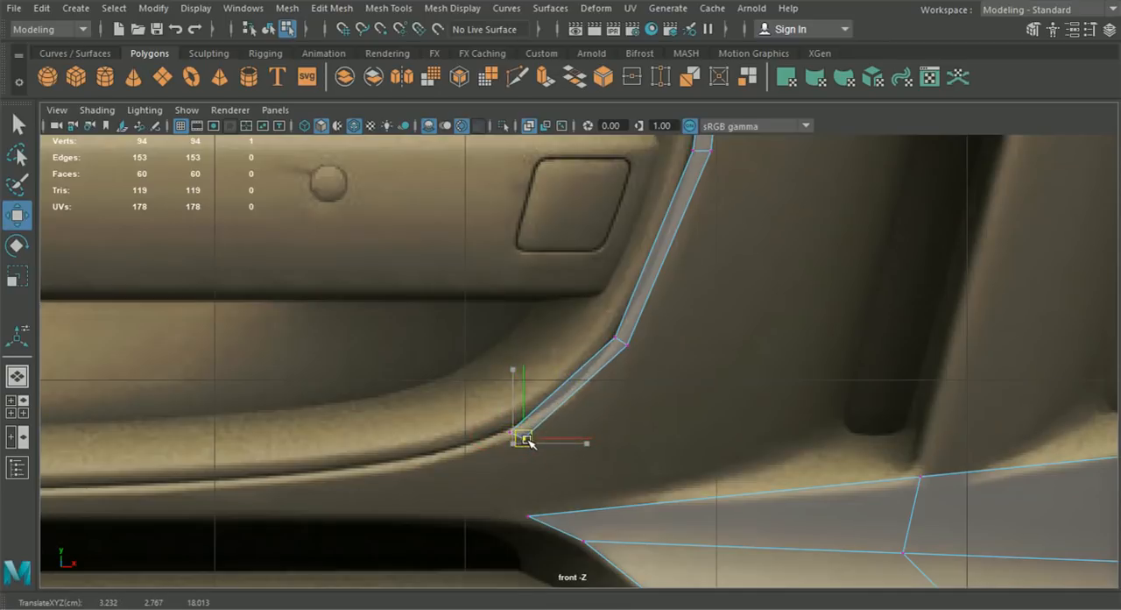
- Shift the strip's upper and middle vertices along Z in side view to match the bumper's front profile
scroll(526, 440, down, 5)
scroll(531, 450, up, 3)
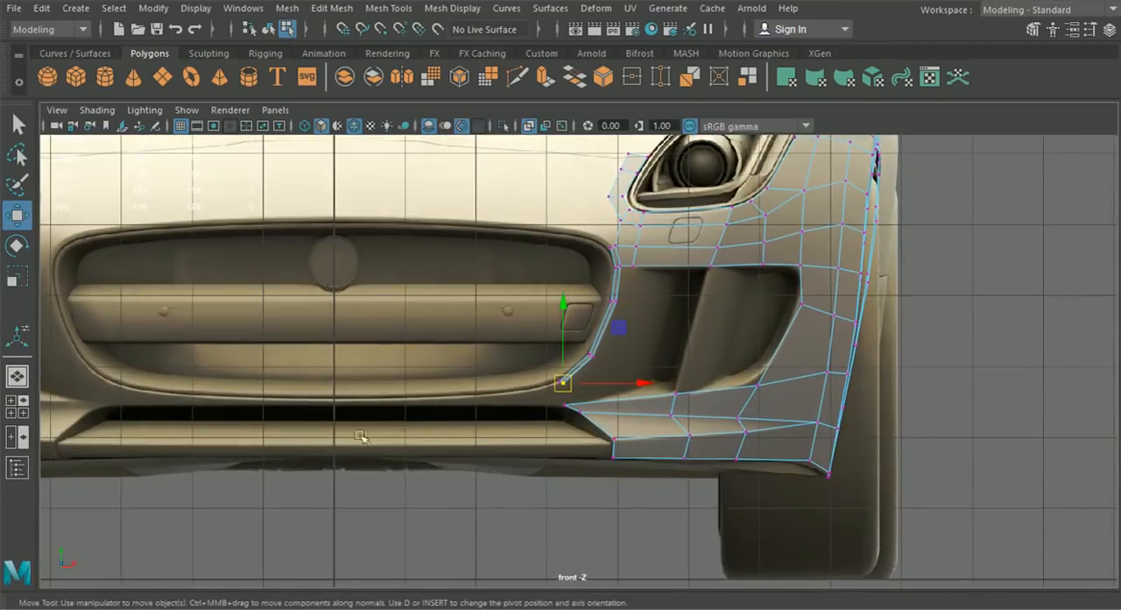
click(17, 406)
scroll(846, 524, up, 2)
key(space)
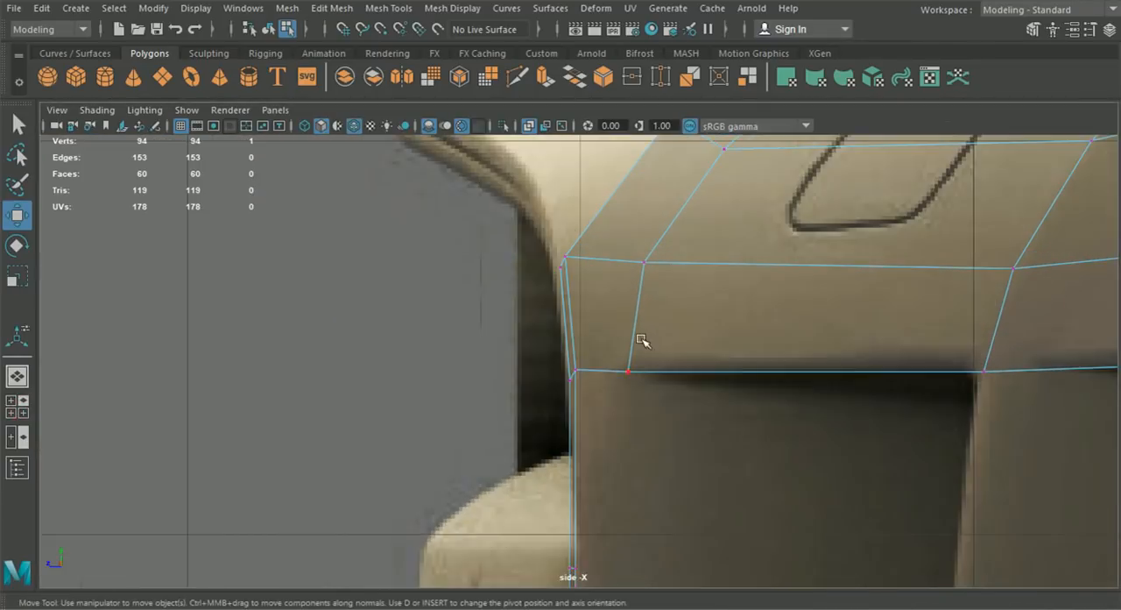
scroll(555, 300, up, 2)
click(536, 300)
mouse_move(543, 282)
mouse_down()
mouse_move(590, 318)
mouse_move(543, 303)
mouse_up()
drag(563, 394, 549, 418)
alt+middle_drag(558, 557, 538, 283)
drag(543, 285, 619, 343)
drag(525, 307, 521, 307)
- Shift the strip's lower vertex pairs along Z in side view to continue the bumper's front profile
alt+middle_drag(570, 531, 570, 340)
drag(545, 363, 610, 430)
drag(496, 407, 532, 421)
alt+middle_drag(551, 515, 564, 406)
drag(552, 406, 594, 457)
drag(503, 449, 526, 452)
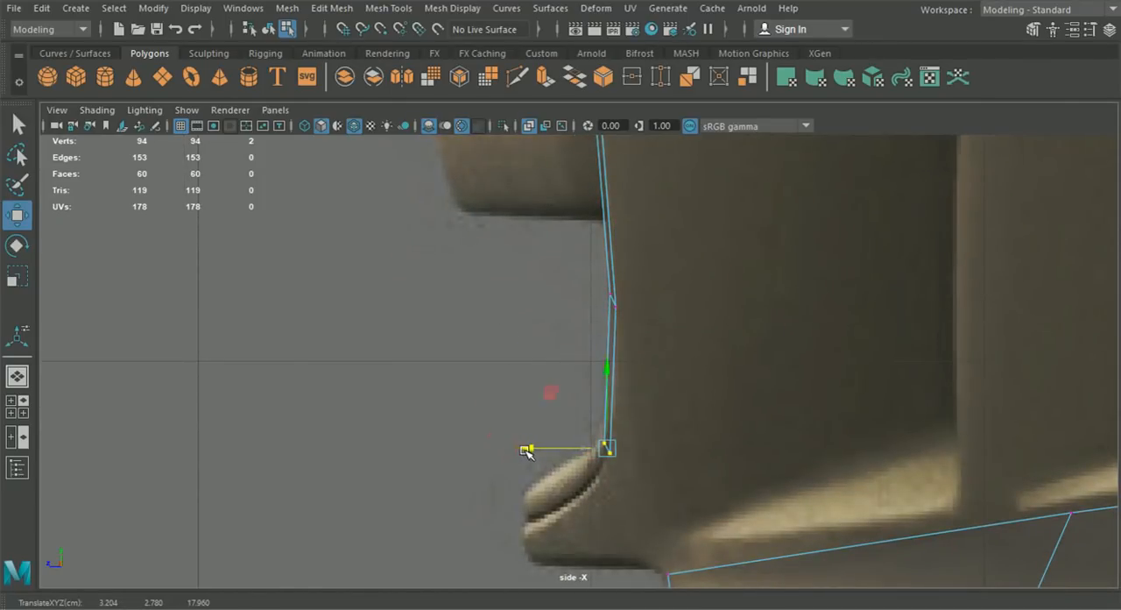
- Extrude the strip's end edge twice in front view along the grille's lower rim toward the car's centre line
click(21, 380)
alt+drag(367, 396, 509, 384)
click(17, 407)
key(space)
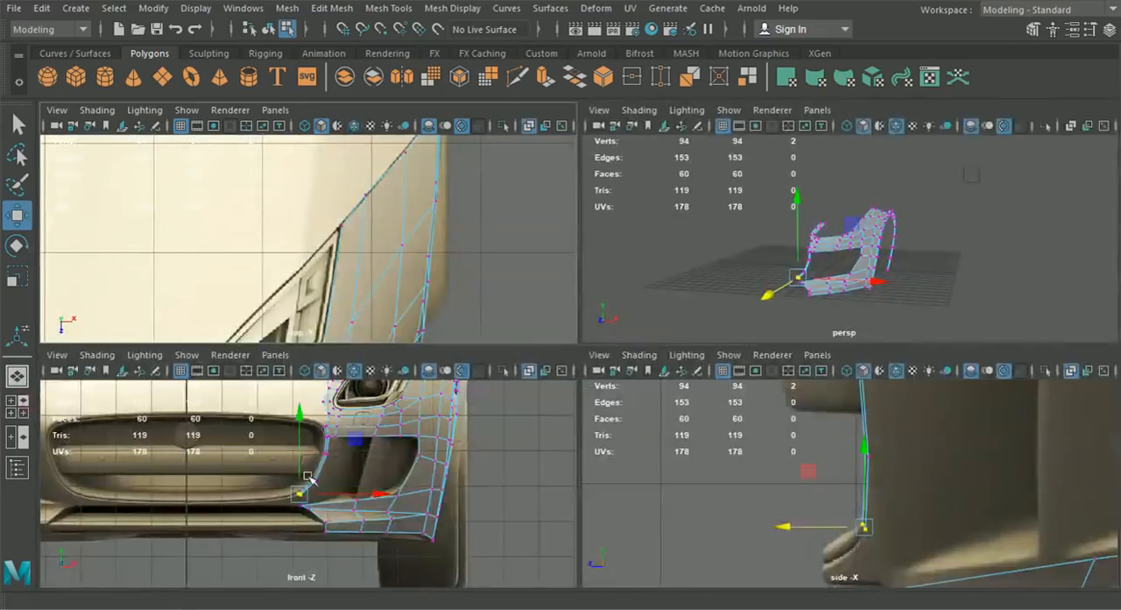
alt+middle_drag(422, 493, 455, 494)
scroll(675, 371, up, 4)
right_drag(744, 330, 735, 65)
scroll(688, 368, up, 2)
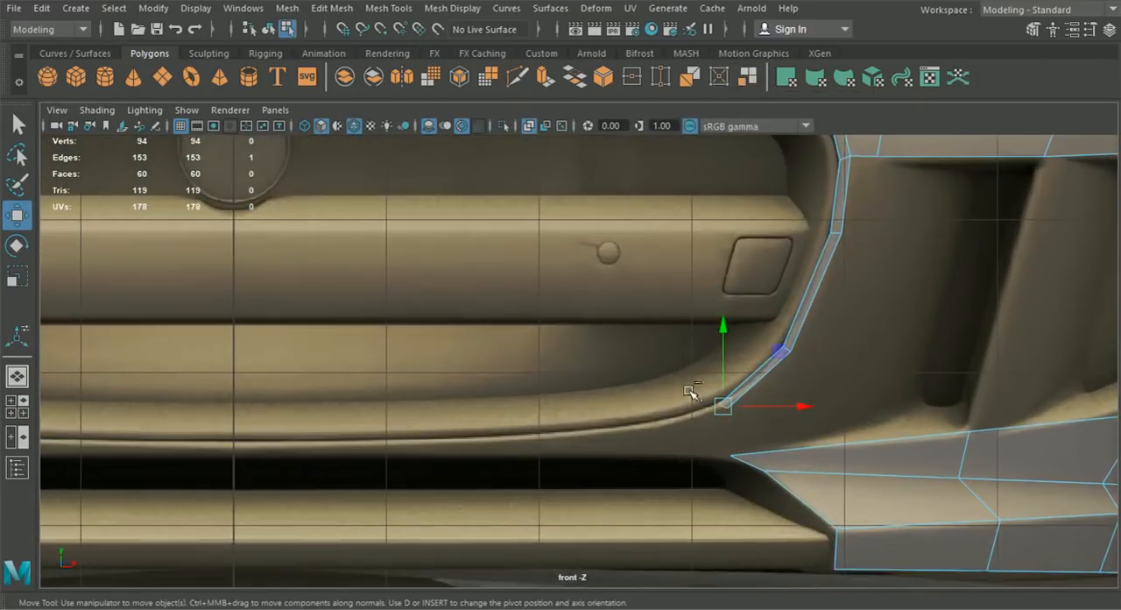
key(ctrl+e)
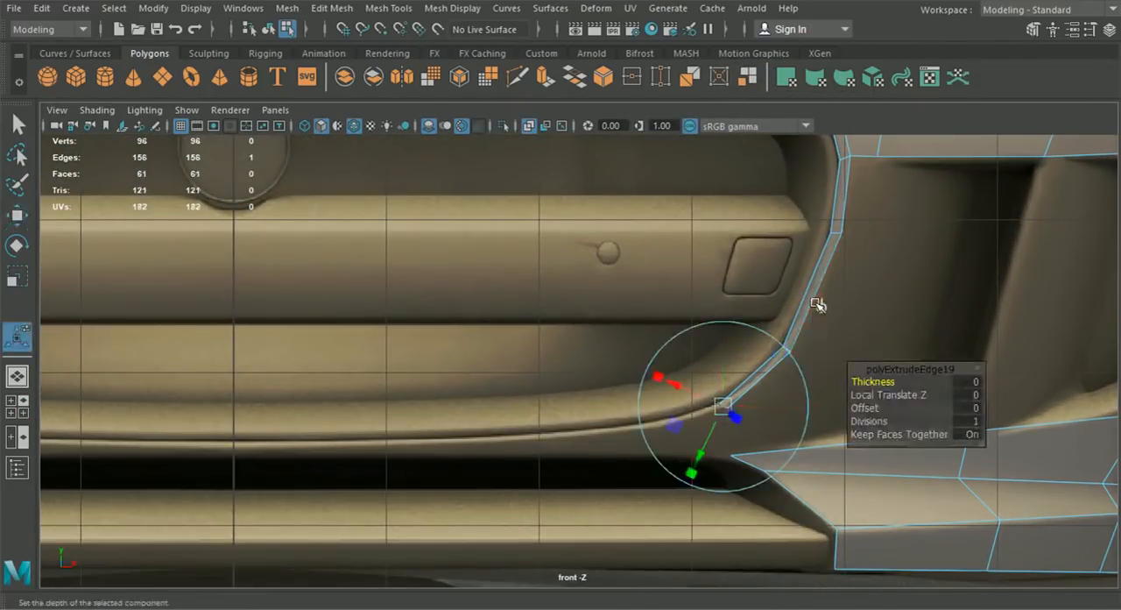
drag(722, 406, 272, 443)
key(ctrl+e)
click(690, 336)
right_drag(634, 434, 570, 146)
key(q)
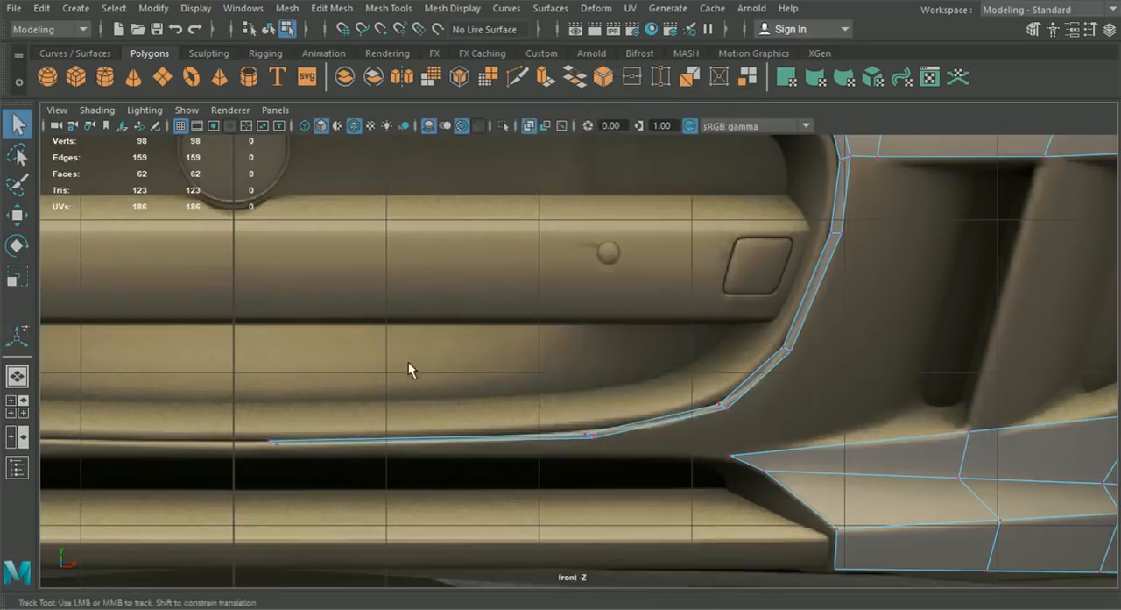
- Snap the strip's end vertices onto the car's centre line in front view
scroll(419, 385, up, 2)
click(453, 438)
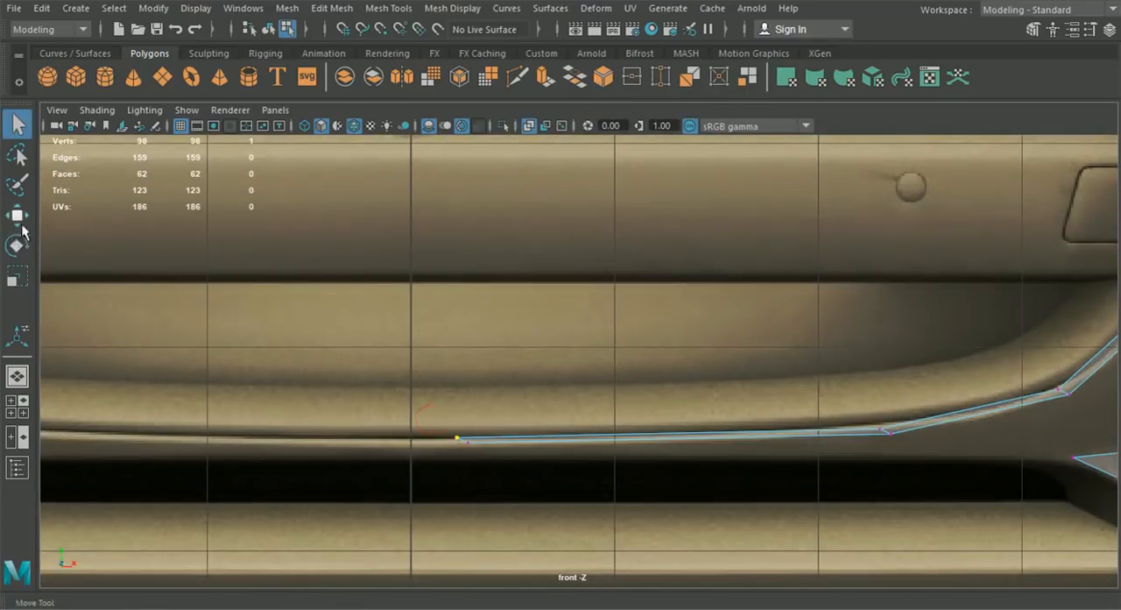
click(18, 224)
drag(535, 438, 441, 455)
key(x)
scroll(408, 430, up, 2)
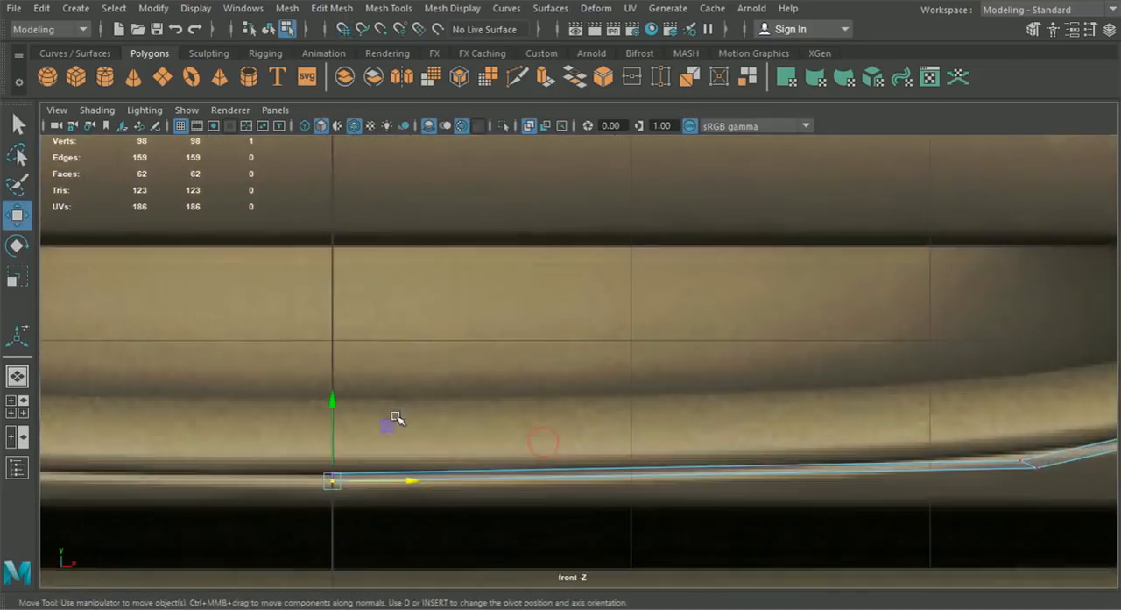
- Fit the upper and lower vertices of the strip's last bend to the grille's lower rim
alt+middle_drag(1005, 466, 579, 396)
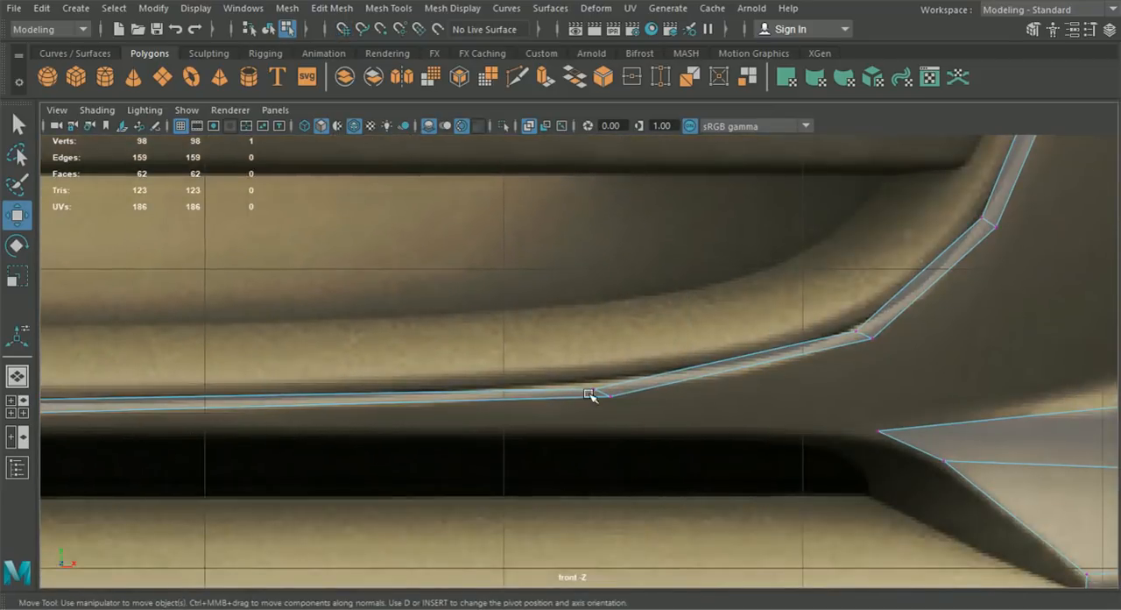
mouse_move(612, 399)
mouse_down()
mouse_move(602, 399)
mouse_move(618, 405)
mouse_move(593, 390)
mouse_up()
click(595, 397)
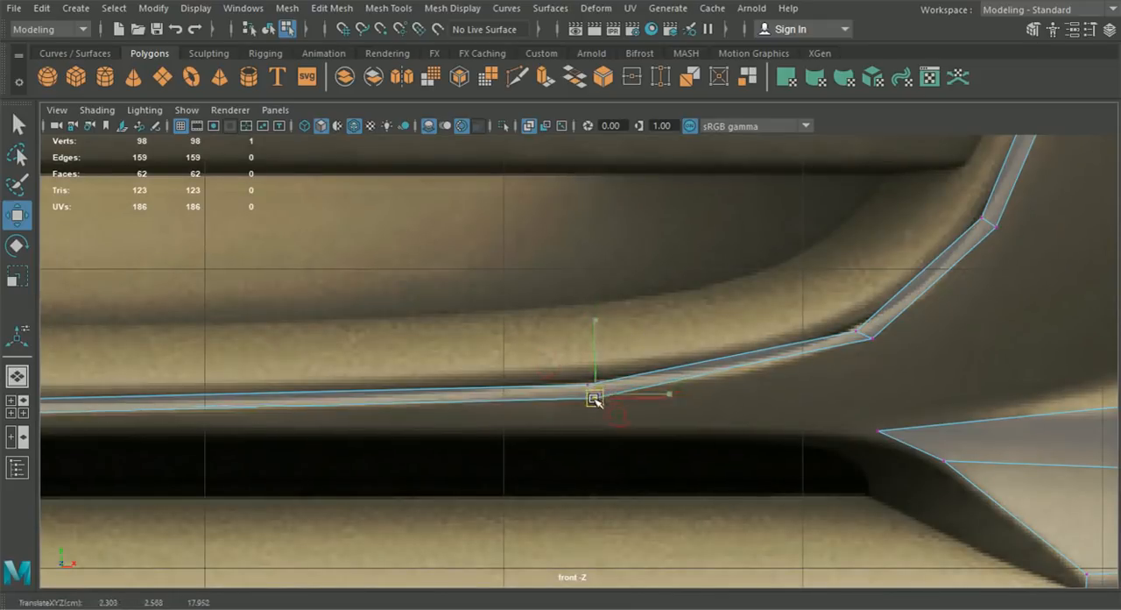
scroll(608, 401, down, 5)
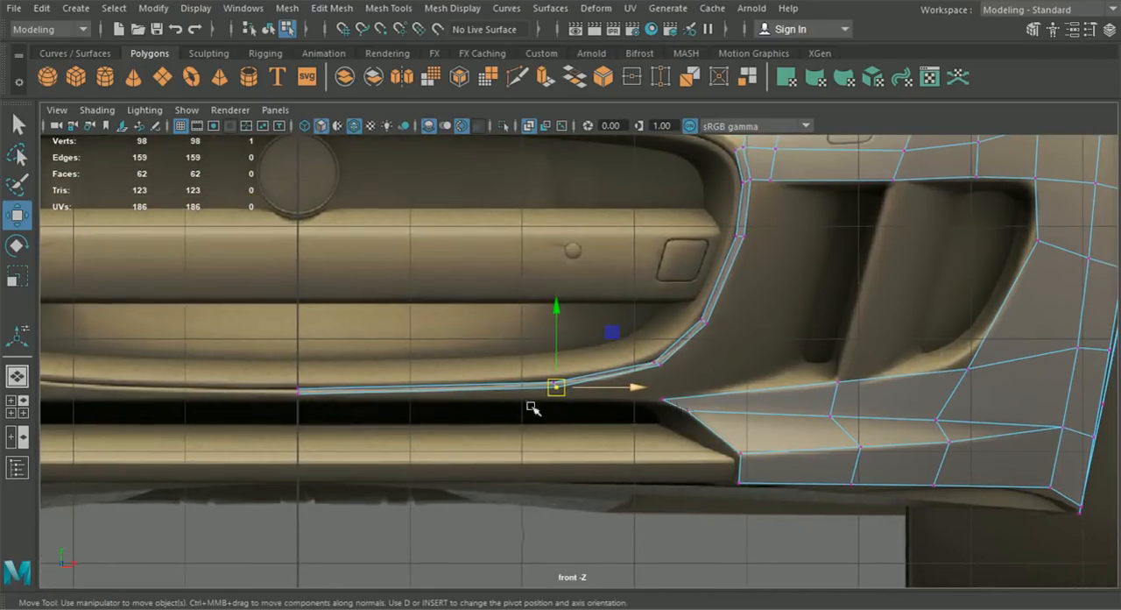
- Move the last bend's vertex pair outward toward the grille corner and fine-tune the neighbouring corner vertex in front view
scroll(613, 420, up, 3)
drag(545, 399, 617, 395)
key(ctrl+z)
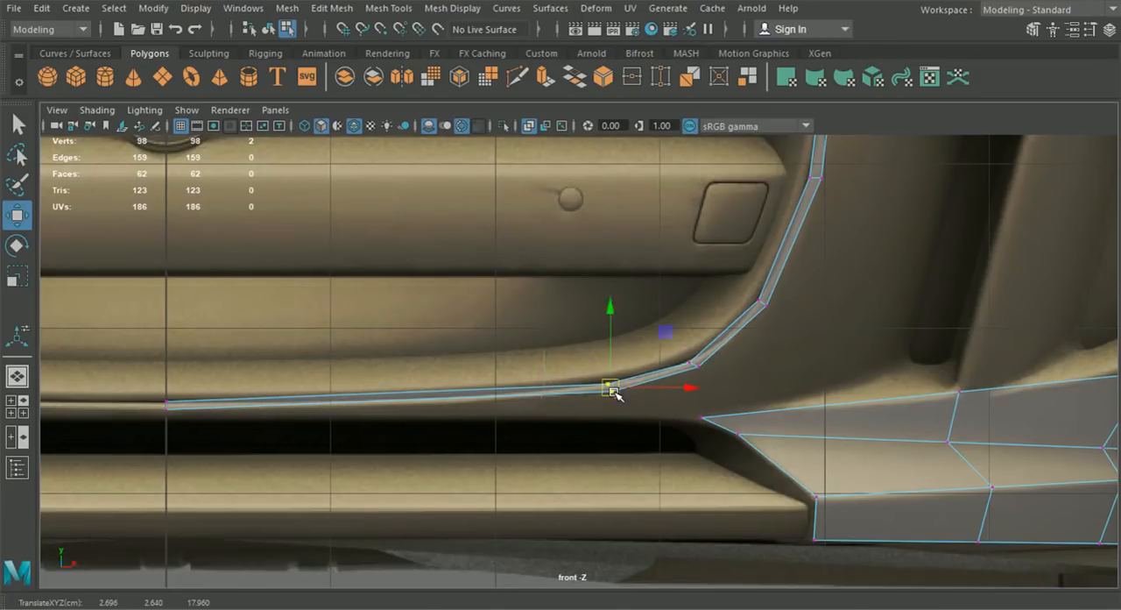
scroll(680, 412, up, 3)
click(729, 366)
drag(728, 366, 732, 368)
click(619, 395)
- Move the last bend's vertices and the centre-line end vertices forward along Z to match the side reference
click(17, 406)
drag(797, 524, 782, 526)
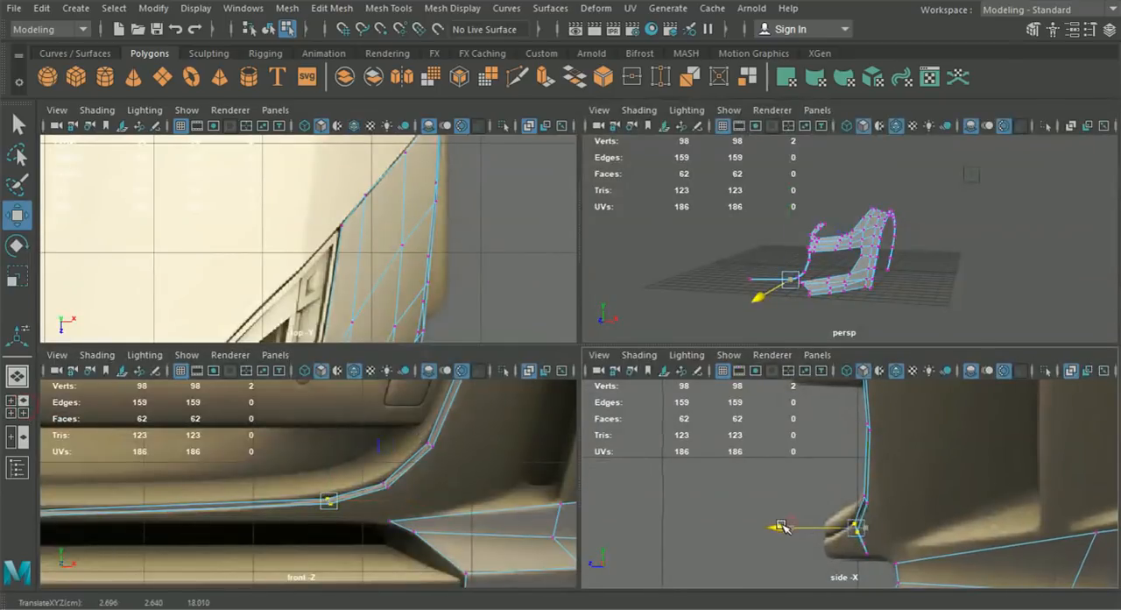
alt+middle_drag(167, 508, 306, 500)
drag(138, 478, 203, 532)
drag(804, 552, 759, 552)
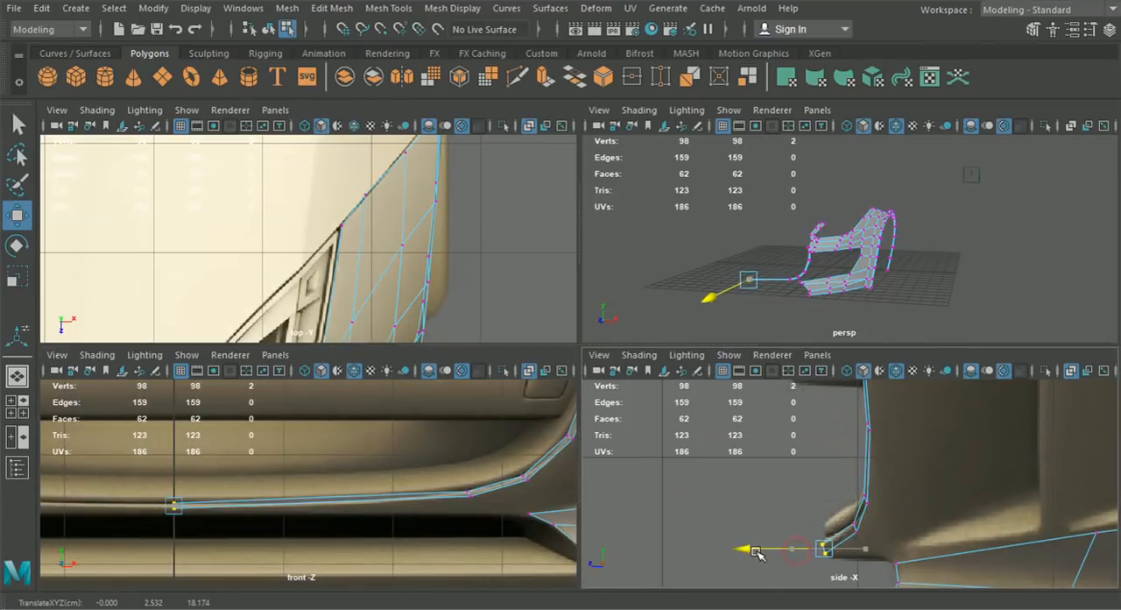
- Adjust the height of the centre-line end vertices and the bend's lower vertex against the lip in side view
scroll(807, 520, up, 4)
alt+middle_drag(819, 545, 825, 490)
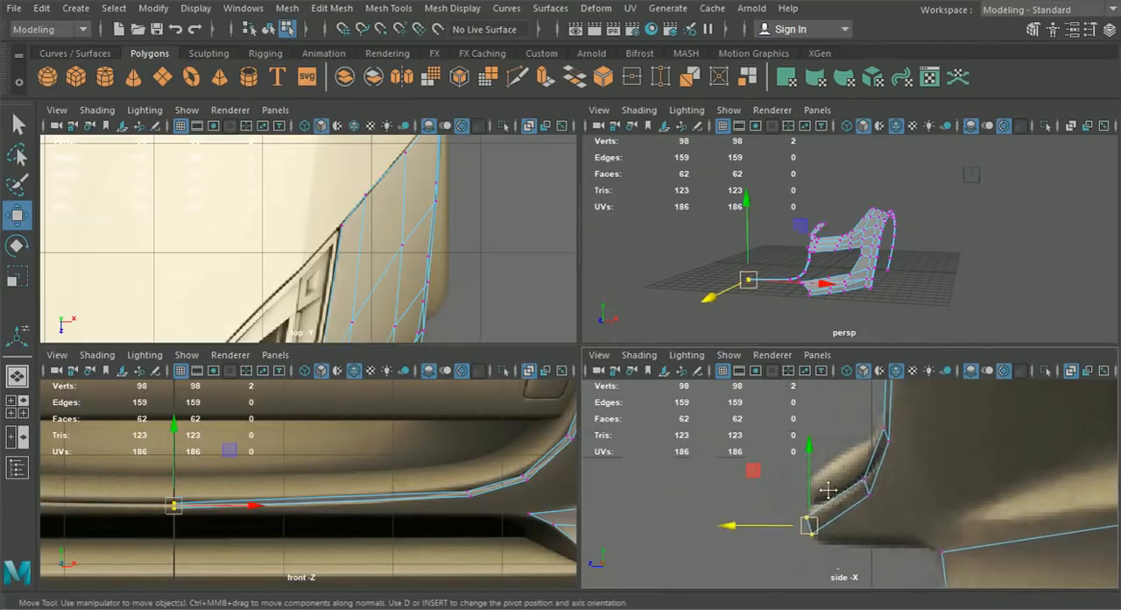
scroll(826, 491, up, 2)
drag(787, 511, 788, 508)
alt+middle_drag(894, 501, 863, 538)
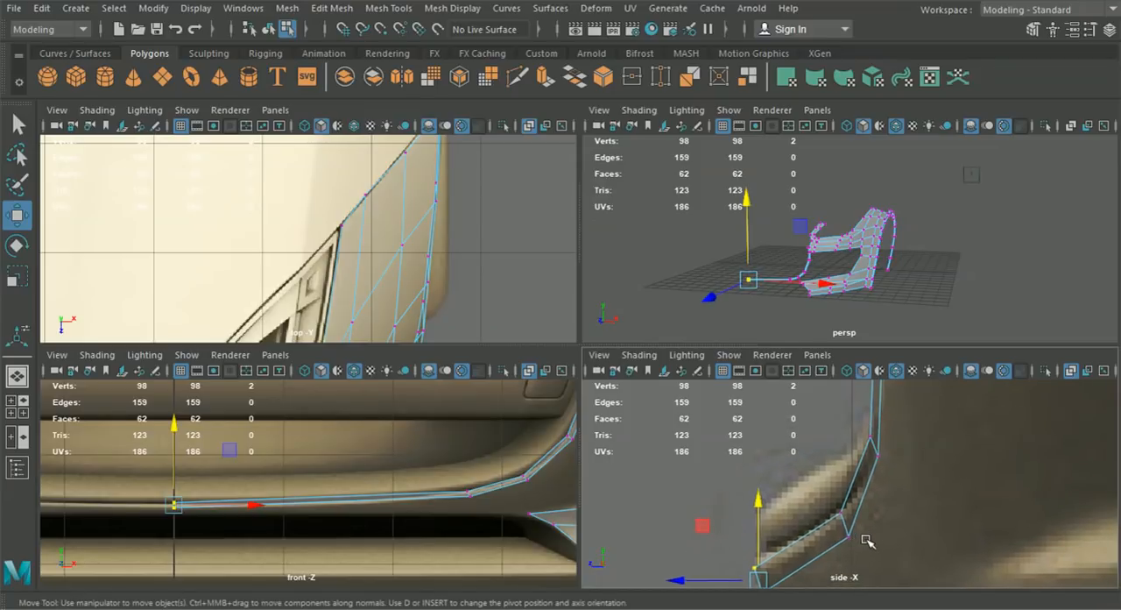
drag(847, 527, 844, 526)
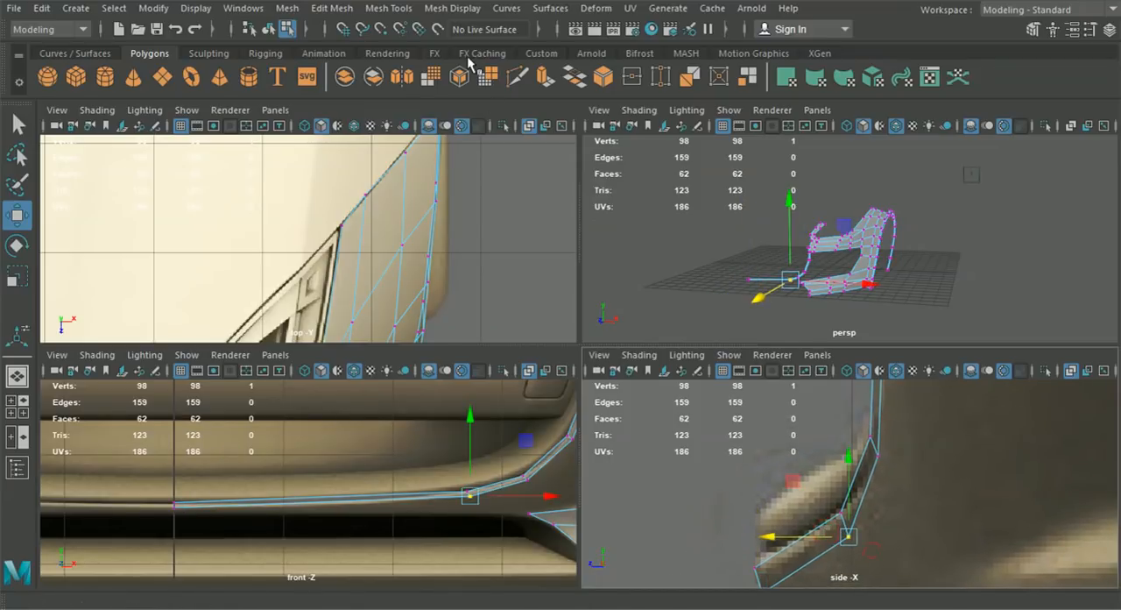
- Insert an edge loop across the lower strip near the bend and move it down and forward to round the profile
click(396, 10)
click(434, 130)
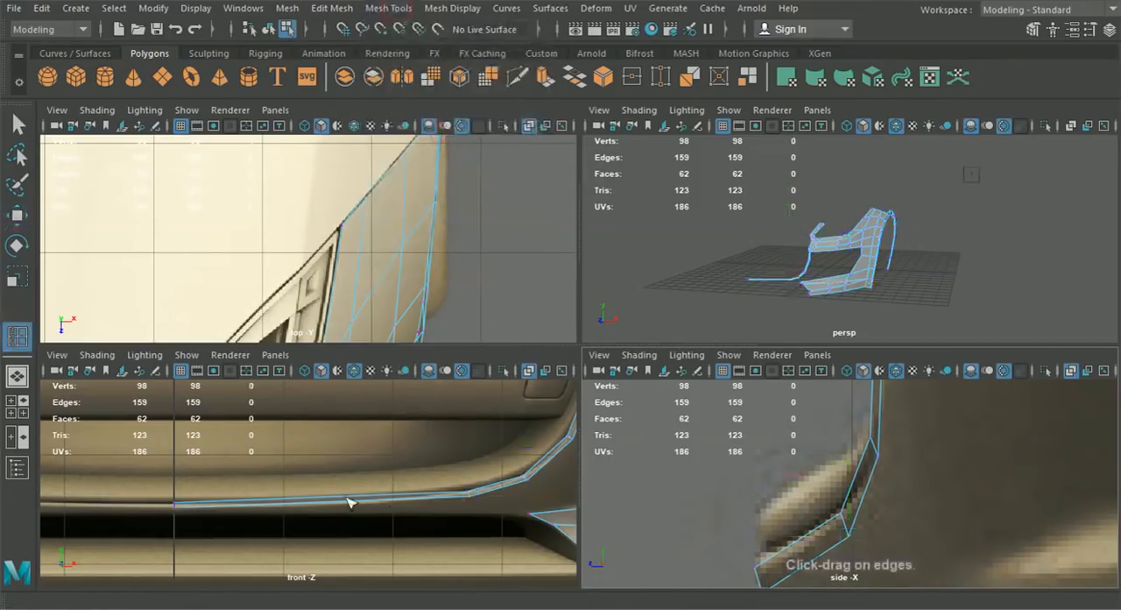
click(408, 501)
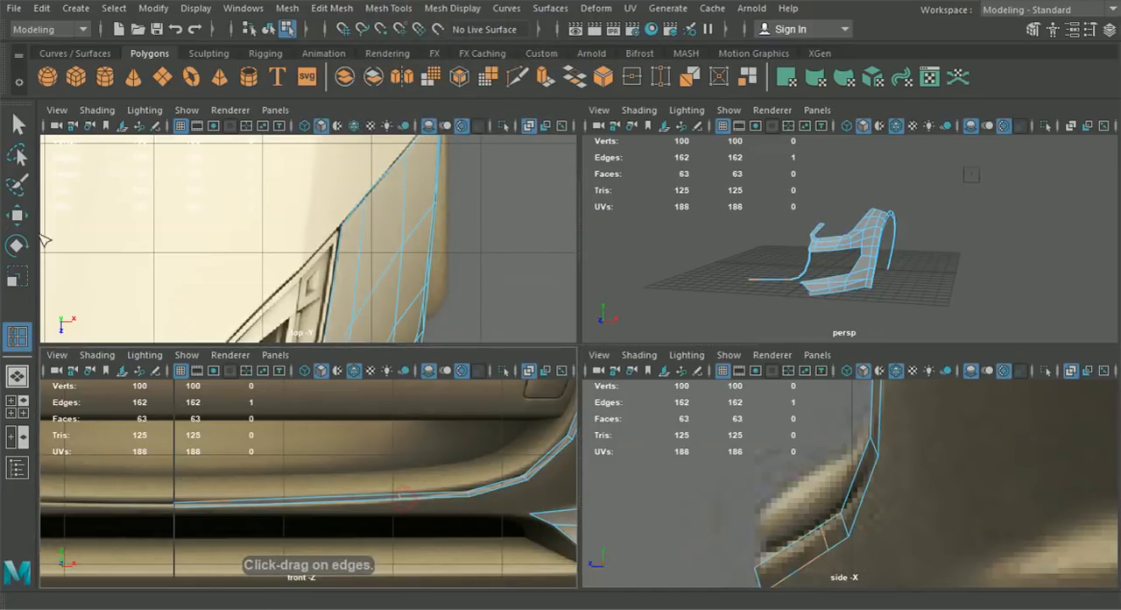
click(17, 215)
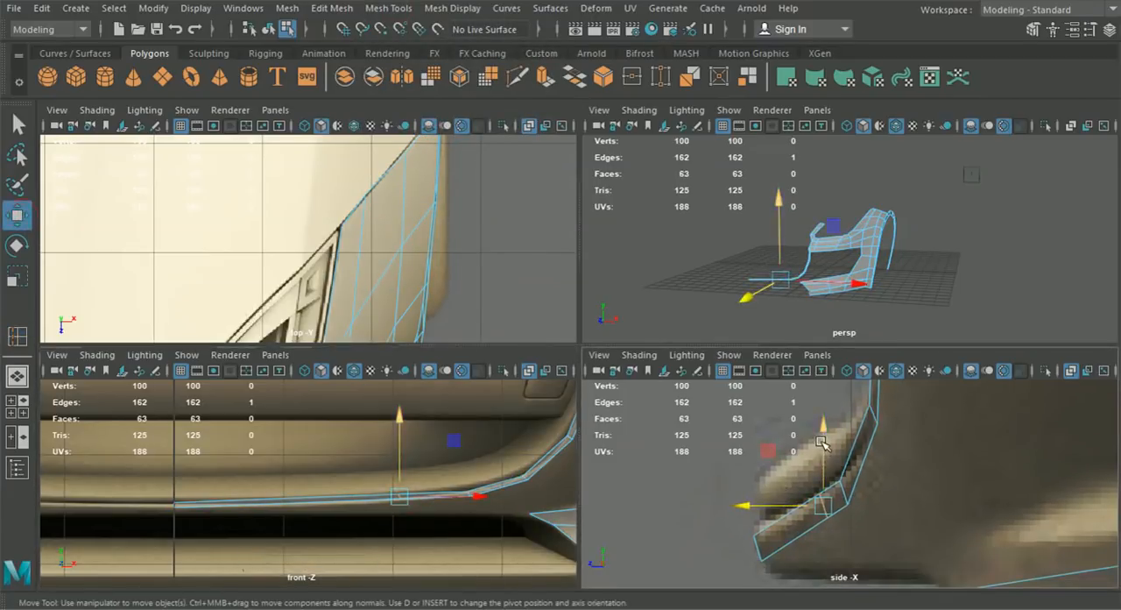
scroll(434, 466, up, 2)
drag(448, 433, 450, 435)
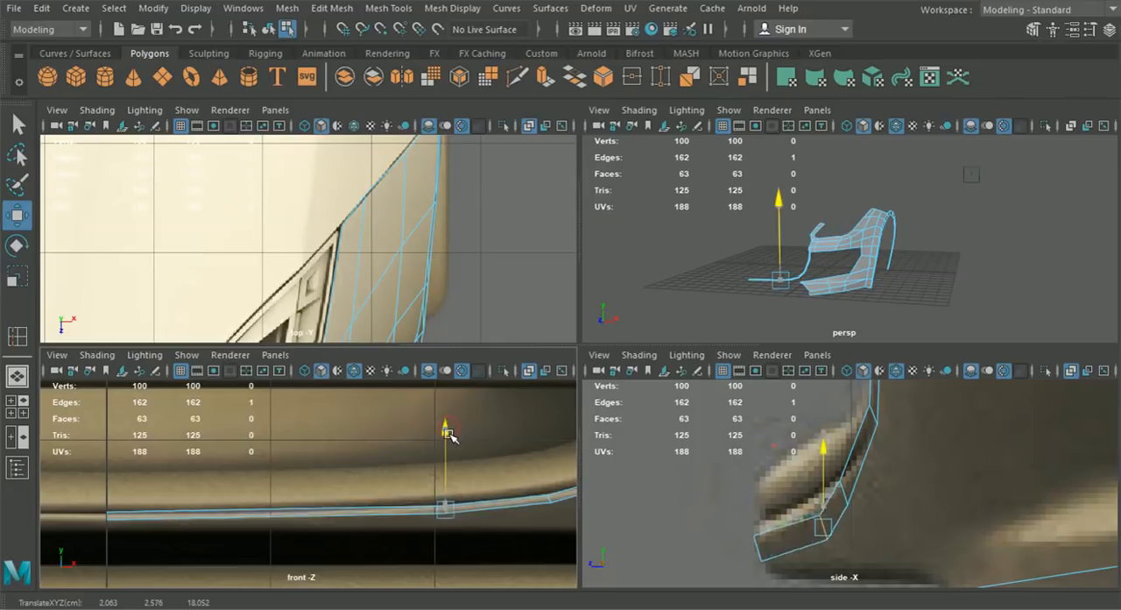
drag(746, 529, 729, 532)
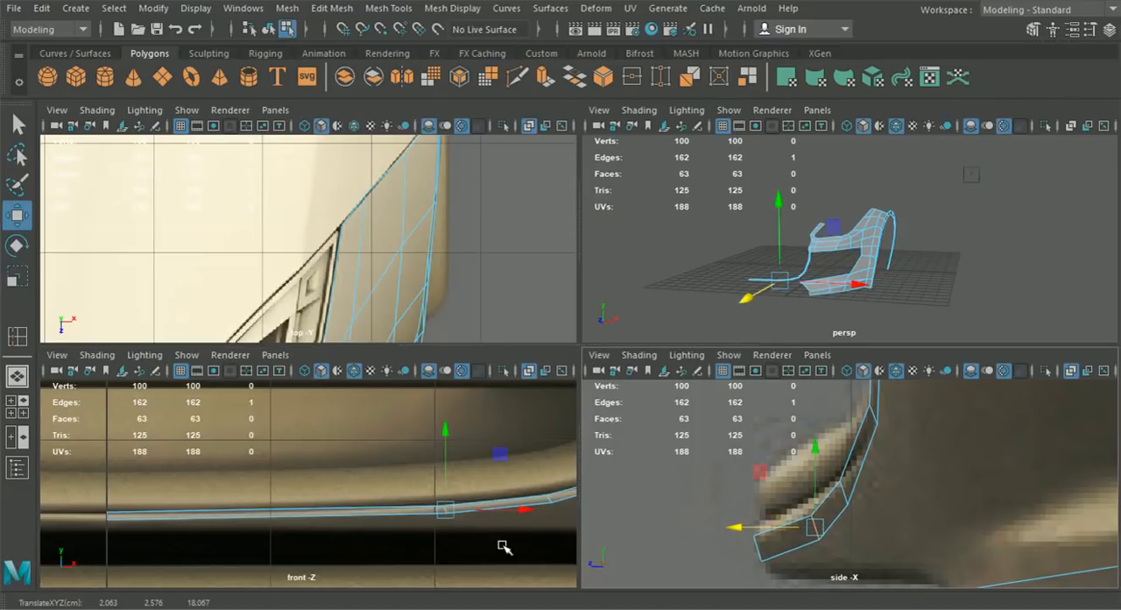
- Insert another edge loop nearer the centre line and move it down and forward along the side profile
key(y)
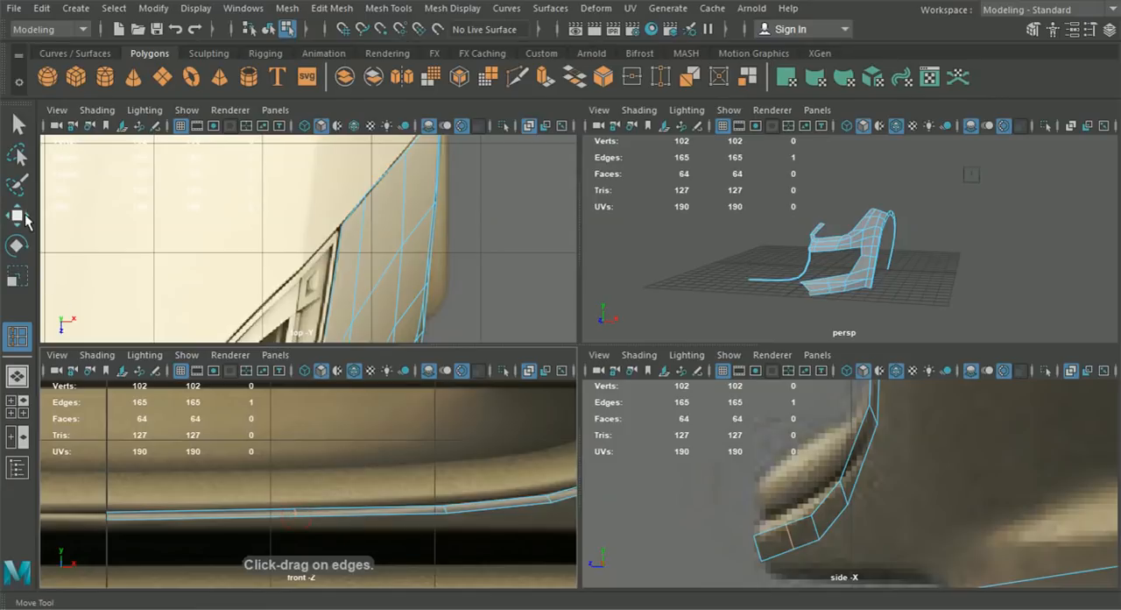
click(26, 221)
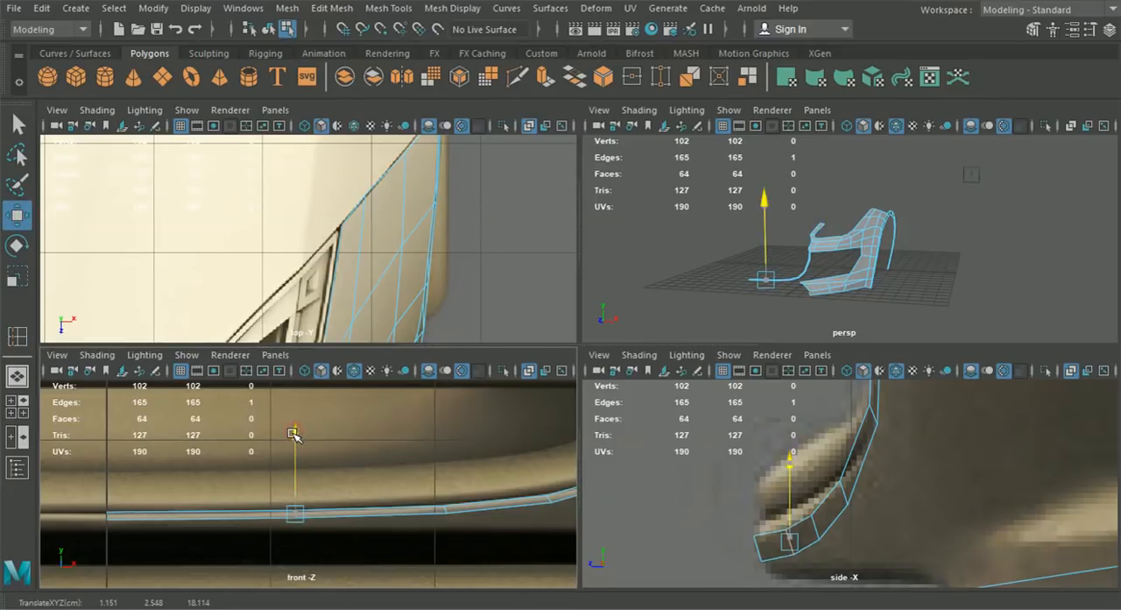
drag(741, 543, 704, 543)
scroll(742, 265, up, 5)
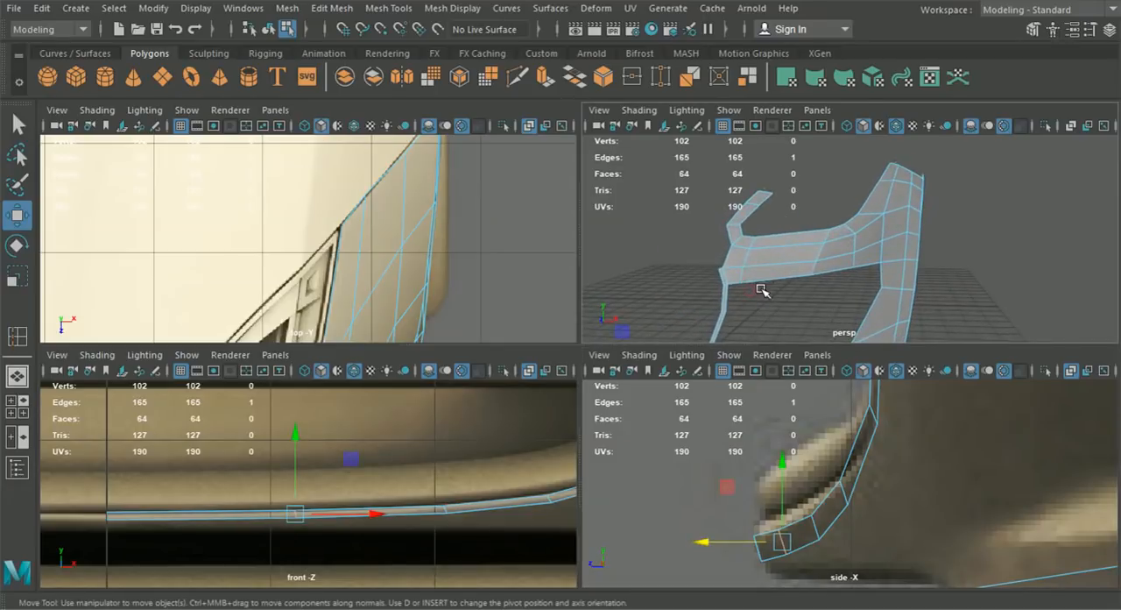
- Extrude the upper end edge of the grille rim strip around the opening's upper corner in the front view
key(space)
scroll(576, 325, up, 5)
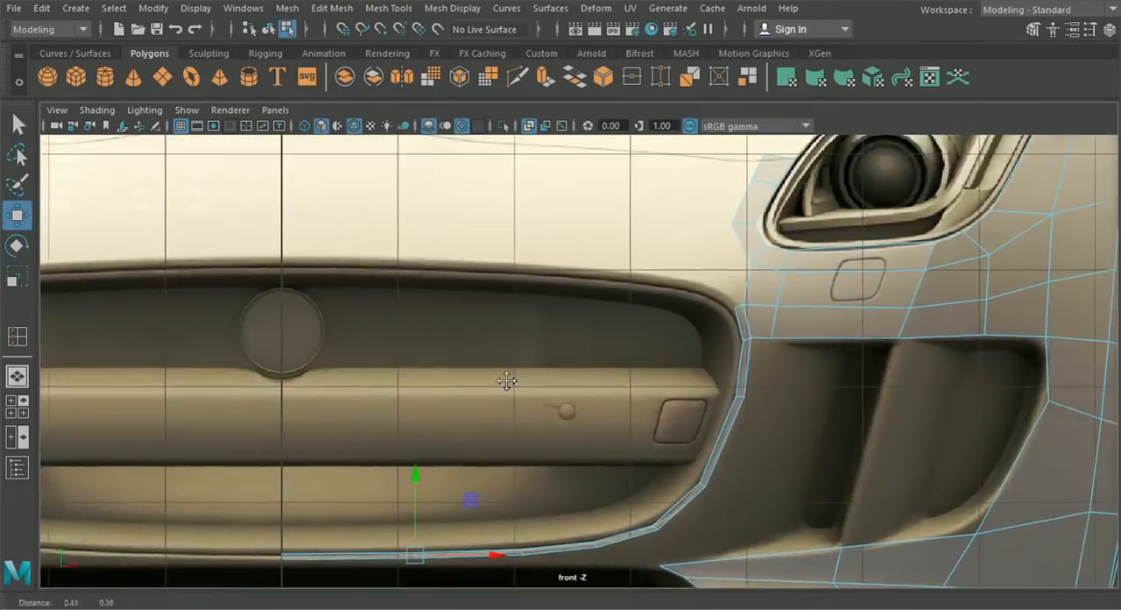
right_click(796, 297)
alt+middle_drag(788, 264, 692, 283)
scroll(692, 283, up, 2)
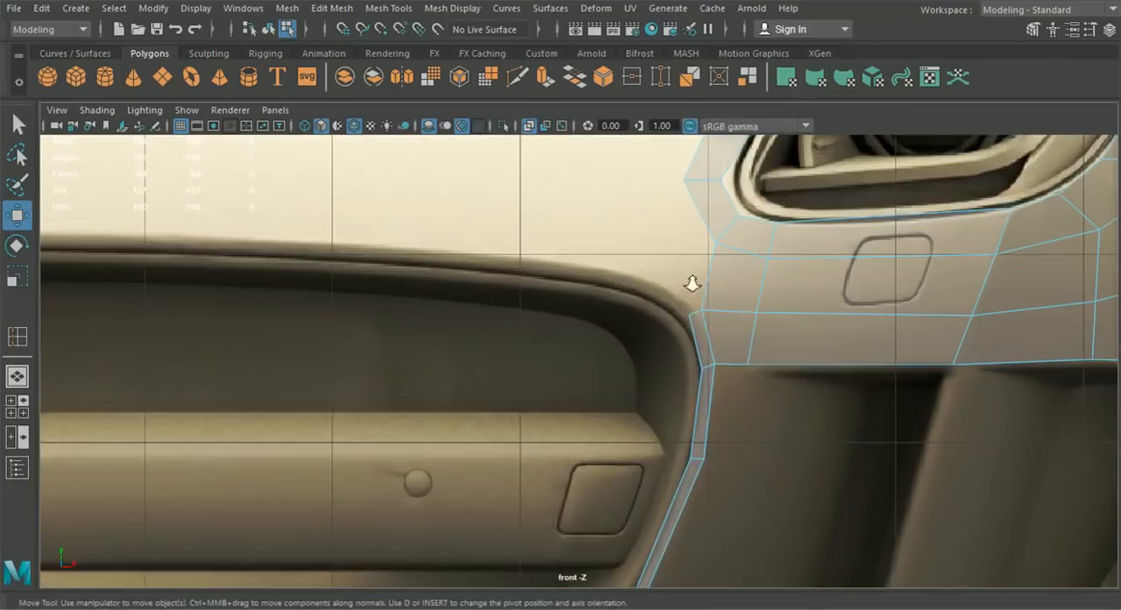
drag(692, 311, 702, 308)
click(732, 315)
key(ctrl+e)
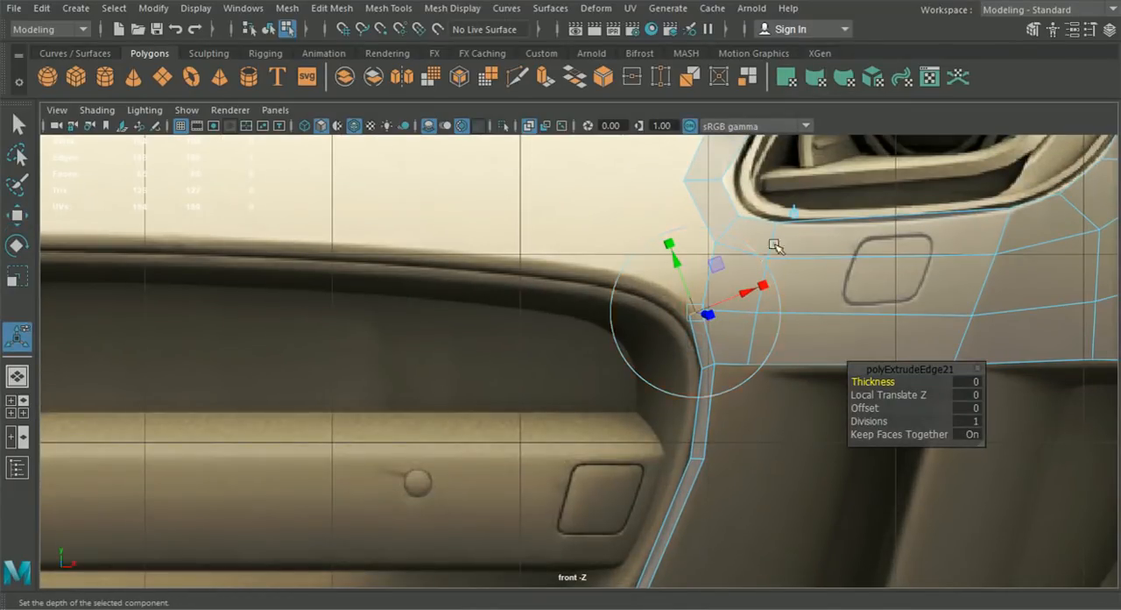
drag(703, 310, 642, 280)
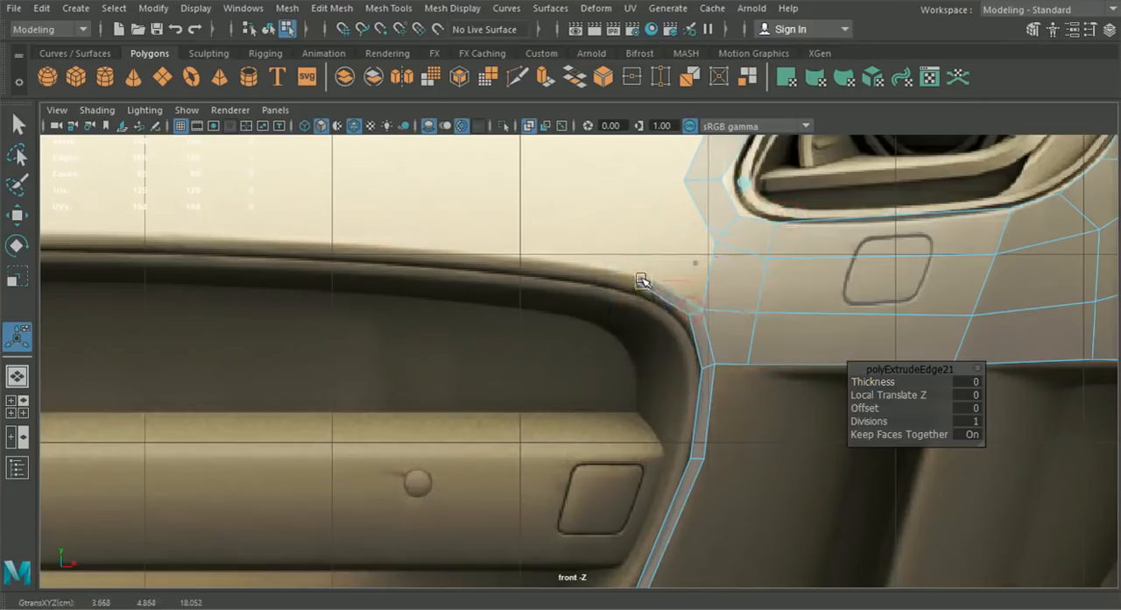
- Extrude the strip's end edge two more segments along the grille's upper rim as far as the centre line
key(ctrl+e)
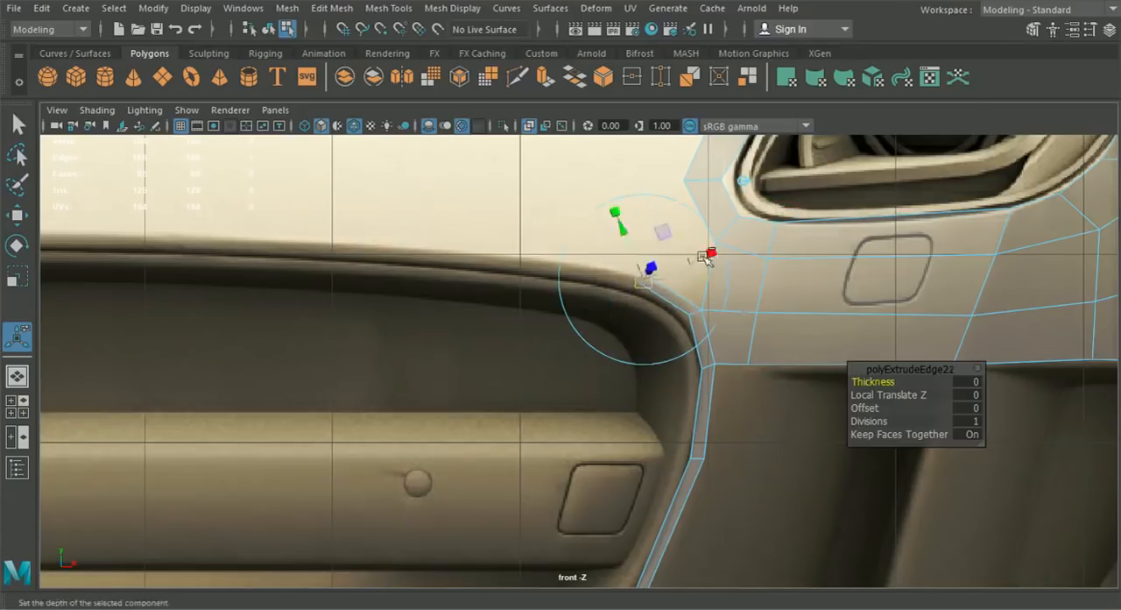
drag(505, 252, 498, 256)
alt+middle_drag(501, 259, 601, 310)
key(ctrl+e)
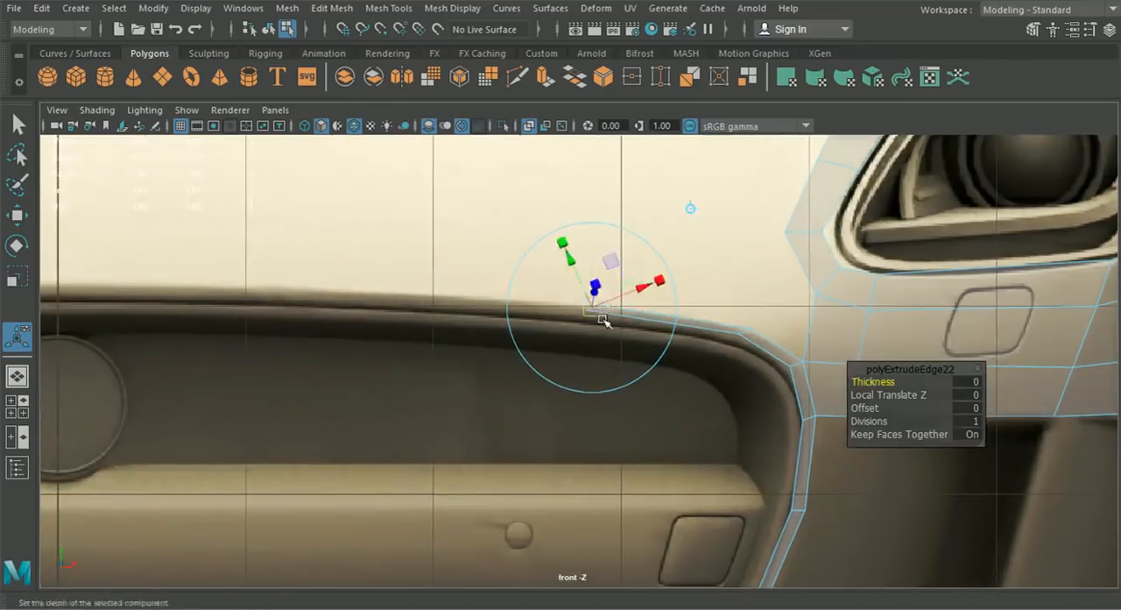
scroll(606, 313, down, 3)
drag(599, 338, 350, 328)
scroll(629, 362, up, 2)
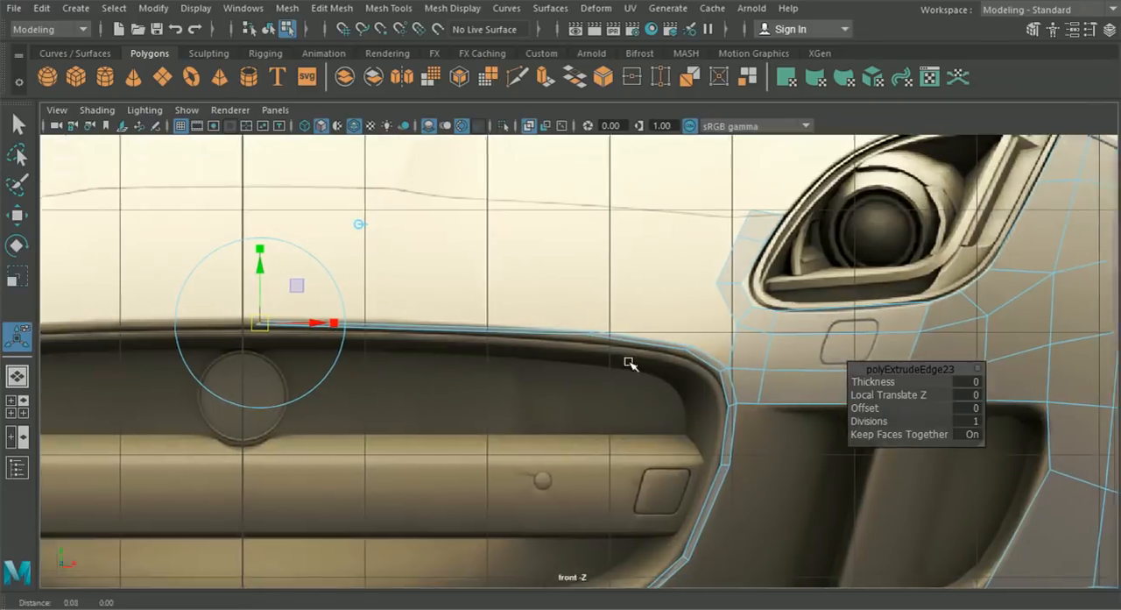
- Move the vertices around the grille's upper corner in front view so the strip follows the curved rim
alt+middle_drag(630, 361, 567, 353)
right_drag(669, 366, 575, 130)
click(13, 215)
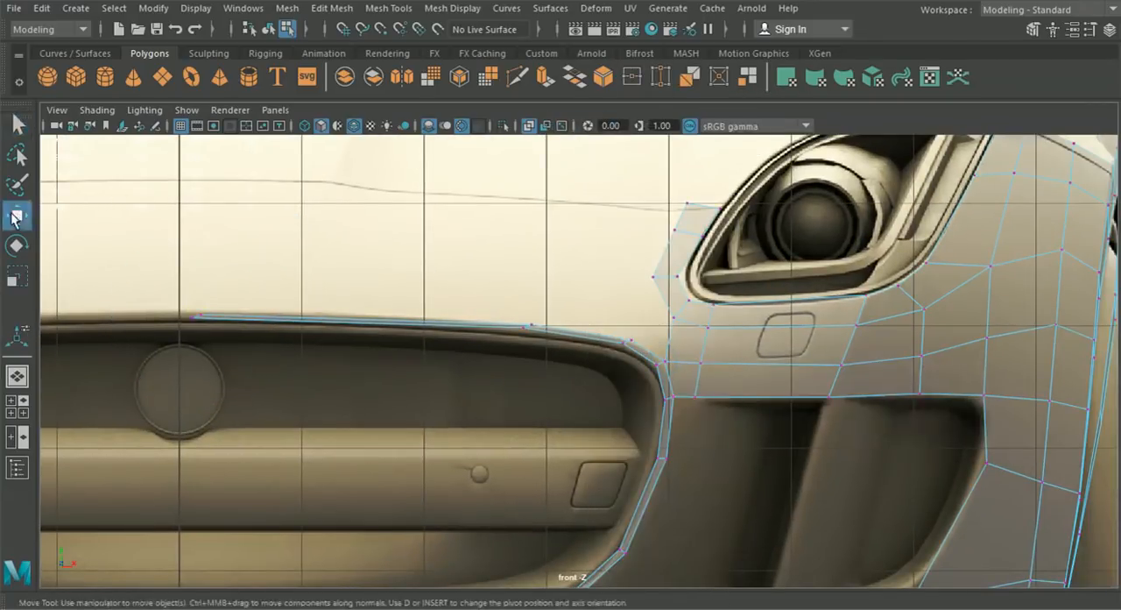
scroll(703, 342, up, 5)
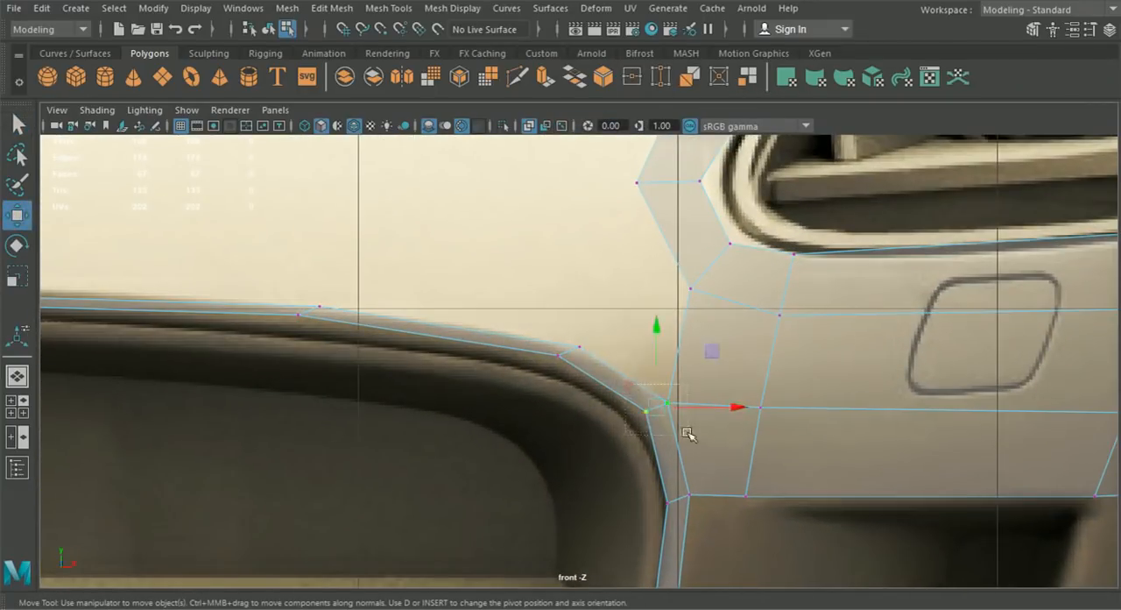
drag(716, 411, 705, 408)
click(561, 355)
drag(557, 355, 545, 368)
drag(562, 326, 603, 369)
drag(585, 348, 573, 346)
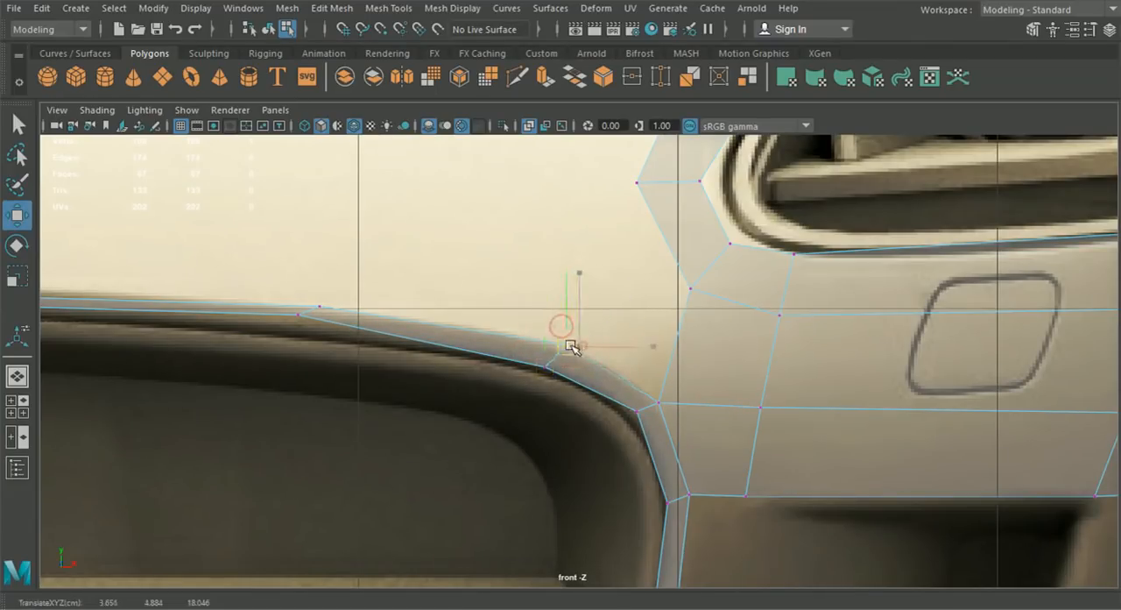
drag(558, 344, 558, 345)
alt+middle_drag(597, 354, 688, 388)
scroll(640, 397, down, 8)
alt+click(566, 393)
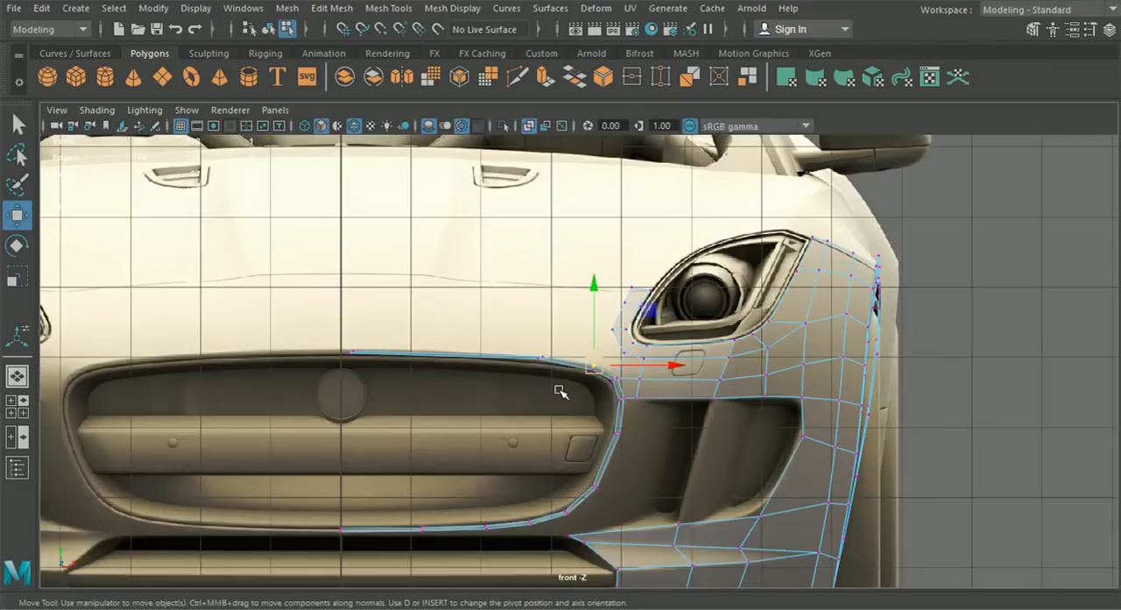
- Reposition the vertices at the upper strip's middle joint to match the rim line in the front view
scroll(565, 394, up, 5)
drag(451, 329, 459, 354)
scroll(505, 369, up, 3)
drag(466, 359, 480, 371)
scroll(480, 371, down, 5)
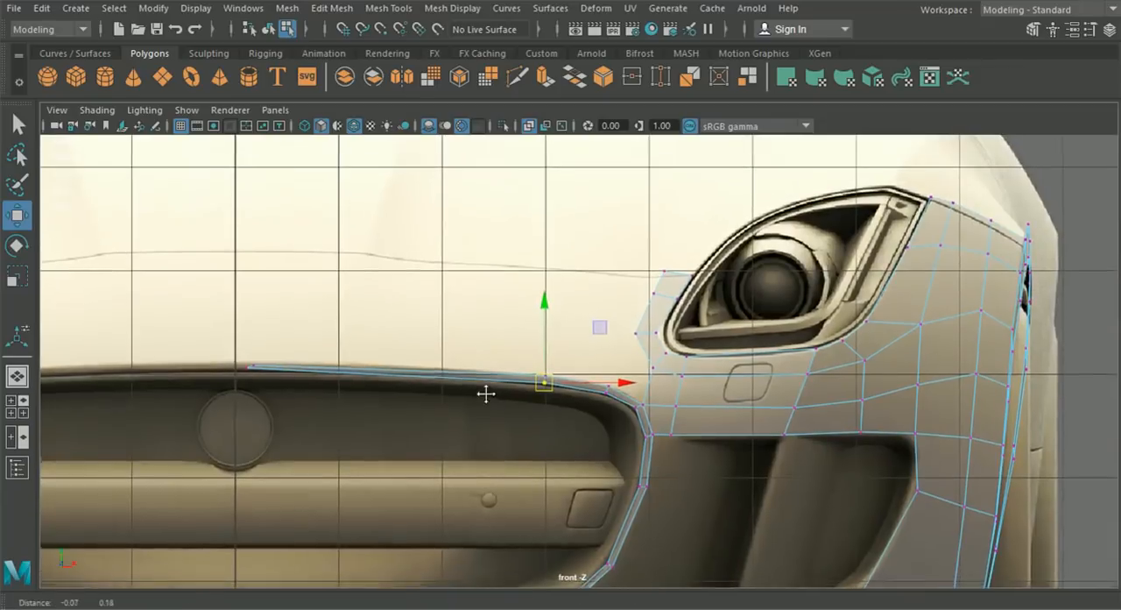
alt+middle_drag(531, 347, 522, 420)
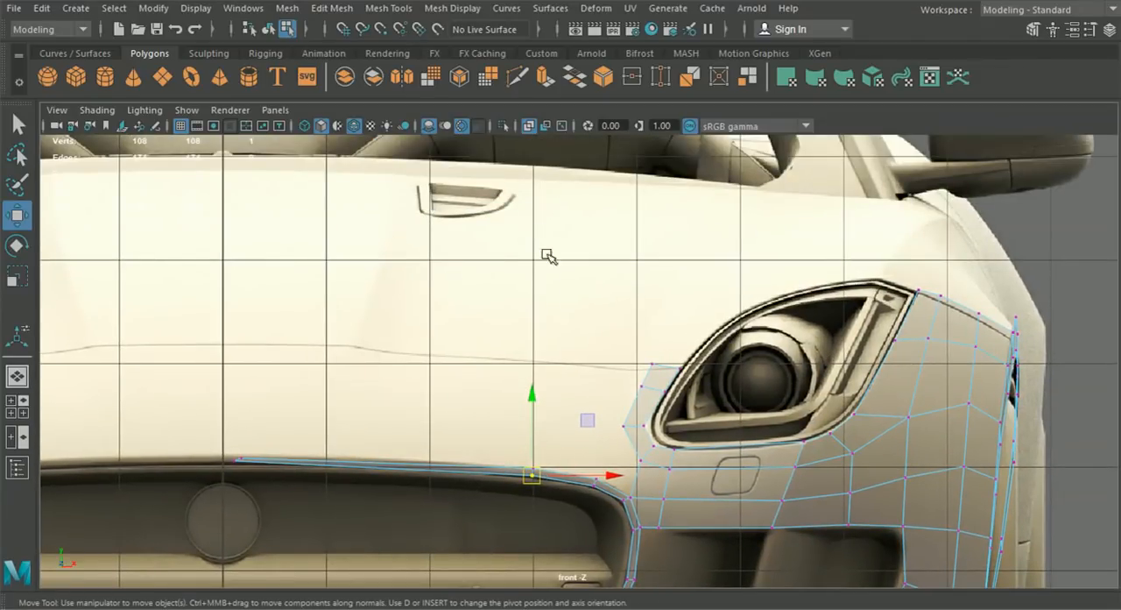
scroll(543, 467, up, 3)
drag(516, 428, 524, 428)
scroll(494, 353, down, 5)
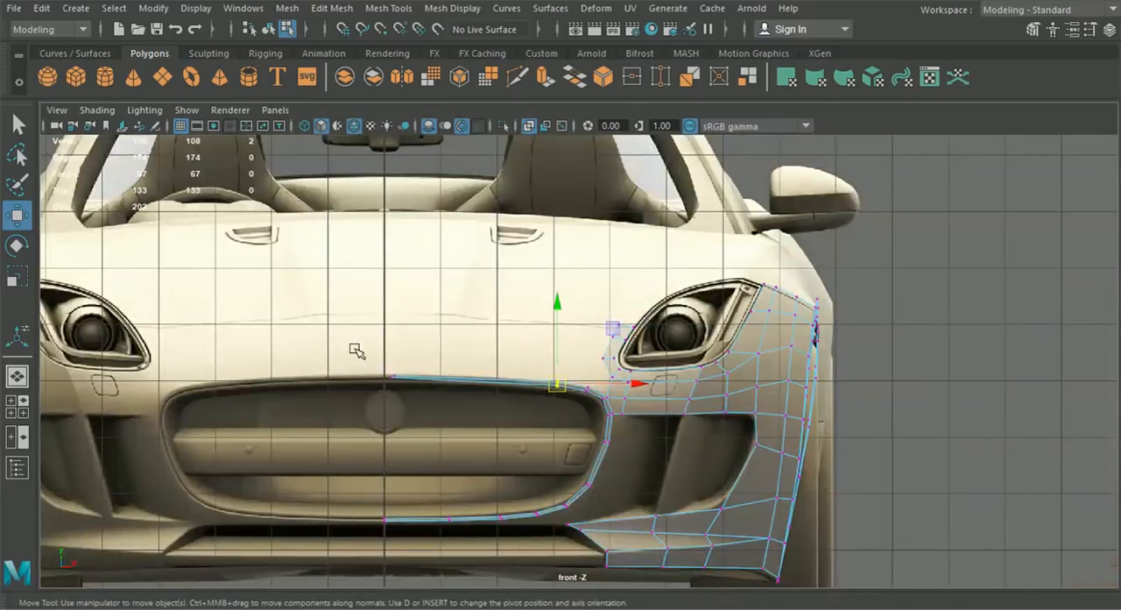
- Move the vertex pair beside the grille's upper corner forward along Z to match the side reference
click(17, 408)
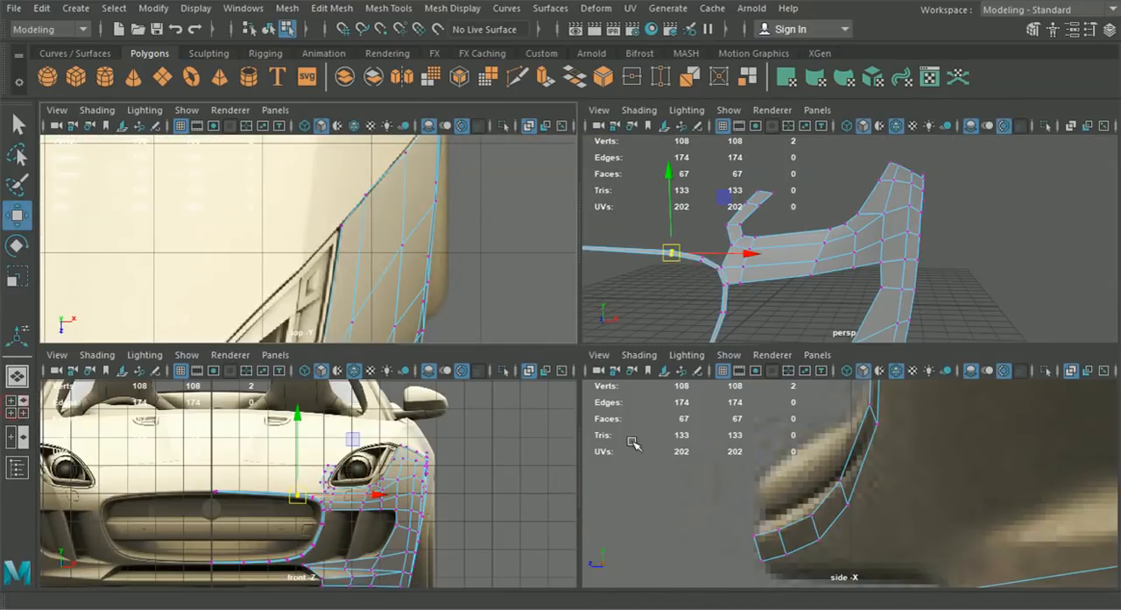
scroll(666, 473, down, 5)
scroll(777, 473, up, 10)
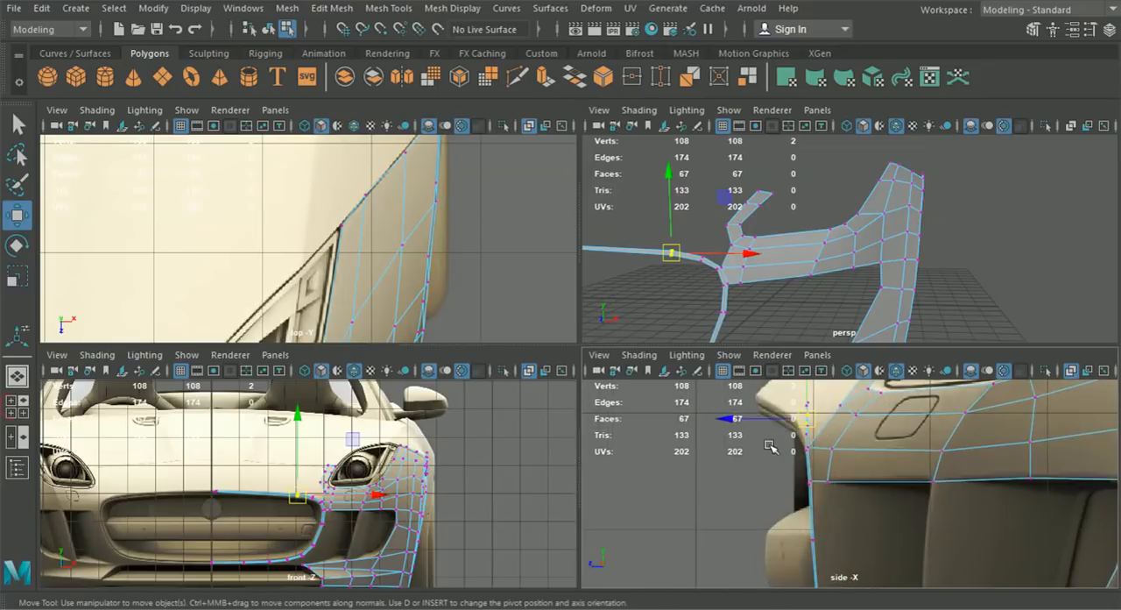
scroll(387, 512, up, 5)
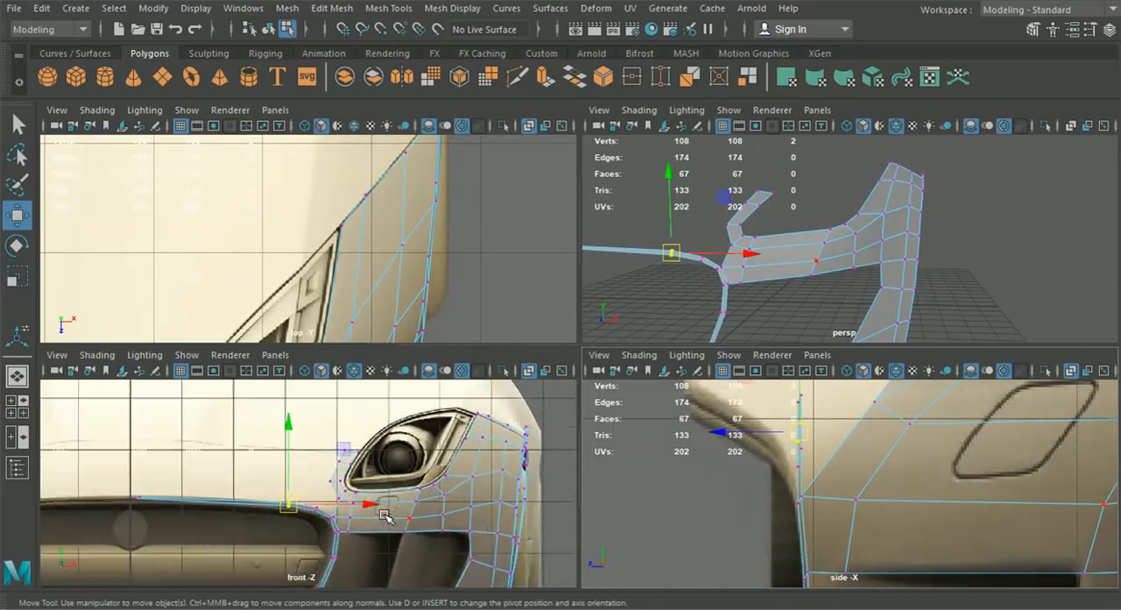
drag(312, 533, 331, 509)
scroll(741, 484, up, 3)
drag(699, 443, 676, 441)
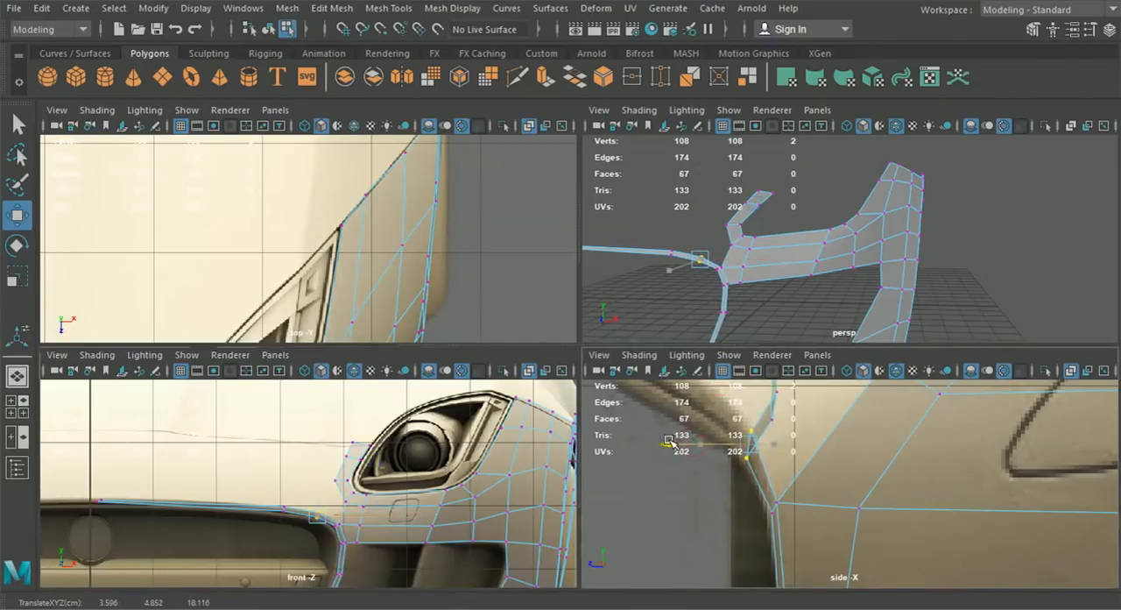
- Move the upper strip's middle joint vertices and centre-line end vertices forward along Z to the side-view rim profile
drag(251, 491, 307, 537)
alt+middle_drag(736, 434, 761, 505)
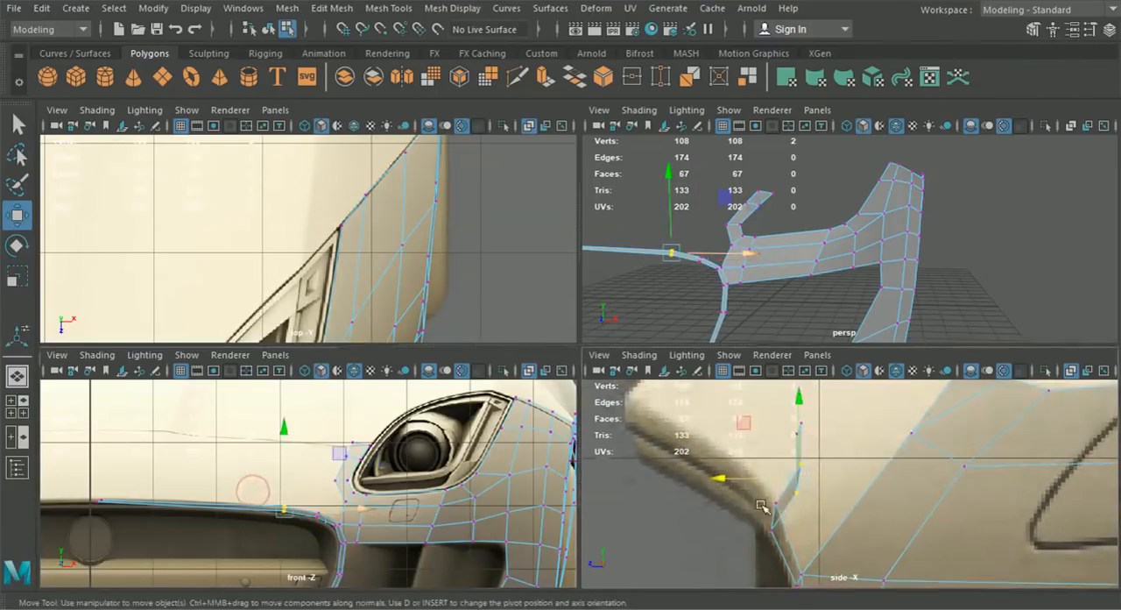
drag(718, 479, 661, 474)
alt+middle_drag(231, 457, 262, 468)
drag(121, 493, 157, 529)
drag(703, 436, 543, 427)
- Align both end vertices of the upper strip to the centre line and adjust their heights to the rim
scroll(365, 500, up, 5)
alt+middle_drag(251, 529, 442, 484)
scroll(438, 485, up, 3)
drag(263, 500, 231, 457)
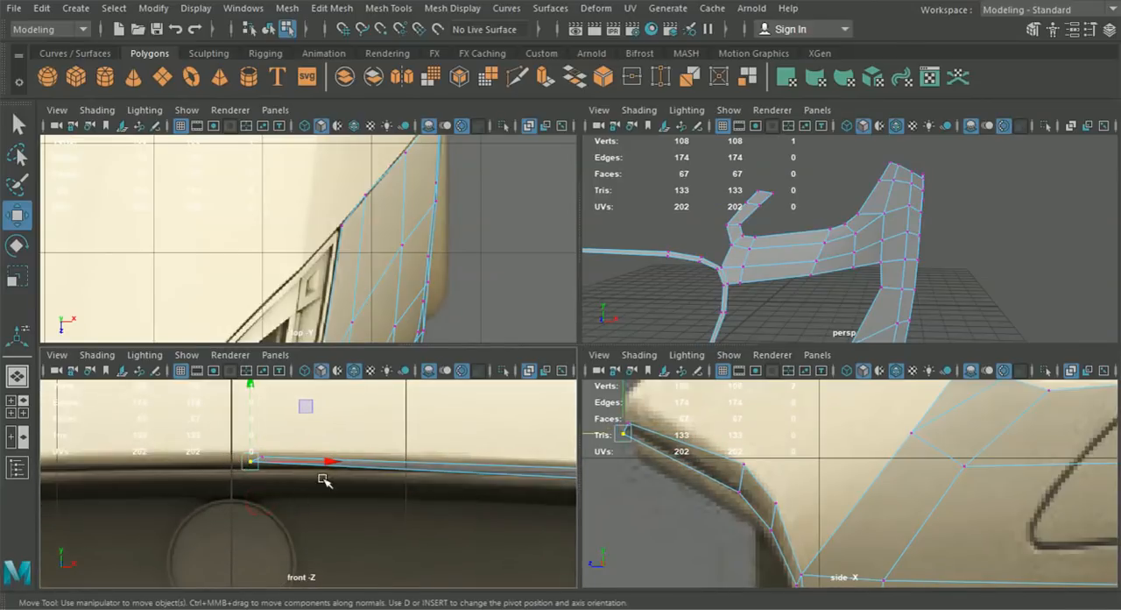
drag(337, 464, 263, 465)
drag(233, 421, 227, 423)
mouse_move(310, 458)
mouse_down()
mouse_move(260, 452)
mouse_move(310, 438)
mouse_up()
drag(251, 461, 249, 462)
drag(342, 458, 295, 458)
drag(233, 428, 234, 424)
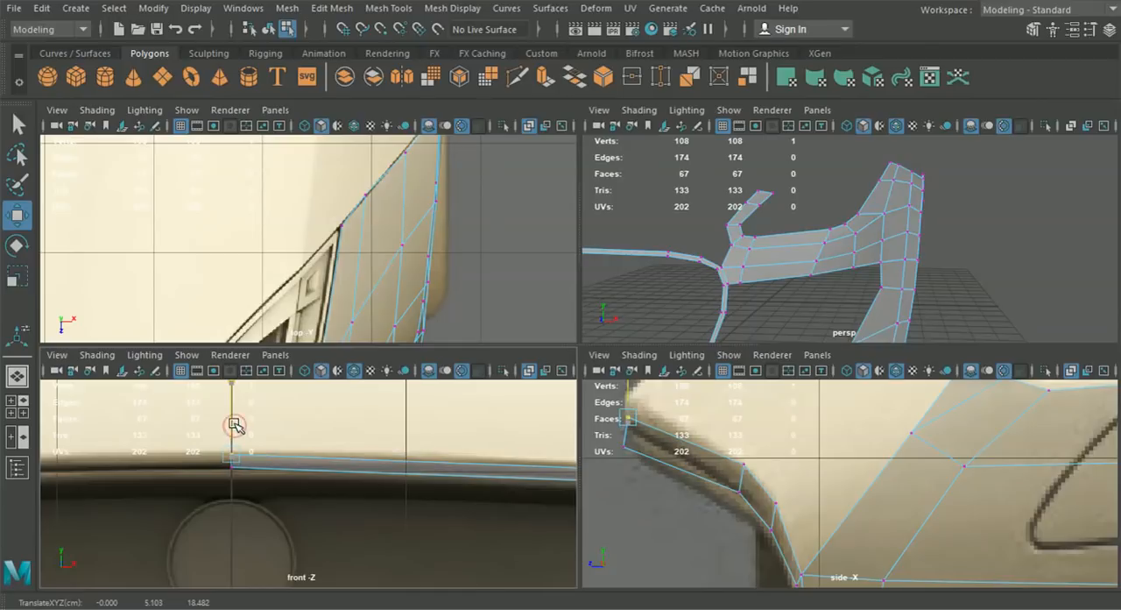
- Insert an edge loop across the upper rim strip near the centre line and raise it to follow the rim
scroll(418, 455, down, 5)
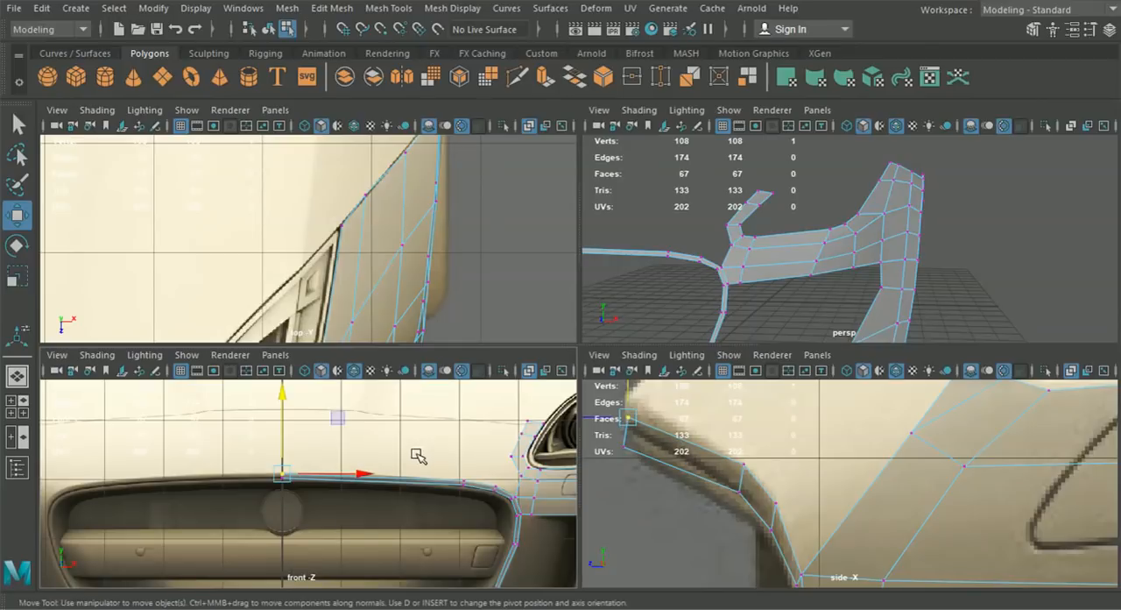
click(388, 8)
click(425, 132)
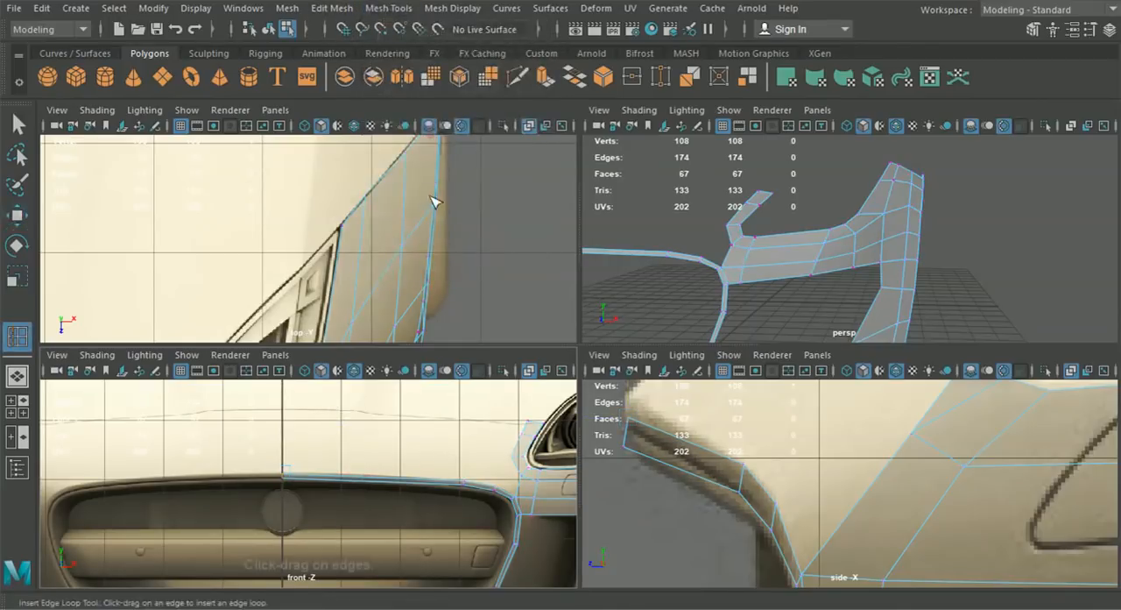
scroll(396, 423, up, 2)
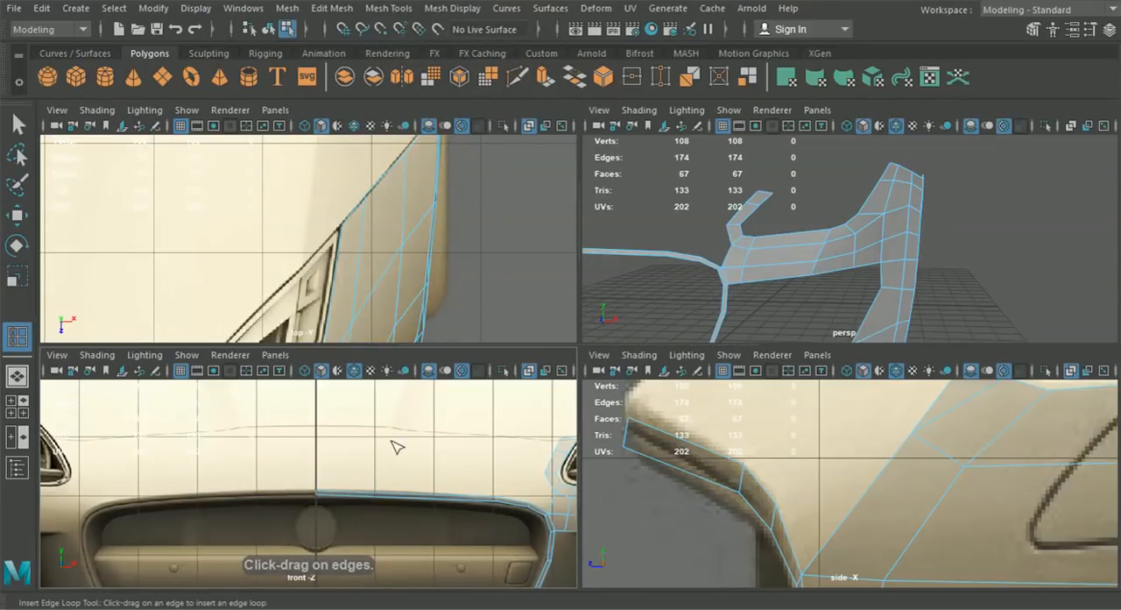
drag(383, 488, 379, 497)
click(28, 224)
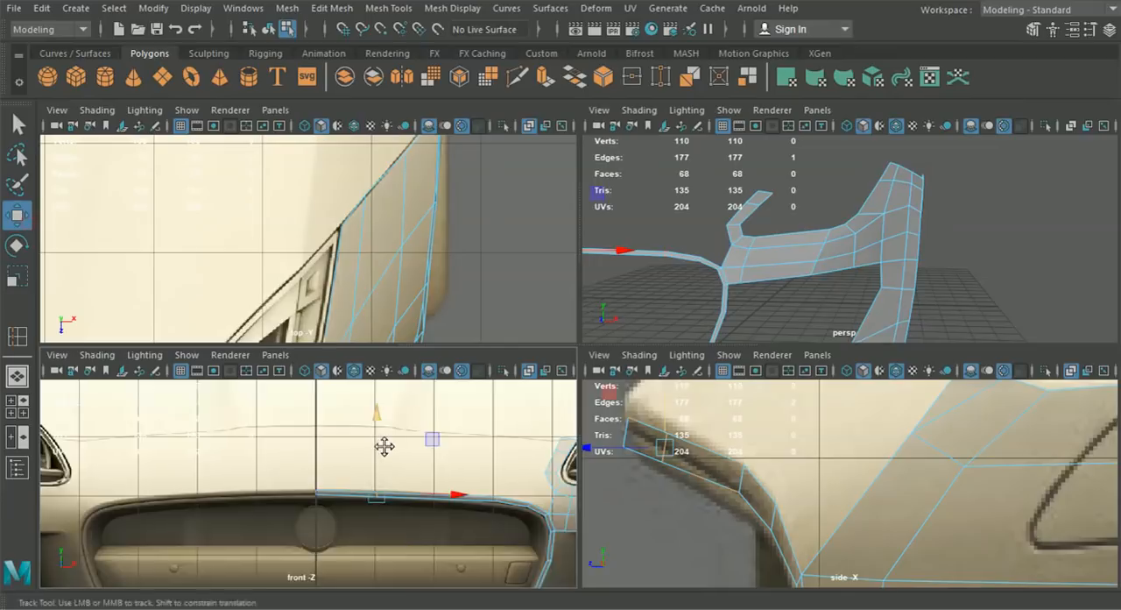
scroll(381, 442, up, 2)
drag(448, 454, 450, 451)
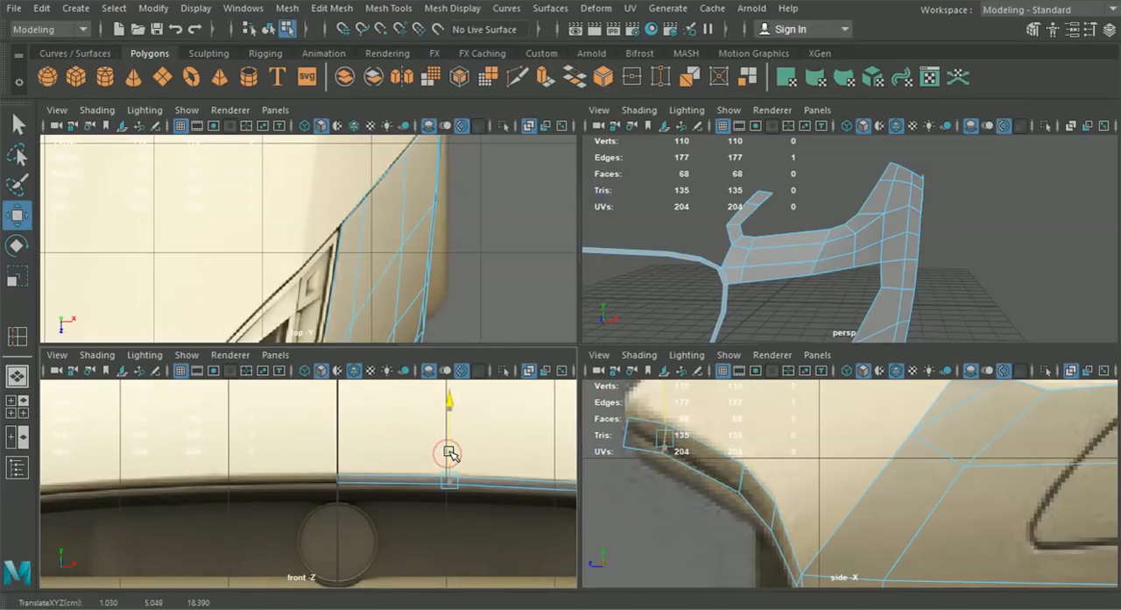
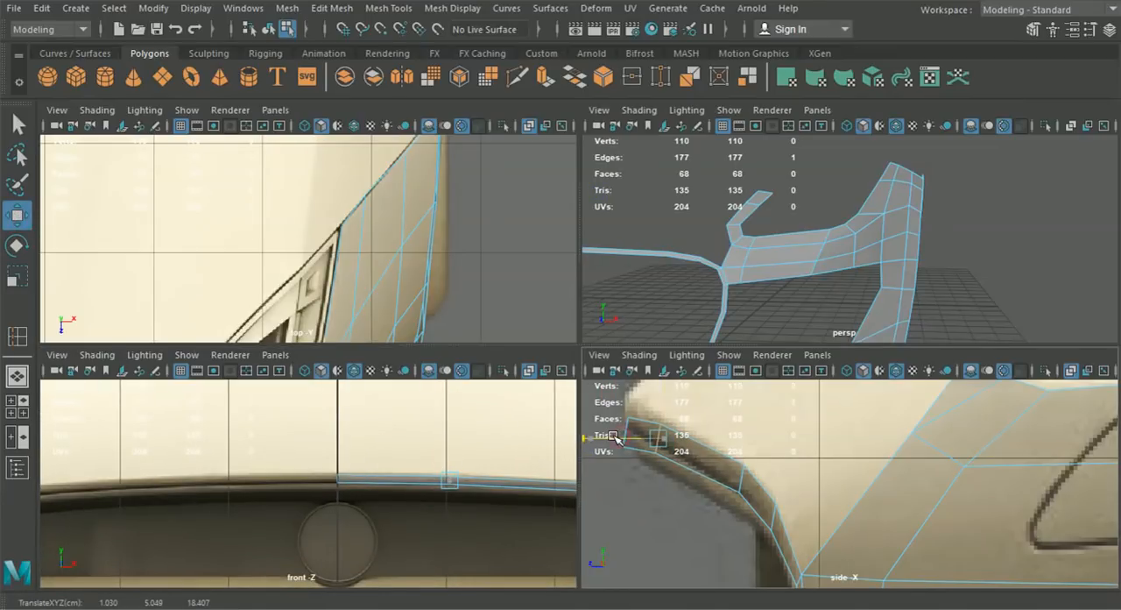
- Move the edge loop near the centre line forward along Z to match the bumper outline in the top reference
scroll(263, 263, down, 3)
alt+middle_drag(250, 305, 375, 246)
scroll(355, 278, up, 3)
alt+middle_drag(331, 310, 346, 258)
scroll(376, 279, up, 3)
drag(407, 326, 408, 330)
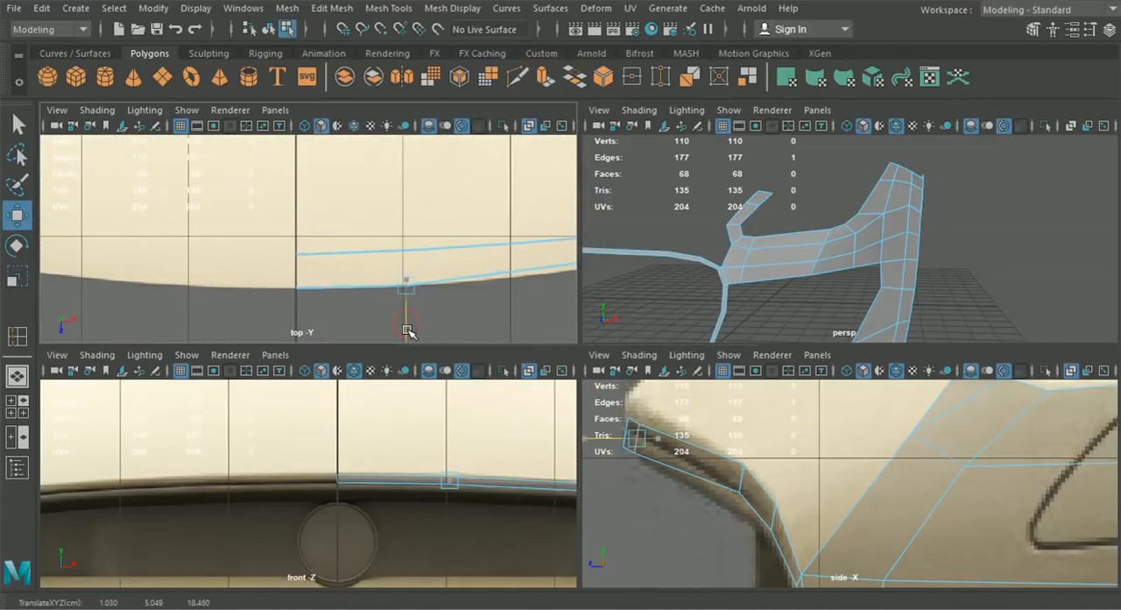
- Insert another edge loop across the upper grille rim strip, just outward of the loop near the centre line
alt+middle_drag(428, 324, 345, 290)
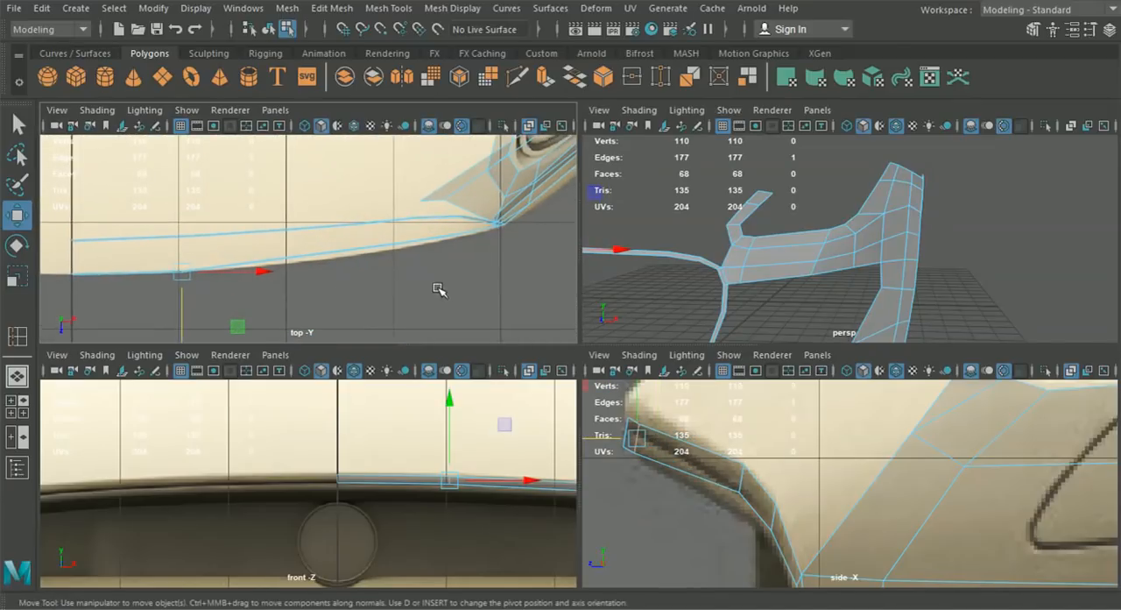
alt+middle_drag(438, 289, 476, 286)
scroll(463, 452, down, 8)
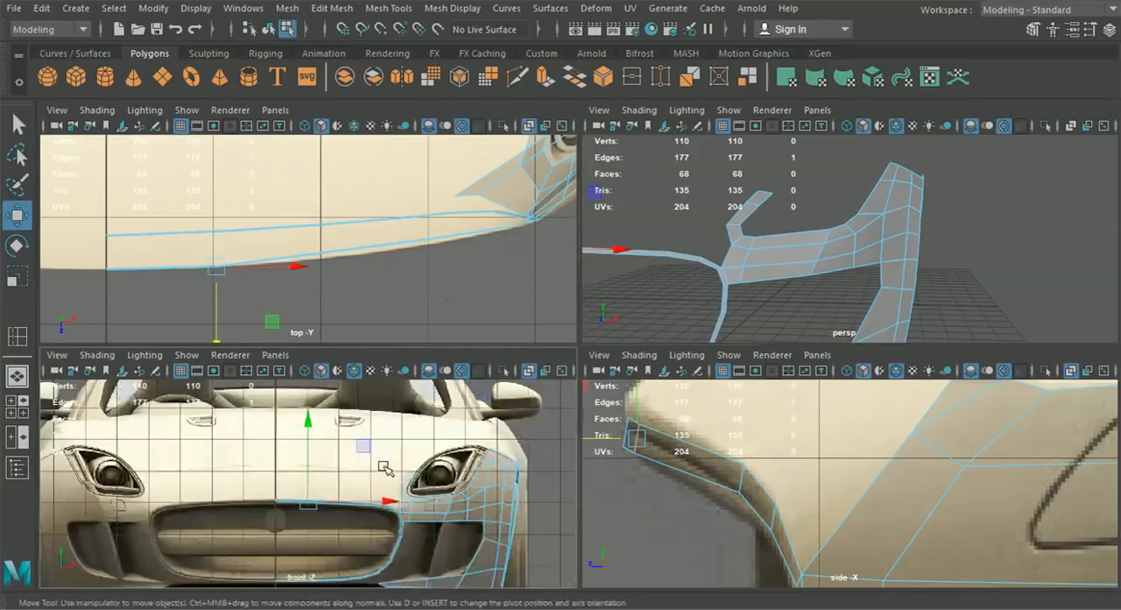
scroll(344, 478, up, 5)
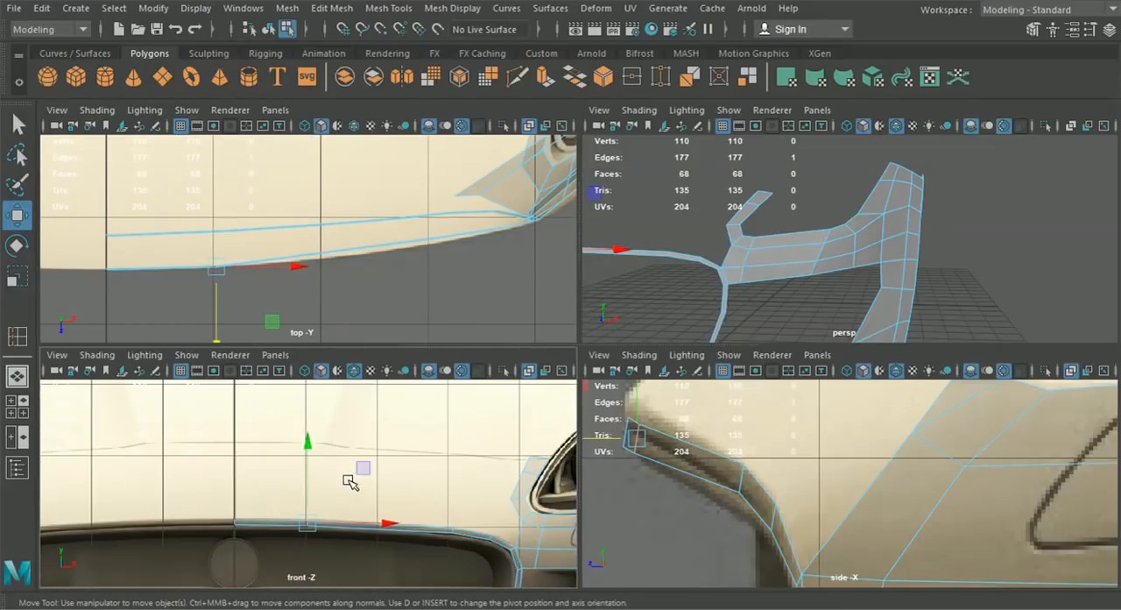
click(366, 9)
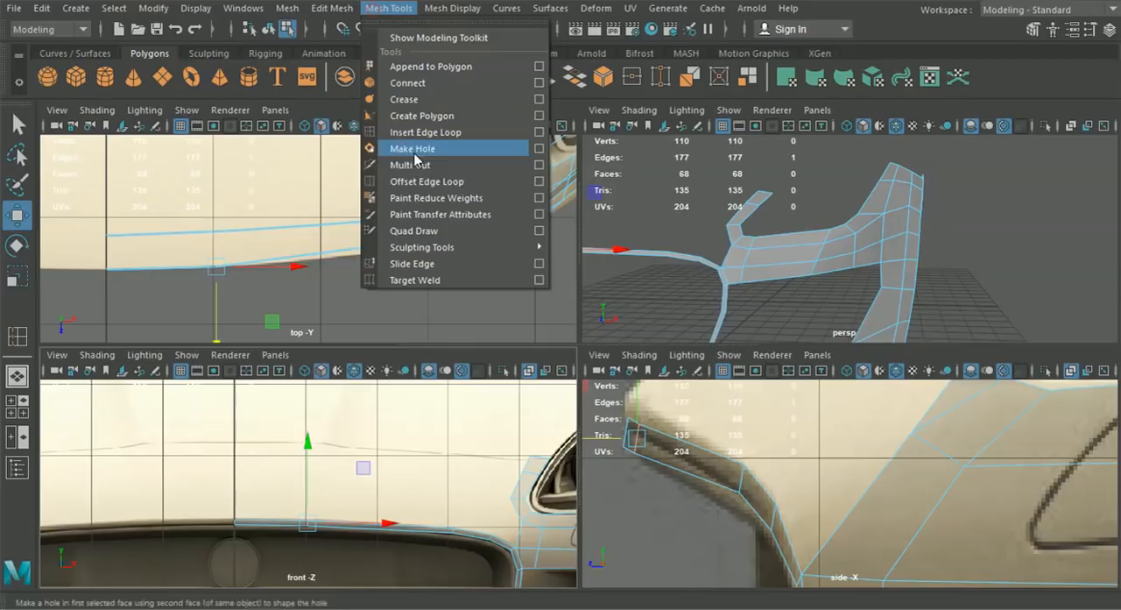
click(403, 130)
scroll(359, 528, up, 1)
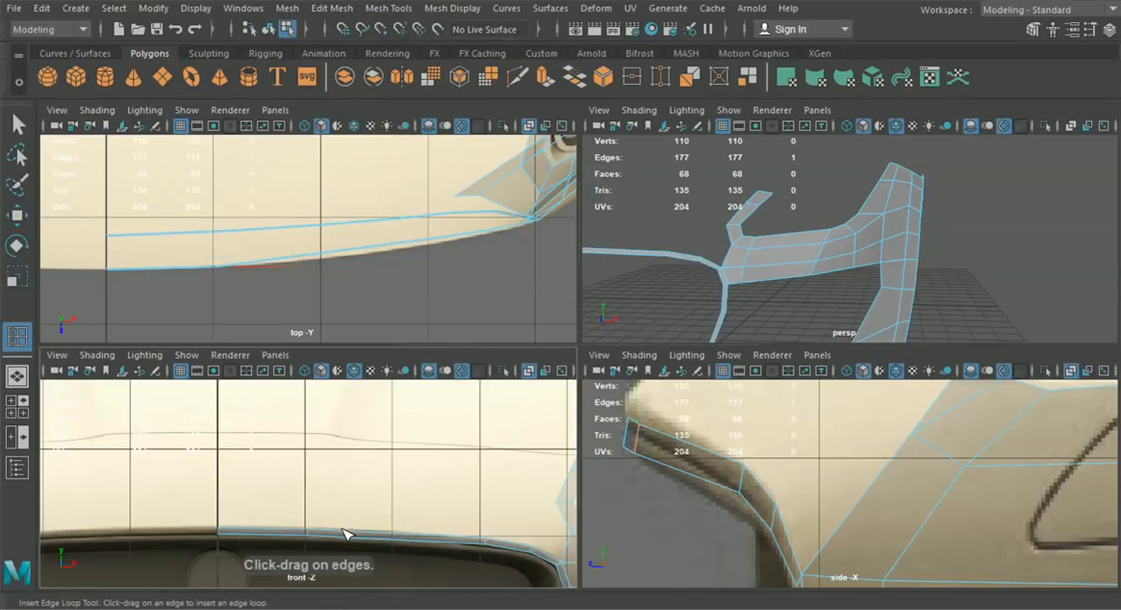
click(342, 534)
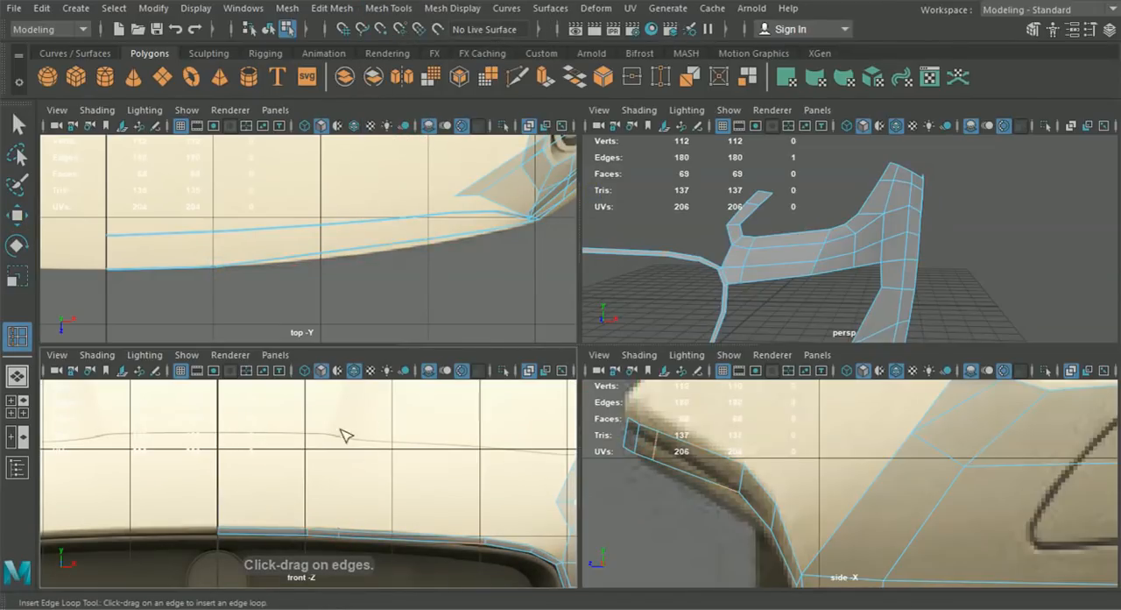
- Raise the newly inserted loop edge to the rim and move it forward along Z to the top-view outline
key(w)
scroll(428, 470, up, 2)
scroll(424, 443, up, 1)
drag(441, 446, 443, 442)
alt+middle_drag(273, 301, 350, 268)
scroll(360, 269, up, 3)
drag(360, 268, 360, 278)
- Insert an edge loop in the remaining long segment of the upper rim strip, farther from the centre line
scroll(441, 501, down, 5)
alt+middle_drag(441, 501, 372, 487)
scroll(377, 498, up, 3)
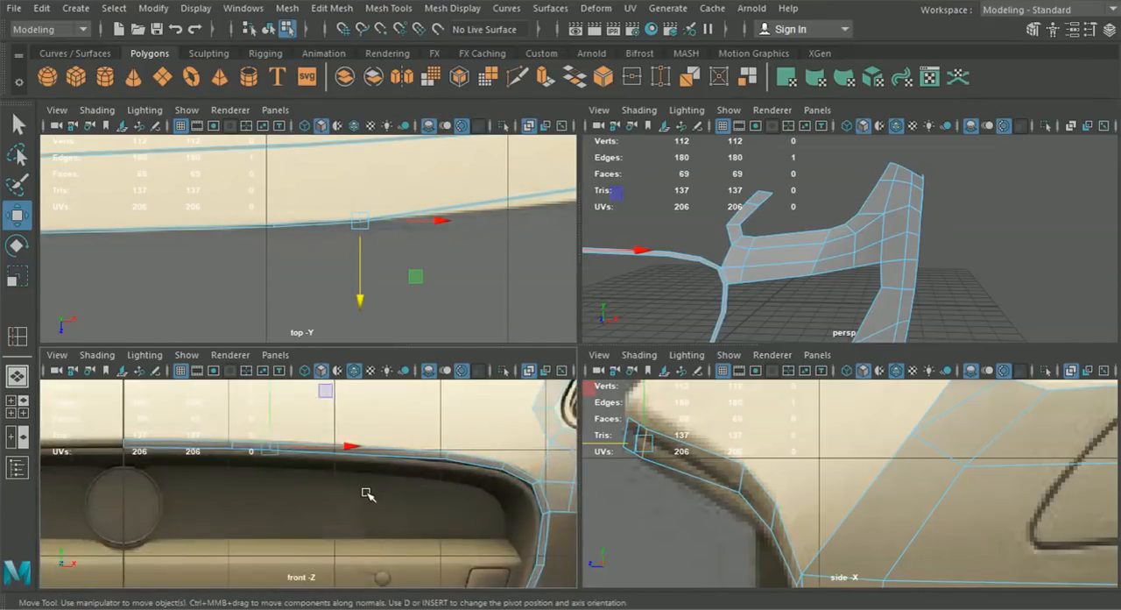
key(y)
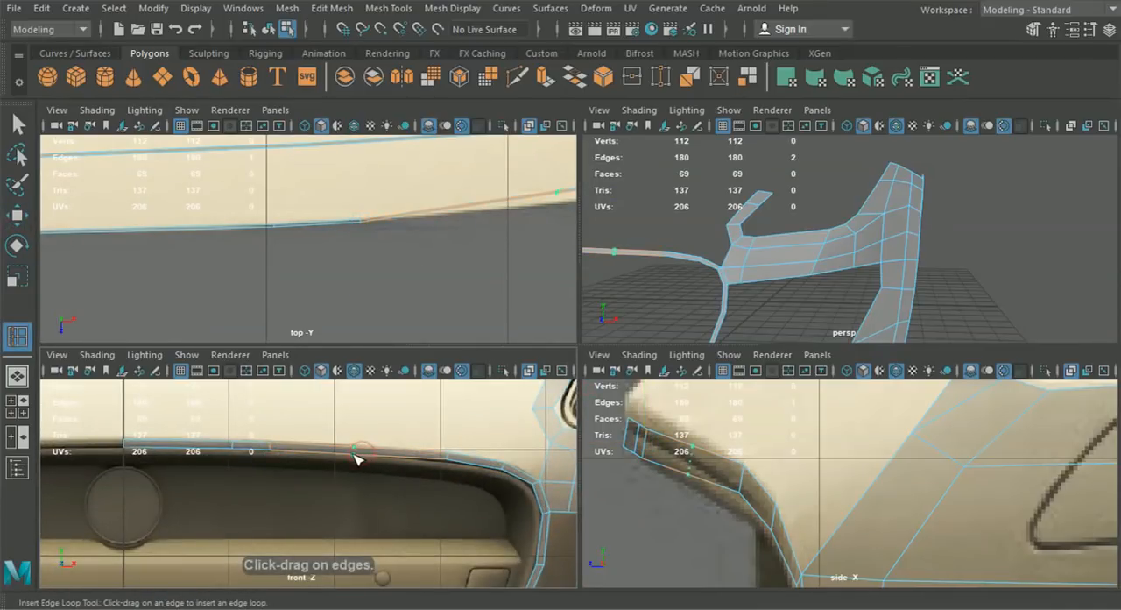
scroll(354, 458, down, 5)
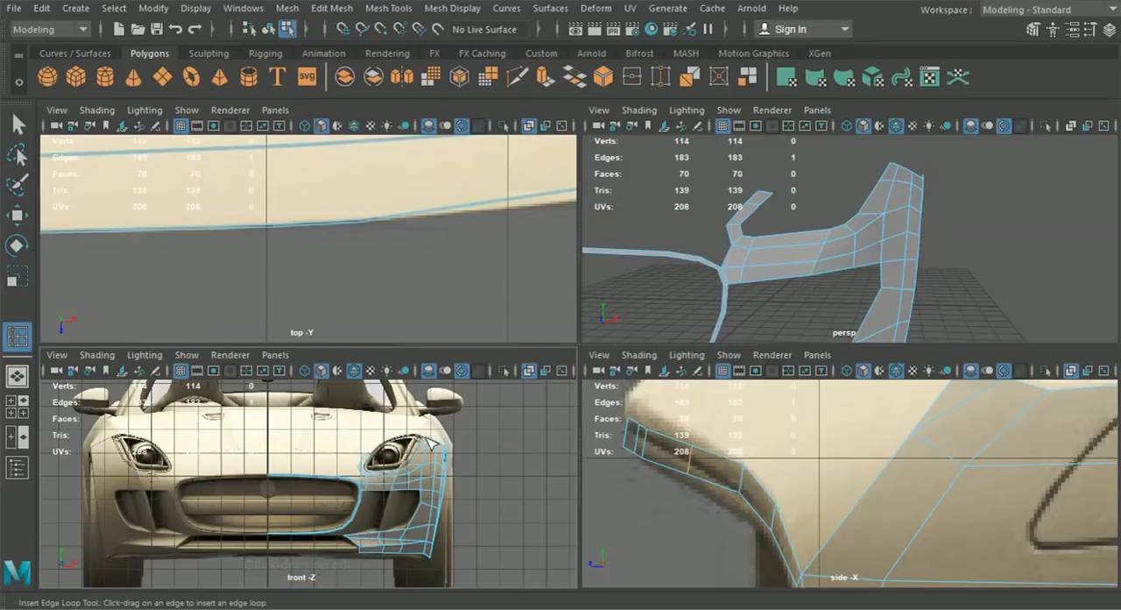
- Fit the new outer loop edge to the rim's height and move it forward along Z to the bumper outline
click(19, 218)
scroll(368, 411, up, 10)
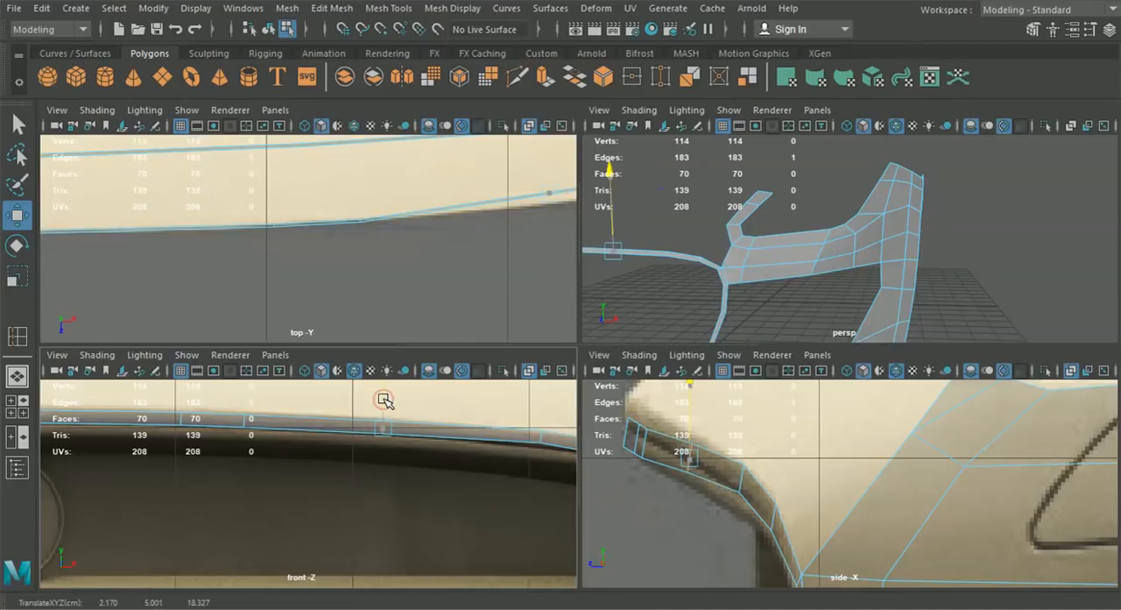
alt+middle_drag(371, 268, 412, 294)
drag(398, 299, 393, 313)
- Move the next joint edge outward on the upper rim strip forward along Z to the top-view bumper outline
alt+middle_drag(560, 282, 382, 302)
click(542, 441)
alt+middle_drag(465, 279, 340, 338)
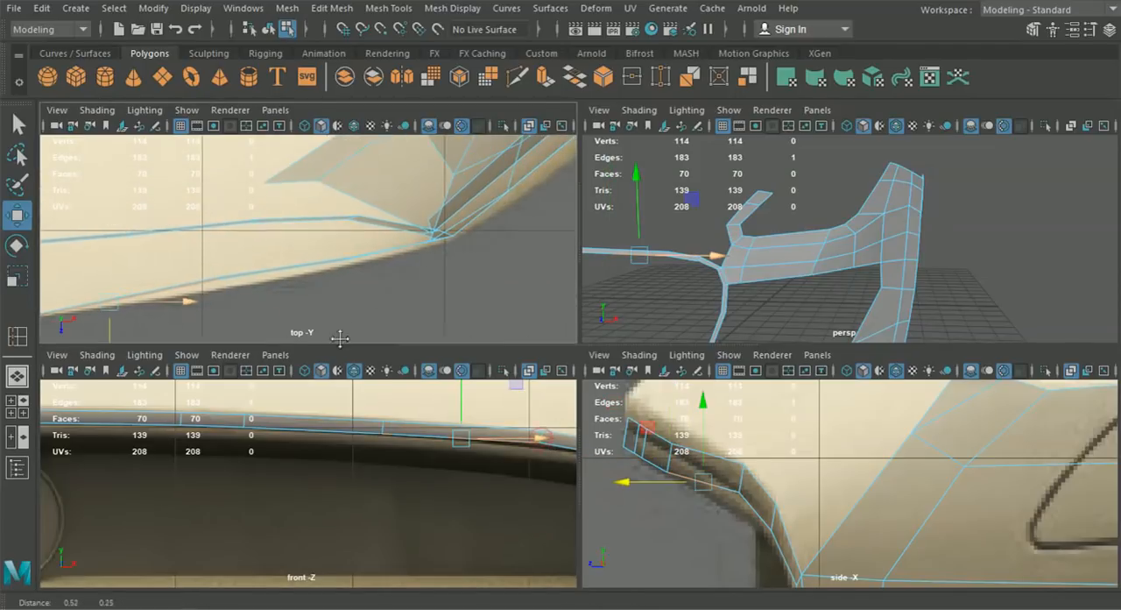
click(383, 429)
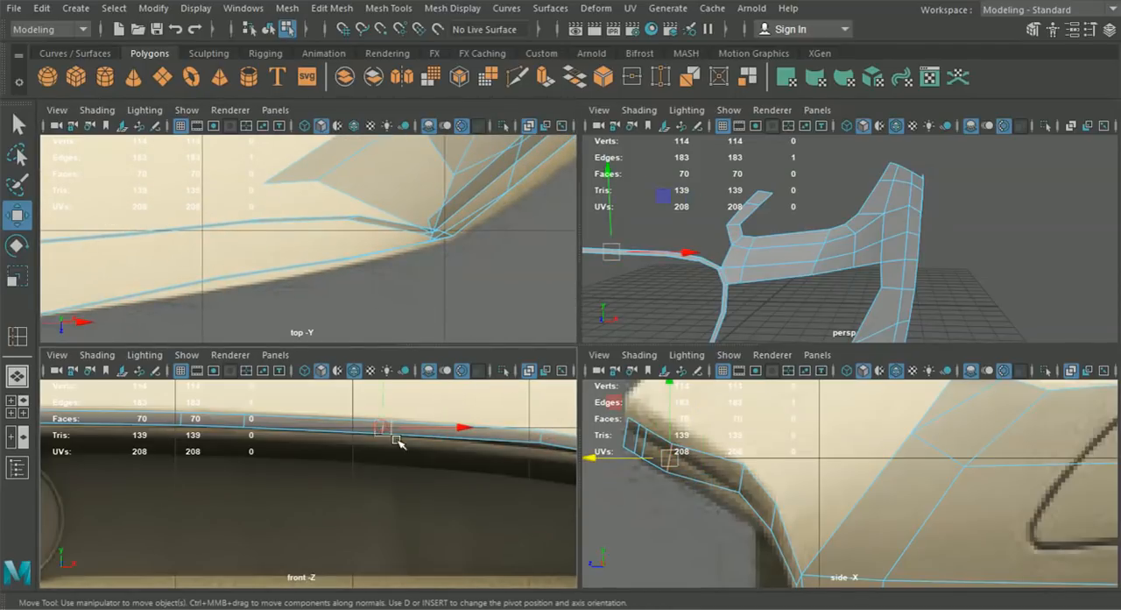
click(540, 437)
drag(222, 321, 220, 333)
- Move the last two joint edges of the upper rim strip, approaching the grille corner, forward along Z to the outline
alt+middle_drag(487, 424, 308, 431)
scroll(315, 434, up, 2)
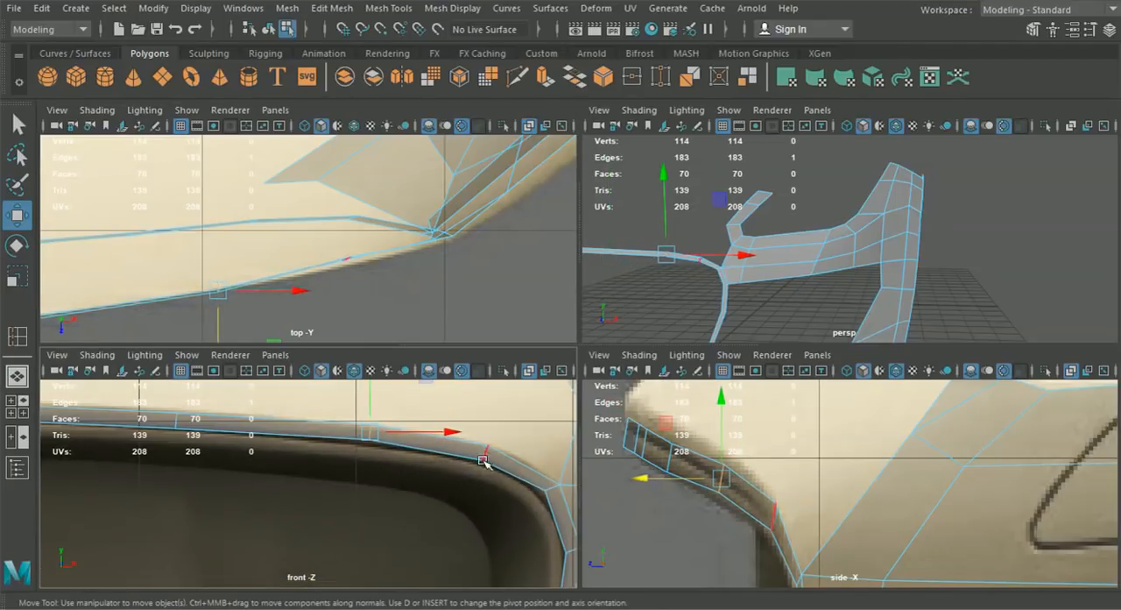
click(487, 453)
drag(348, 296, 346, 302)
alt+middle_drag(446, 454, 334, 435)
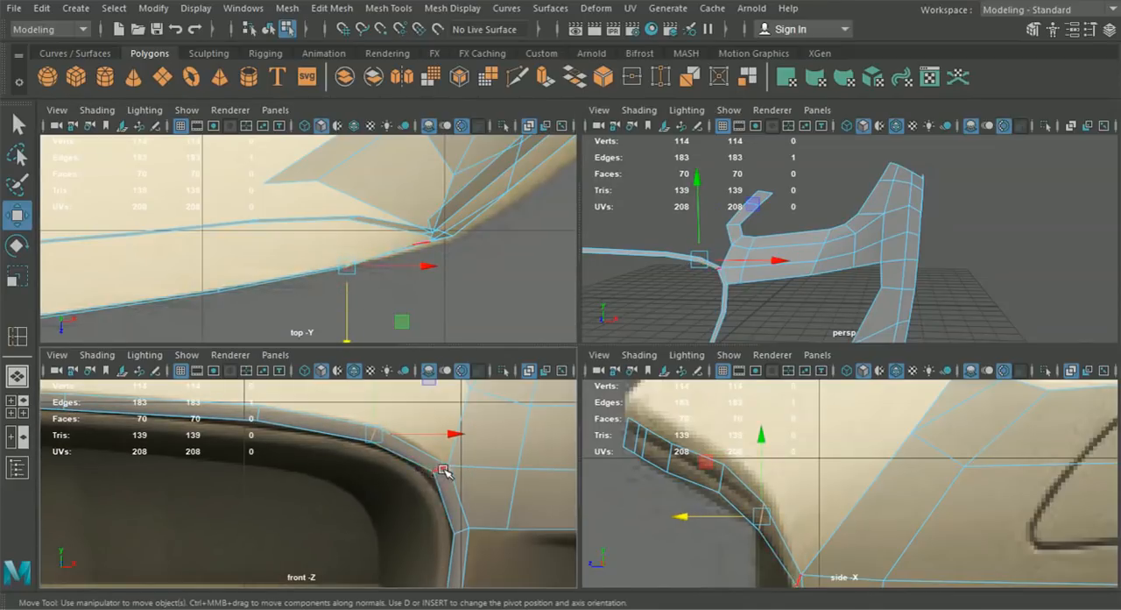
click(443, 470)
drag(423, 323, 423, 329)
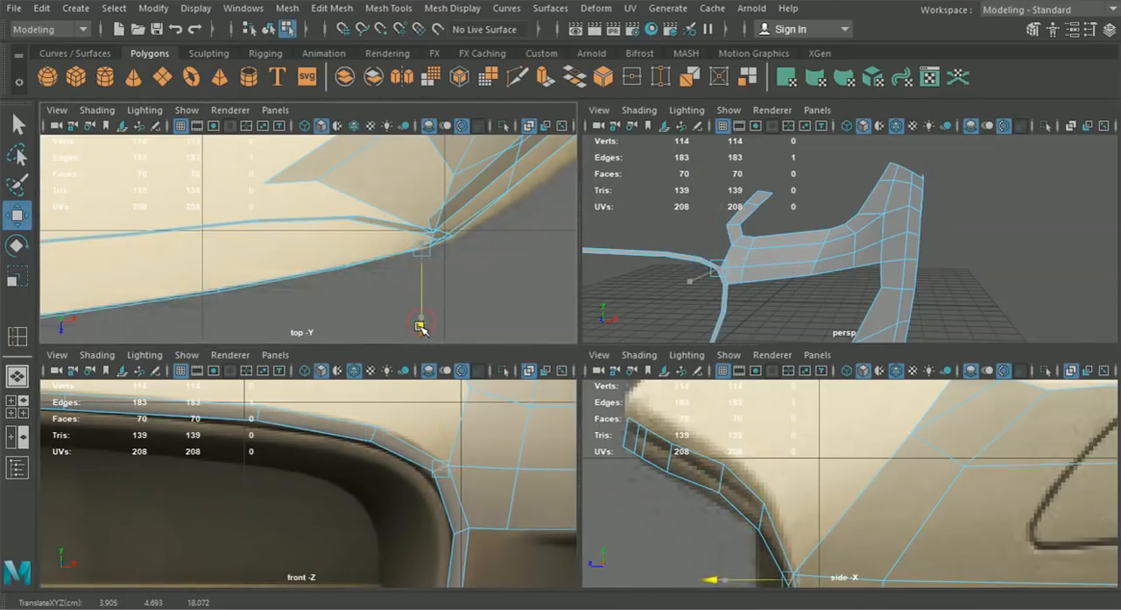
- Select the vertex pair beside the grille's upper corner and move it forward along Z in the top view
alt+middle_drag(470, 506, 458, 482)
click(451, 508)
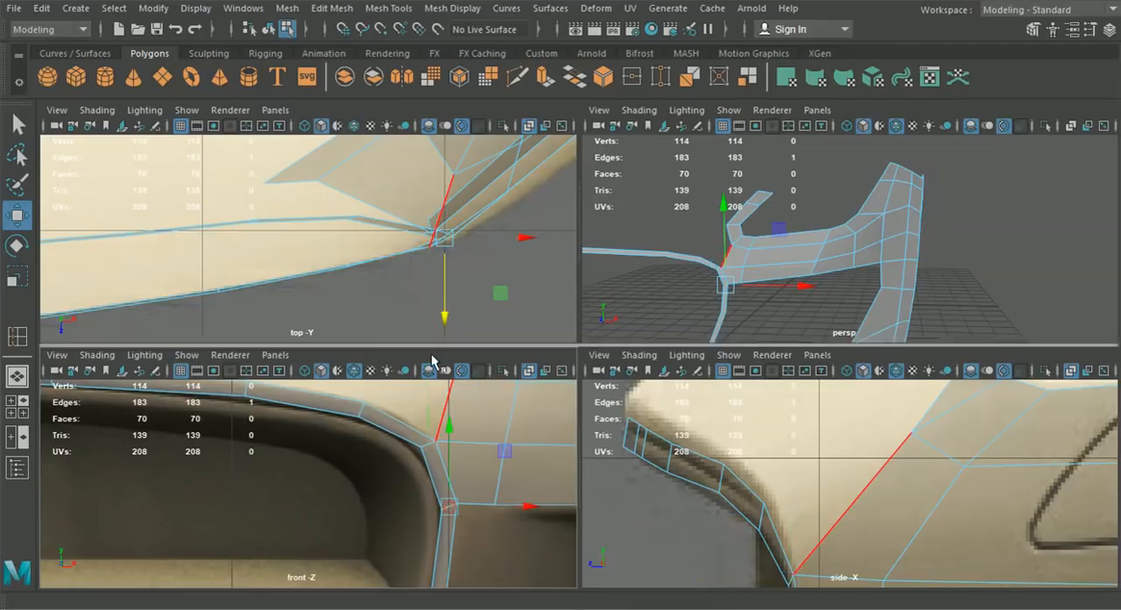
alt+middle_drag(478, 223, 405, 273)
right_drag(441, 224, 377, 123)
drag(414, 234, 465, 298)
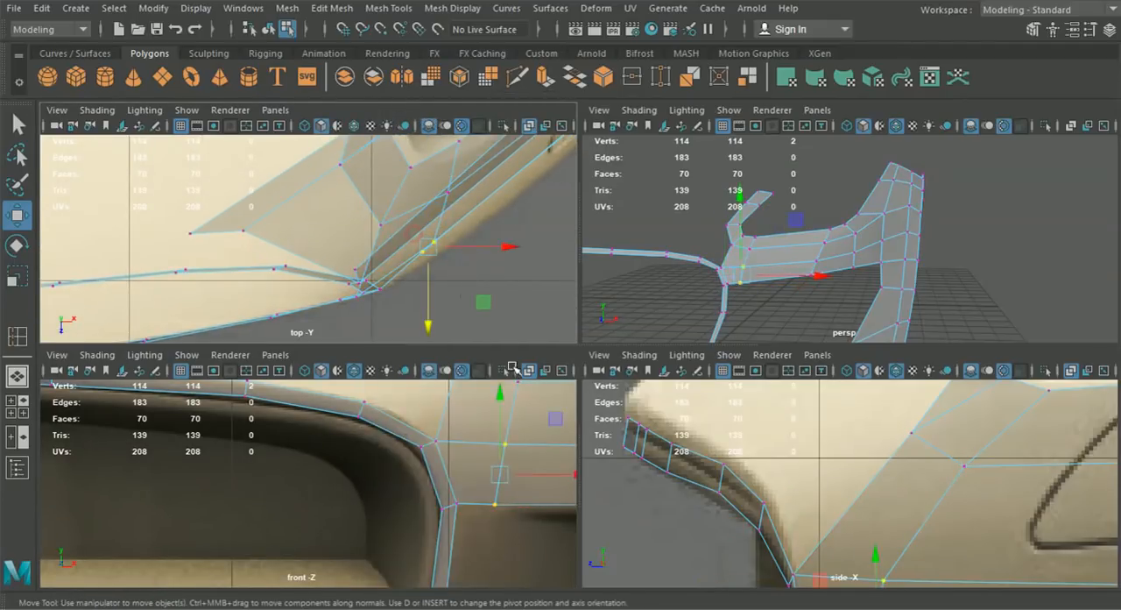
scroll(505, 471, down, 6)
scroll(454, 238, up, 1)
alt+middle_drag(446, 258, 444, 269)
drag(452, 262, 462, 271)
- Examine the vertices between the headlight and air intake against the top and side references
alt+middle_drag(469, 271, 373, 301)
alt+middle_drag(499, 199, 419, 263)
scroll(489, 273, down, 5)
scroll(415, 277, up, 8)
alt+middle_drag(488, 269, 464, 263)
scroll(445, 270, down, 8)
scroll(462, 264, up, 4)
scroll(455, 267, up, 2)
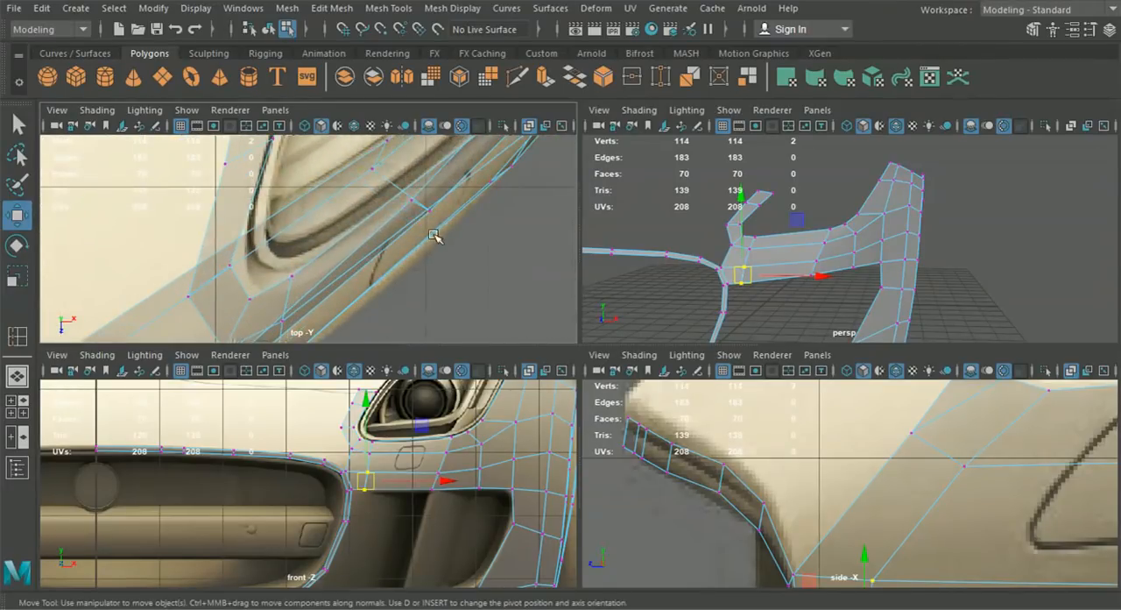
scroll(901, 442, down, 10)
alt+middle_drag(902, 441, 794, 440)
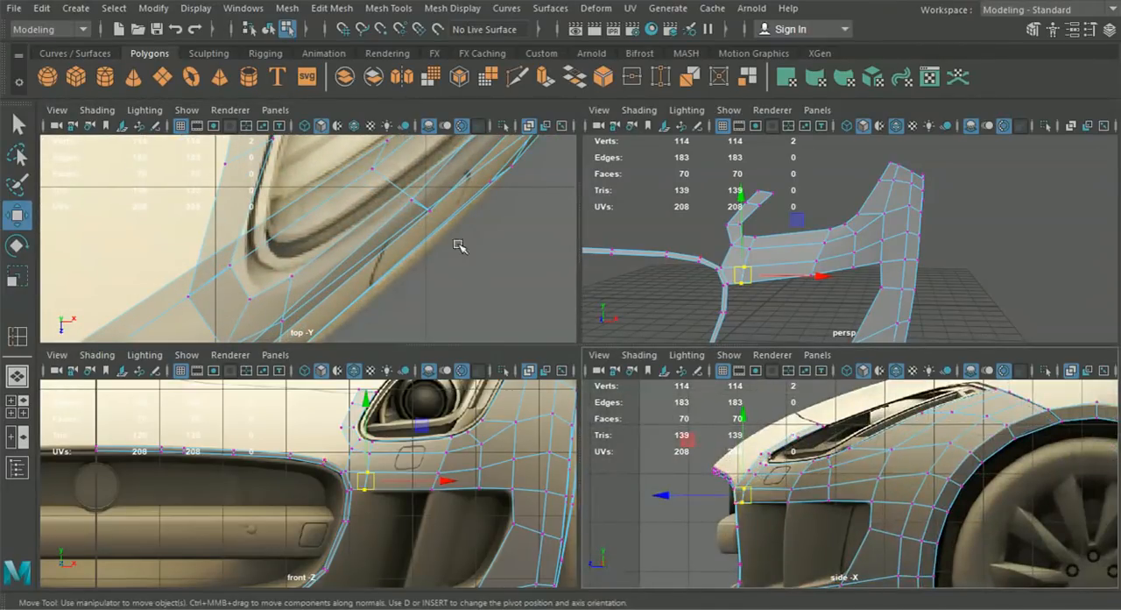
click(429, 210)
drag(814, 519, 773, 482)
scroll(517, 308, up, 3)
drag(828, 516, 842, 474)
scroll(511, 272, down, 5)
alt+middle_drag(508, 268, 547, 277)
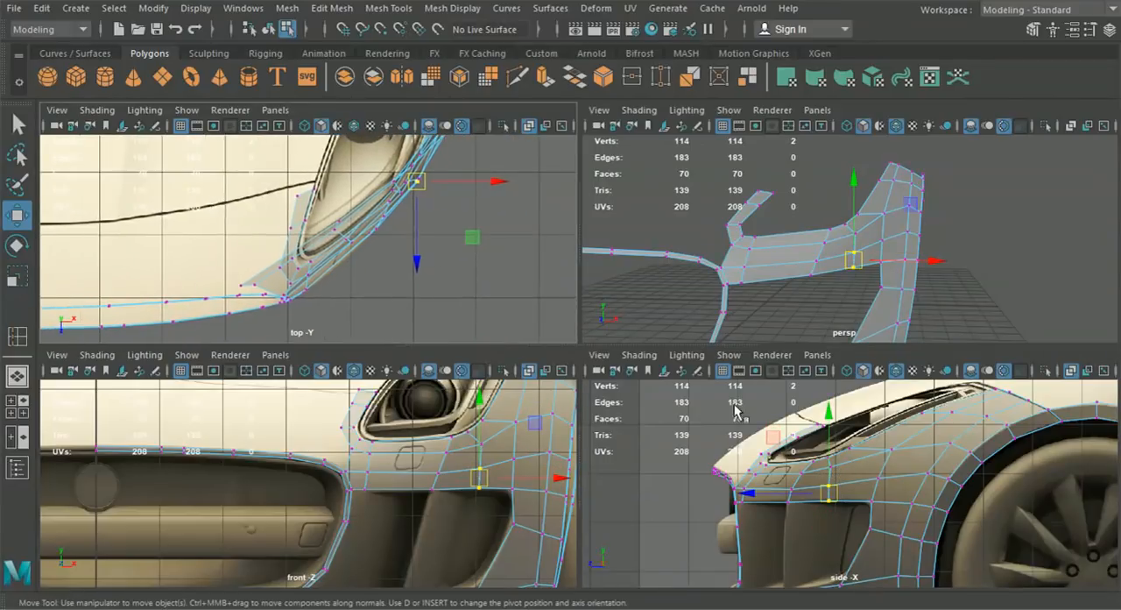
- Move the vertex pair beside the grille's upper corner slightly outward in the top view to match the bumper curve
drag(753, 514, 741, 481)
scroll(337, 335, up, 5)
alt+middle_drag(336, 338, 366, 279)
drag(346, 276, 348, 276)
scroll(707, 480, up, 4)
drag(722, 525, 678, 481)
drag(338, 282, 342, 282)
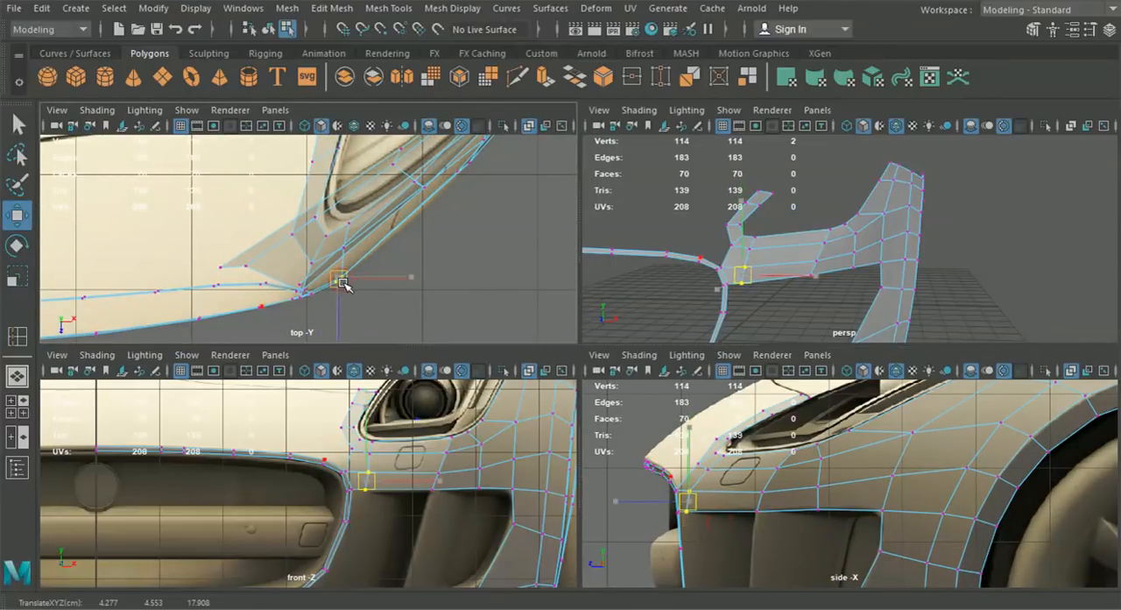
- Move the next vertex pair outward along the air intake's upper edge forward along Z to the bumper curve
drag(771, 536, 741, 474)
alt+middle_drag(463, 244, 456, 261)
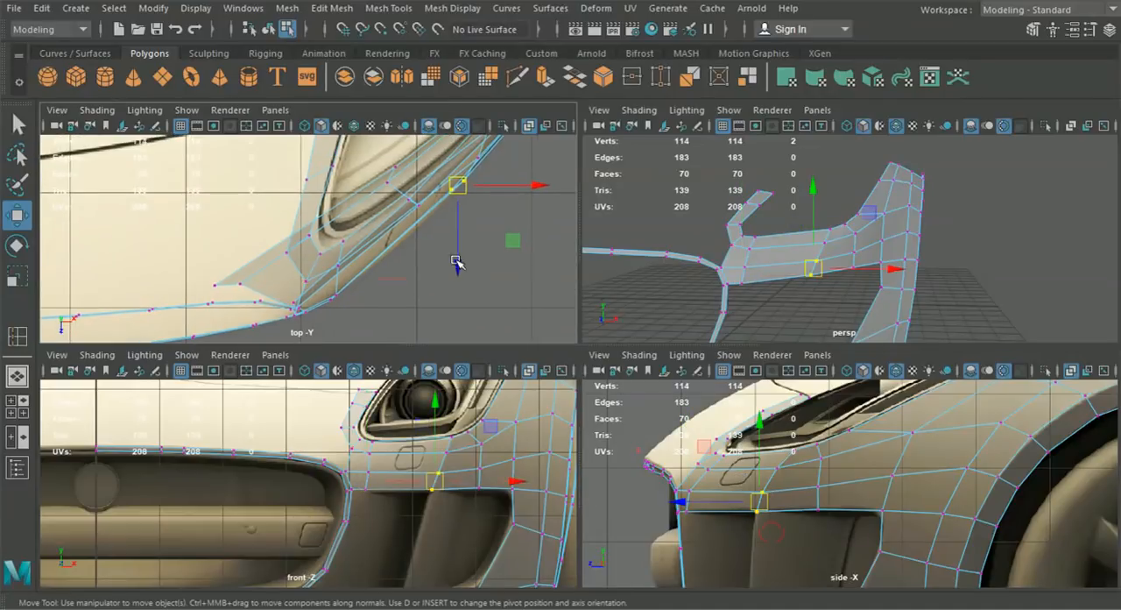
drag(462, 256, 458, 261)
alt+middle_drag(455, 251, 450, 278)
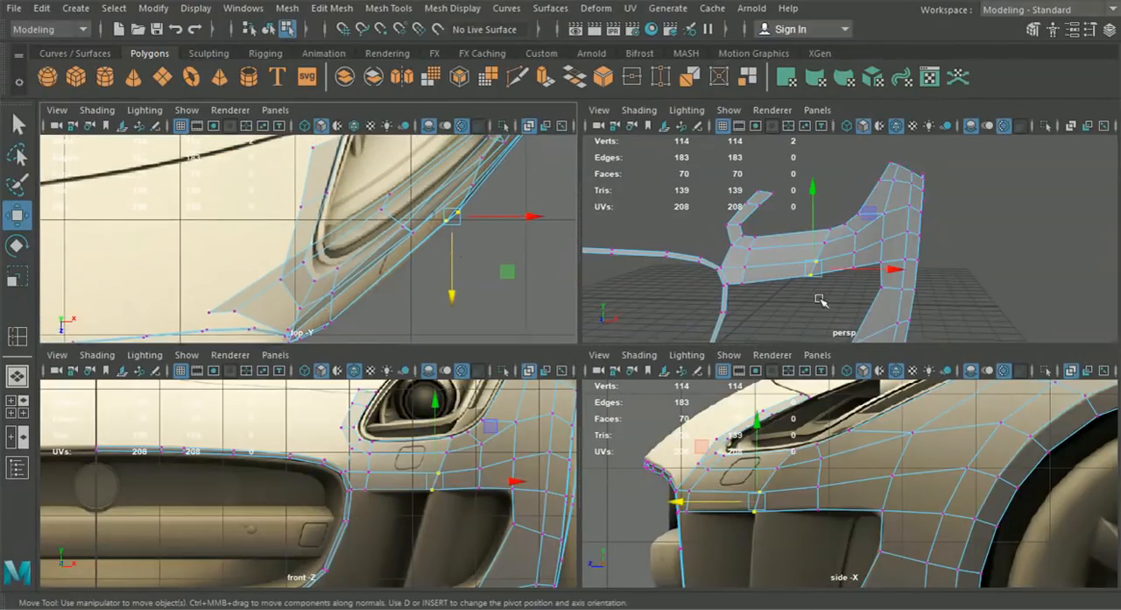
- Extrude the six top edges of the upper grille rim strip and pull the new faces slightly upward
key(space)
click(269, 32)
alt+drag(745, 319, 797, 480)
alt+right_drag(398, 394, 482, 393)
alt+middle_drag(483, 394, 566, 387)
click(457, 378)
right_drag(459, 380, 460, 81)
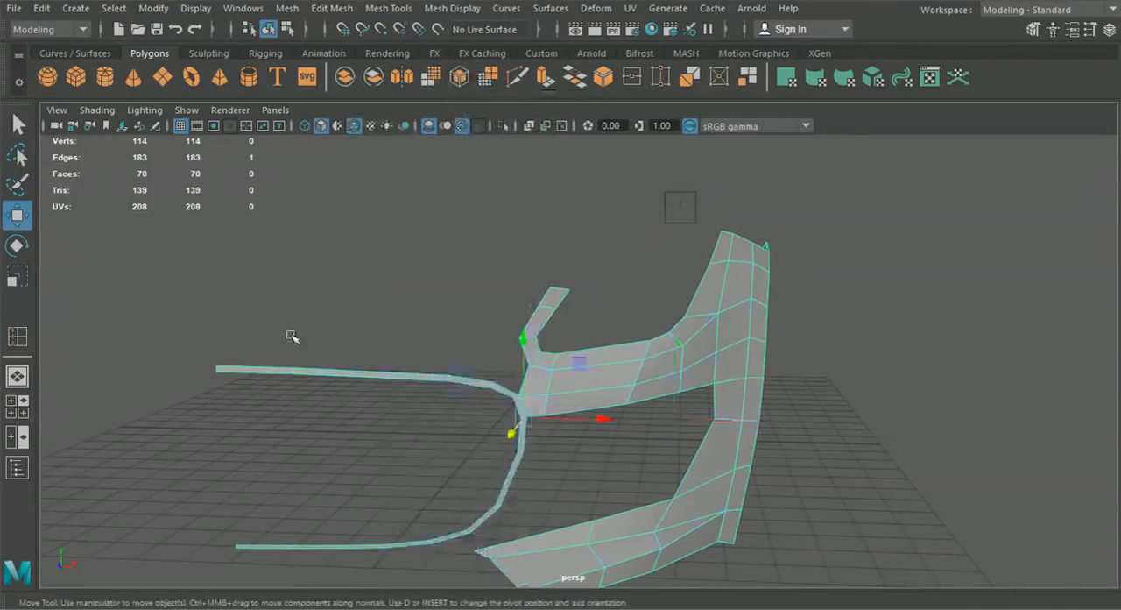
click(255, 368)
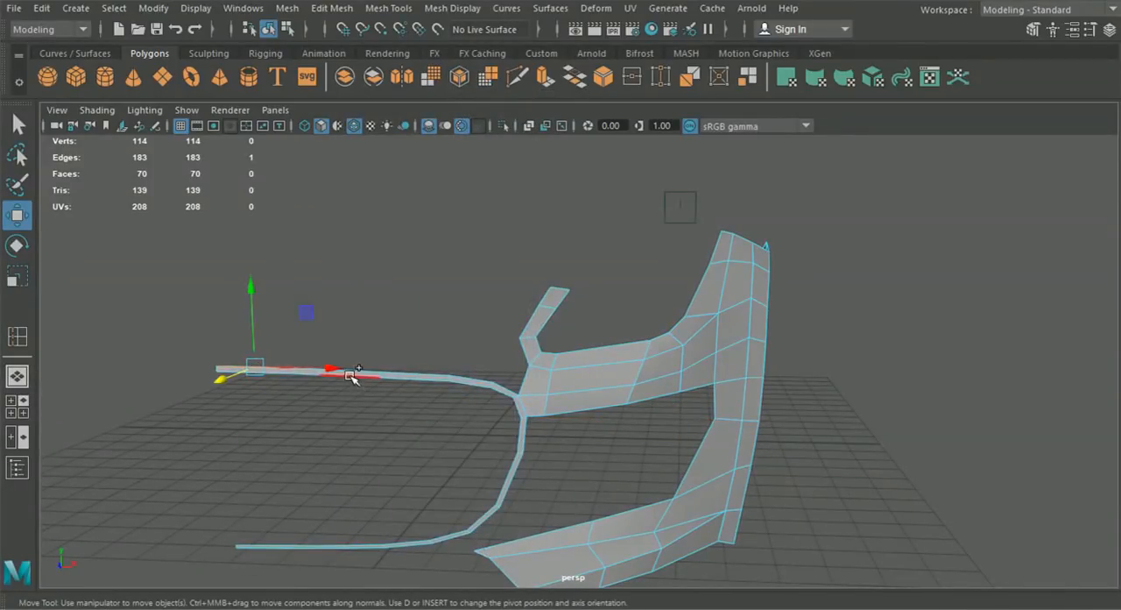
key(q)
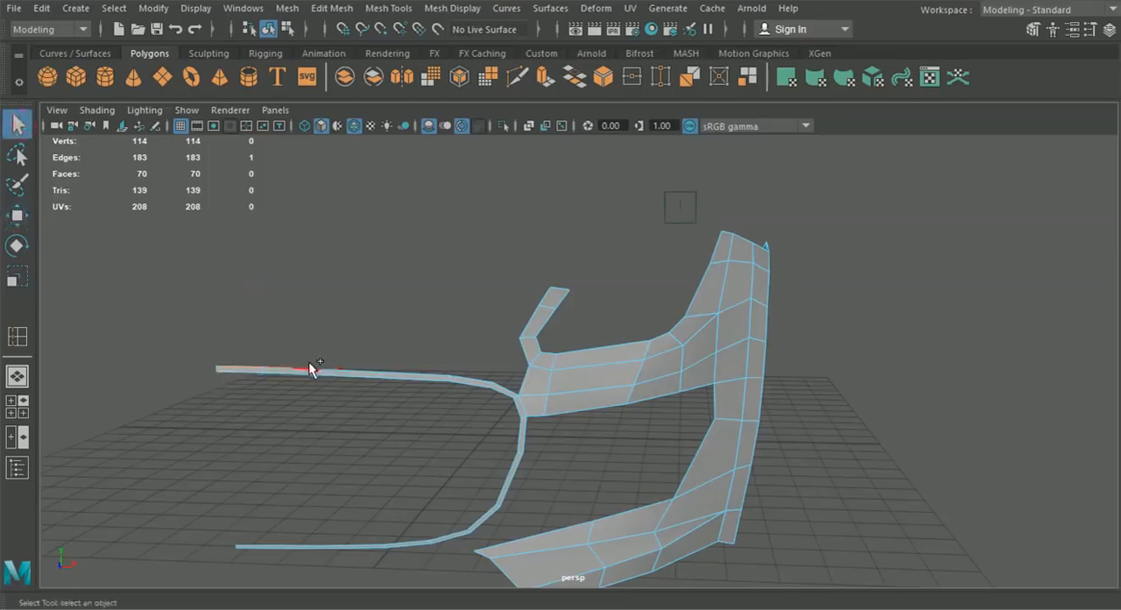
scroll(357, 385, up, 4)
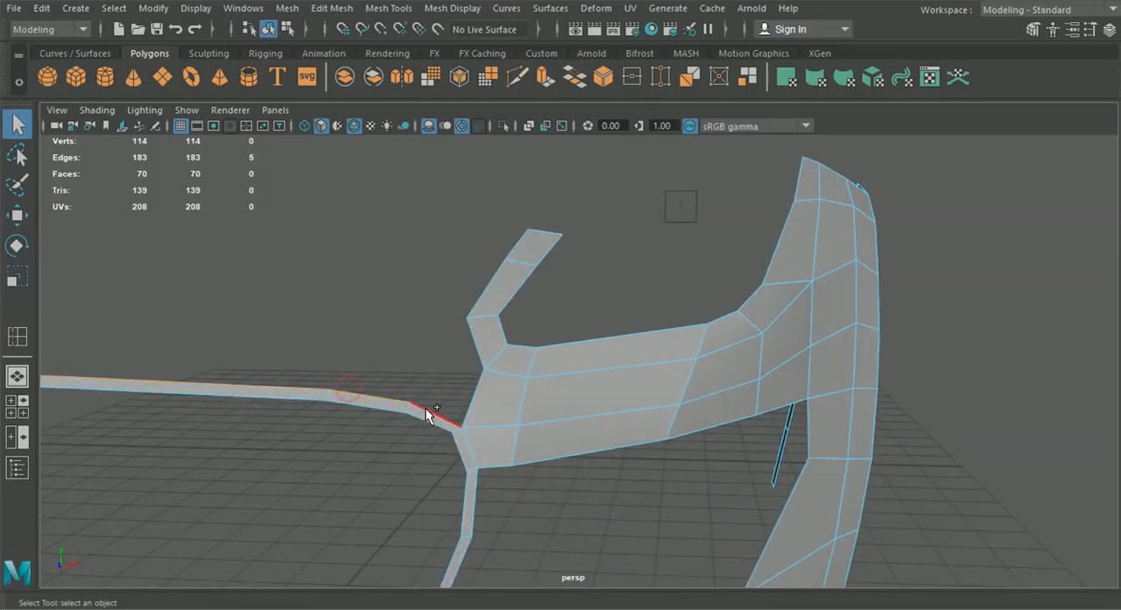
key(ctrl+e)
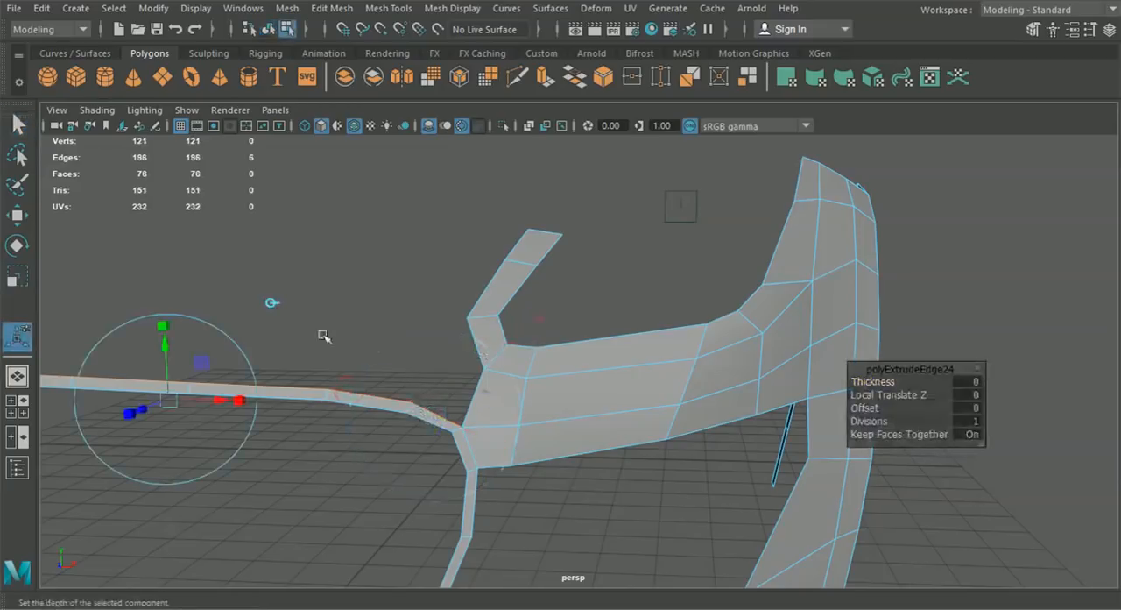
drag(160, 354, 162, 324)
click(17, 406)
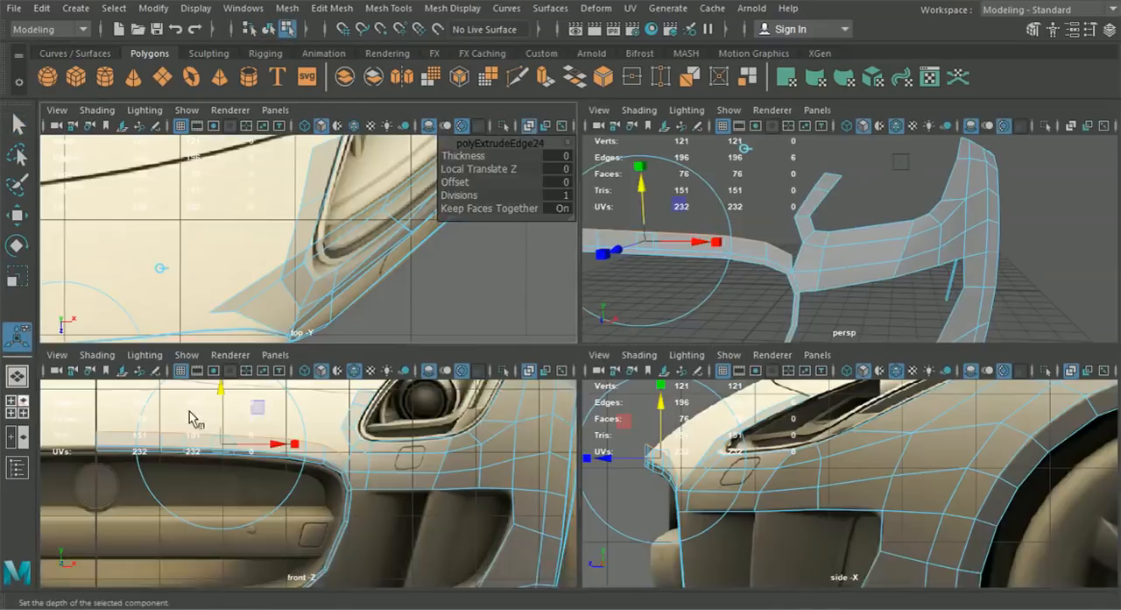
- Raise the extruded edges farther up in the front view, toward the level of the headlight's lower corner
key(space)
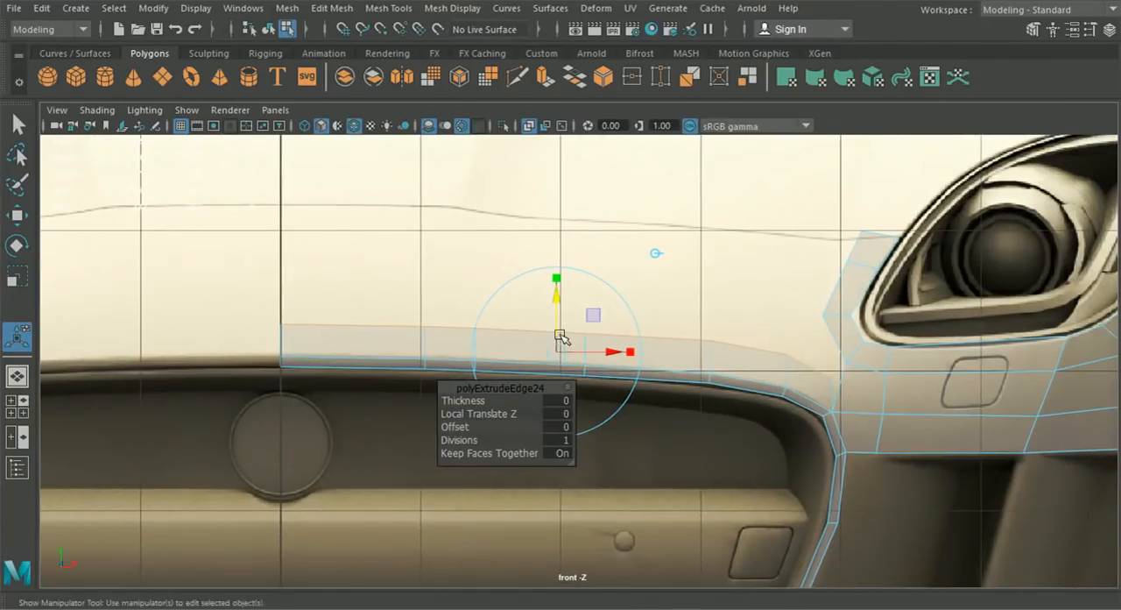
drag(562, 303, 555, 274)
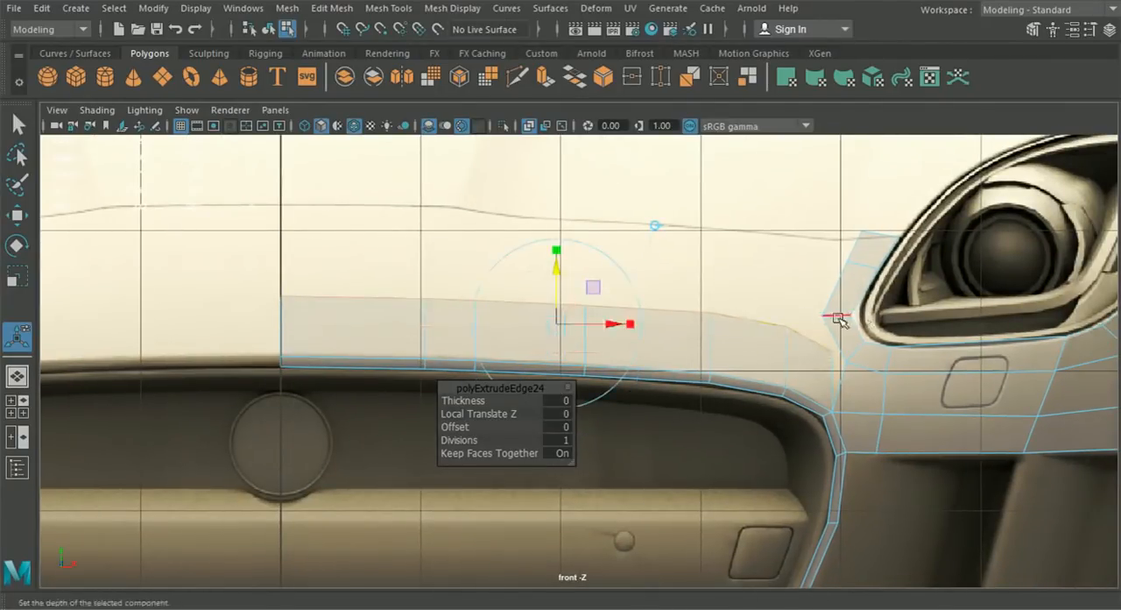
drag(559, 271, 561, 267)
- Move the extruded edges back along Z to follow the bonnet slope in the side view, and switch to vertex editing
click(19, 409)
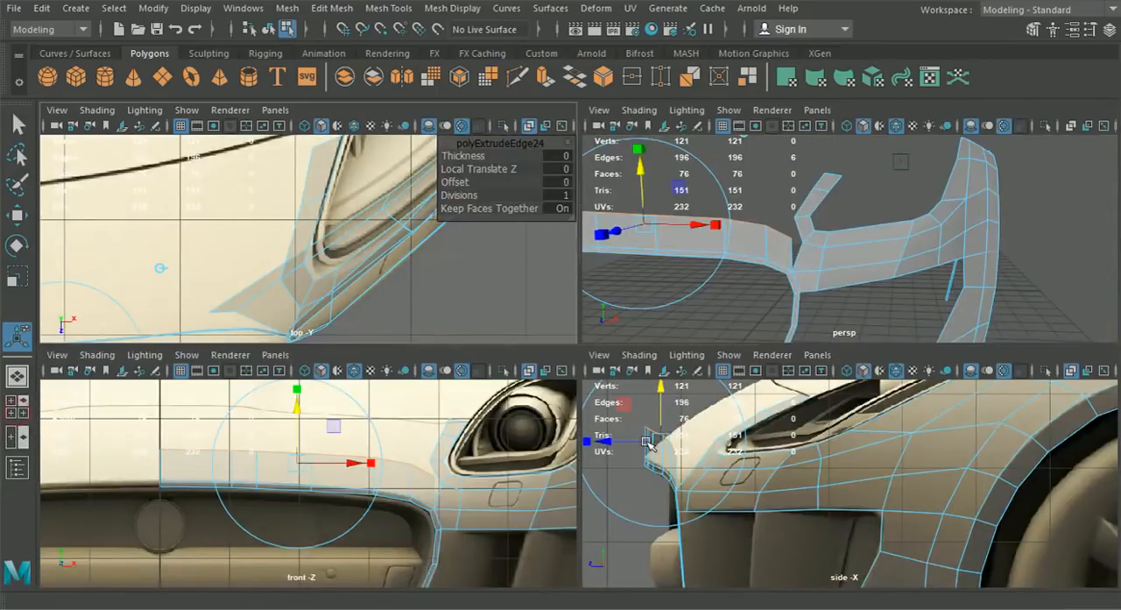
key(space)
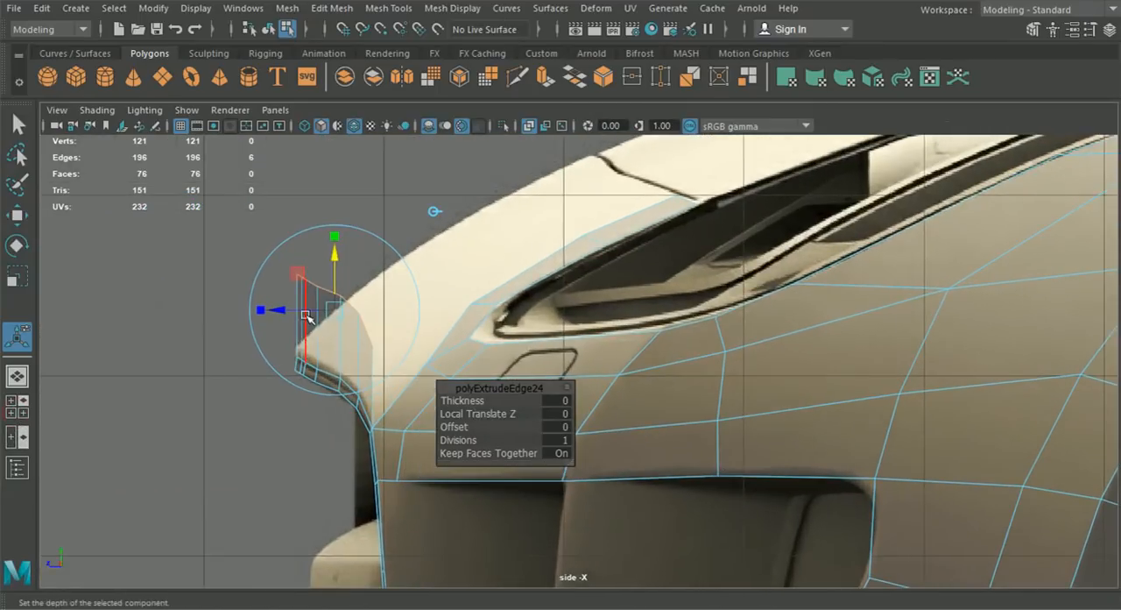
alt+middle_drag(308, 317, 357, 347)
scroll(343, 346, up, 2)
mouse_move(294, 335)
mouse_down()
mouse_move(380, 336)
mouse_move(385, 347)
mouse_up()
alt+middle_drag(327, 369, 354, 337)
scroll(353, 340, up, 1)
right_drag(353, 339, 273, 125)
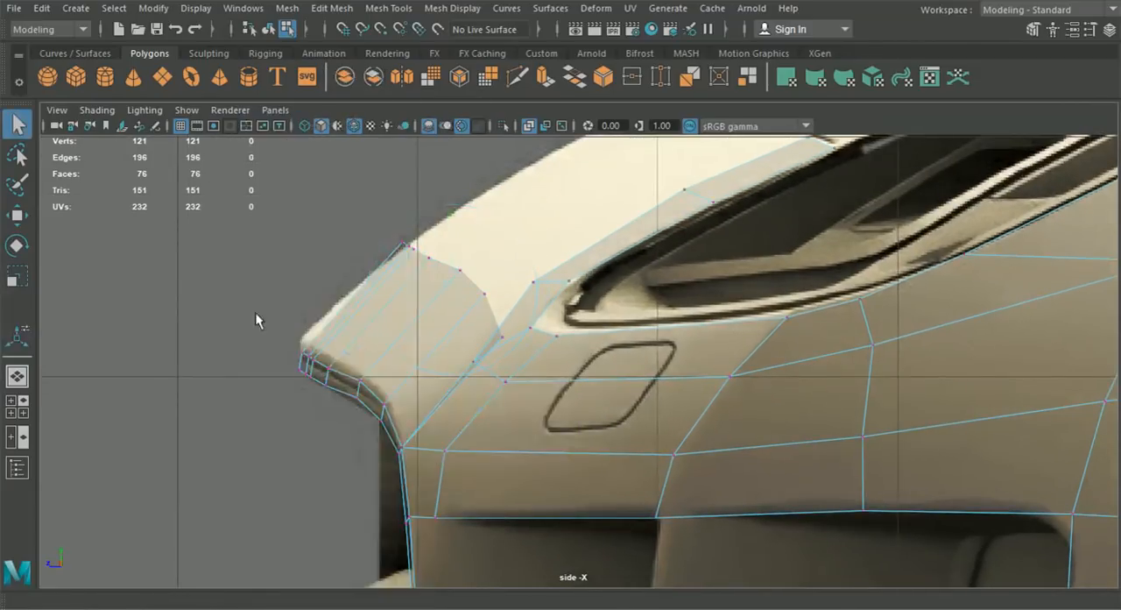
- Raise the twelve lower-lip vertices of the grille rim strip slightly to match the side reference
alt+middle_drag(209, 316, 264, 325)
scroll(263, 325, up, 1)
drag(270, 325, 431, 462)
key(w)
drag(378, 319, 378, 306)
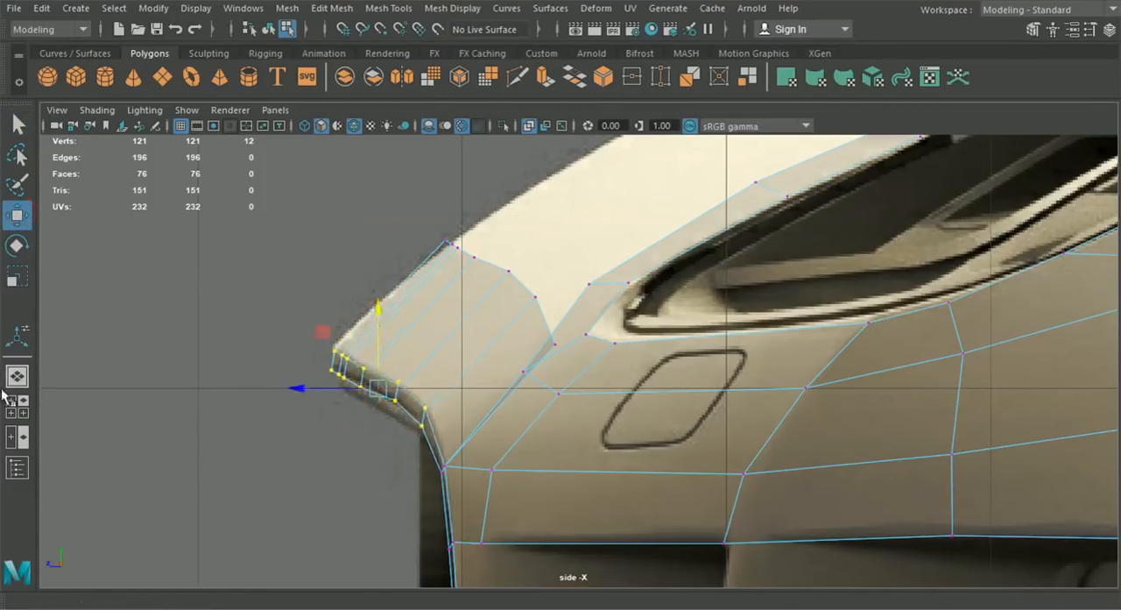
click(17, 406)
scroll(312, 461, up, 4)
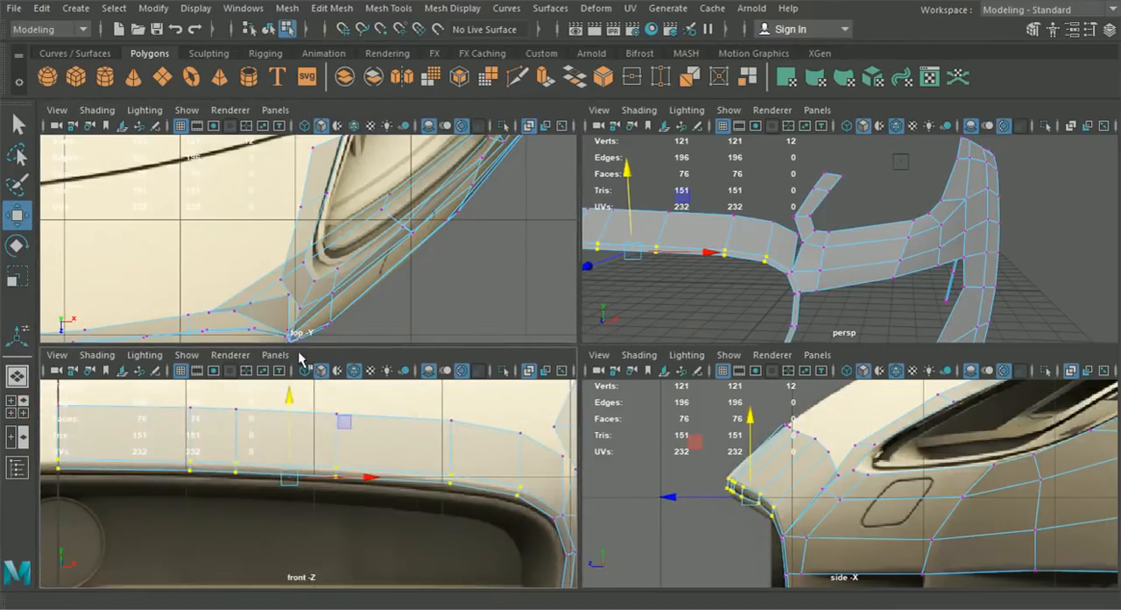
key(space)
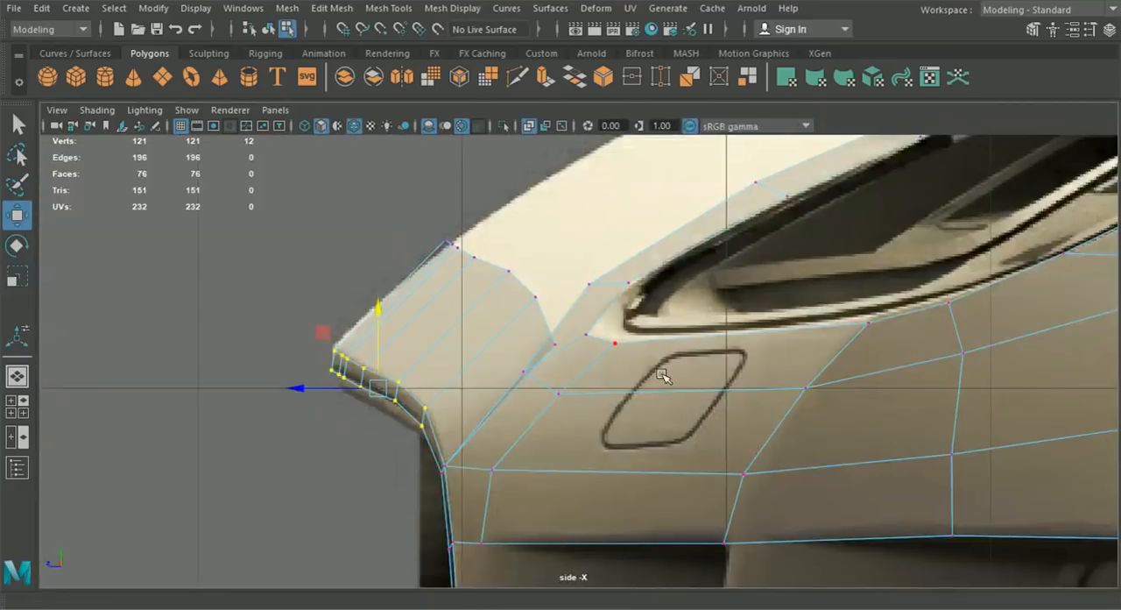
- Reposition the grille strip's upper vertices in the side view so its top edge follows an even curve
drag(497, 285, 504, 287)
scroll(490, 315, up, 3)
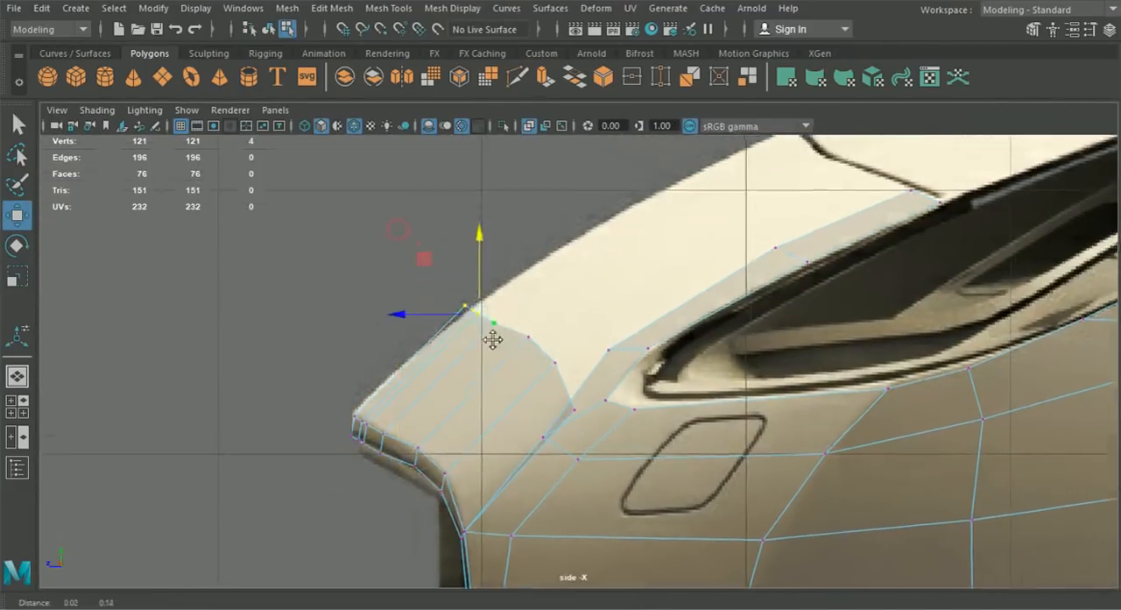
click(512, 350)
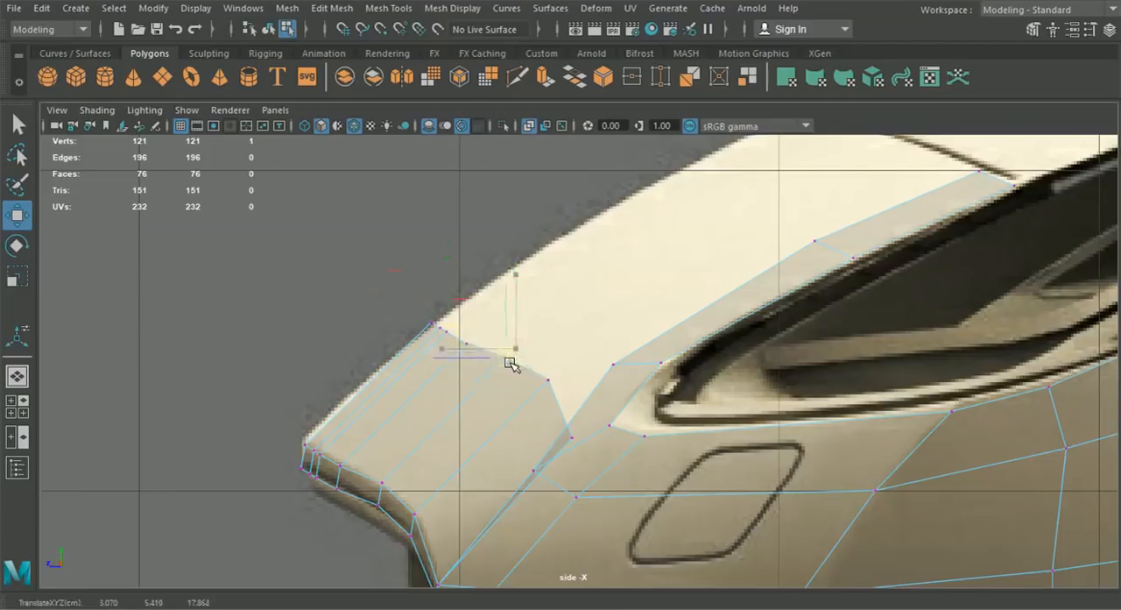
drag(510, 363, 563, 398)
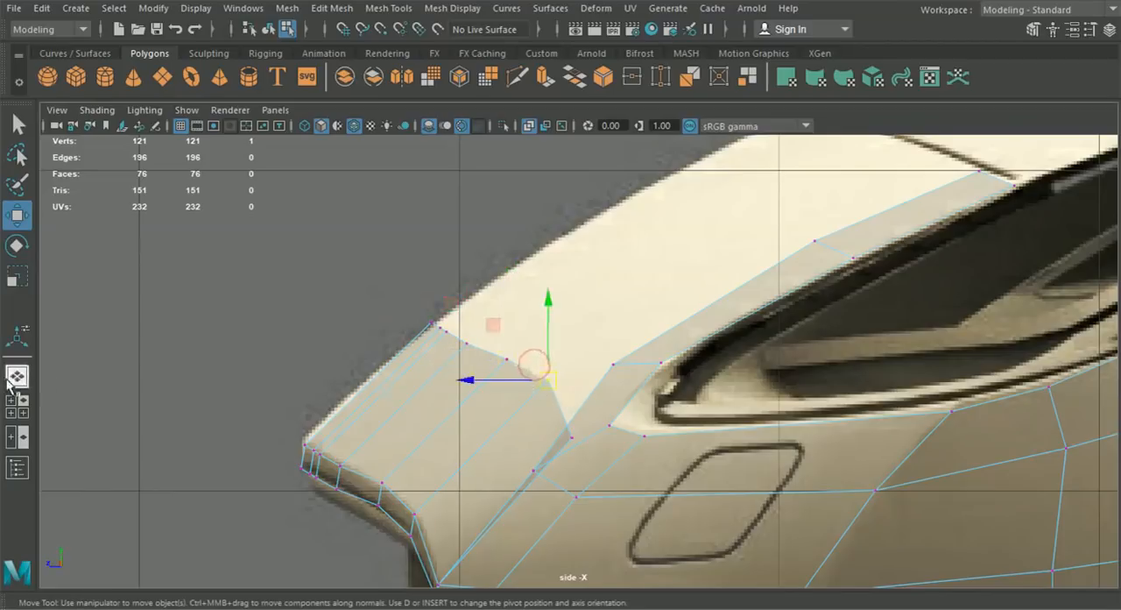
- Merge the two coincident vertices where the grille strip's outer top corner meets the fender strip, in perspective
click(16, 378)
alt+drag(443, 384, 515, 352)
scroll(477, 386, up, 3)
drag(473, 385, 529, 360)
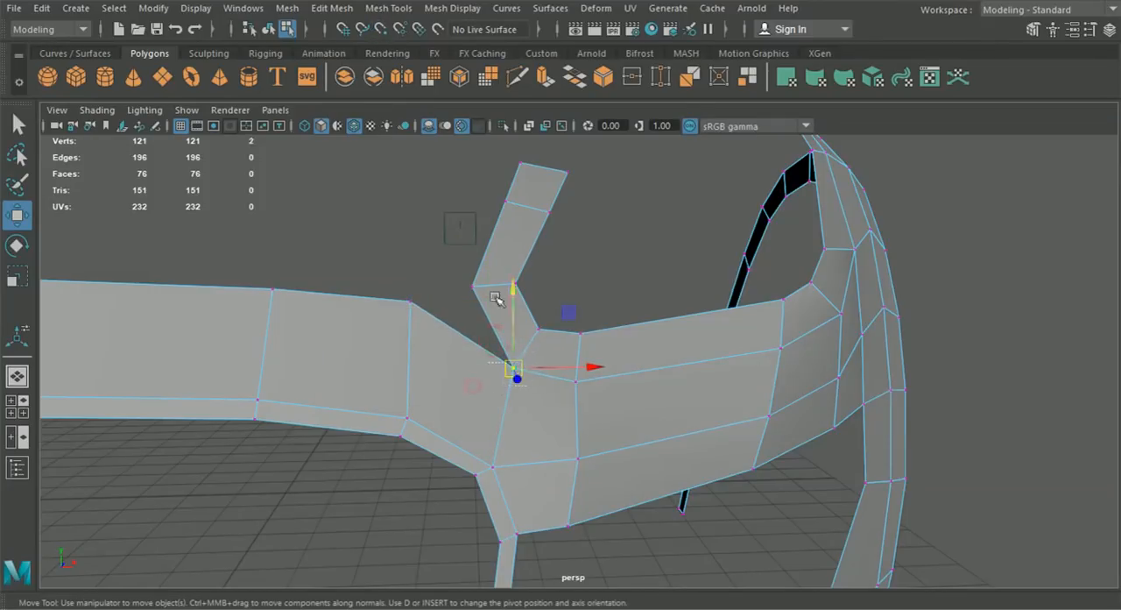
click(331, 8)
click(373, 165)
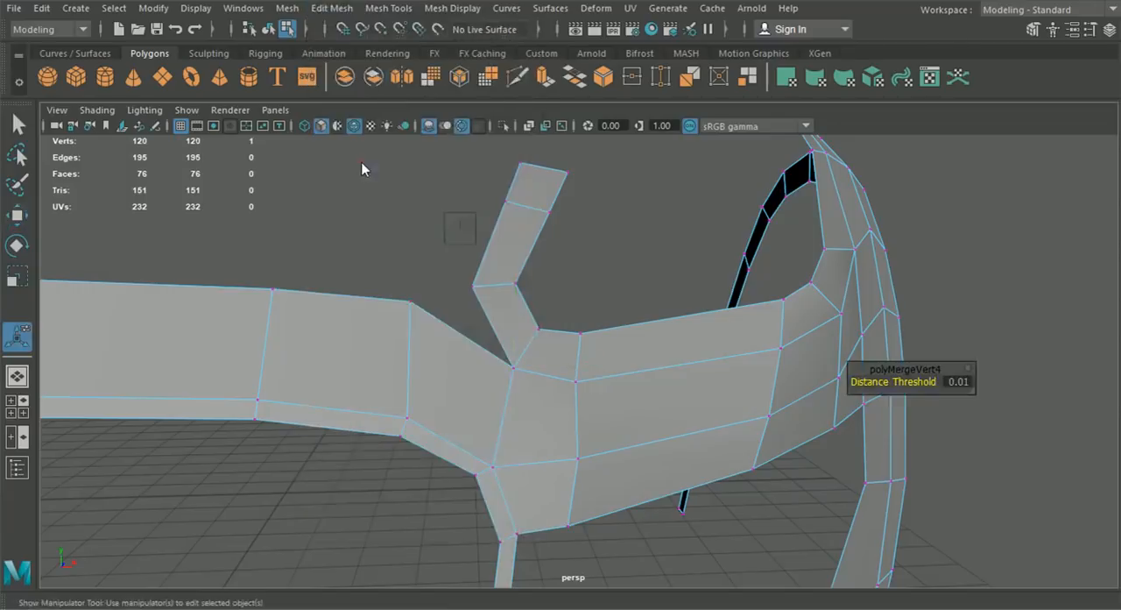
- Snap the next upper vertex of the grille strip onto the headlight strip's lower inner corner and merge the two vertices
drag(388, 280, 473, 290)
click(19, 215)
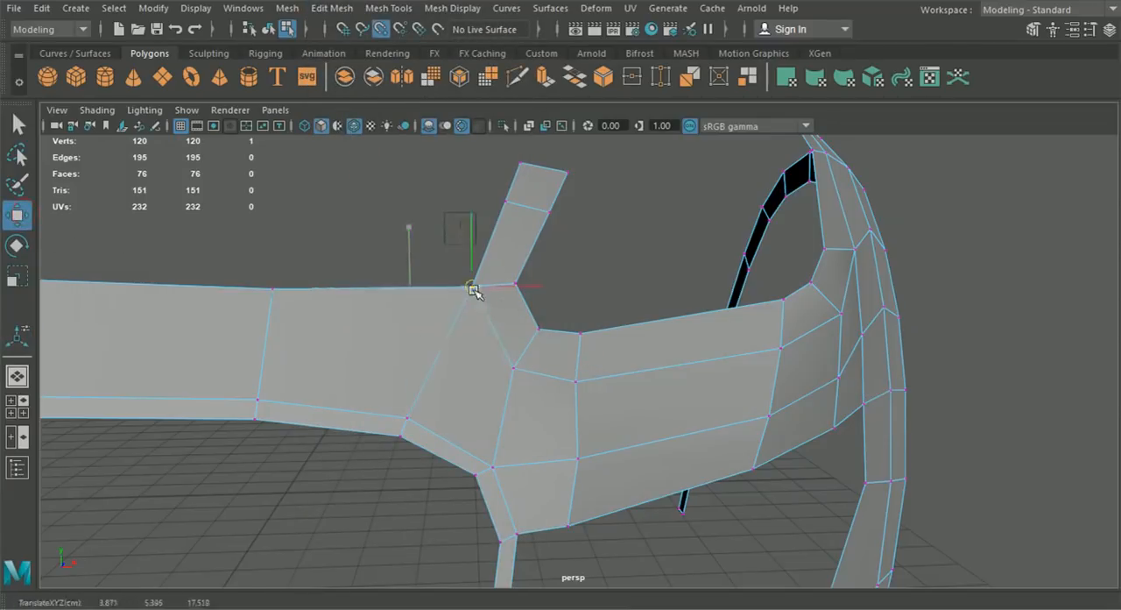
click(332, 8)
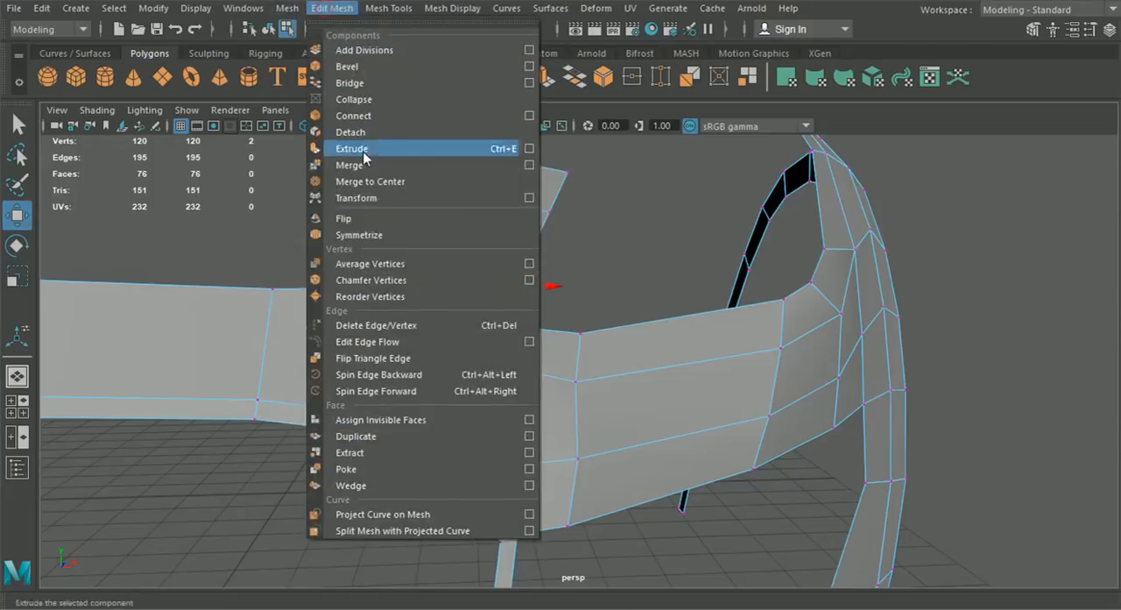
click(372, 165)
- Raise the grille strip's upper vertices in the front view, from the headlight side to the centre line, into a smooth arc
click(23, 410)
key(space)
alt+middle_drag(470, 422, 513, 465)
scroll(543, 440, down, 5)
alt+middle_drag(579, 414, 526, 405)
scroll(618, 318, up, 3)
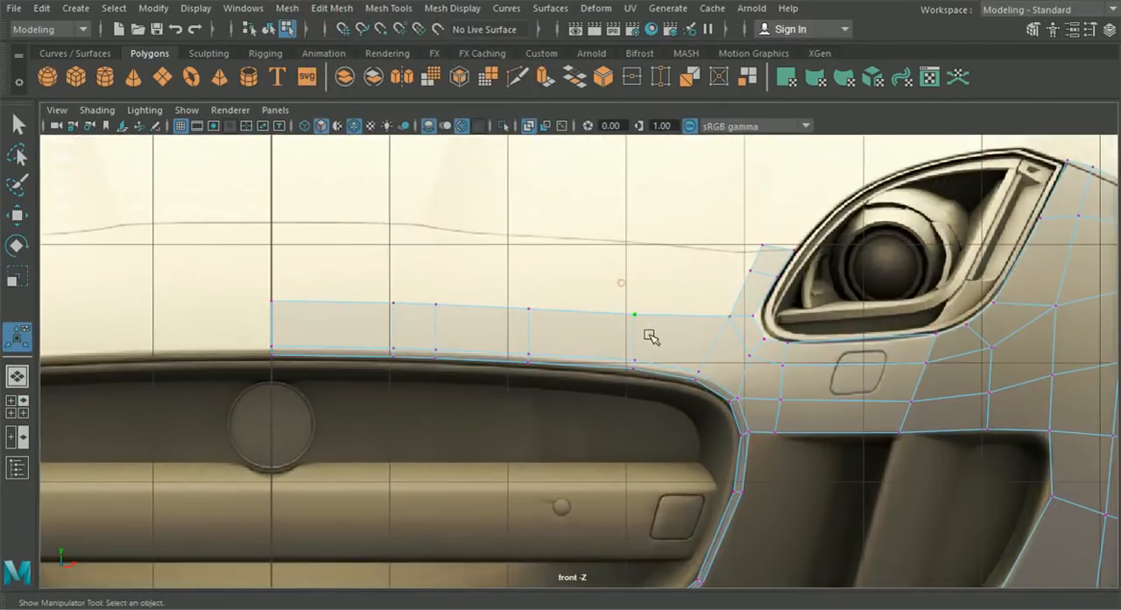
click(17, 214)
scroll(600, 262, up, 1)
drag(643, 260, 645, 253)
drag(493, 268, 540, 314)
drag(519, 256, 519, 250)
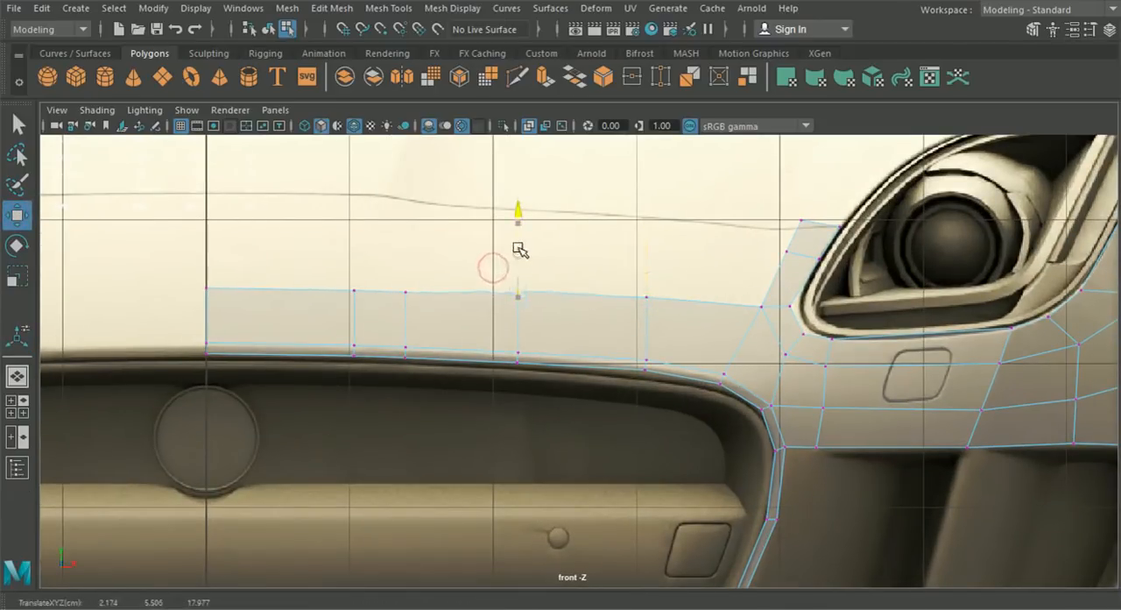
drag(429, 311, 381, 240)
drag(187, 264, 208, 252)
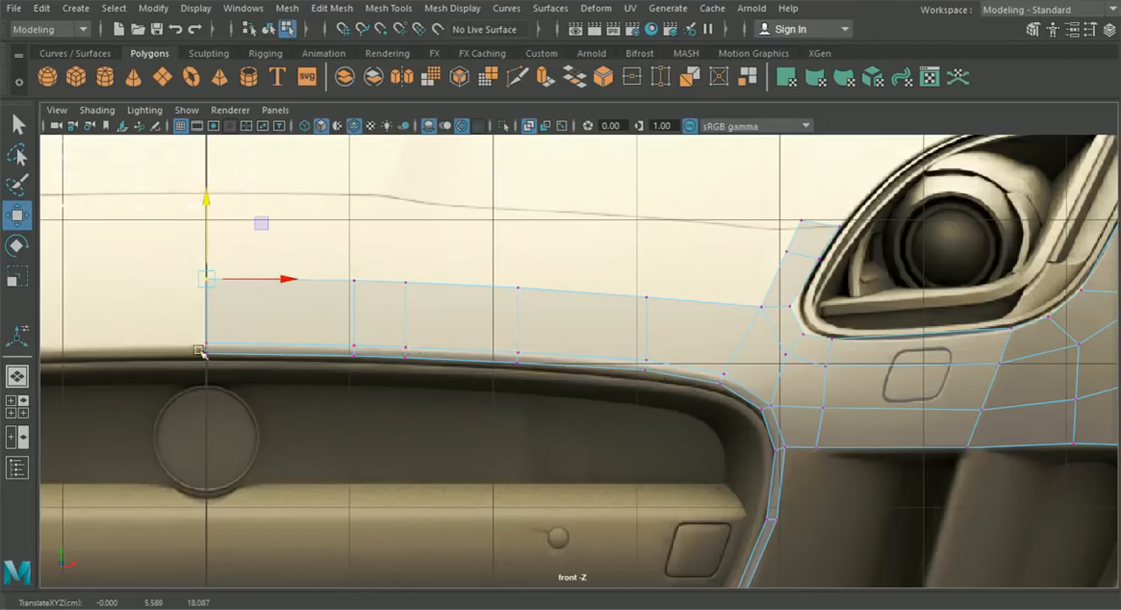
- Move the two outer upper-edge vertices of the grille strip back along Z in the top view to smooth its curve
click(17, 406)
key(space)
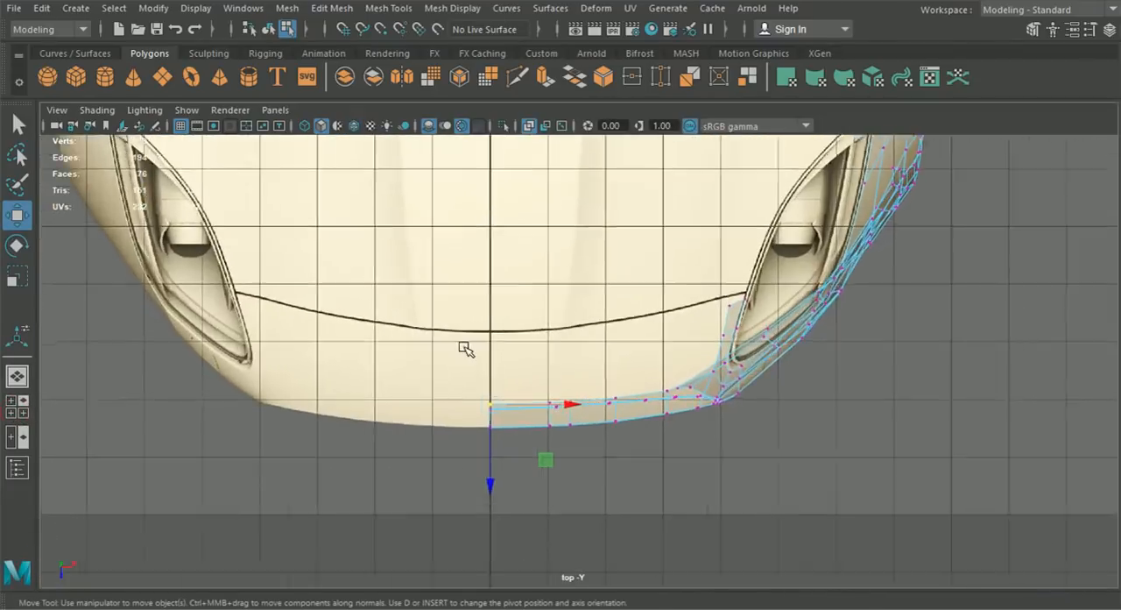
scroll(478, 377, up, 1)
alt+middle_drag(496, 421, 500, 371)
scroll(510, 374, up, 4)
scroll(438, 389, up, 2)
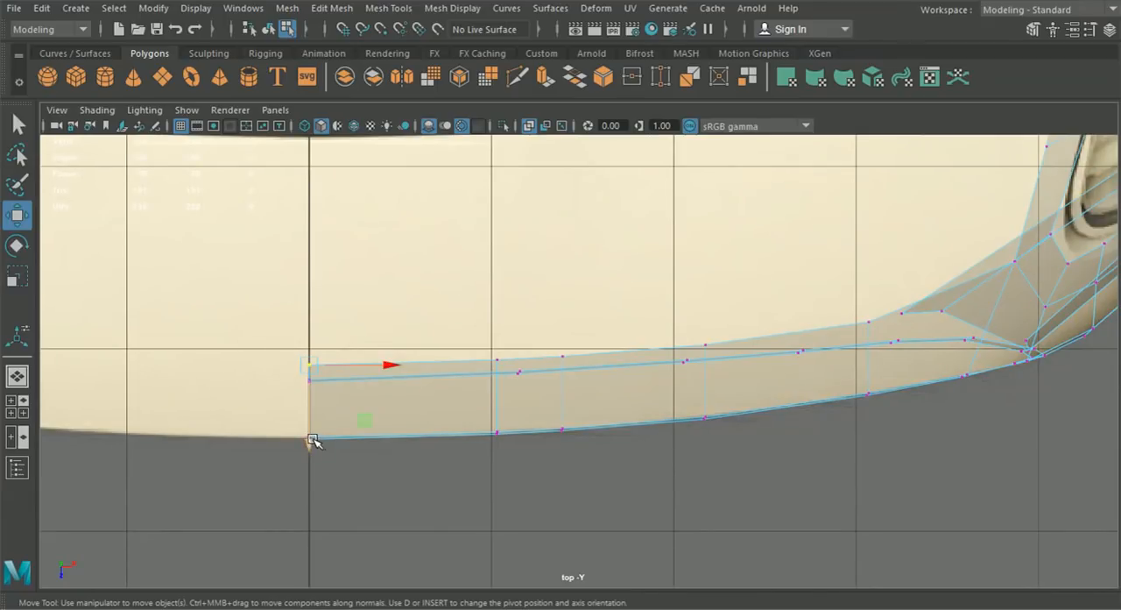
click(870, 325)
drag(868, 382, 873, 375)
click(712, 348)
drag(713, 362, 708, 390)
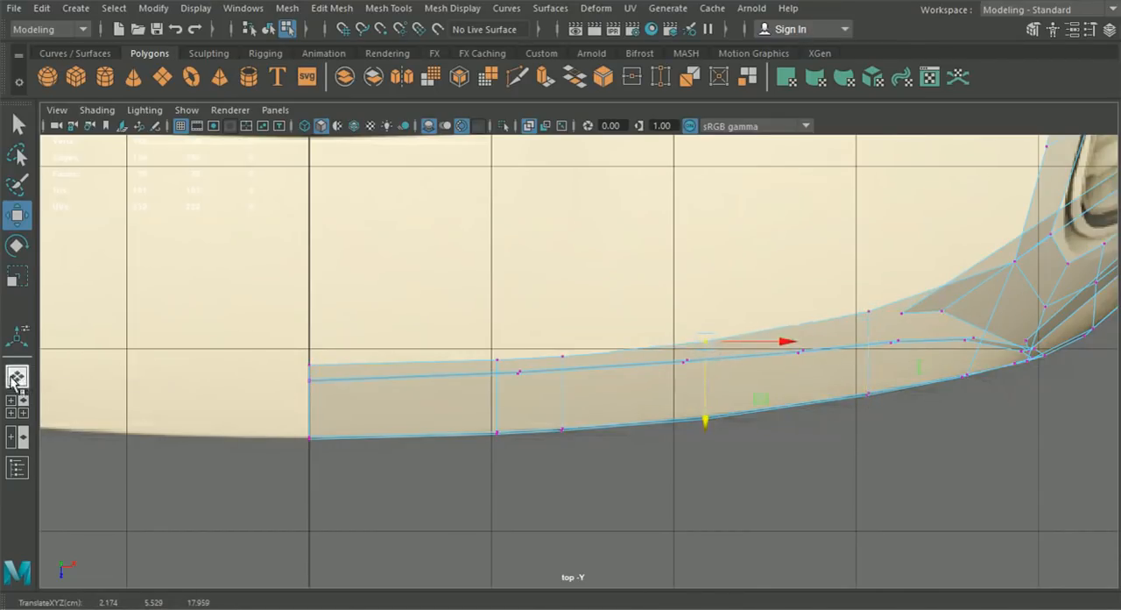
- Leave component editing, deselect the mesh and inspect the reshaped grille strip in perspective
click(17, 376)
alt+drag(491, 408, 388, 143)
click(271, 29)
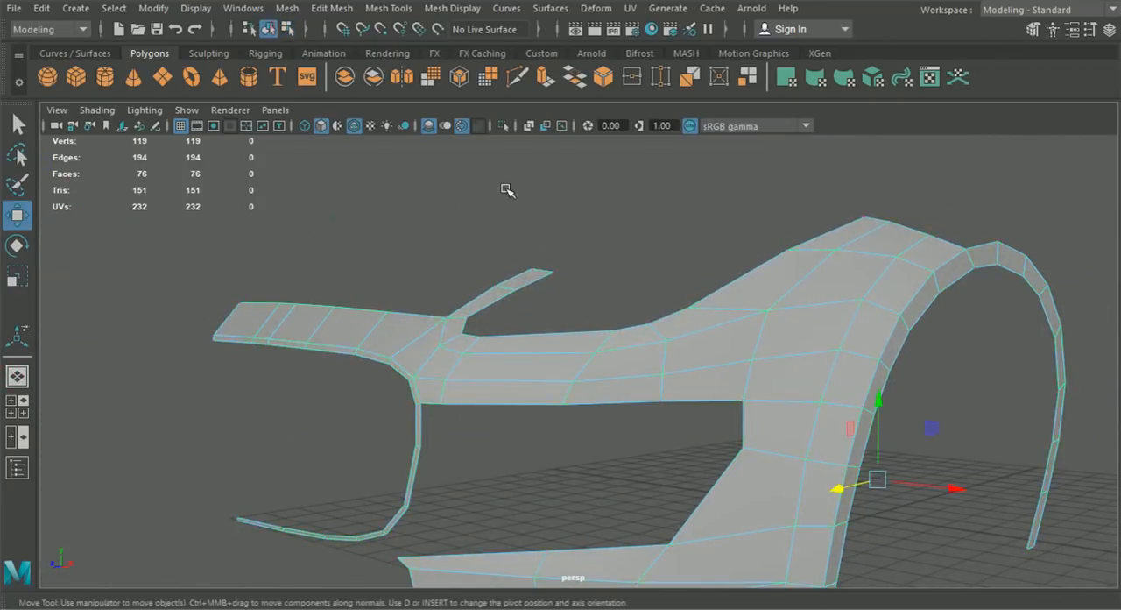
click(506, 192)
scroll(543, 319, down, 6)
alt+drag(568, 347, 561, 390)
- Move the upper-edge vertex nearest the centre line outward along X in the front view
click(17, 406)
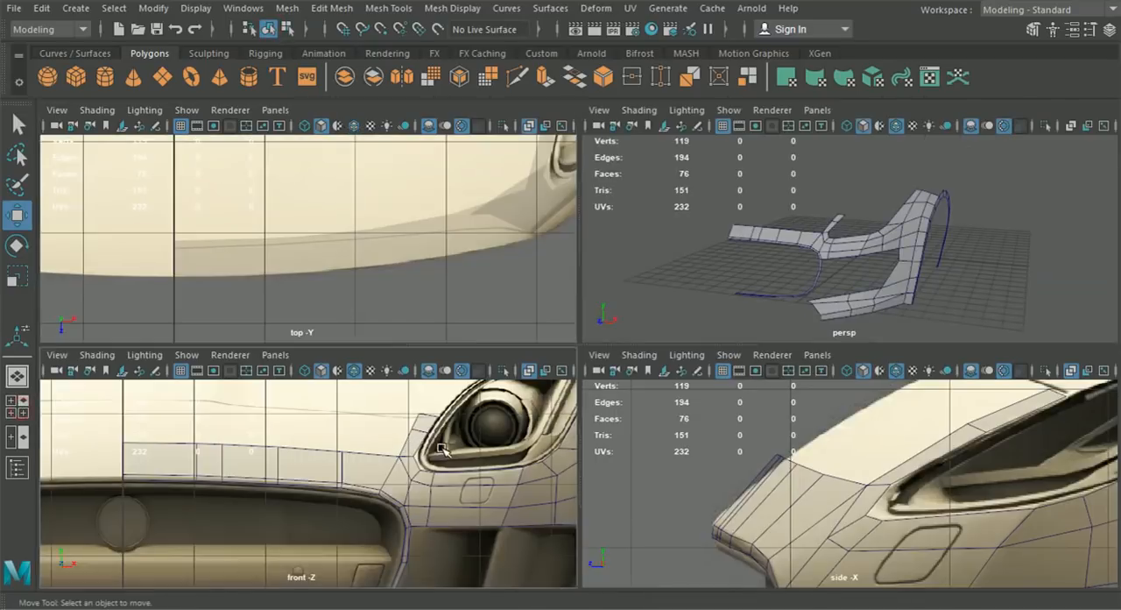
key(space)
scroll(454, 394, up, 2)
click(444, 348)
alt+middle_drag(444, 348, 528, 328)
right_drag(505, 322, 446, 136)
drag(419, 251, 544, 302)
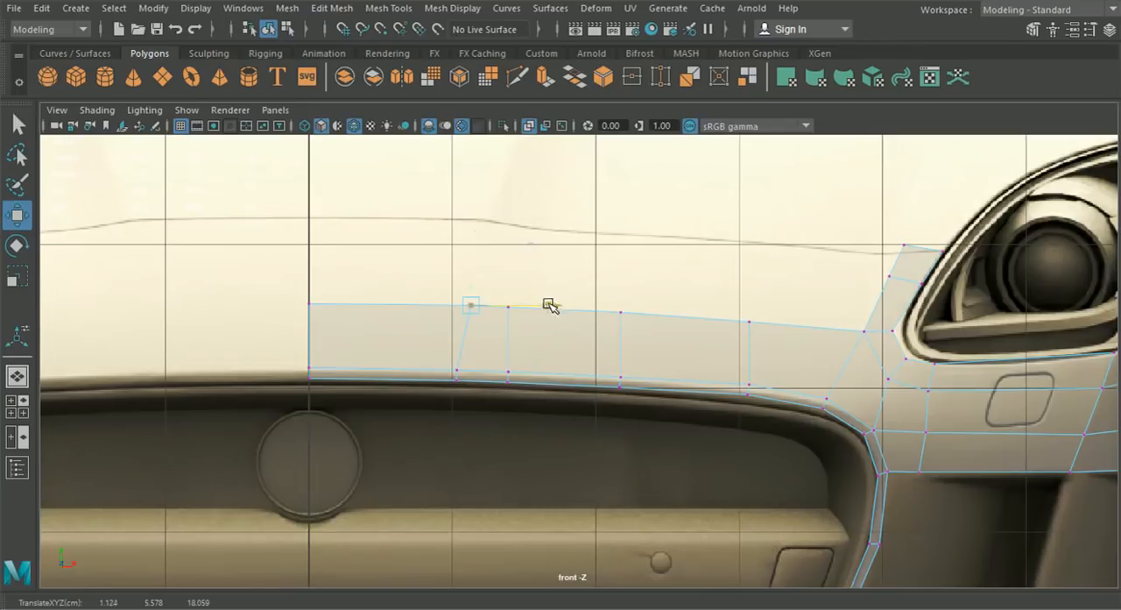
alt+middle_drag(547, 306, 532, 340)
- Extrude the four outer top edges of the grille strip and pull the new faces up to the bonnet line
right_drag(547, 145, 580, 83)
click(489, 323)
click(489, 324)
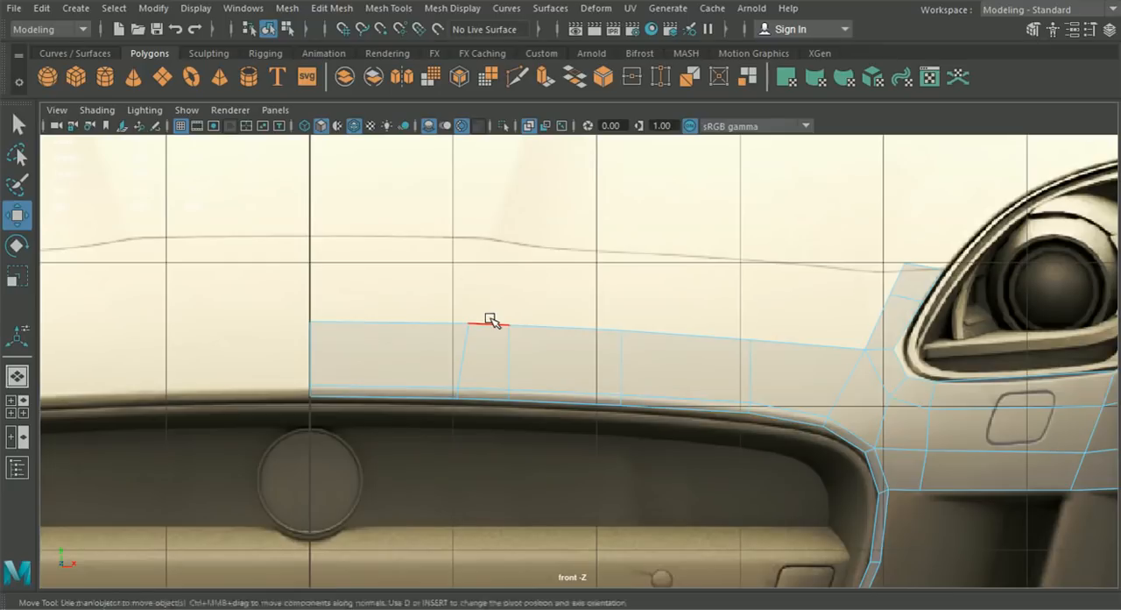
shift+click(570, 326)
shift+click(684, 361)
shift+click(786, 355)
key(ctrl+e)
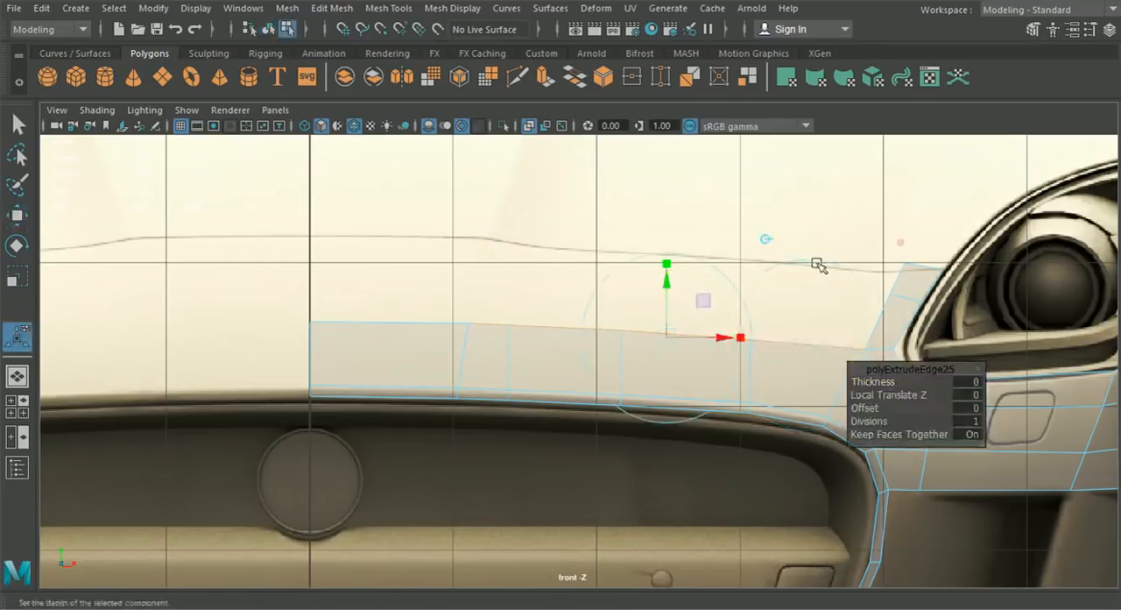
drag(671, 296, 675, 210)
- Nudge the two upper inner vertices of the headlight strip slightly toward the centre along X
right_drag(530, 272, 448, 130)
alt+middle_drag(568, 207, 471, 239)
alt+right_drag(470, 238, 782, 264)
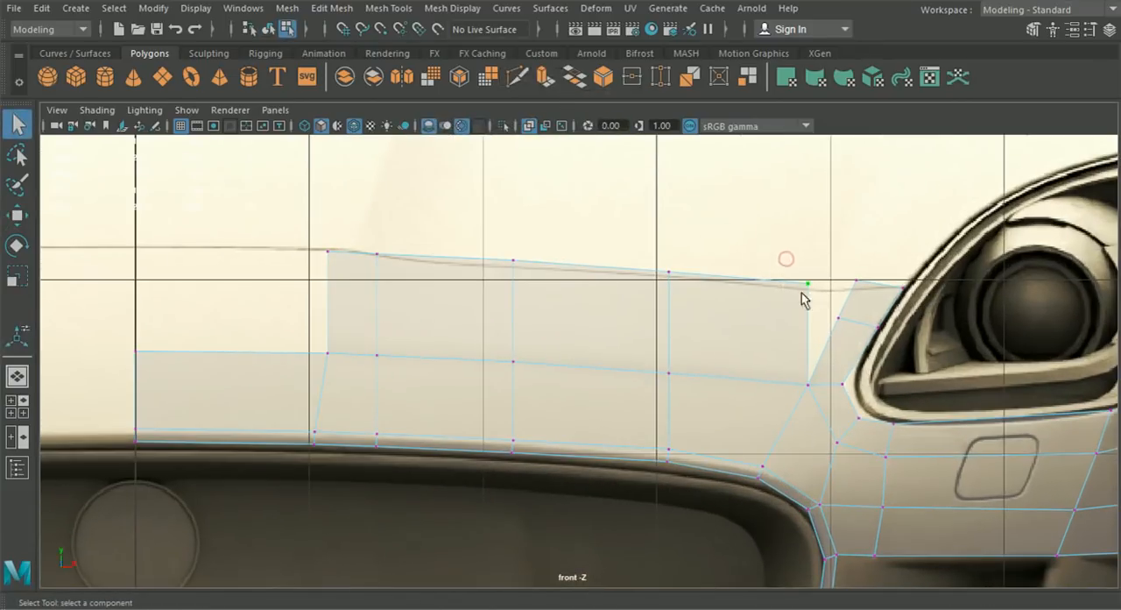
alt+middle_drag(808, 298, 676, 286)
click(18, 215)
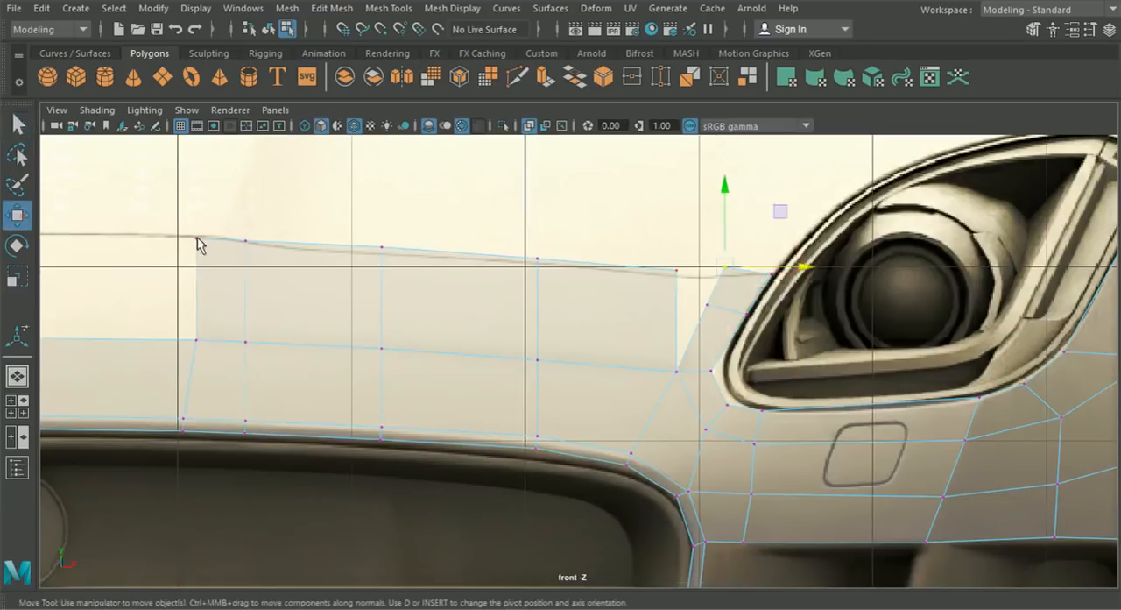
drag(724, 282, 710, 308)
scroll(642, 374, up, 2)
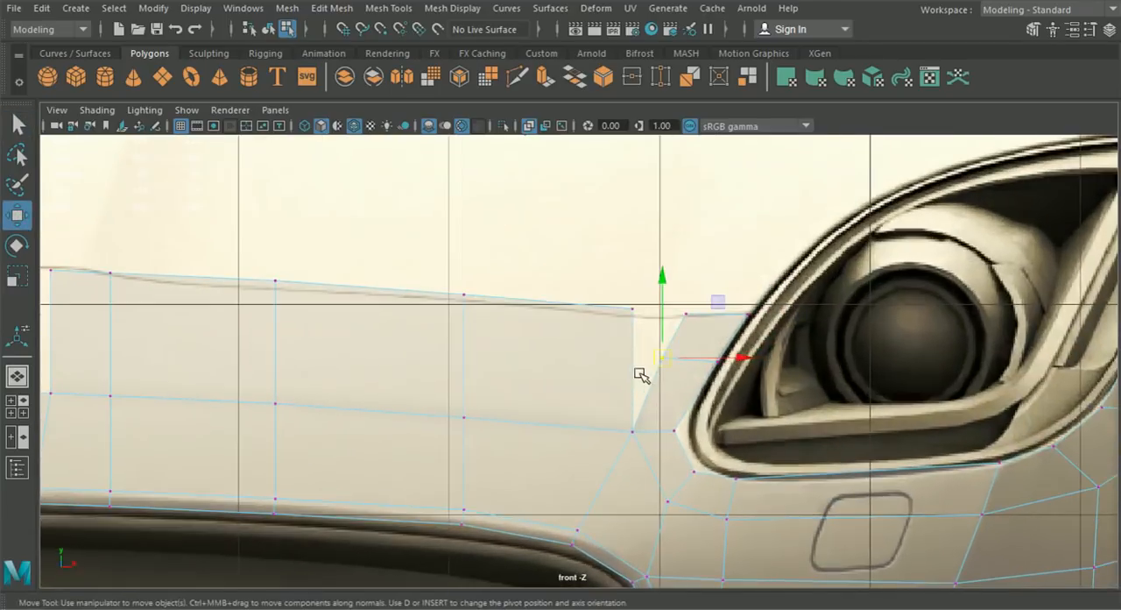
- Snap the new strip's outer top vertex onto the headlight strip's top inner vertex and merge them
alt+middle_drag(511, 340, 771, 325)
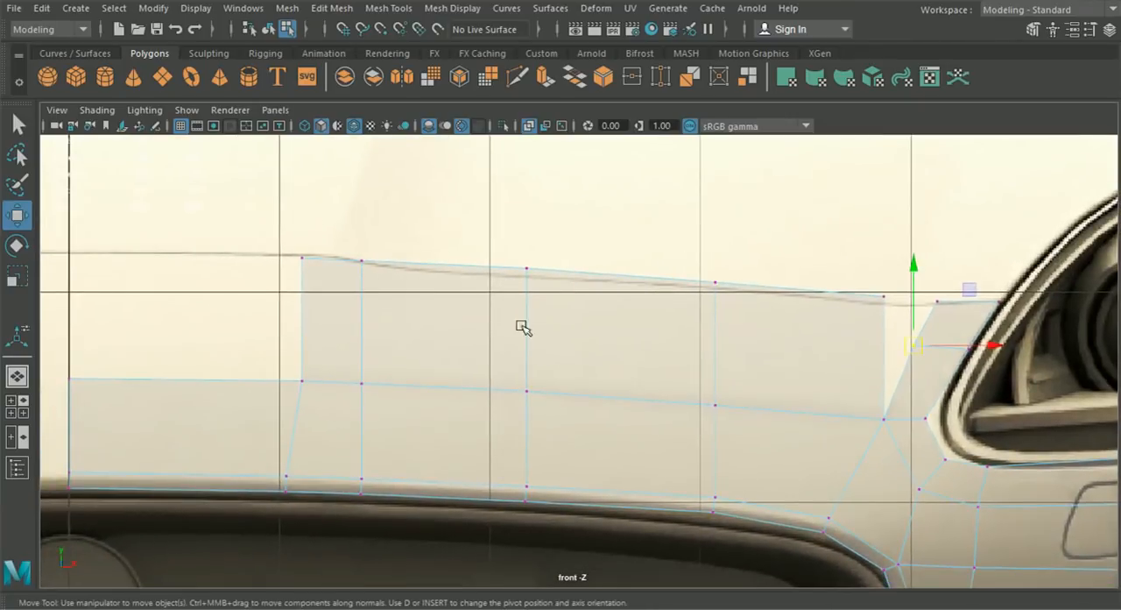
drag(239, 217, 960, 304)
click(893, 310)
click(338, 8)
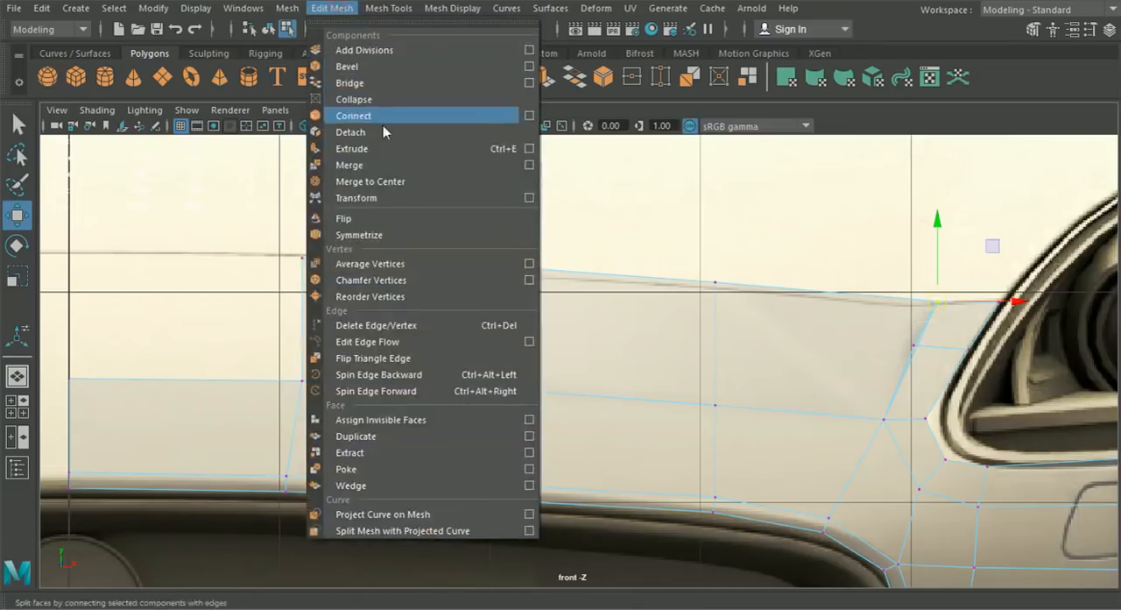
click(380, 165)
- Shift the middle and top vertices of the column nearest the headlight outward, placing the top one on the bonnet line
click(691, 266)
click(682, 393)
drag(782, 403, 791, 405)
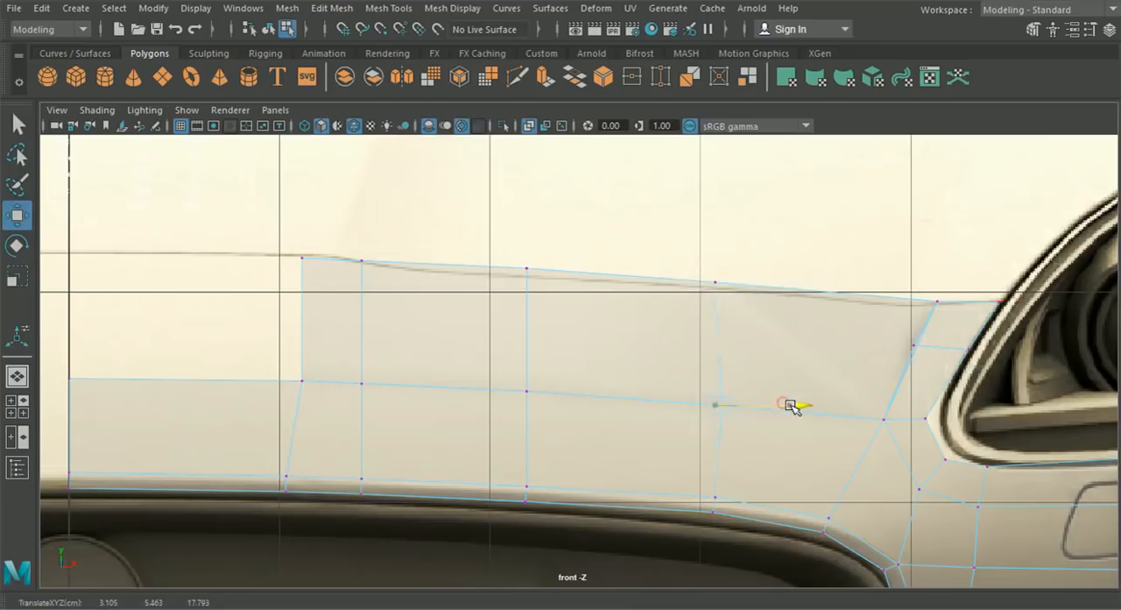
drag(691, 264, 812, 286)
drag(741, 281, 746, 292)
click(701, 378)
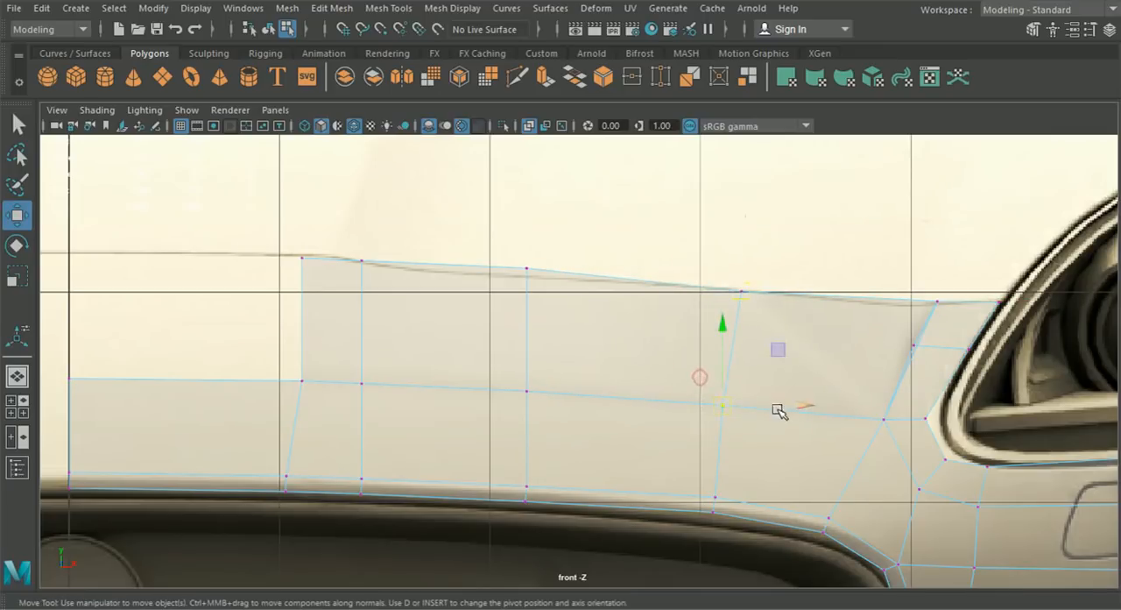
drag(790, 405, 791, 406)
- Place the next column's top vertex on the bonnet line and move its middle vertex slightly outward along X
drag(508, 251, 530, 278)
drag(526, 270, 553, 283)
drag(514, 352, 570, 417)
drag(602, 387, 602, 387)
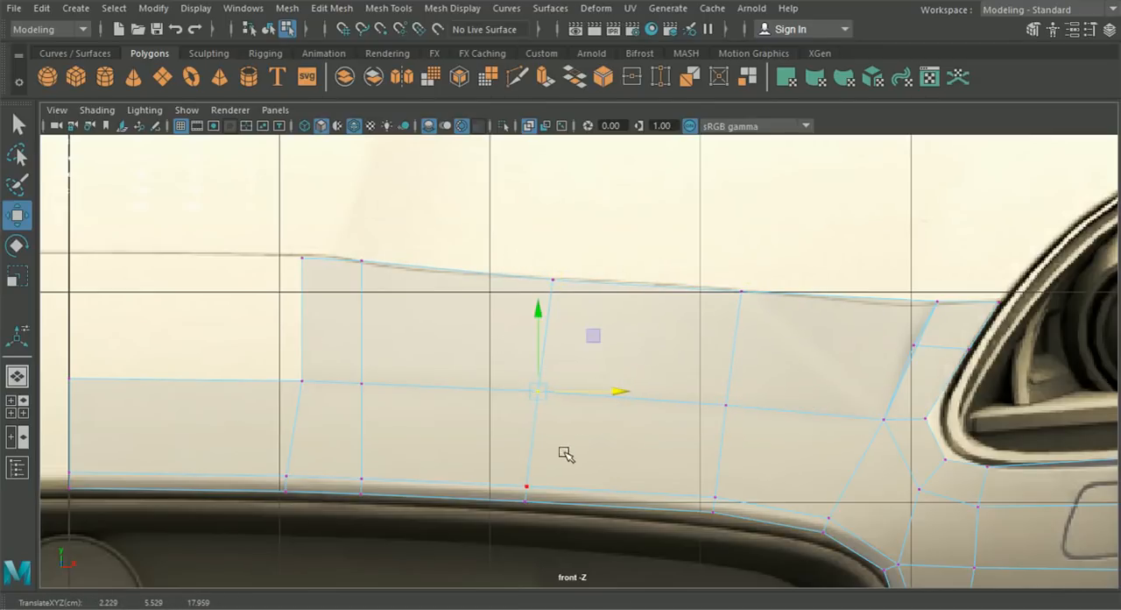
- Slant the two innermost vertex columns outward and set their top vertices on the bonnet line
drag(348, 359, 450, 385)
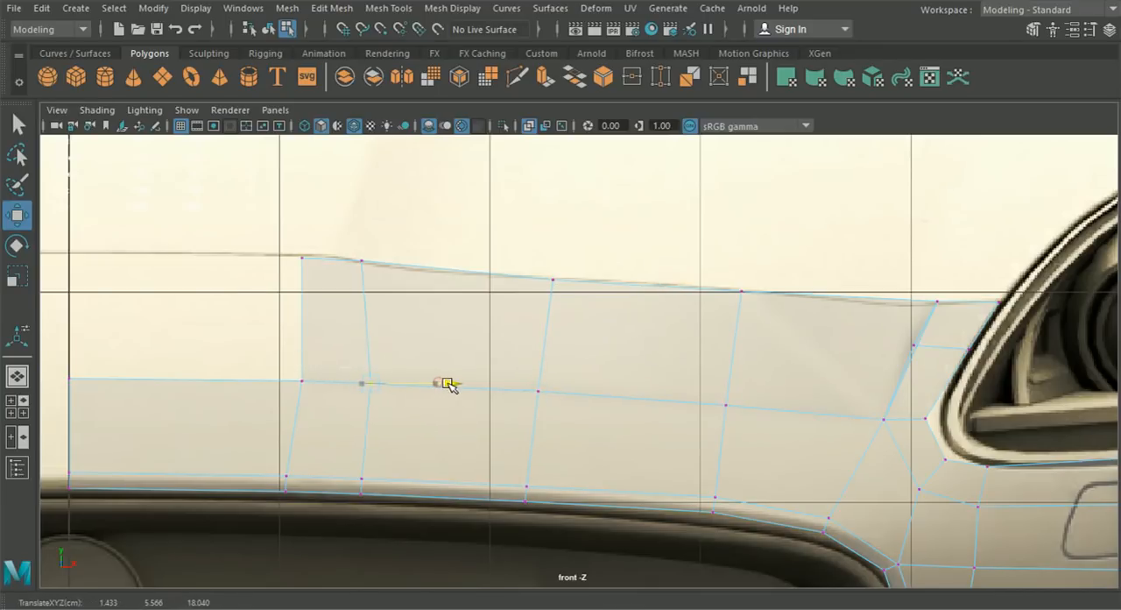
drag(435, 333, 354, 244)
key(ctrl+z)
drag(279, 225, 393, 267)
drag(289, 347, 365, 384)
drag(433, 413, 362, 367)
drag(433, 386, 438, 386)
drag(458, 312, 408, 261)
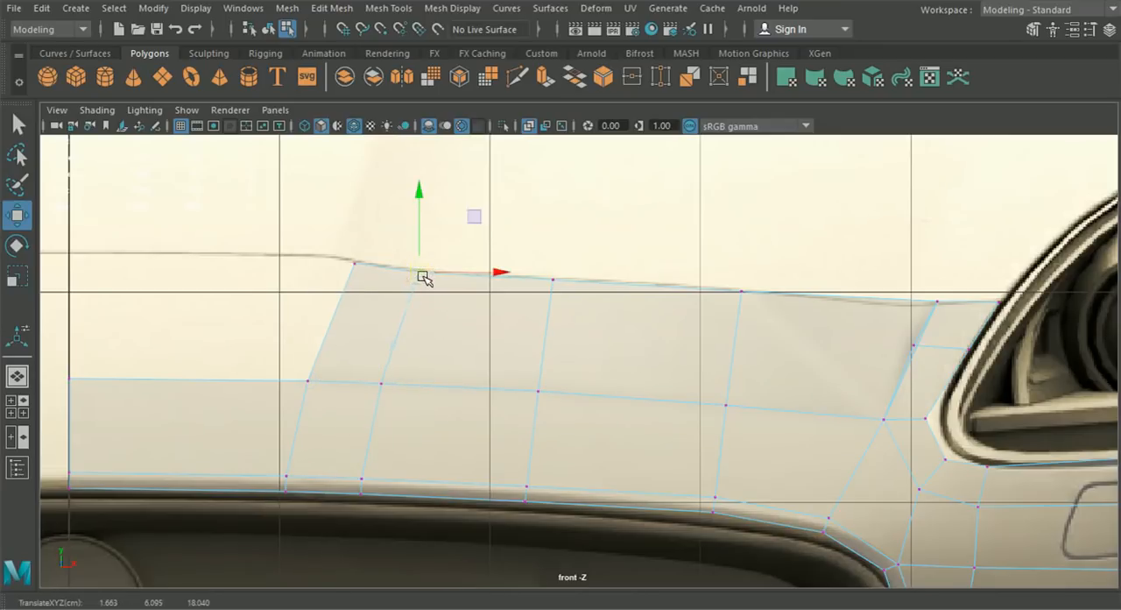
- Move the four new top vertices back and up in the side view to the bonnet's front seam
scroll(423, 277, down, 4)
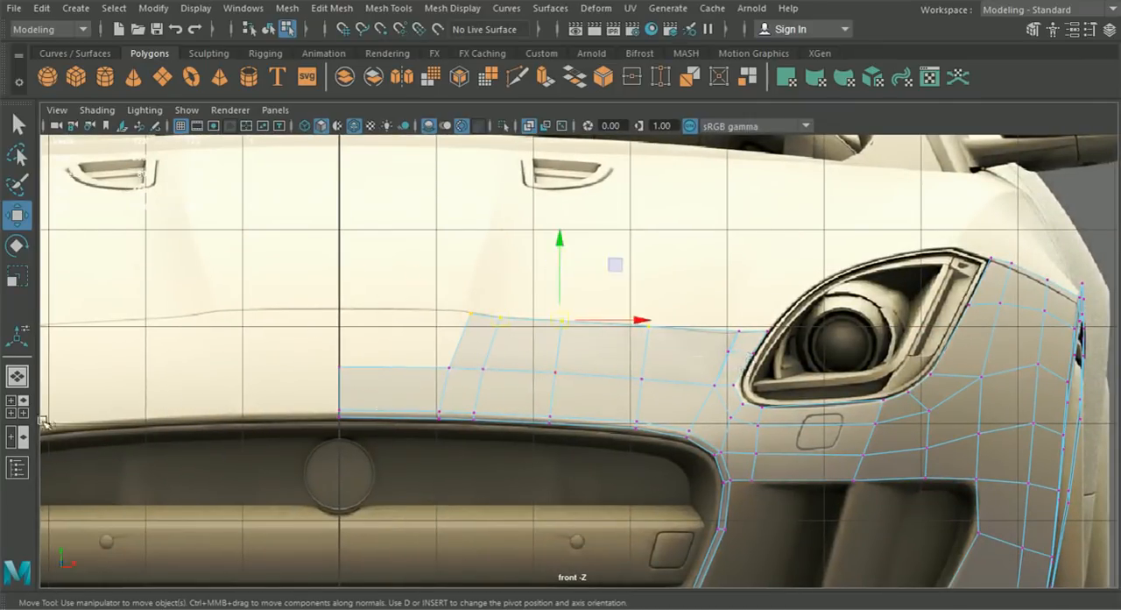
key(space)
key(space)
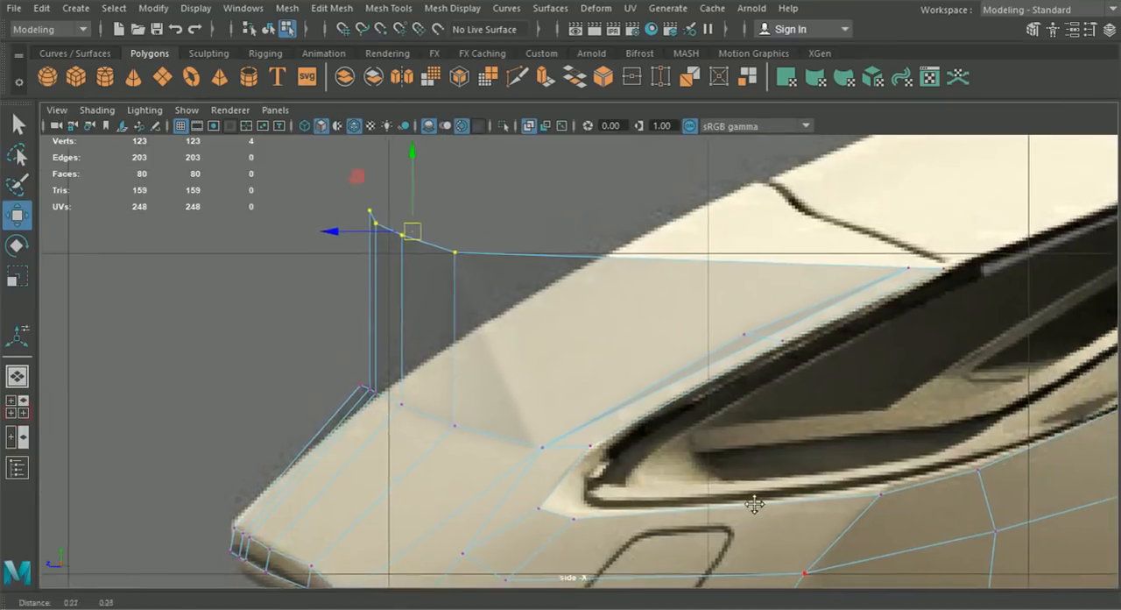
drag(325, 233, 695, 230)
alt+middle_drag(696, 231, 586, 277)
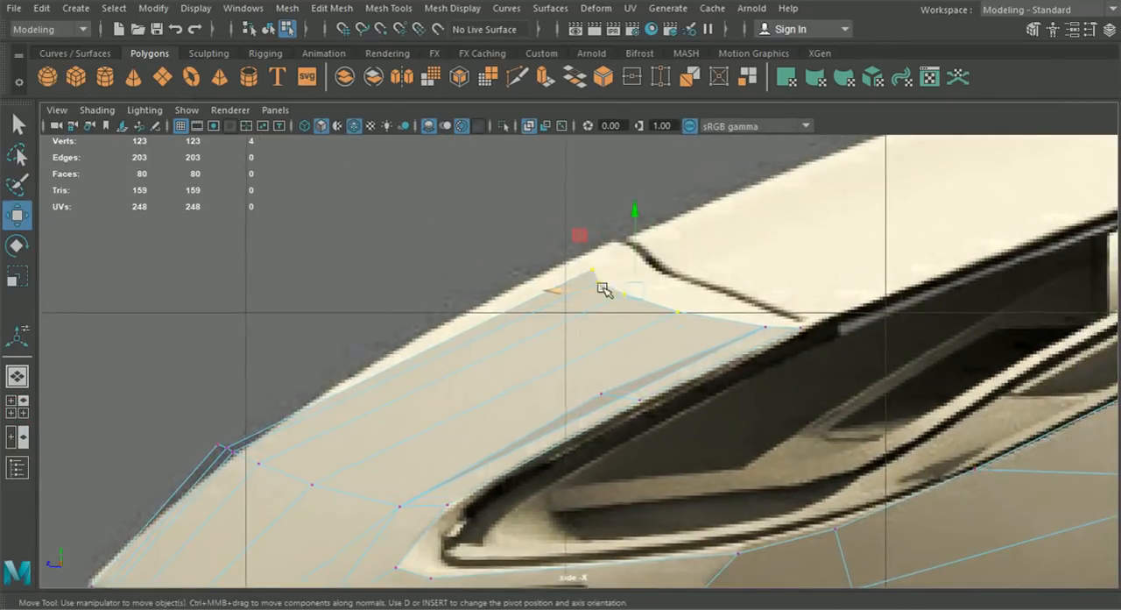
drag(615, 292, 658, 265)
- Move the five middle-row bonnet vertices back along Z to bring them inside the body outline in the side view
alt+middle_drag(361, 413, 490, 329)
scroll(491, 333, up, 1)
click(459, 415)
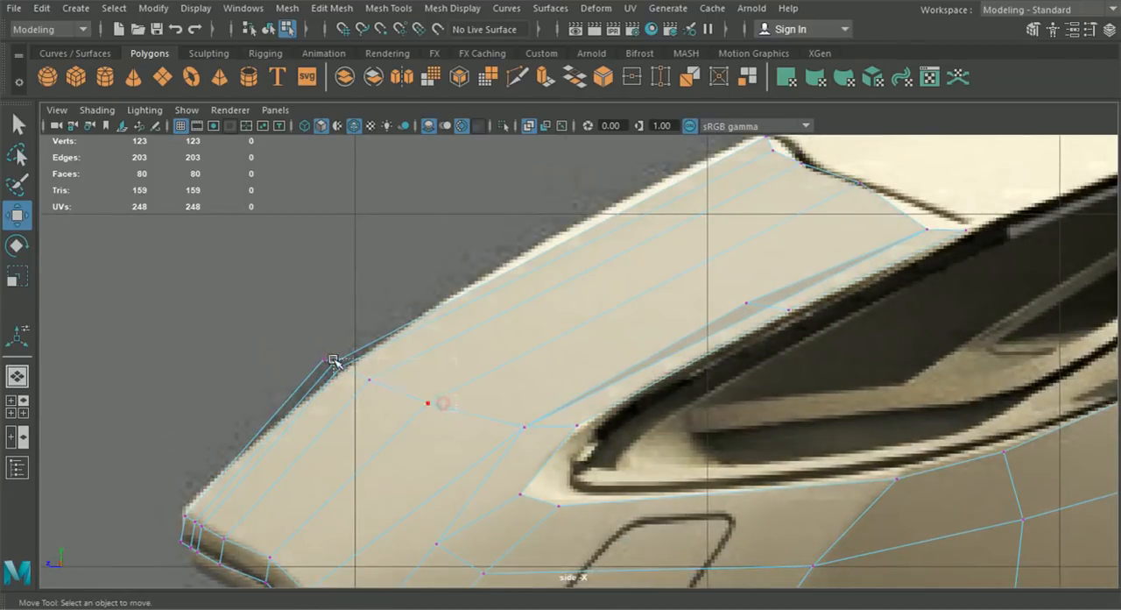
drag(331, 355, 390, 394)
shift+click(450, 422)
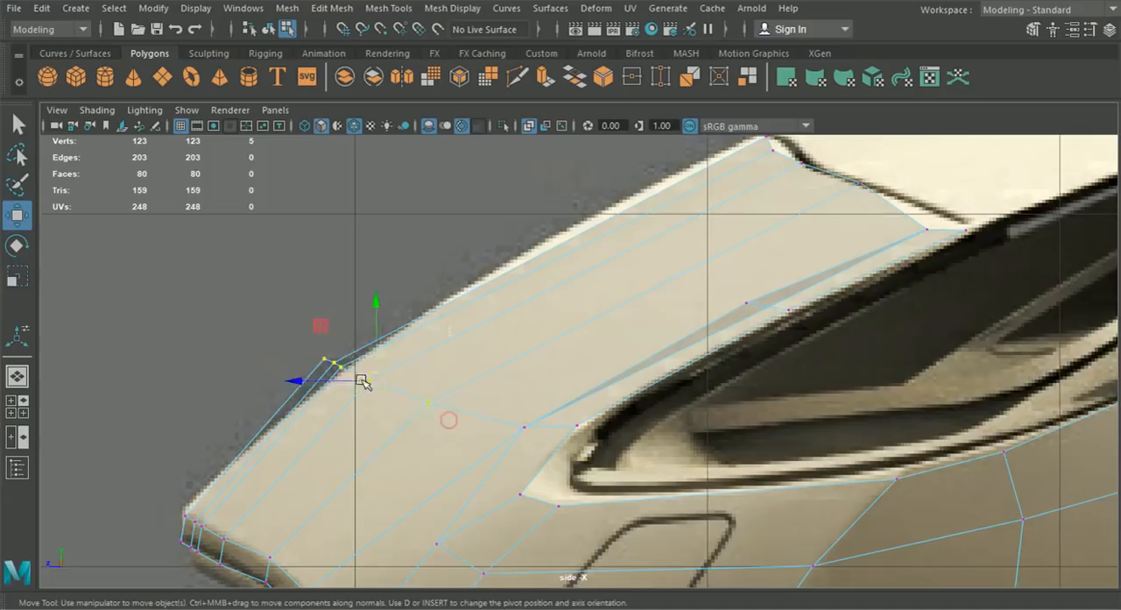
drag(378, 383, 334, 386)
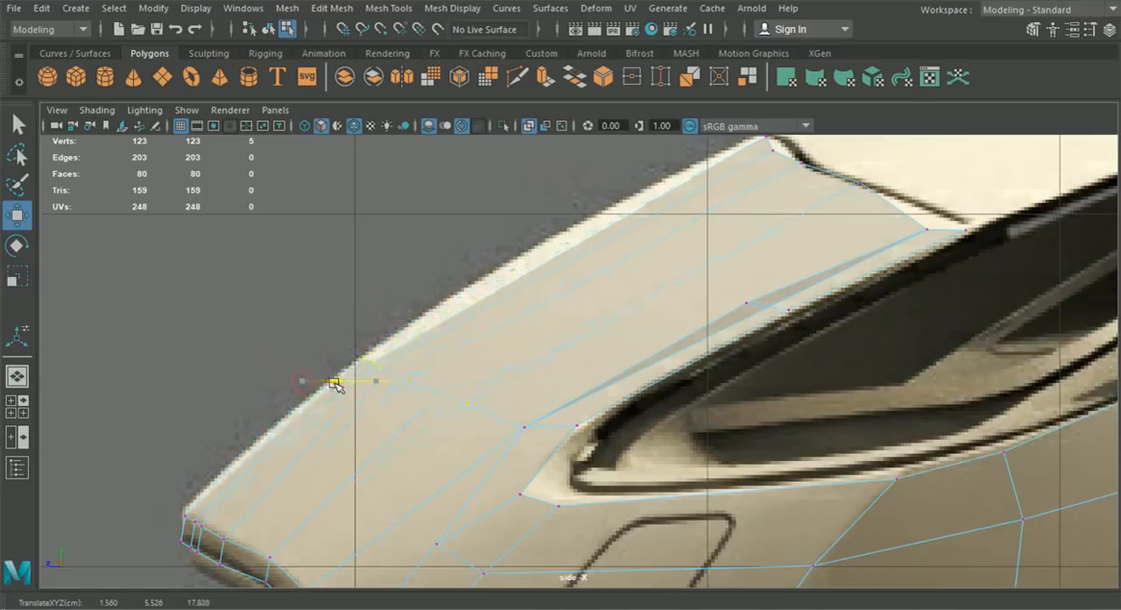
- Place the four top vertices and the two nearest the headlight on the bonnet's front seam in the side view
alt+middle_drag(538, 299, 455, 367)
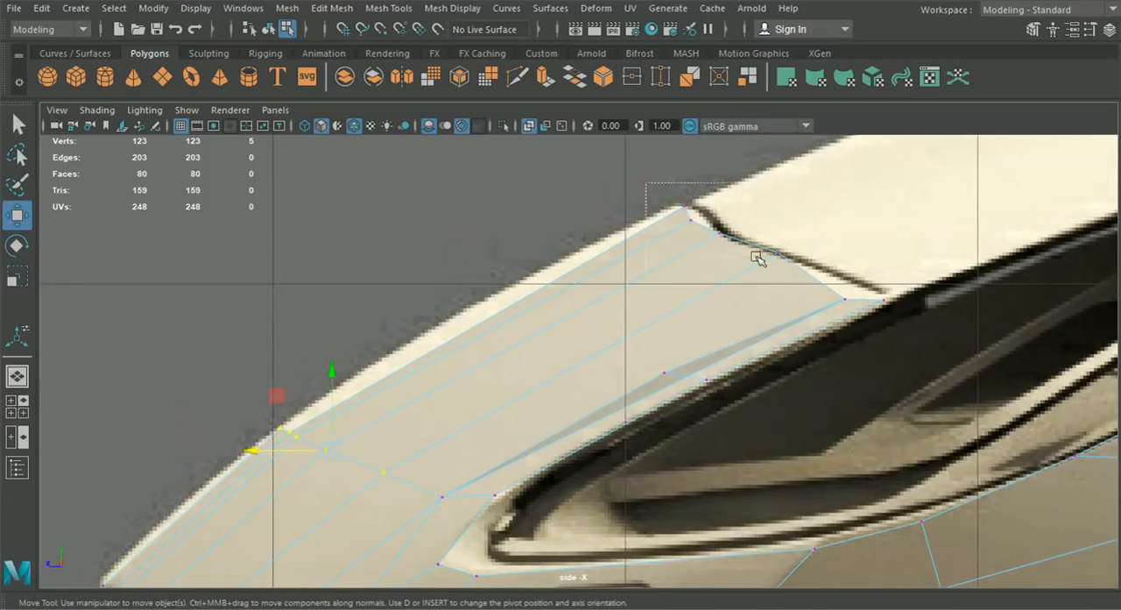
drag(644, 182, 795, 281)
alt+middle_drag(699, 228, 670, 243)
drag(623, 242, 734, 254)
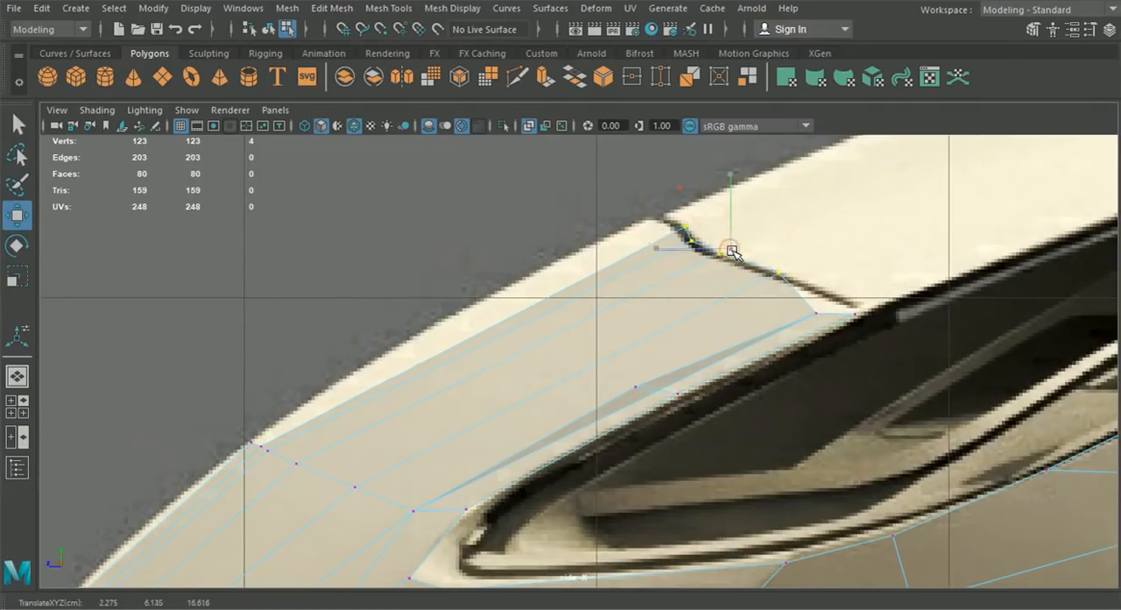
click(814, 312)
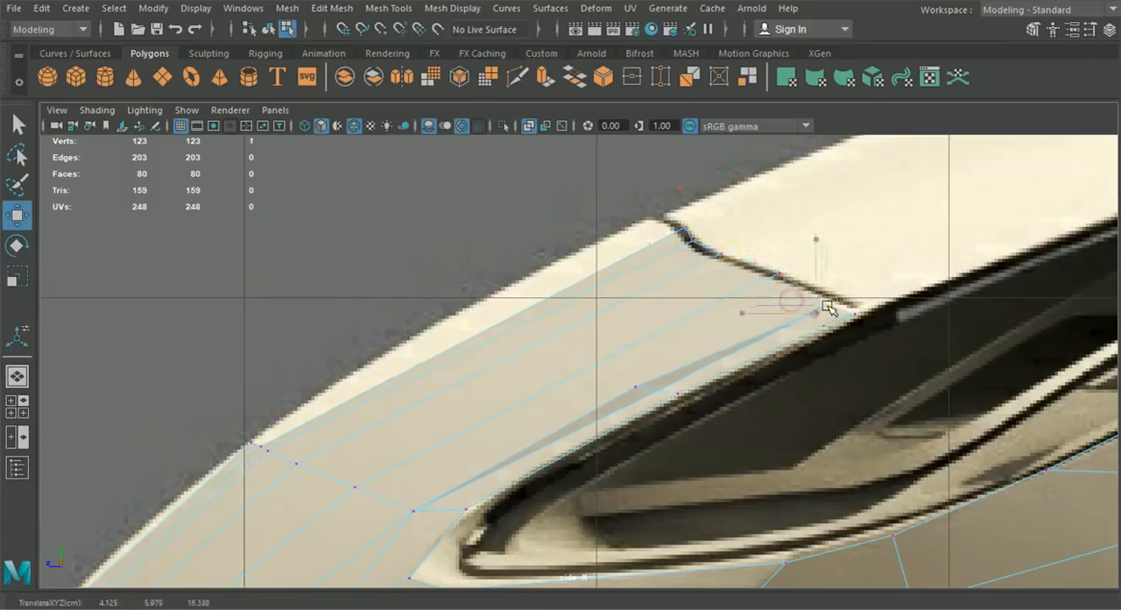
drag(833, 304, 871, 313)
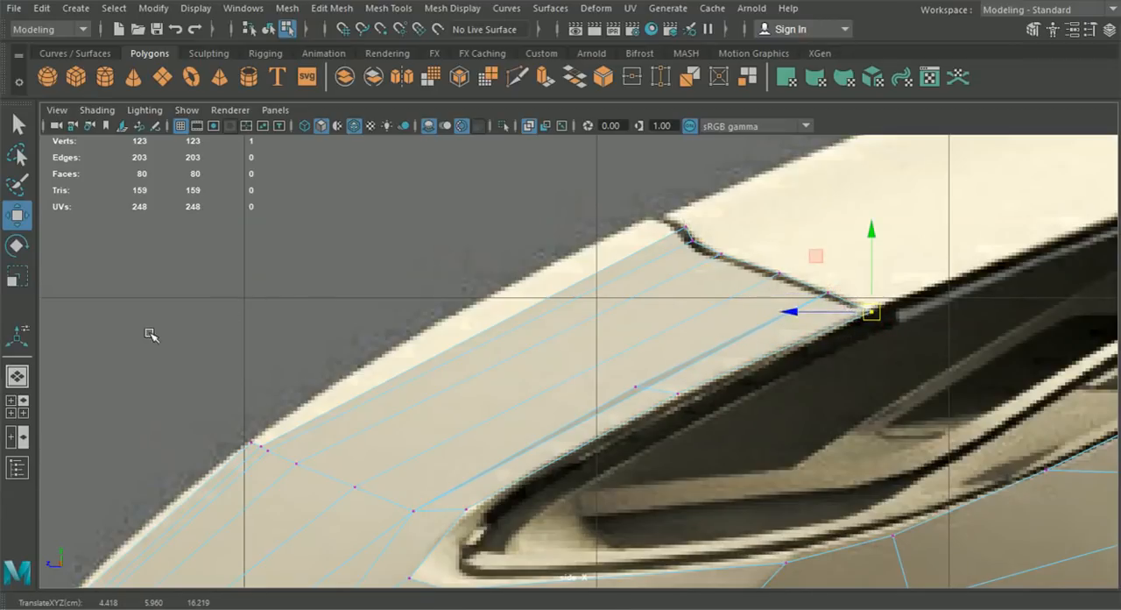
- Insert an edge loop across the middle of the upper bonnet-edge strip in the perspective view
click(17, 376)
alt+drag(408, 368, 377, 289)
click(387, 8)
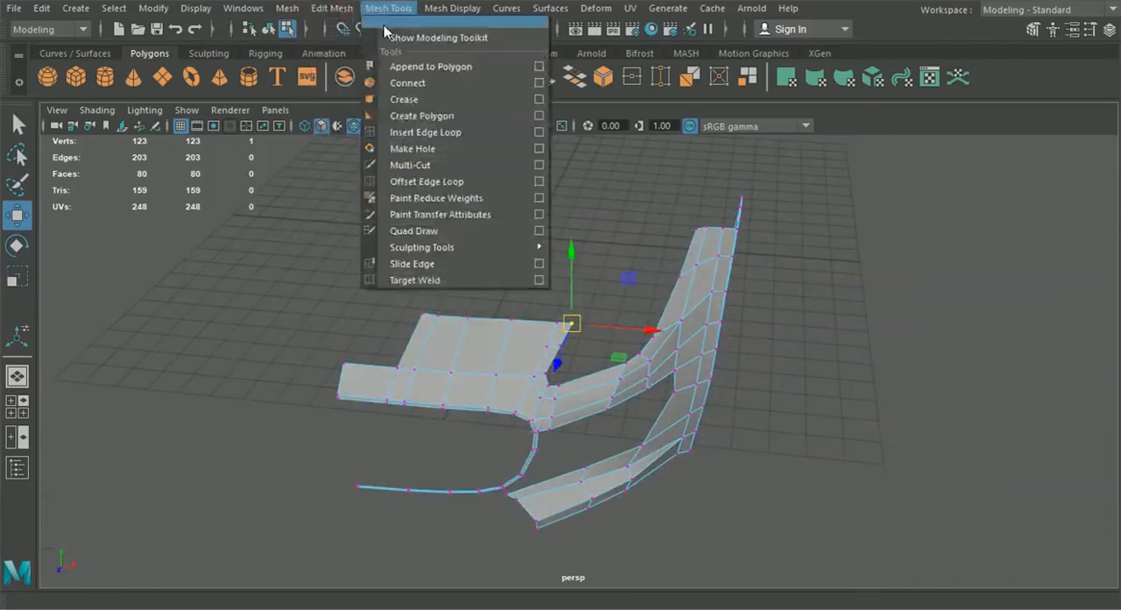
click(438, 132)
scroll(491, 306, up, 5)
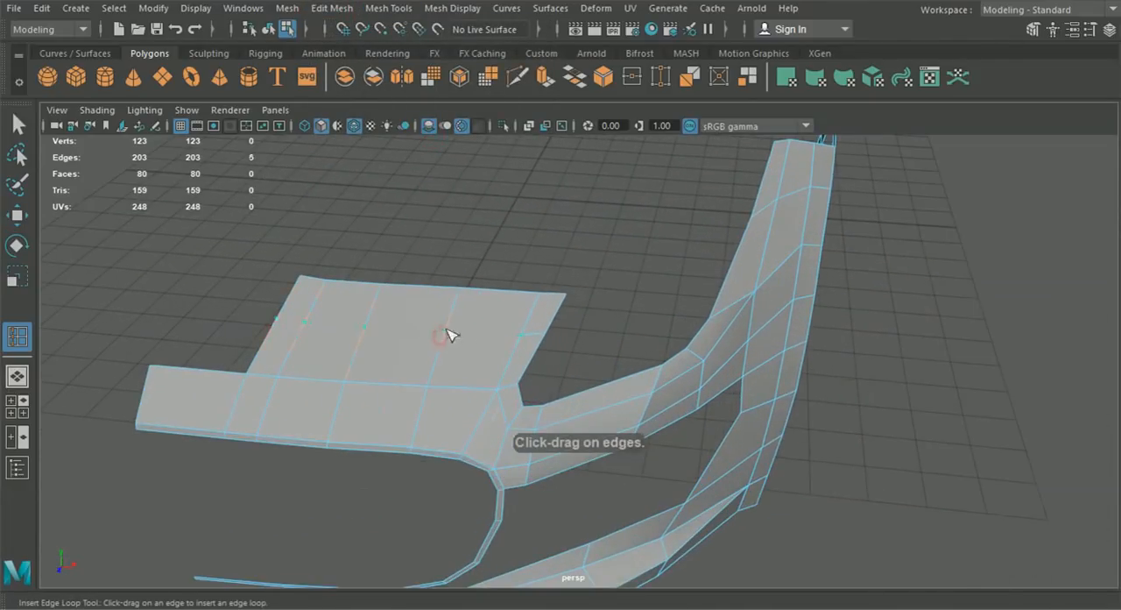
alt+drag(448, 338, 340, 345)
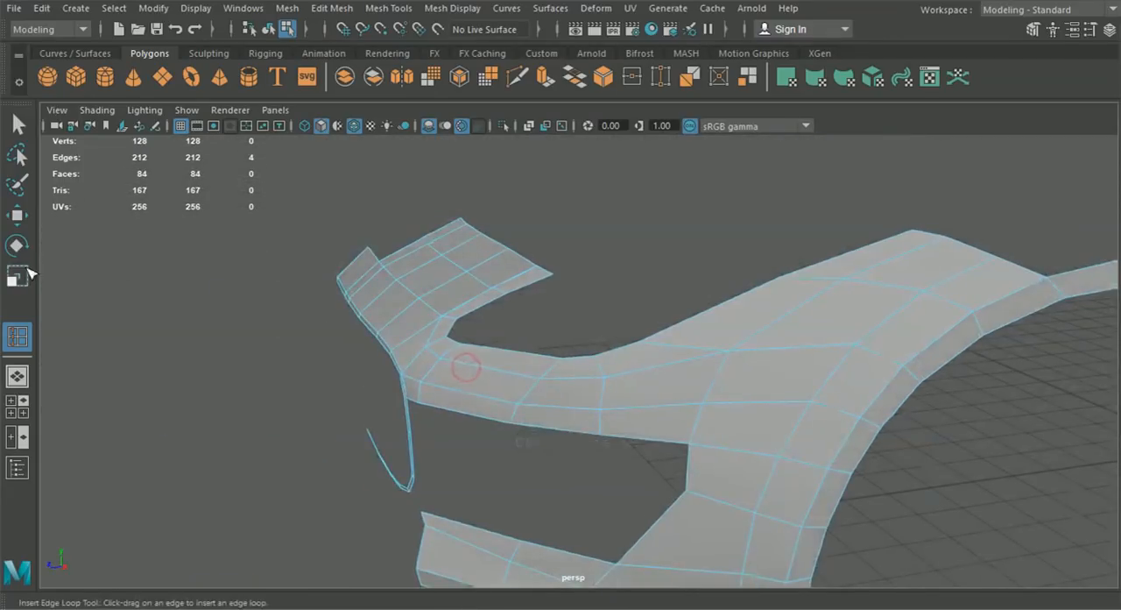
- Move the new edge loop outward in the side view to curve the strip toward the bonnet outline
click(18, 216)
alt+drag(438, 302, 392, 252)
alt+middle_drag(391, 252, 477, 344)
alt+right_drag(477, 344, 566, 342)
drag(603, 314, 602, 305)
click(11, 412)
key(space)
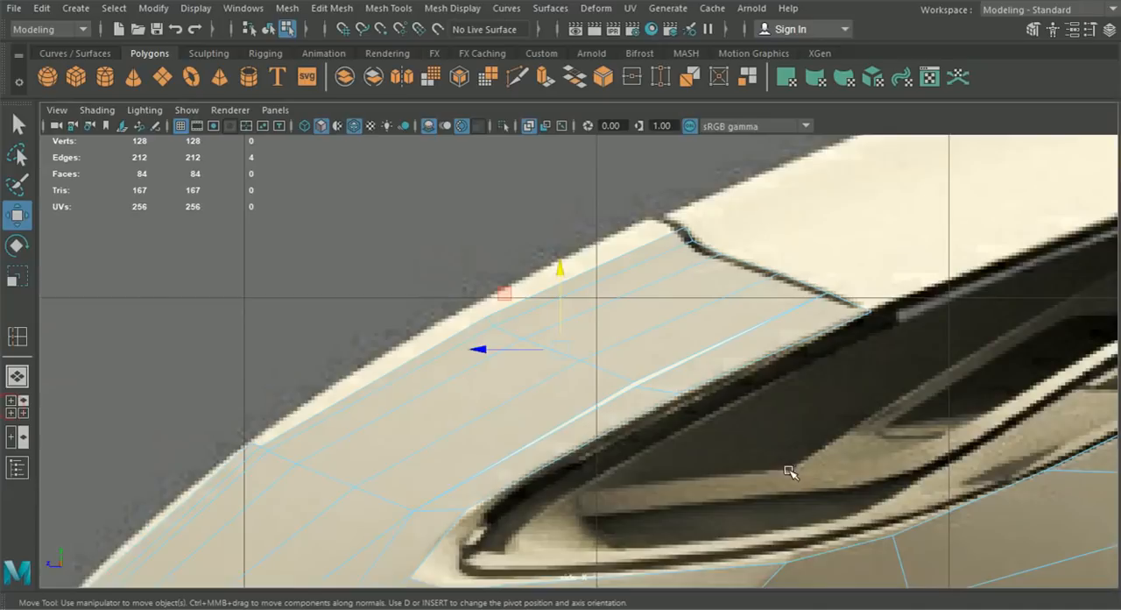
mouse_move(560, 353)
mouse_down()
mouse_move(536, 366)
mouse_move(555, 353)
mouse_up()
- Merge the overlapping vertices where the new loop crosses the edge line nearest the headlight
right_drag(640, 122, 557, 124)
click(19, 382)
alt+drag(383, 381, 529, 429)
scroll(484, 415, up, 4)
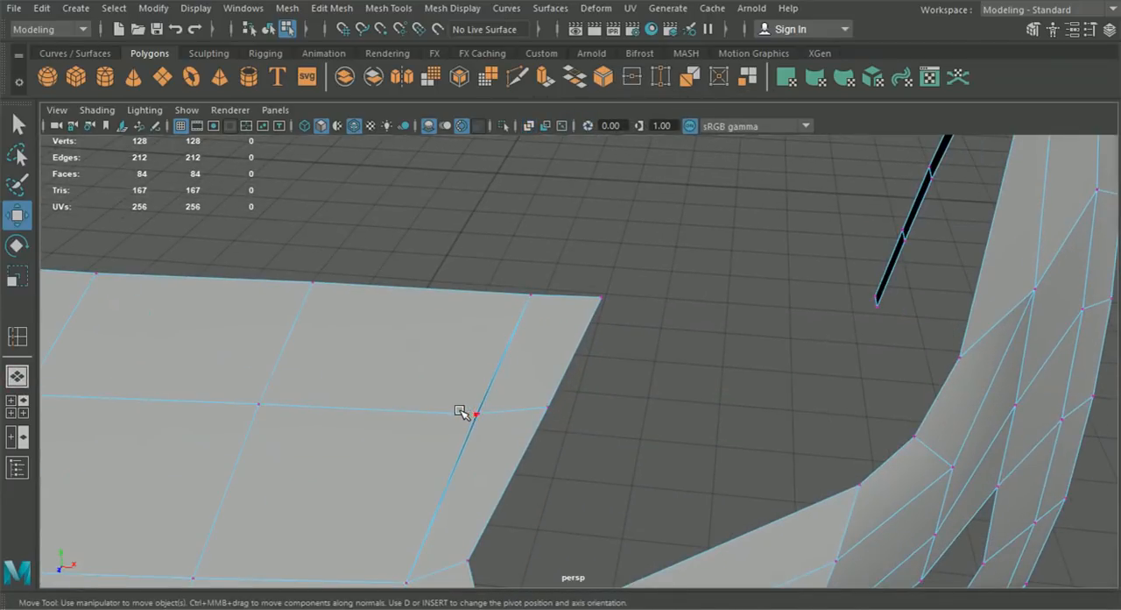
drag(480, 420, 489, 419)
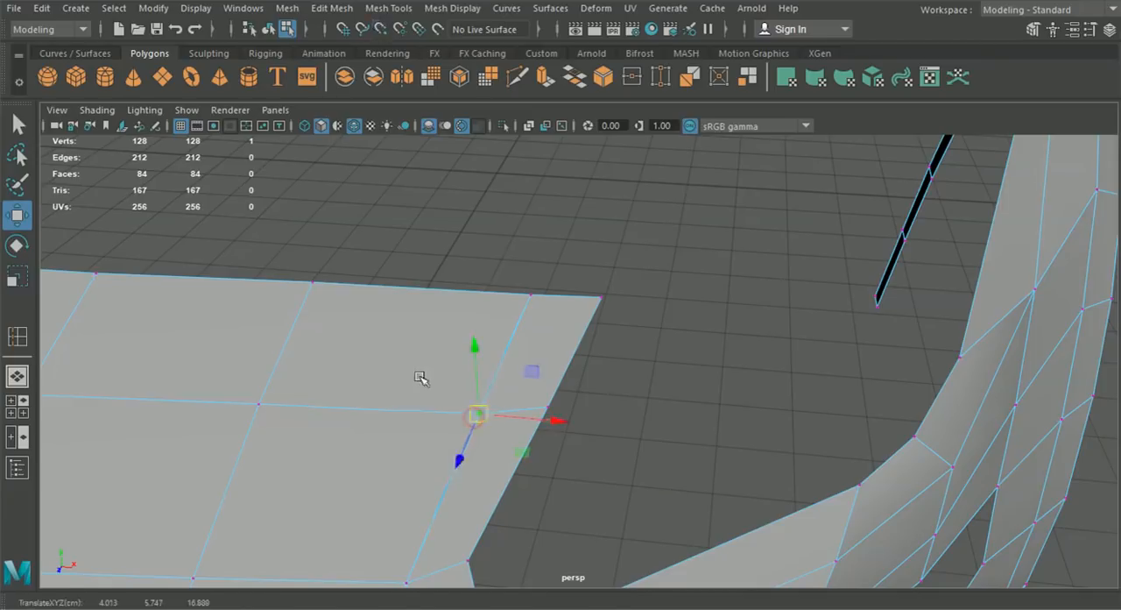
click(386, 9)
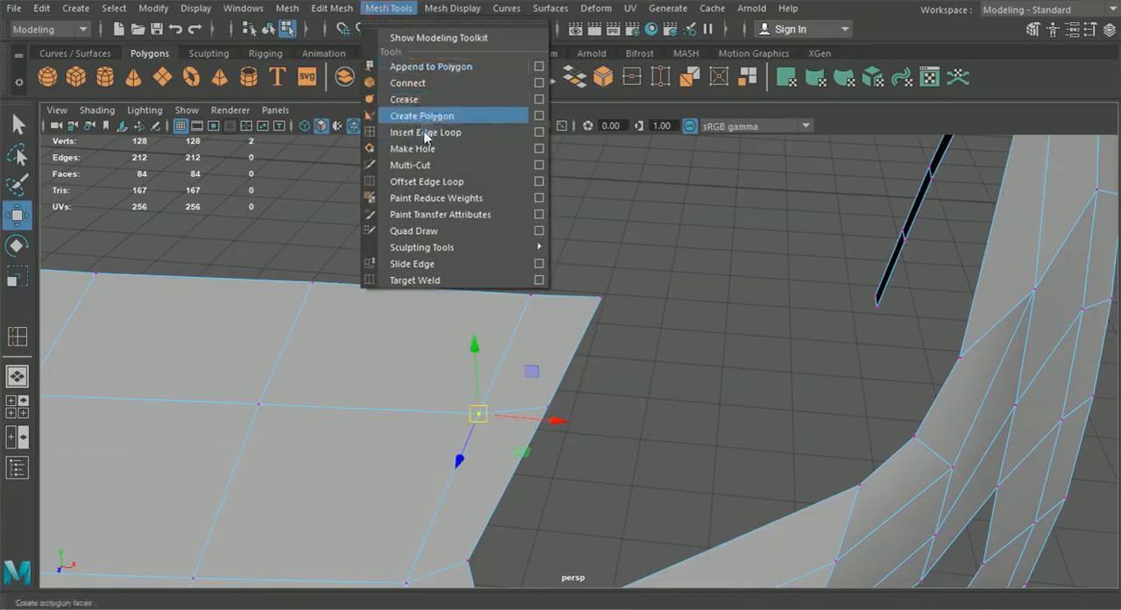
mouse_move(330, 12)
click(362, 164)
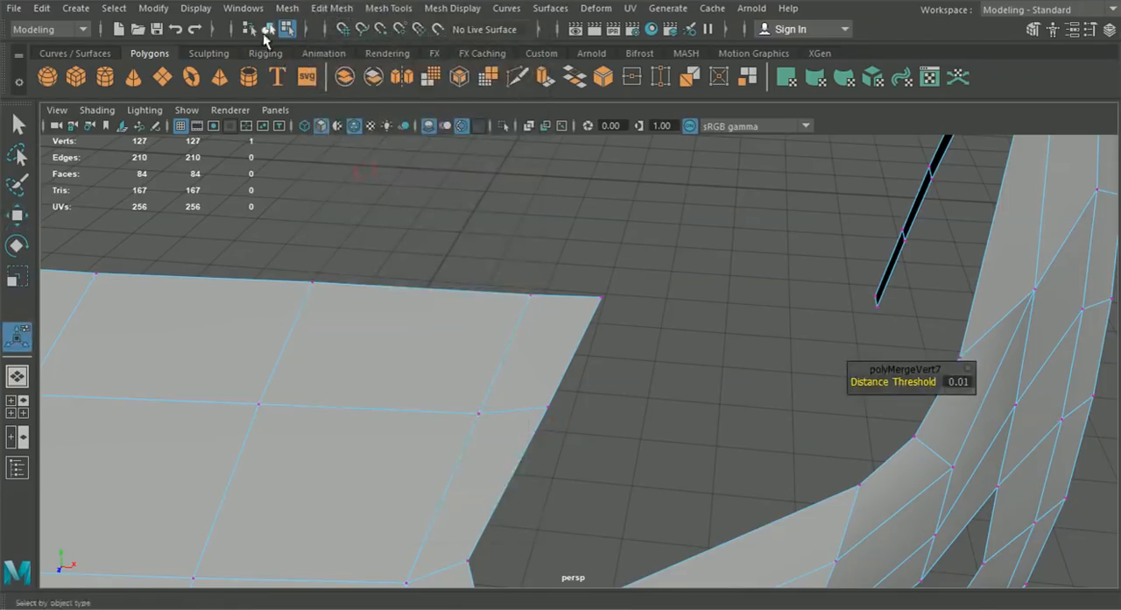
- Extrude the rear edge of the short strip beside the car's centreline upward
alt+drag(399, 233, 294, 367)
right_drag(294, 367, 292, 79)
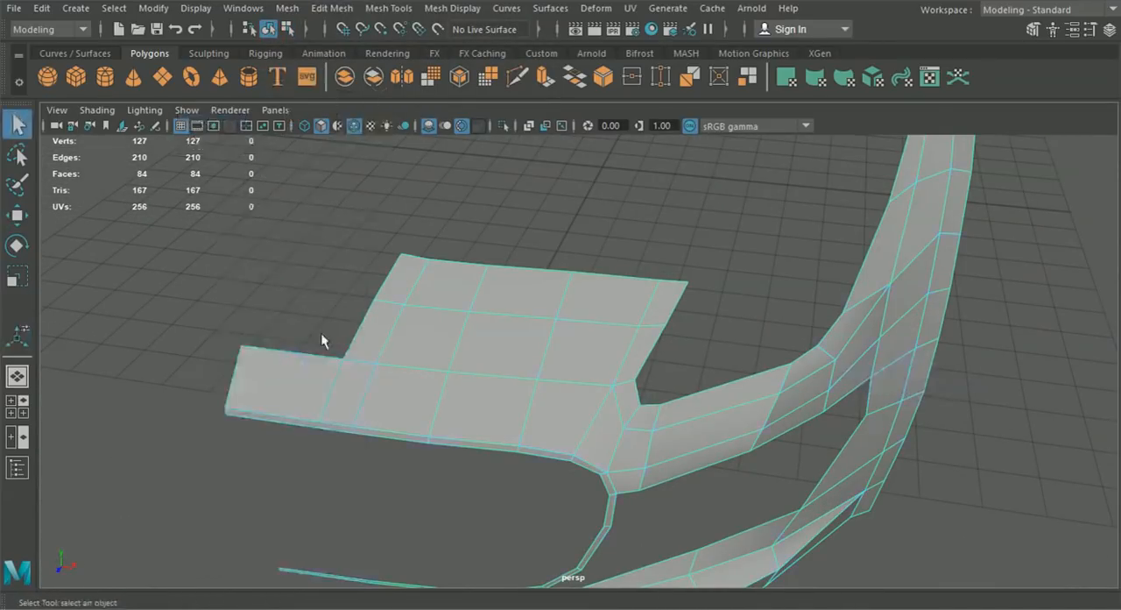
click(310, 359)
key(ctrl+e)
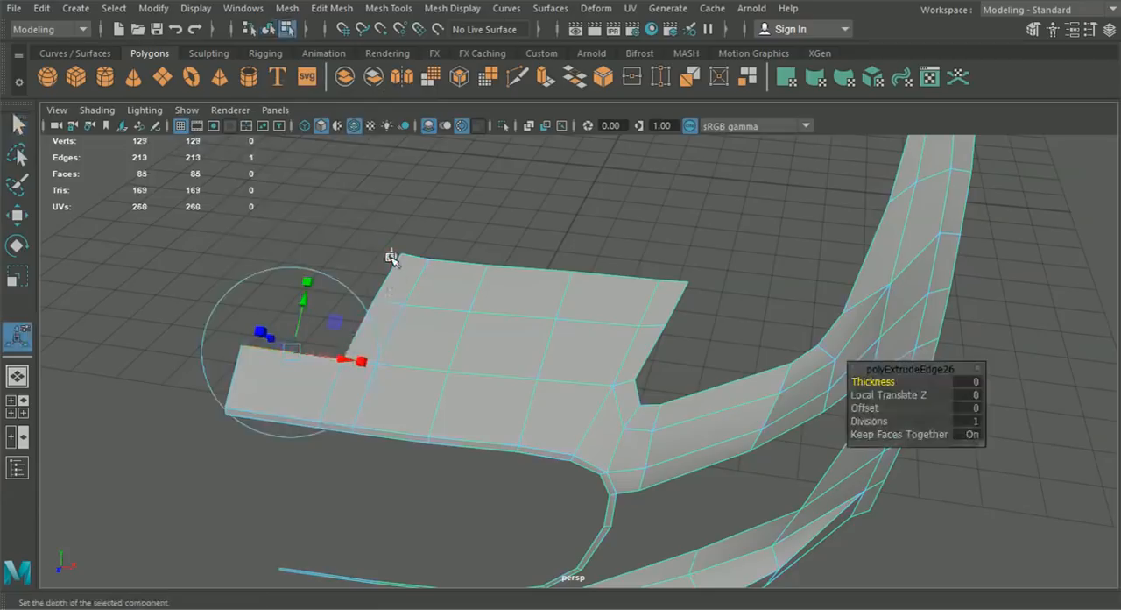
drag(294, 311, 320, 237)
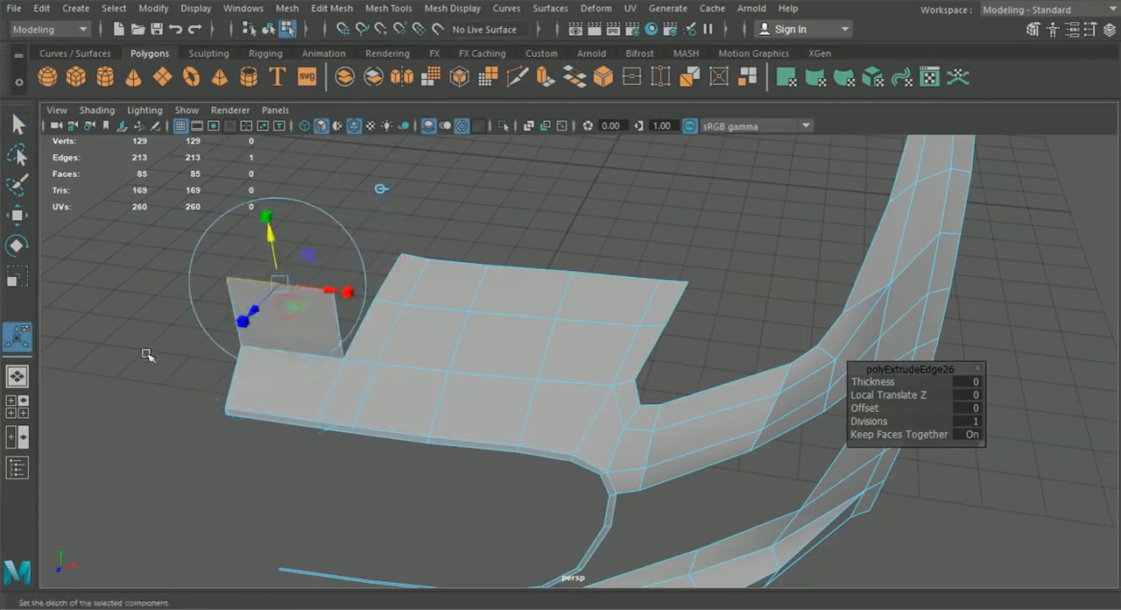
- Move the extruded edge back in the side view to the start of the bonnet's front seam
click(23, 410)
key(space)
drag(249, 252, 586, 288)
drag(626, 251, 663, 324)
scroll(663, 325, down, 5)
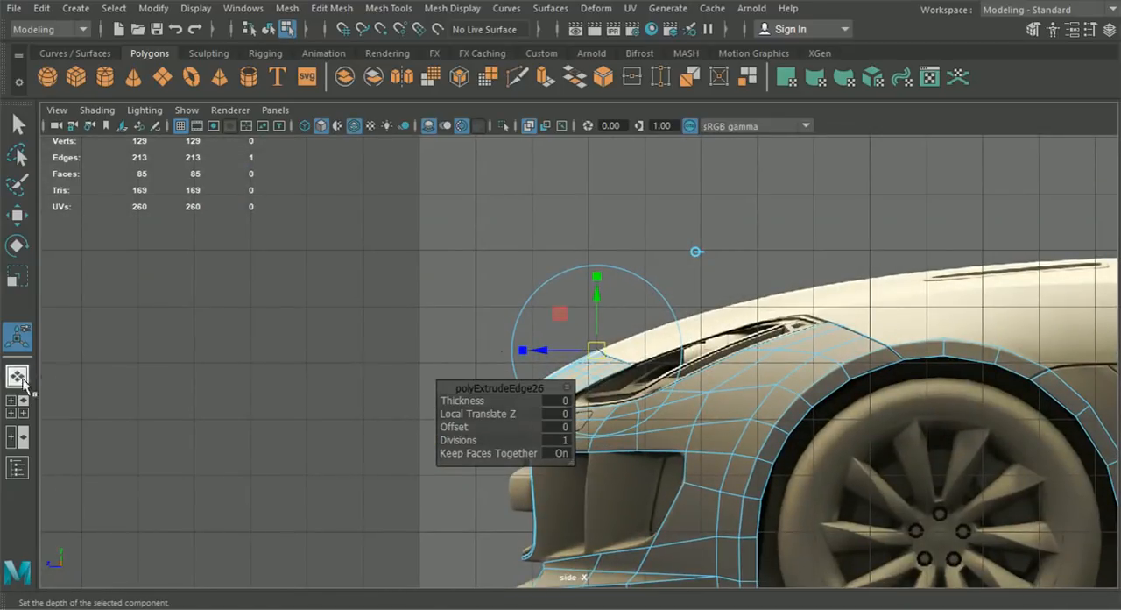
- Insert an edge loop across the middle of the newly extruded centre strip
click(17, 377)
alt+drag(491, 380, 531, 320)
alt+middle_drag(531, 320, 514, 335)
alt+drag(514, 335, 671, 343)
click(388, 9)
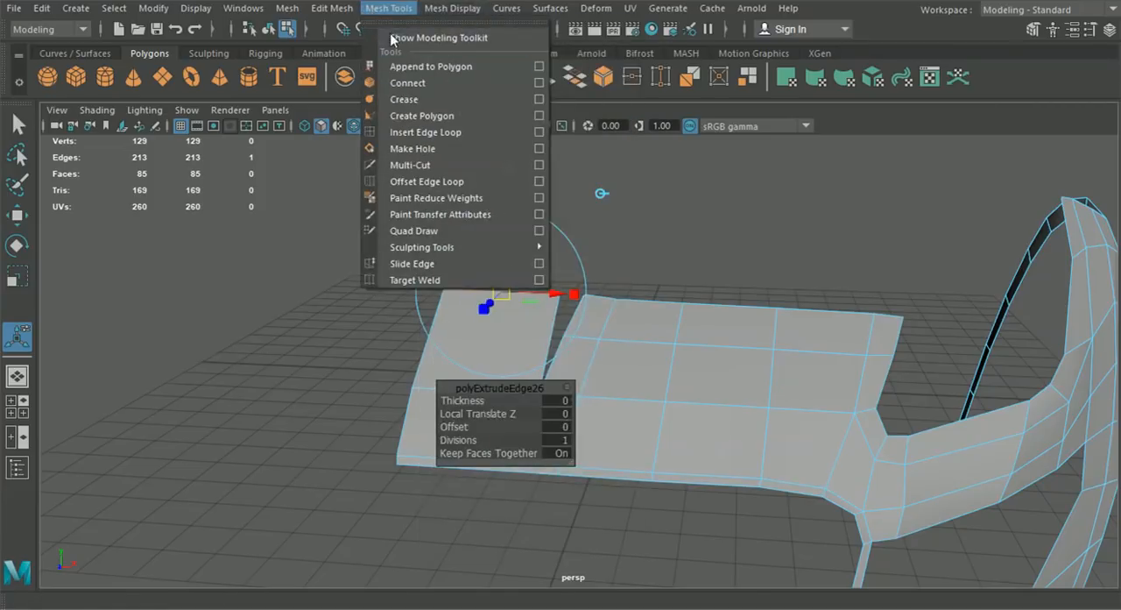
click(426, 131)
alt+drag(479, 167, 528, 340)
- Raise the centre strip's new edge to the bonnet outline in the side view
click(18, 407)
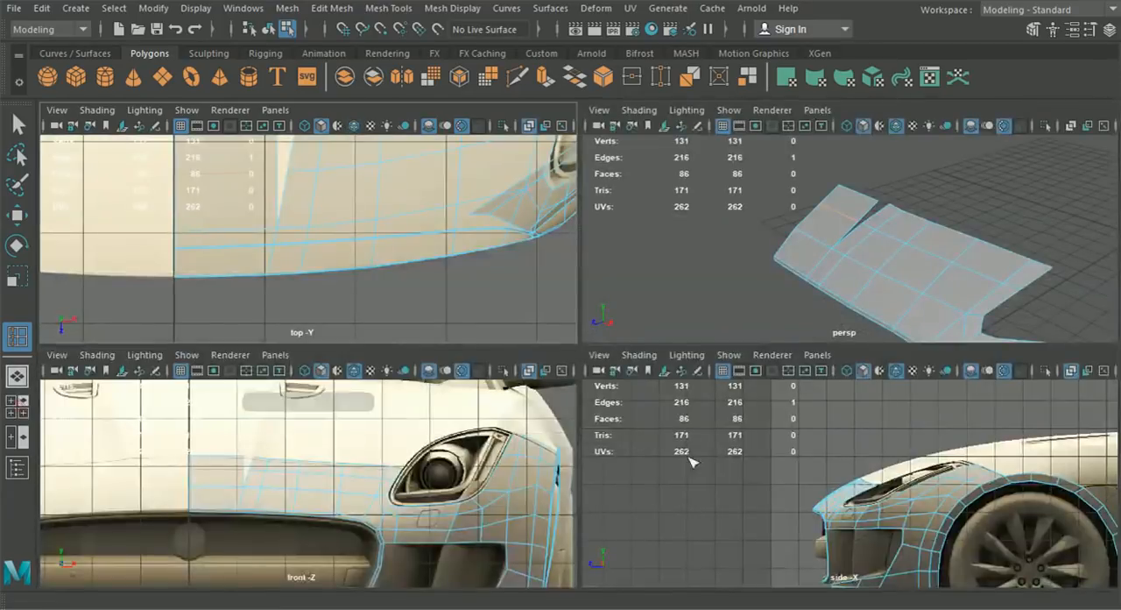
key(space)
click(18, 214)
key(f)
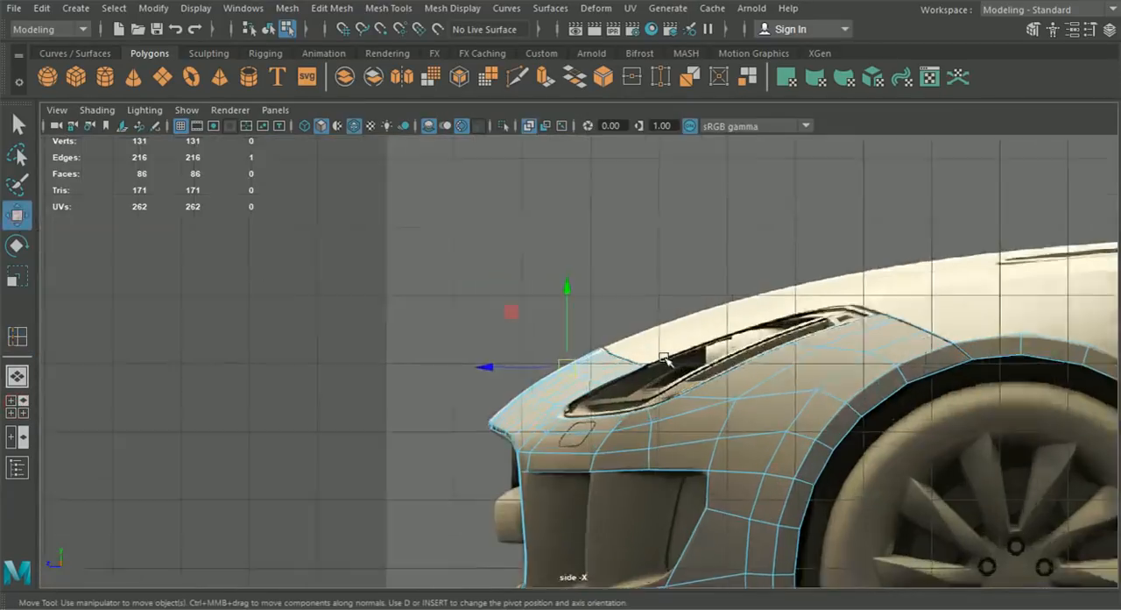
scroll(564, 380, up, 3)
drag(542, 377, 540, 375)
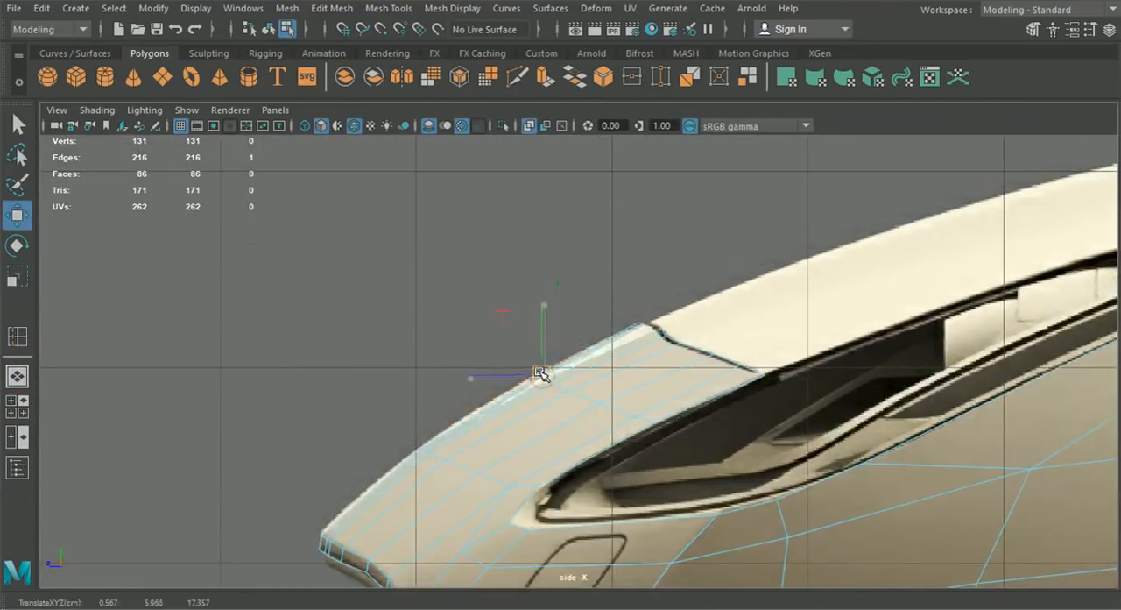
- Align the centre strip's top vertices and the first neighbouring column tops with the bonnet seam in the top view
click(16, 376)
scroll(665, 359, up, 3)
right_drag(627, 251, 610, 84)
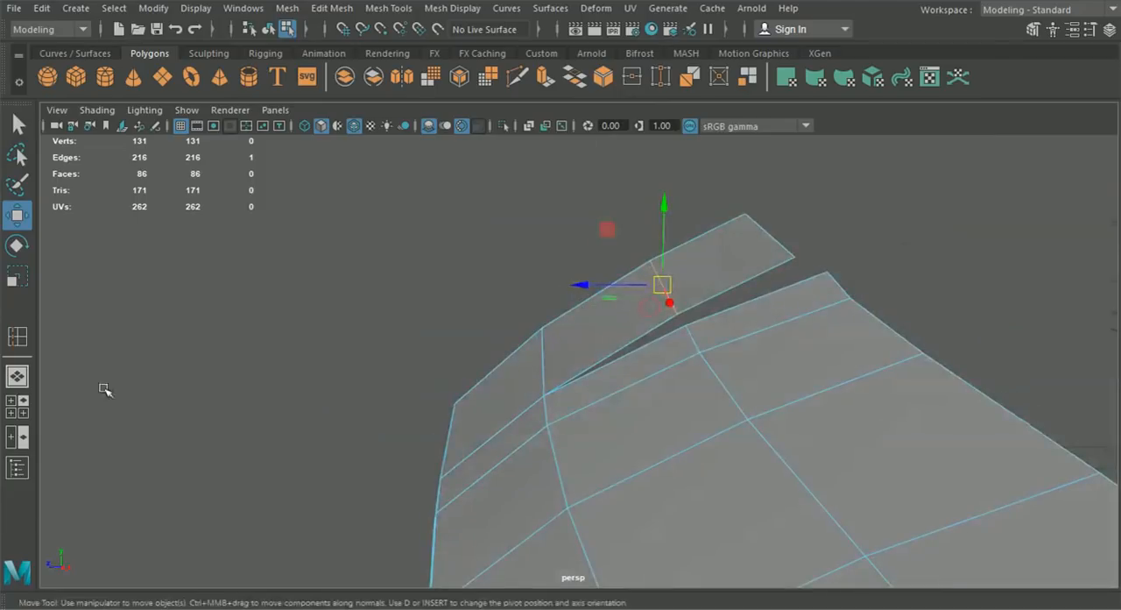
click(16, 407)
key(space)
alt+middle_drag(365, 187, 420, 350)
right_drag(421, 351, 347, 124)
drag(346, 276, 392, 338)
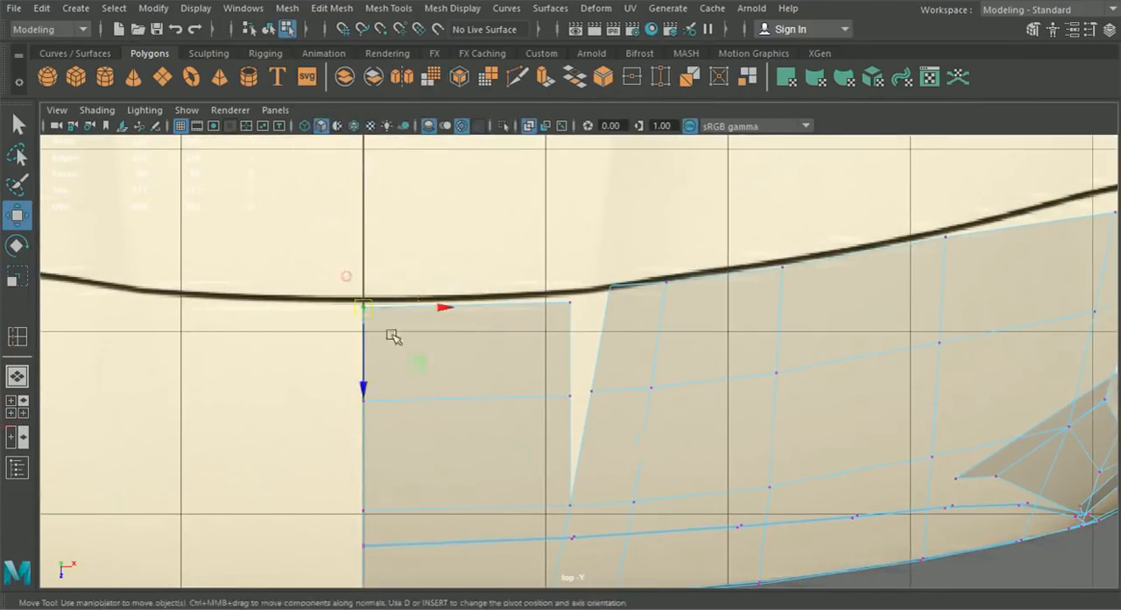
drag(493, 278, 563, 342)
alt+middle_drag(656, 343, 563, 416)
drag(575, 399, 576, 395)
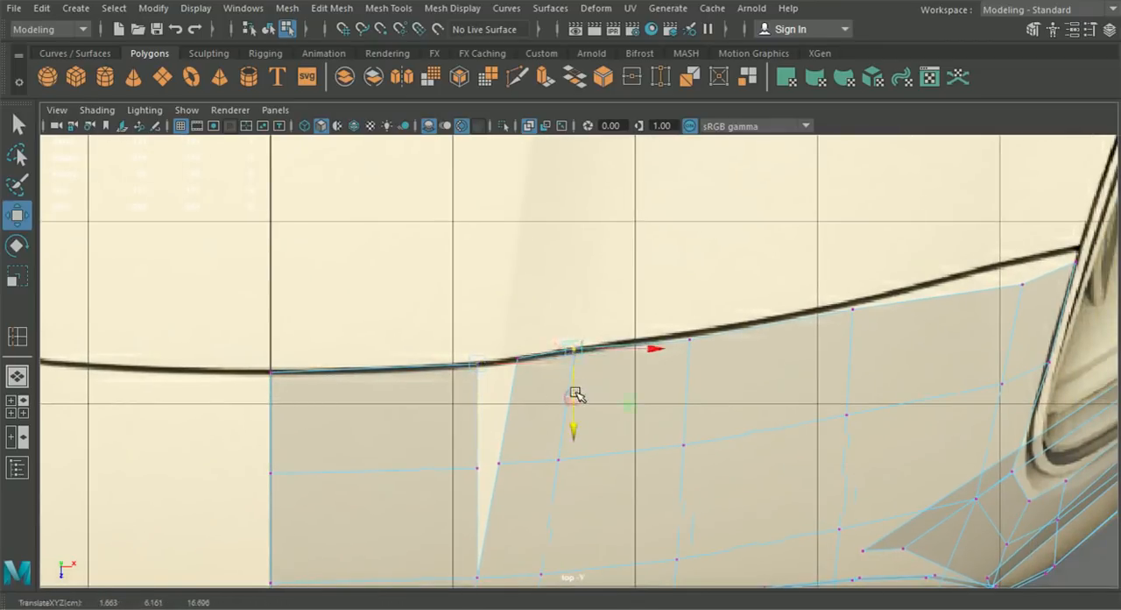
- Place the remaining top-row vertices on the bonnet seam in the top view, up to the headlight corner
drag(657, 313, 691, 393)
alt+middle_drag(691, 394, 531, 375)
drag(549, 427, 550, 423)
drag(678, 320, 711, 384)
drag(755, 267, 776, 303)
alt+right_drag(761, 314, 653, 354)
scroll(601, 369, up, 8)
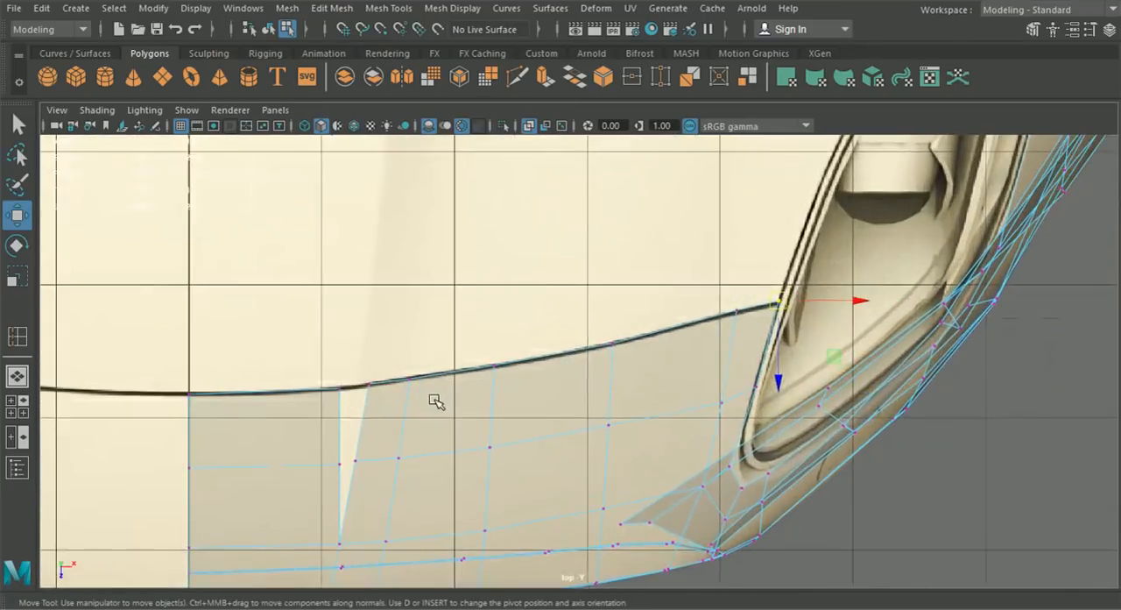
- Shift the centre strip's outer top and middle vertices along X toward the neighbouring panel to narrow the gap
drag(453, 346, 473, 360)
drag(405, 348, 451, 376)
drag(504, 361, 525, 362)
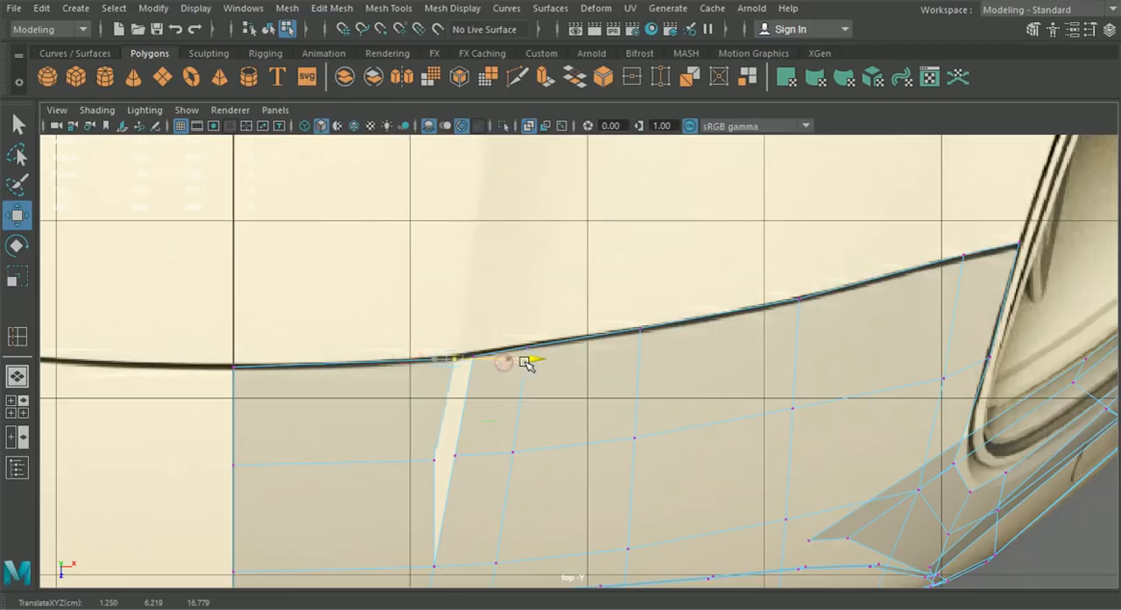
drag(416, 451, 508, 467)
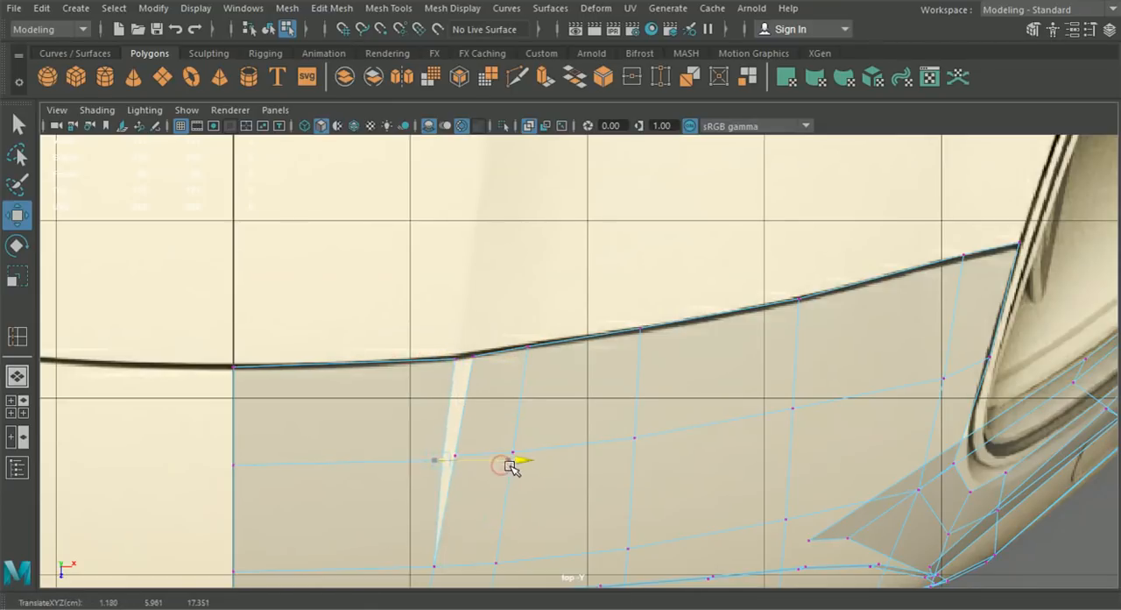
- Bridge the two facing upper edges between the centre strip and the neighbouring bonnet panel
click(19, 378)
mouse_move(596, 391)
alt+mouse_down()
mouse_move(605, 378)
mouse_move(573, 385)
mouse_move(613, 390)
alt+mouse_up()
right_drag(573, 400, 593, 337)
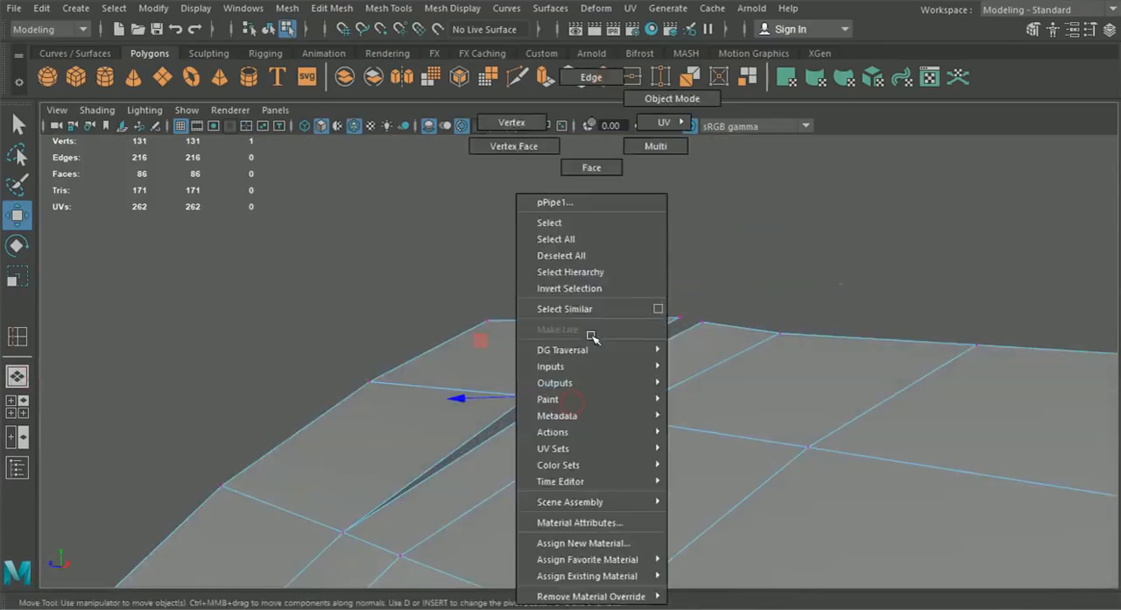
click(589, 84)
click(625, 353)
click(625, 362)
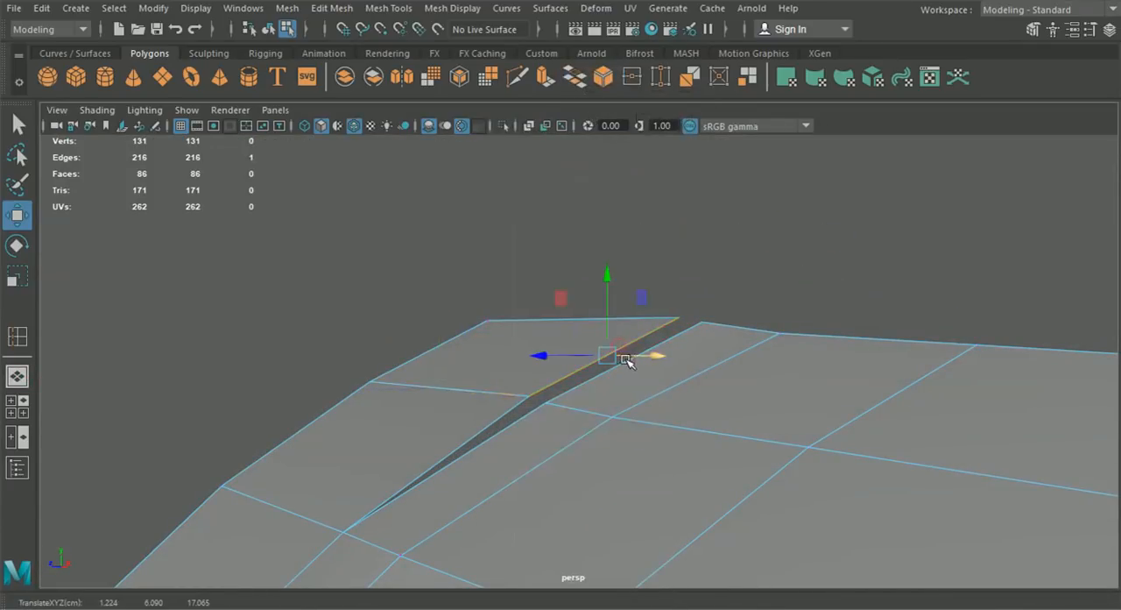
shift+click(568, 375)
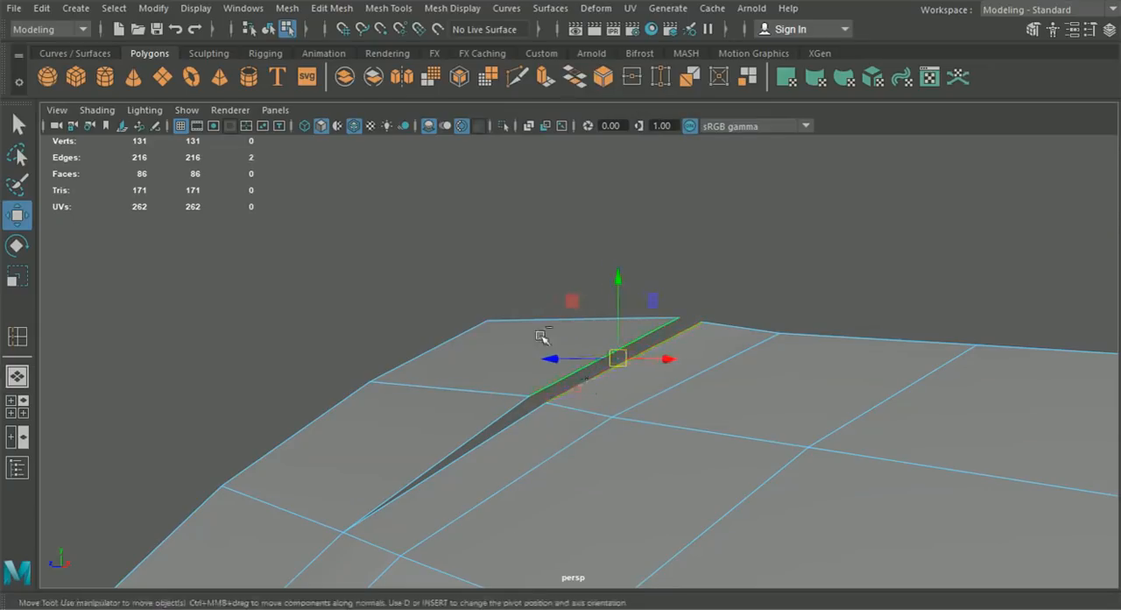
click(332, 8)
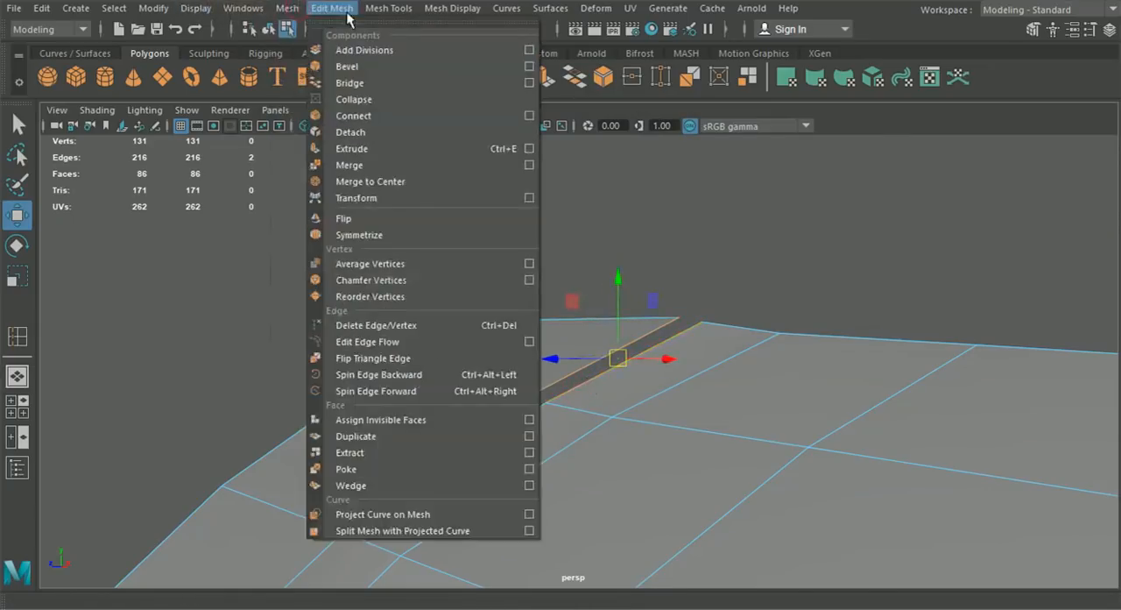
click(350, 80)
- Fill the remaining triangular hole below the bridged face
double_click(488, 424)
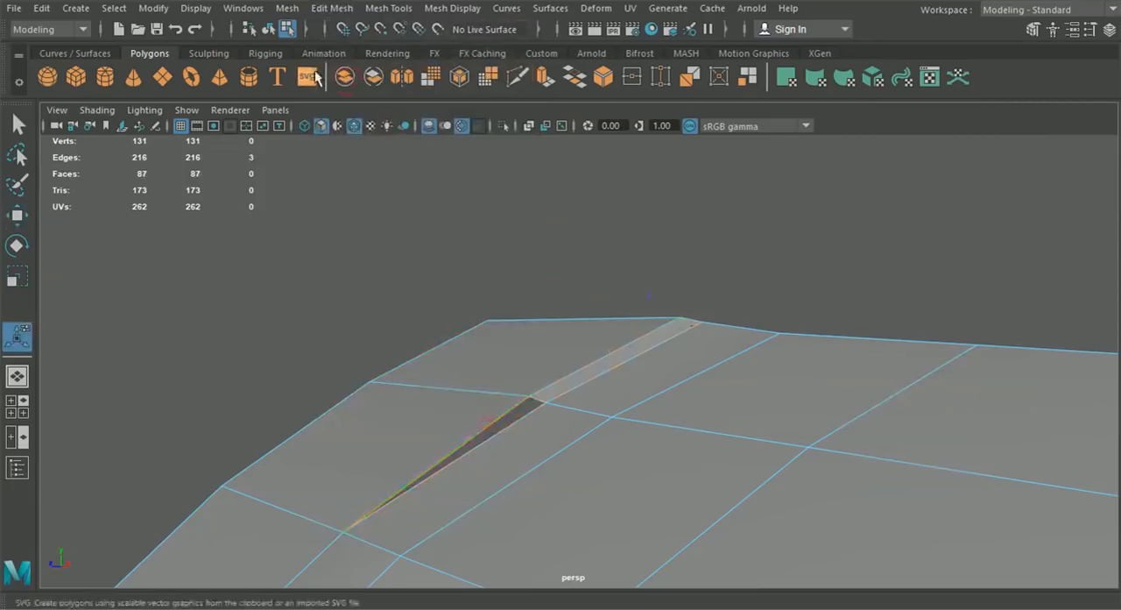
click(287, 8)
click(318, 128)
scroll(464, 322, down, 5)
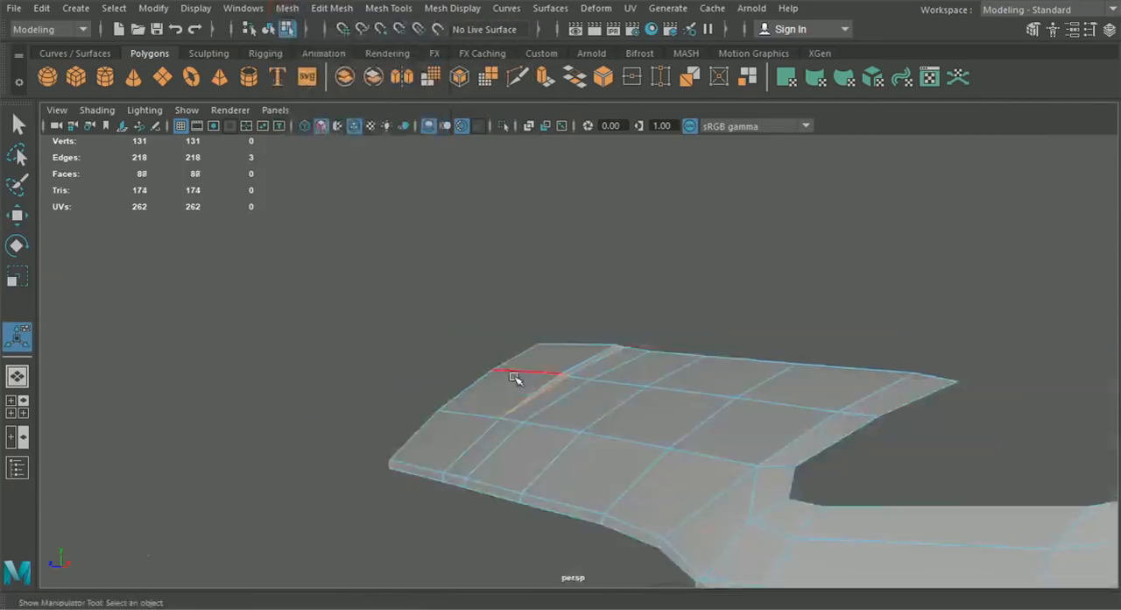
- Duplicate the half body mesh, group the copy and set the group's Scale X to -1 to mirror it across the car's centre
click(391, 282)
scroll(458, 356, down, 5)
alt+drag(490, 368, 661, 413)
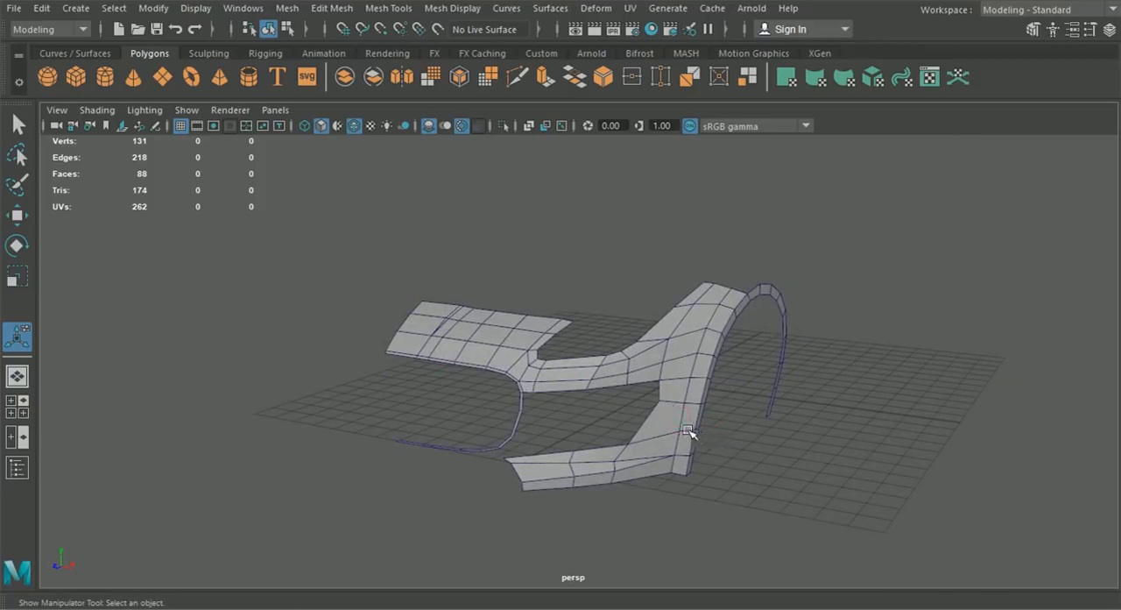
click(687, 431)
click(1109, 32)
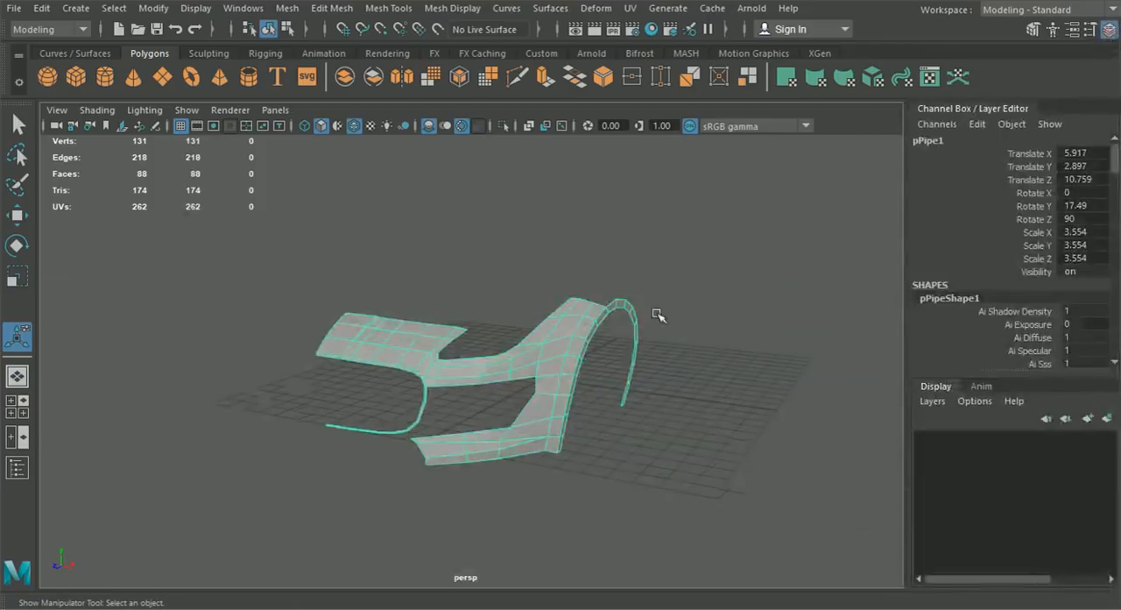
key(ctrl+g)
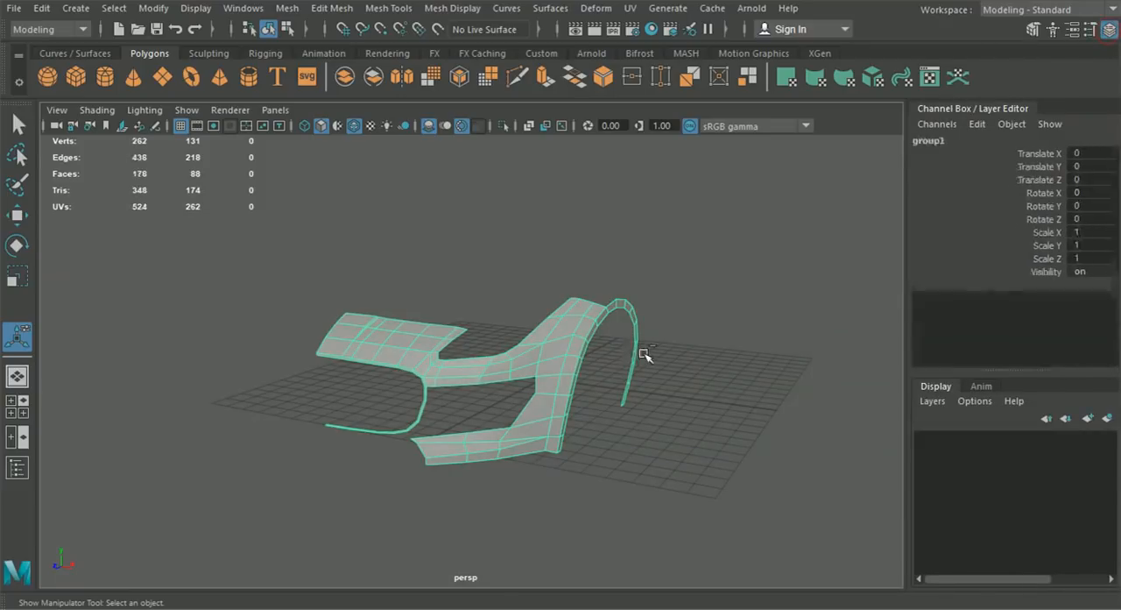
click(1093, 232)
text(-1)
key(Return)
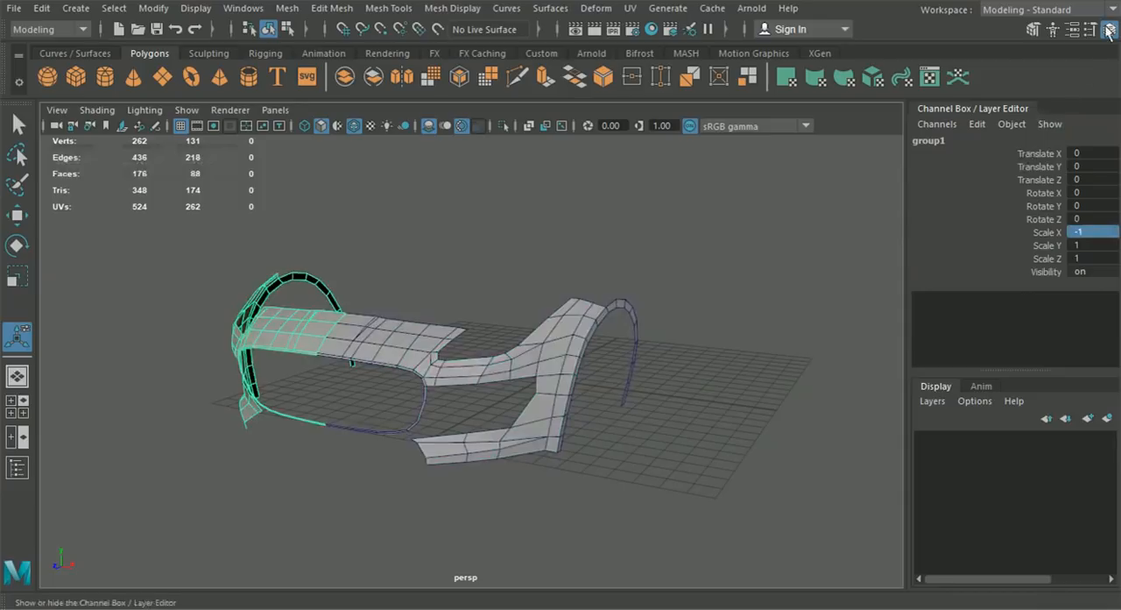
click(1108, 32)
click(917, 237)
- Examine the mirrored front end in perspective and against the front and side reference images
alt+drag(917, 238, 394, 427)
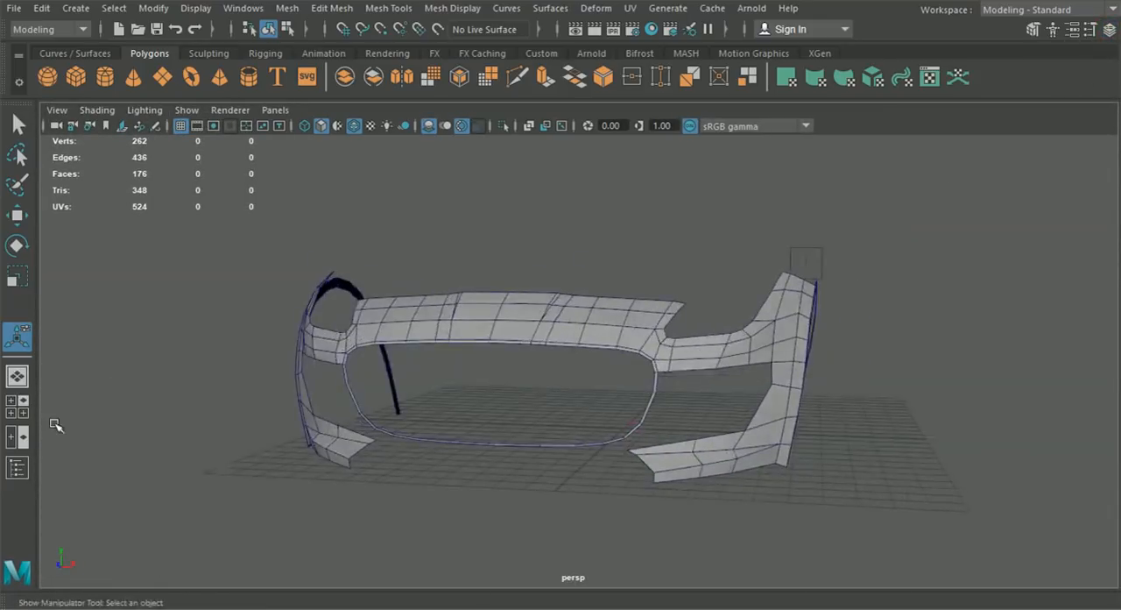
click(17, 407)
key(space)
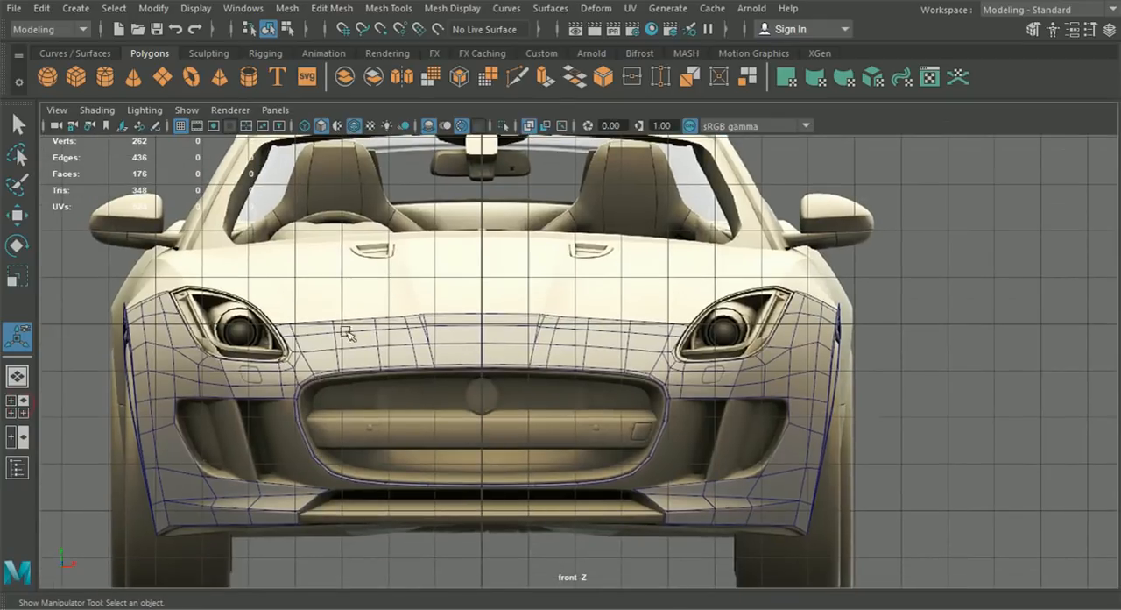
click(16, 406)
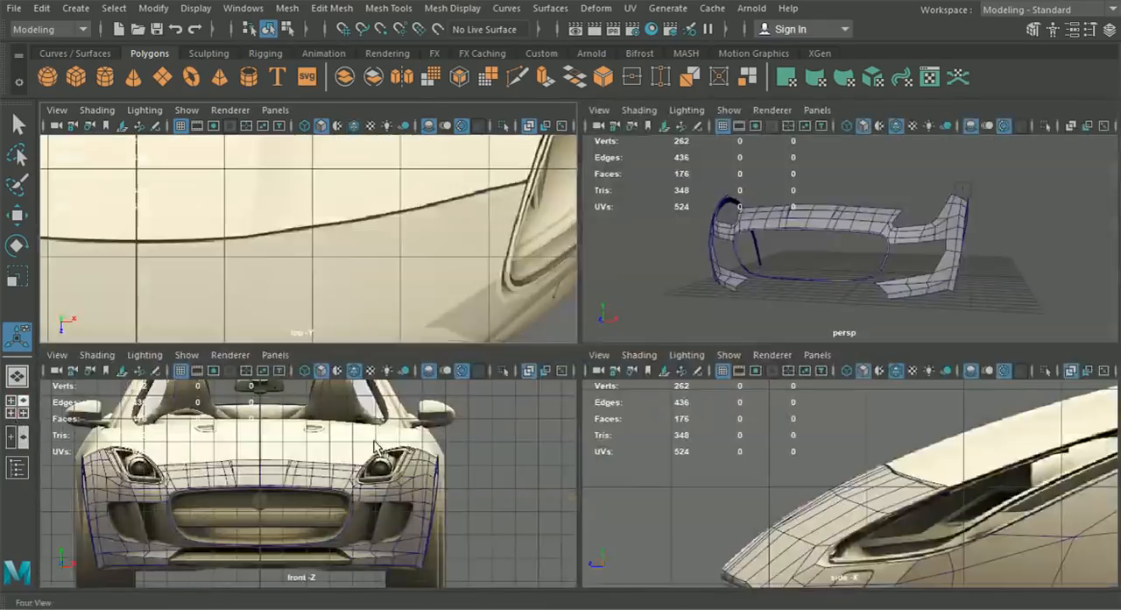
key(space)
alt+right_drag(719, 484, 630, 410)
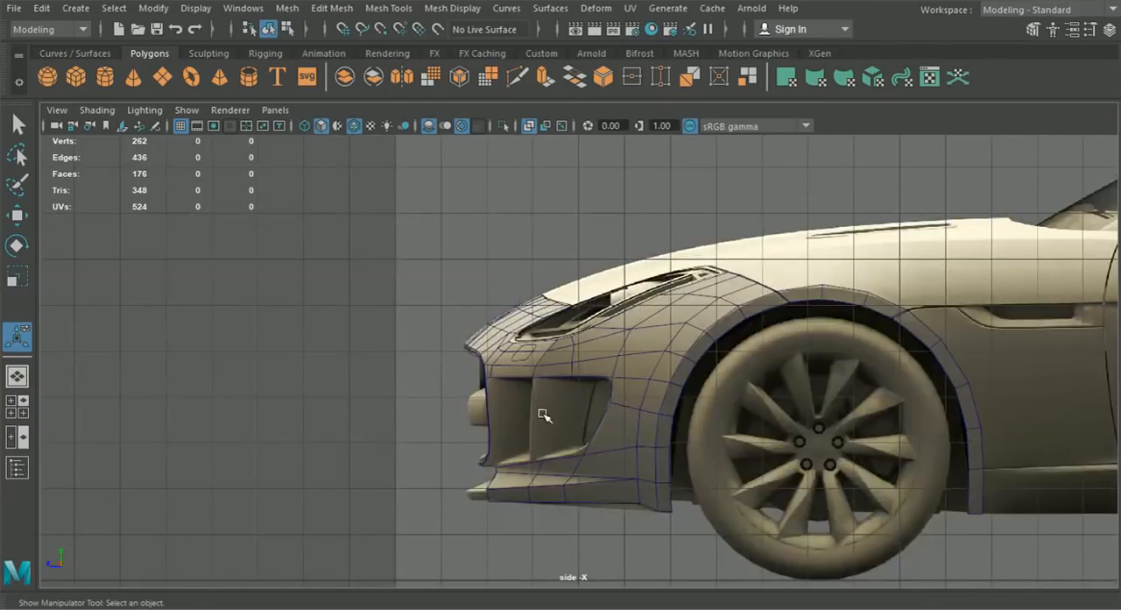
click(23, 384)
alt+drag(465, 409, 630, 432)
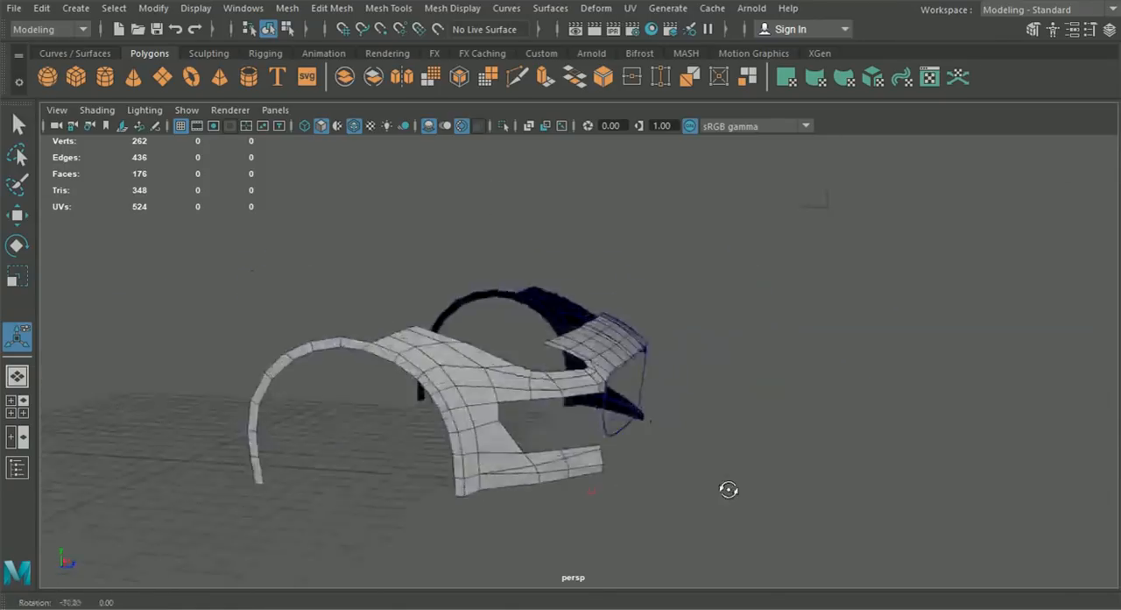